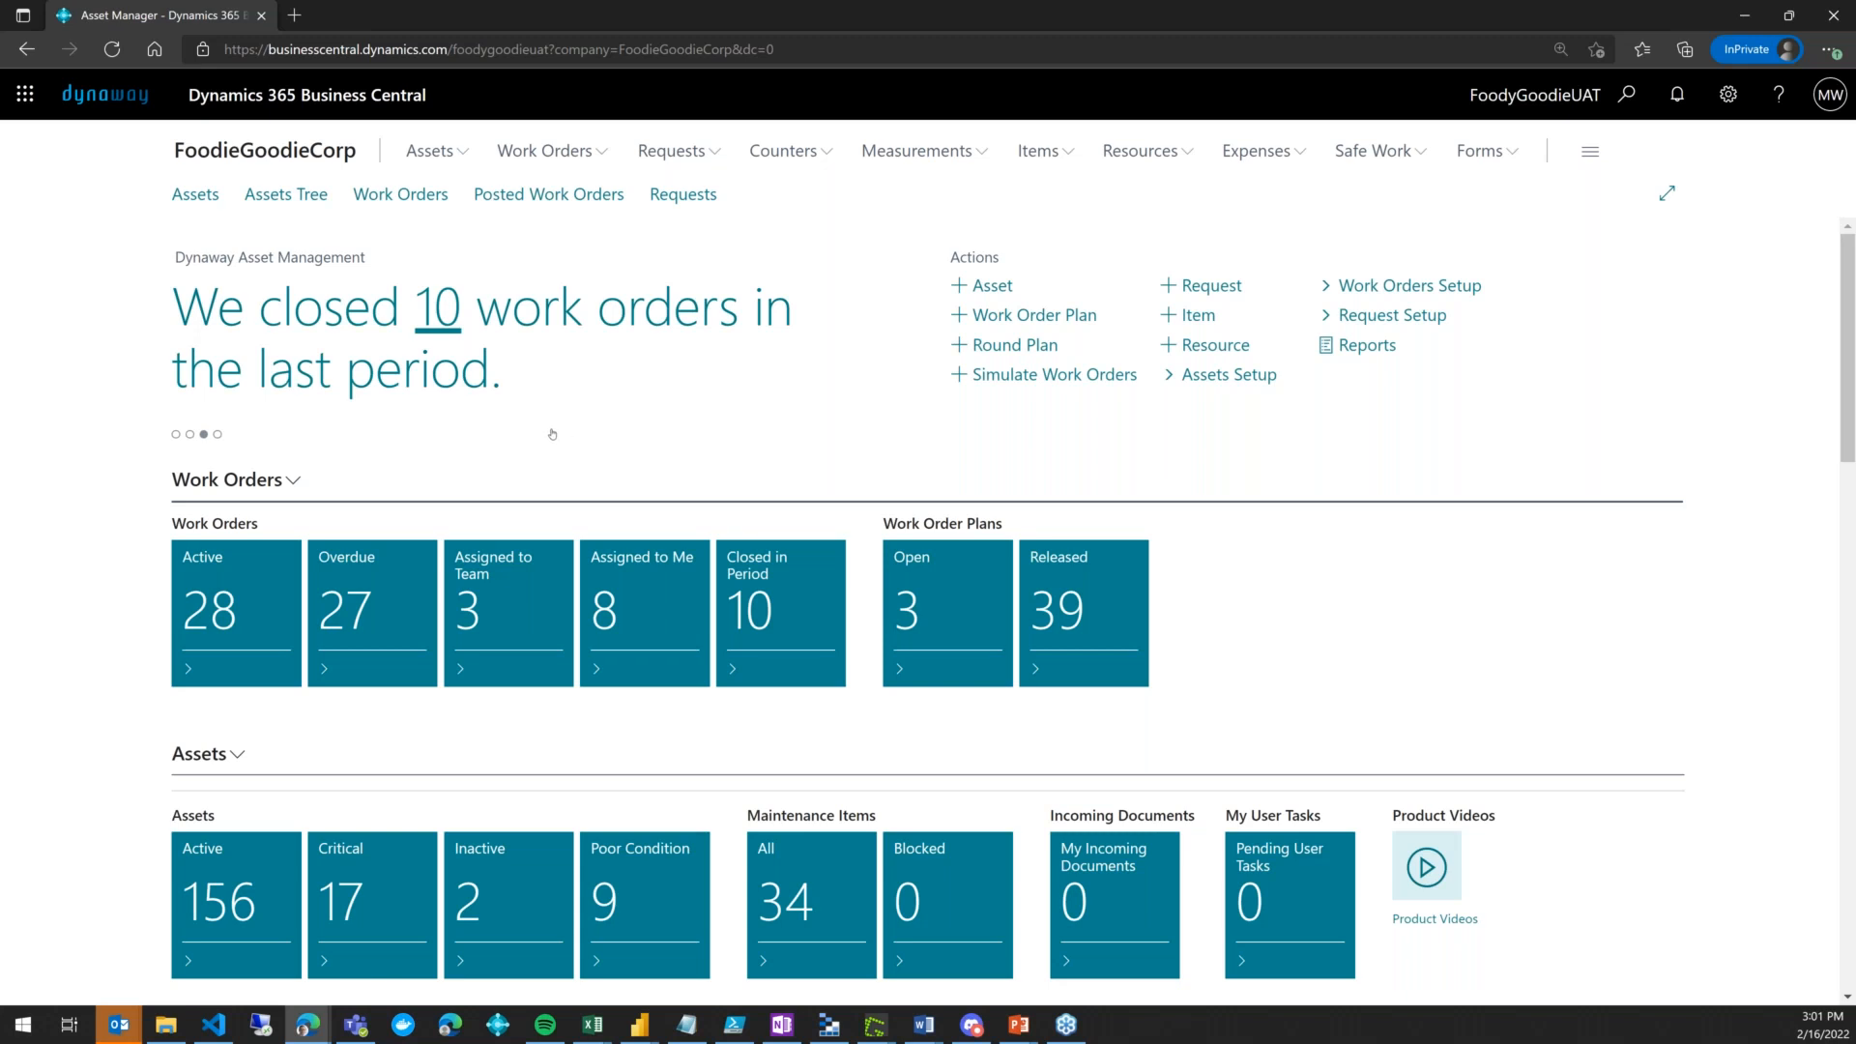
Create a new round plan with the PM-LB description "Lubriction of Planetary Mixers"
click(523, 157)
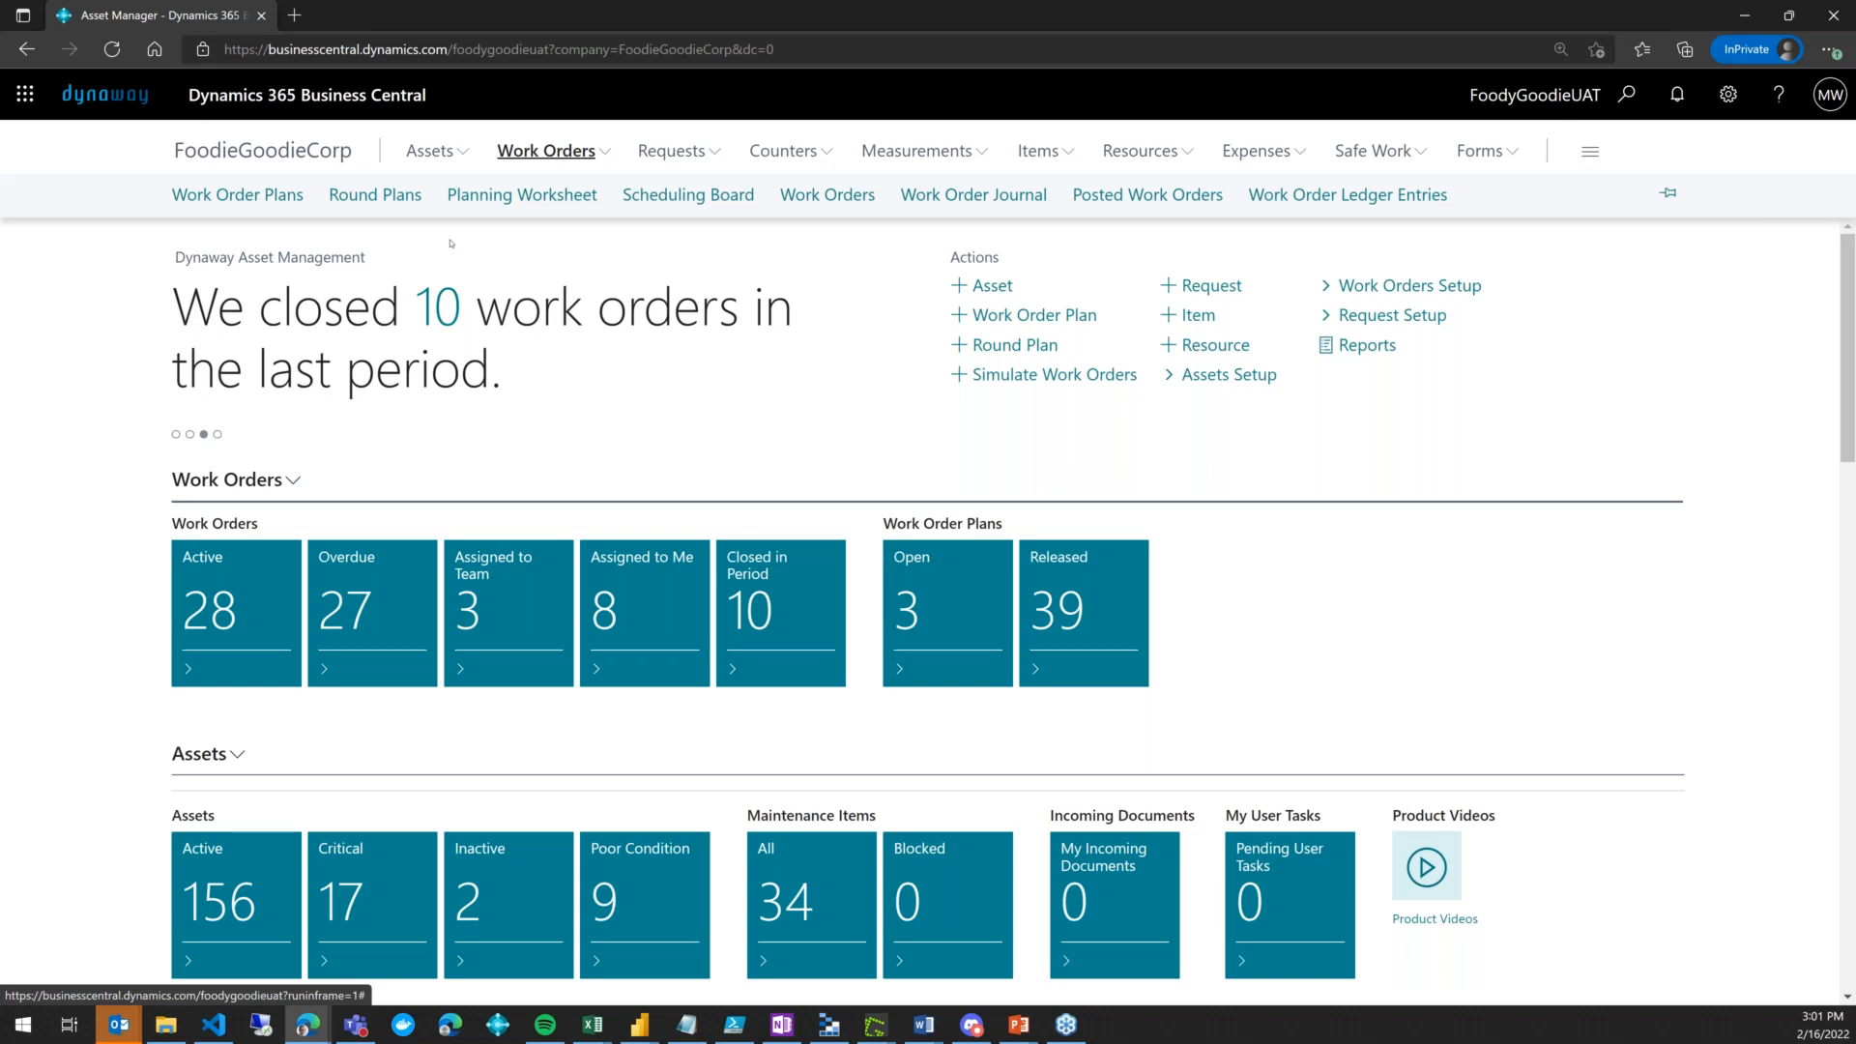
click(368, 193)
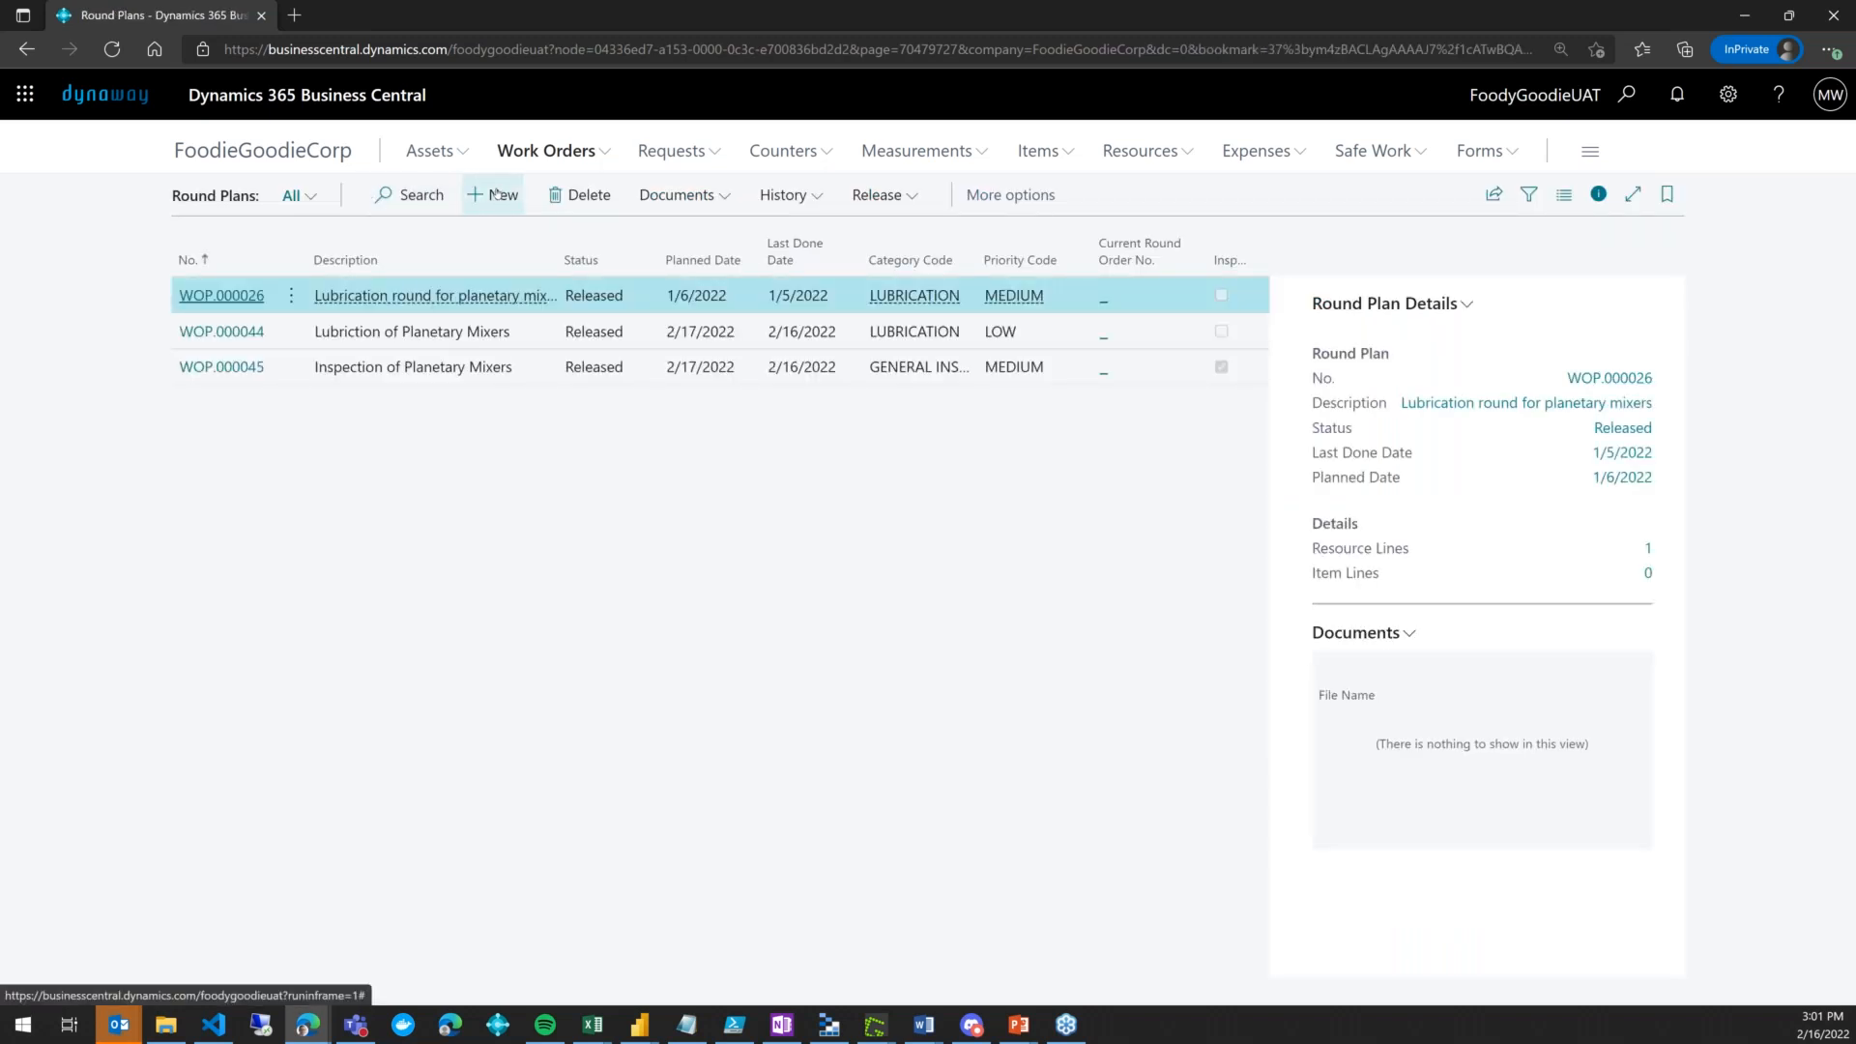
click(496, 193)
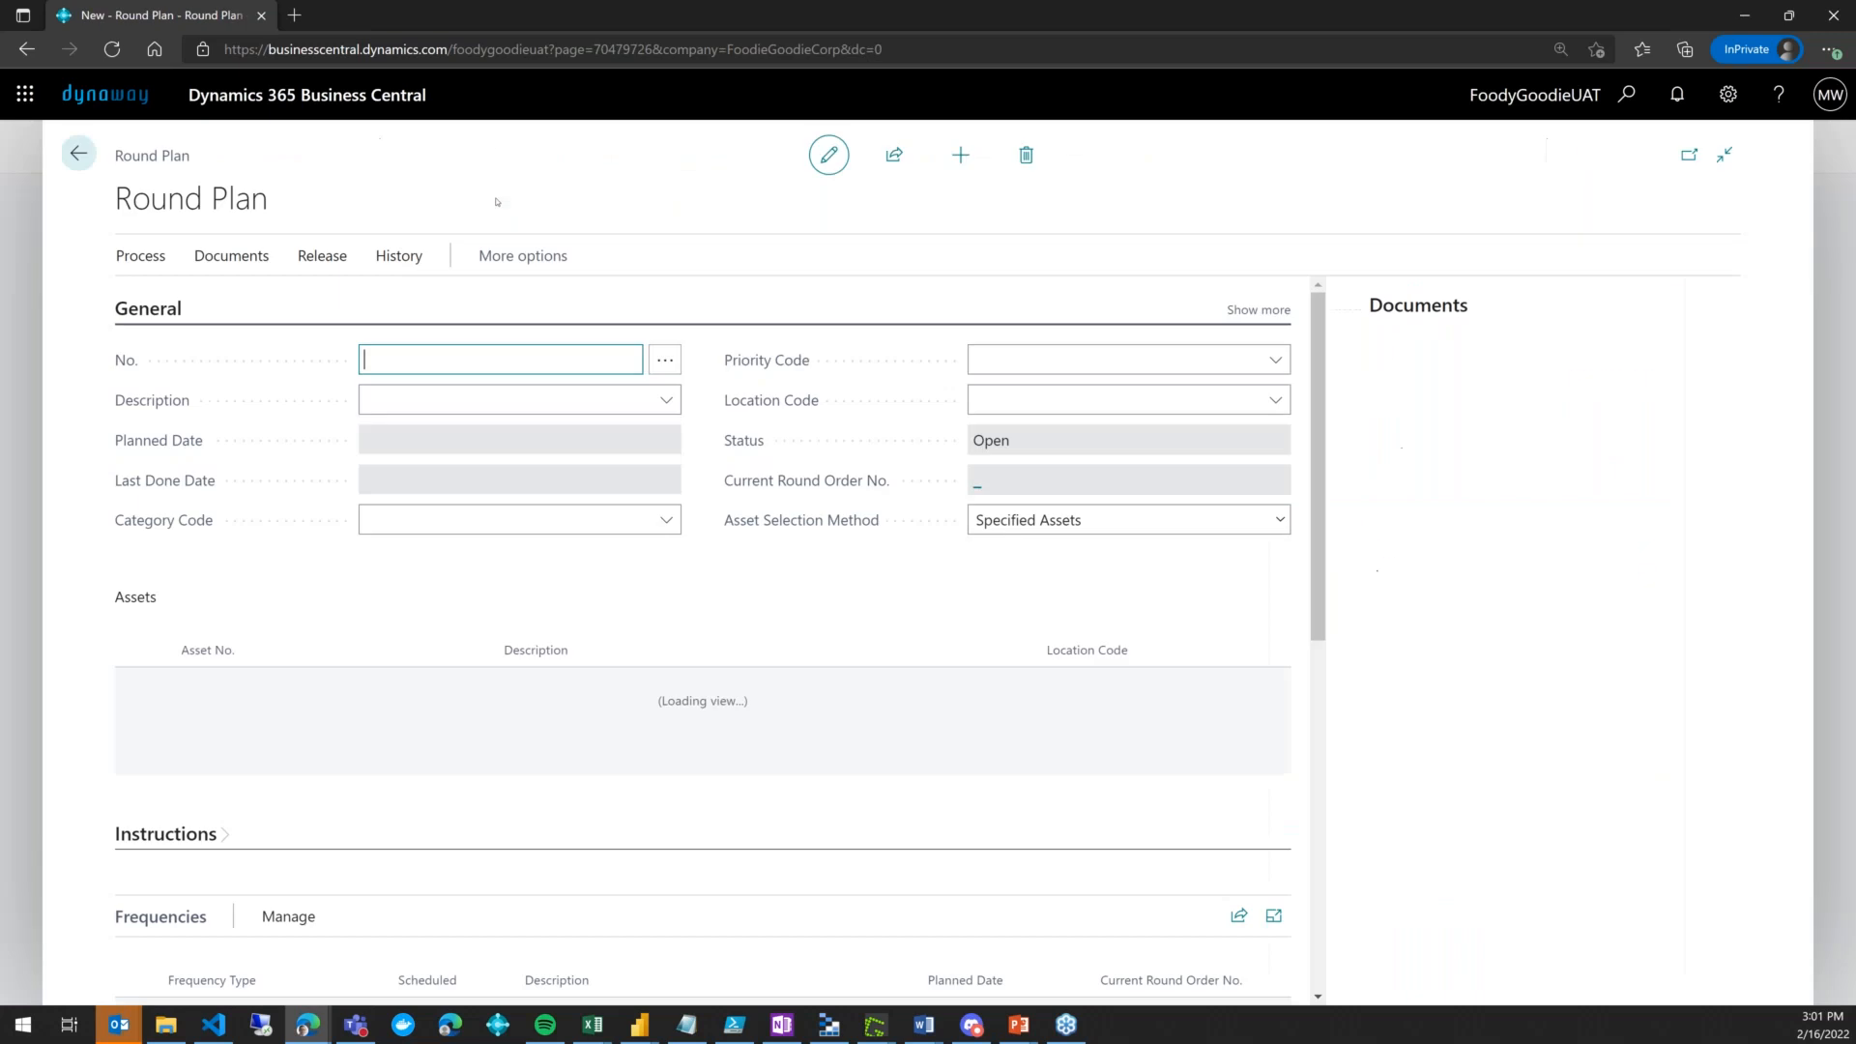
click(666, 399)
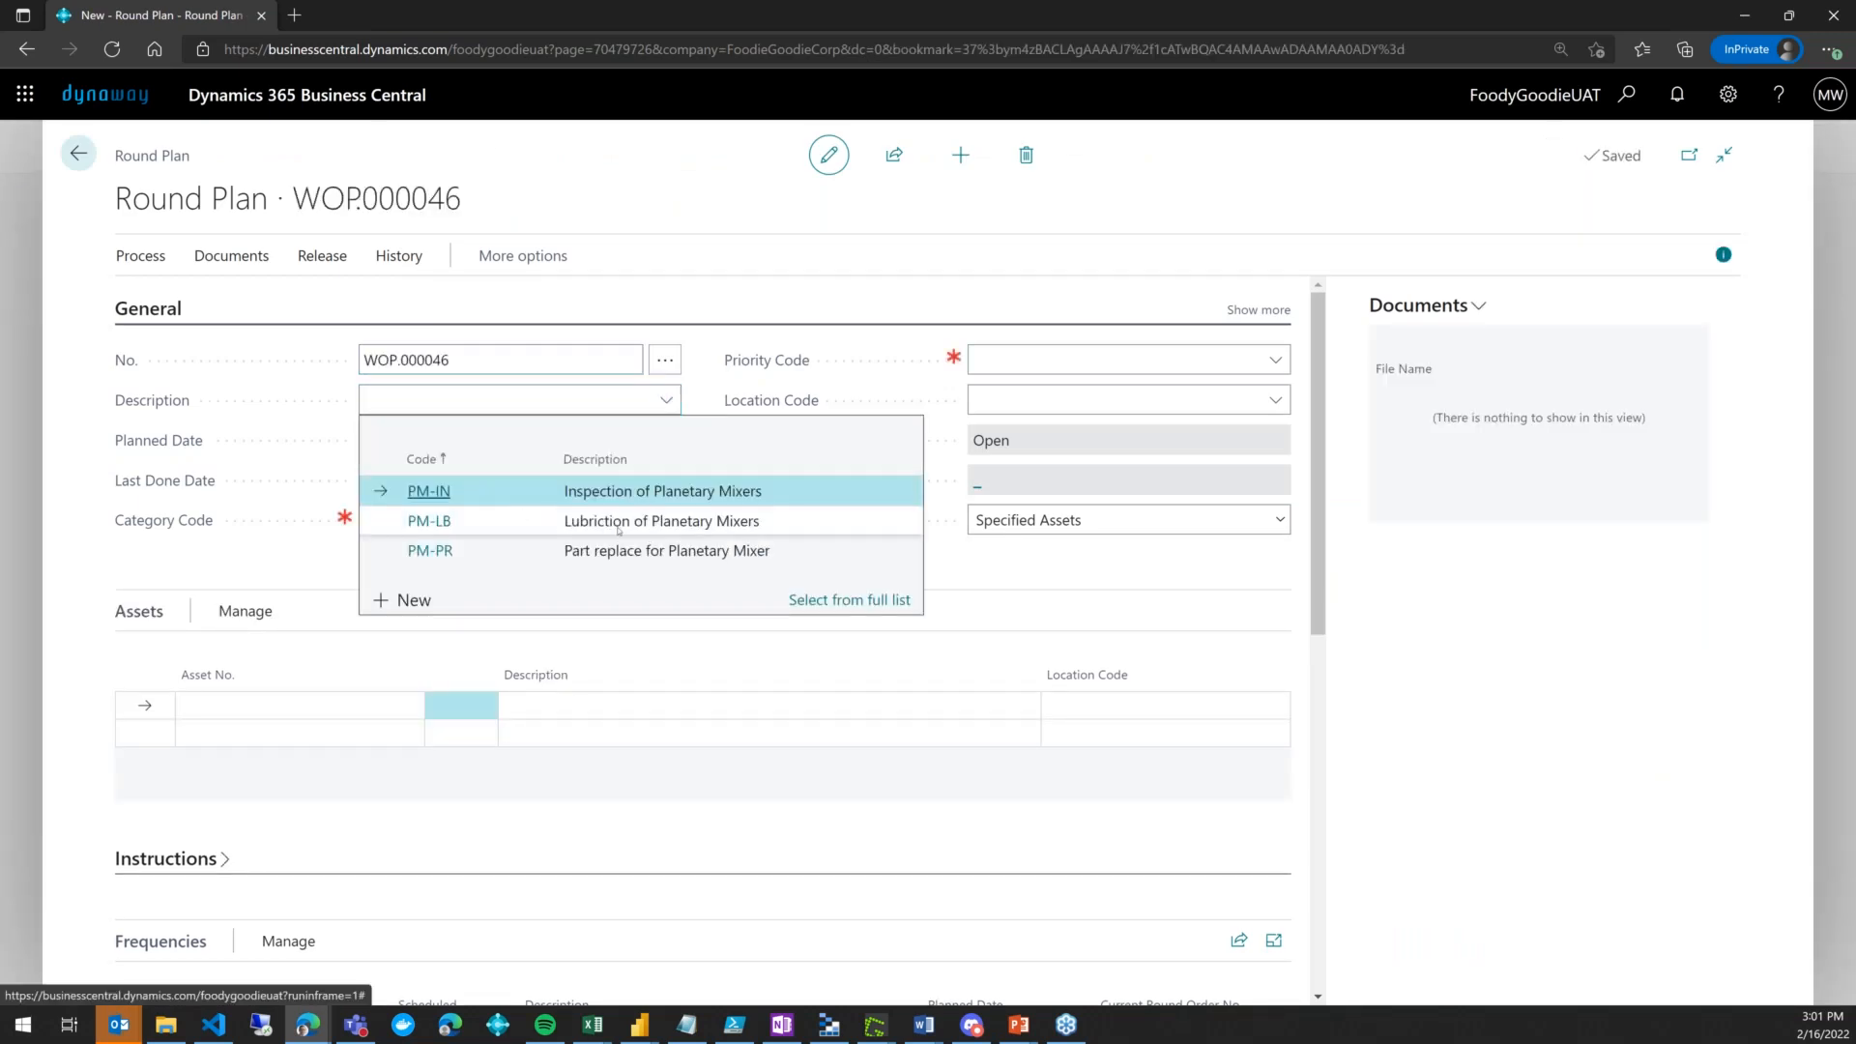
click(643, 528)
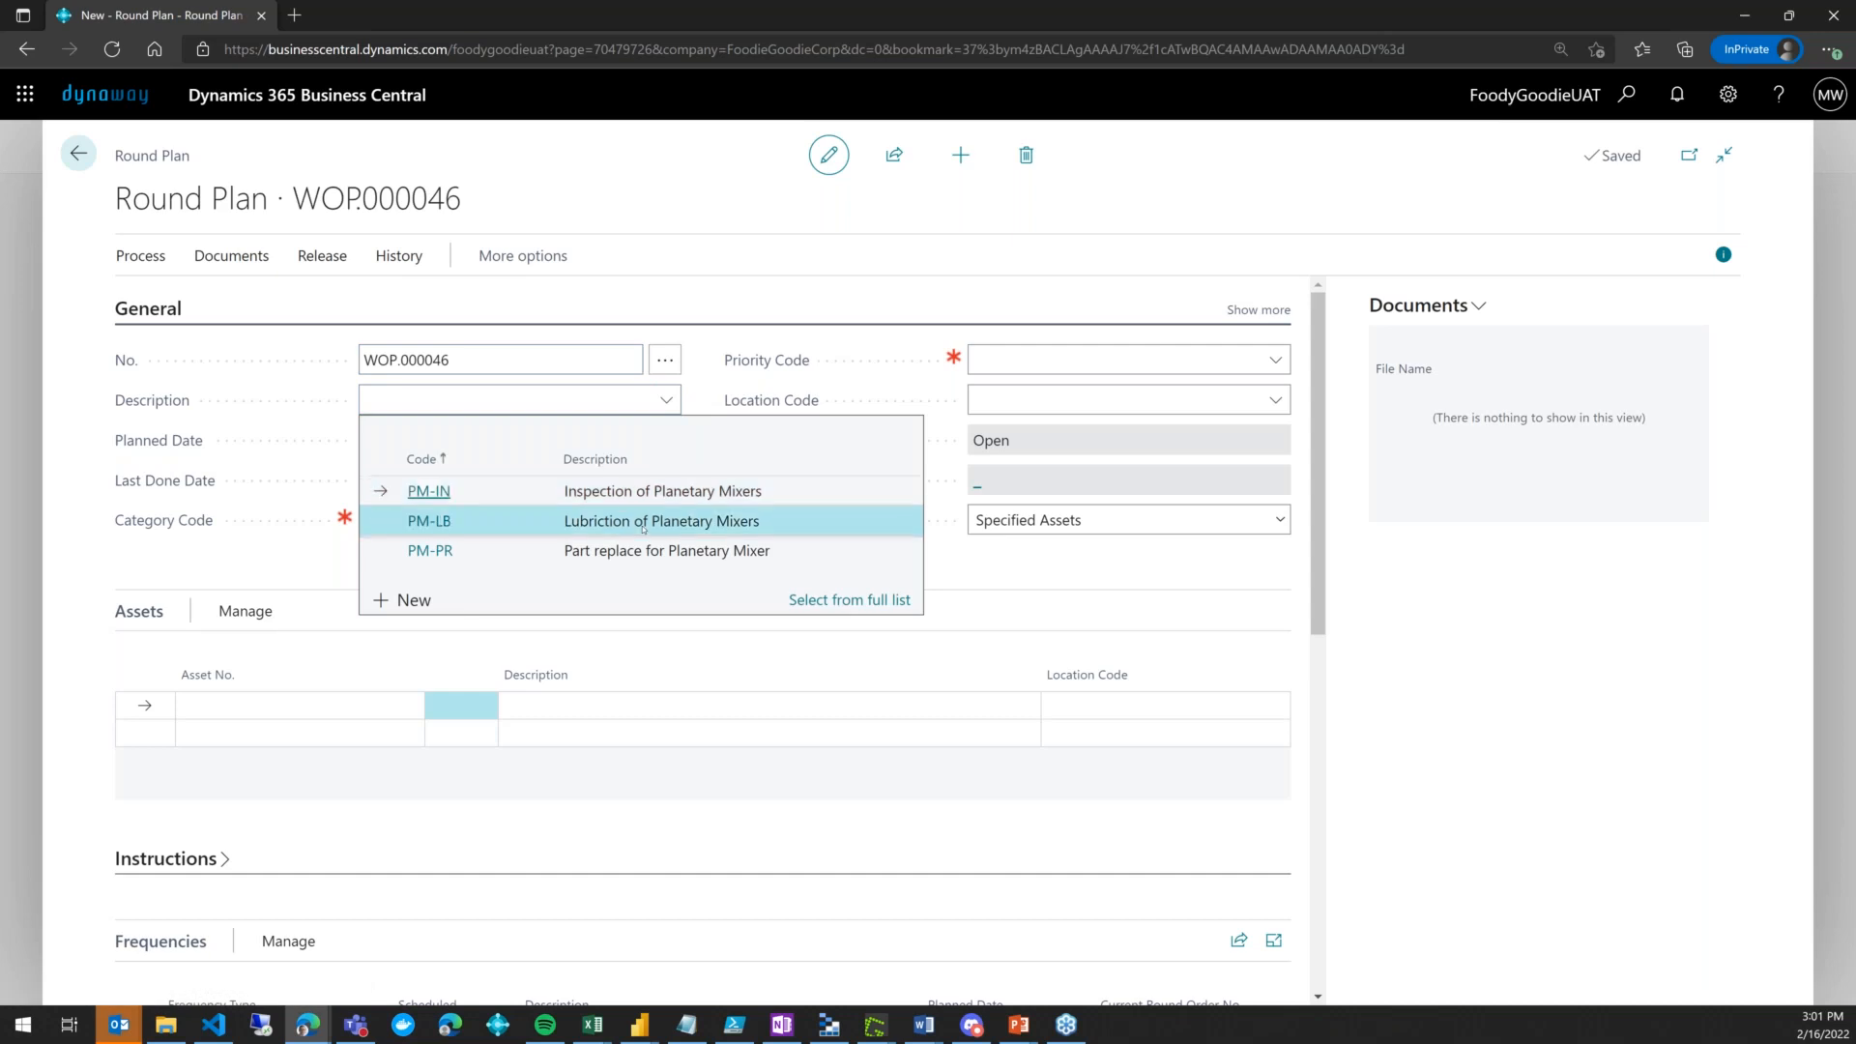
click(643, 524)
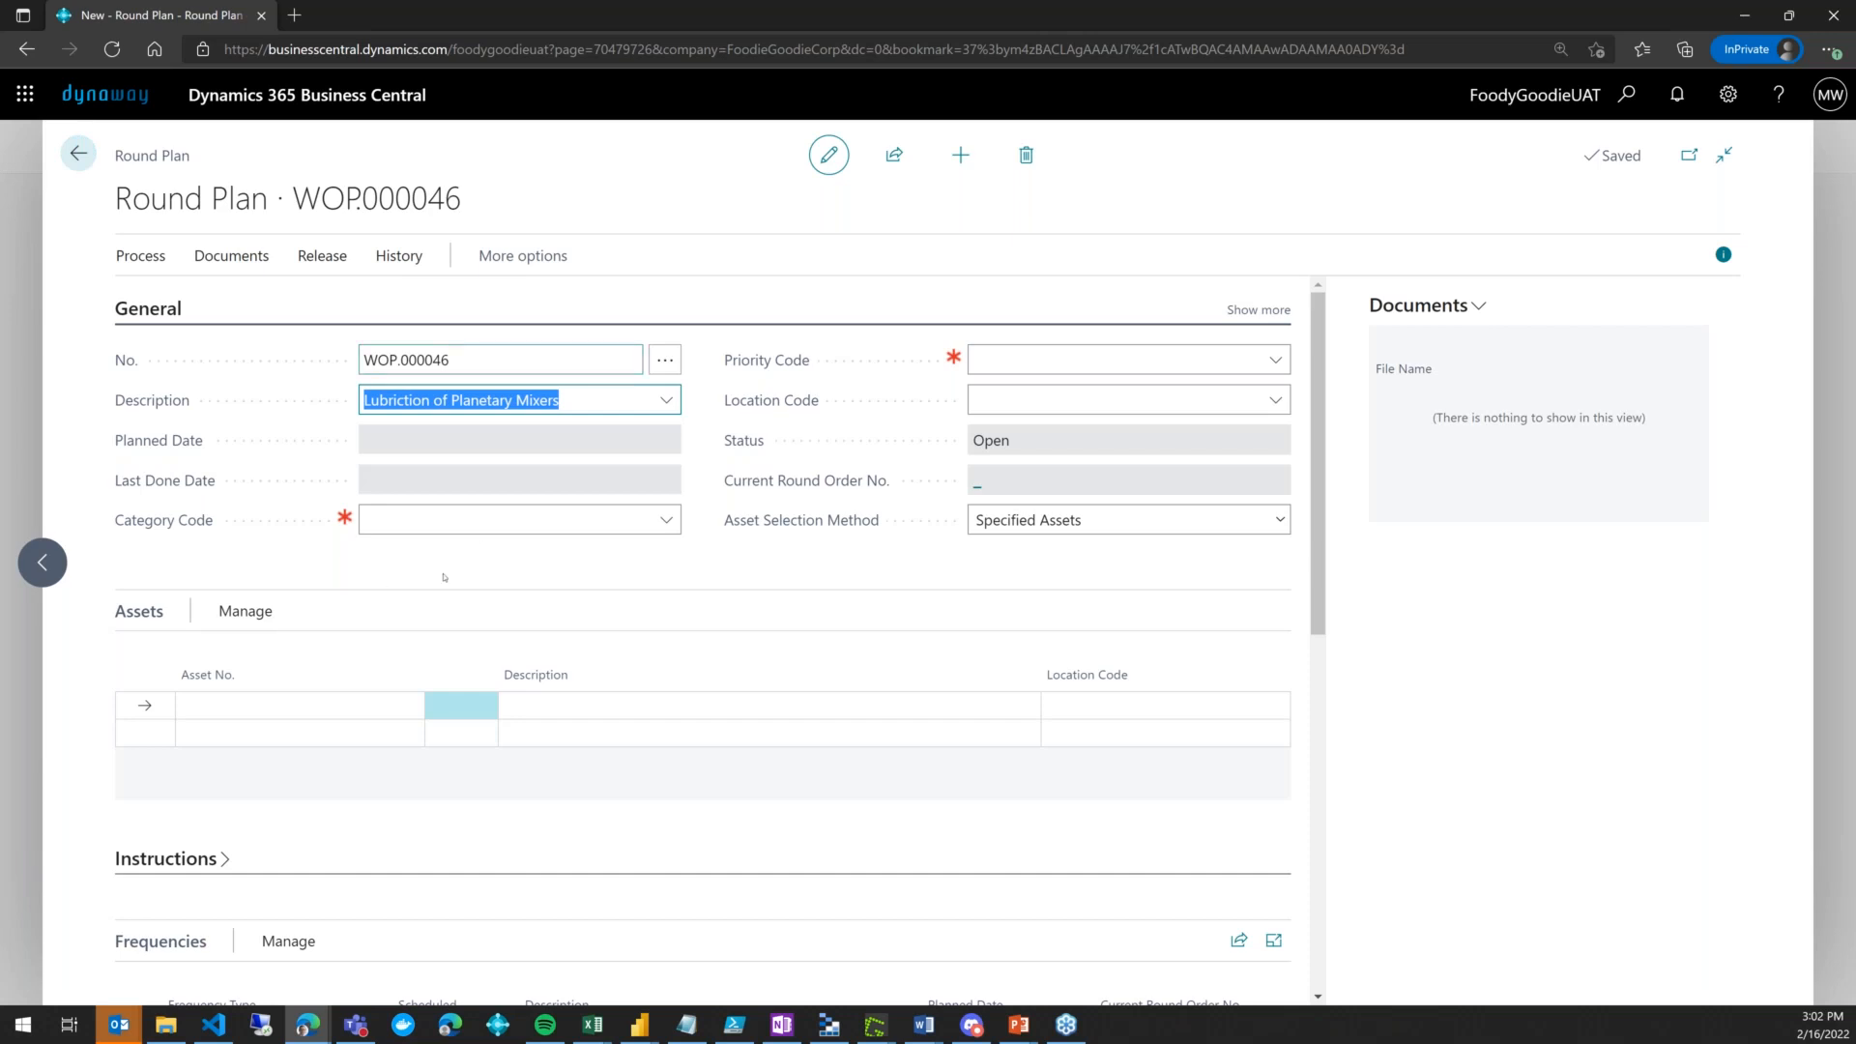
Set the round plan's category code to LUBRICATION and its priority code to LOW
click(665, 520)
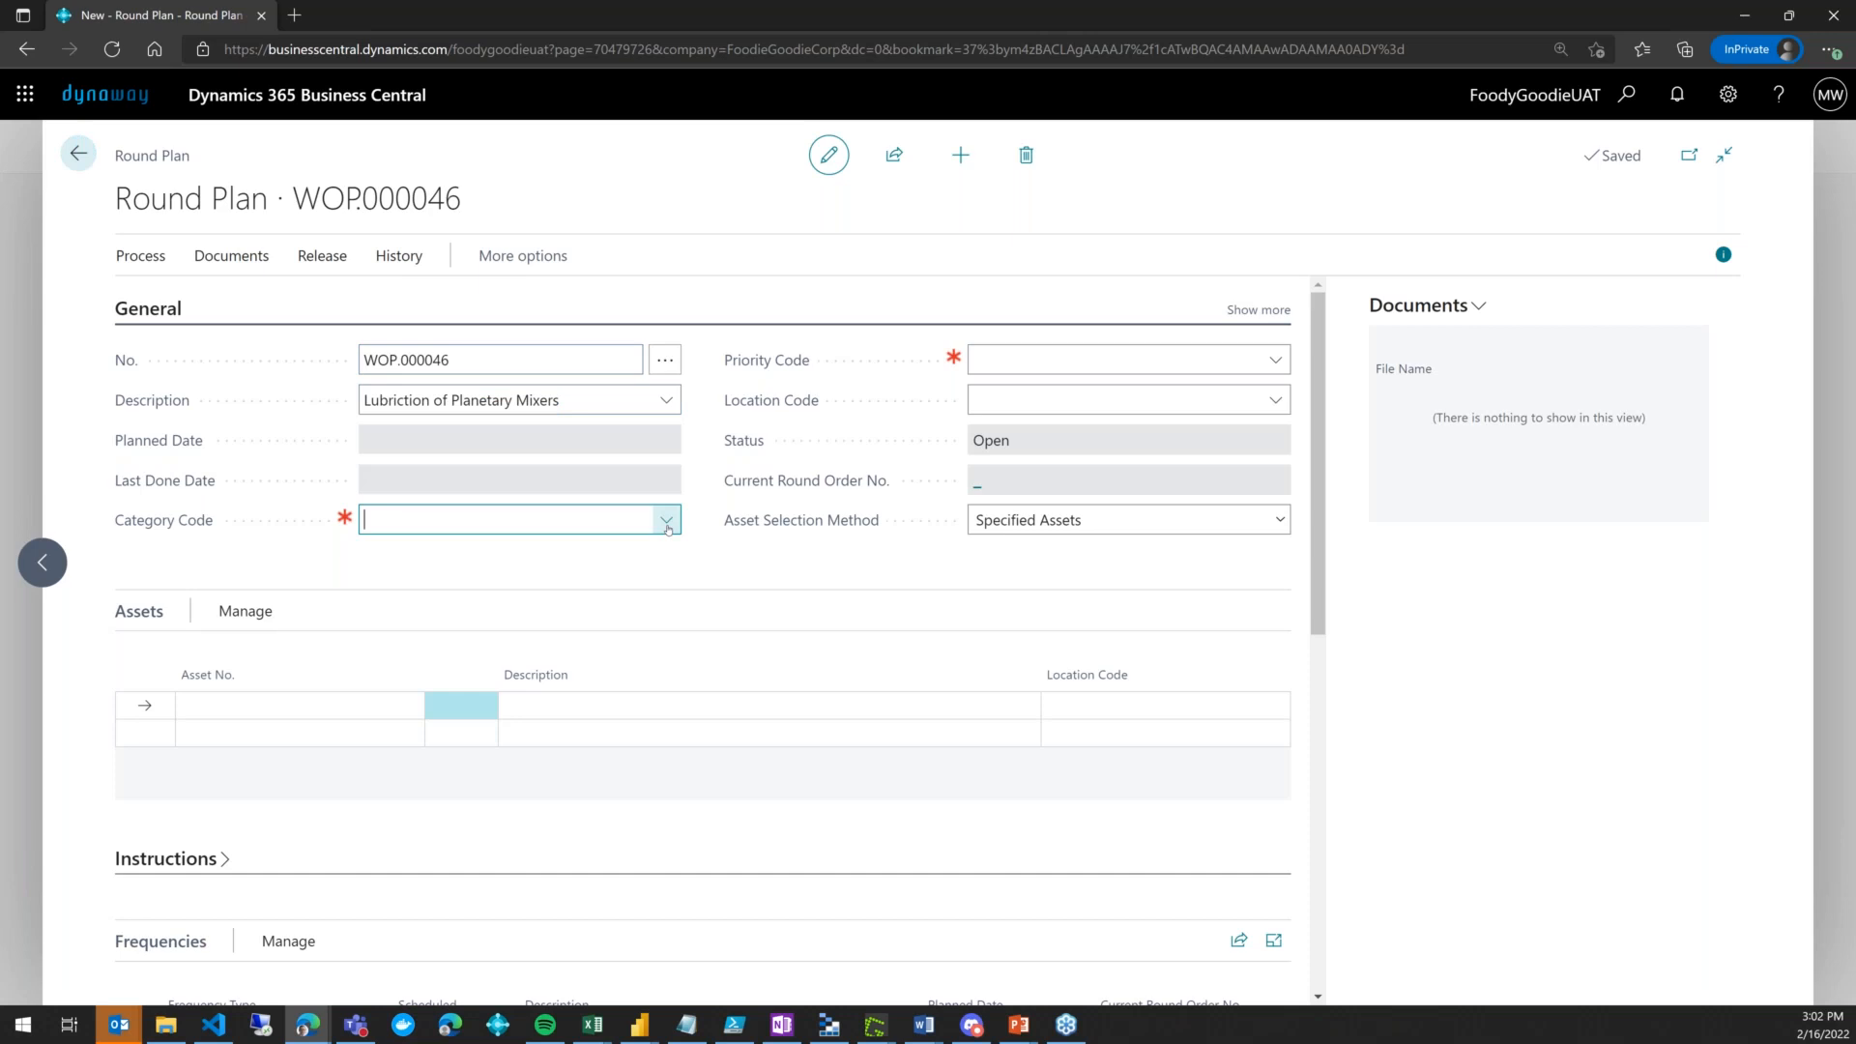
scroll(478, 696, down, 3)
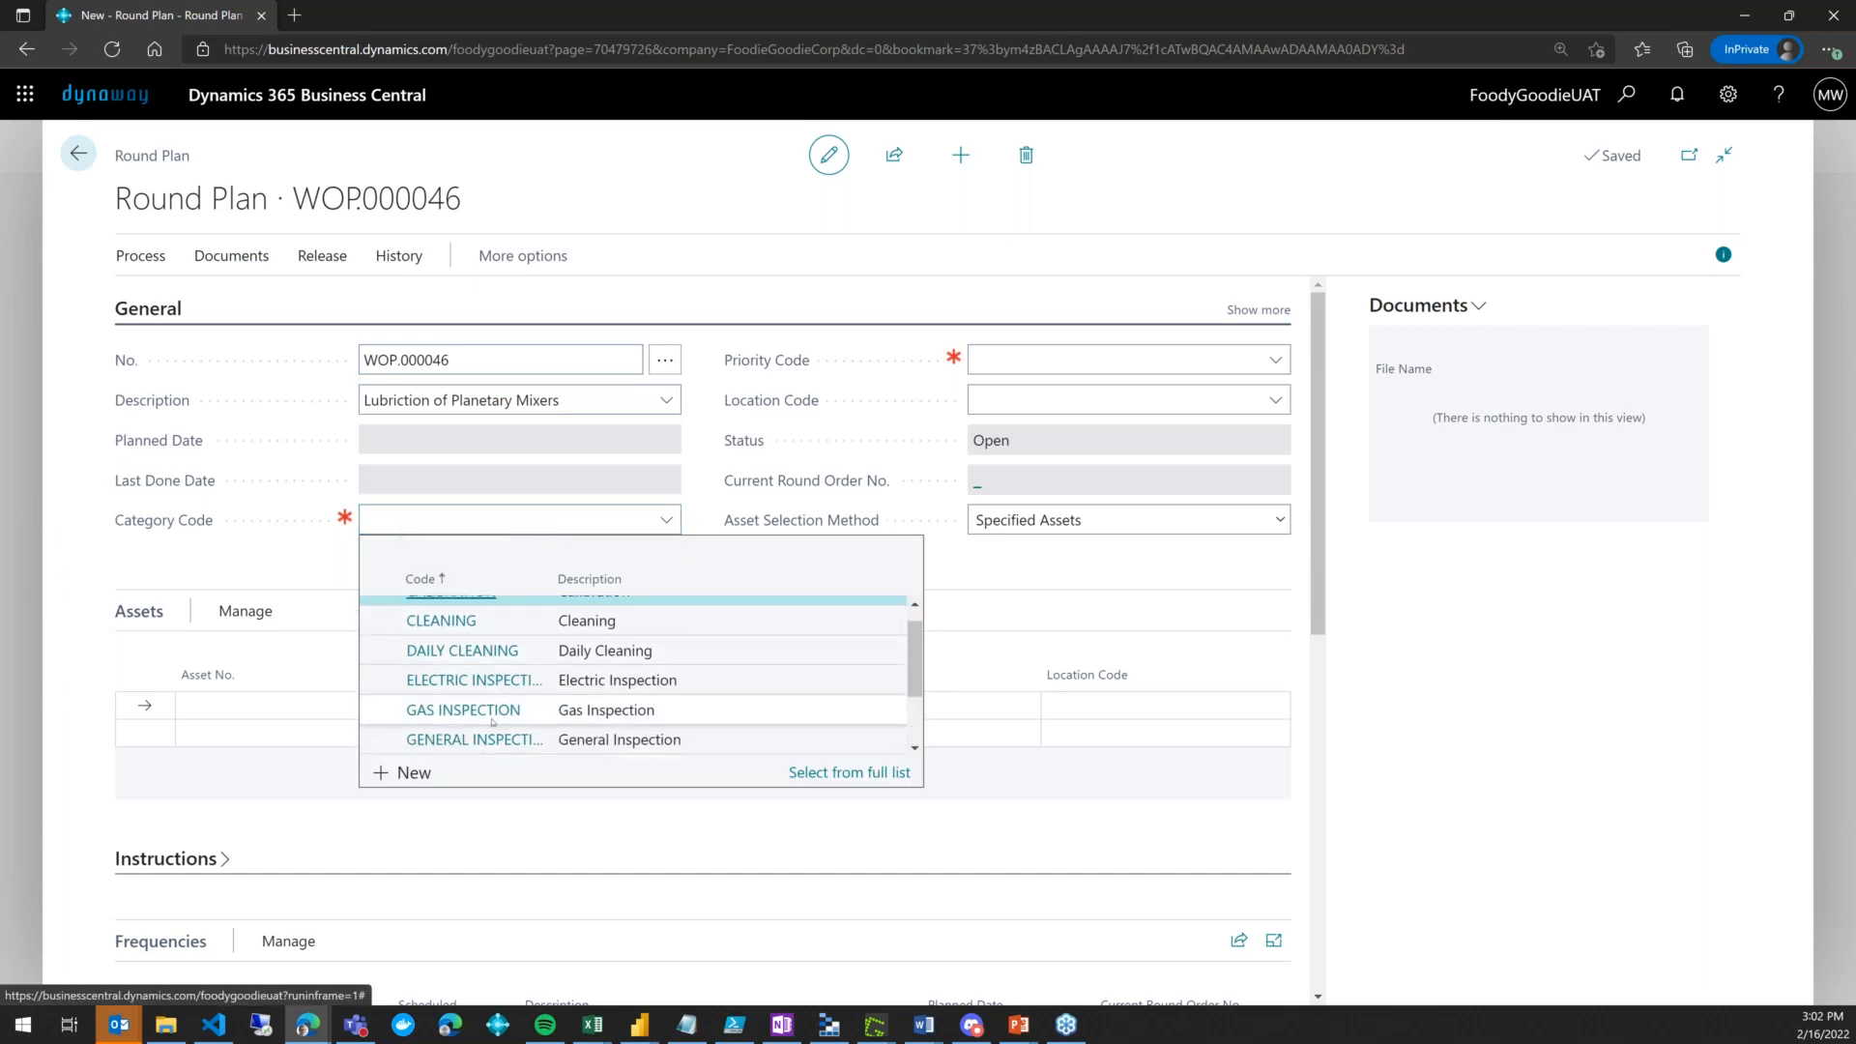
click(484, 746)
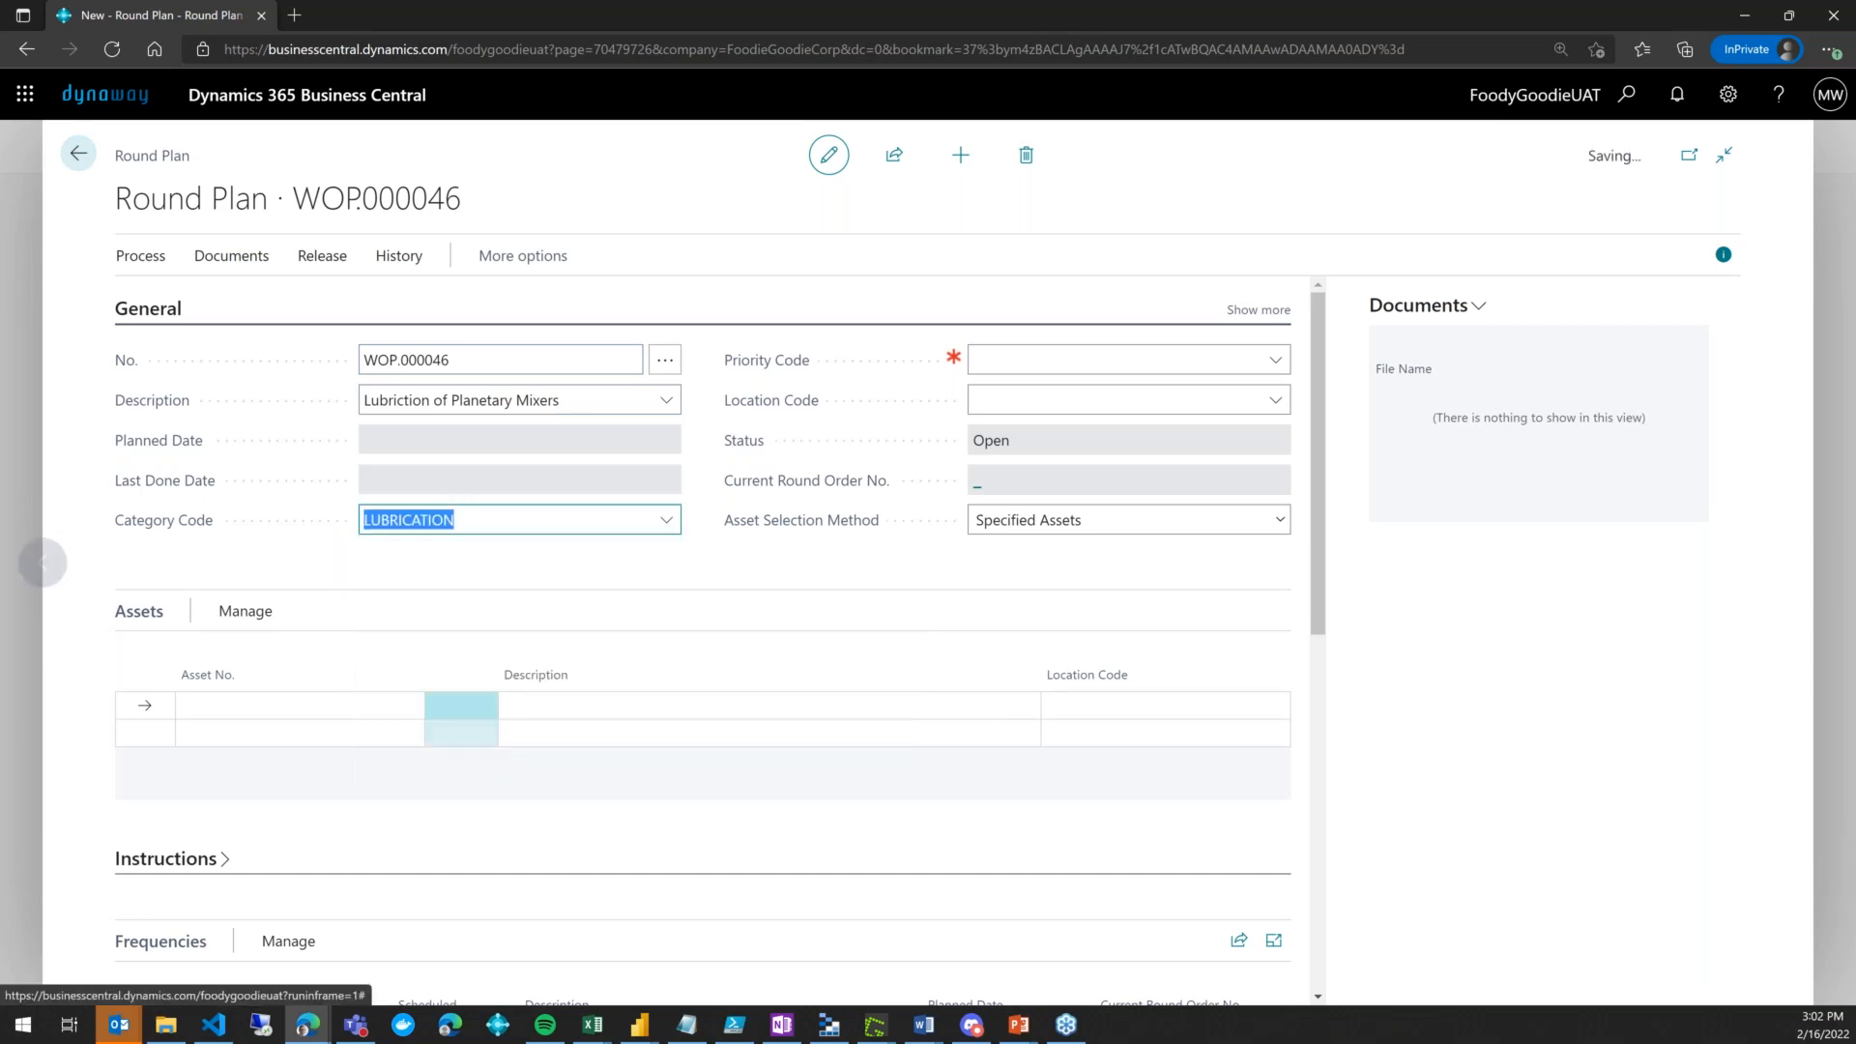
click(1275, 360)
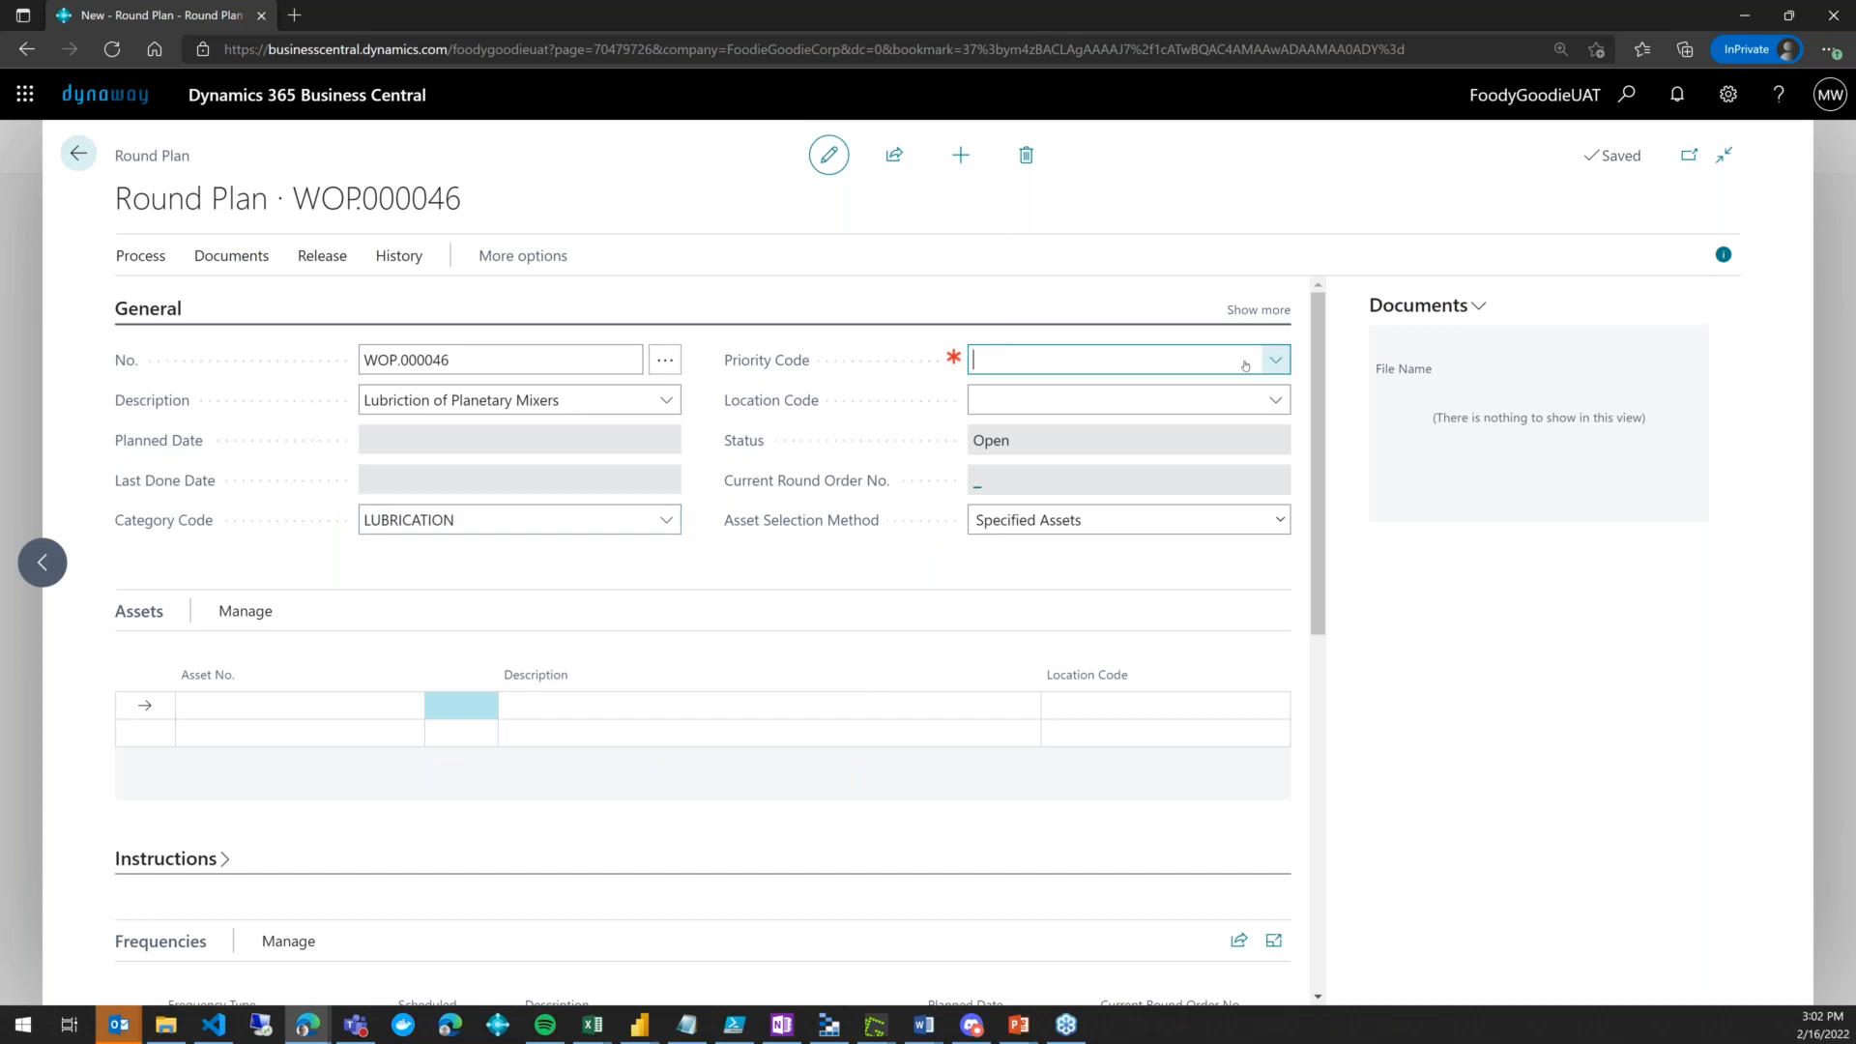
click(1034, 510)
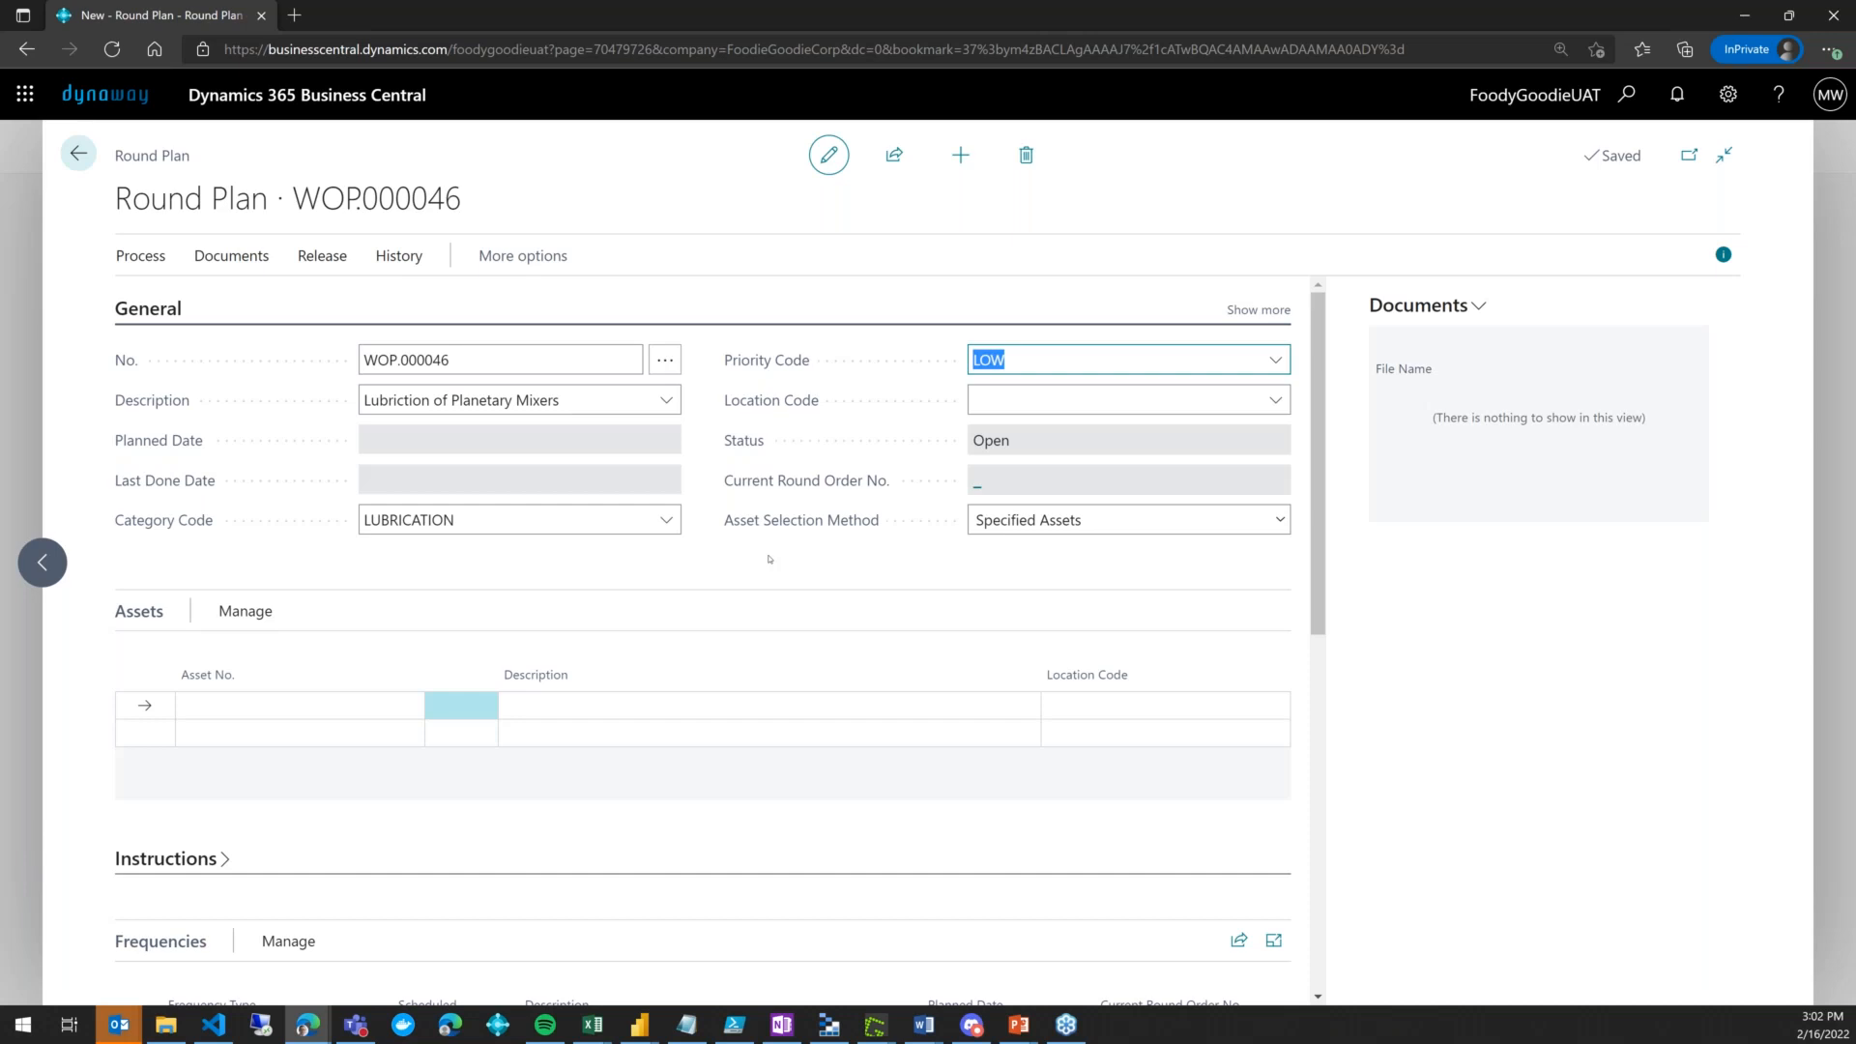
Add the Planetary Mixer A200 assets A000044 and A000052 as specified assets of the round plan
click(342, 706)
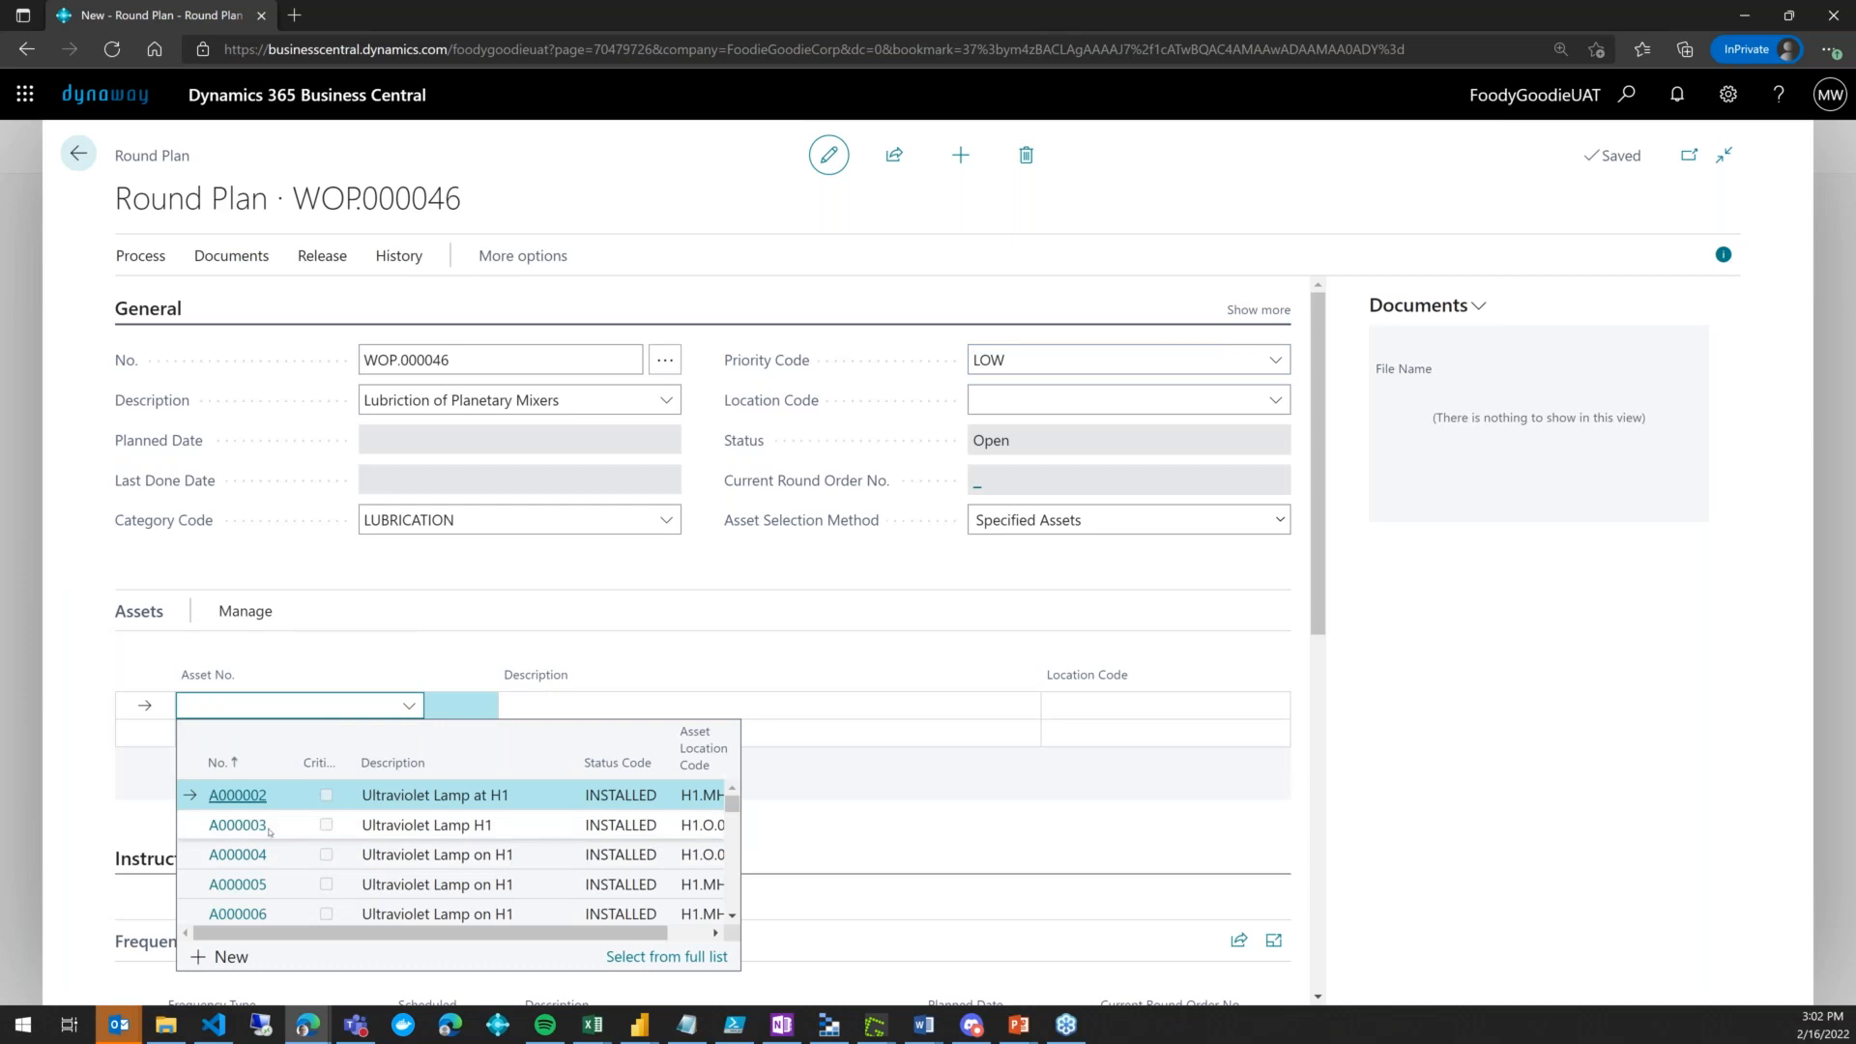
text(plan)
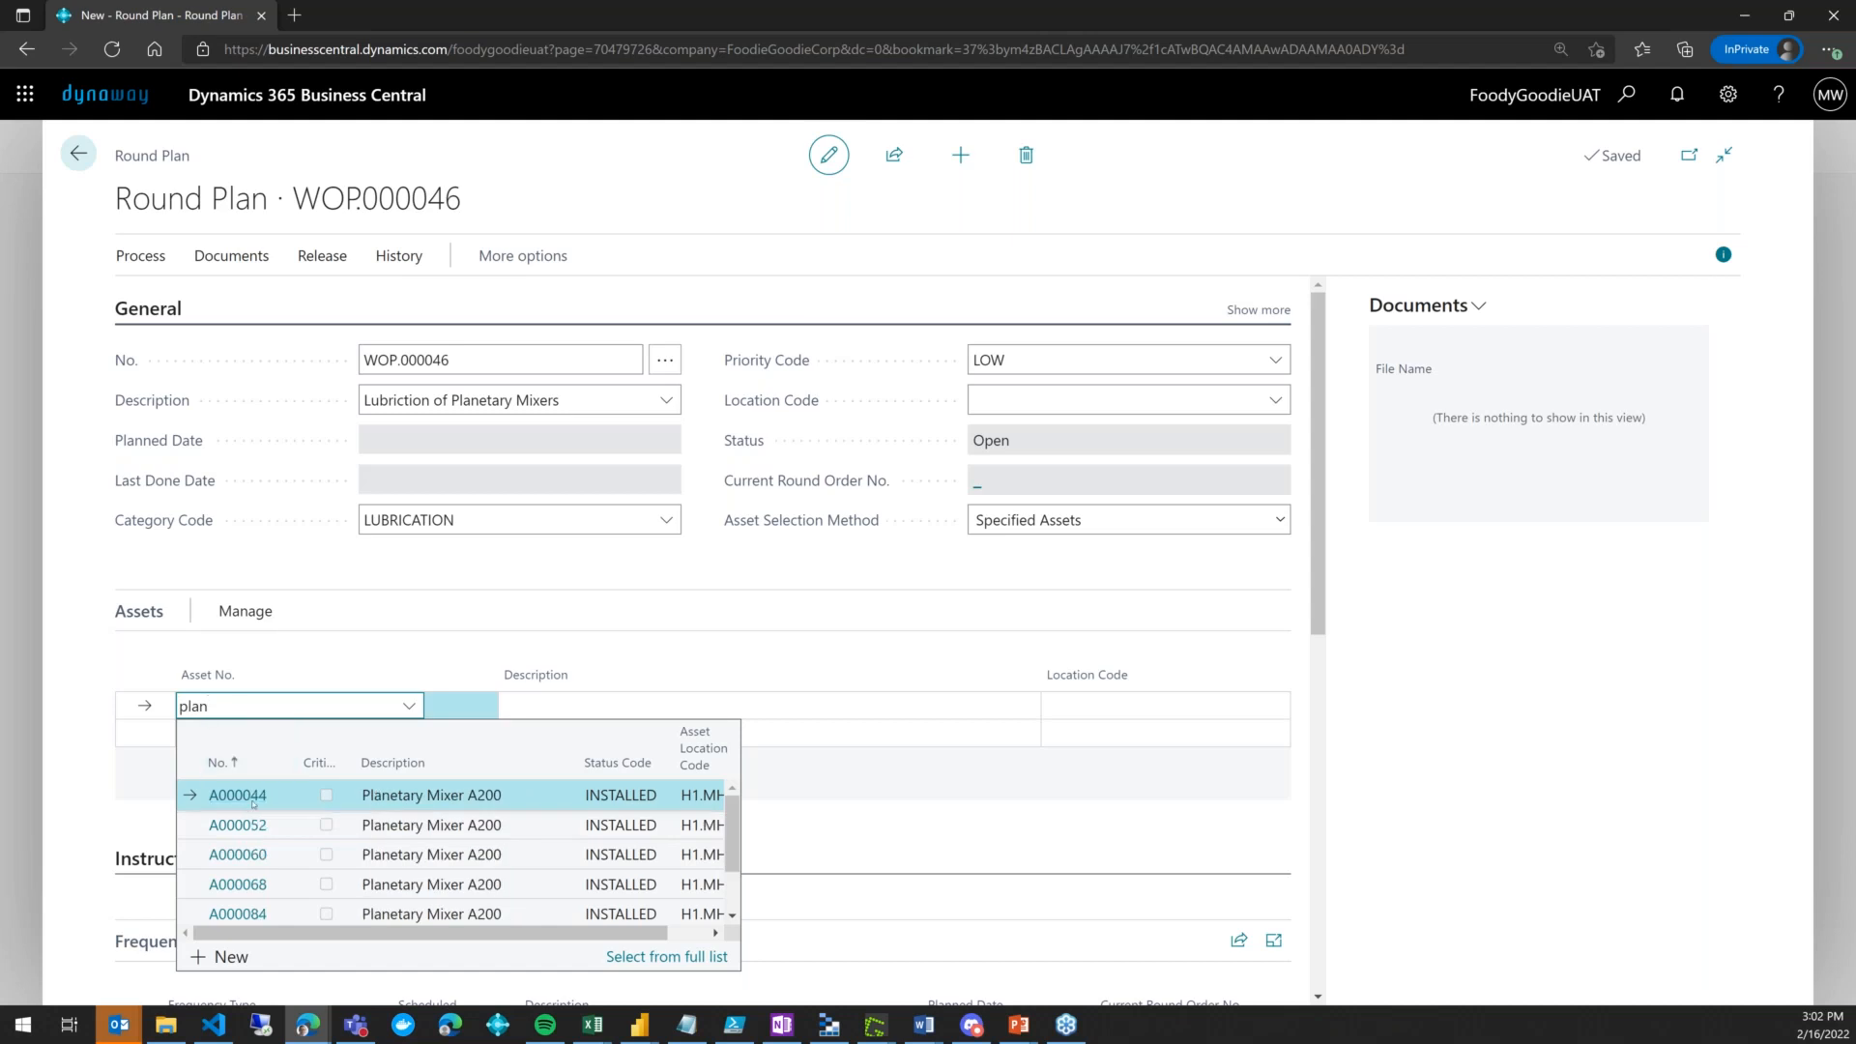
click(260, 793)
click(413, 733)
click(413, 736)
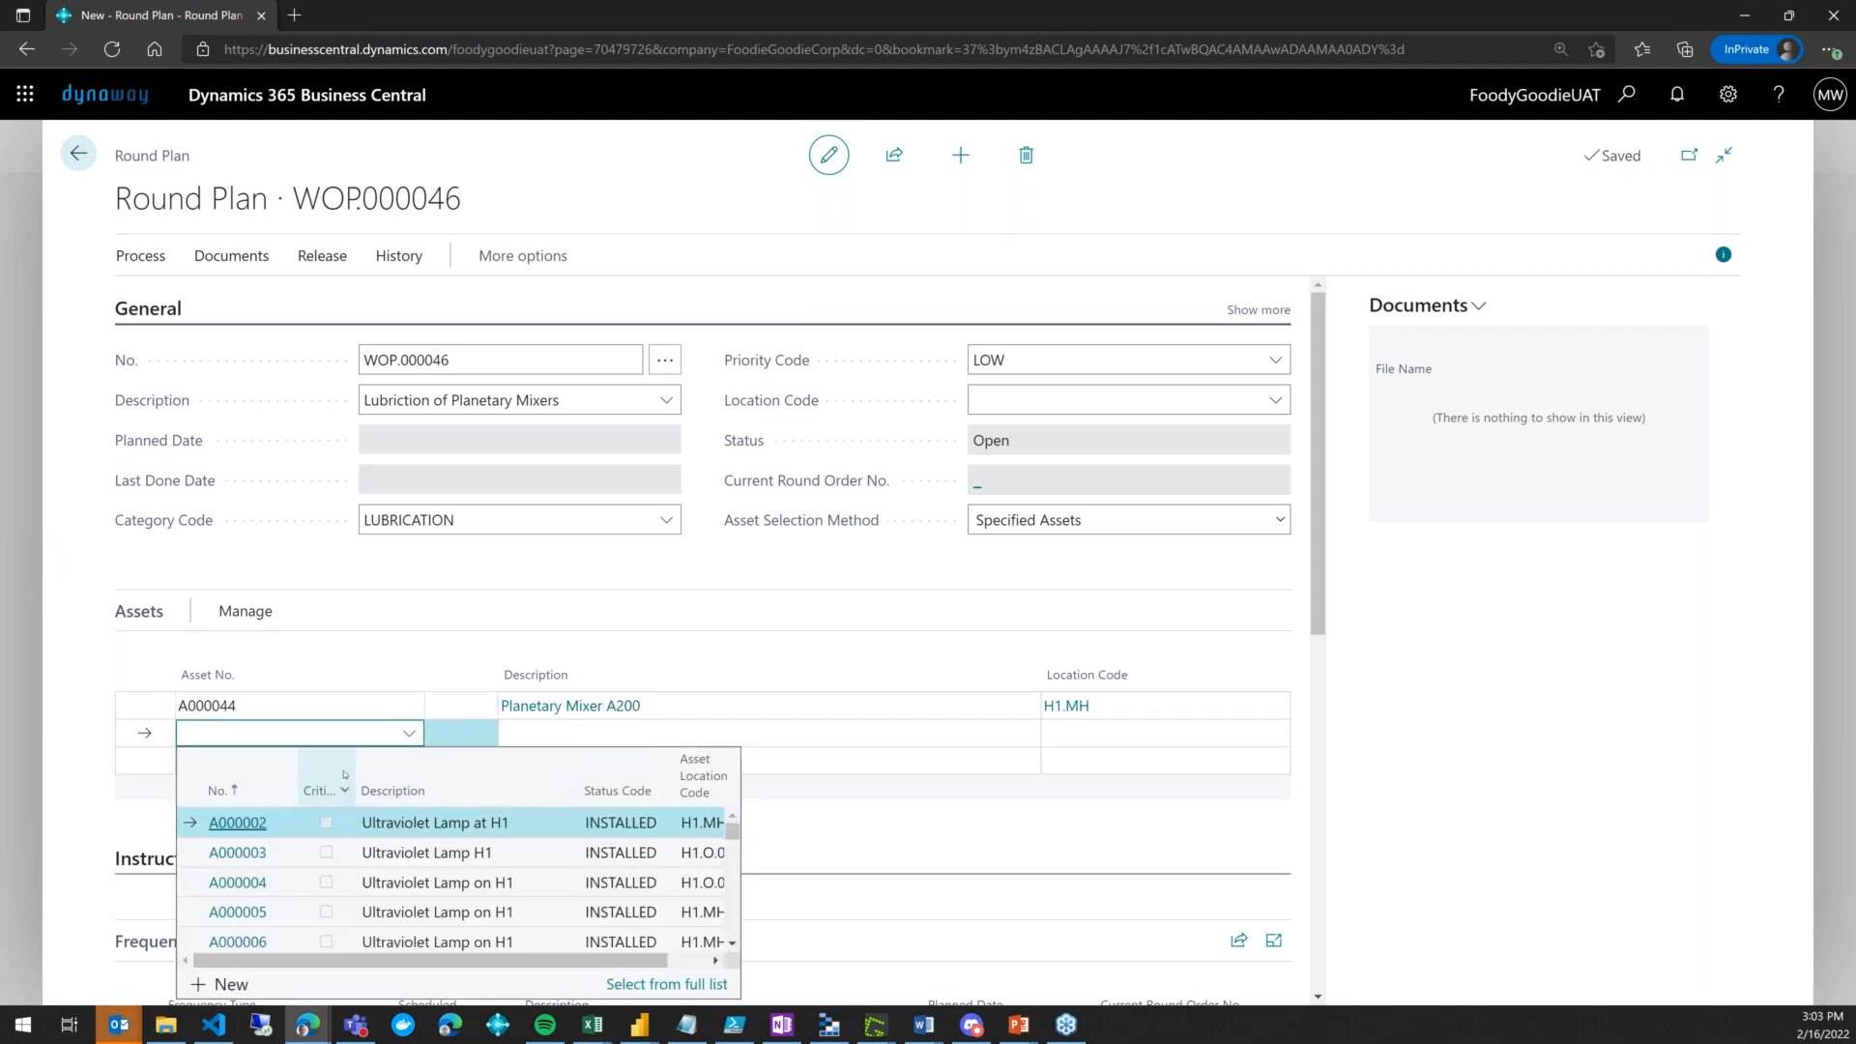
text(plan)
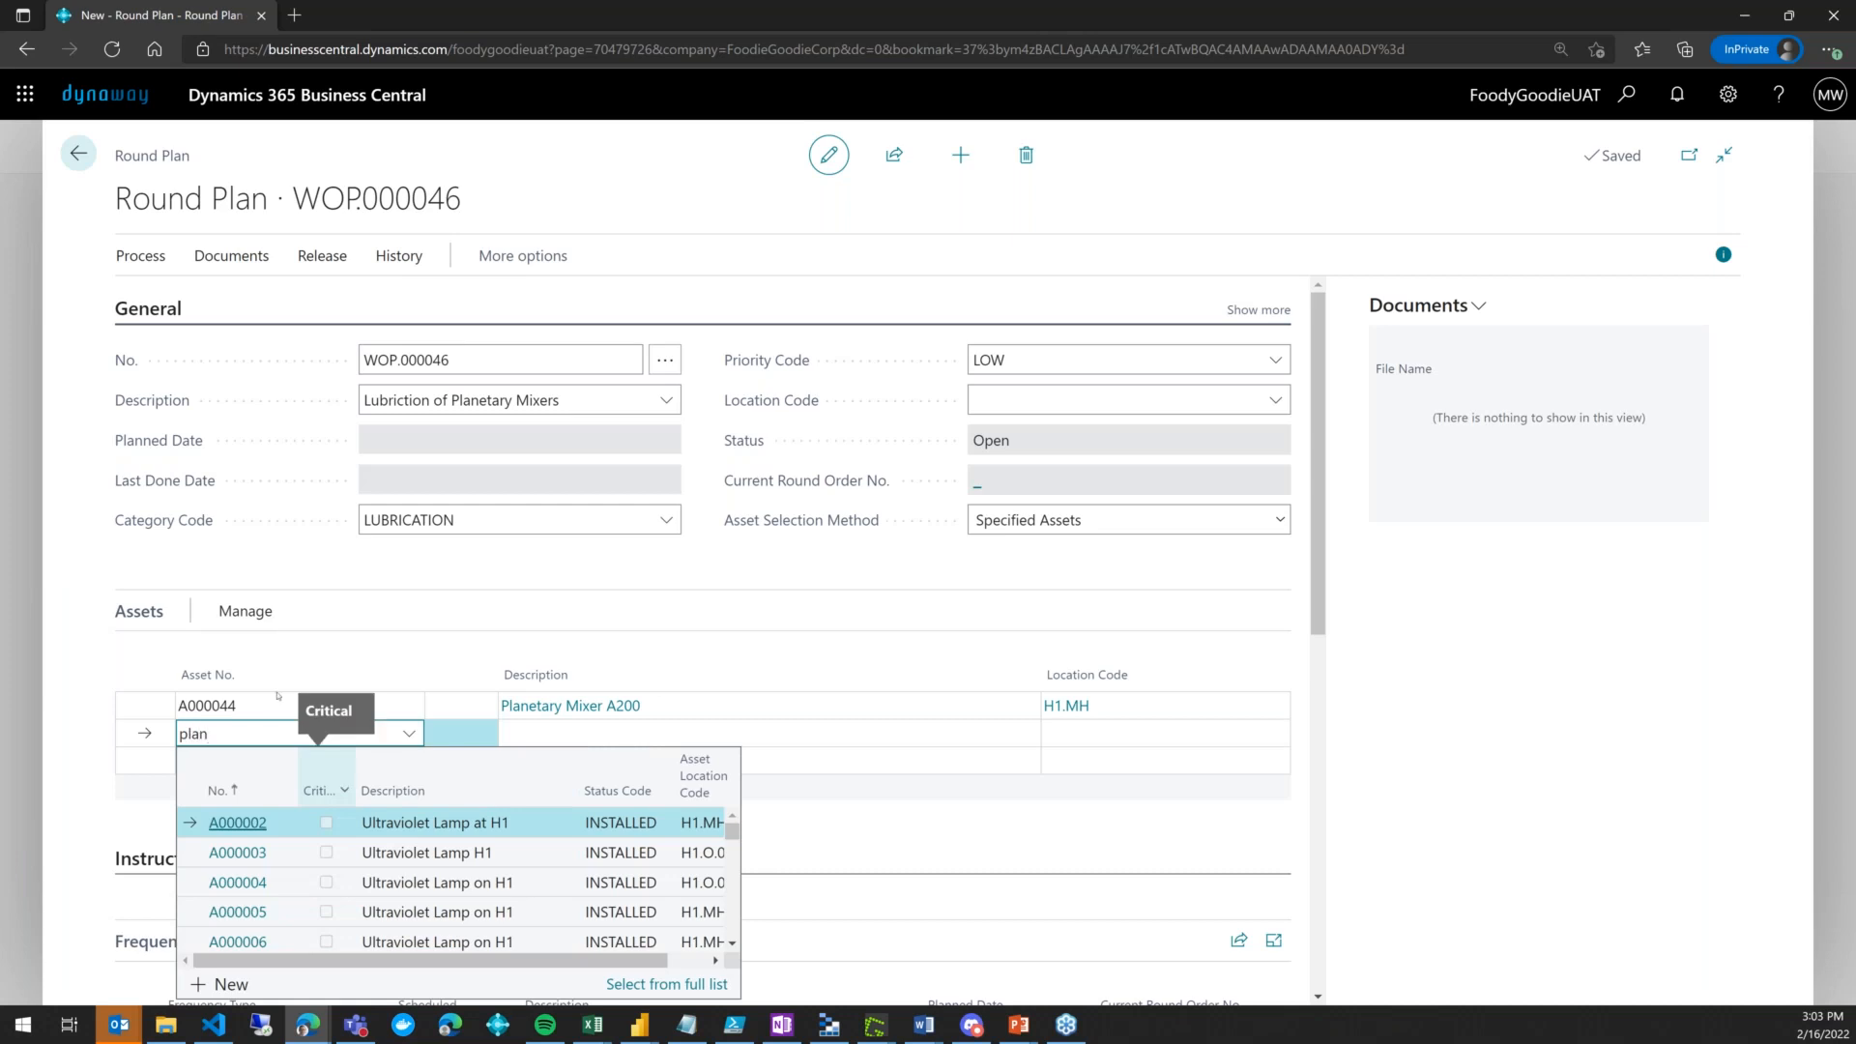
click(237, 853)
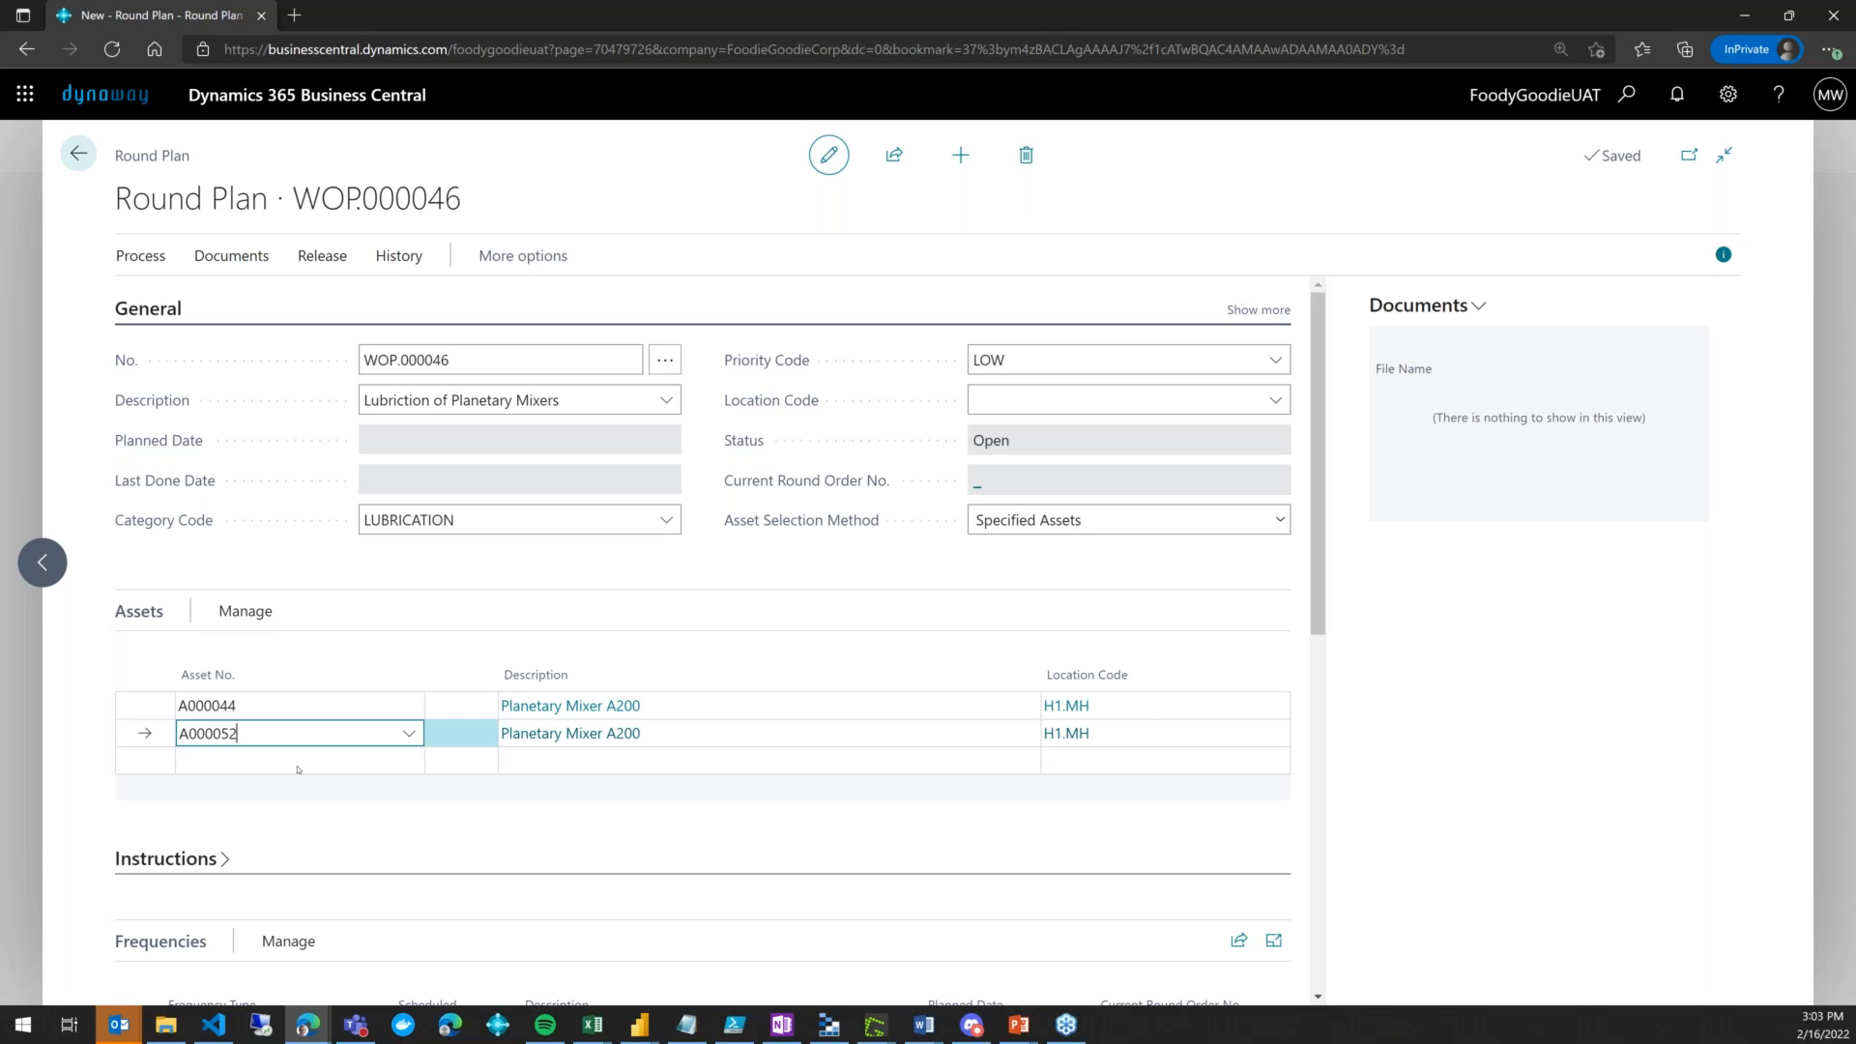
Delete the asset lines A000044 and A000052 from the round plan
click(451, 736)
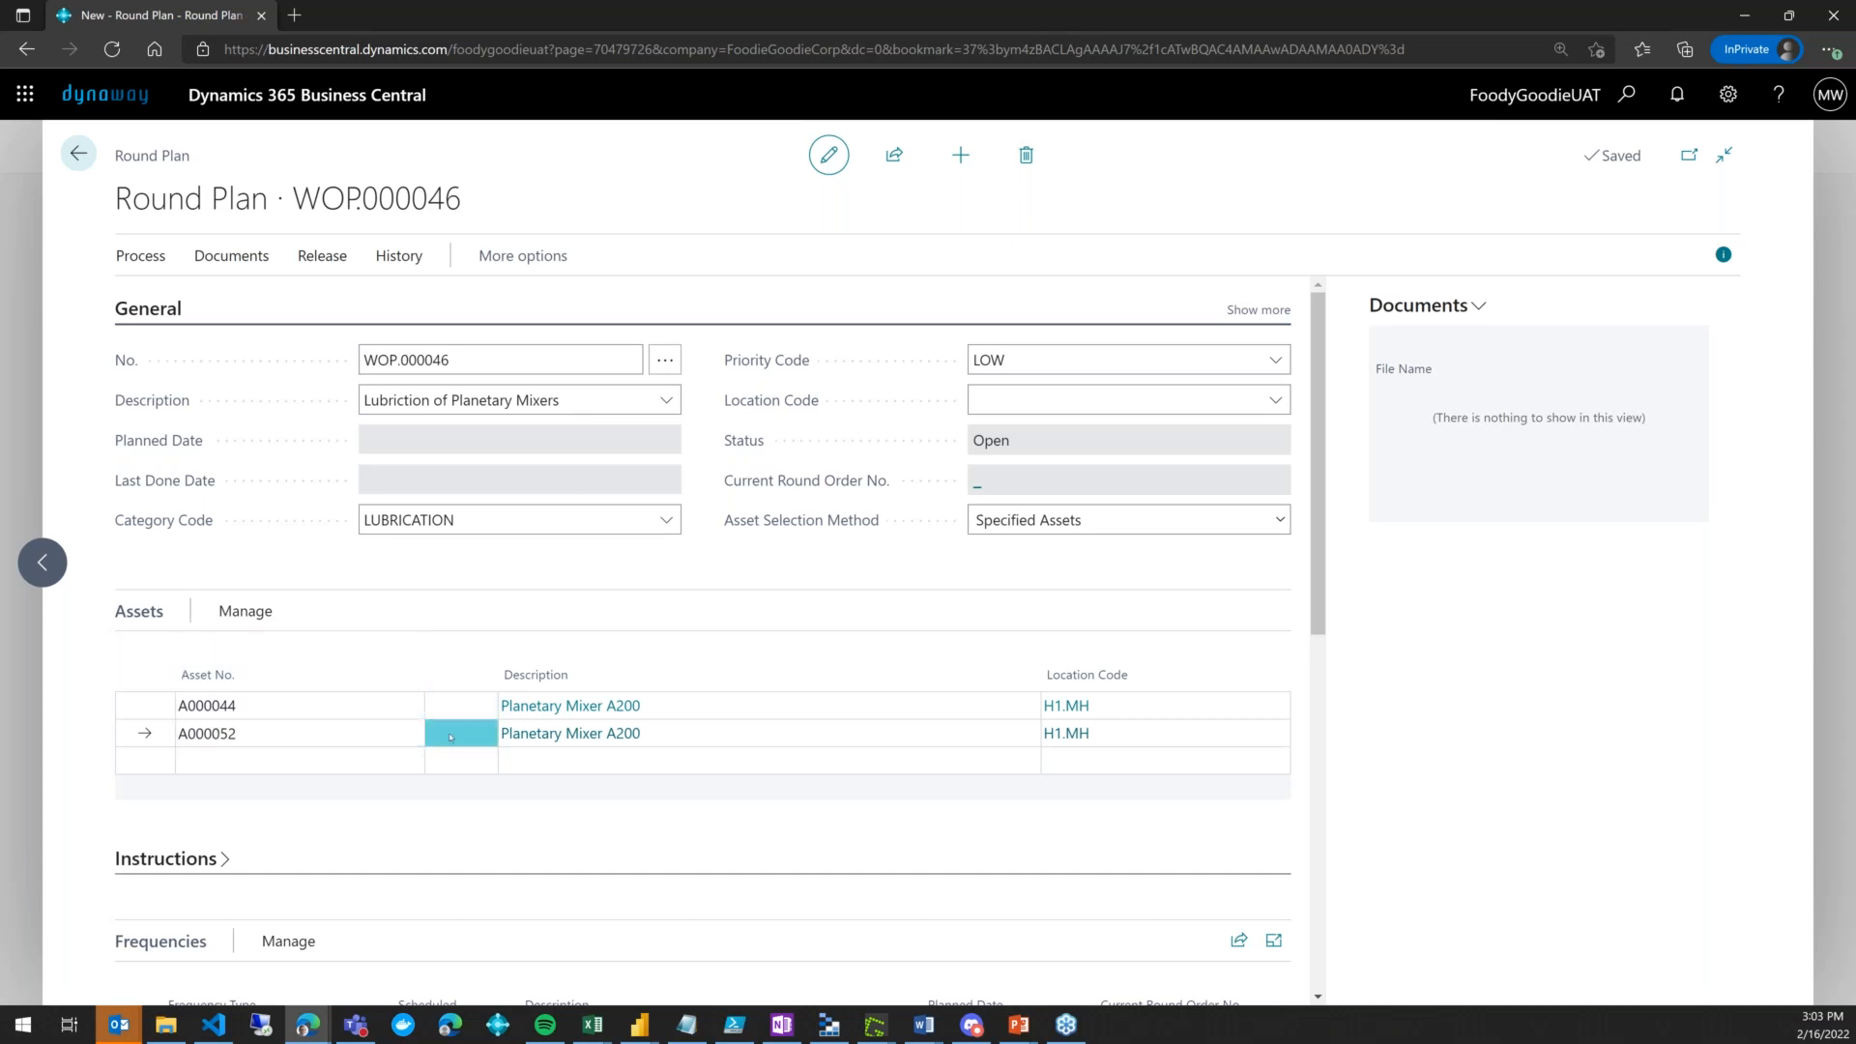
click(461, 705)
key(Escape)
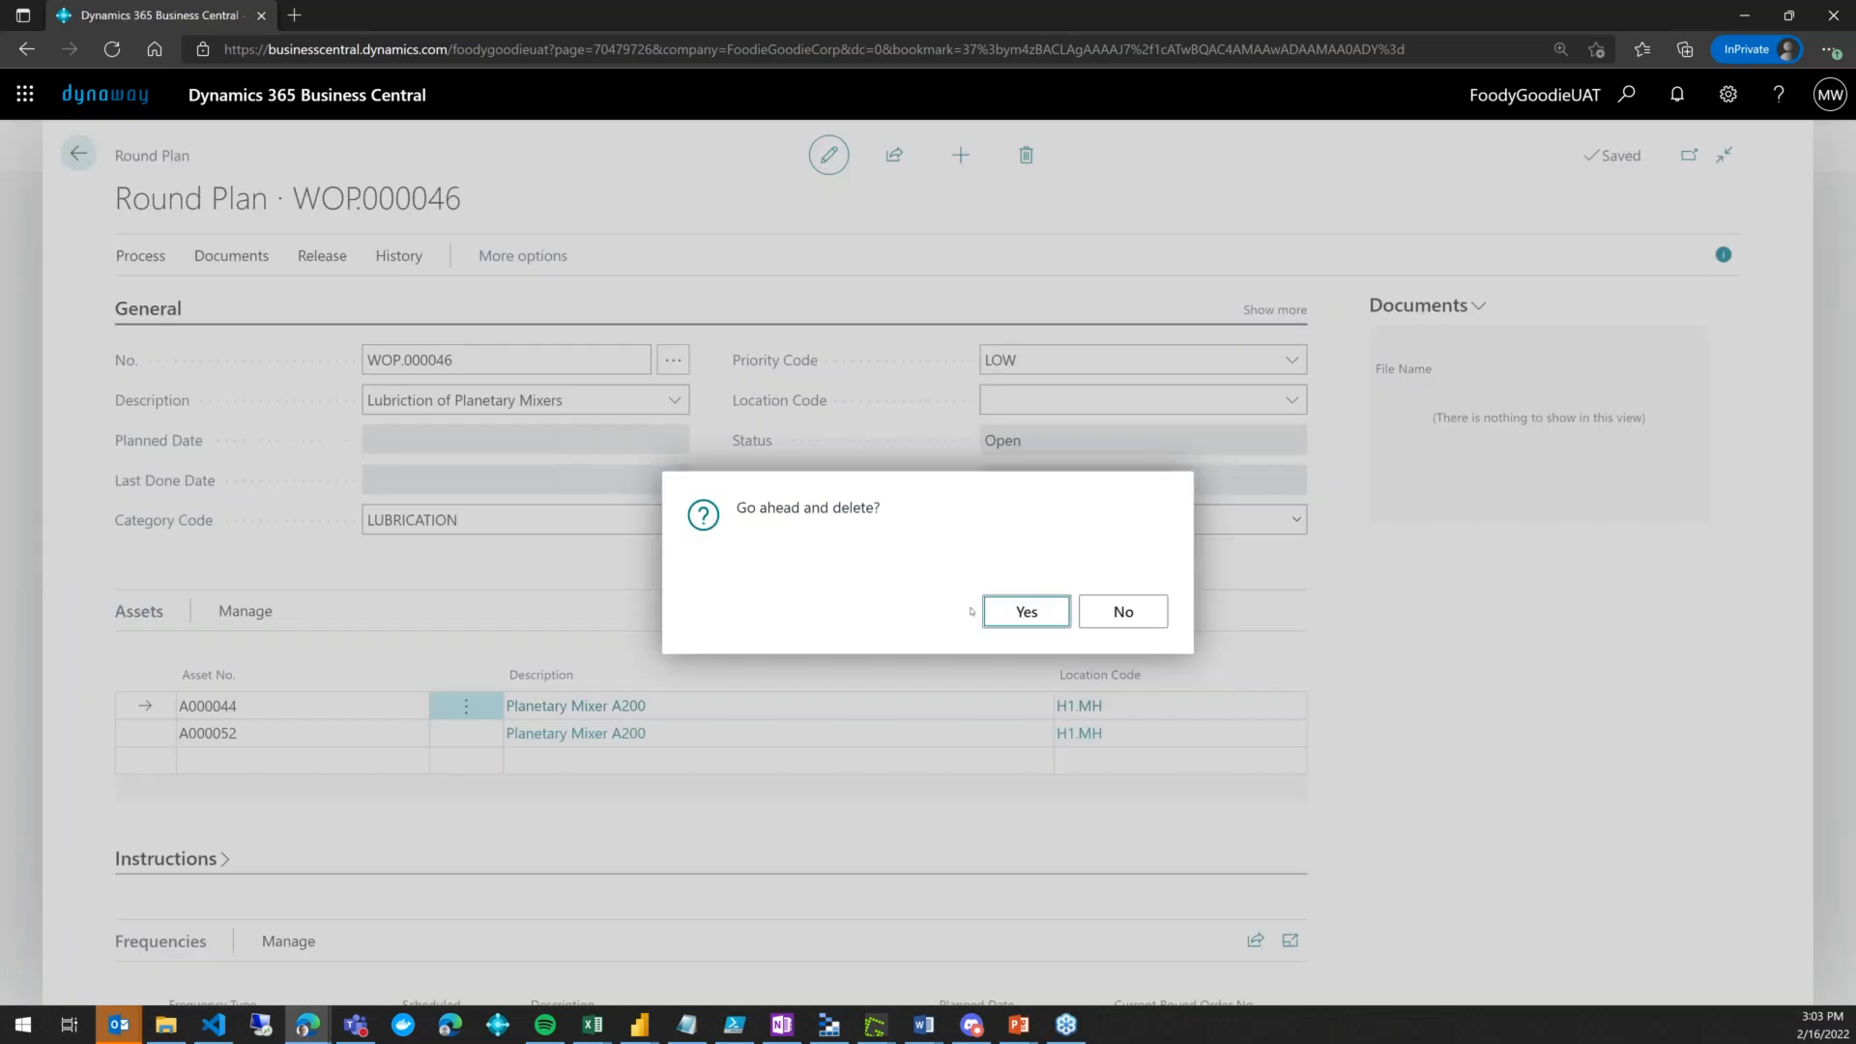
click(1026, 612)
click(461, 704)
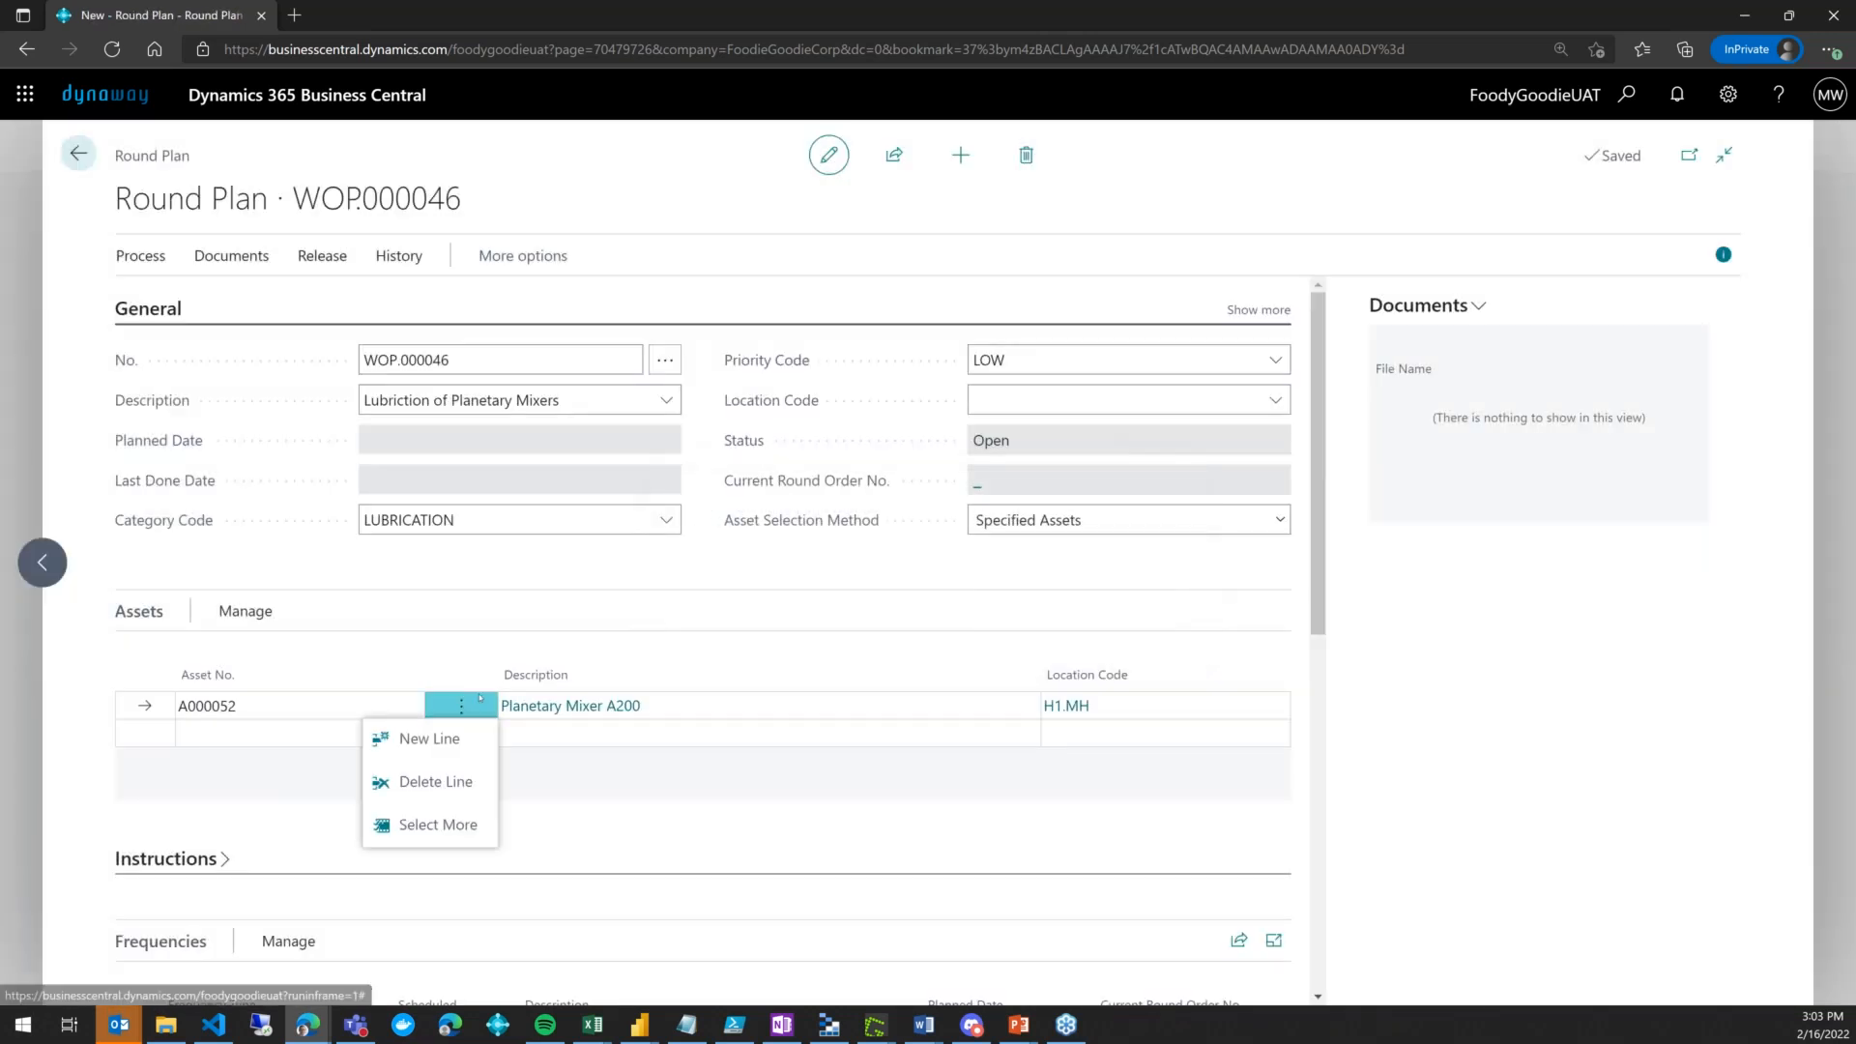
click(448, 773)
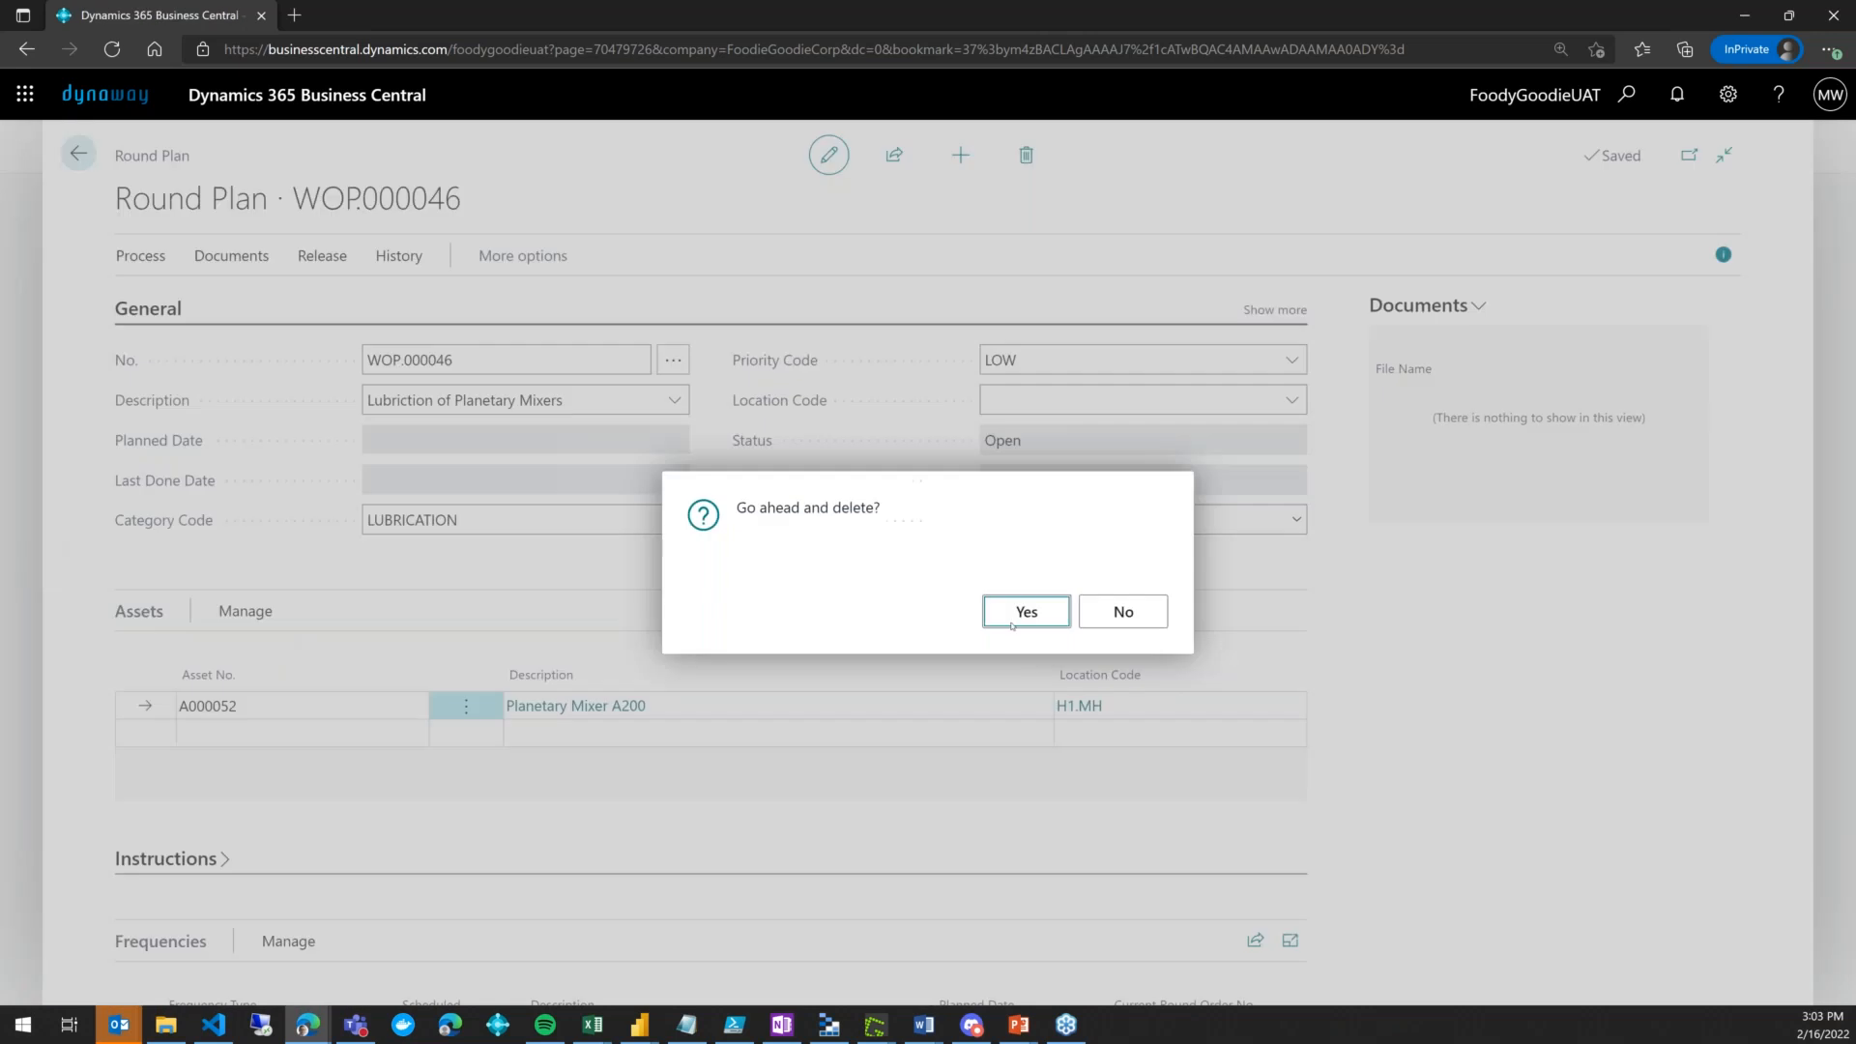
click(1026, 612)
Examine the filter fields offered for adding assets in bulk, and close the filter page without adding any
click(245, 611)
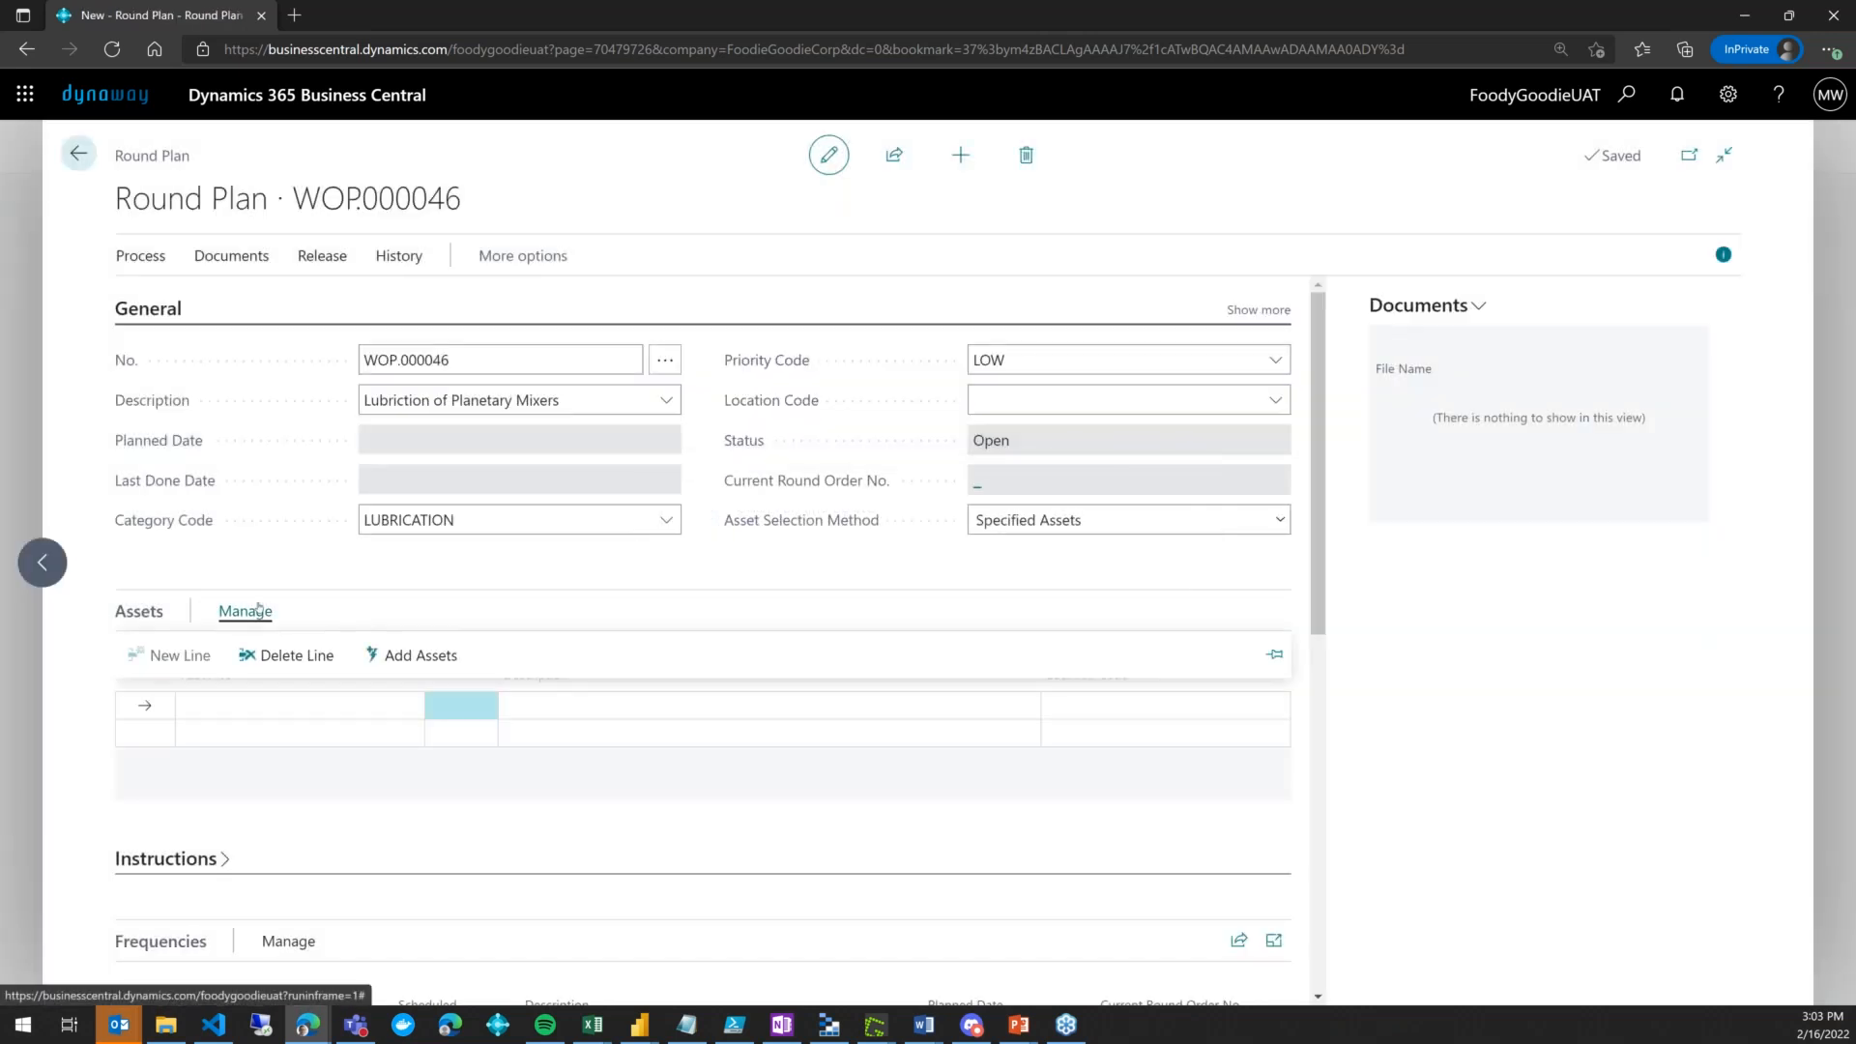
click(383, 659)
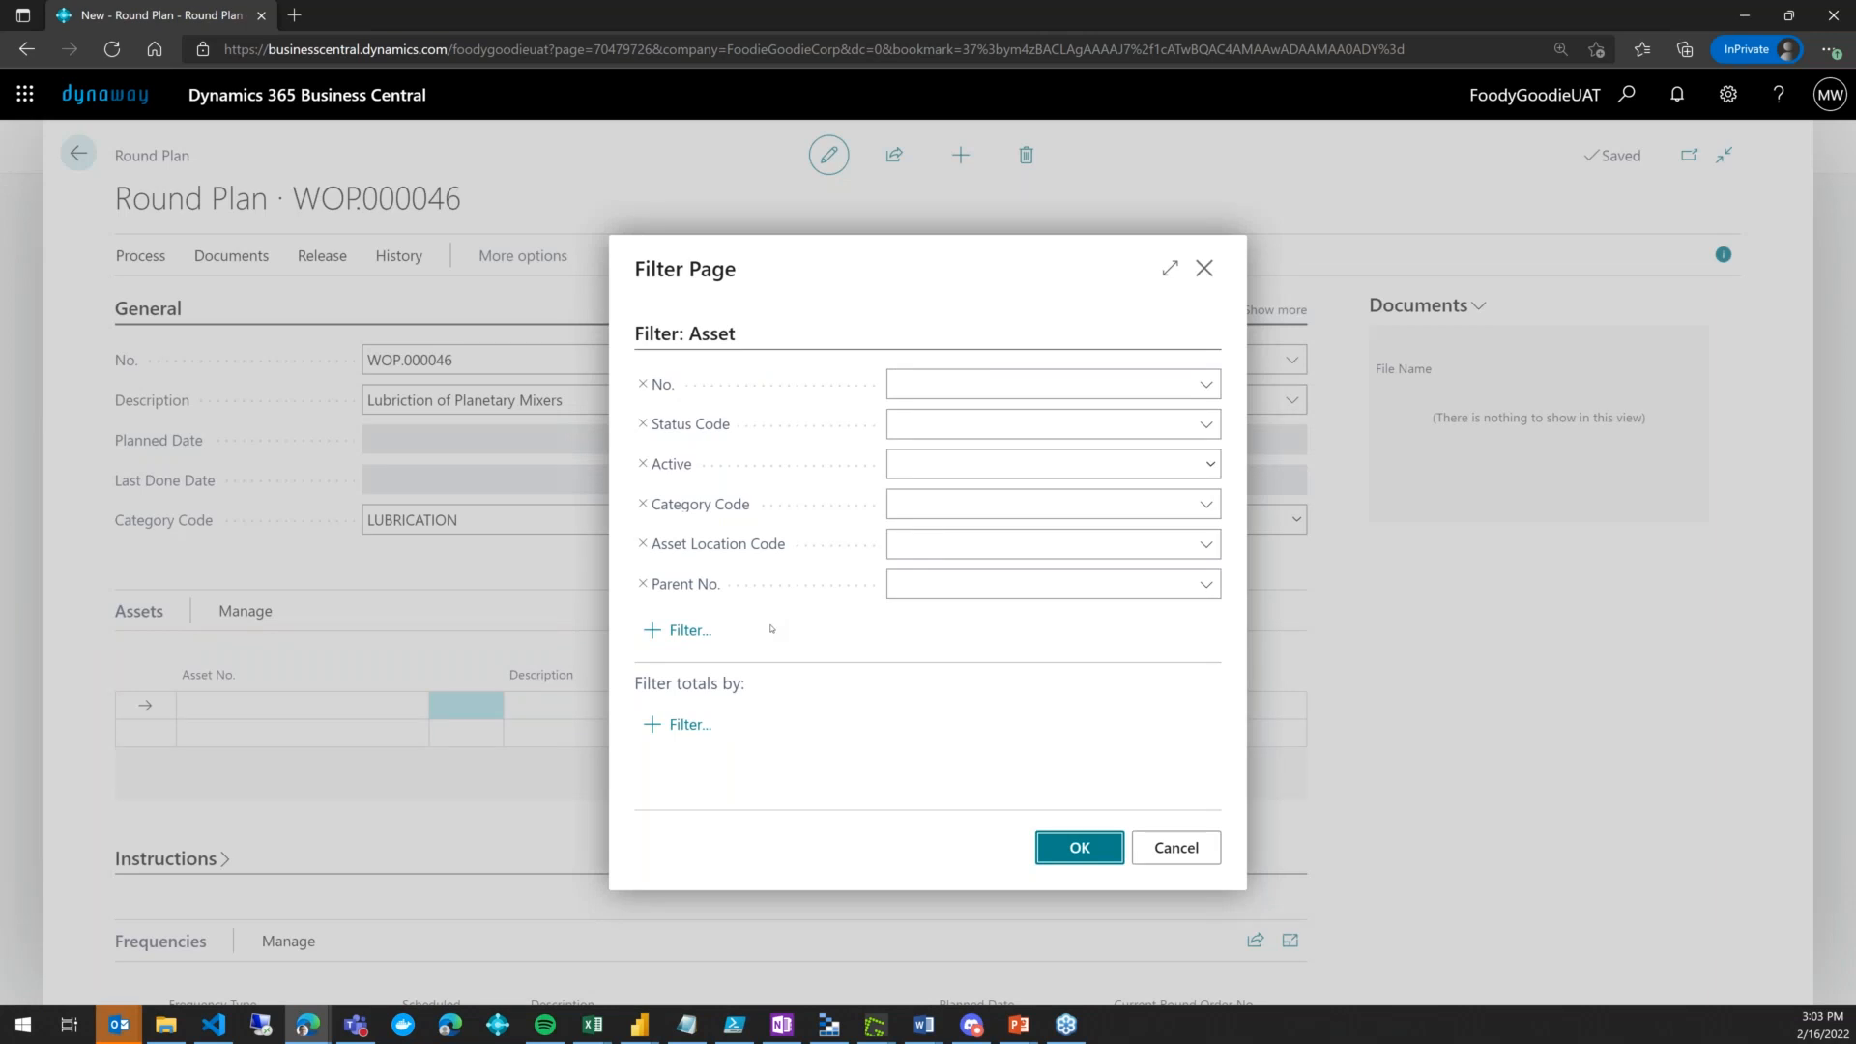
click(1136, 848)
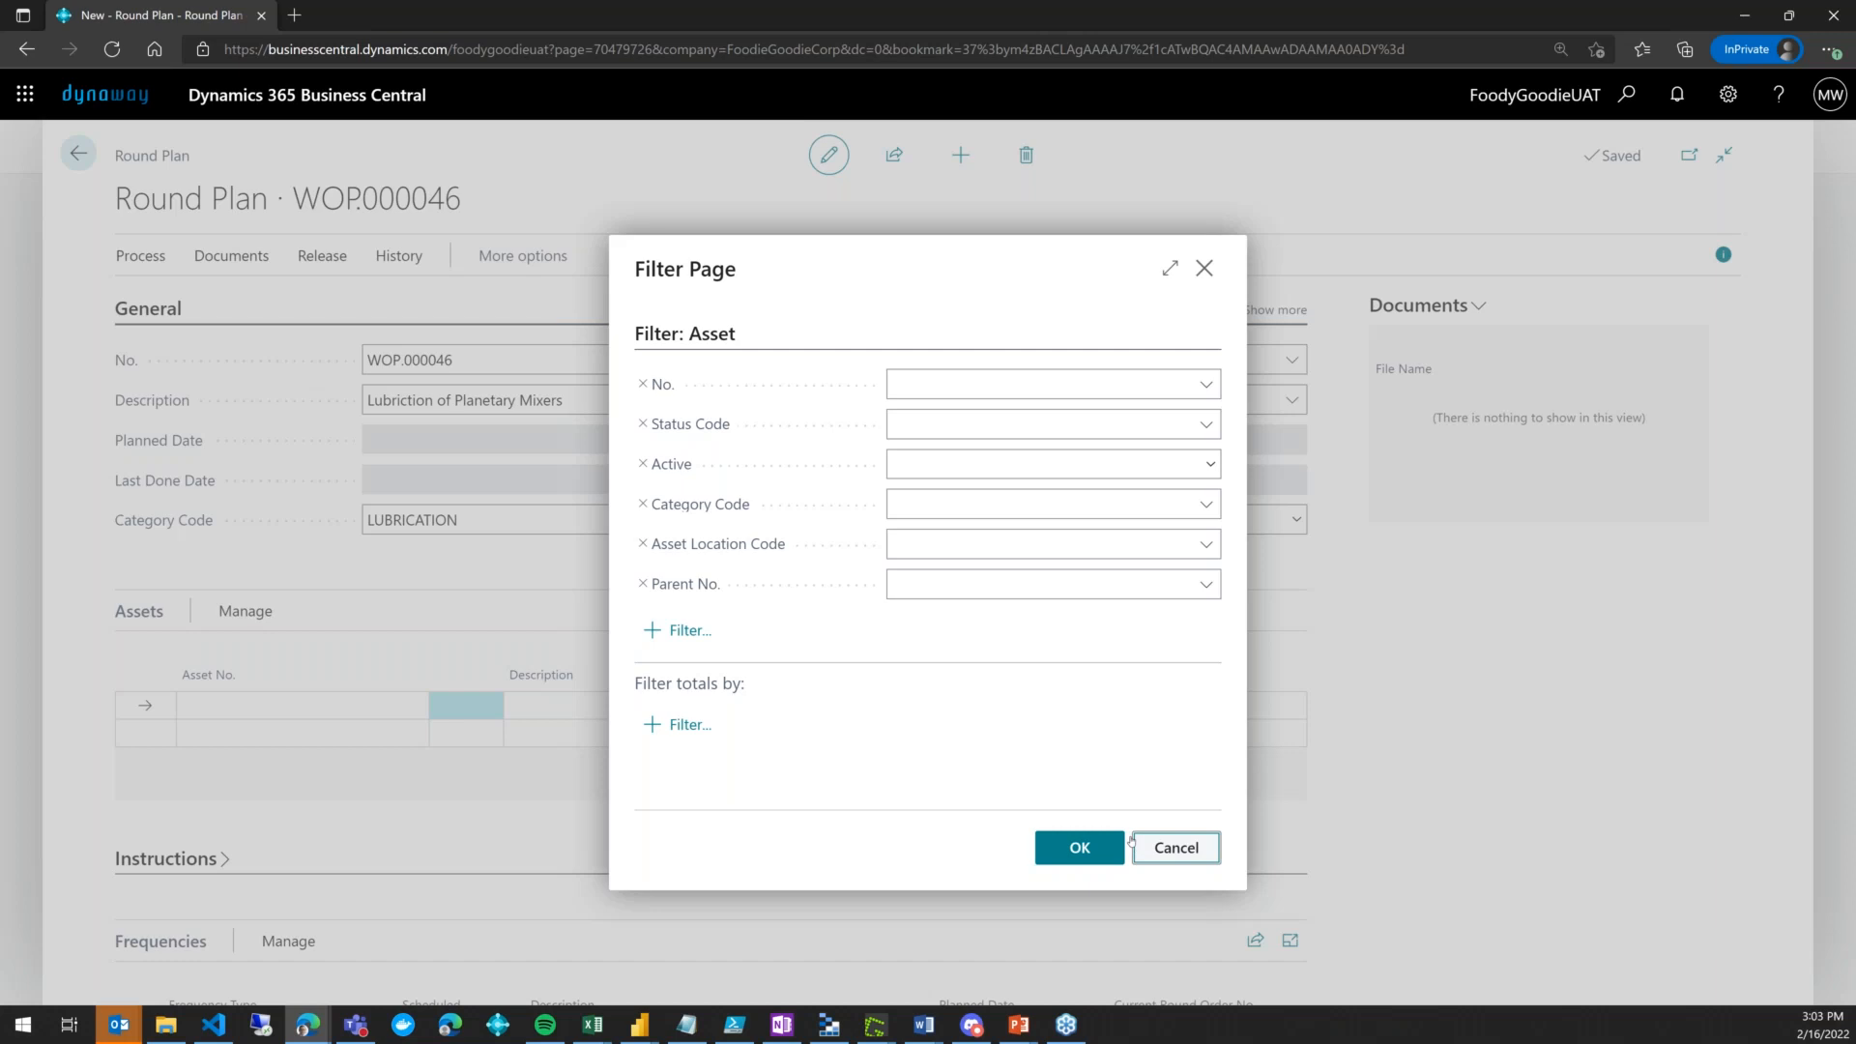
click(1133, 845)
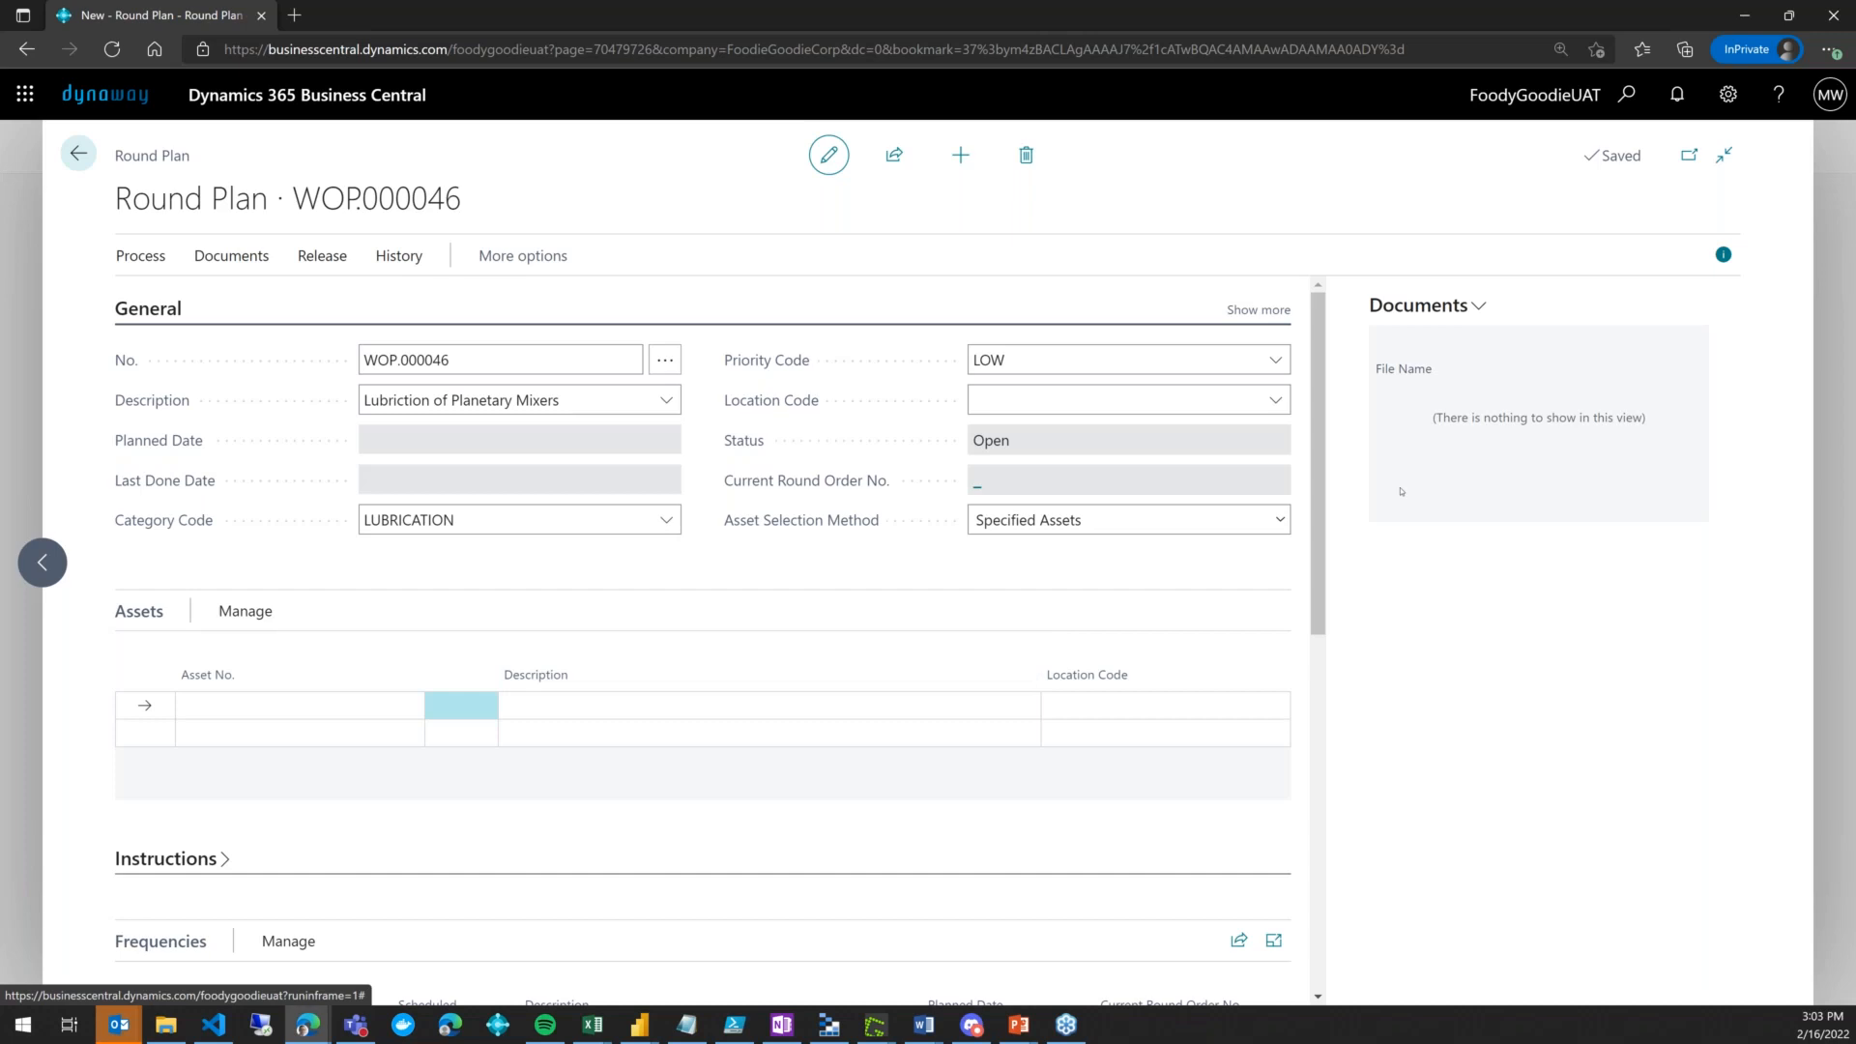
Switch the asset selection method to Dynamic Asset Filter and filter the assets by category code PLANETARY MIXERS
click(1280, 520)
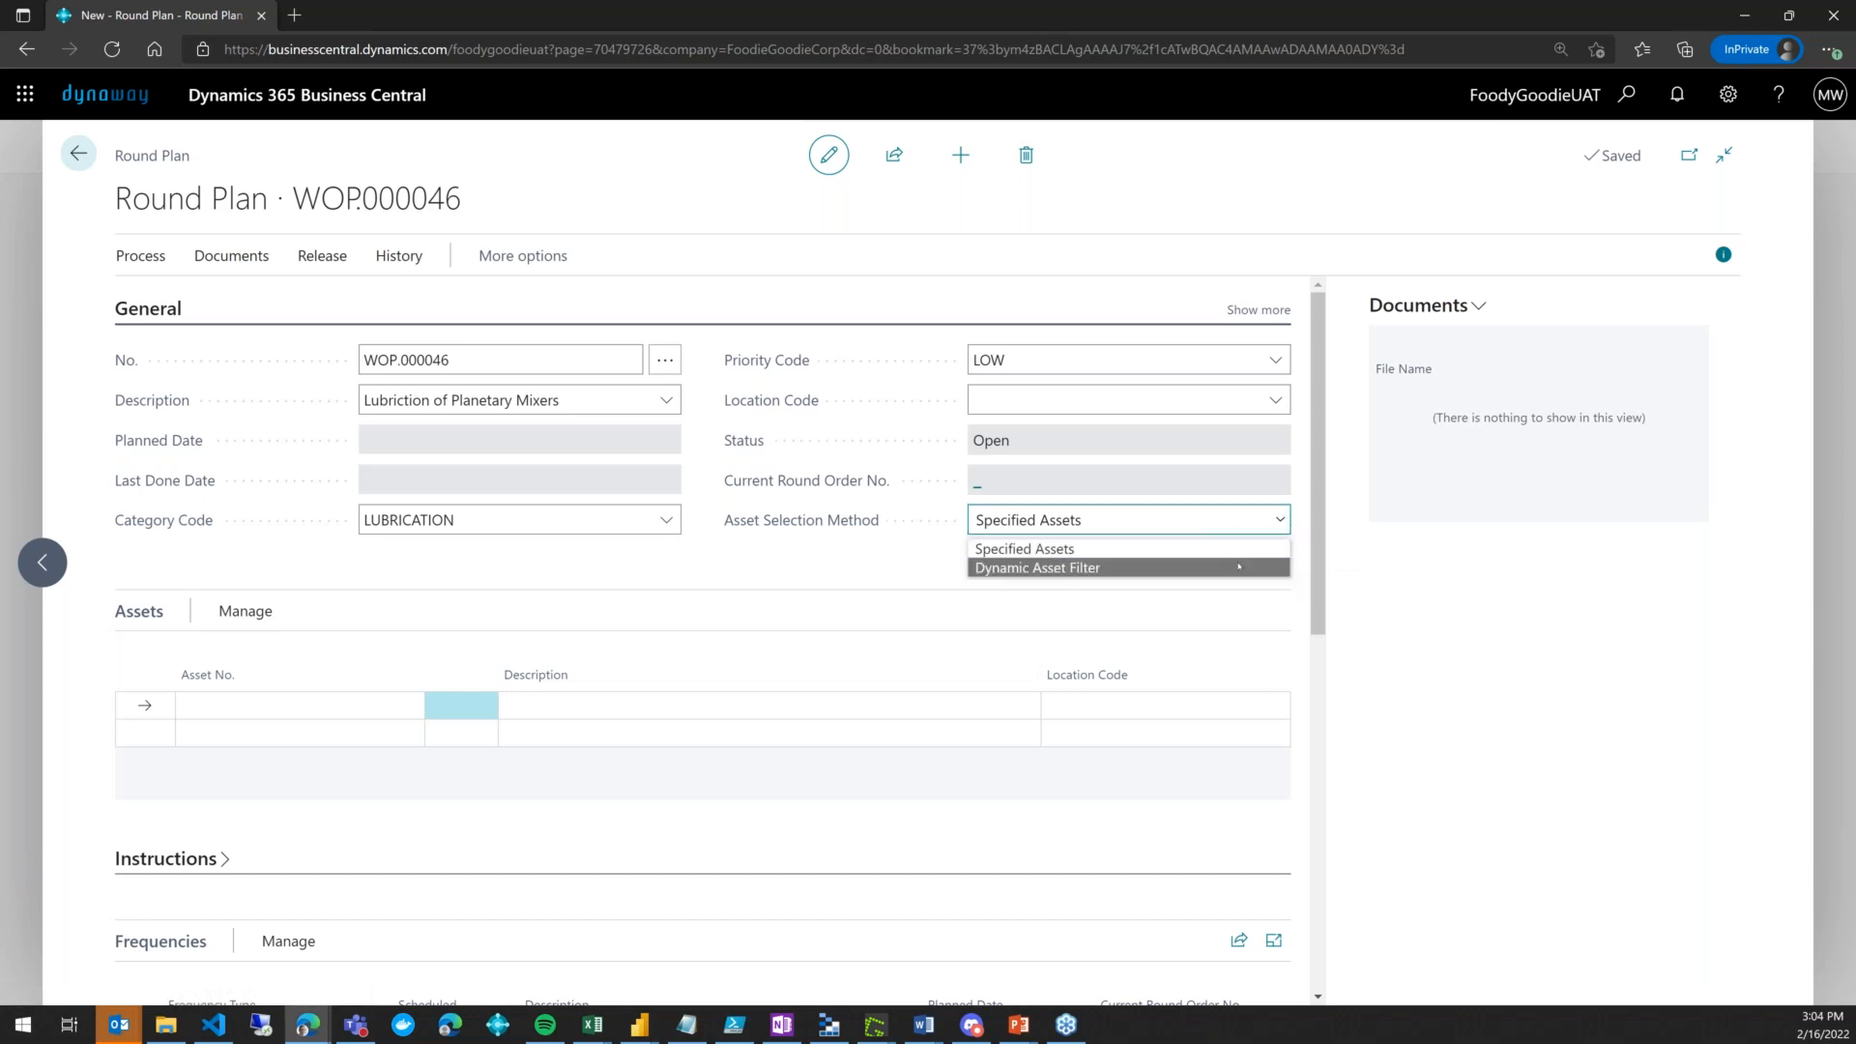
click(1238, 566)
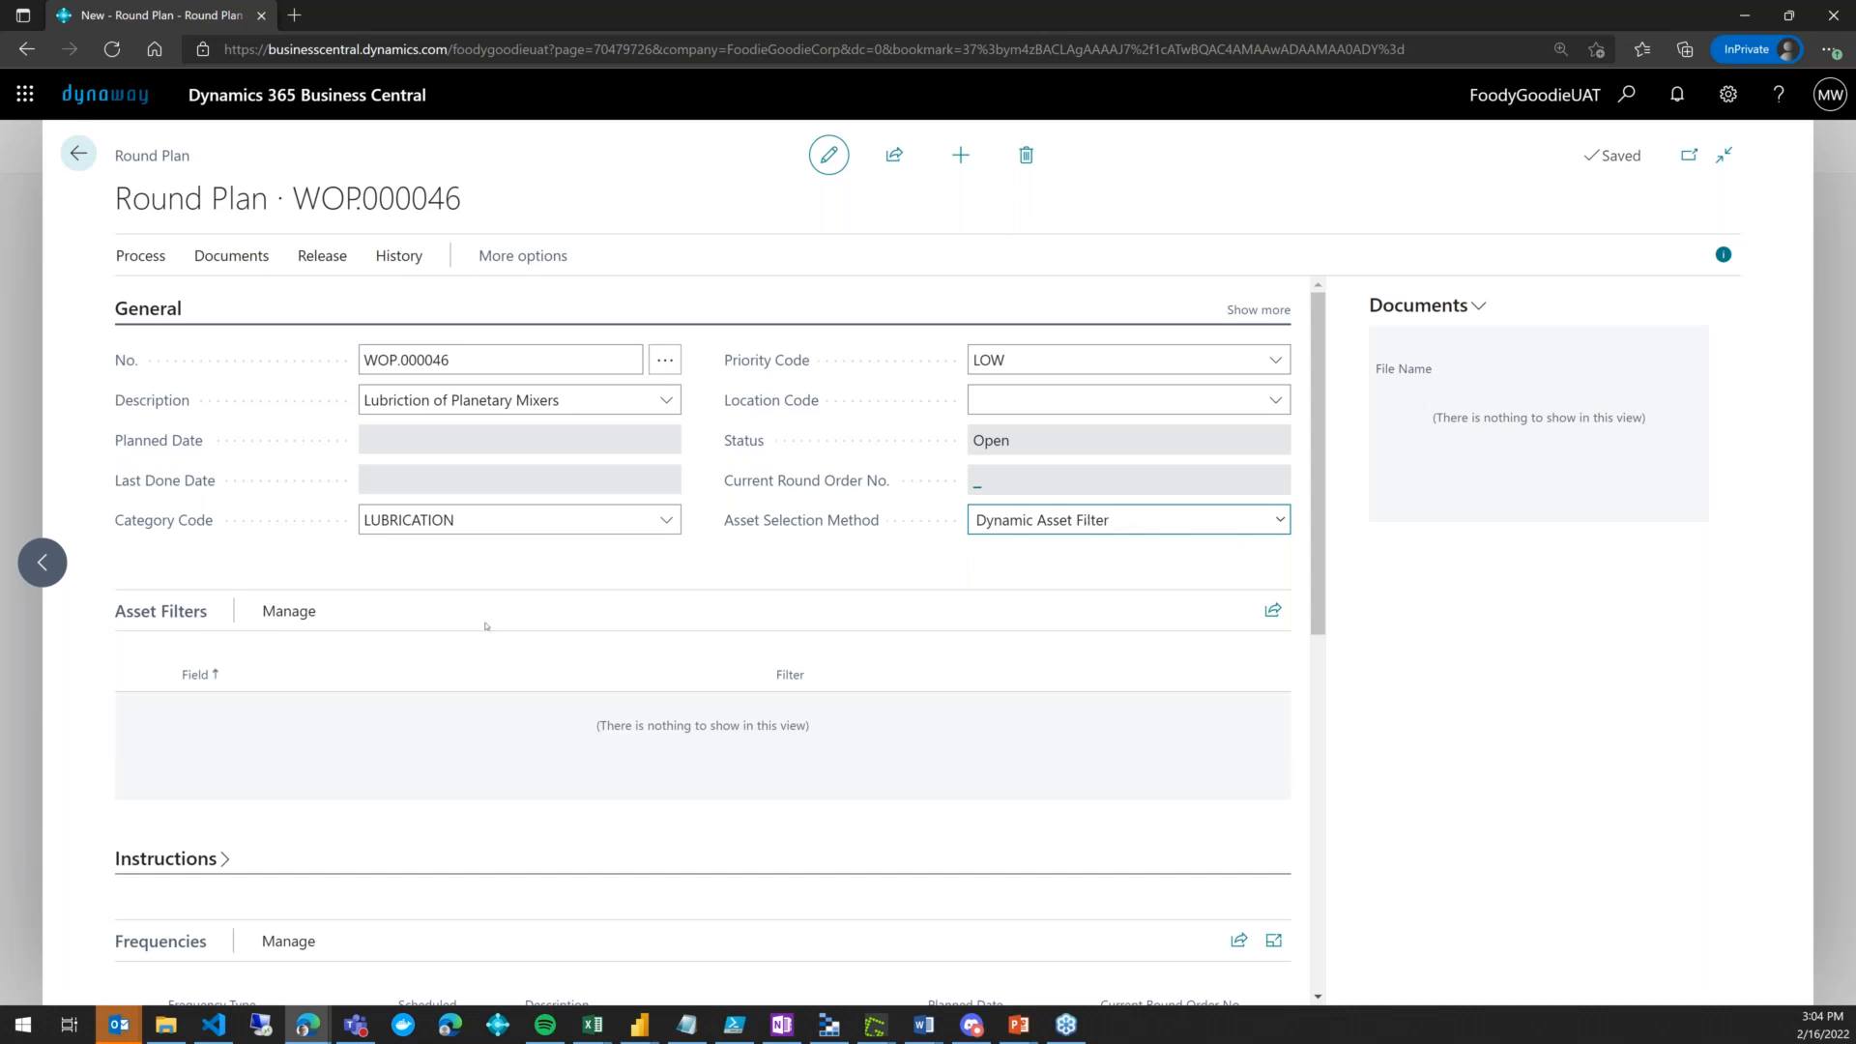
click(289, 612)
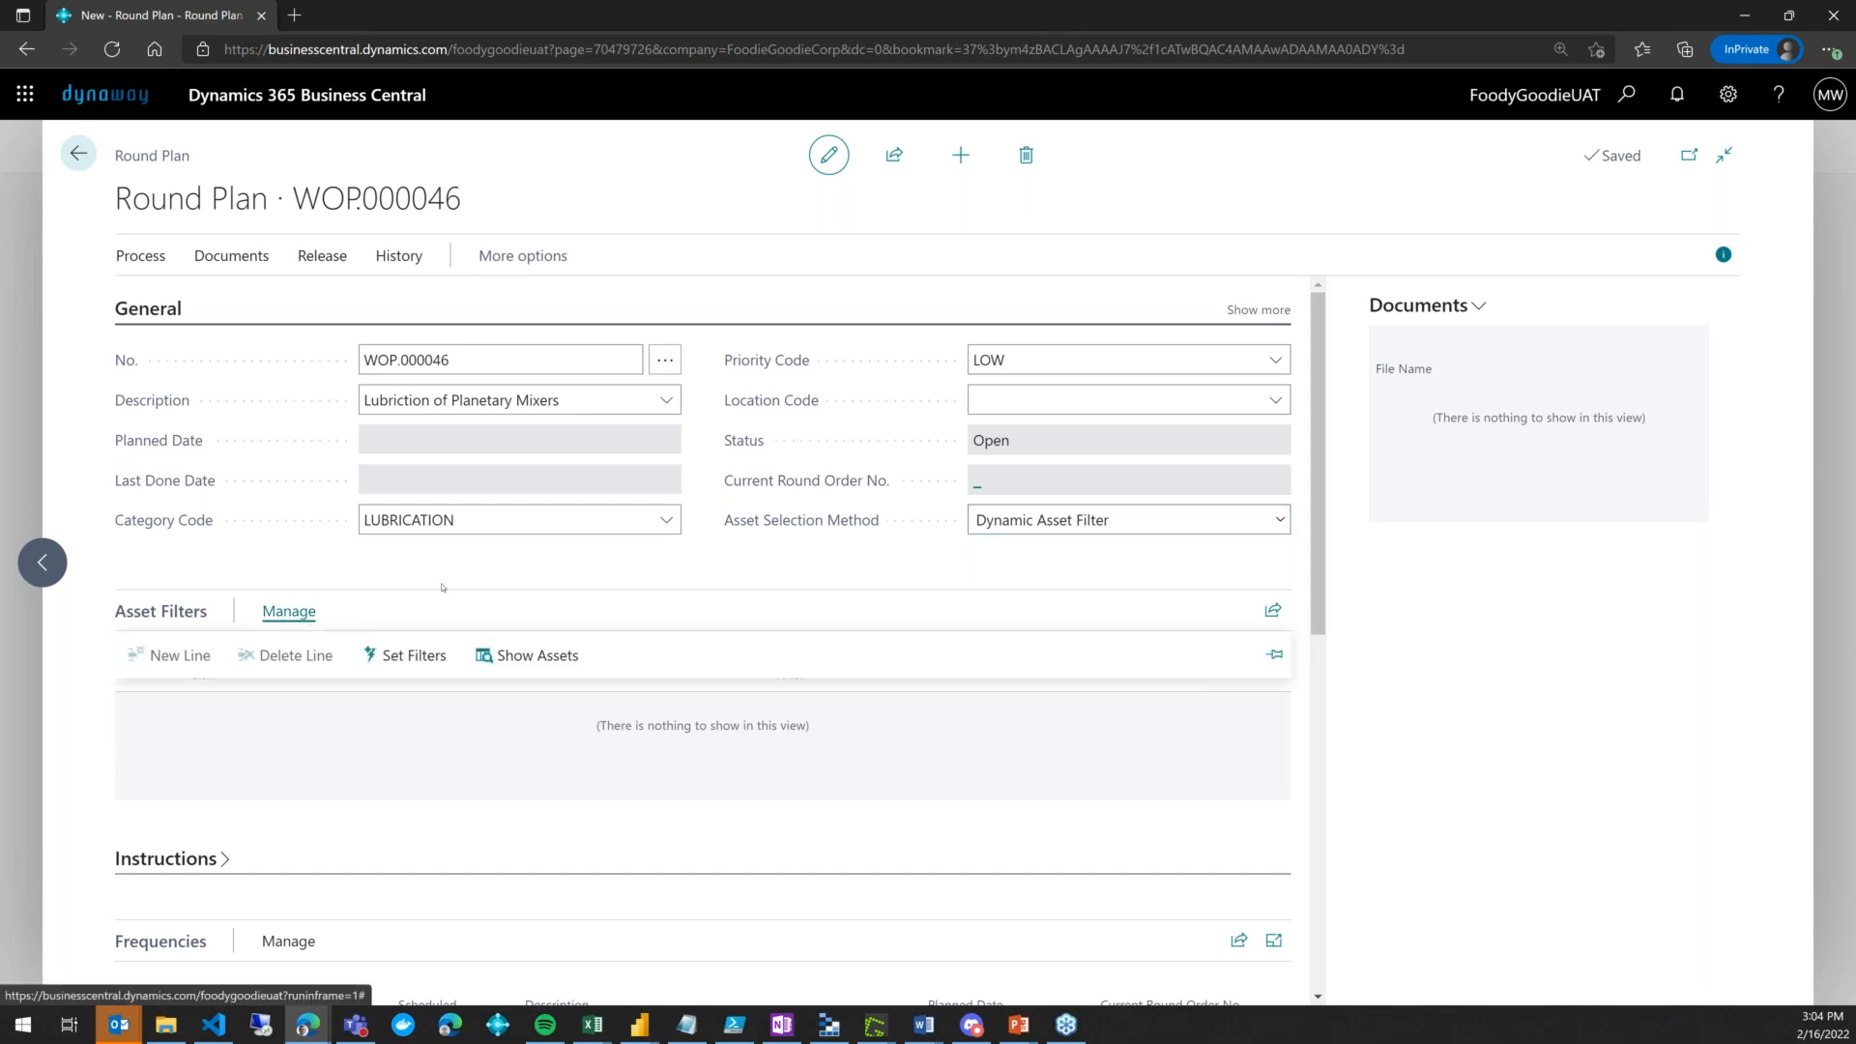
click(413, 658)
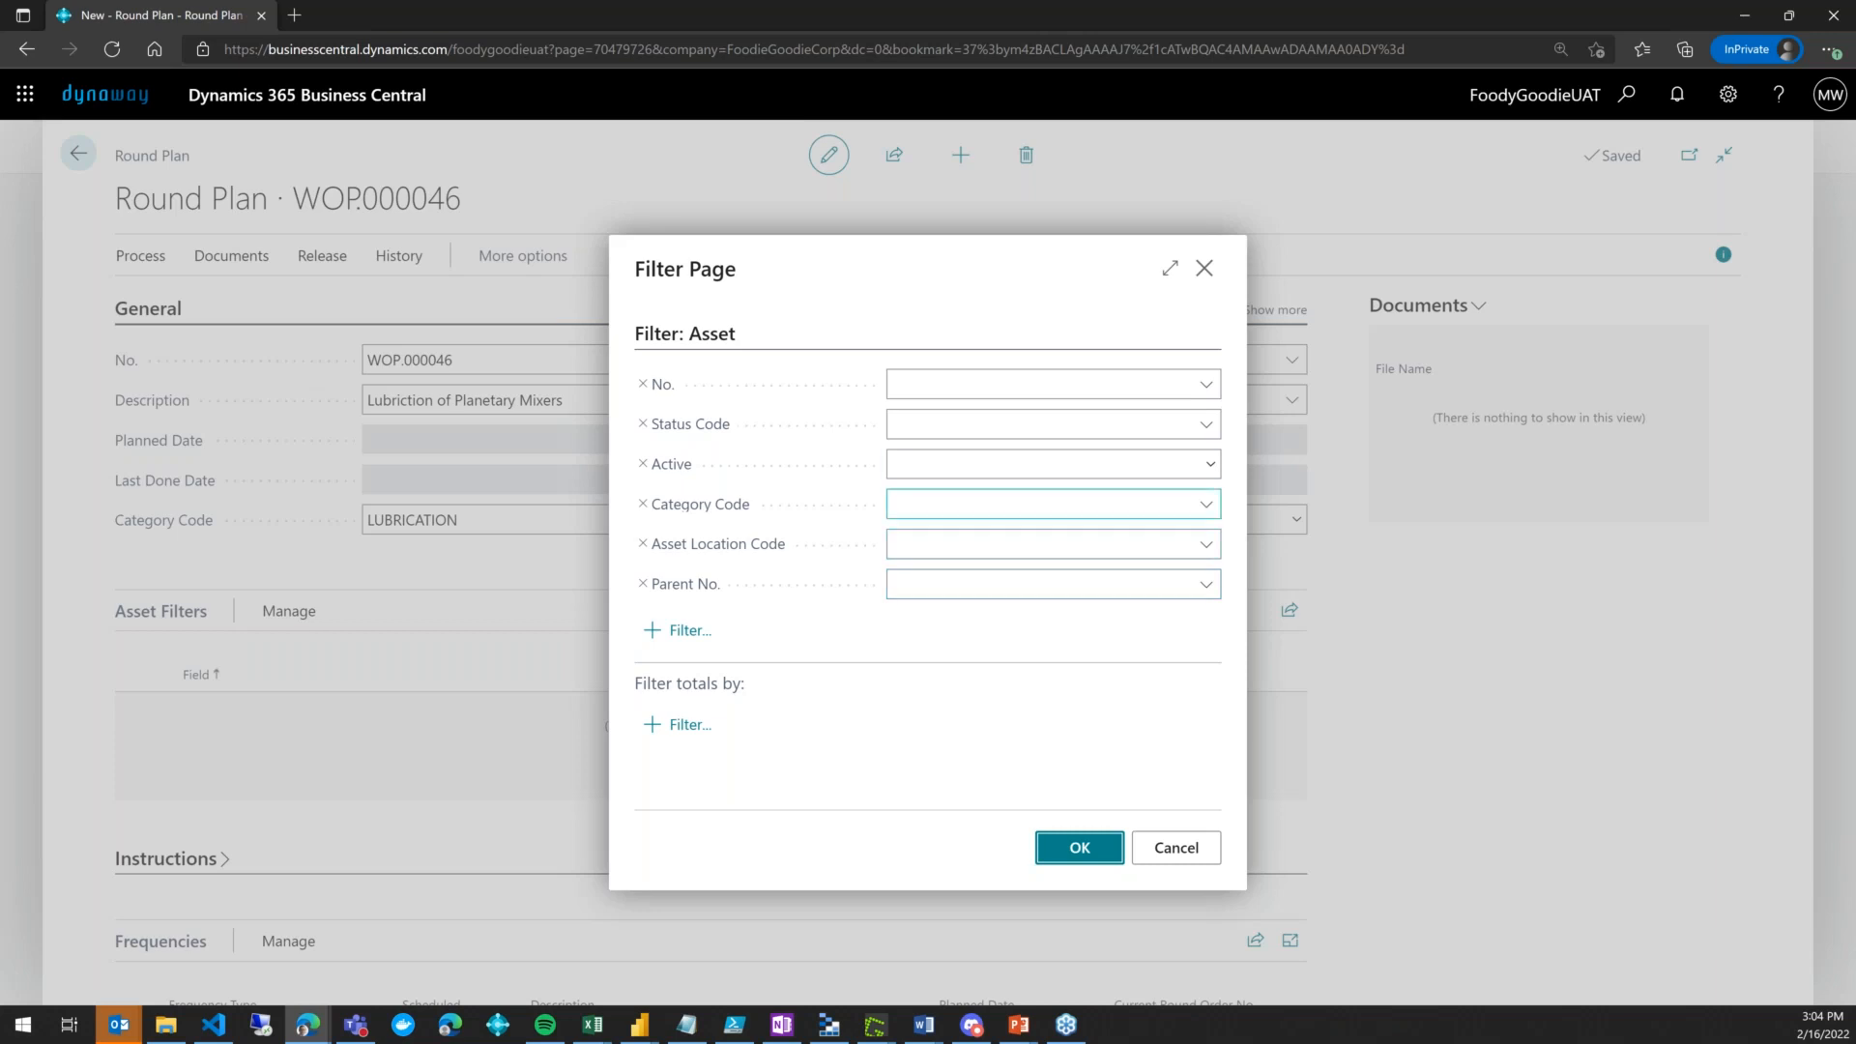
click(1129, 503)
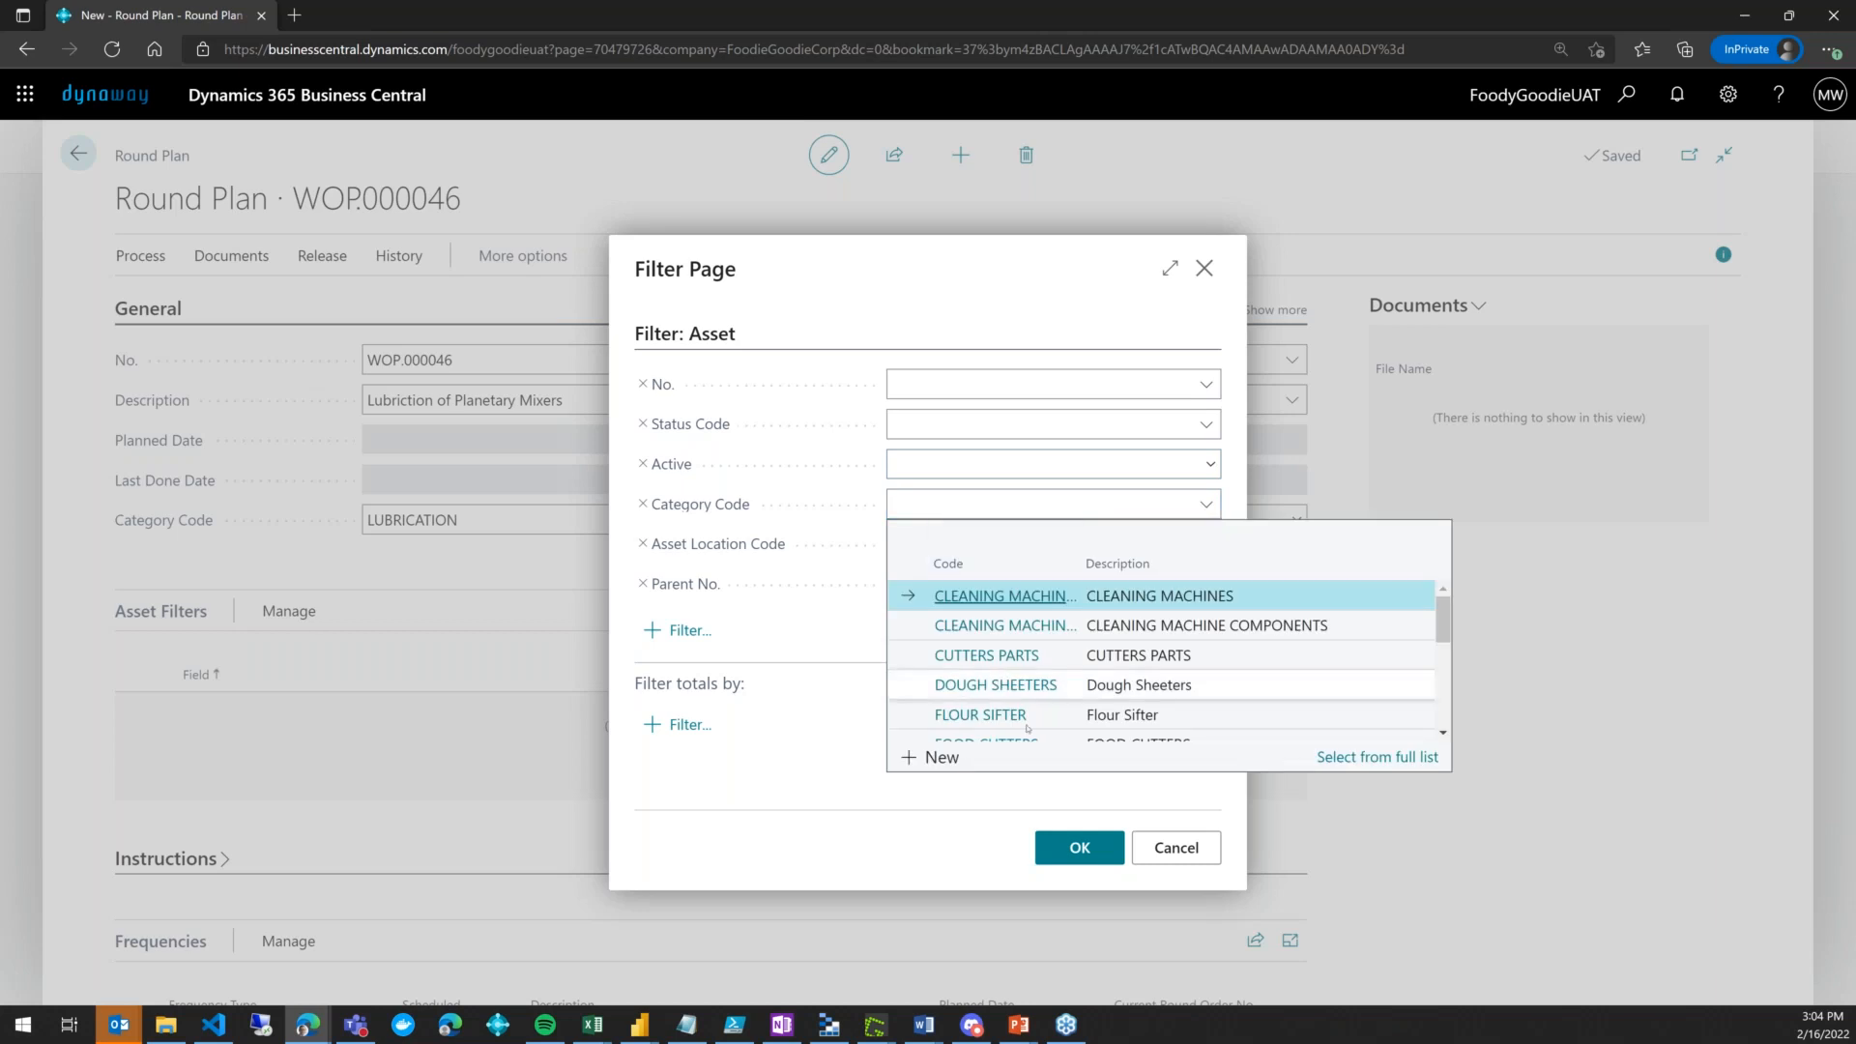
scroll(1027, 724, down, 2)
scroll(1026, 724, down, 1)
click(1016, 723)
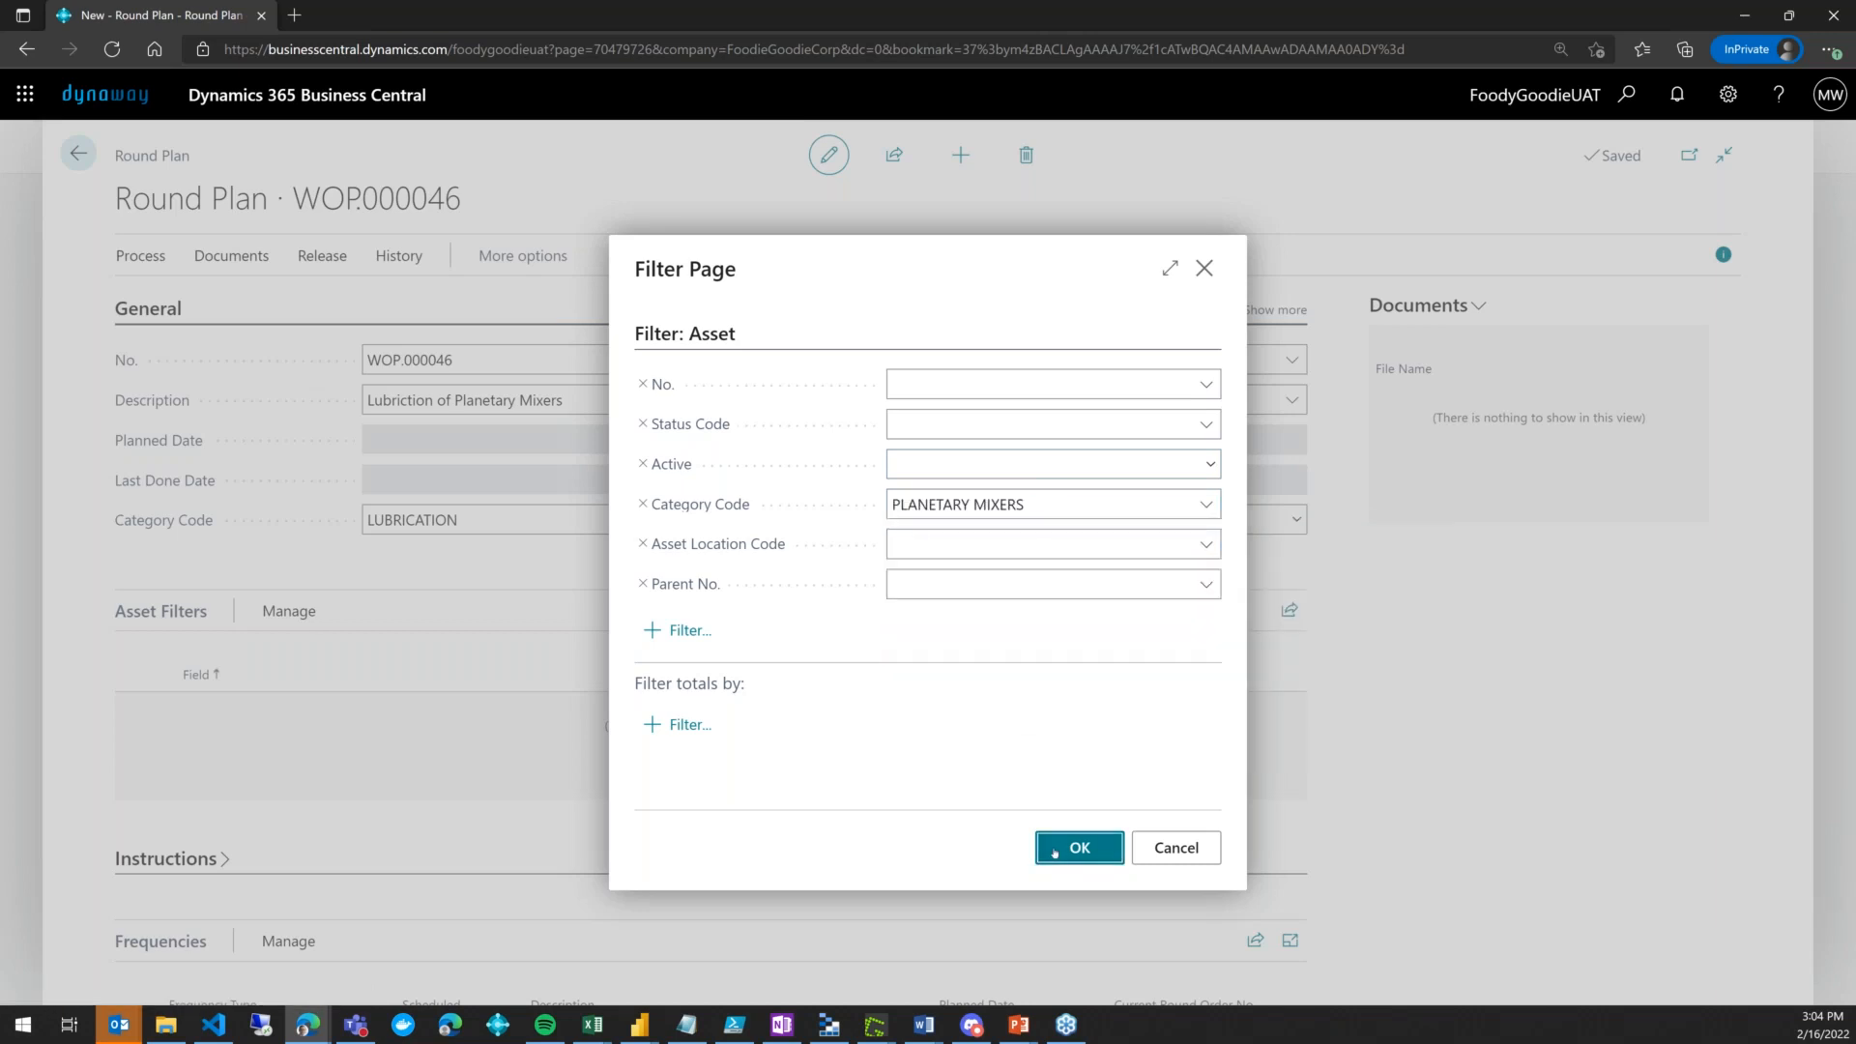
click(1060, 847)
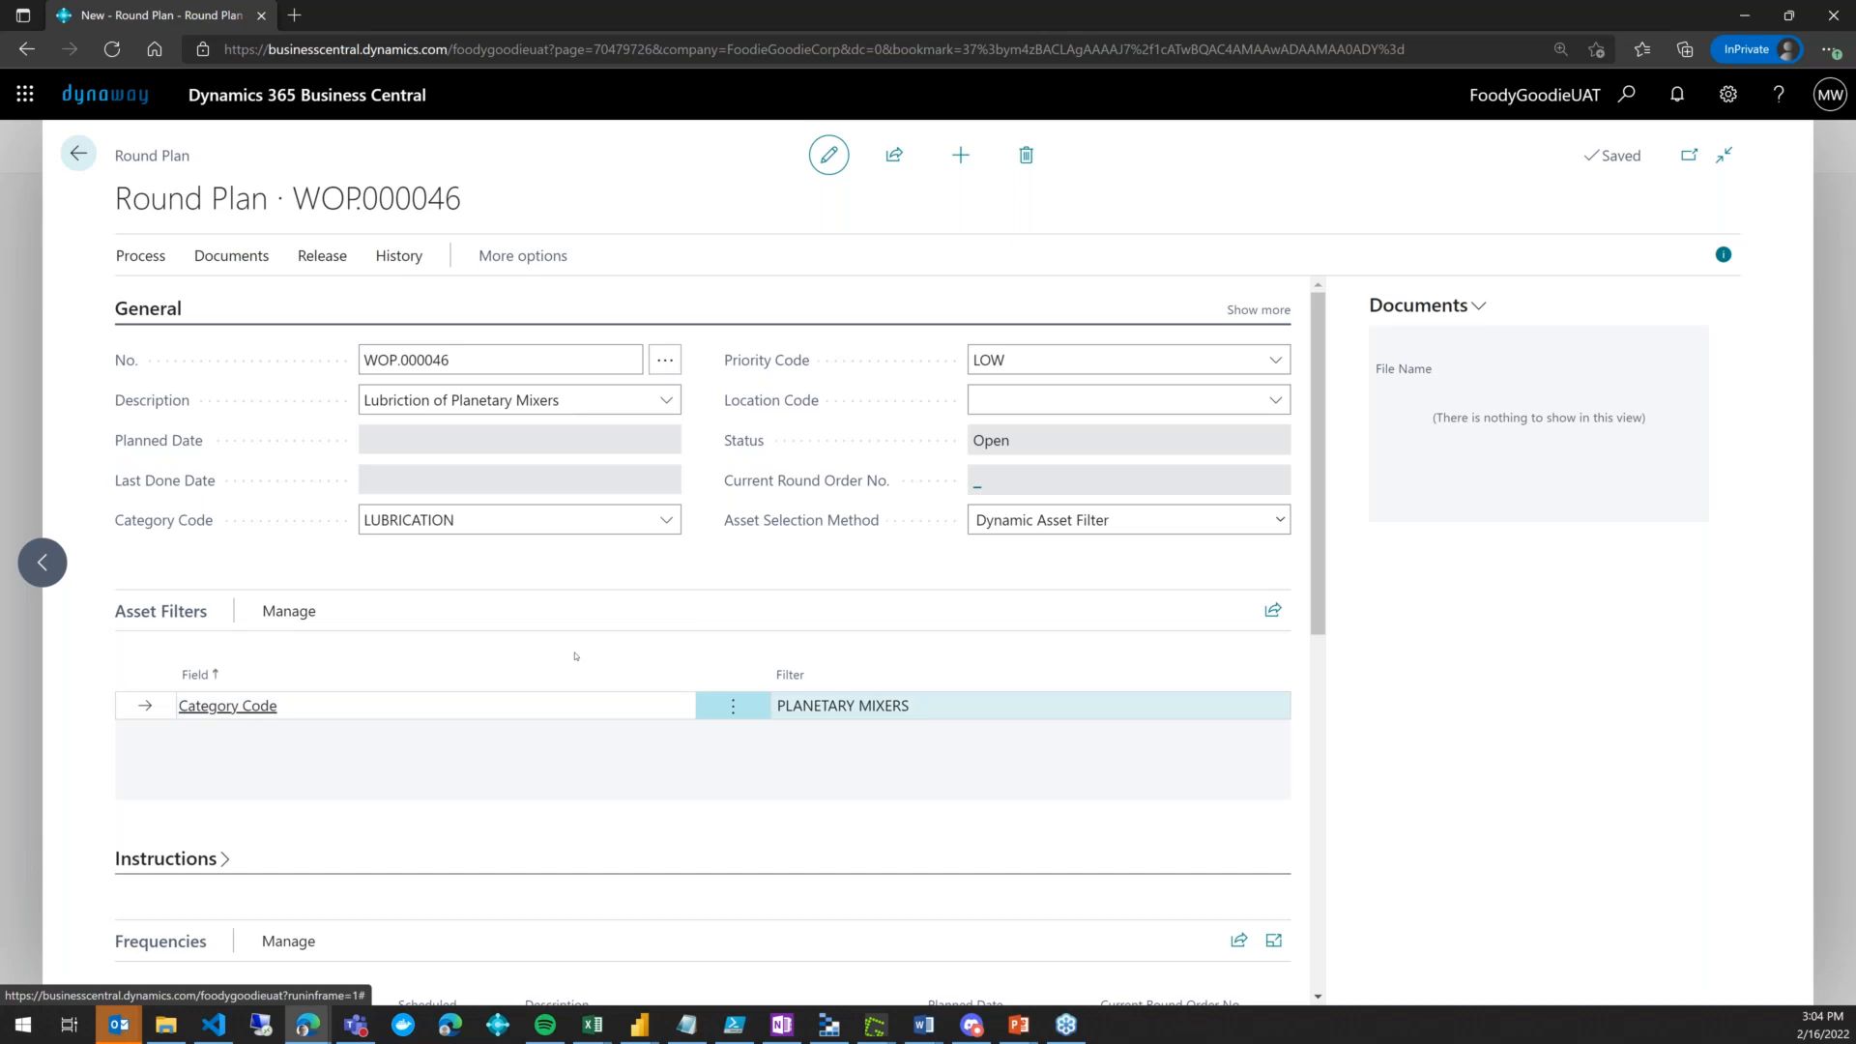
Show the assets that match the round plan's asset filter, and close the list after reviewing it
click(277, 603)
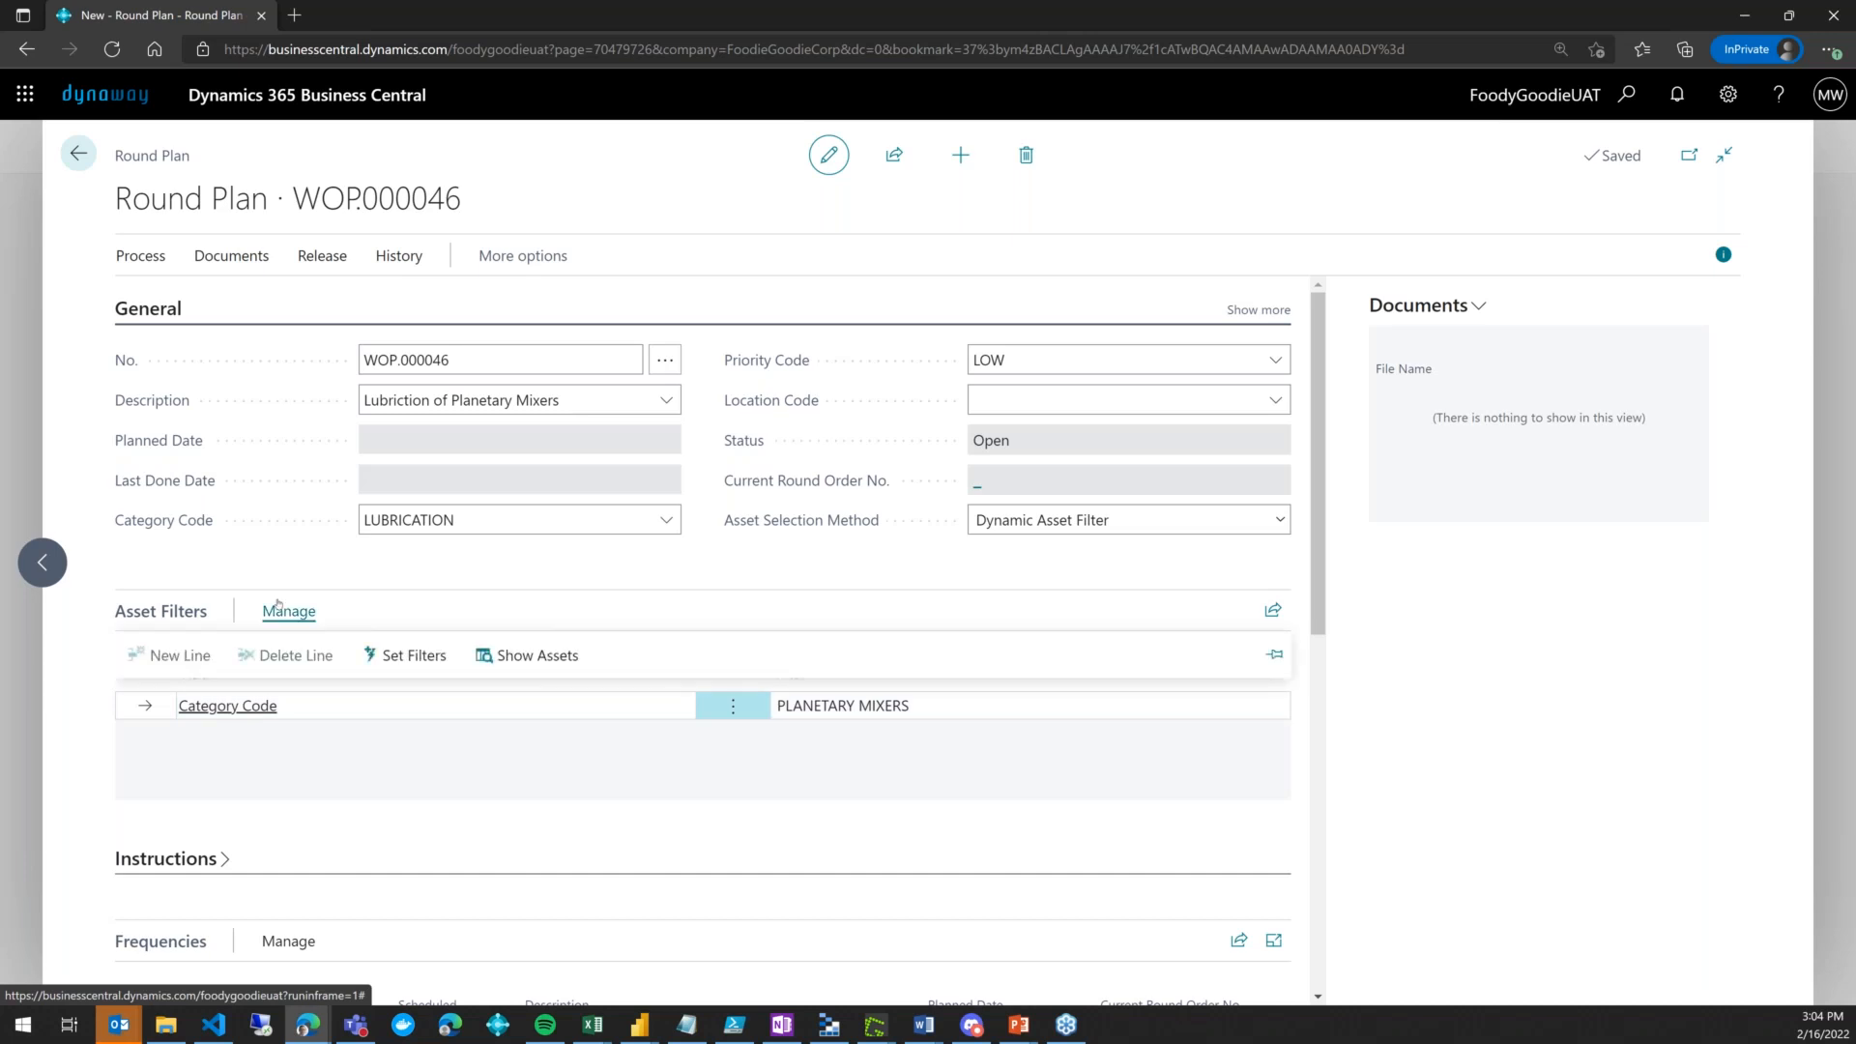
click(554, 672)
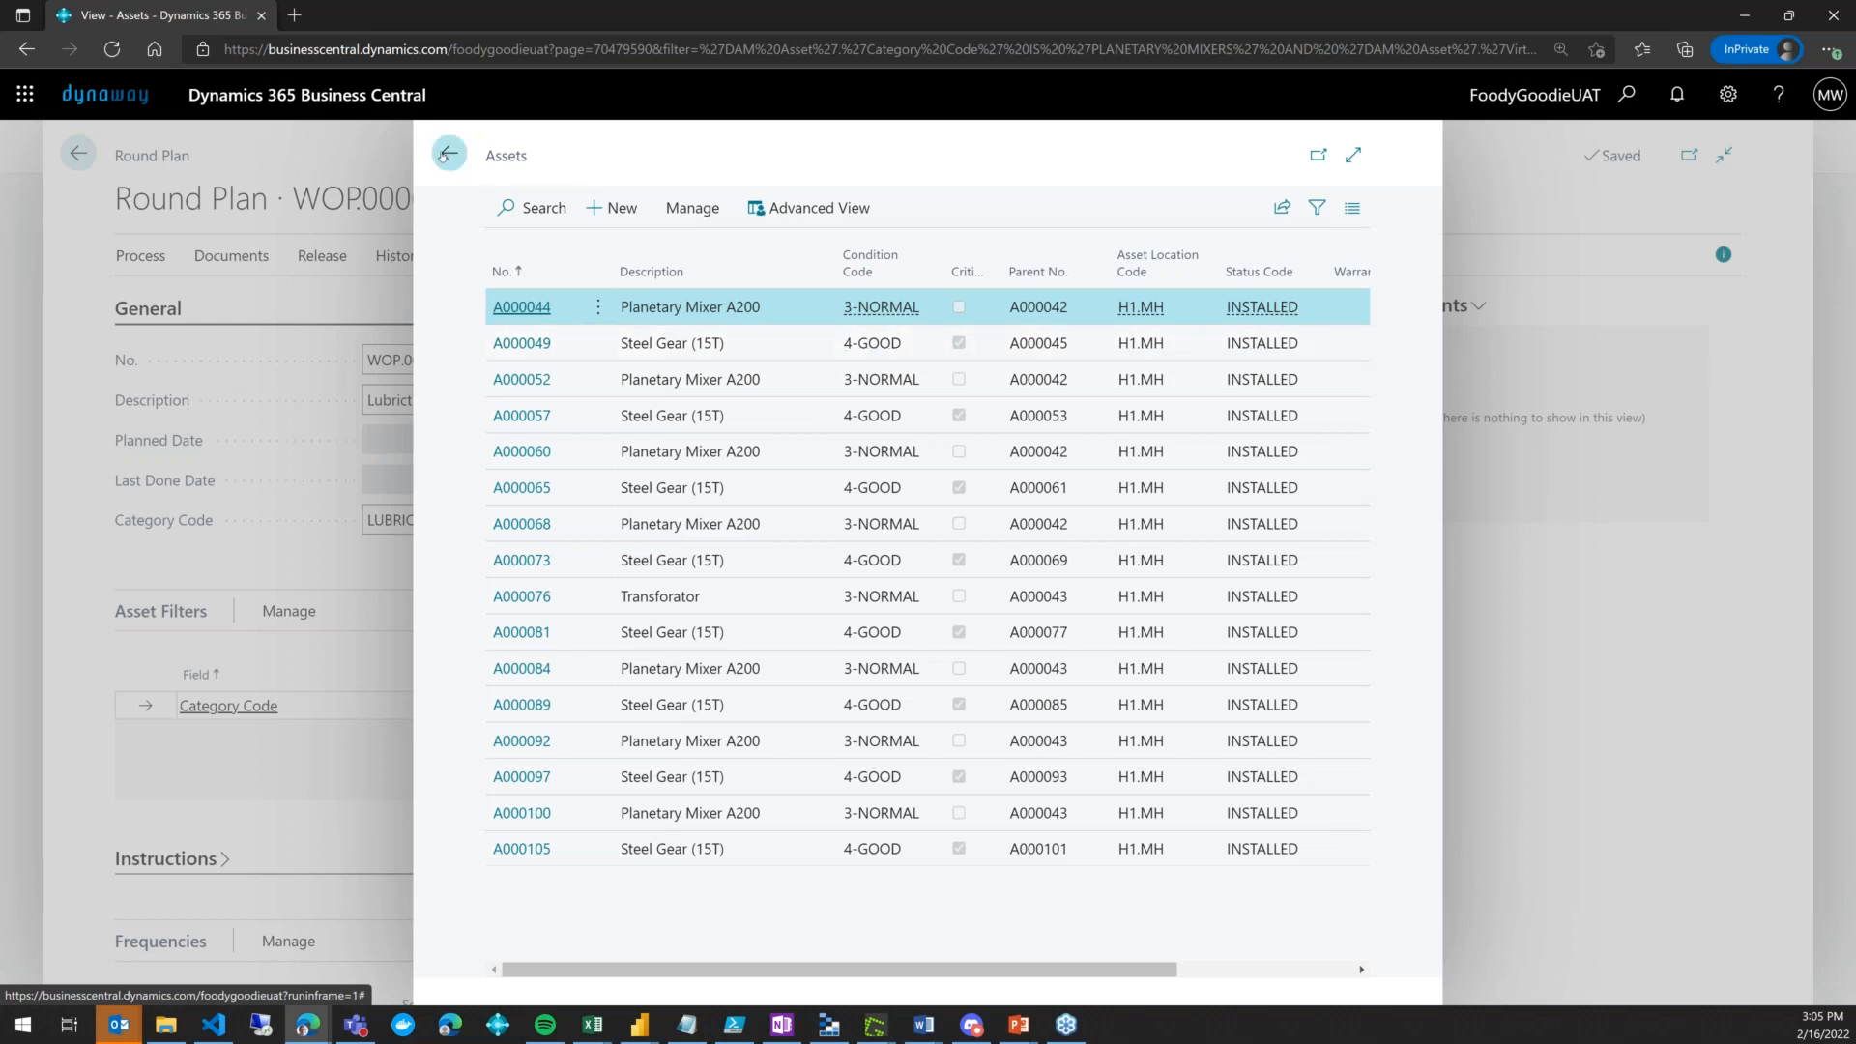
click(251, 565)
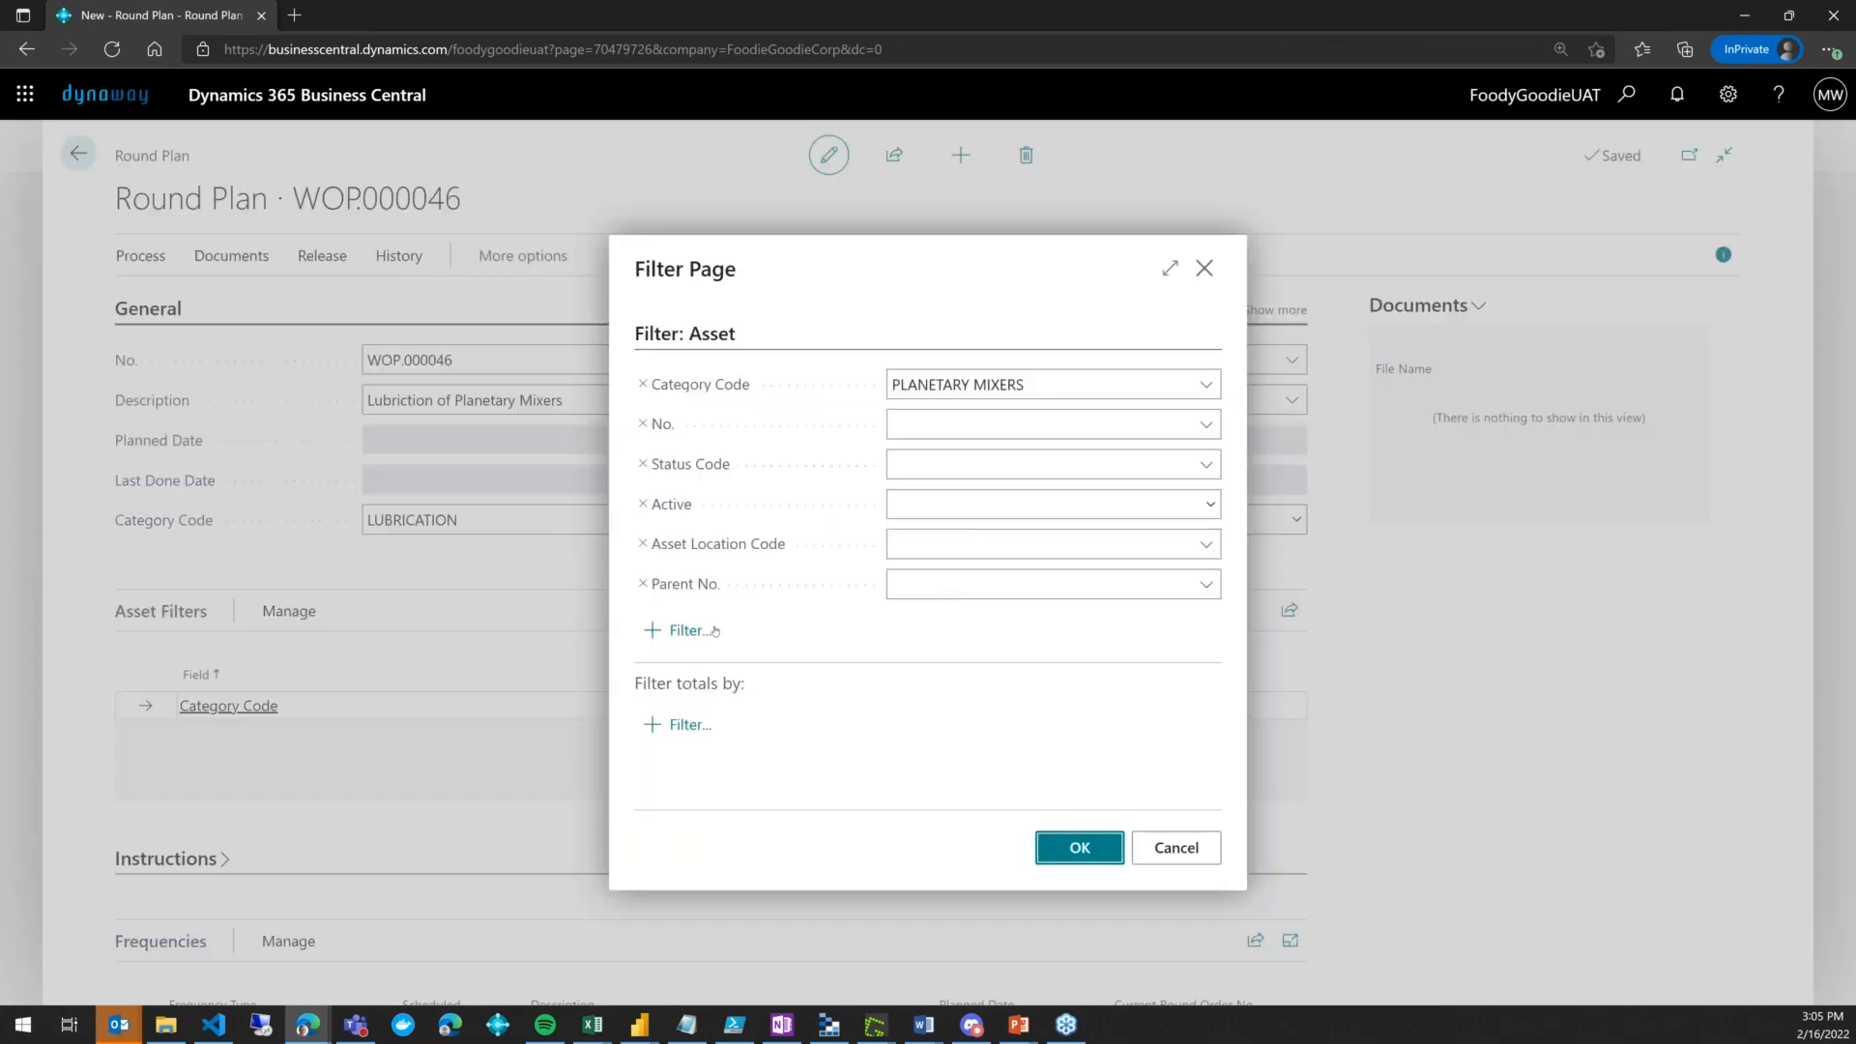
Add a Description filter with the value P* to the round plan's asset filters, alongside the category code filter
click(715, 629)
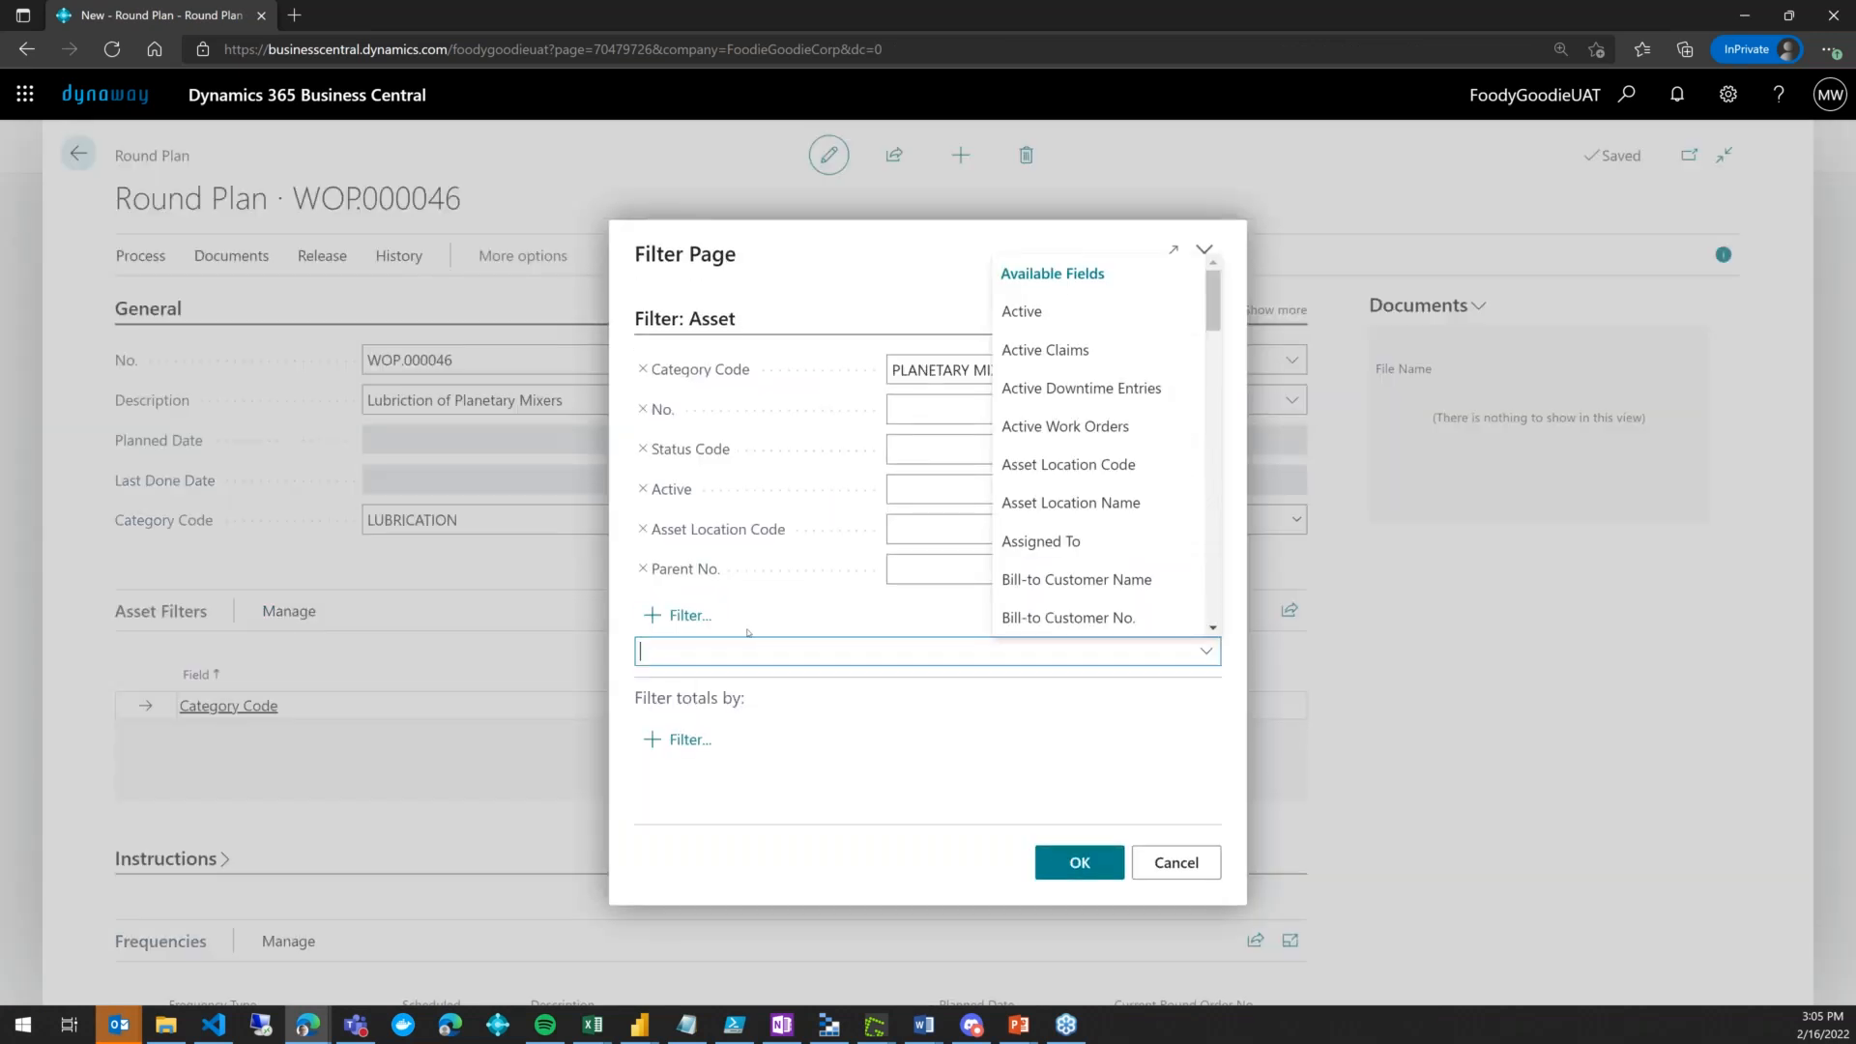
text(Desc)
click(812, 645)
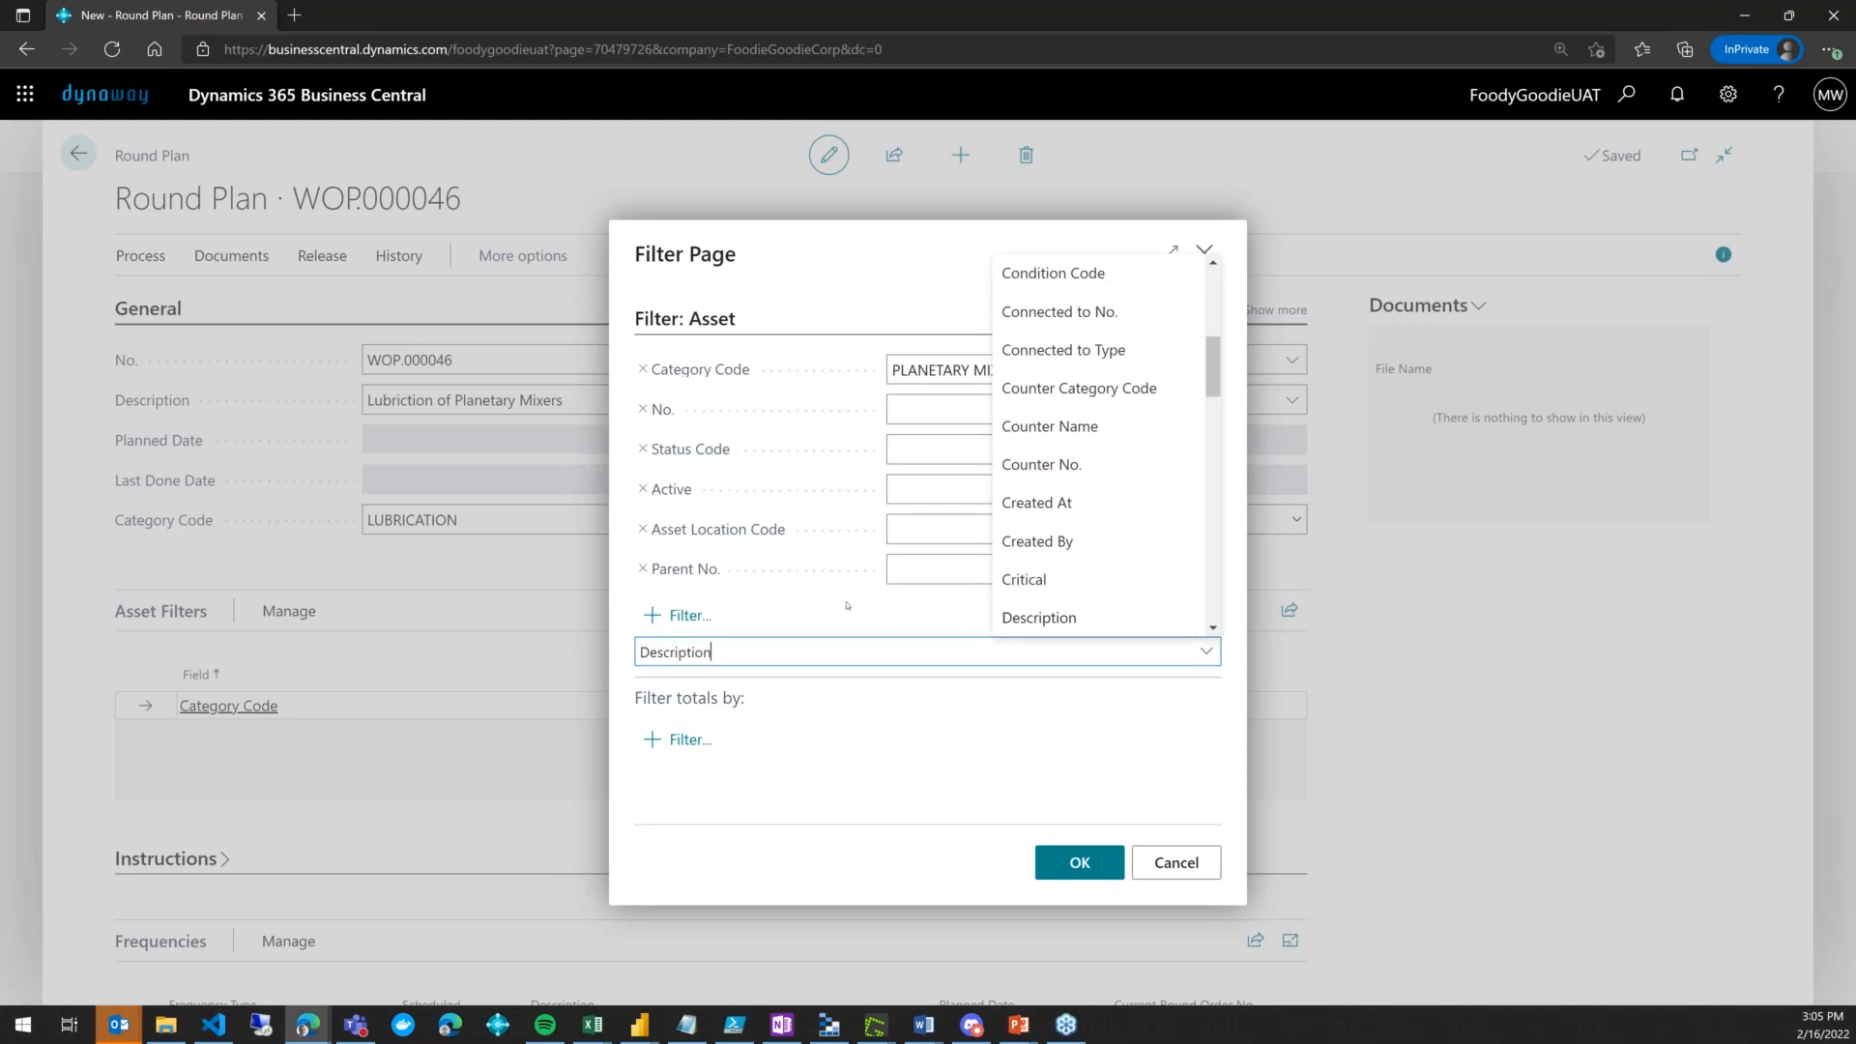
key(Return)
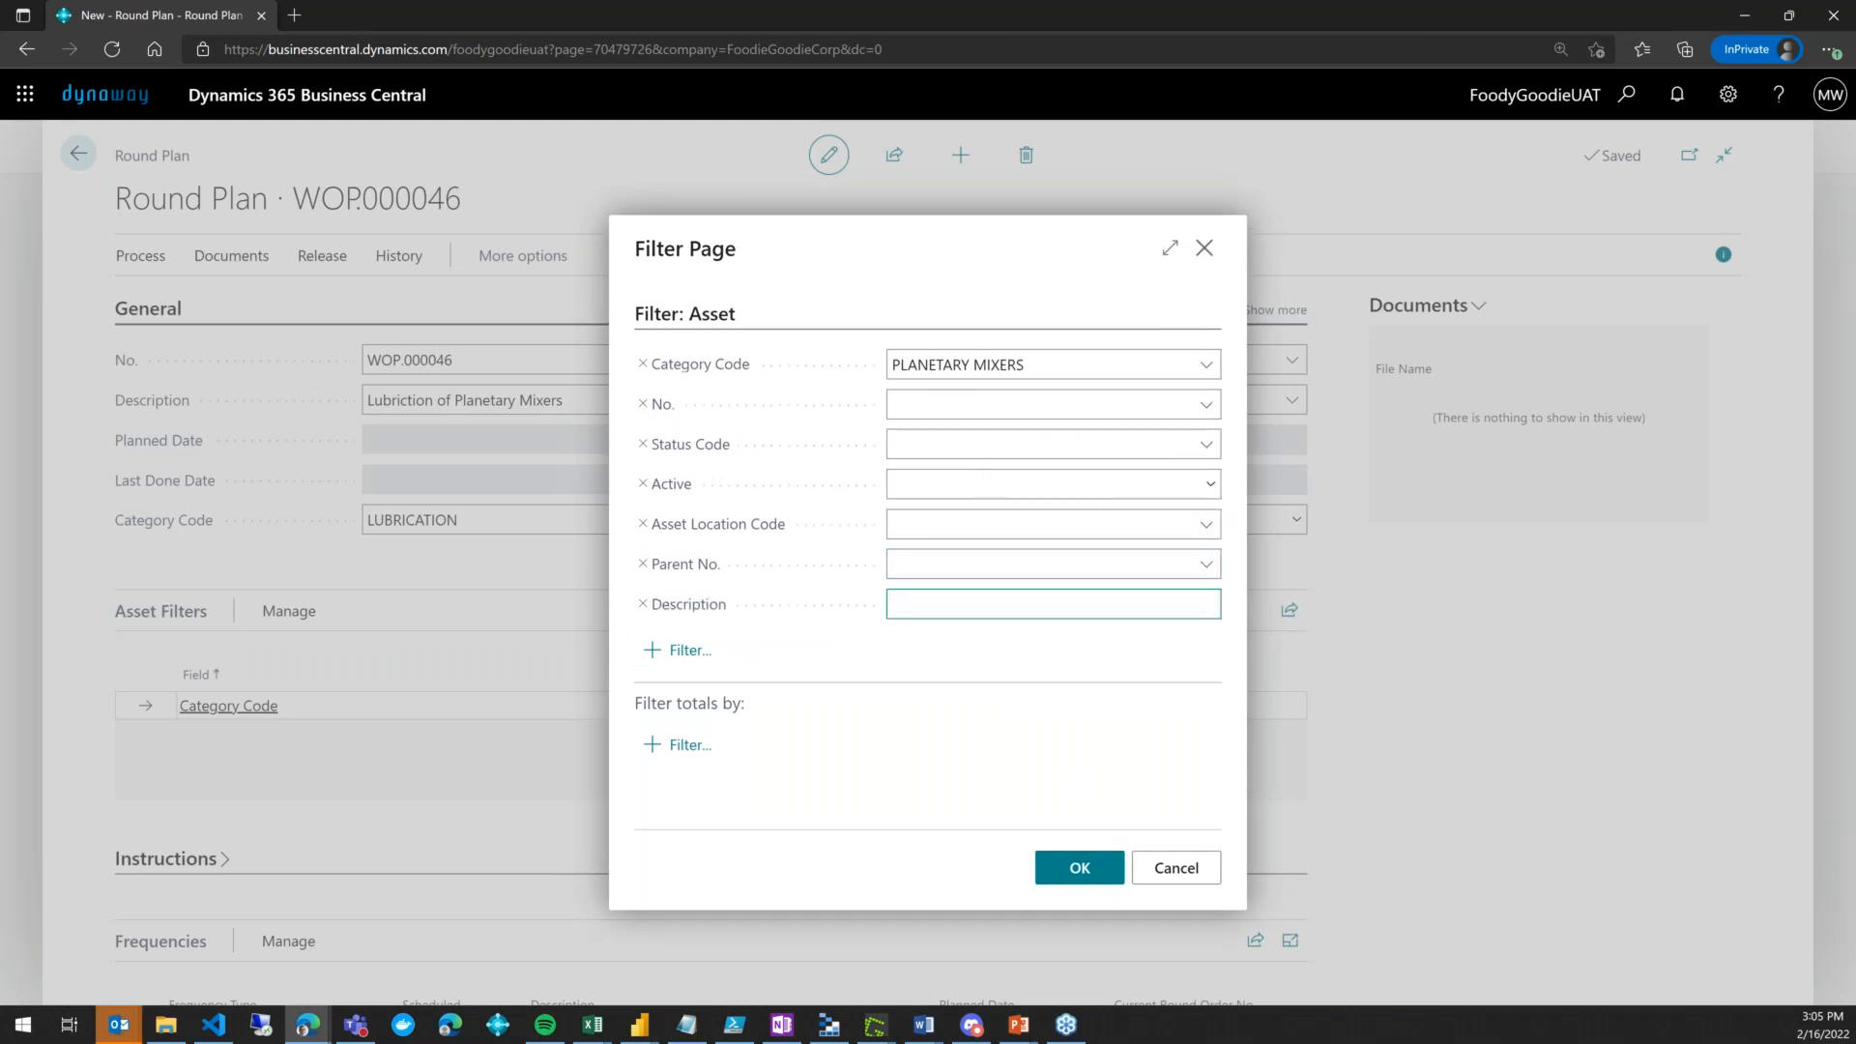
text(P*)
click(1080, 868)
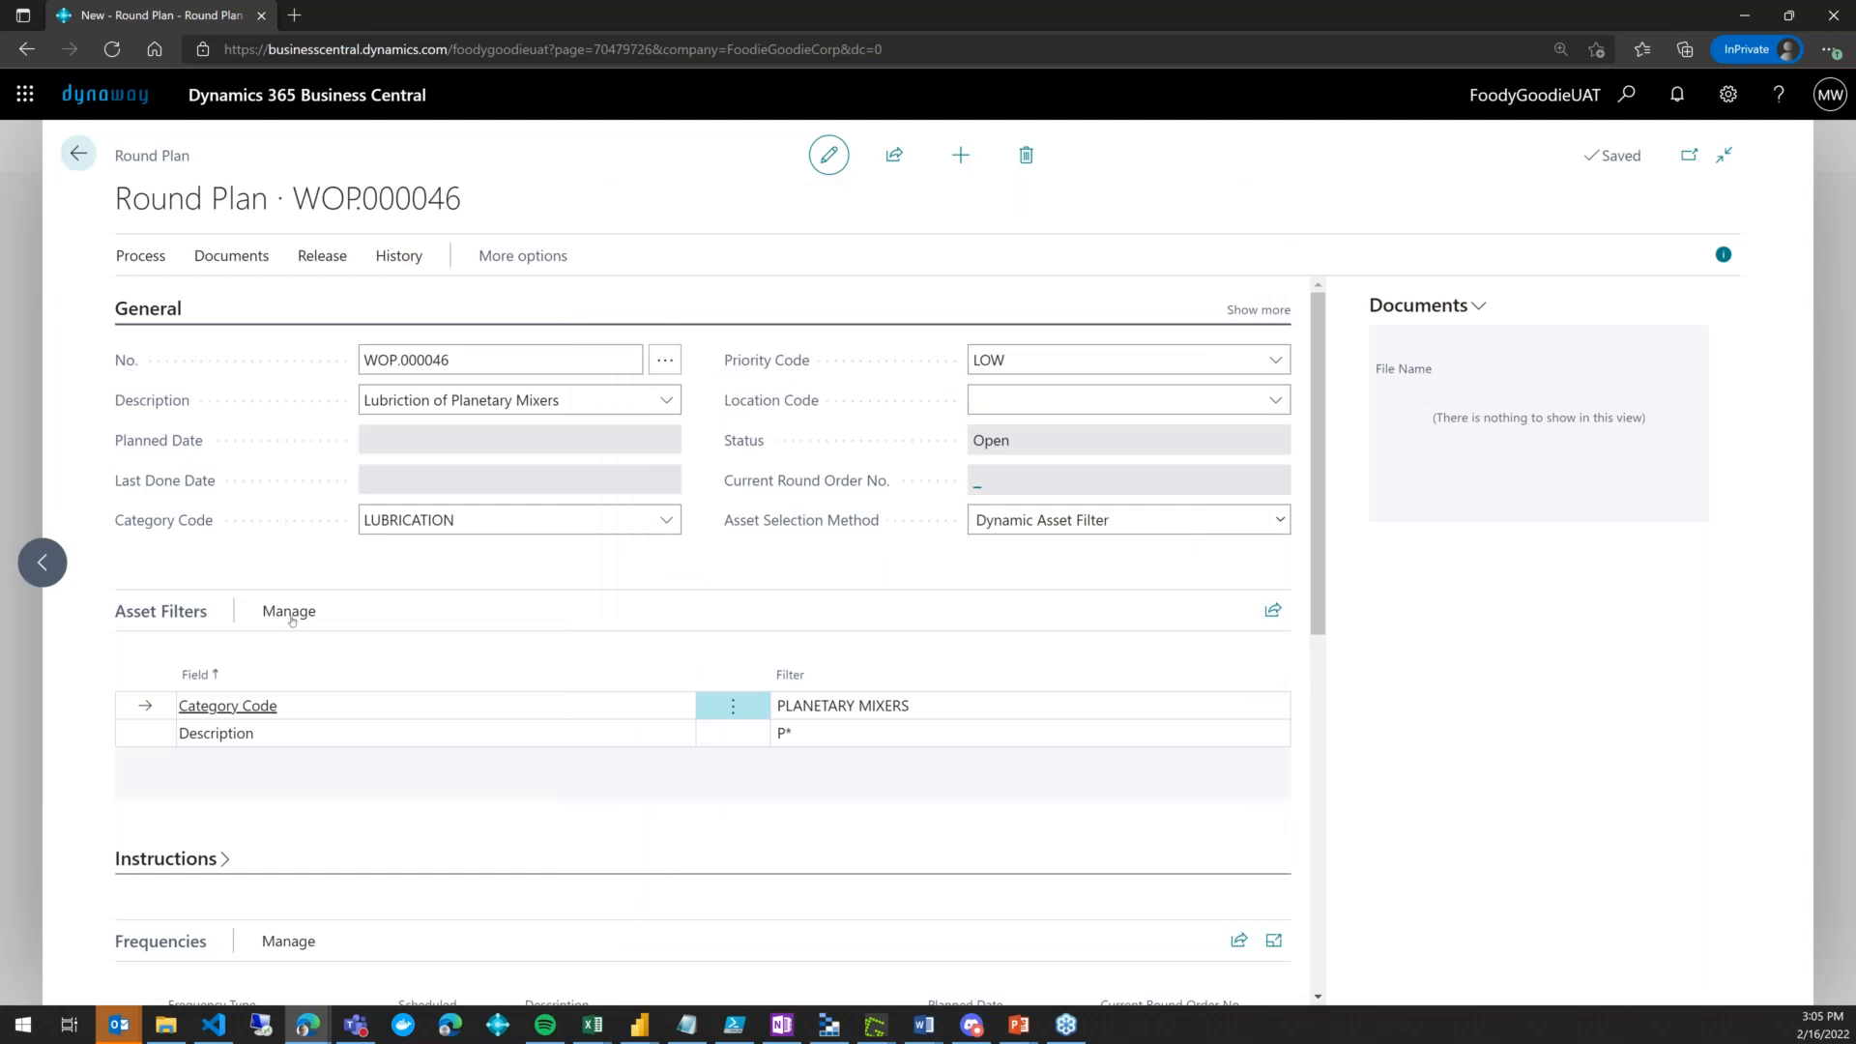
Show the assets that match the combined category and description filters, and close the list
click(289, 610)
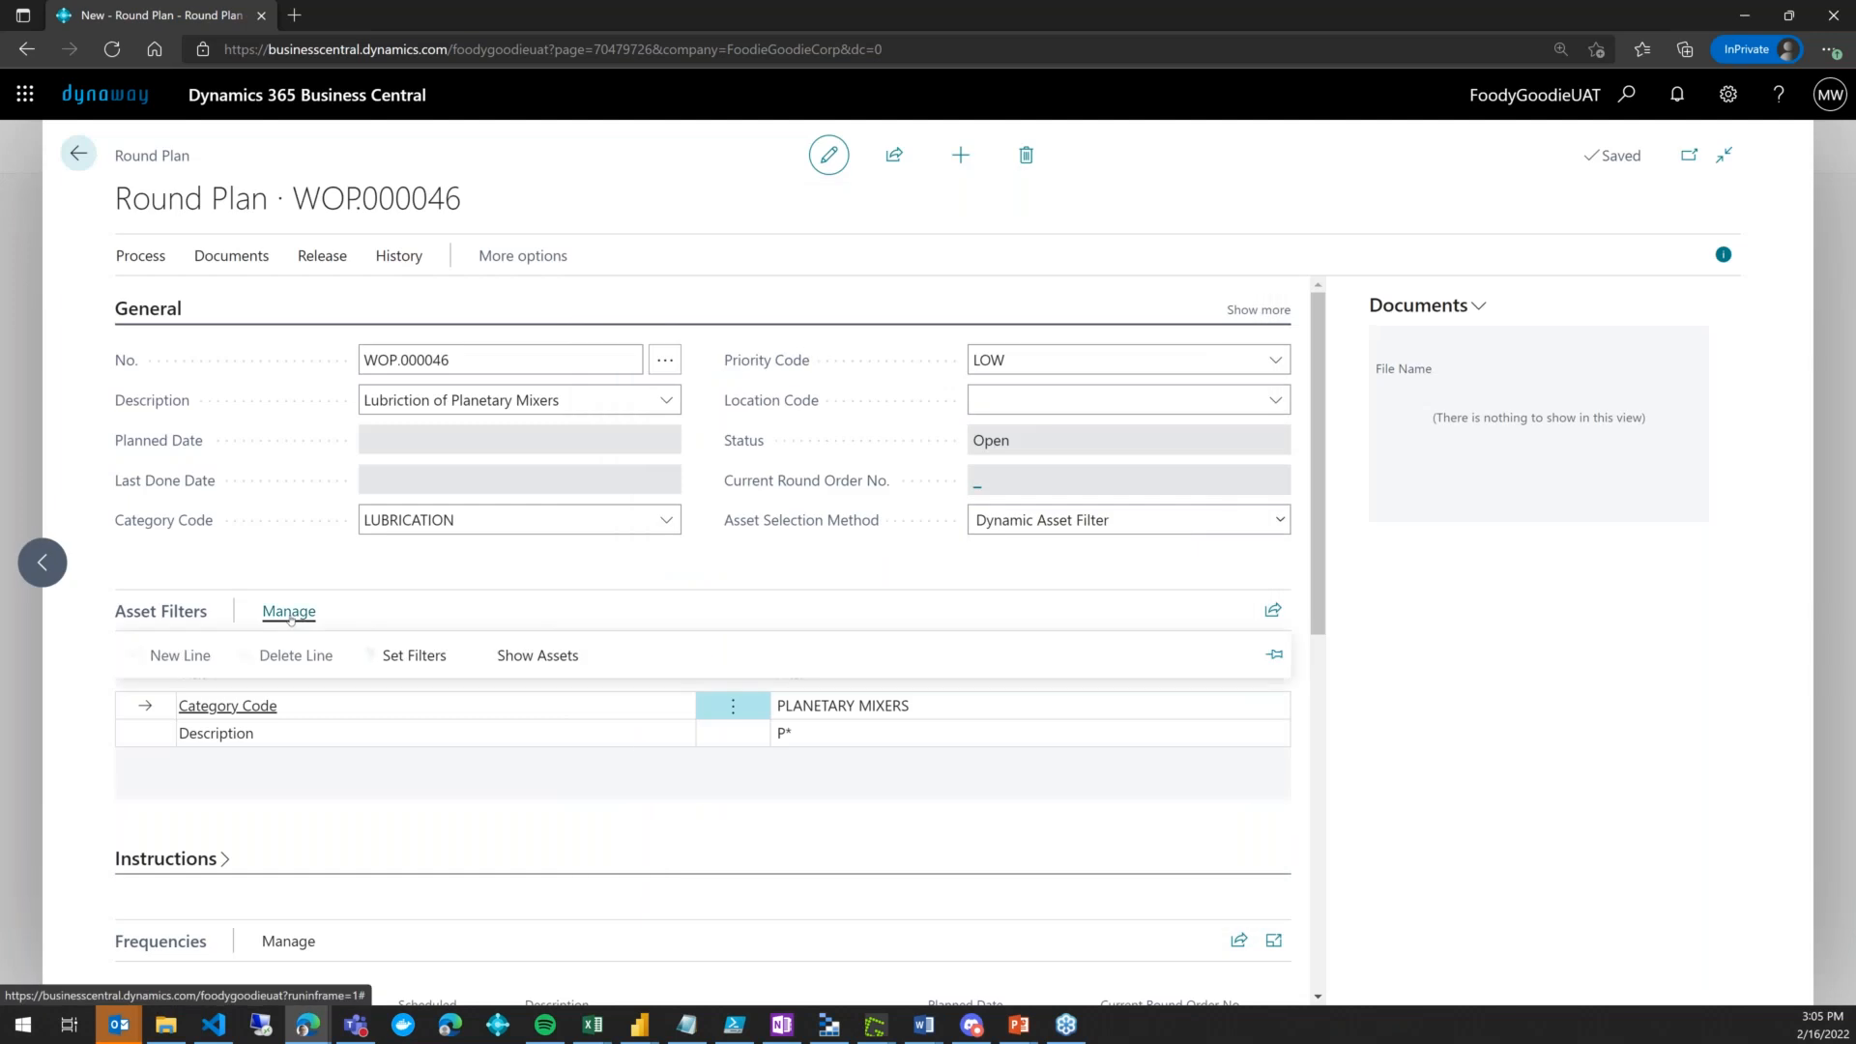
click(533, 665)
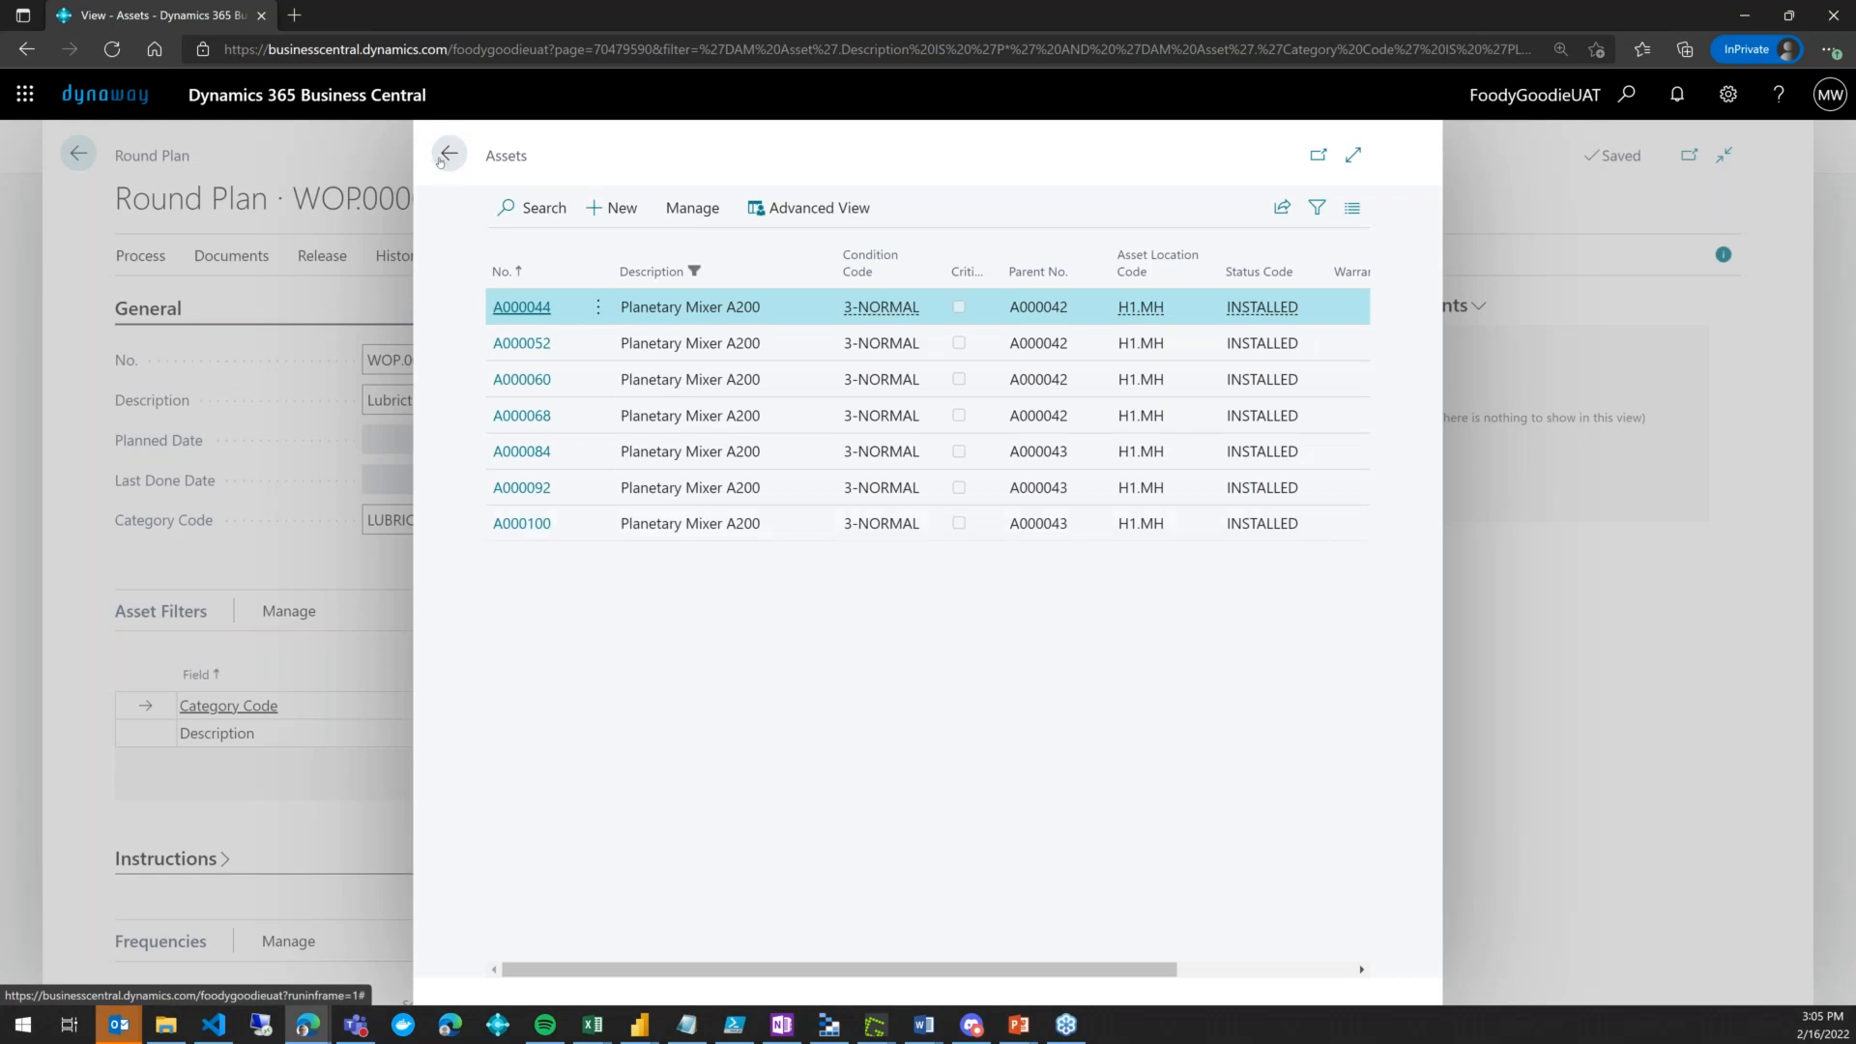
key(Escape)
scroll(501, 451, down, 3)
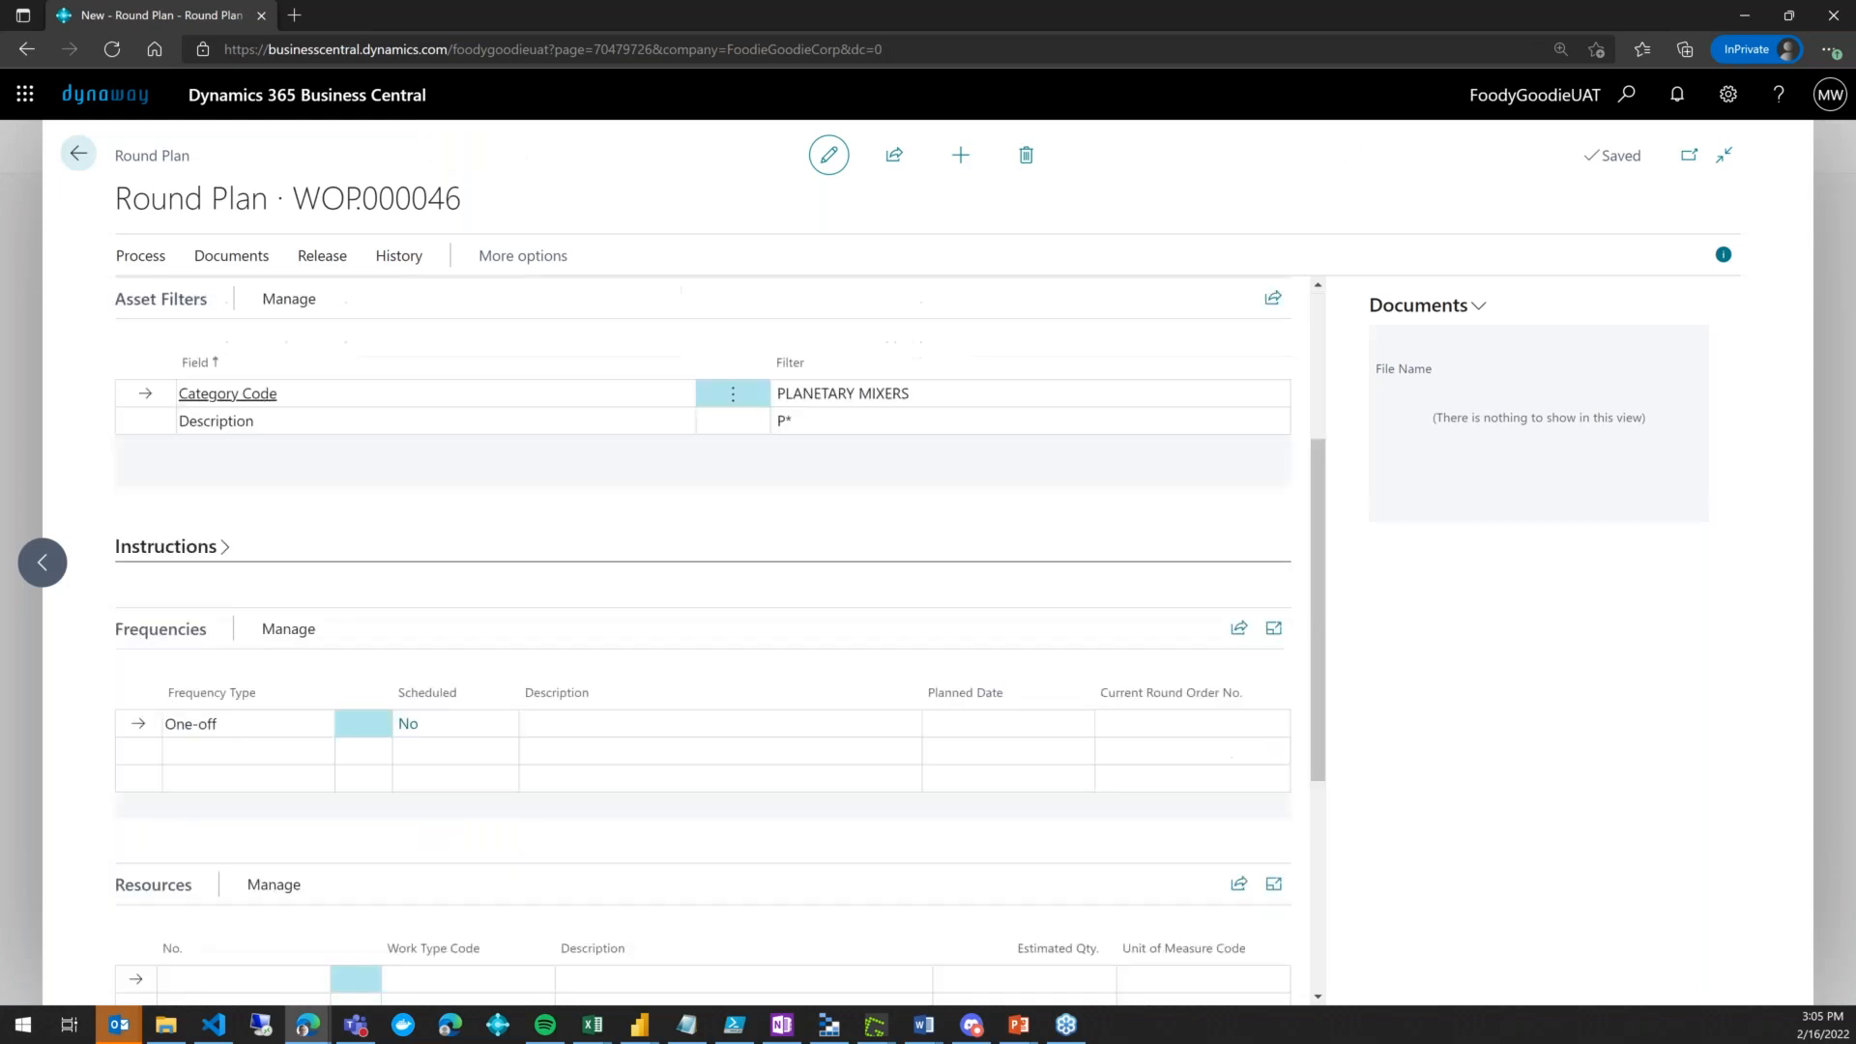
scroll(574, 464, up, 2)
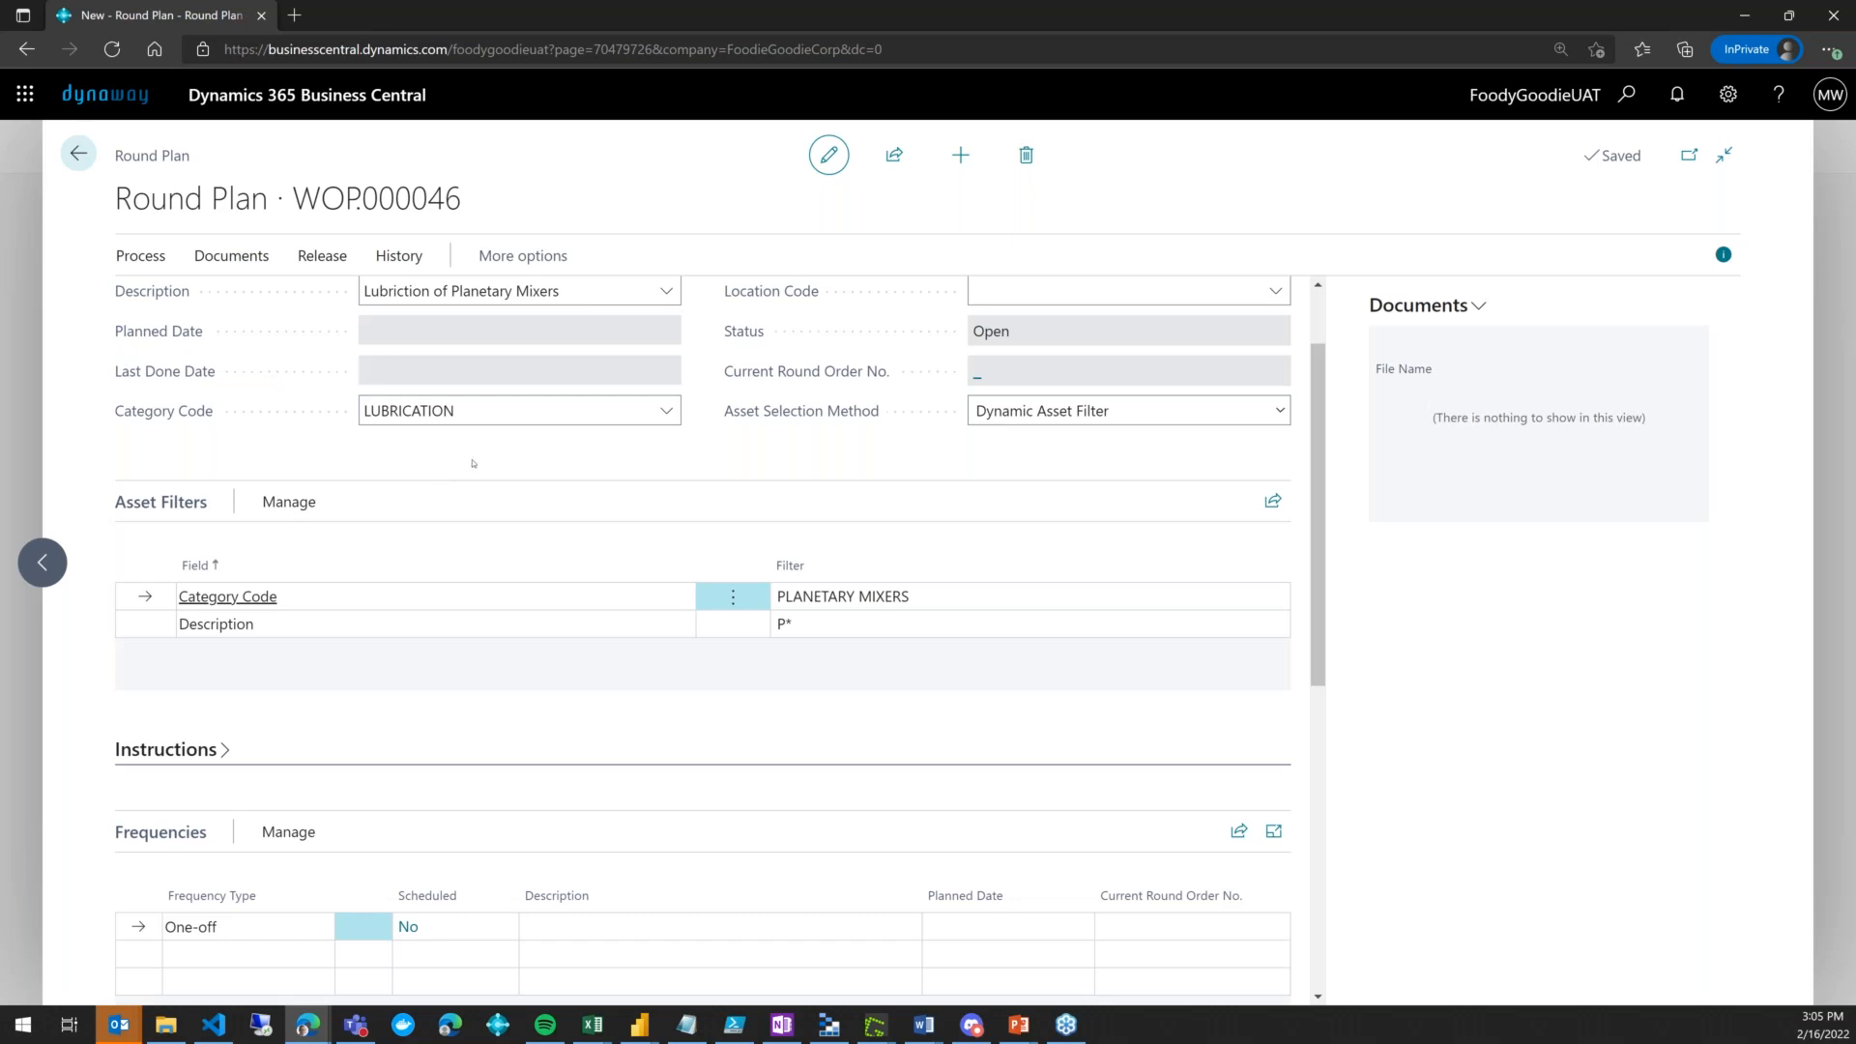
scroll(435, 561, down, 2)
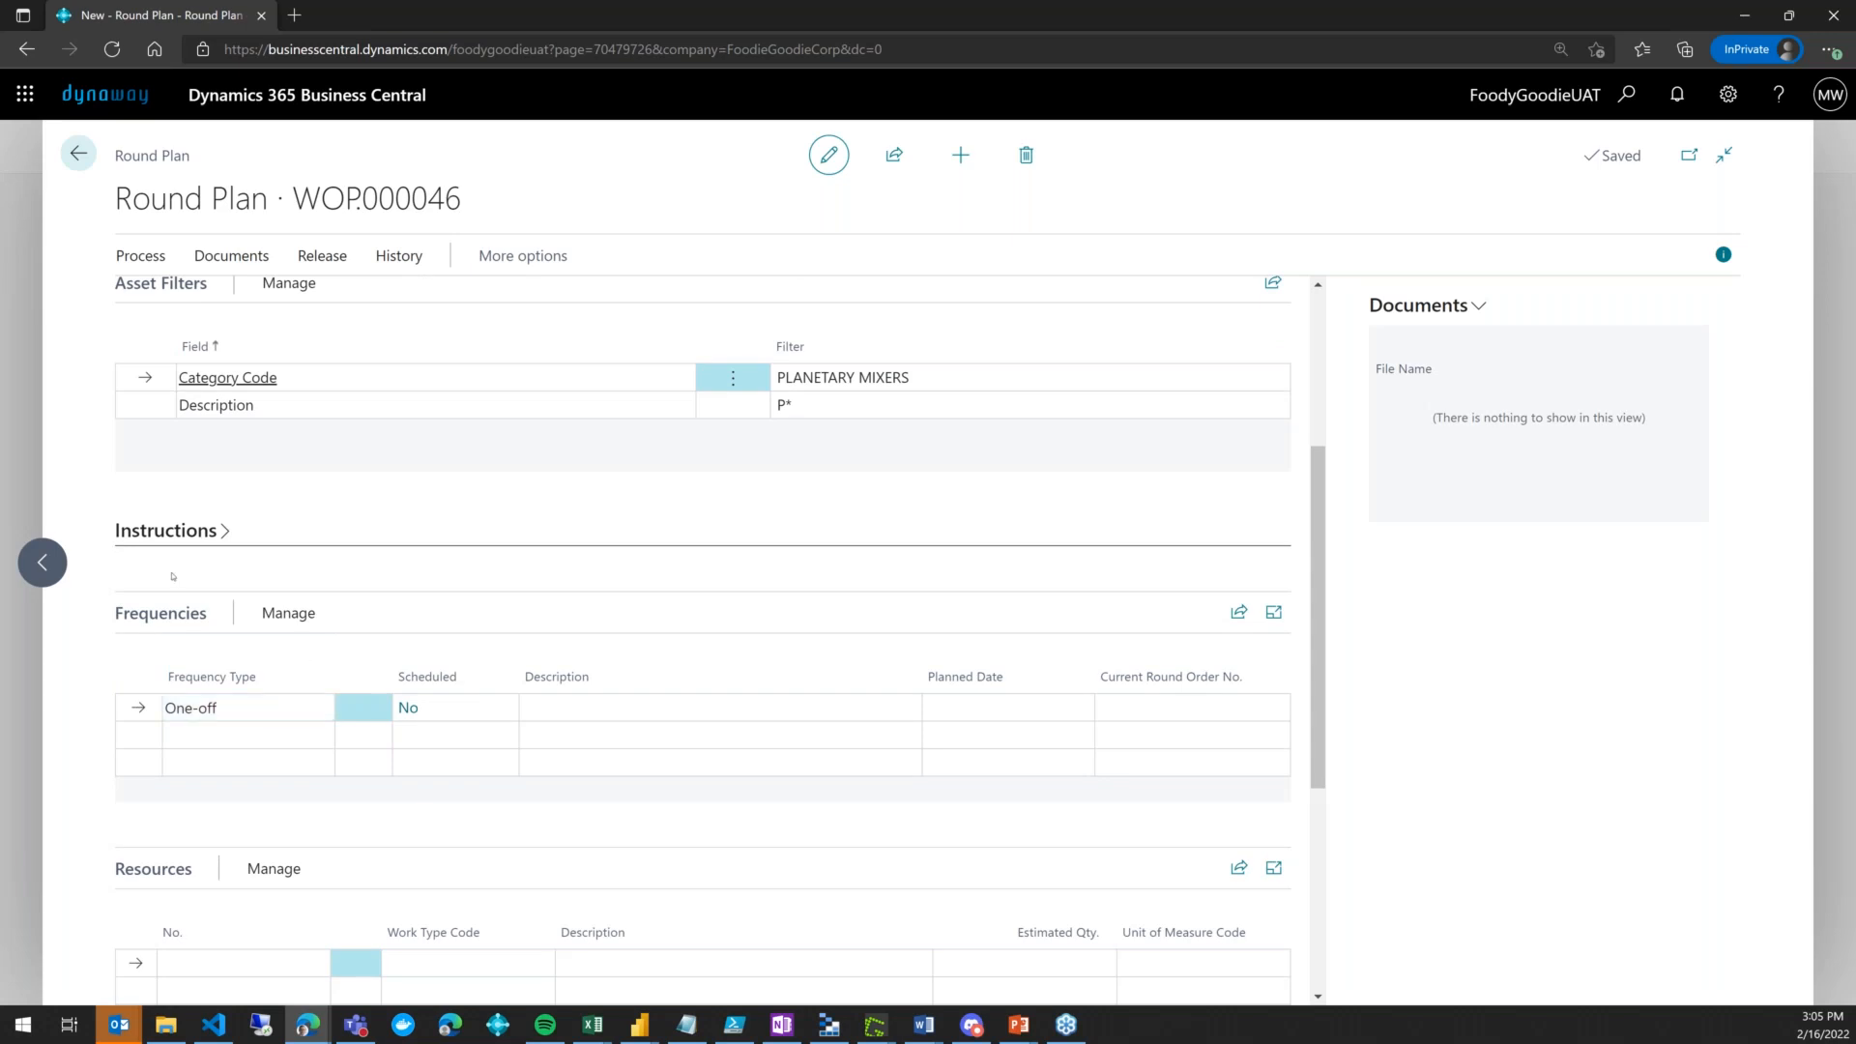
click(233, 708)
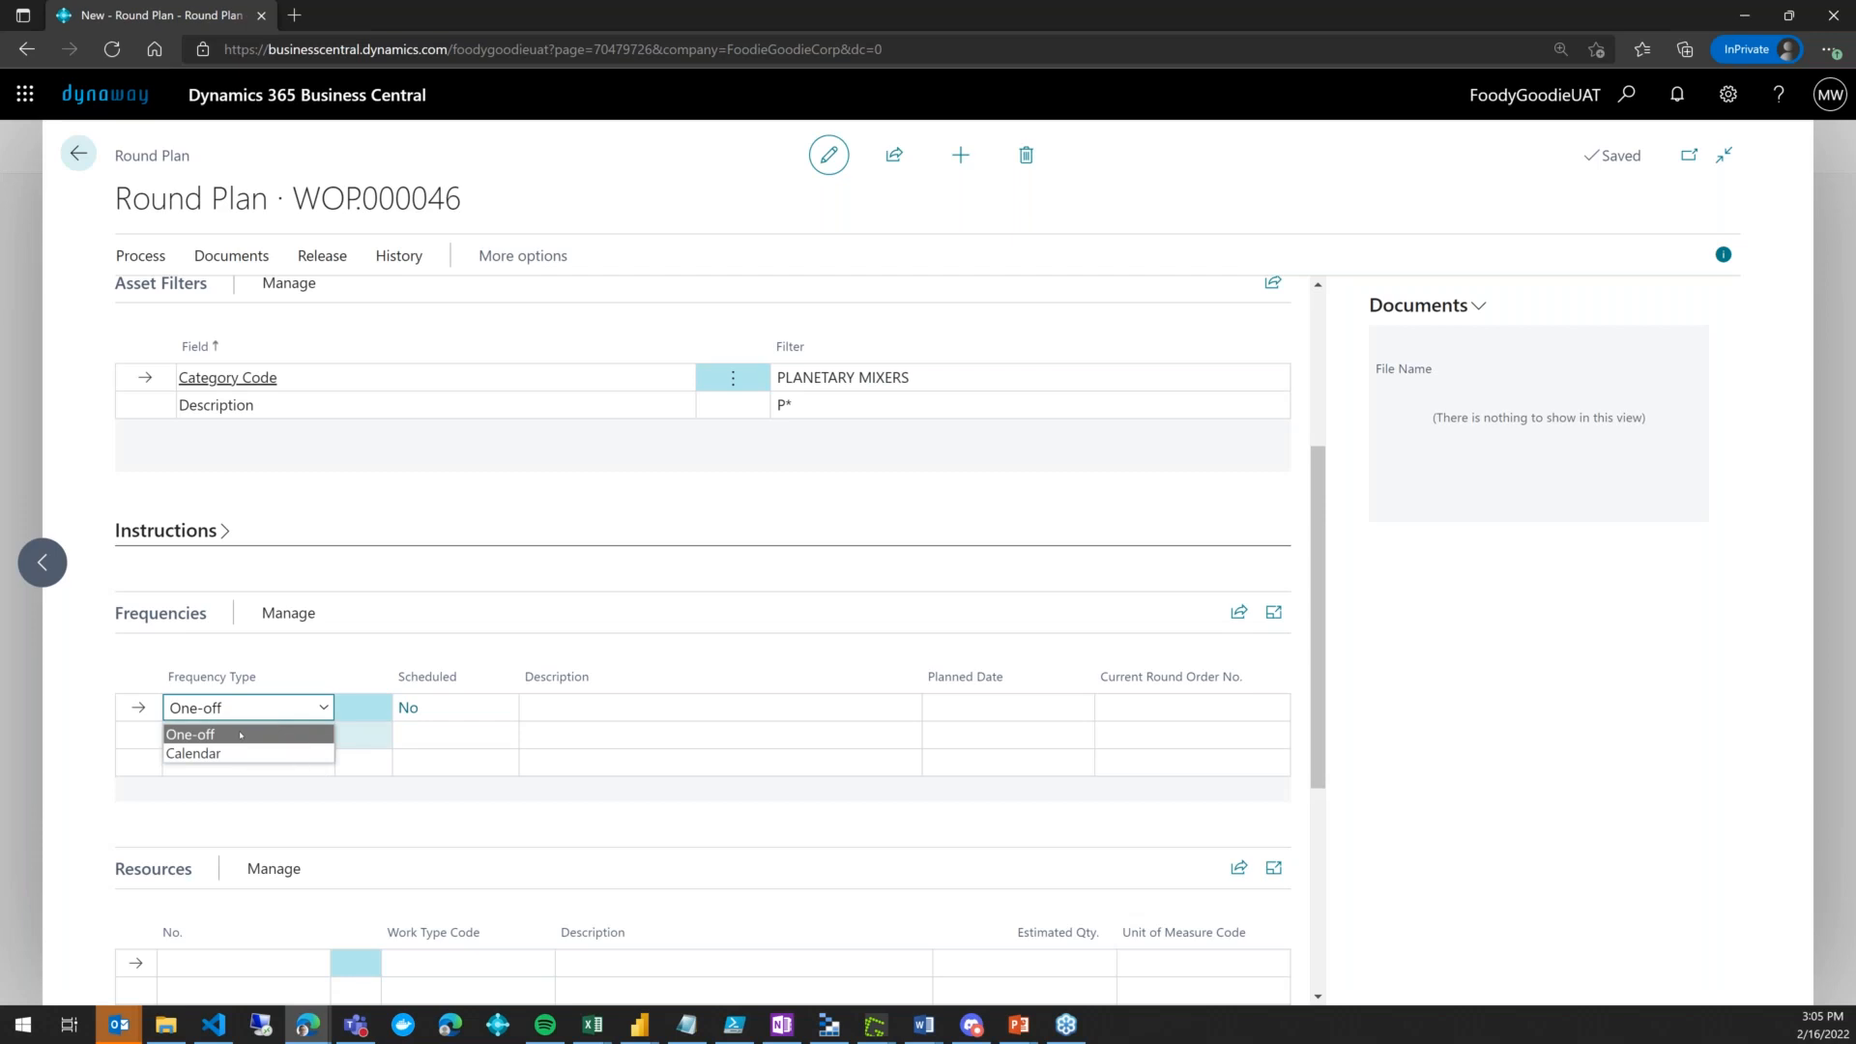
click(241, 735)
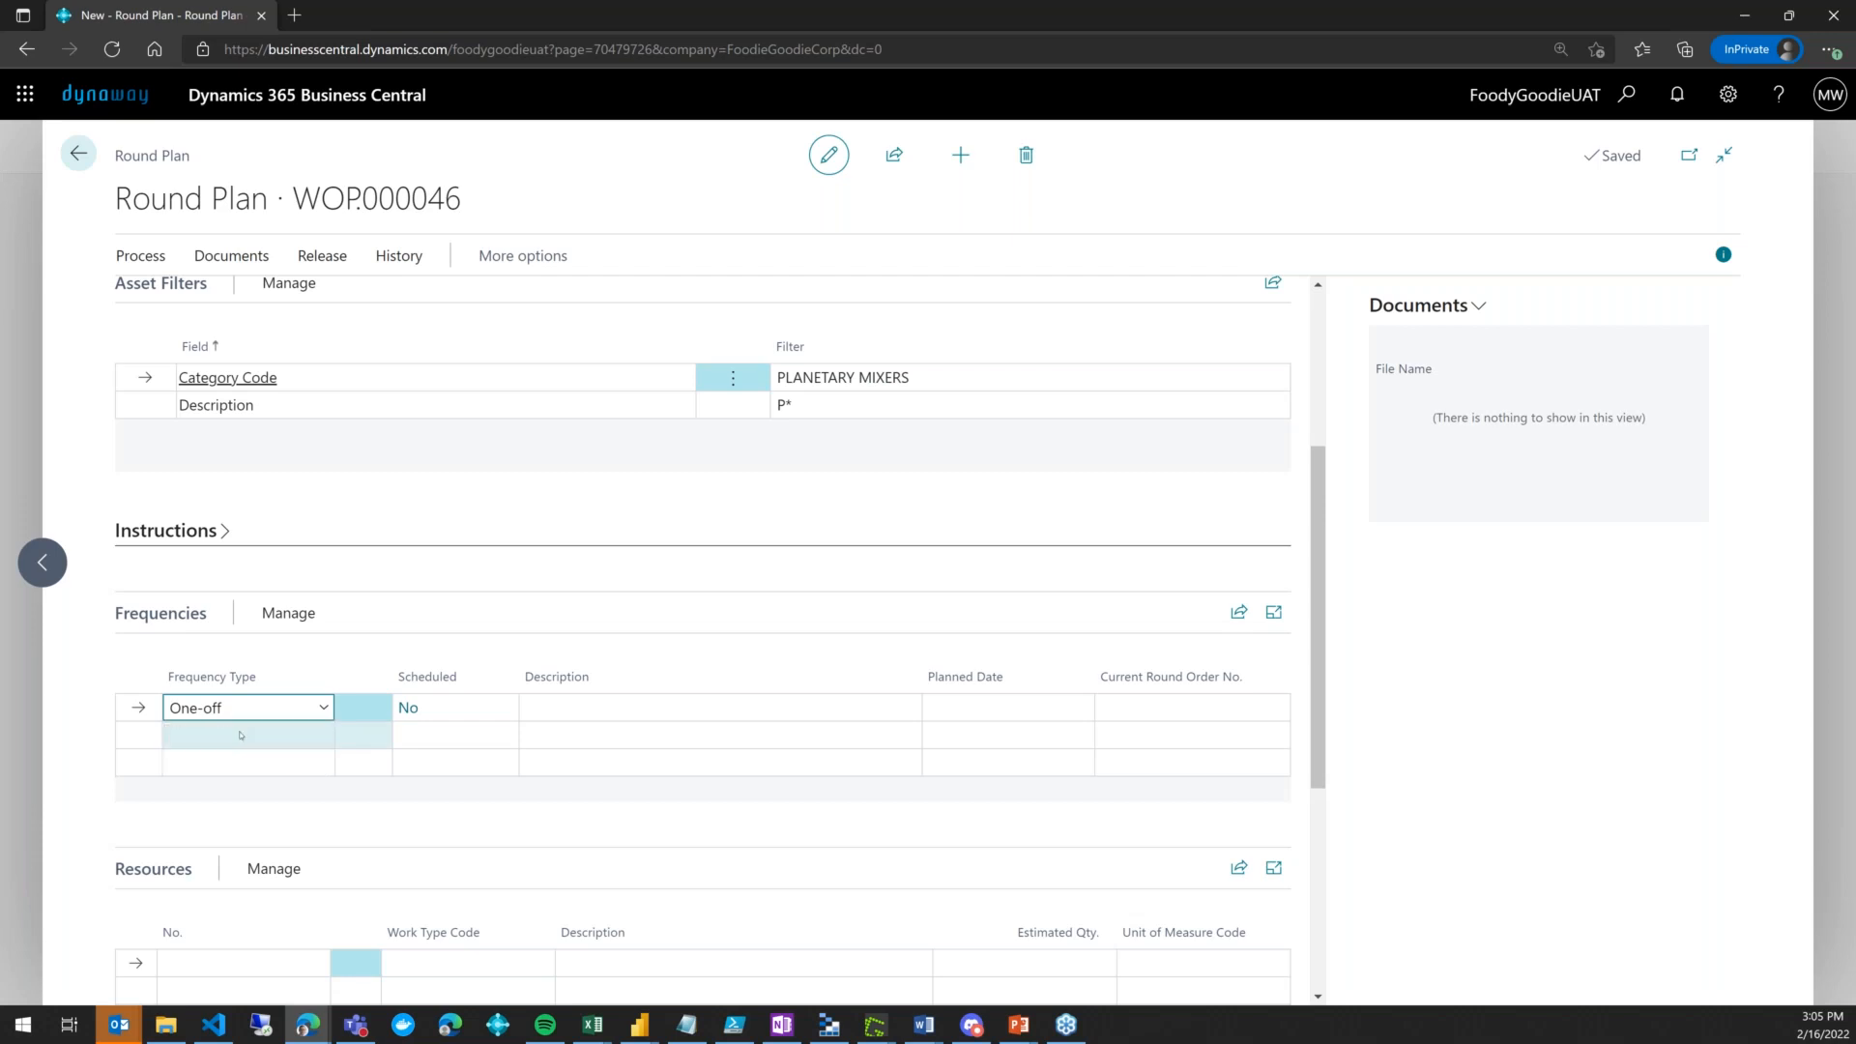
click(943, 698)
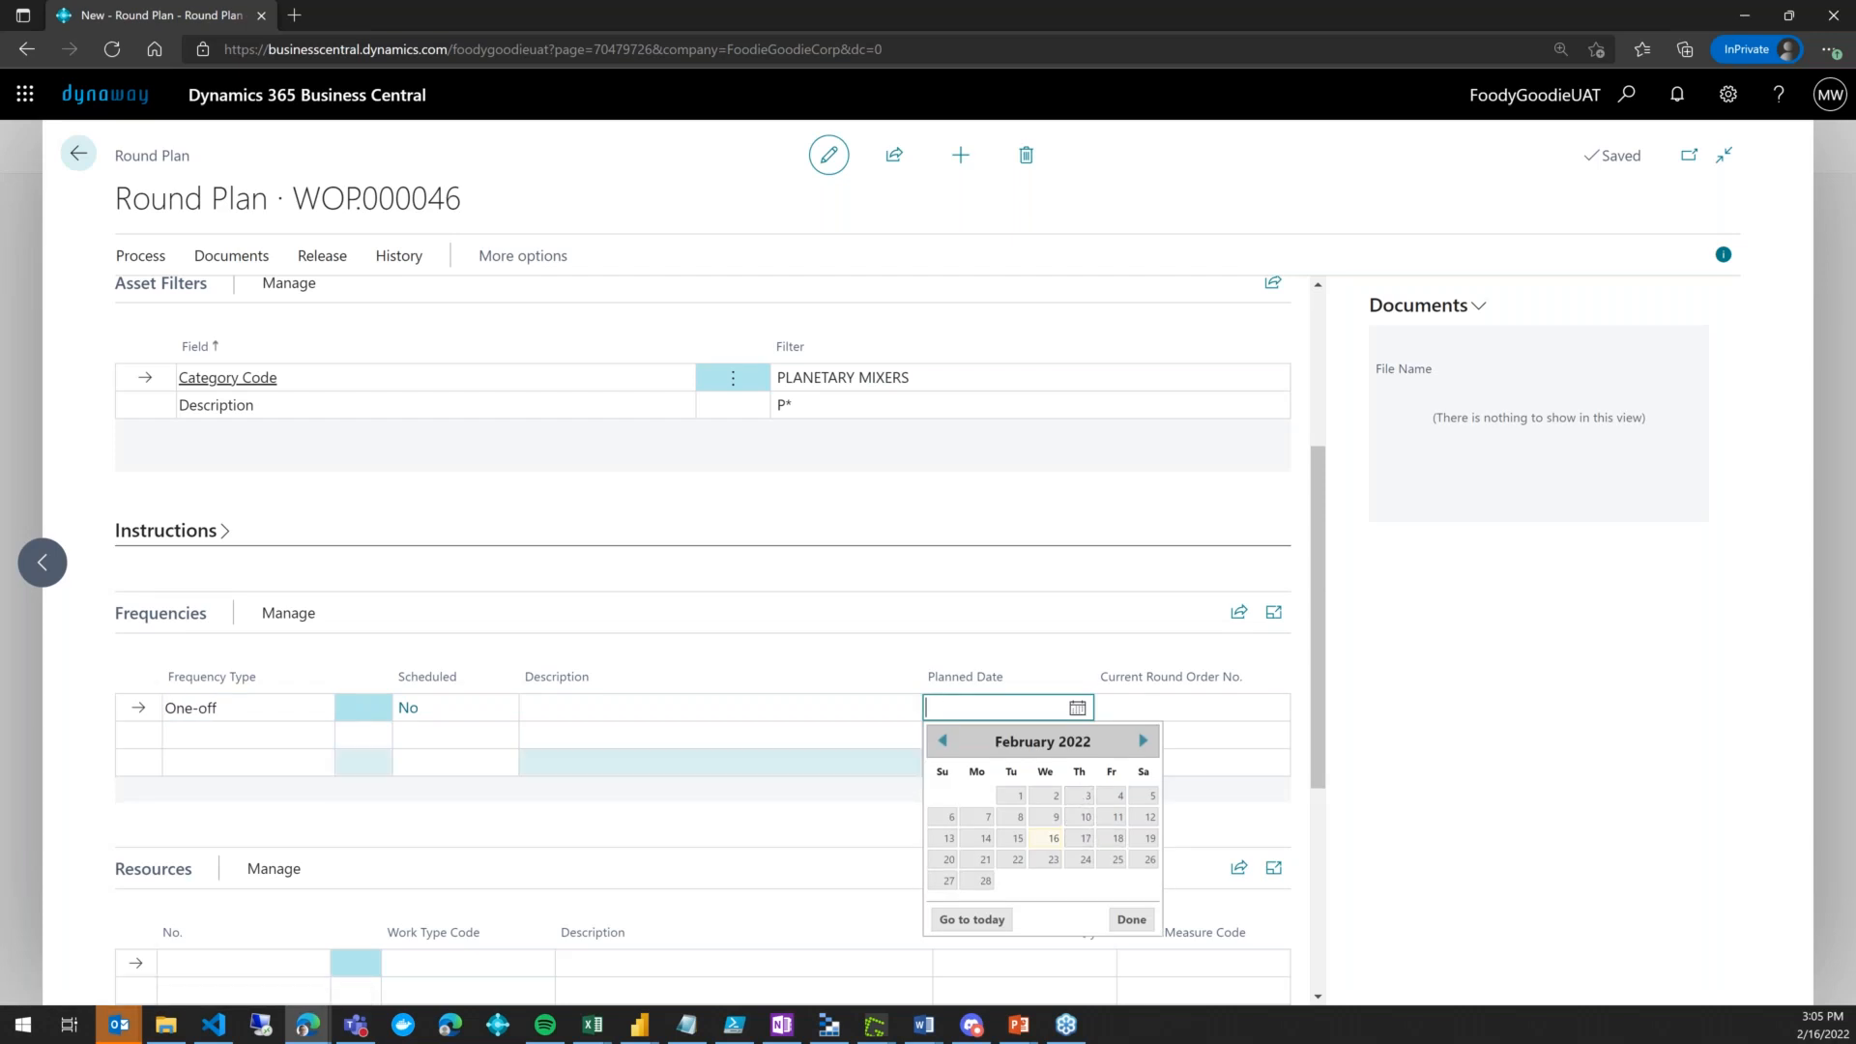
Set the round plan's frequency type to Calendar and schedule a weekly recurrence on Wednesday, Thursday and Friday
click(292, 709)
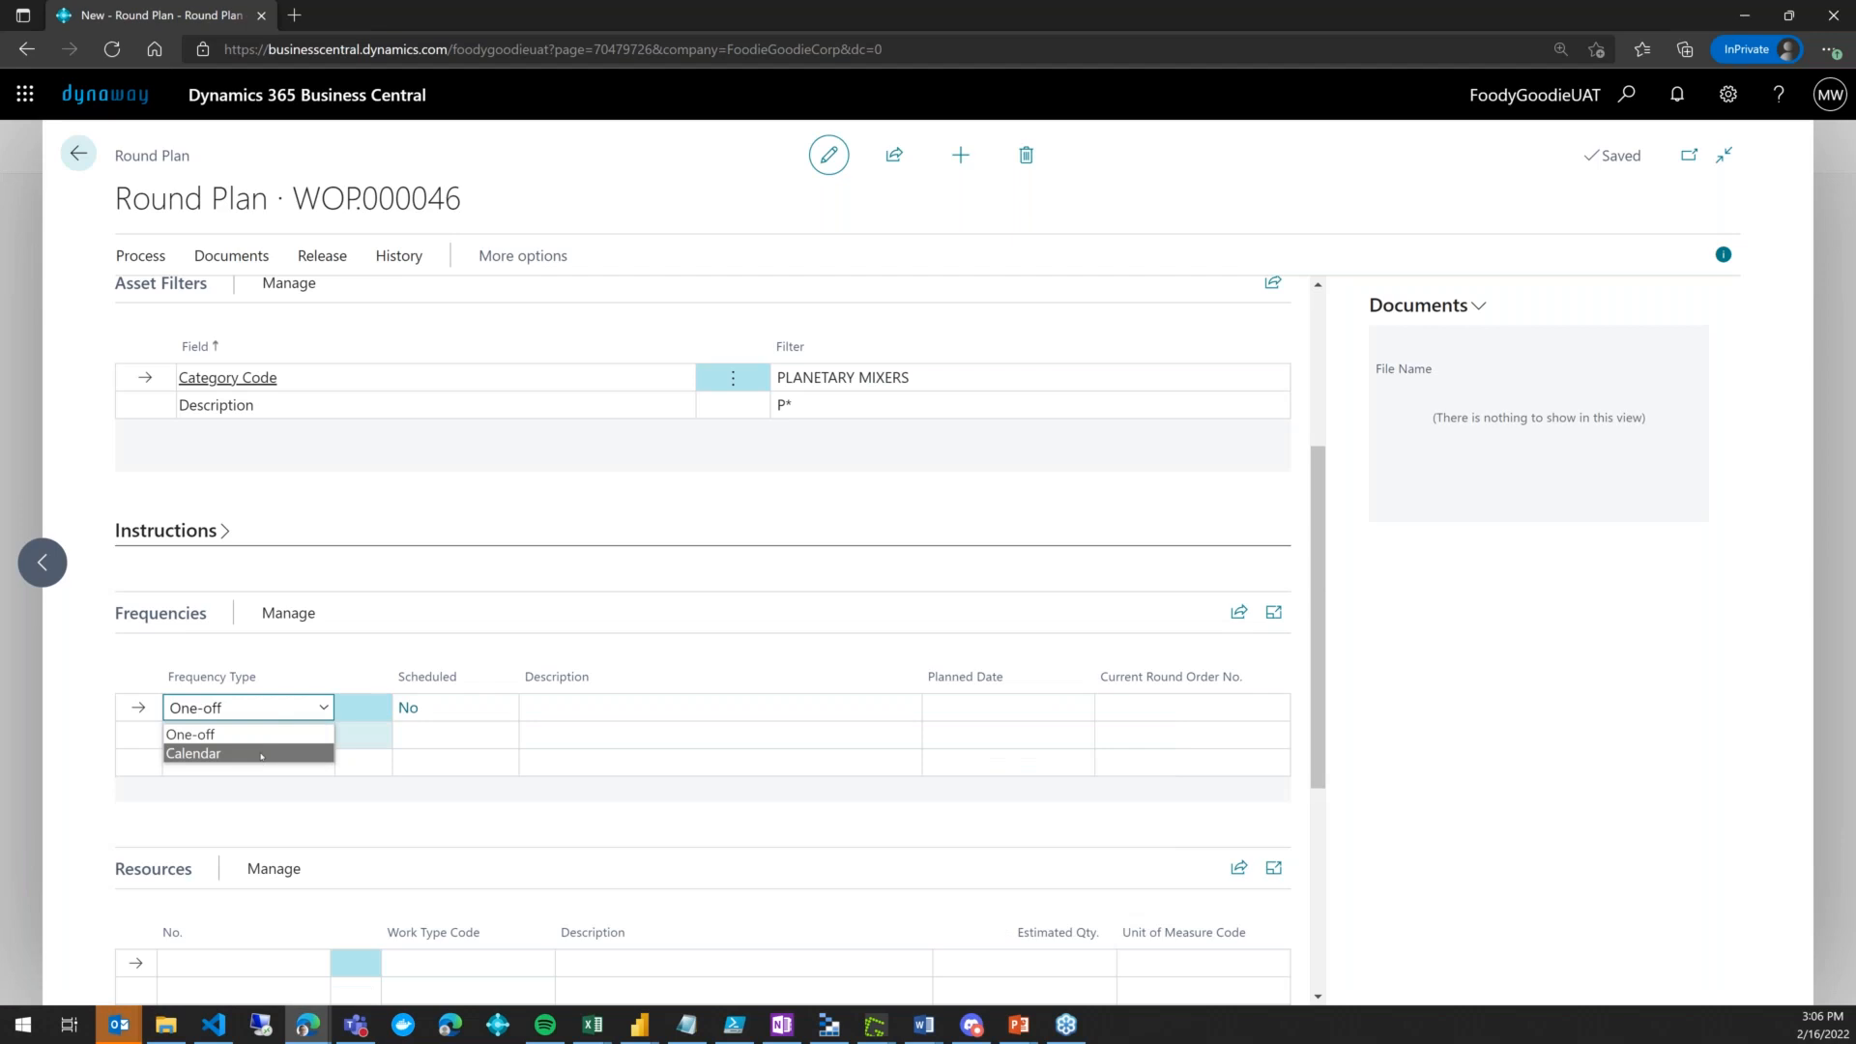
click(261, 754)
click(401, 711)
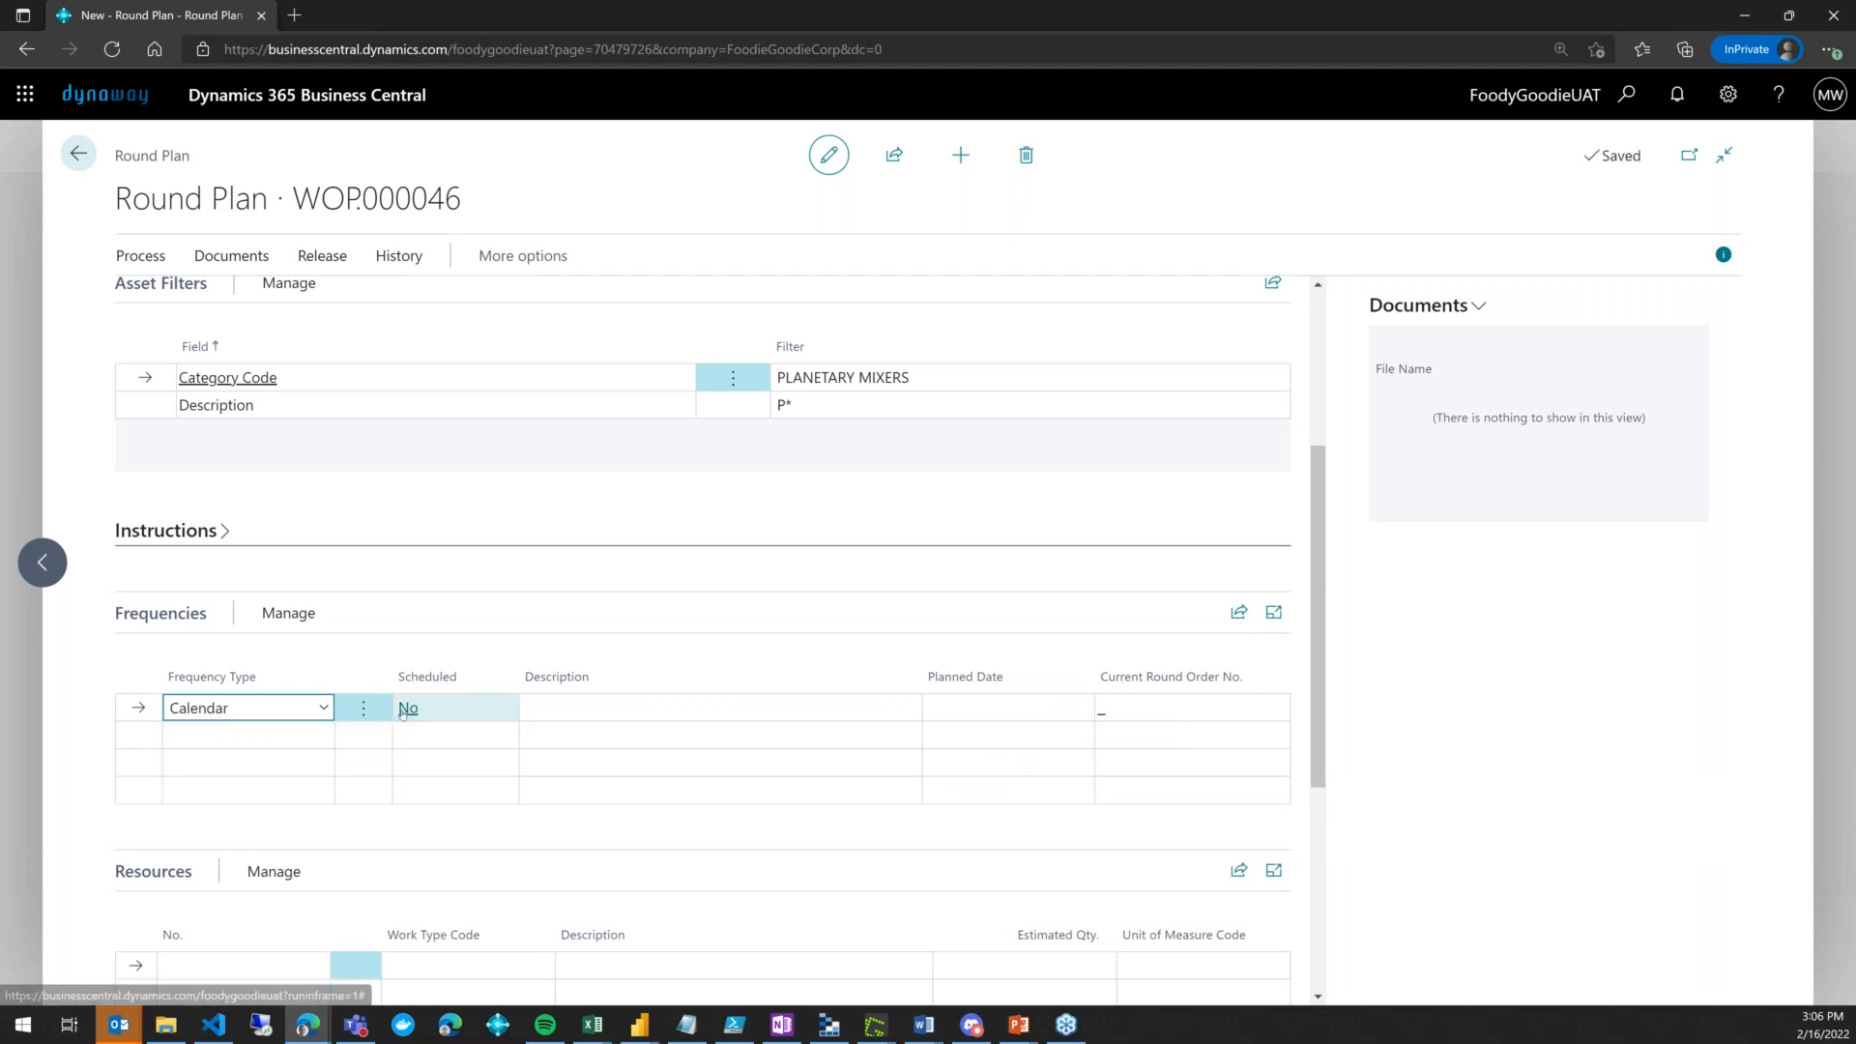
click(452, 716)
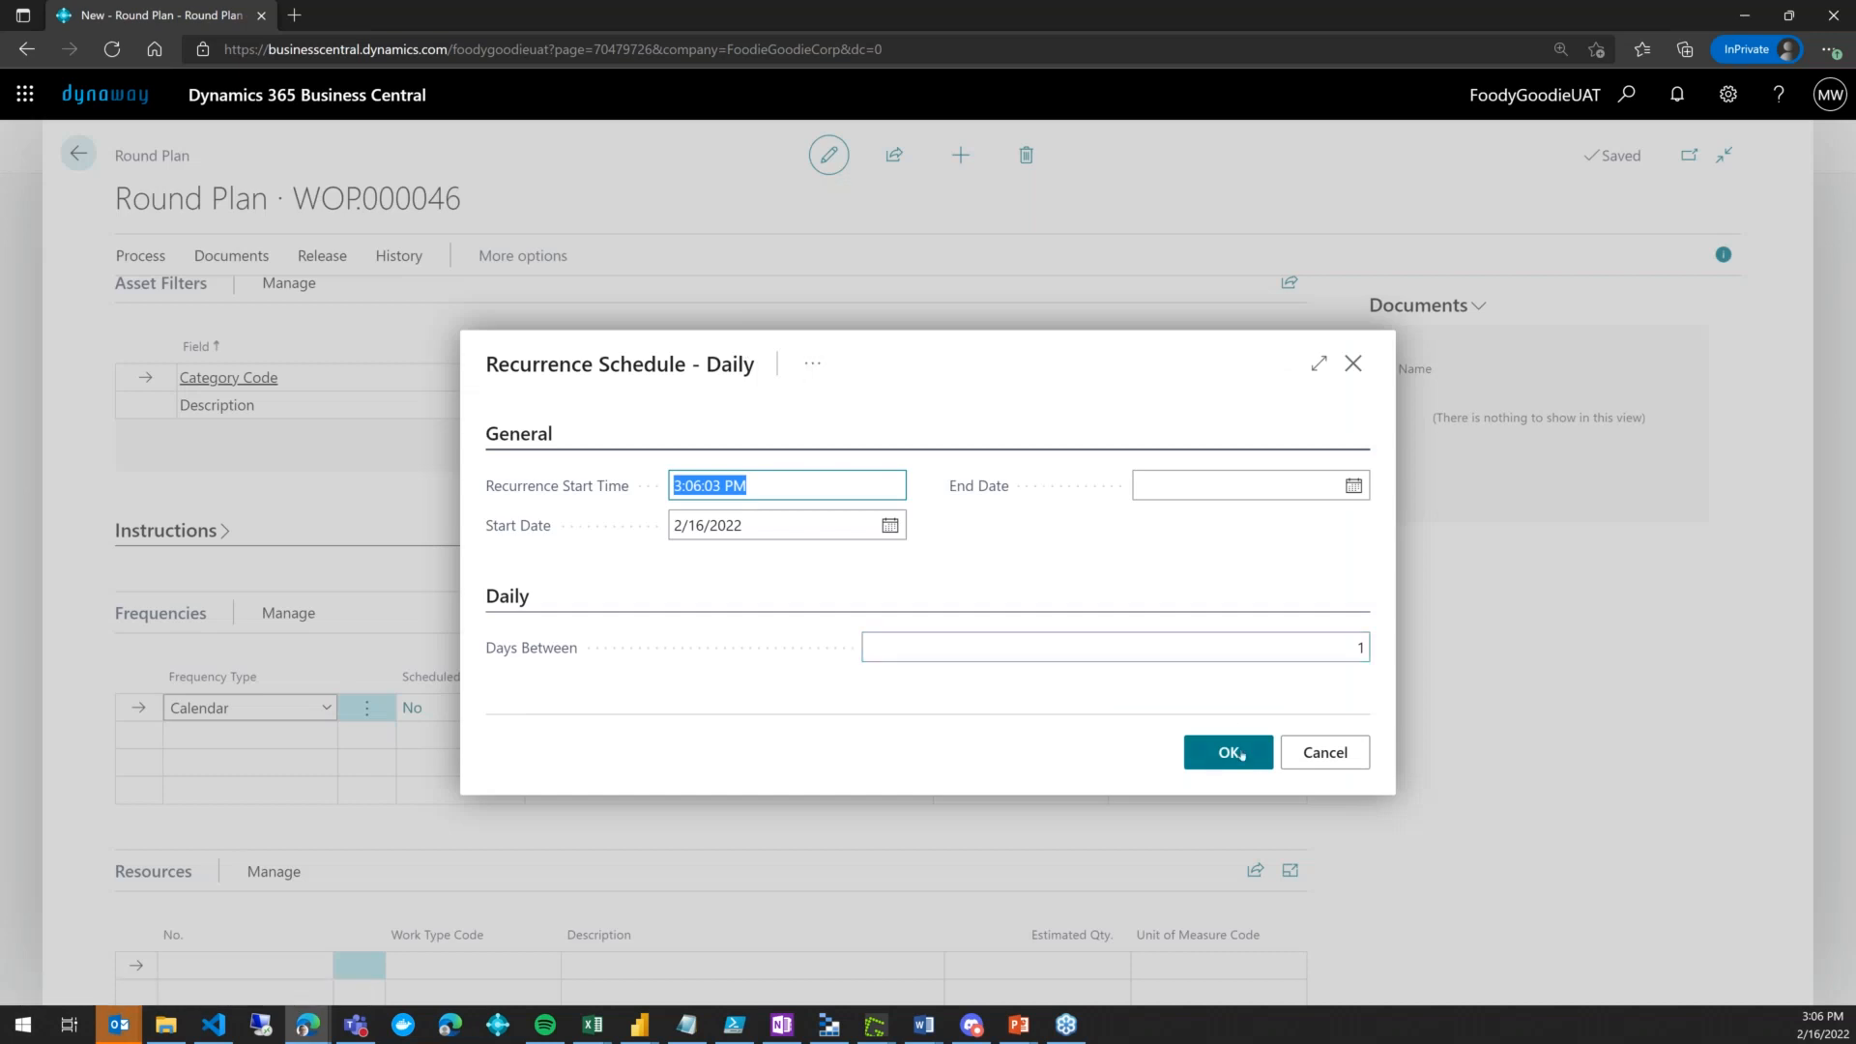
click(811, 363)
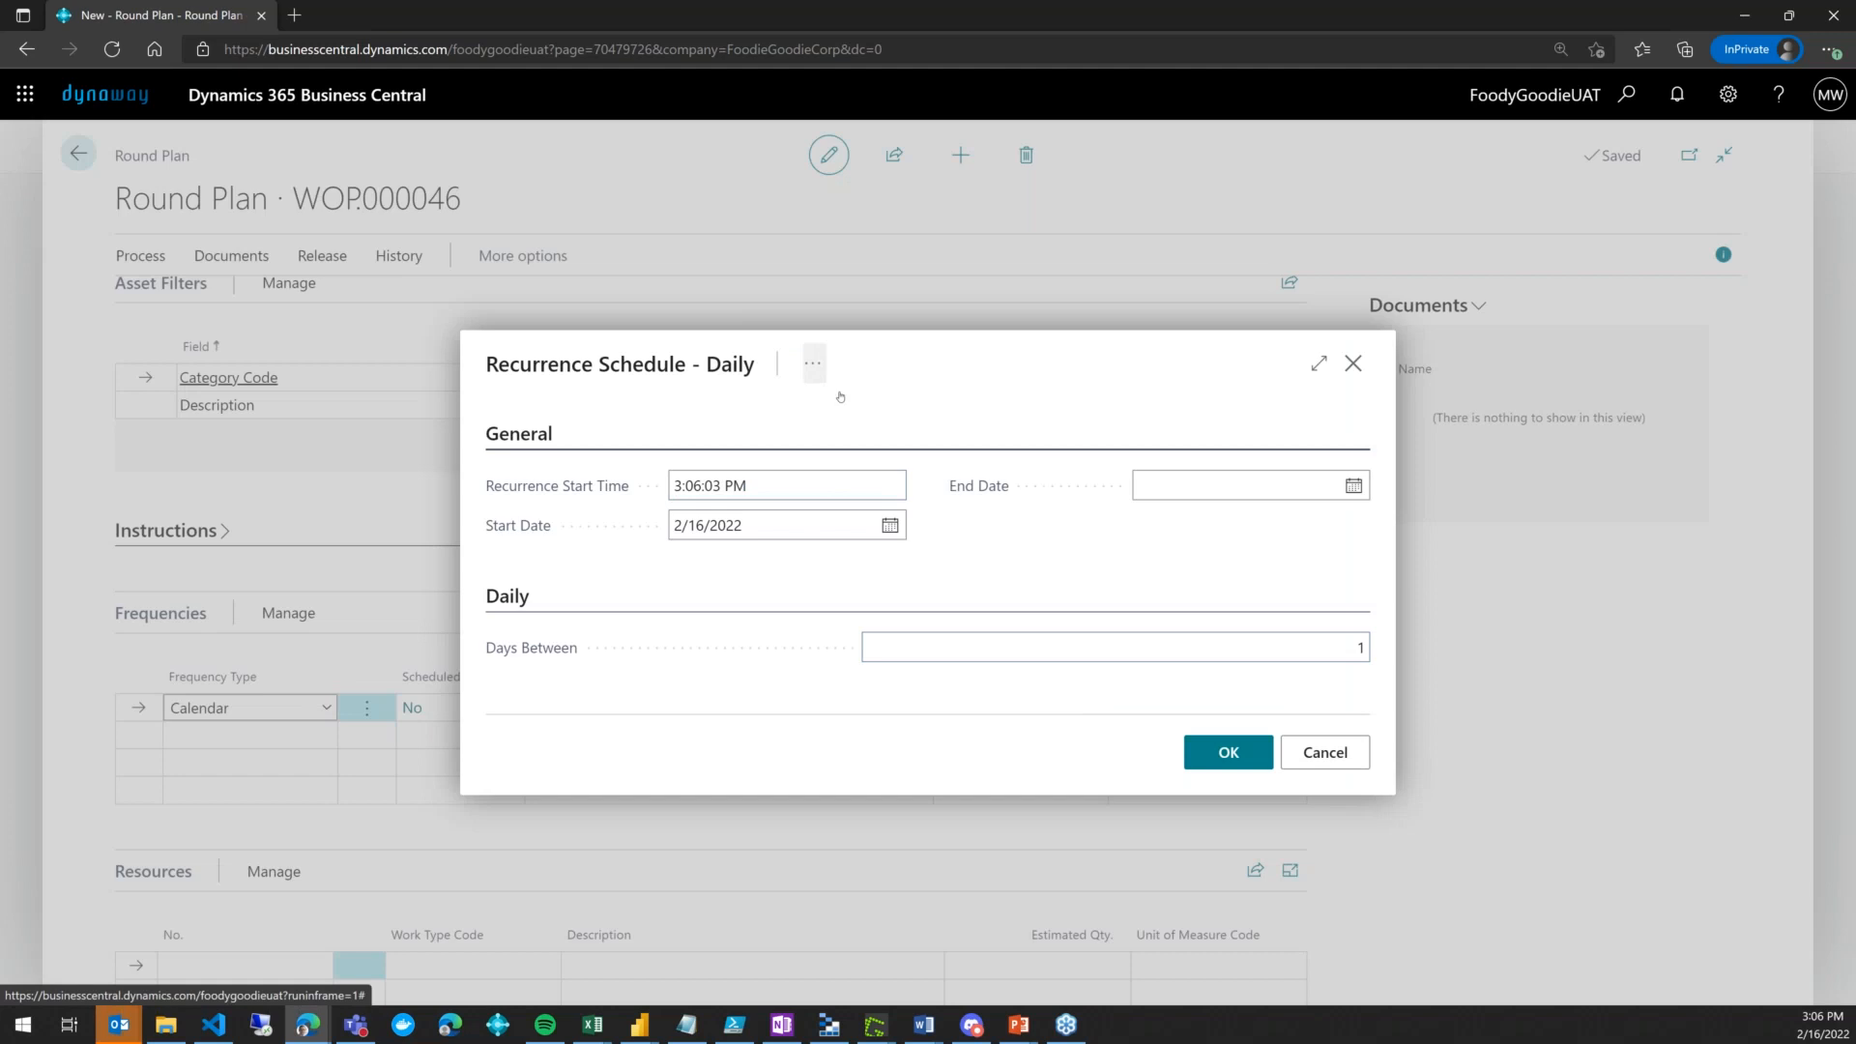
click(909, 533)
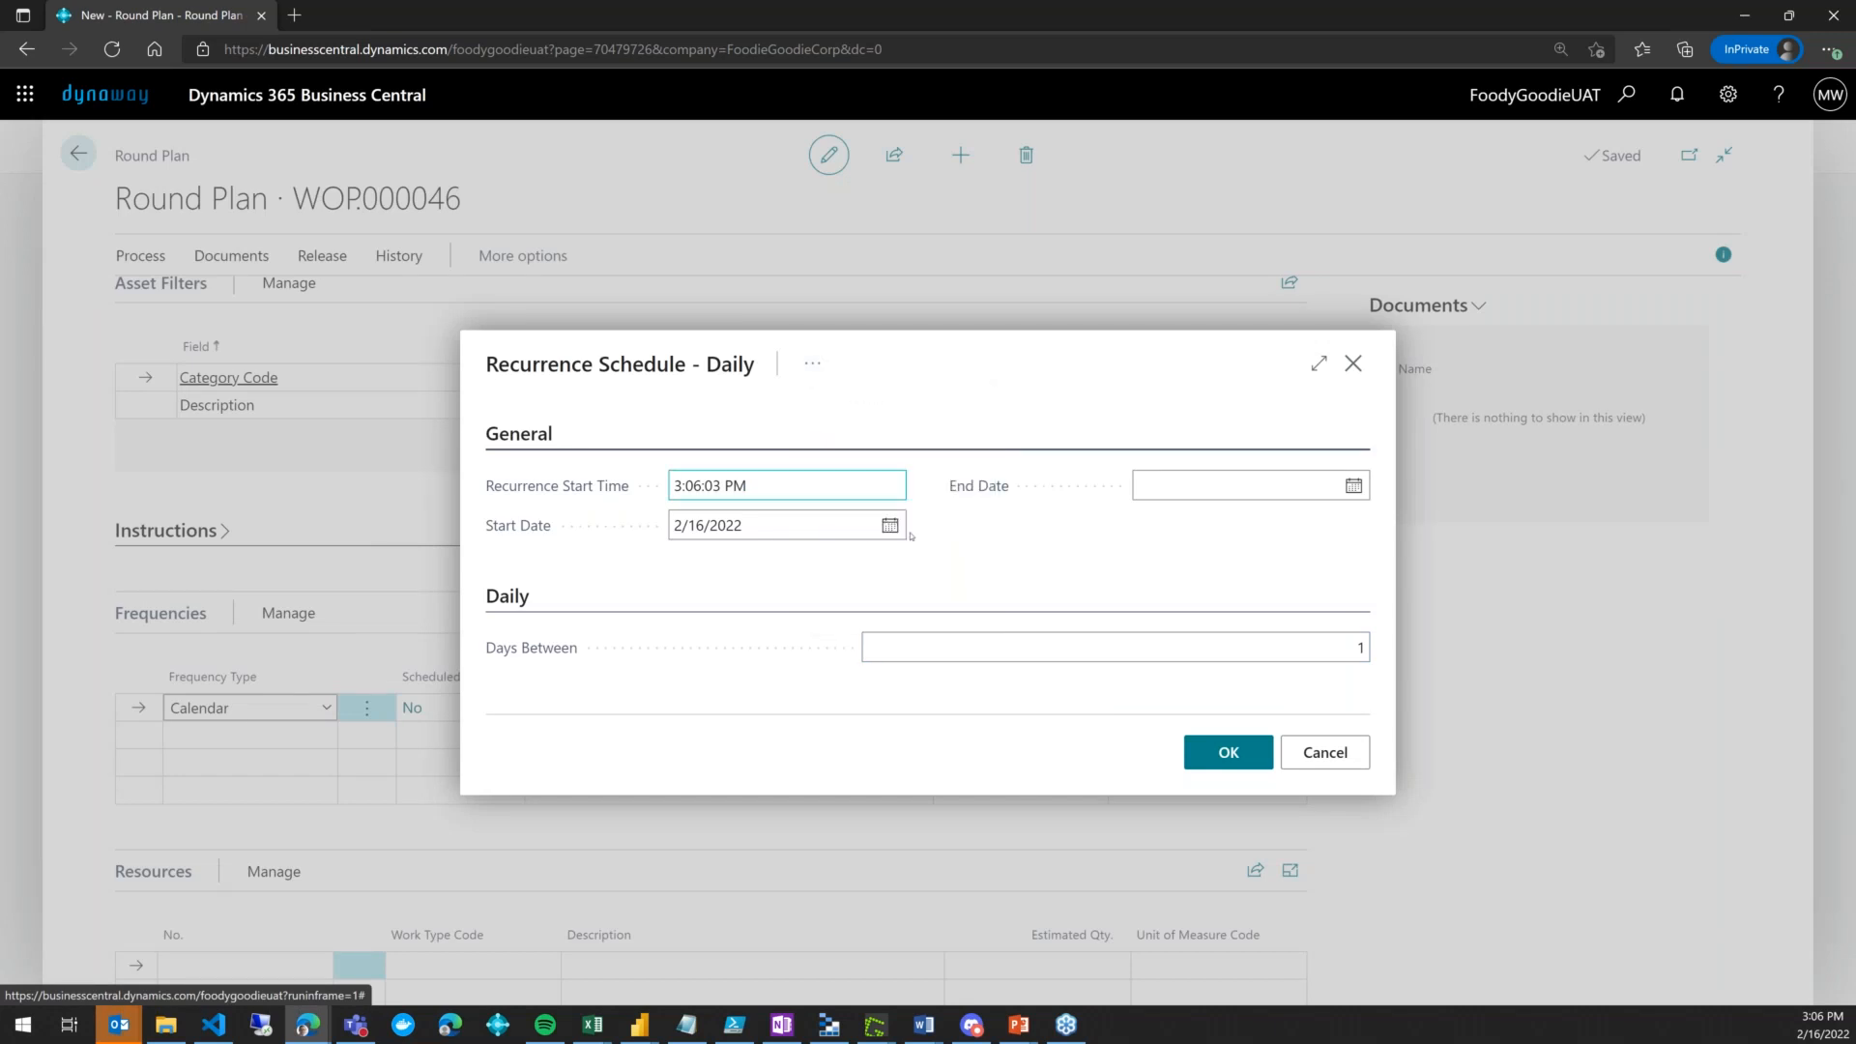
click(1155, 586)
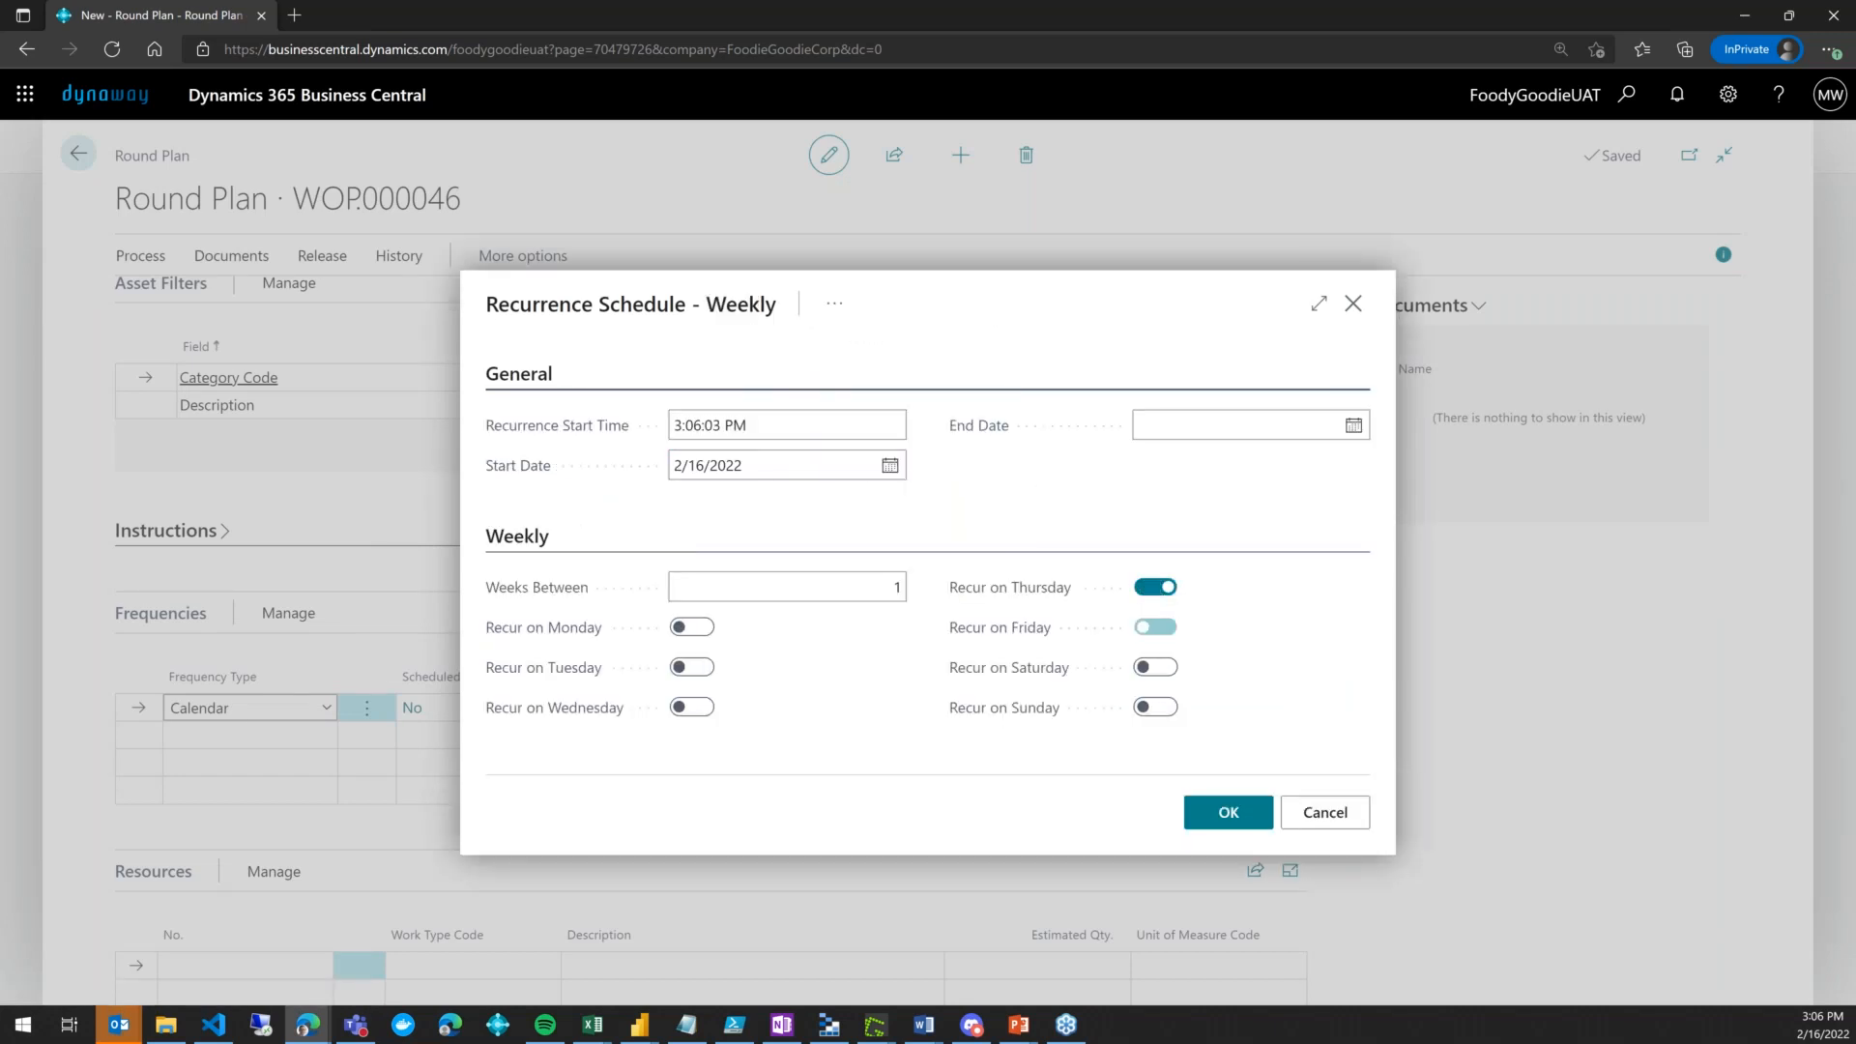
click(692, 706)
click(1232, 817)
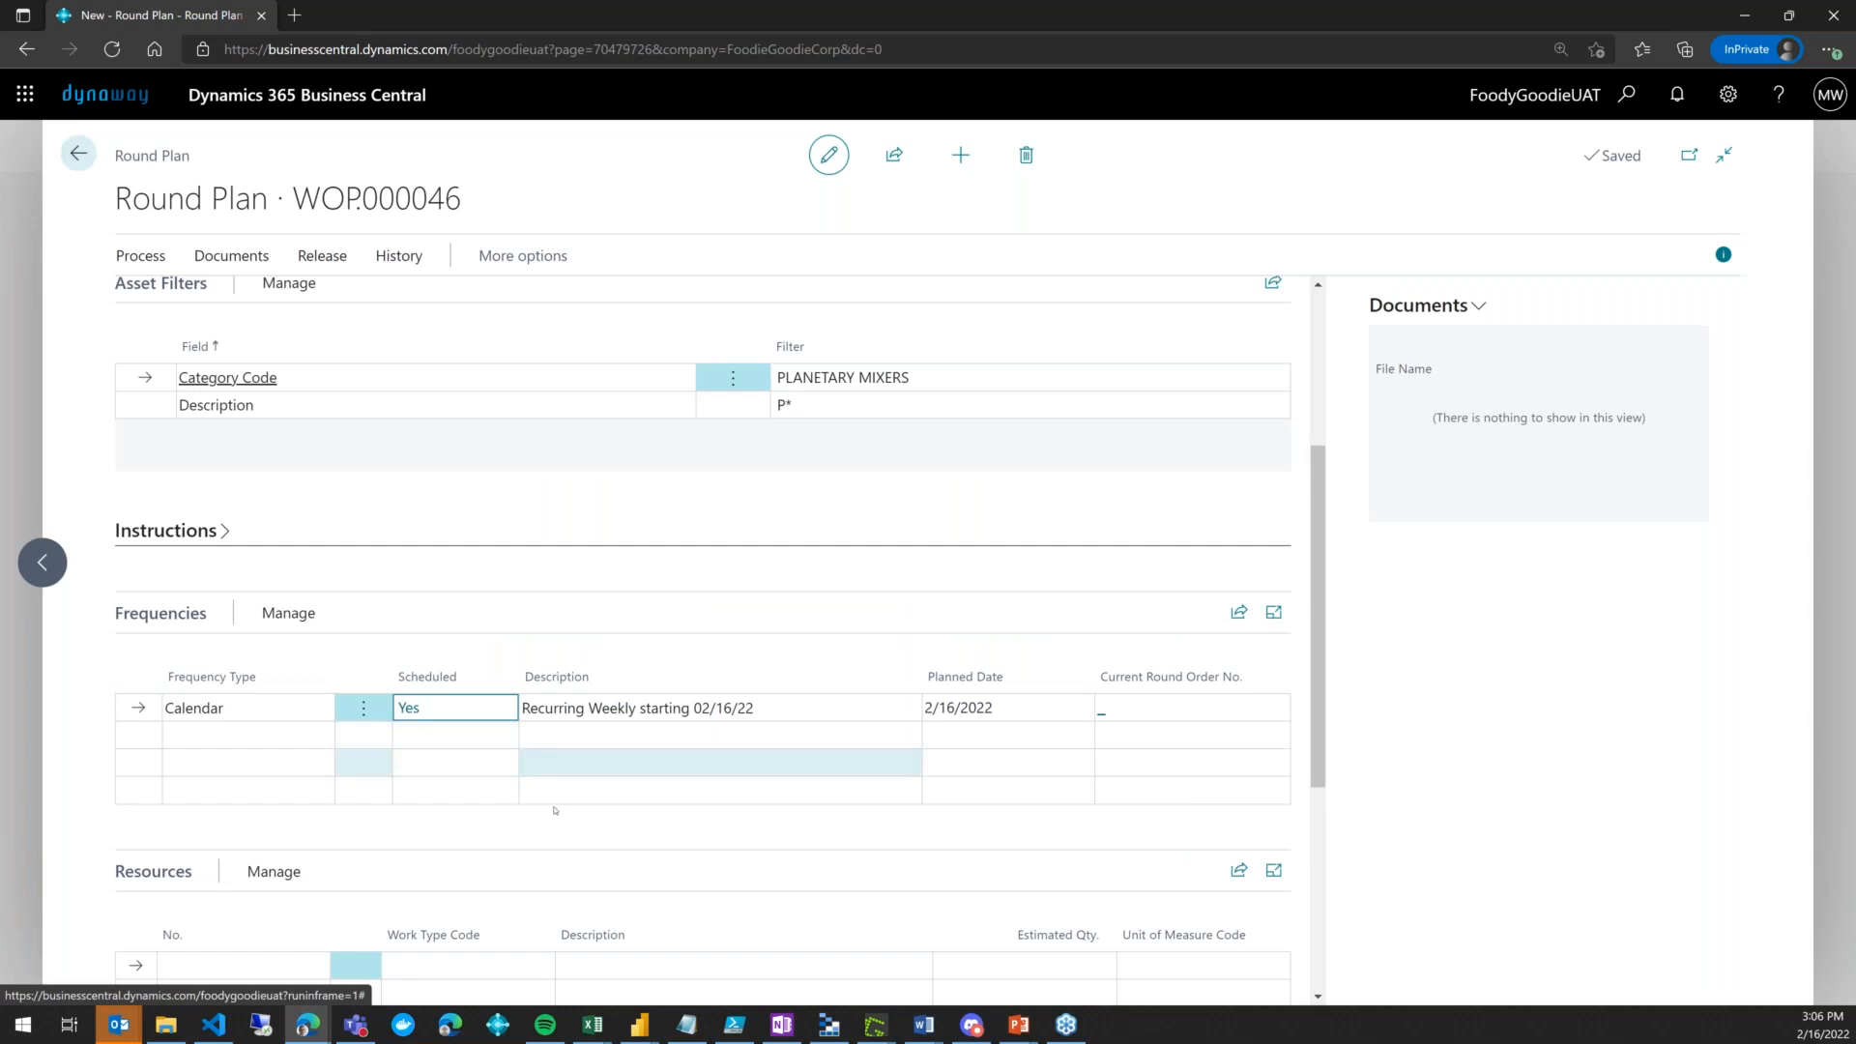
Add a resource line to the round plan with work type code LUBRICATE
scroll(555, 810, down, 1)
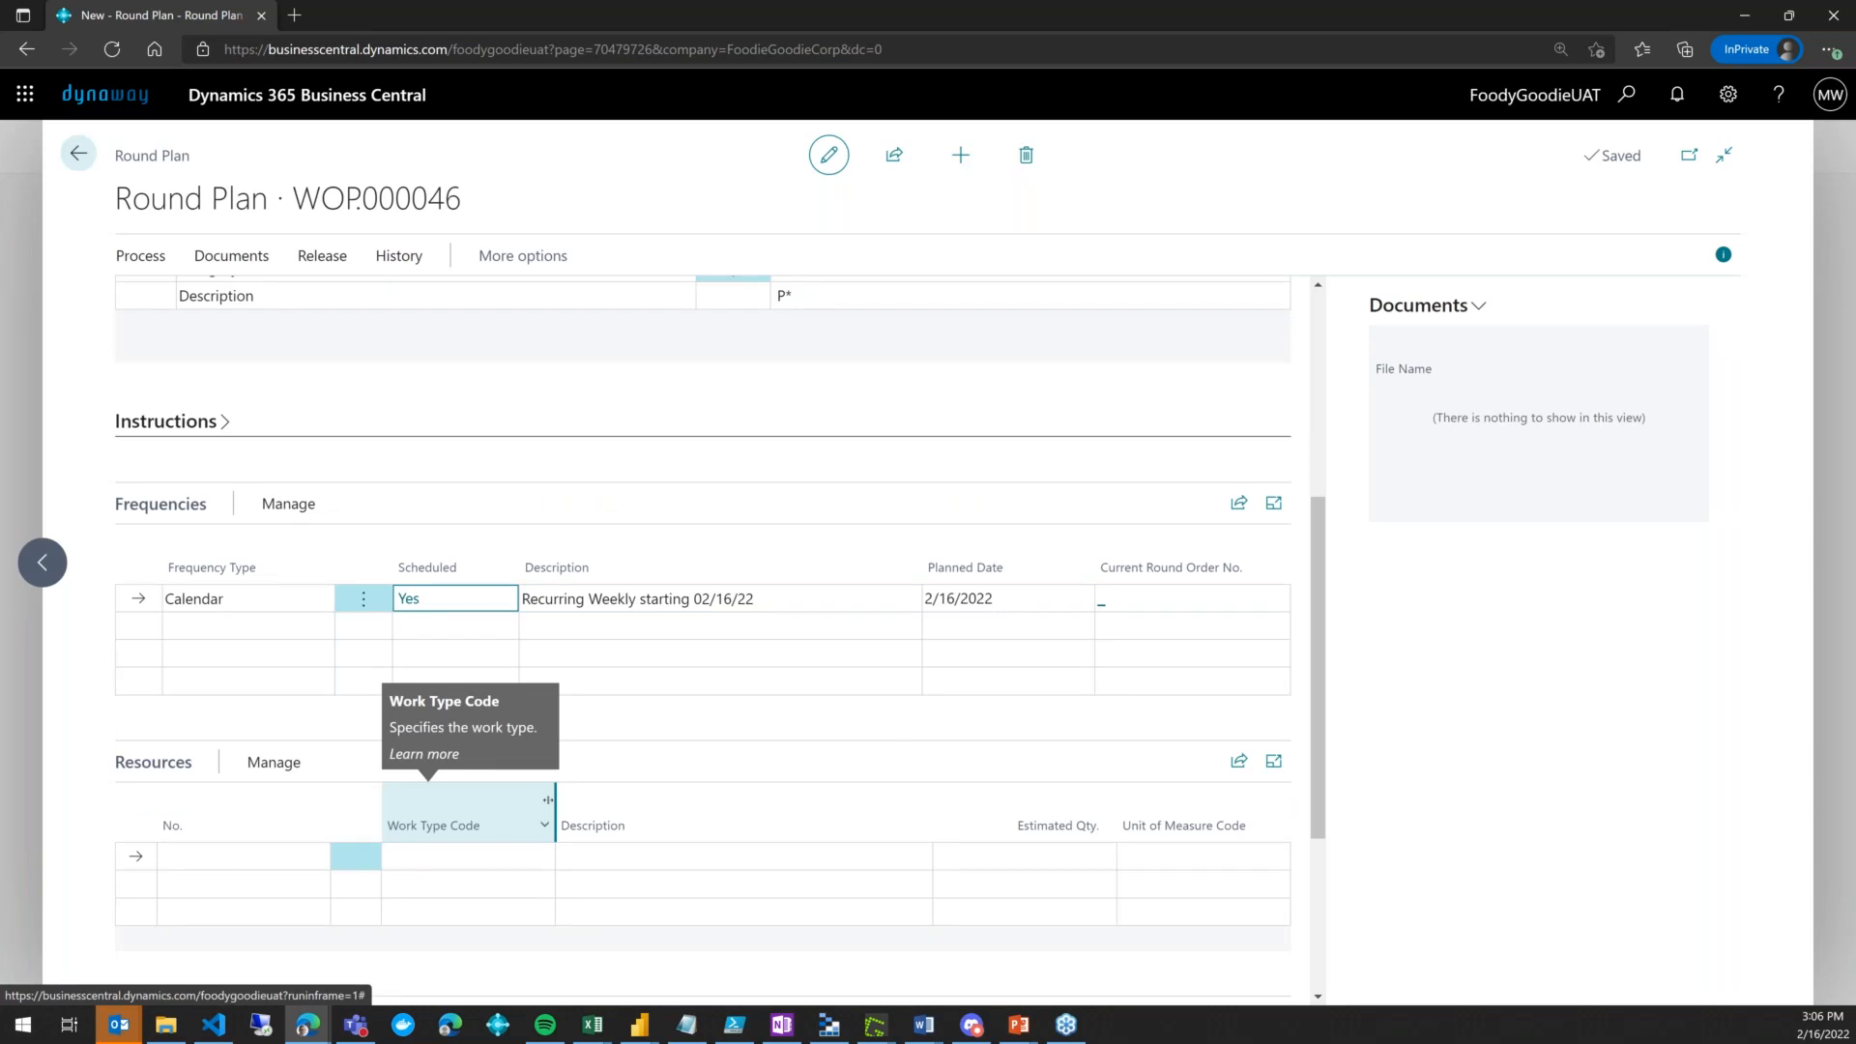
scroll(547, 800, down, 2)
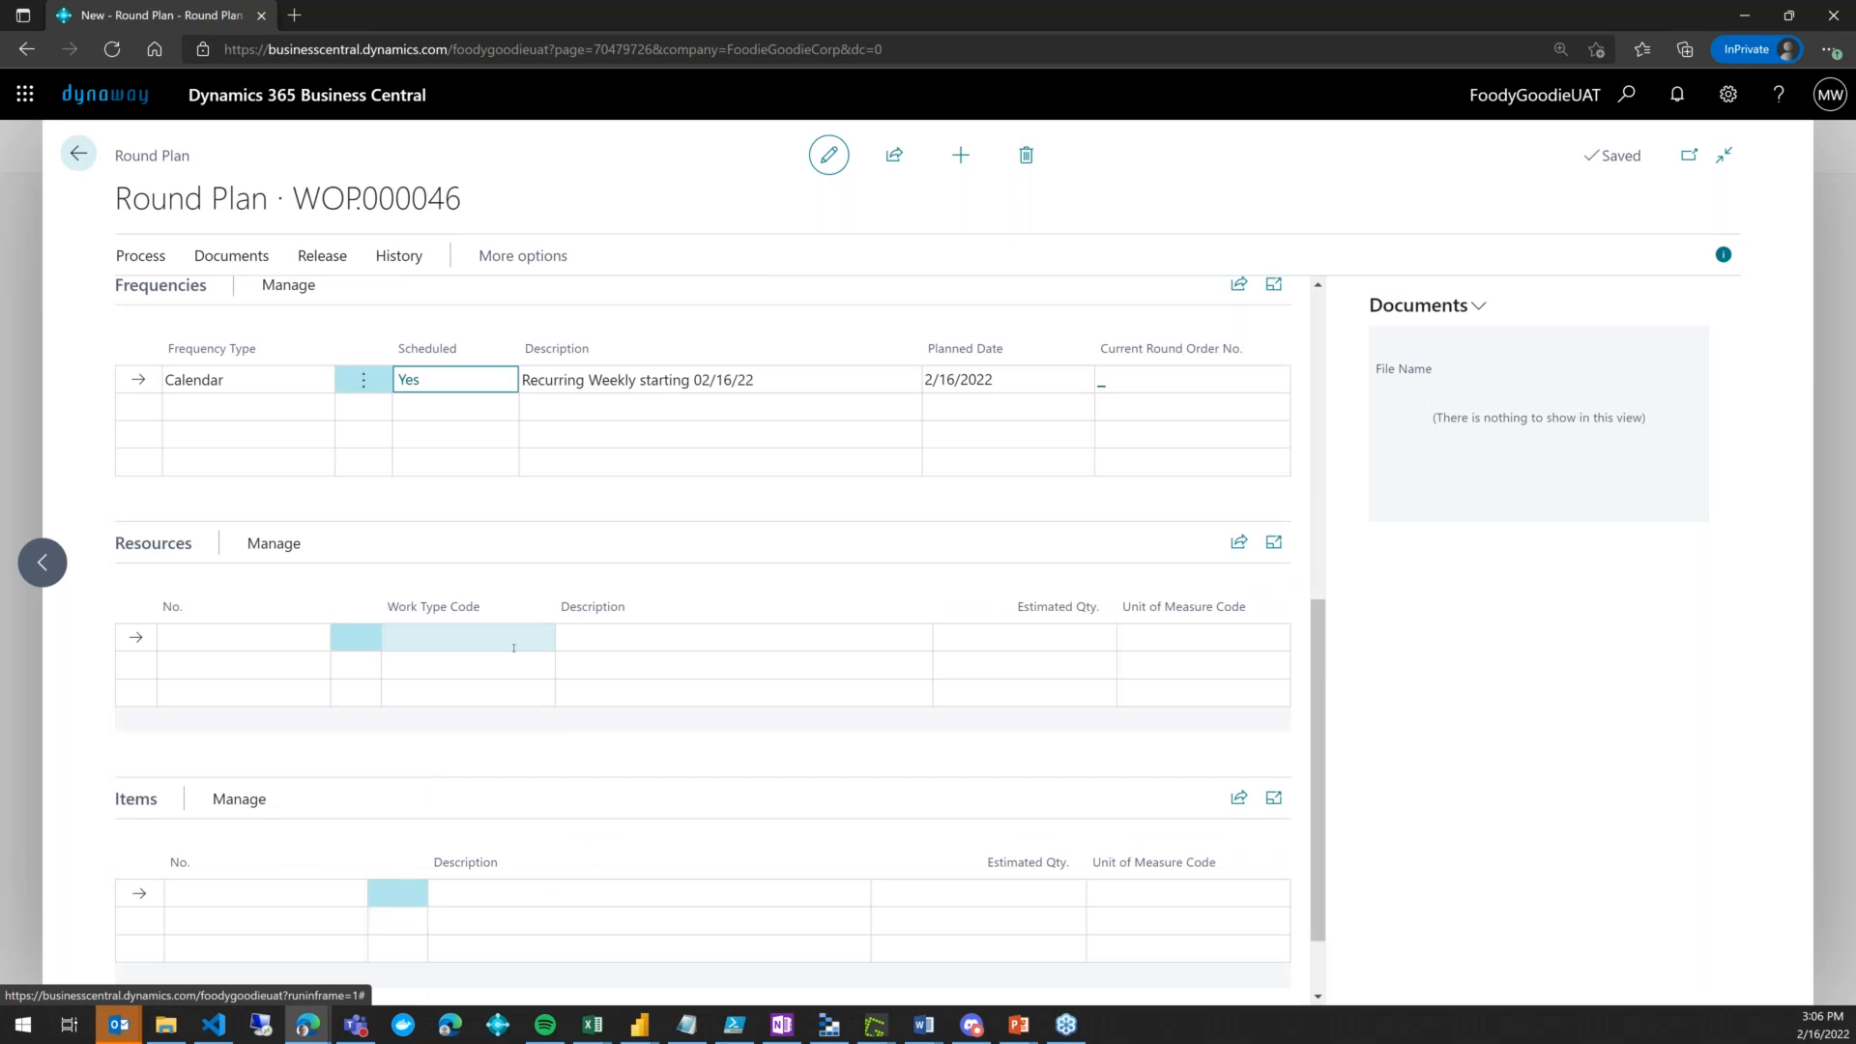
click(513, 647)
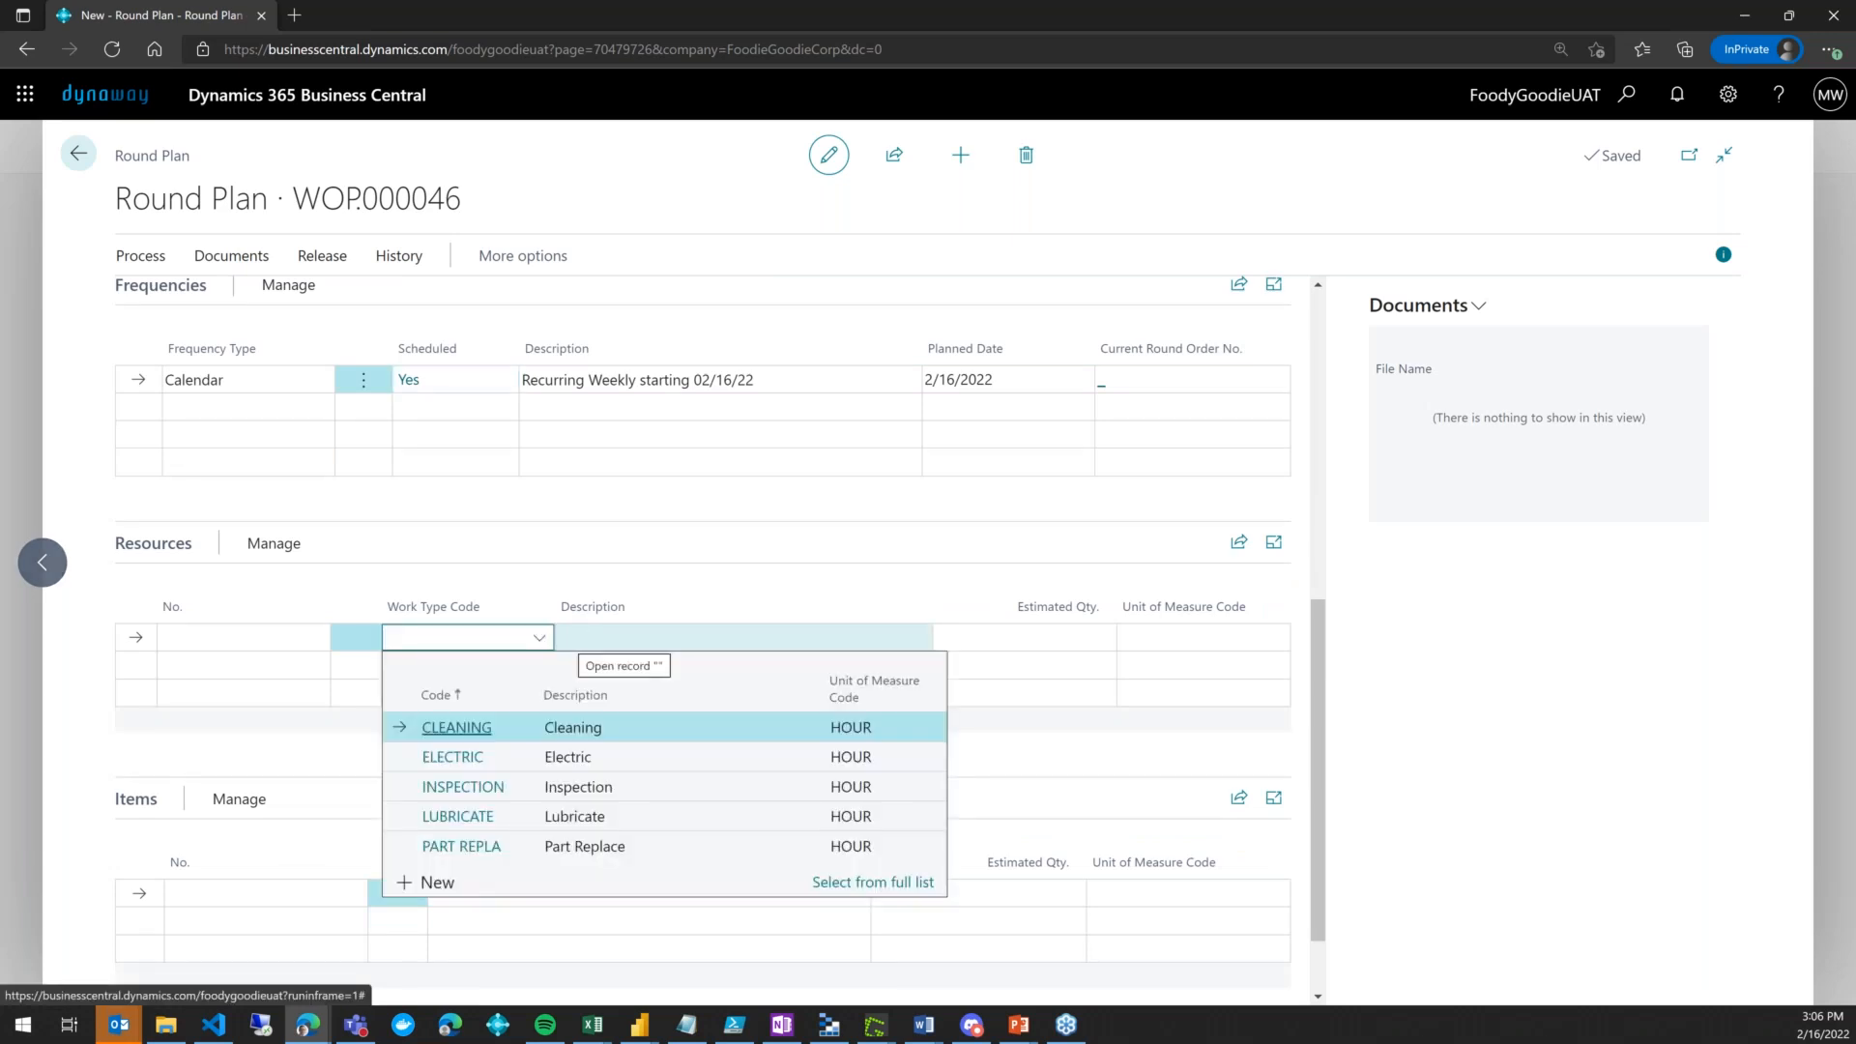
click(509, 812)
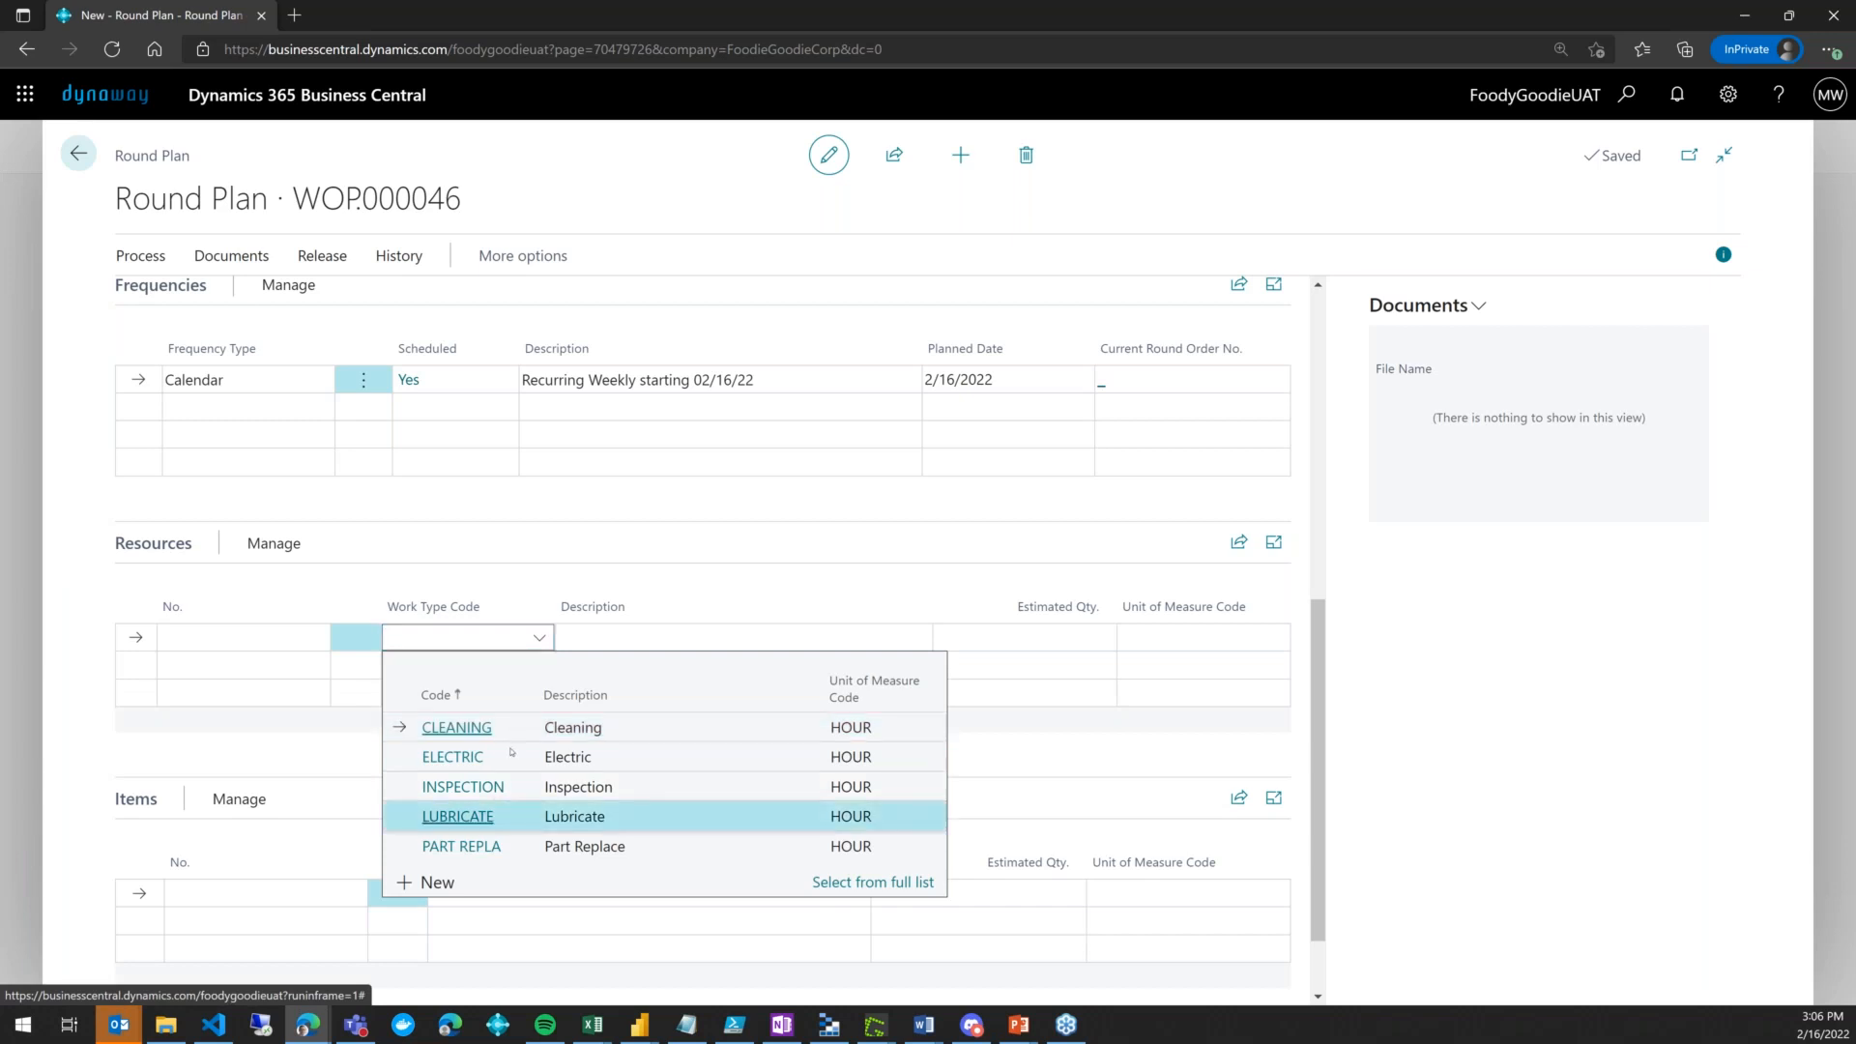
key(Return)
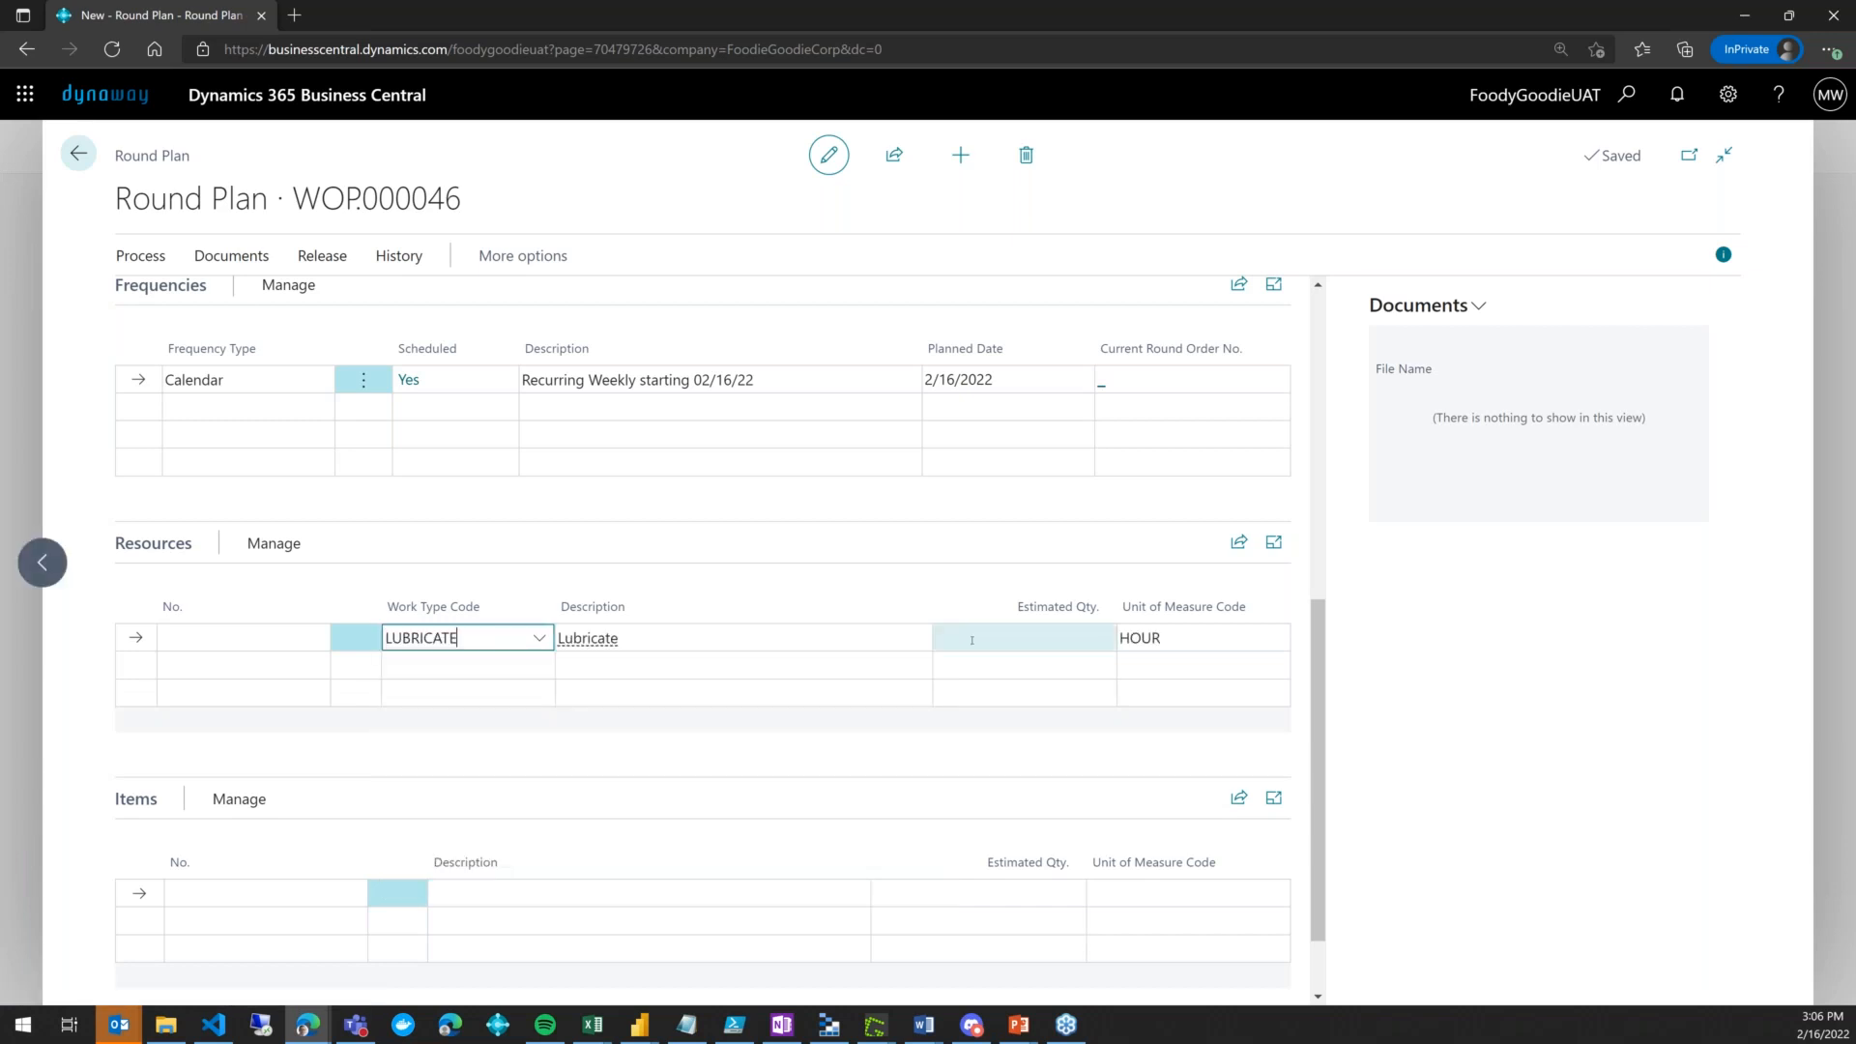
Assign resource KC to the LUBRICATE line and set its estimated quantity to 2 hours
click(315, 633)
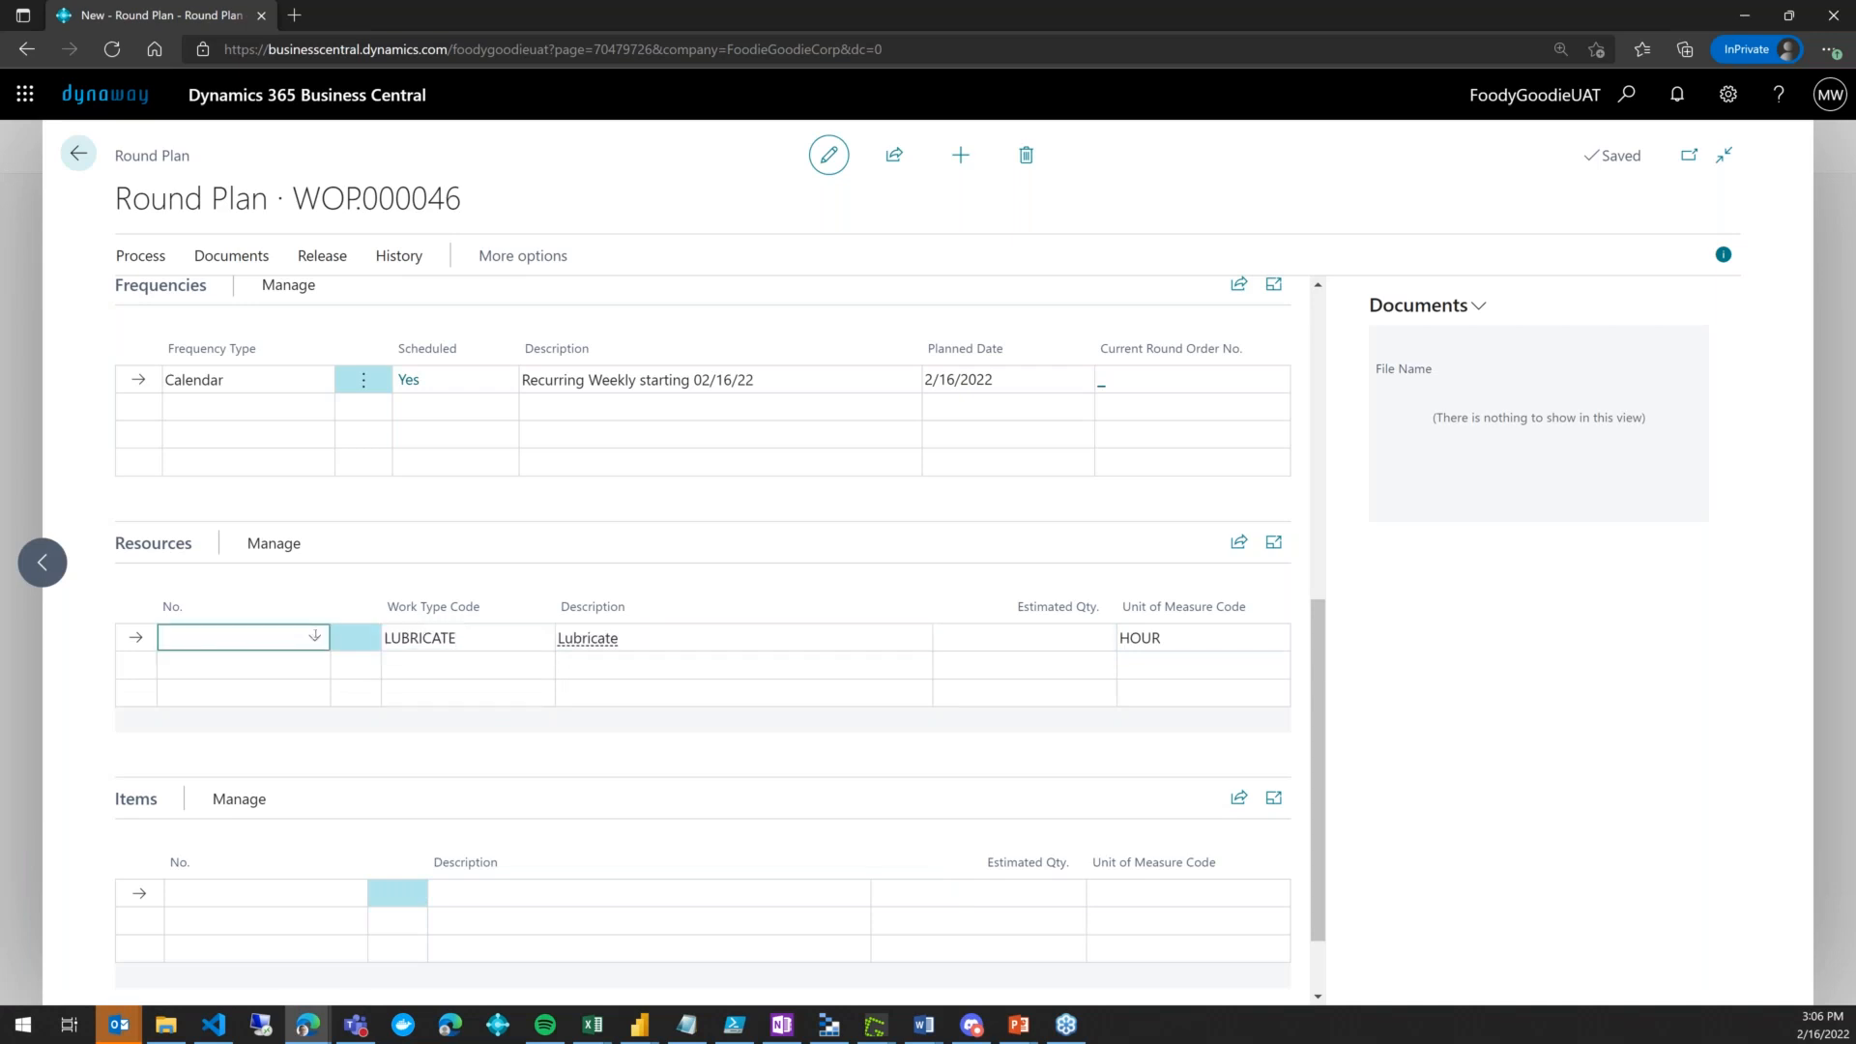
click(285, 644)
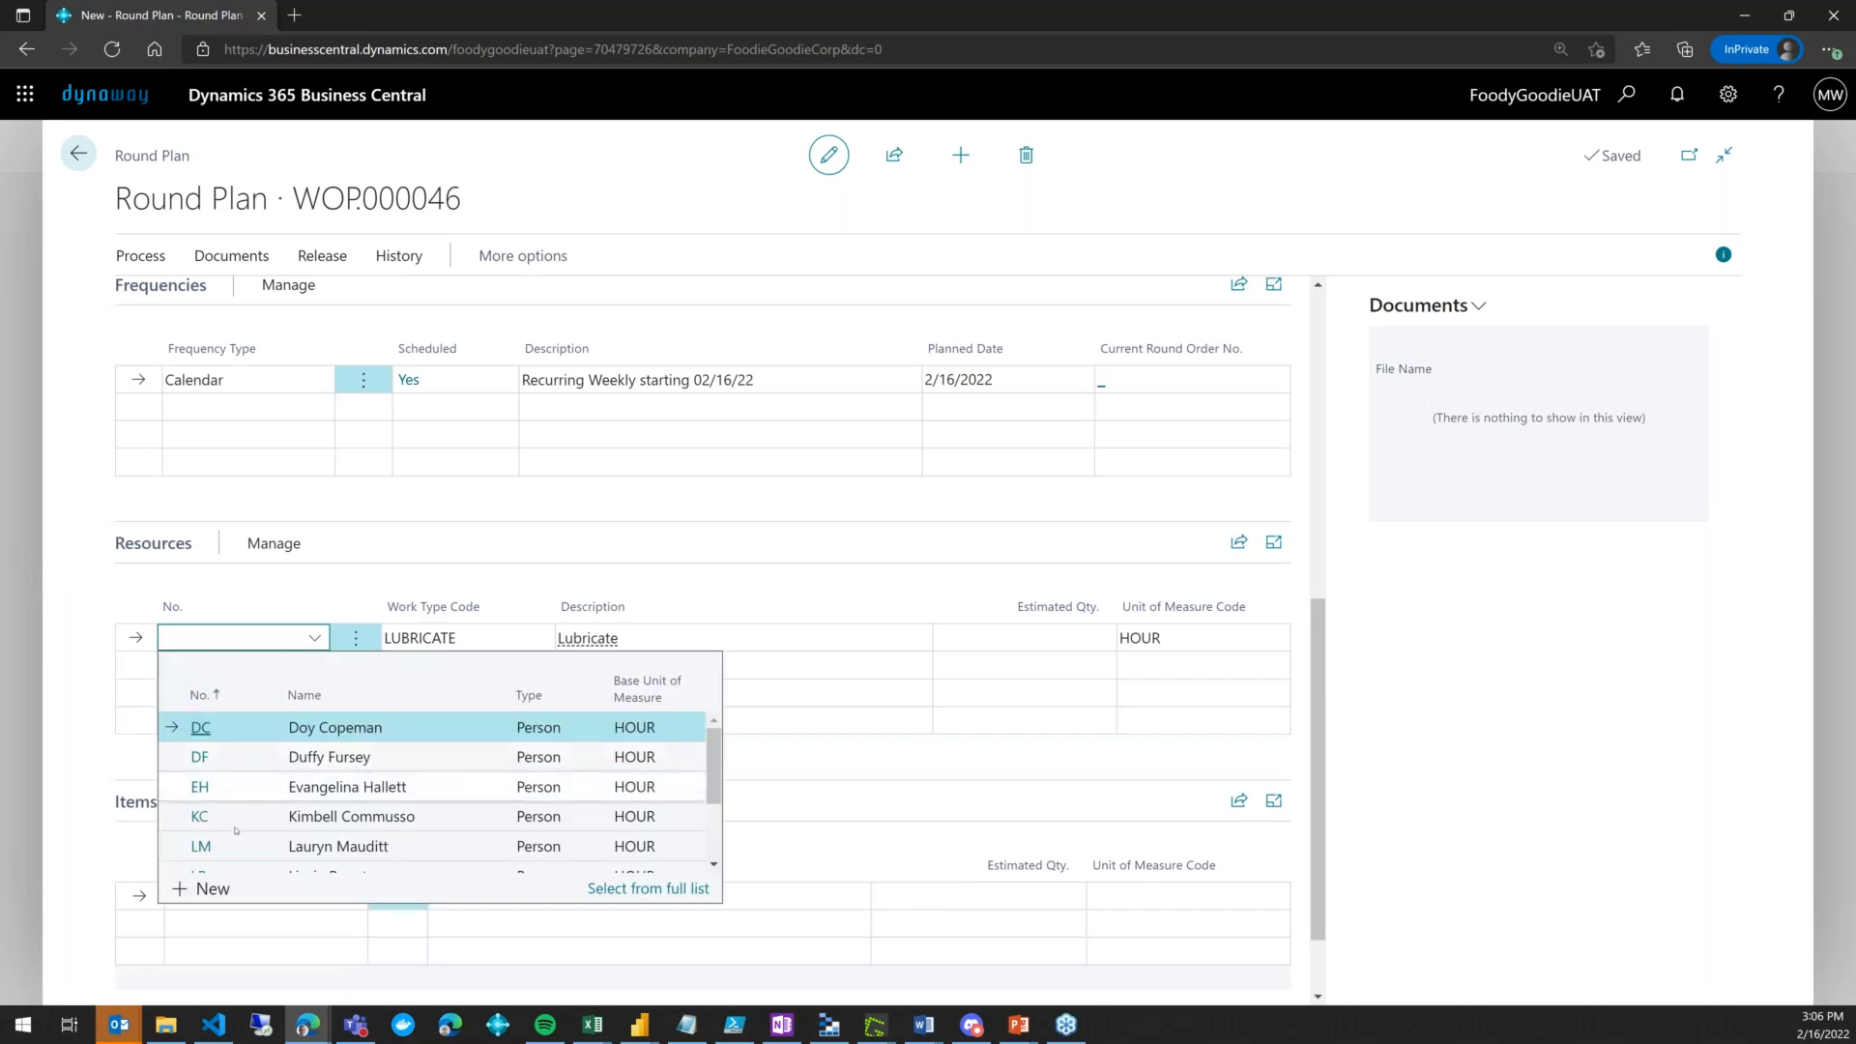
click(235, 822)
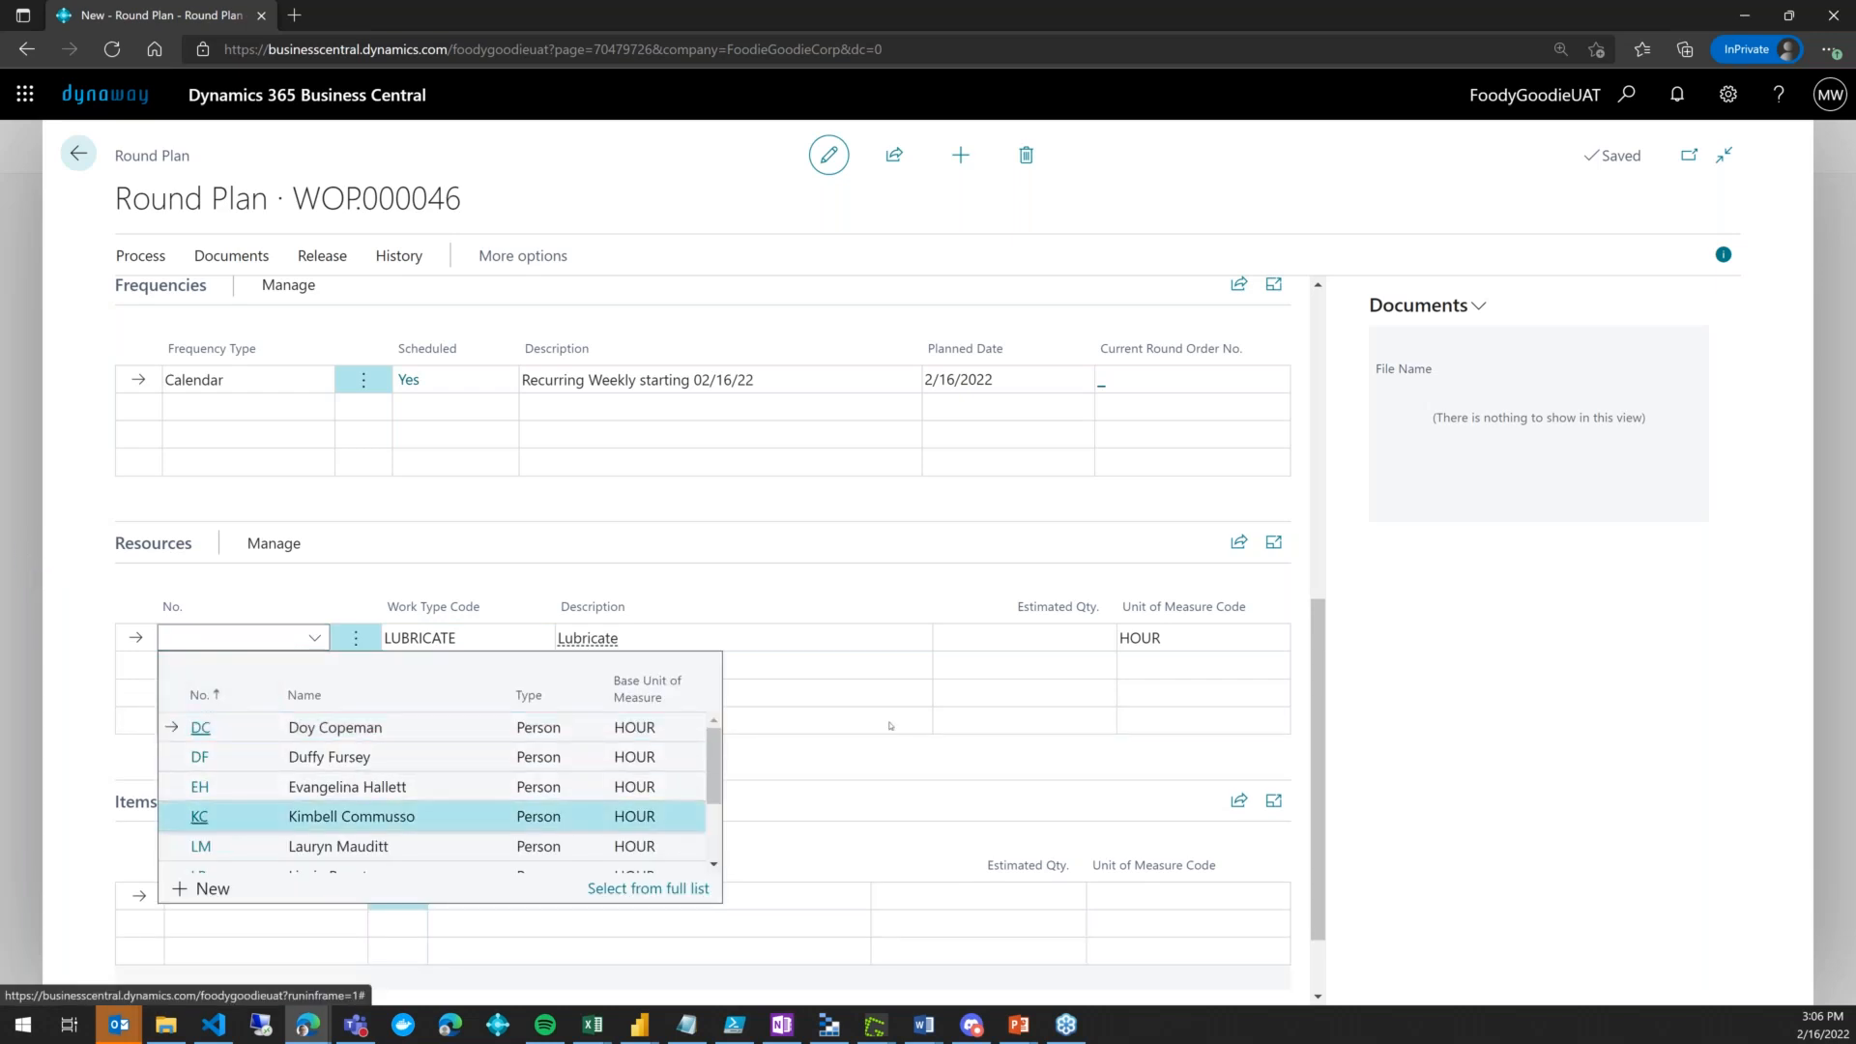
click(985, 645)
text(2)
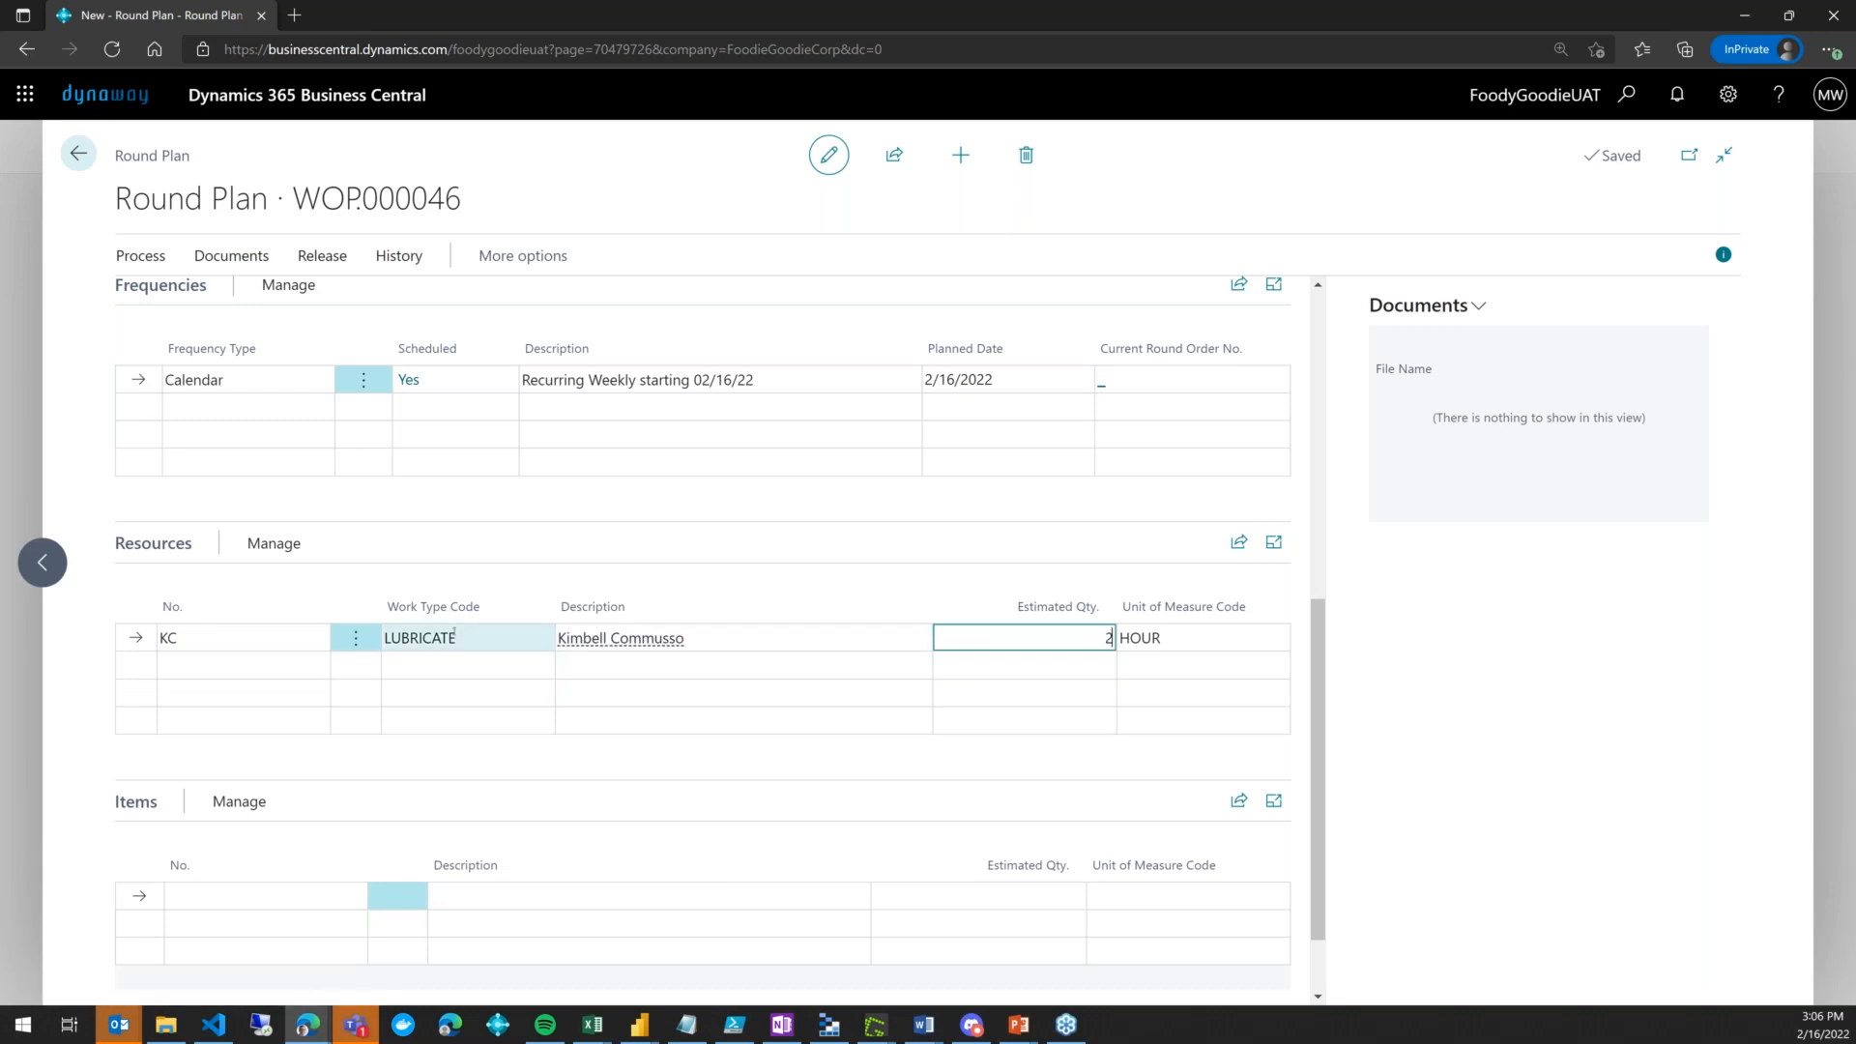
click(70, 677)
Add item 1001 Lubrication Oil to the round plan's items with an estimated quantity of 1 L
scroll(463, 674, down, 1)
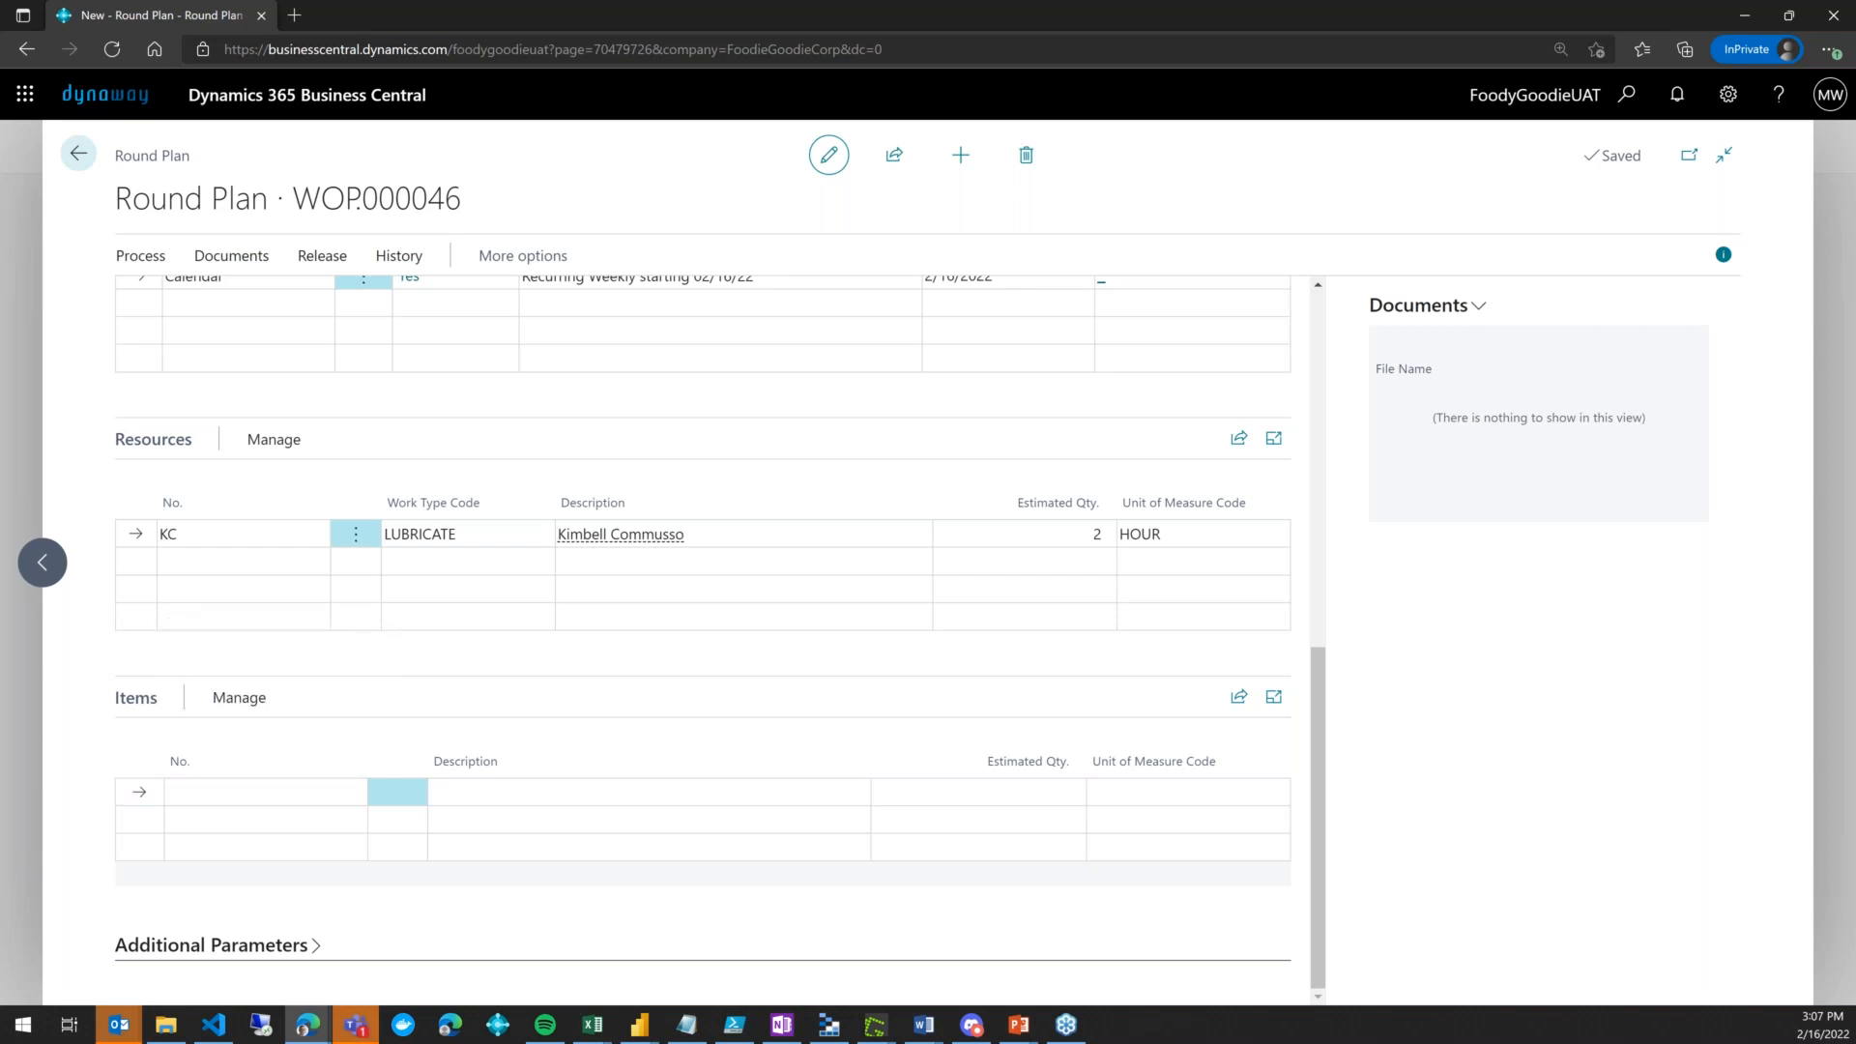
click(303, 798)
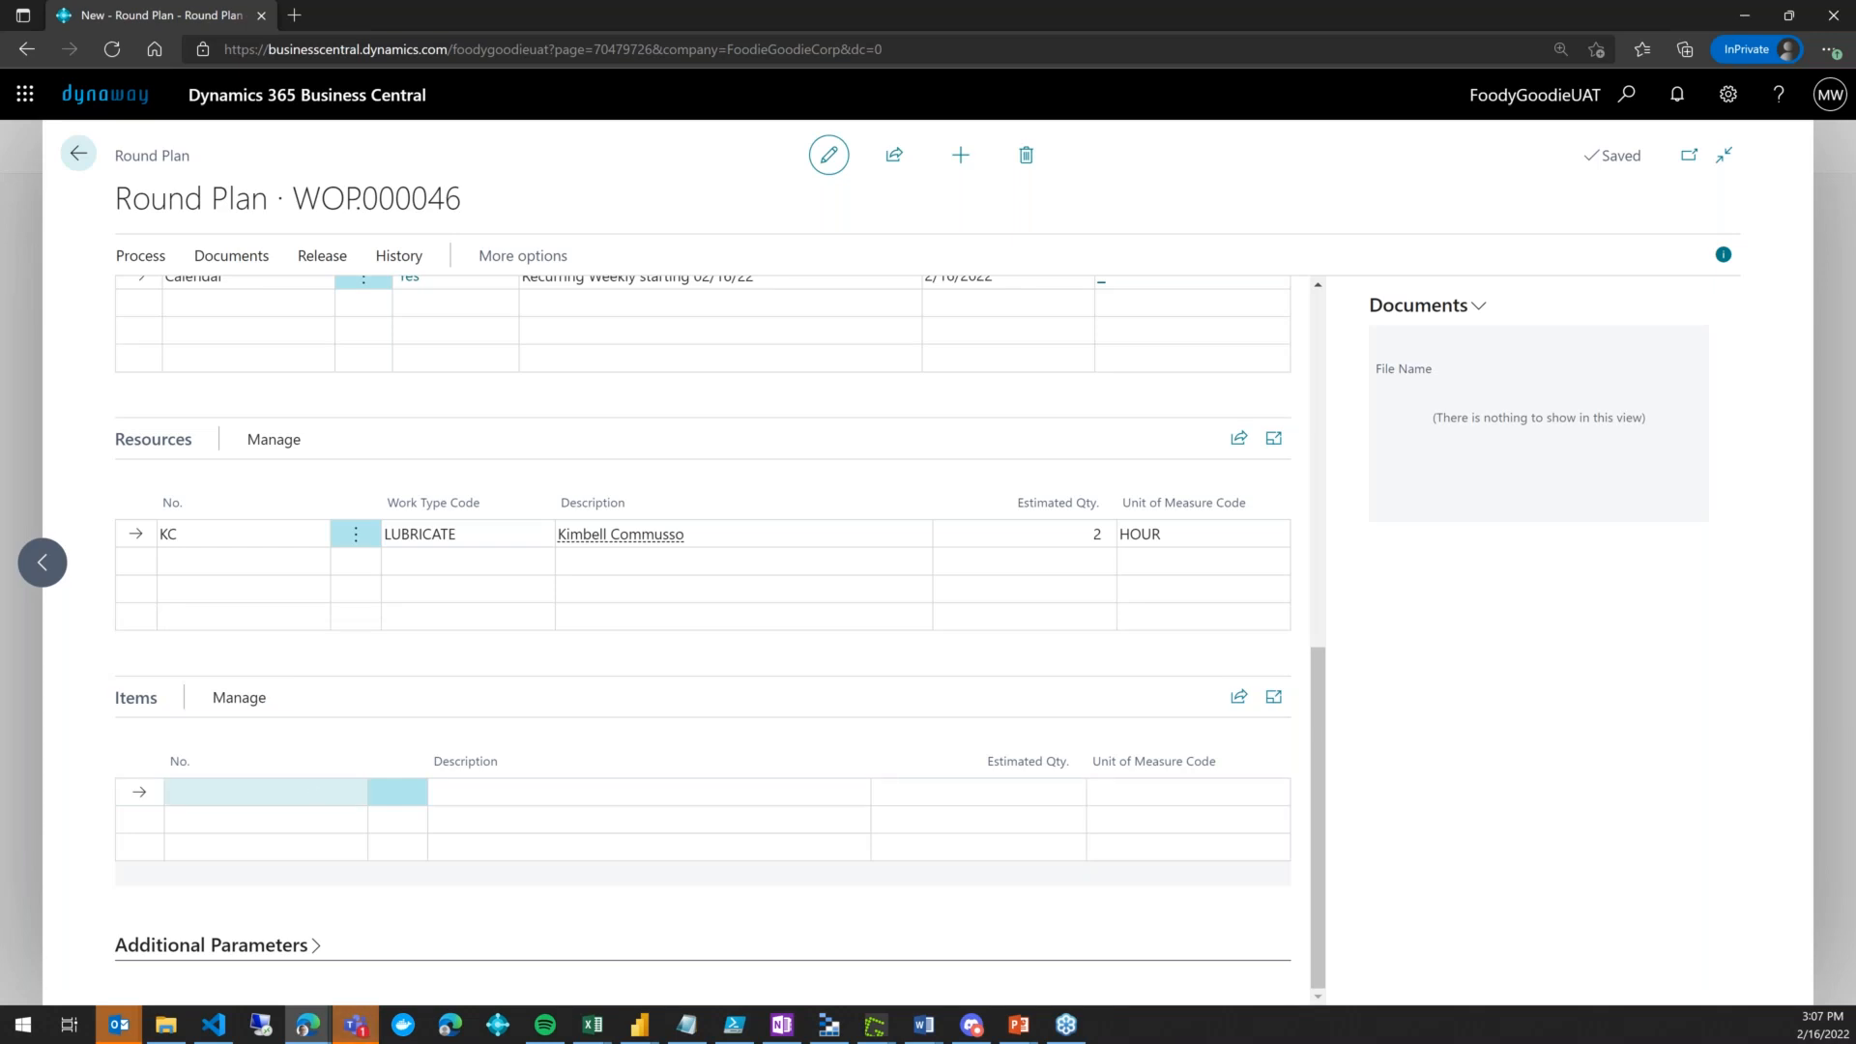
click(315, 793)
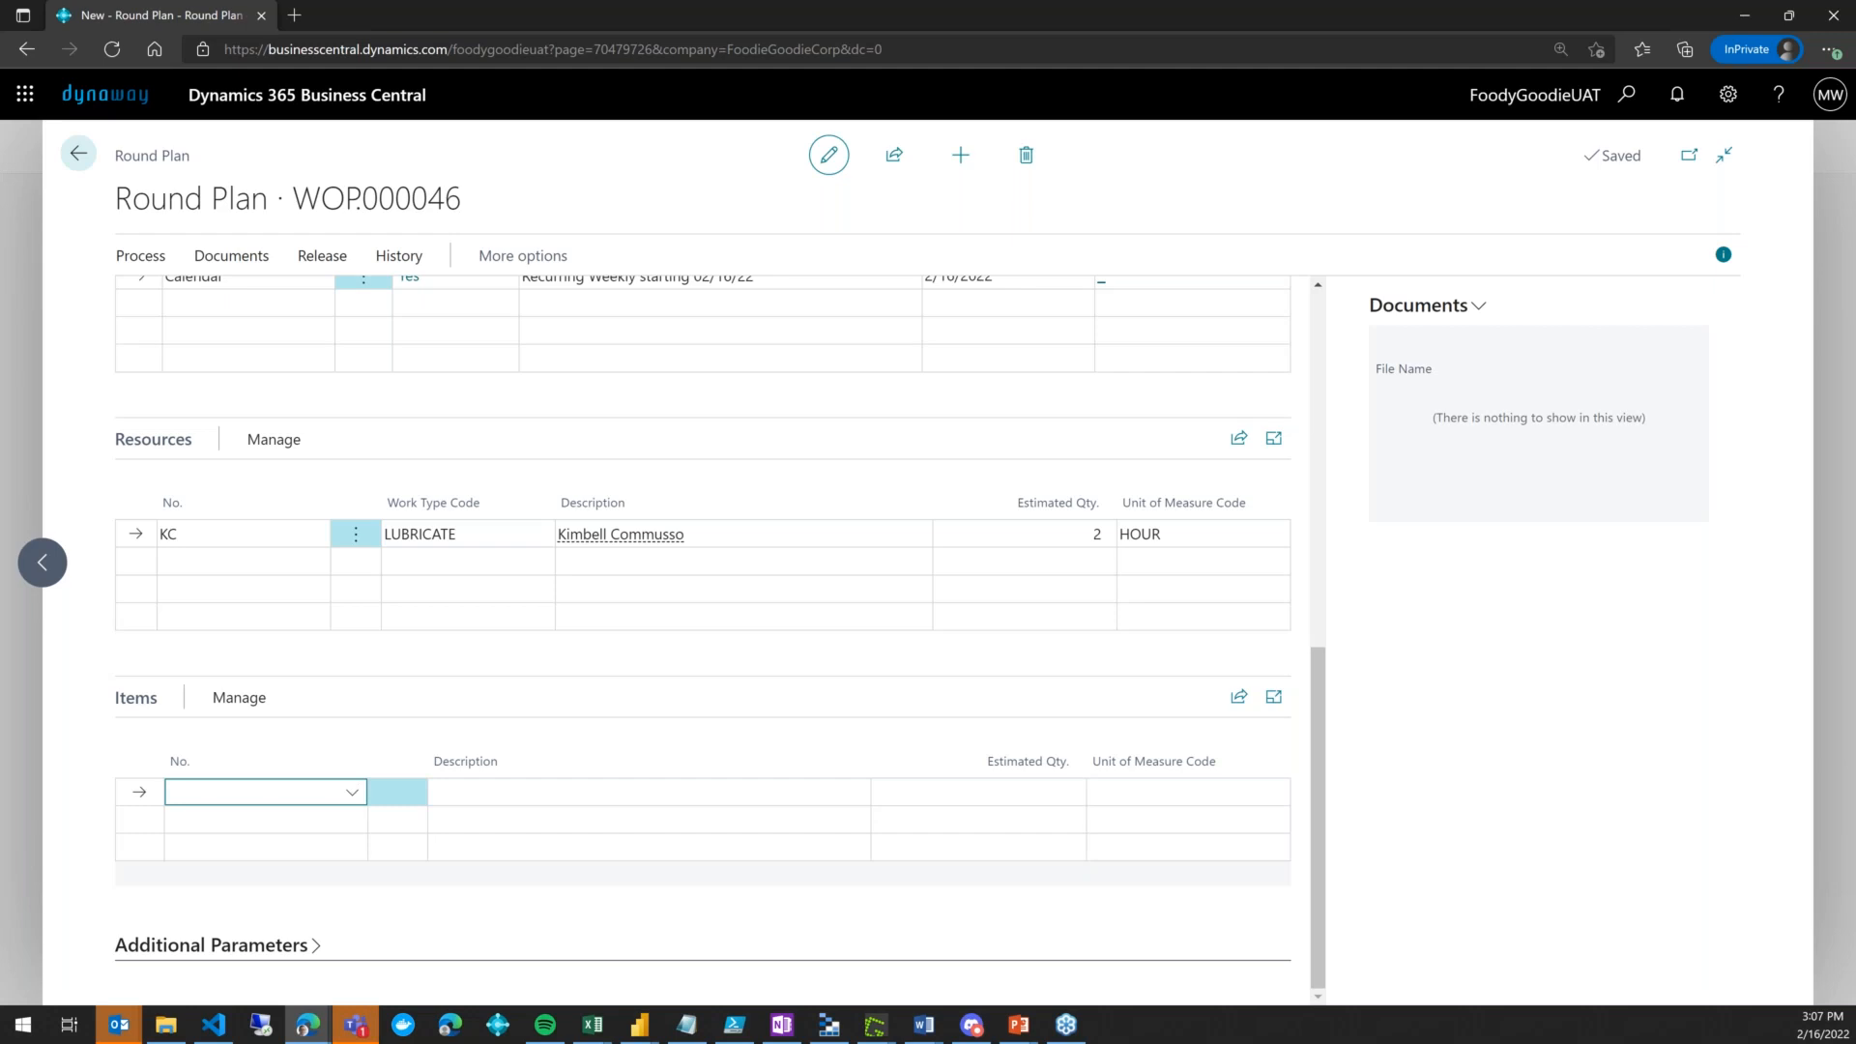
click(353, 793)
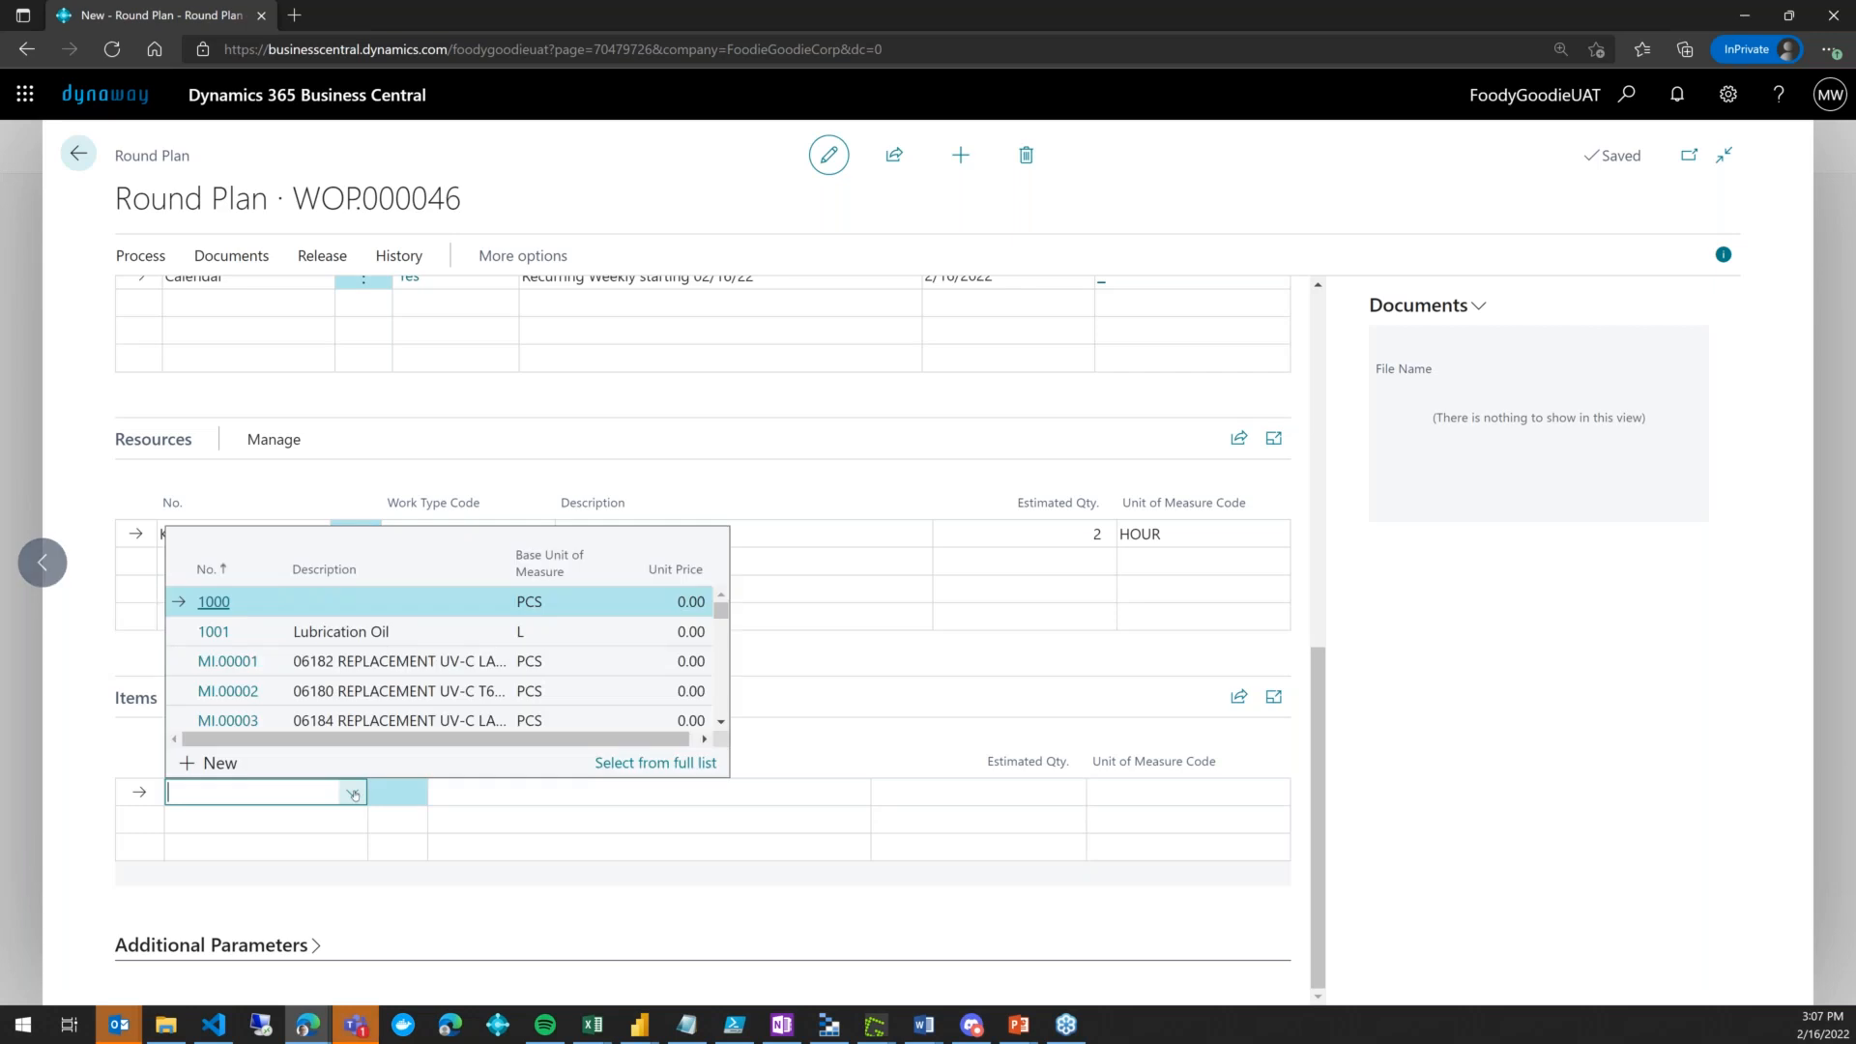
click(382, 633)
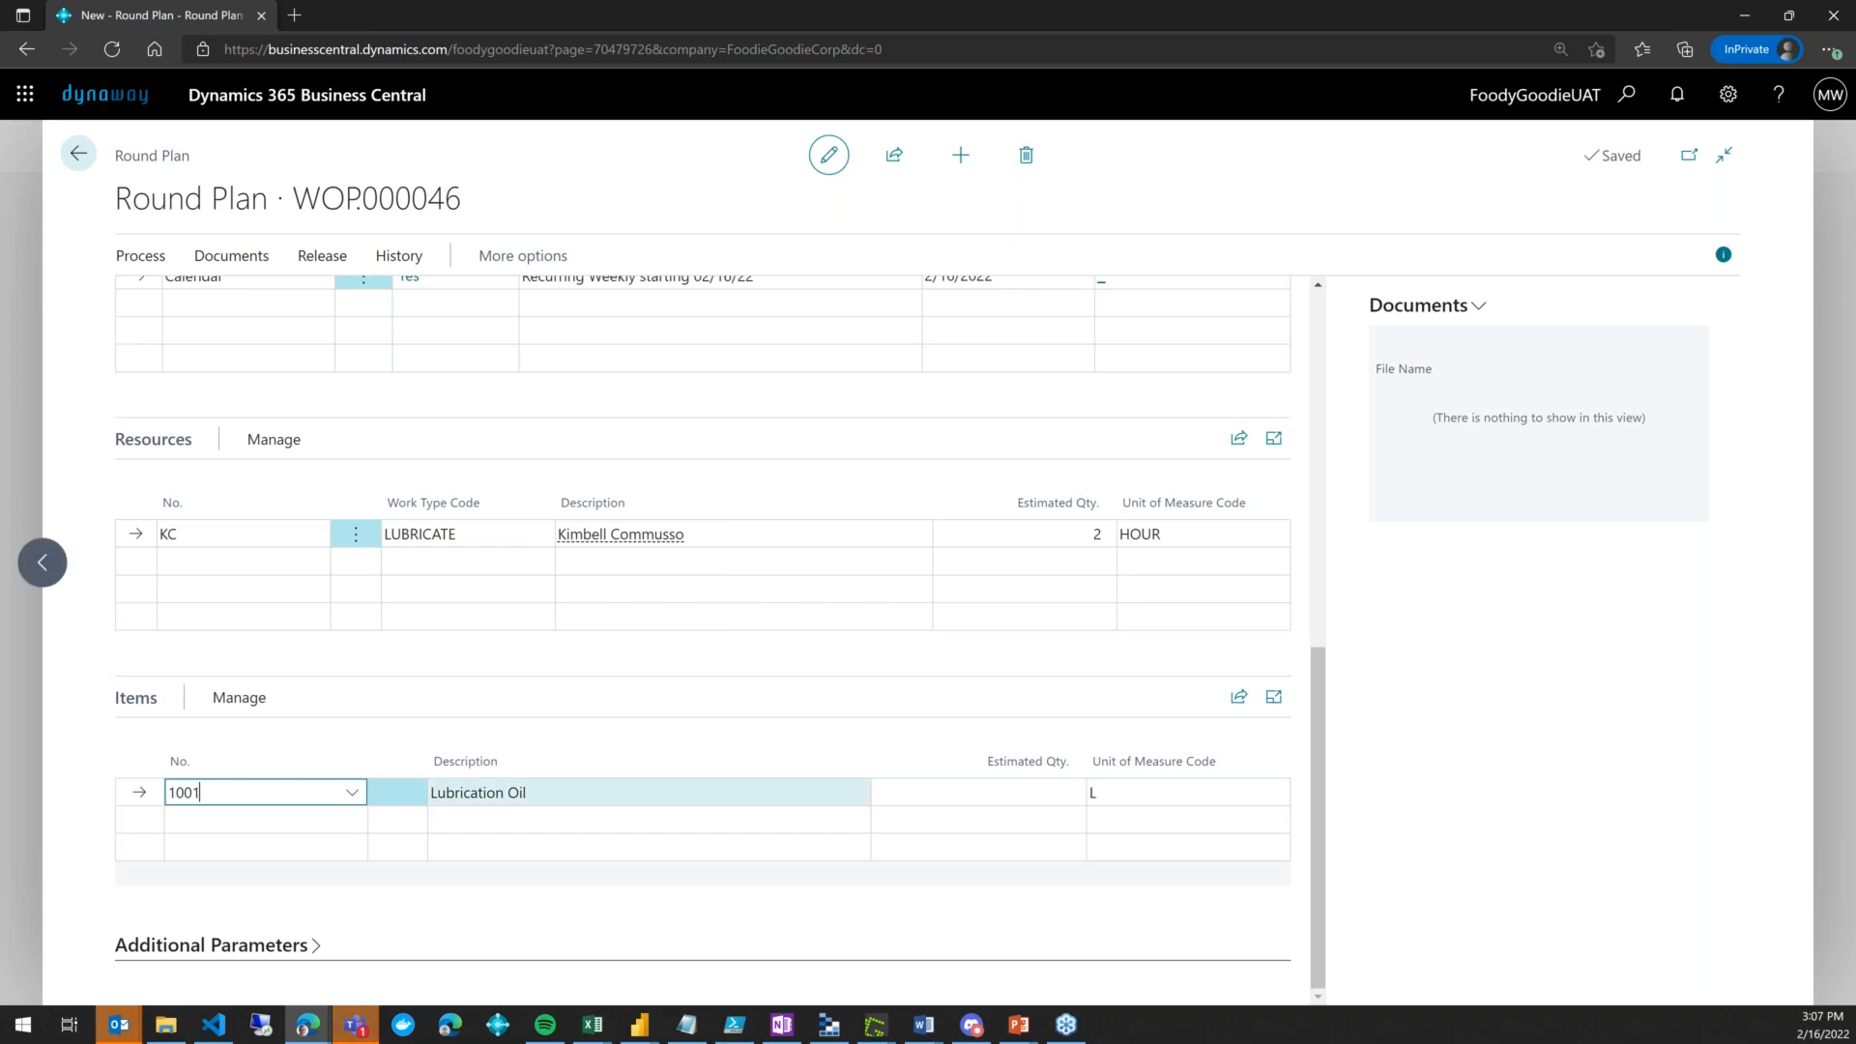
click(935, 793)
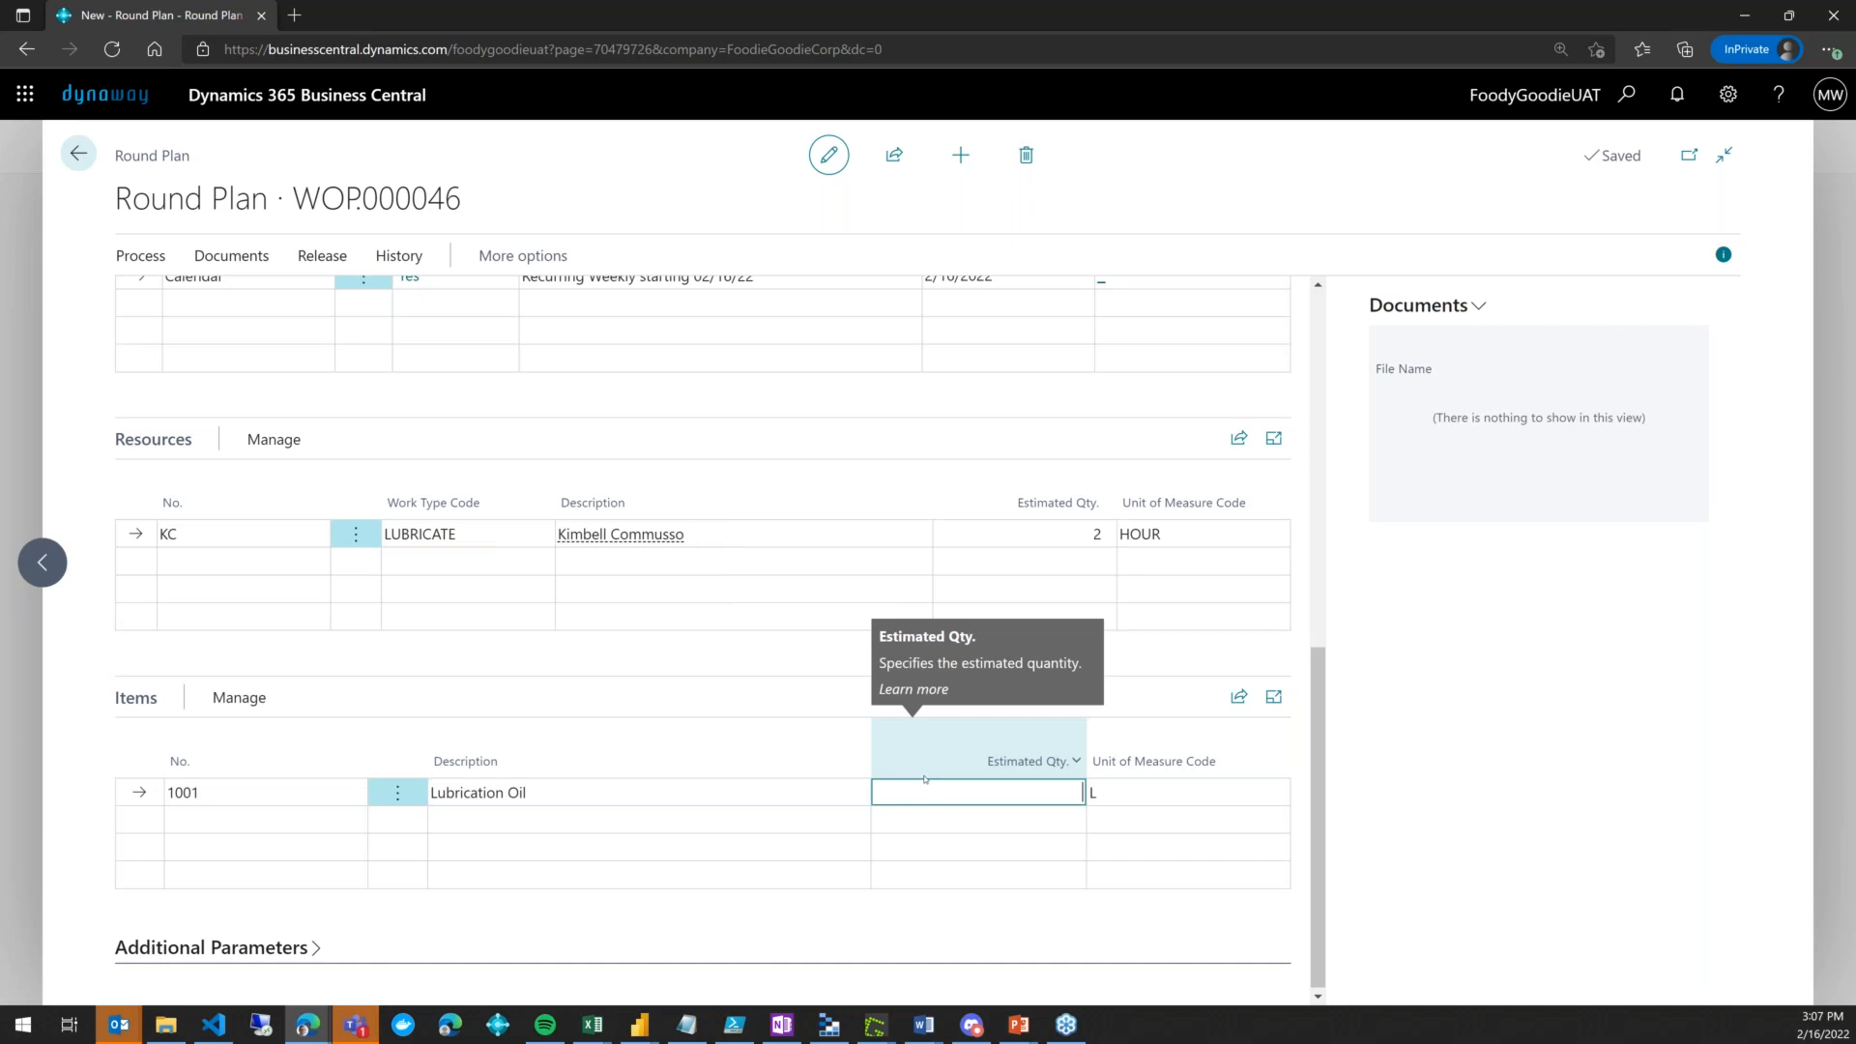
text(1)
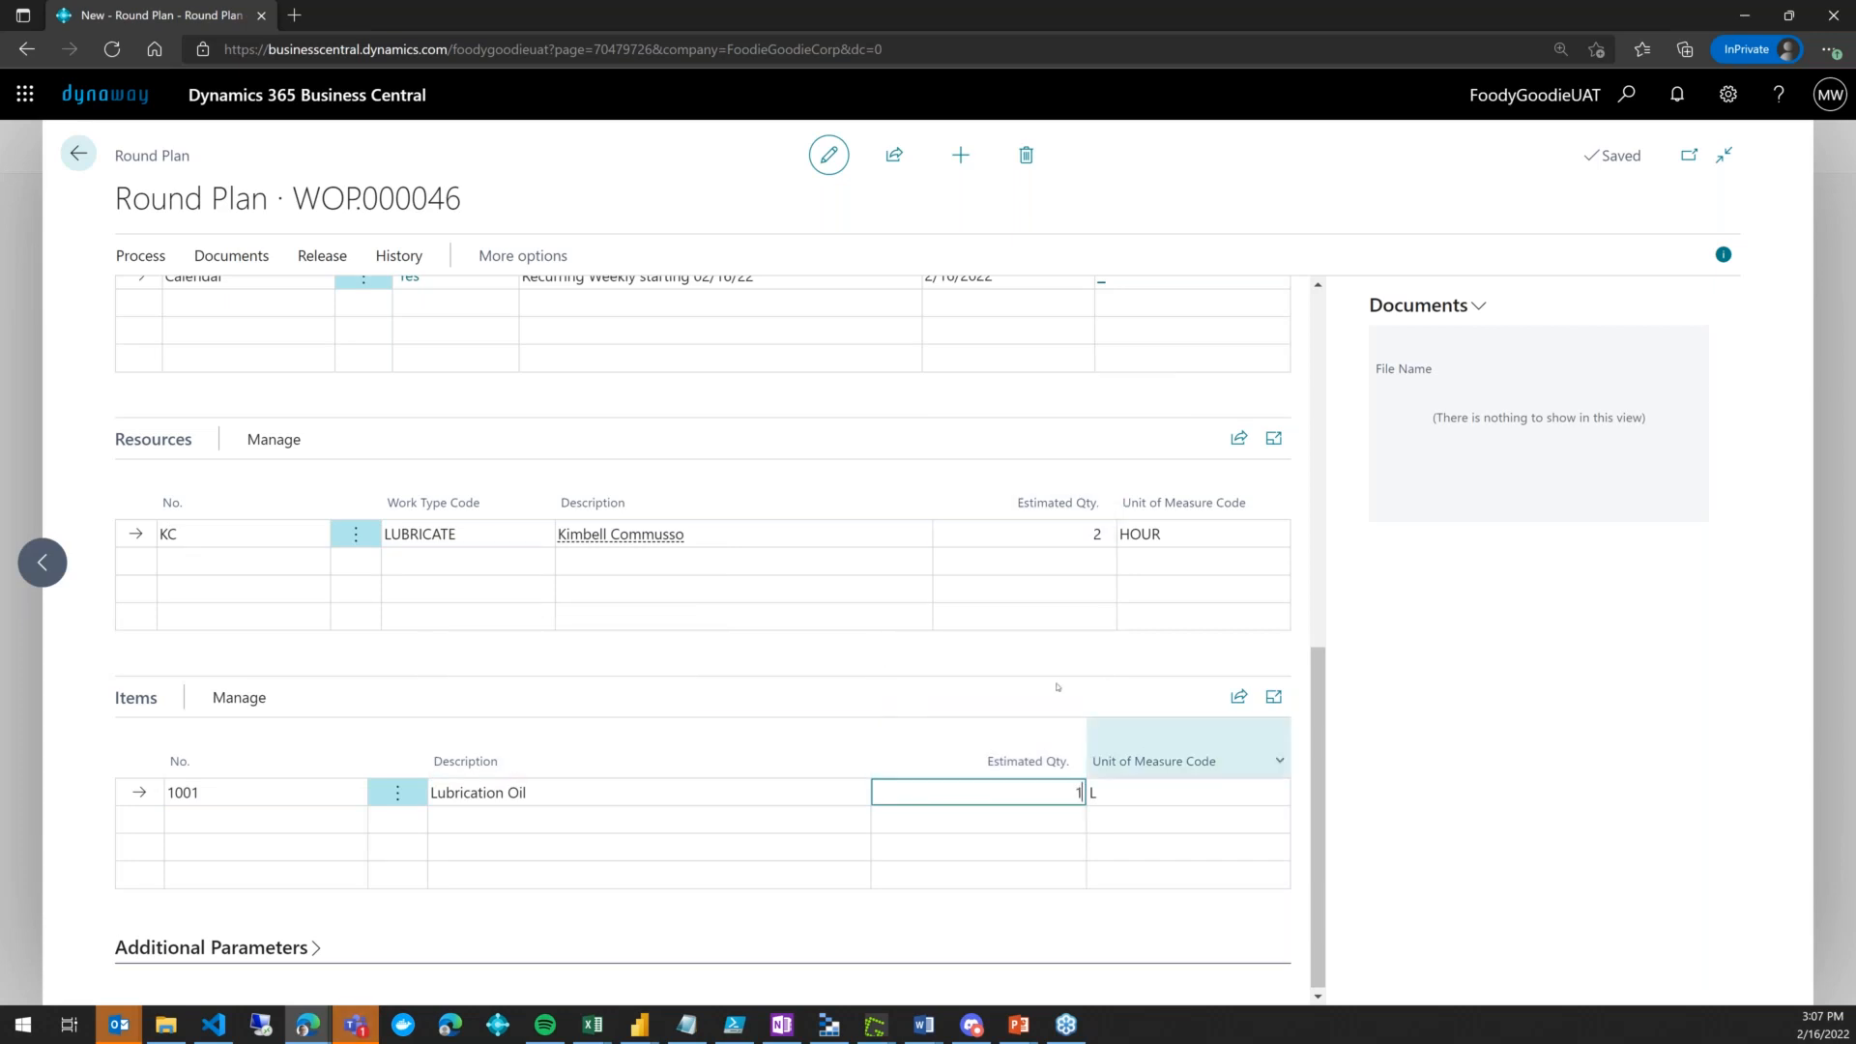
Set the round plan's Location Code to WORK H1
scroll(1021, 615, up, 1)
scroll(1022, 616, up, 4)
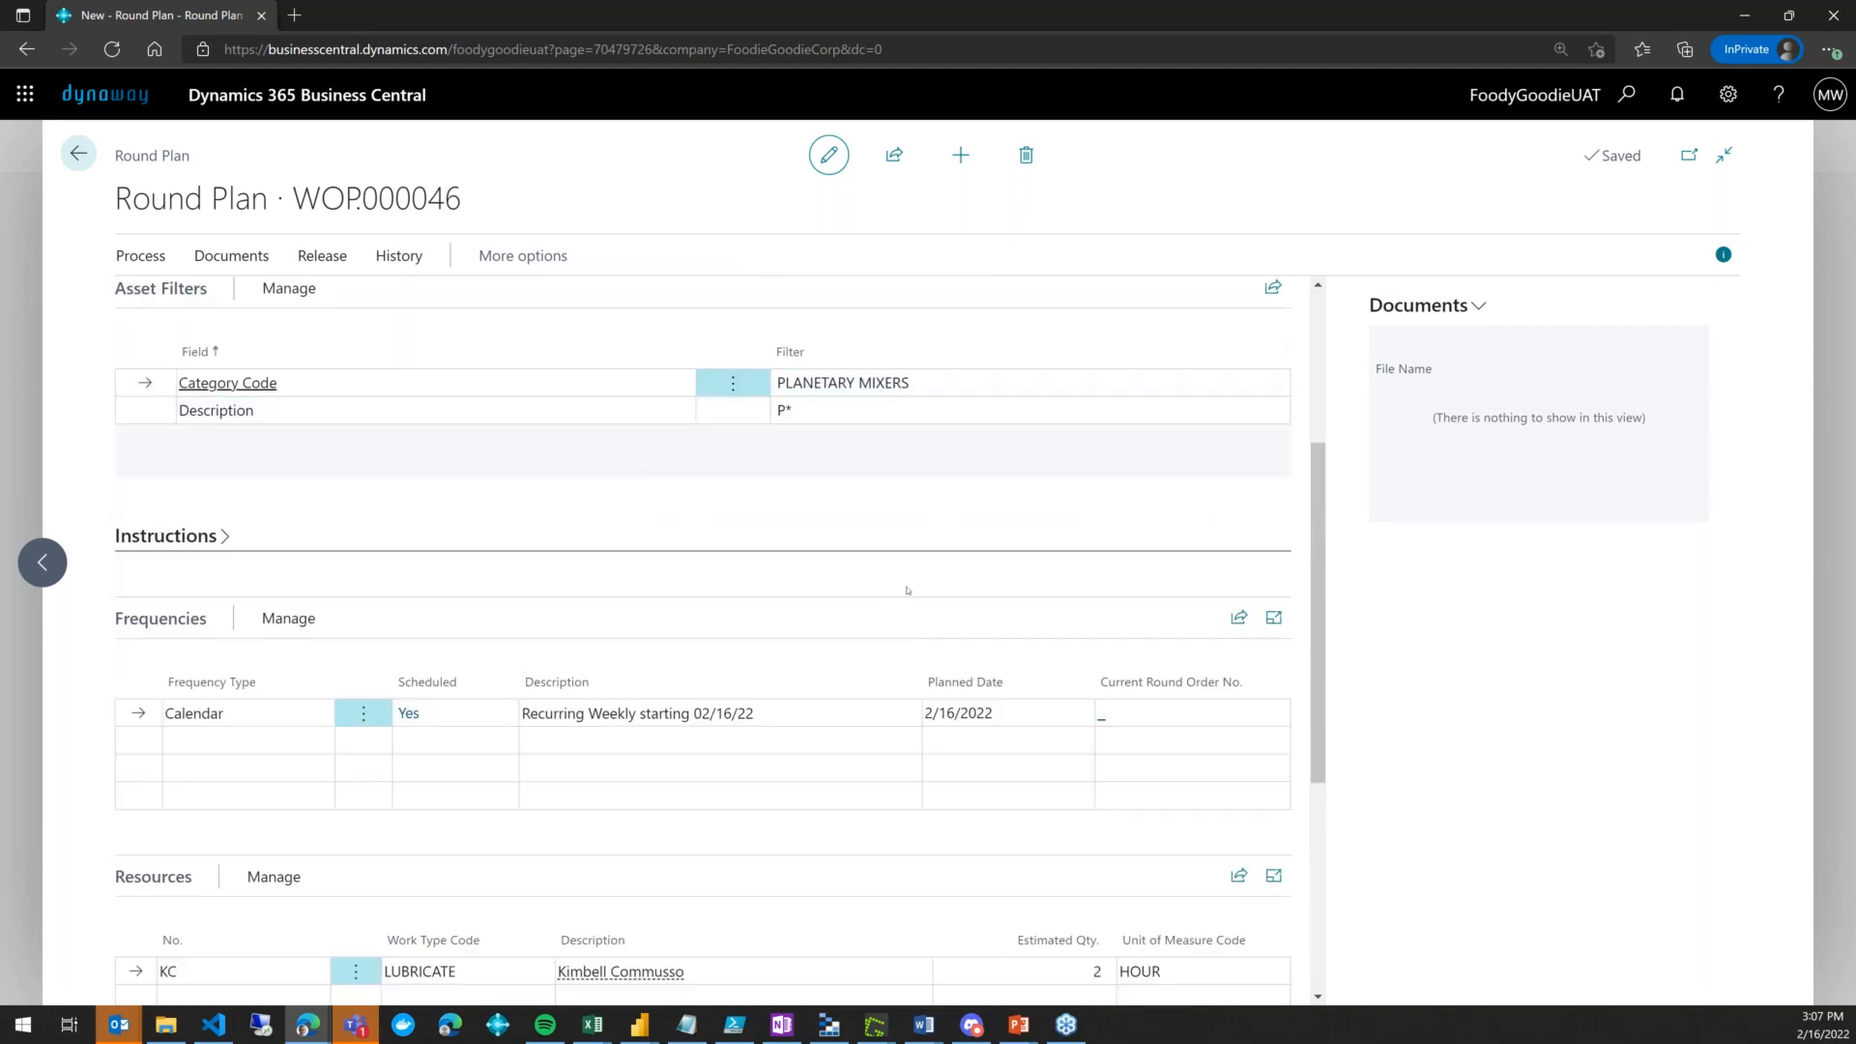
scroll(907, 590, down, 5)
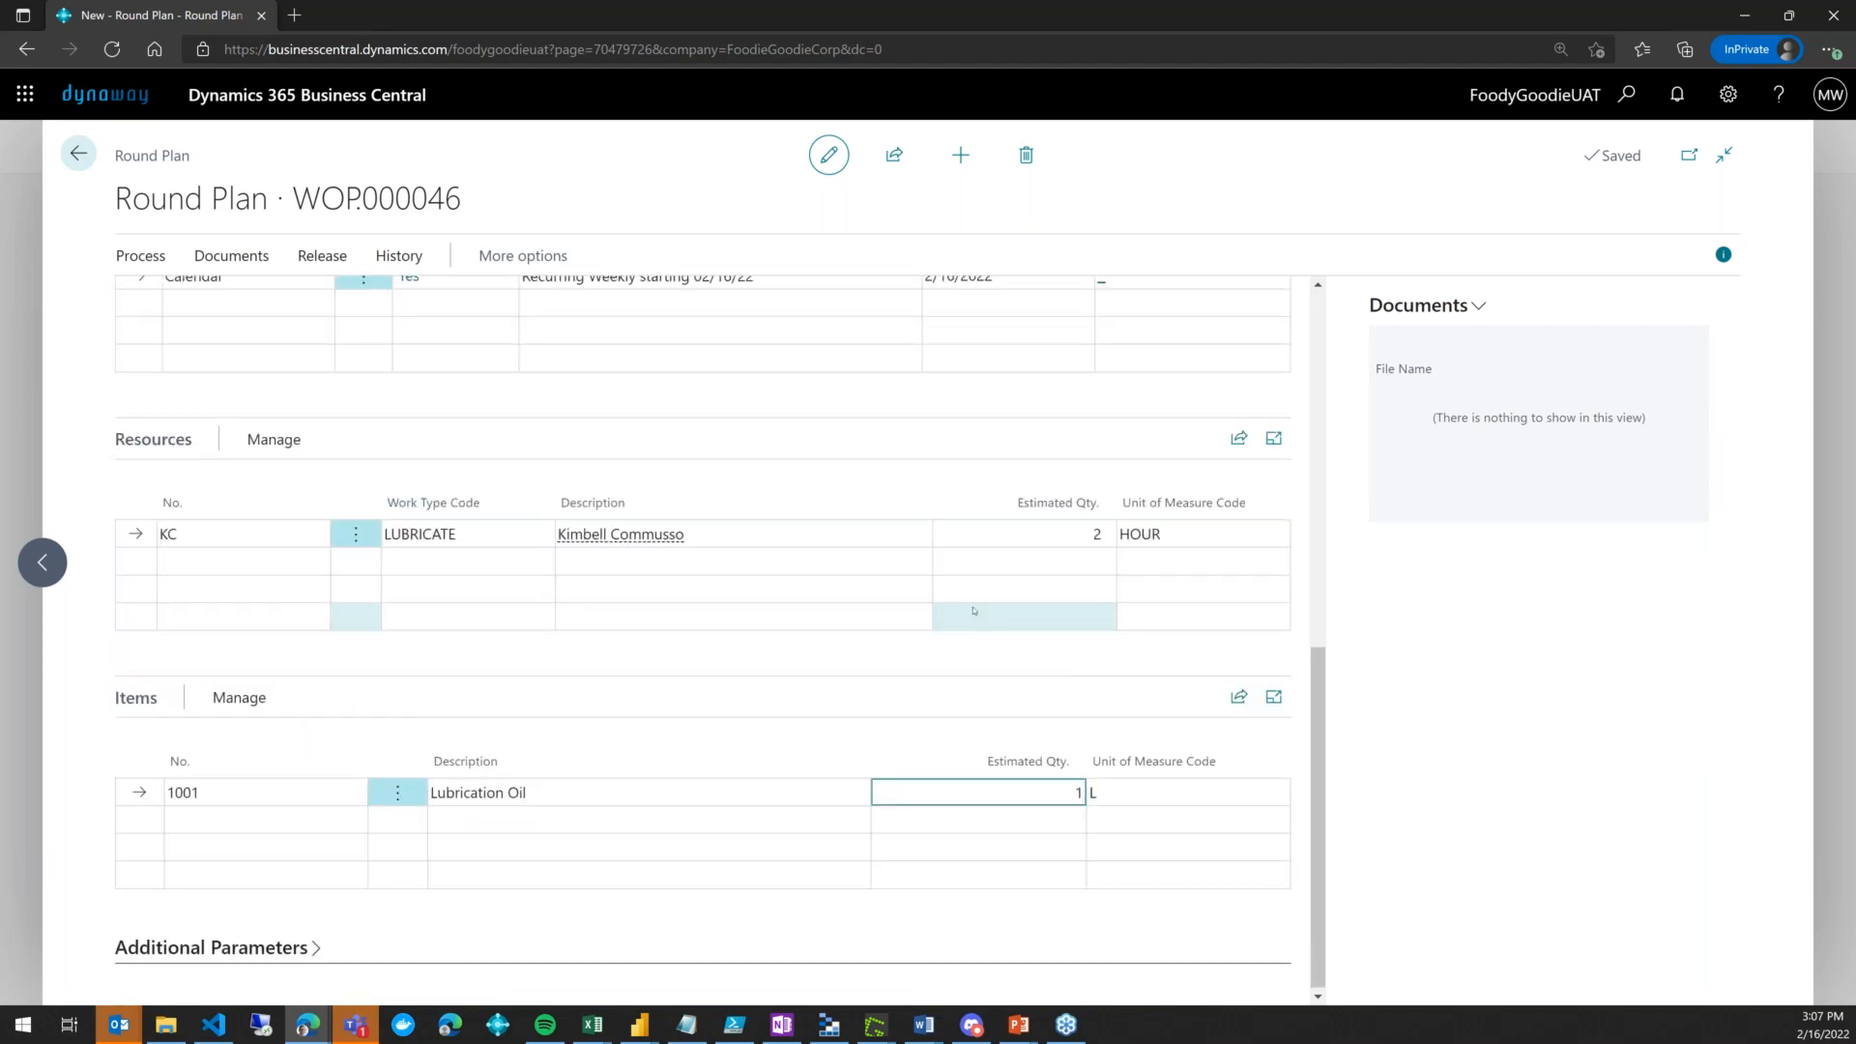
scroll(973, 610, up, 8)
scroll(973, 610, down, 8)
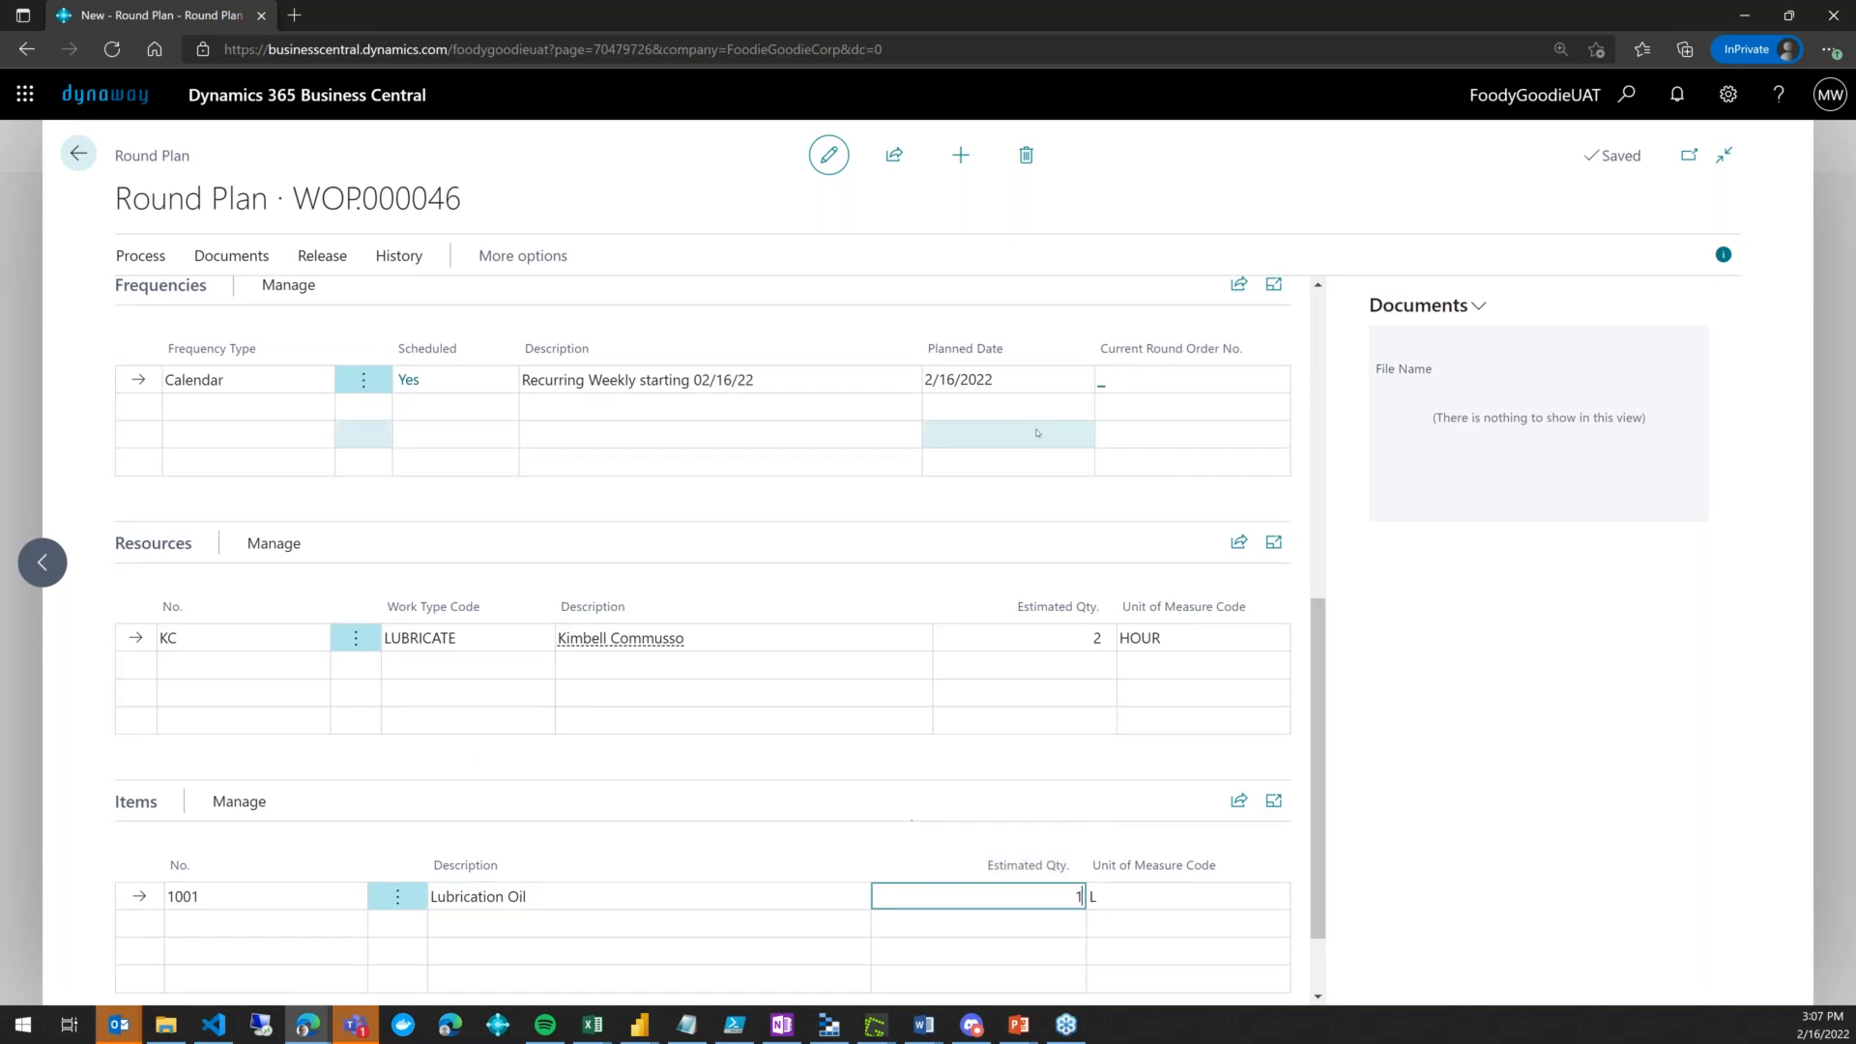
scroll(1008, 519, up, 5)
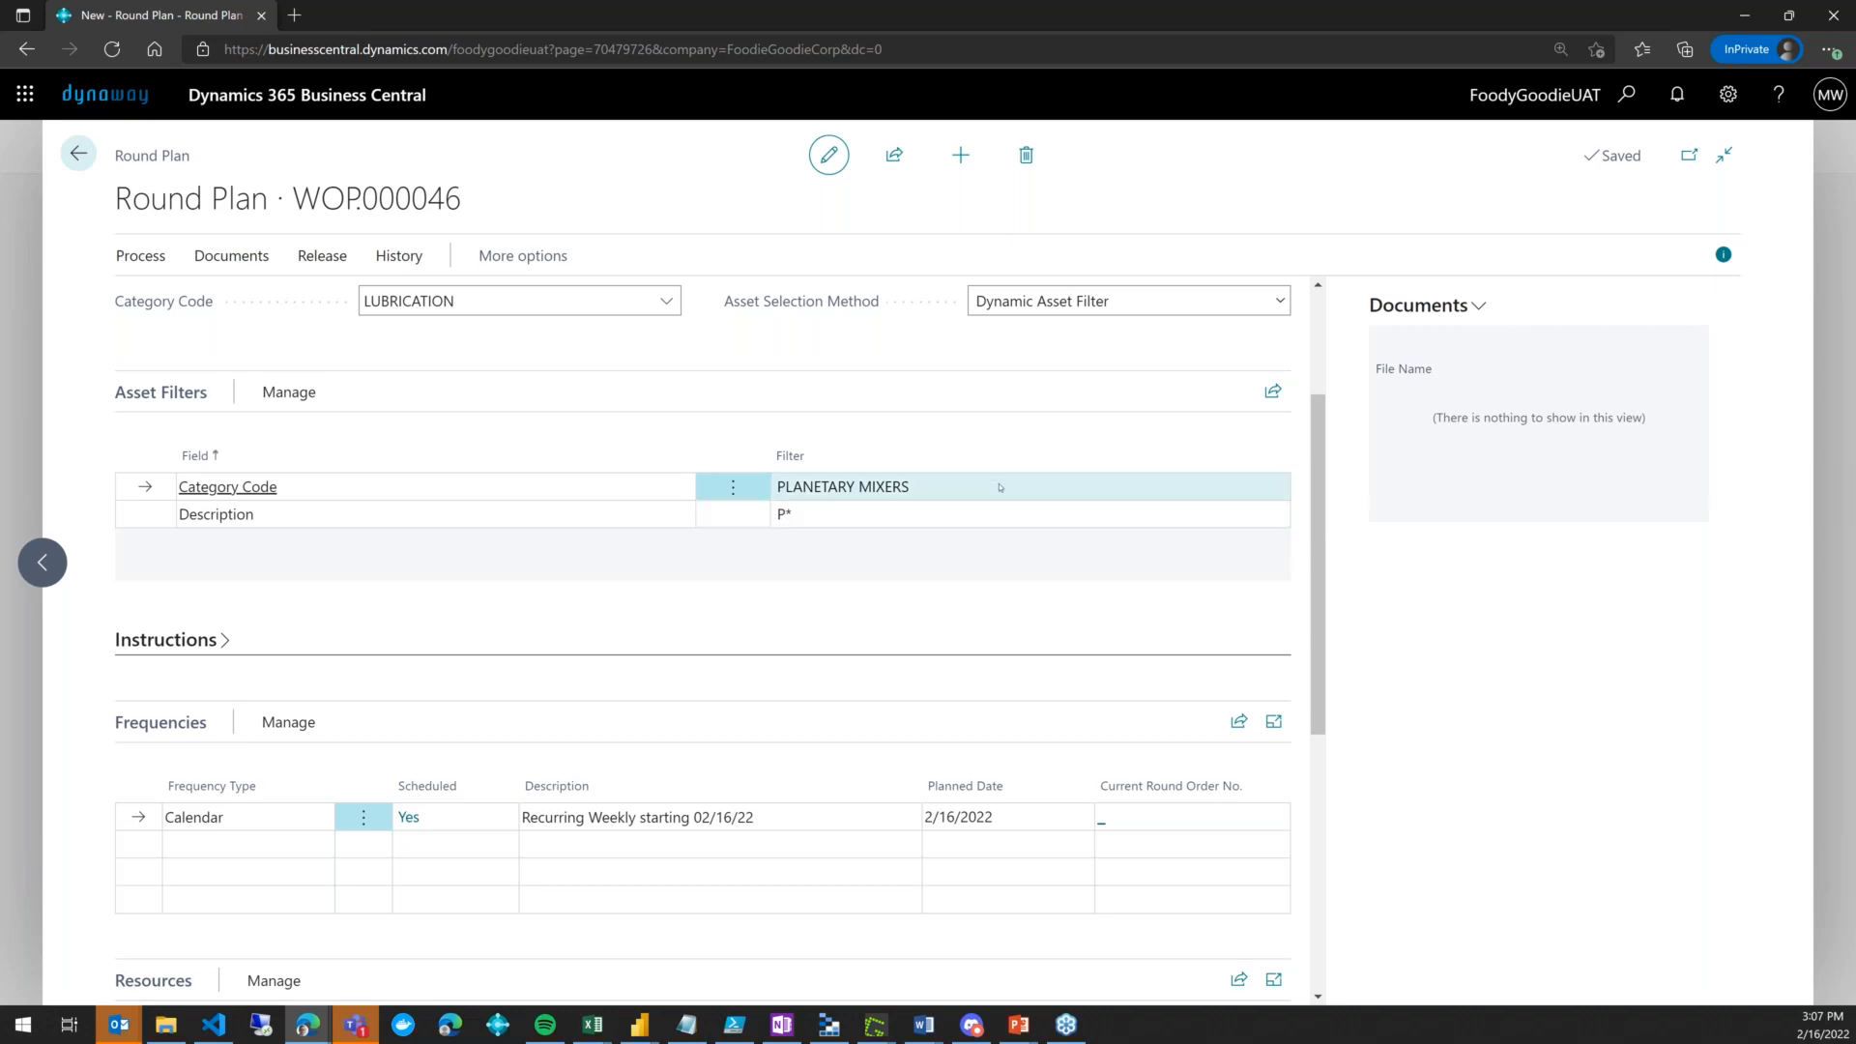
scroll(999, 486, up, 3)
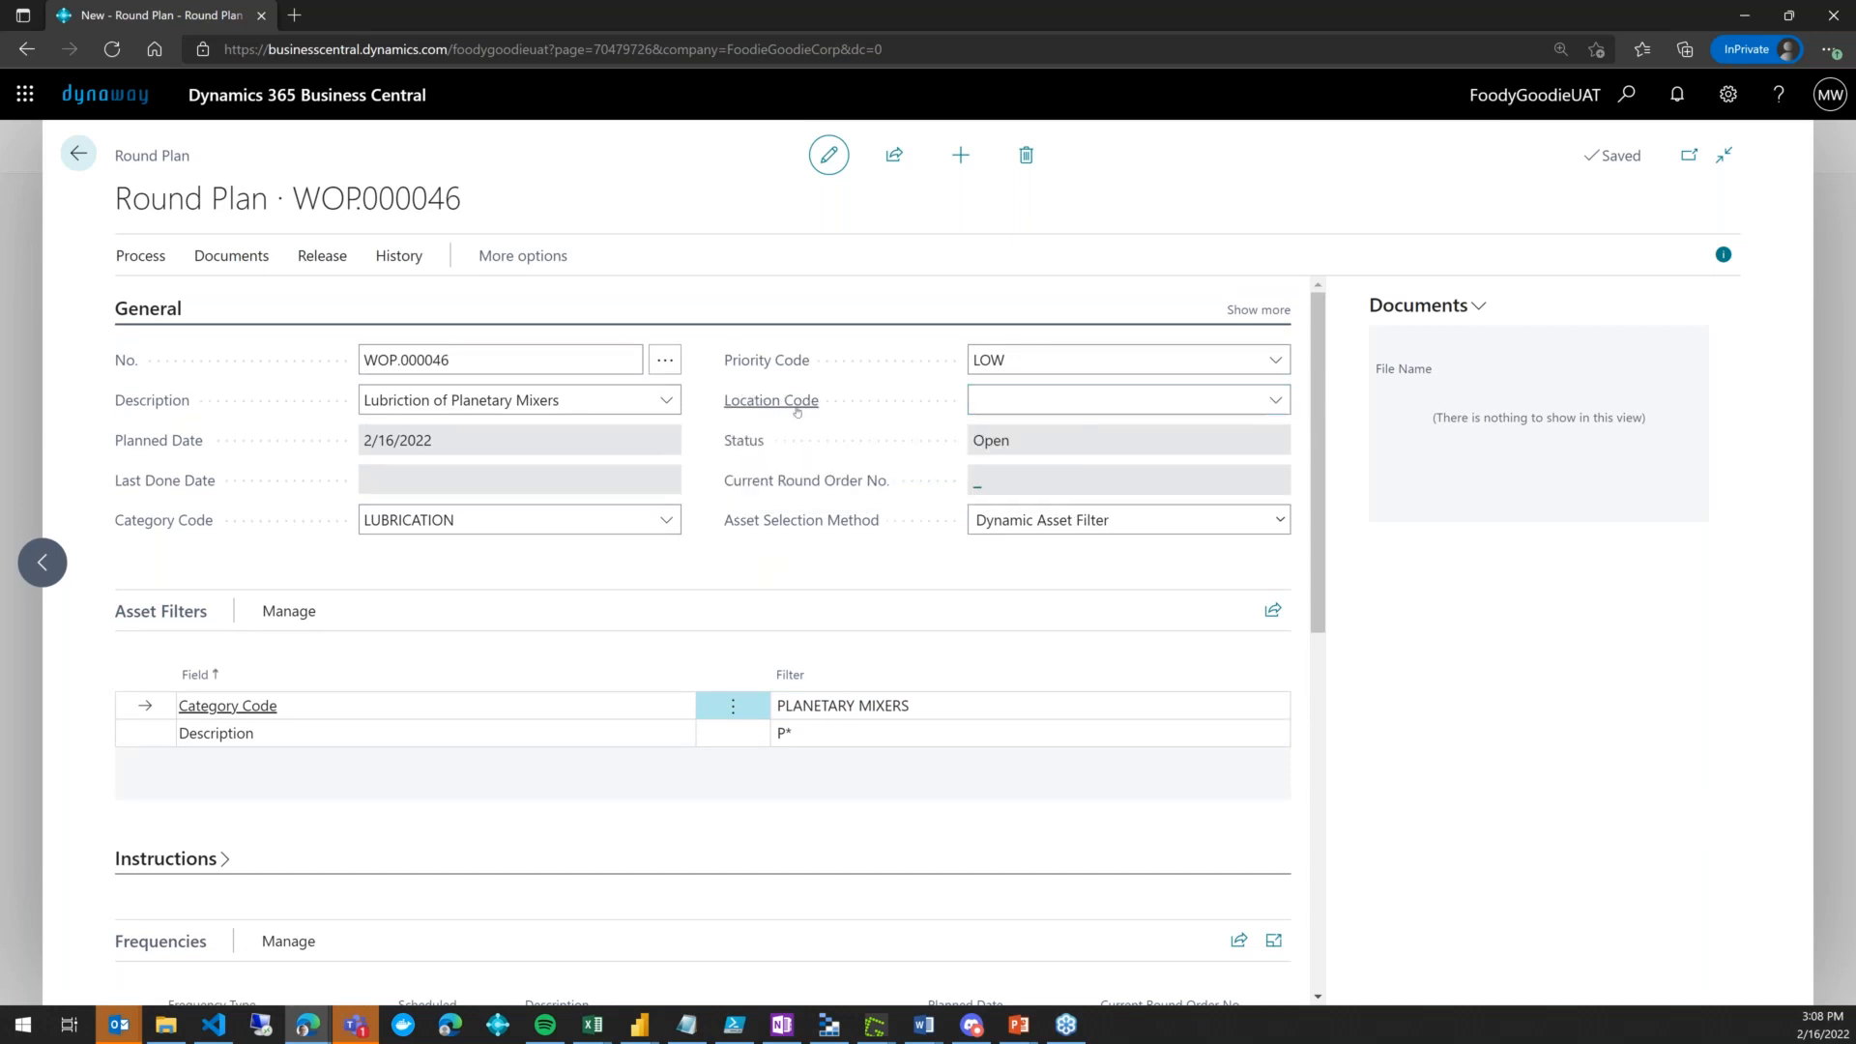
click(1275, 400)
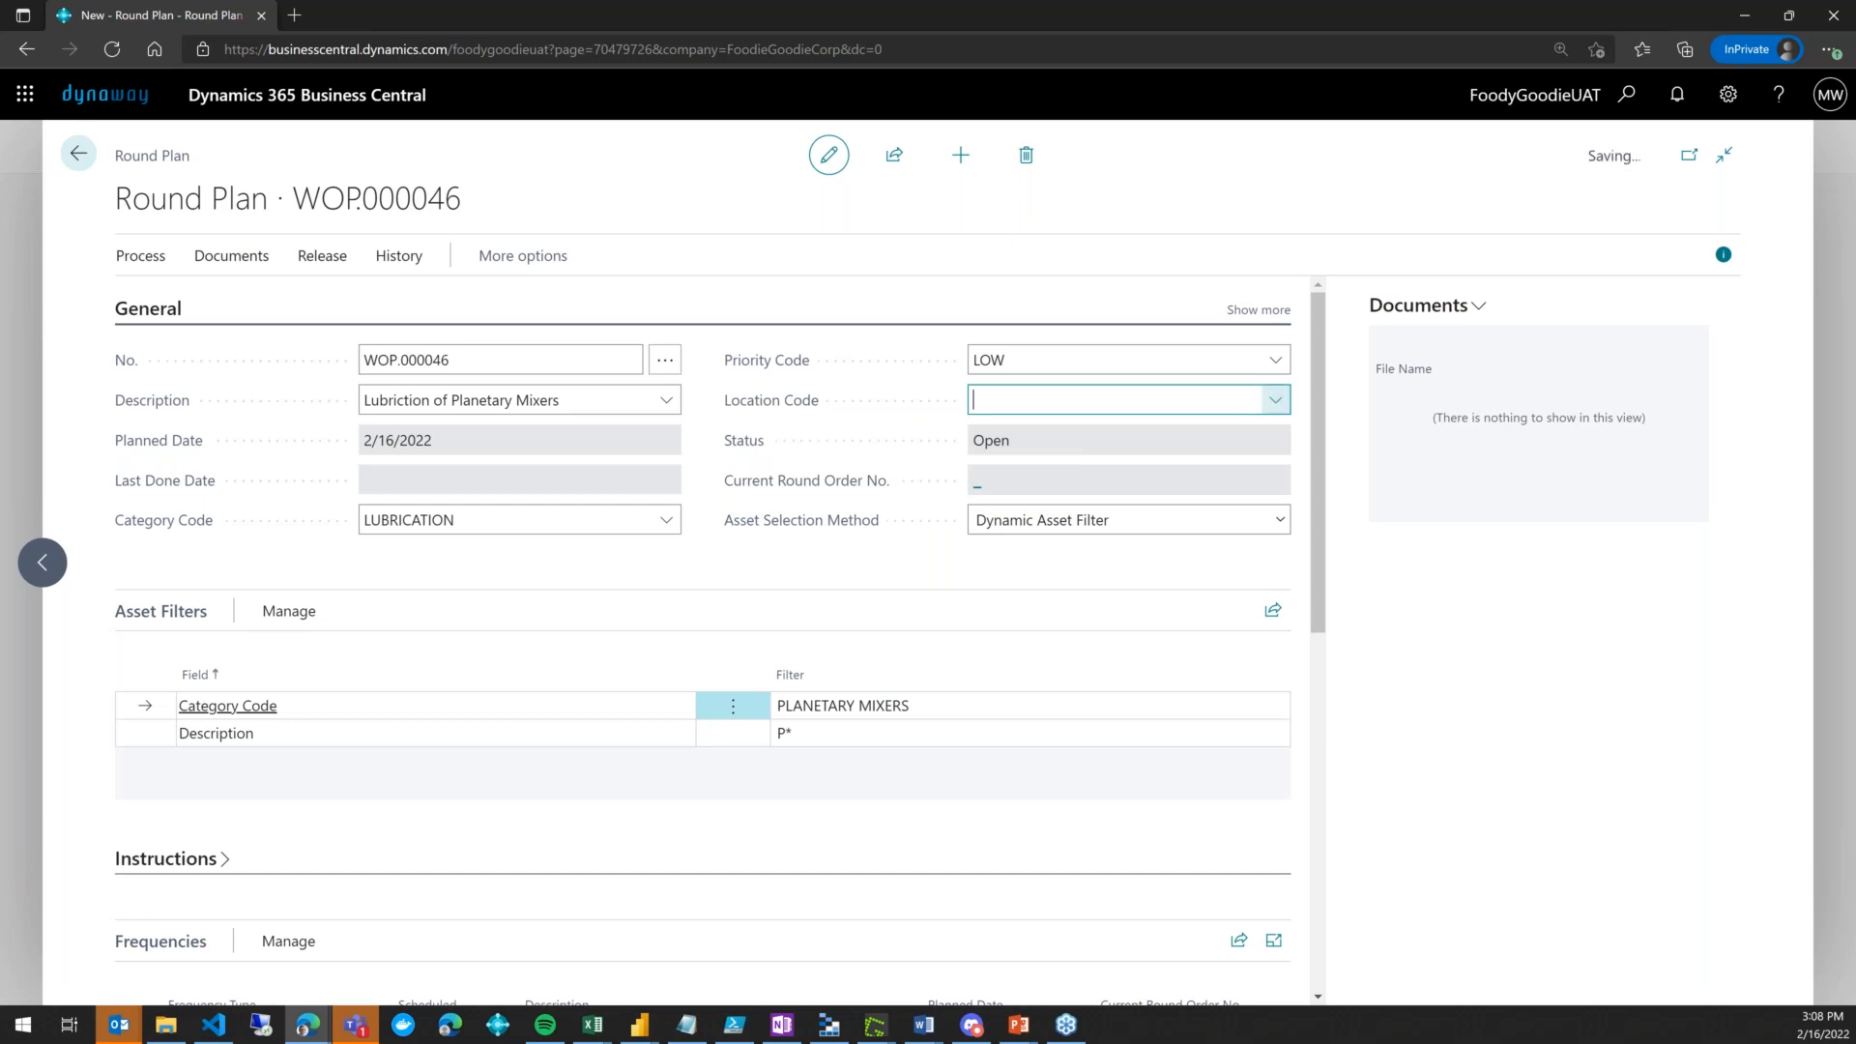
click(1067, 589)
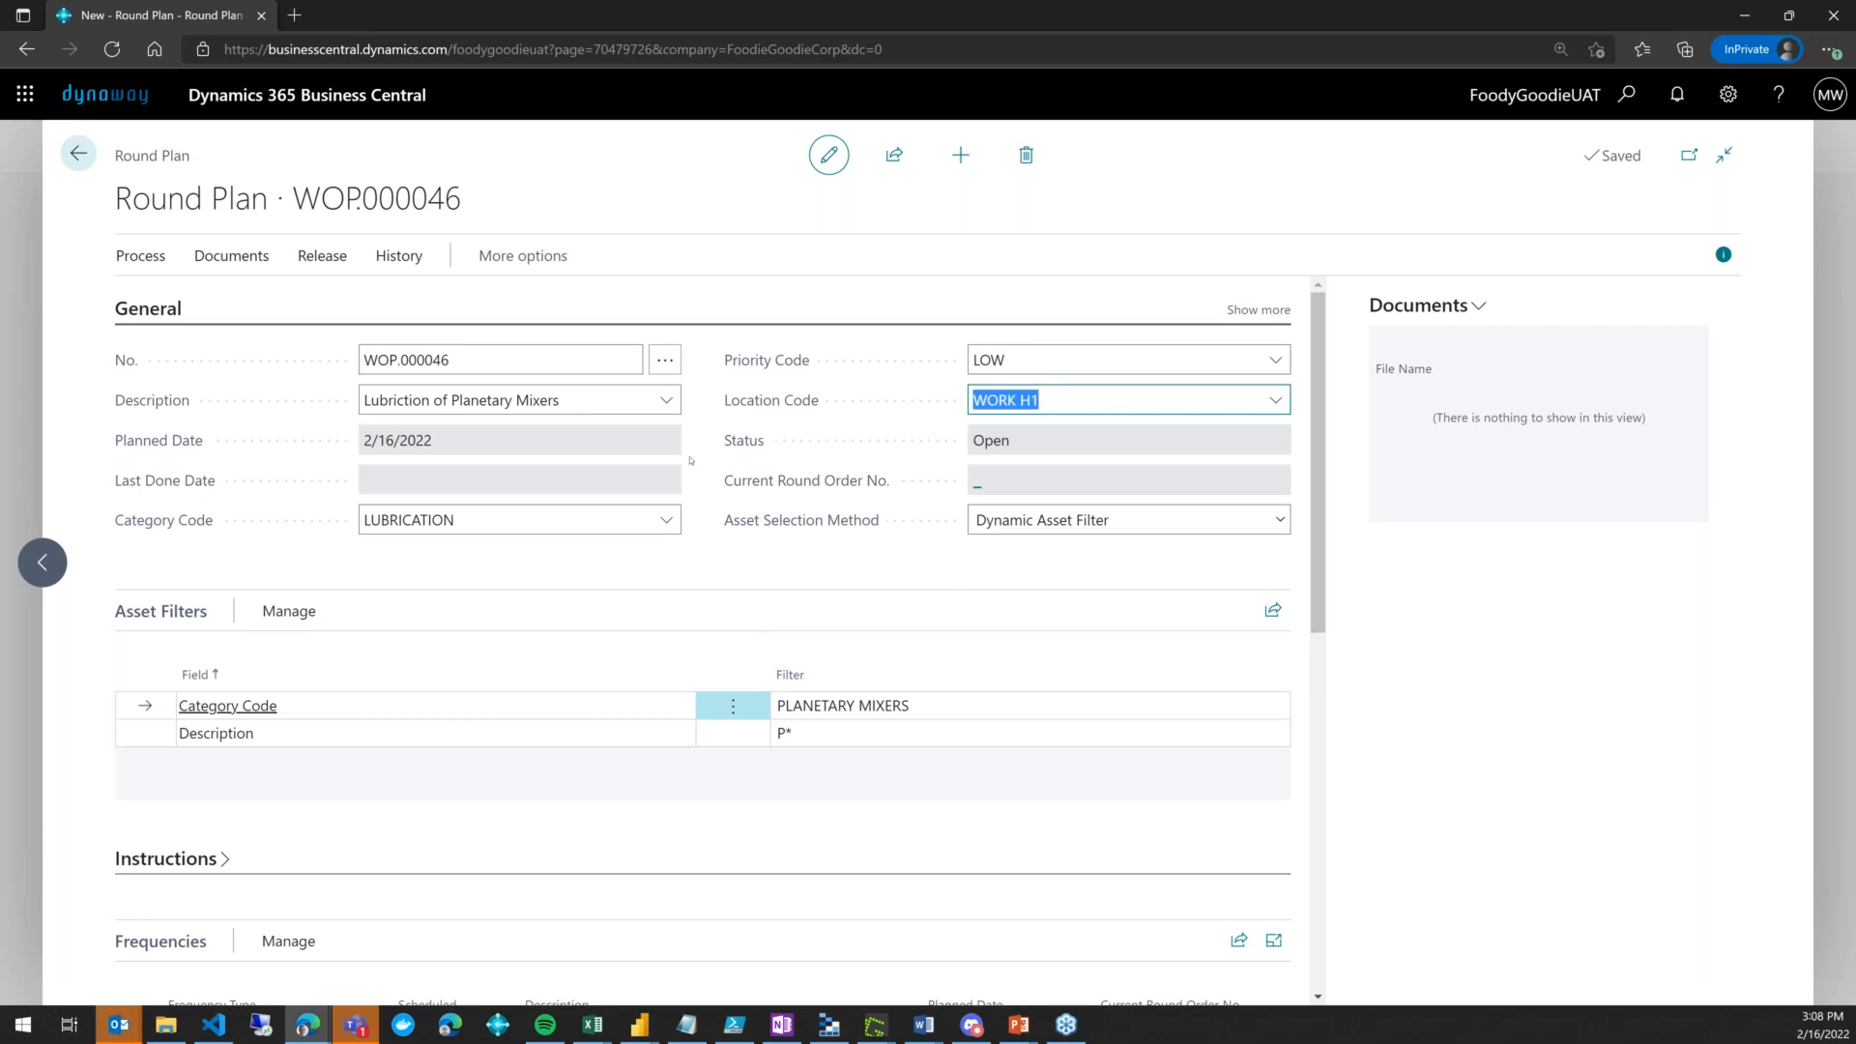
Release the round plan and review its general details, asset filters, frequencies and resources
click(321, 255)
click(159, 302)
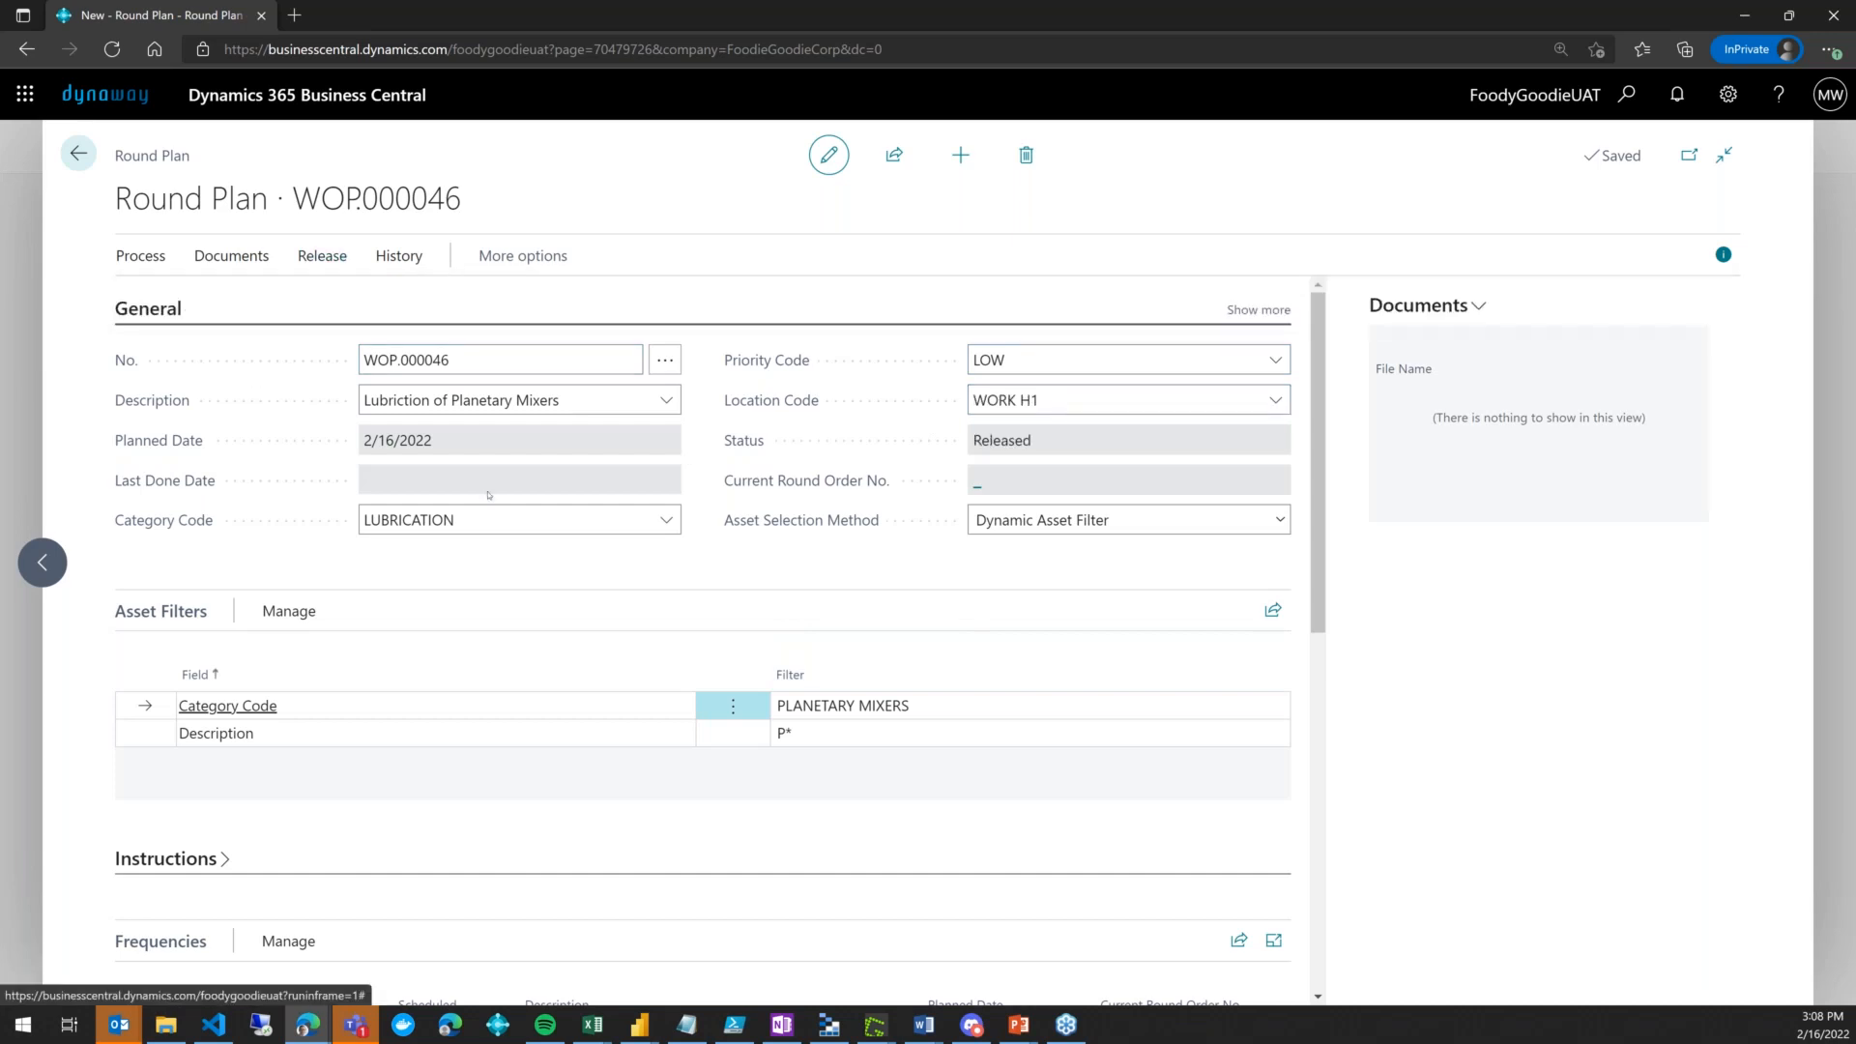
scroll(547, 507, down, 2)
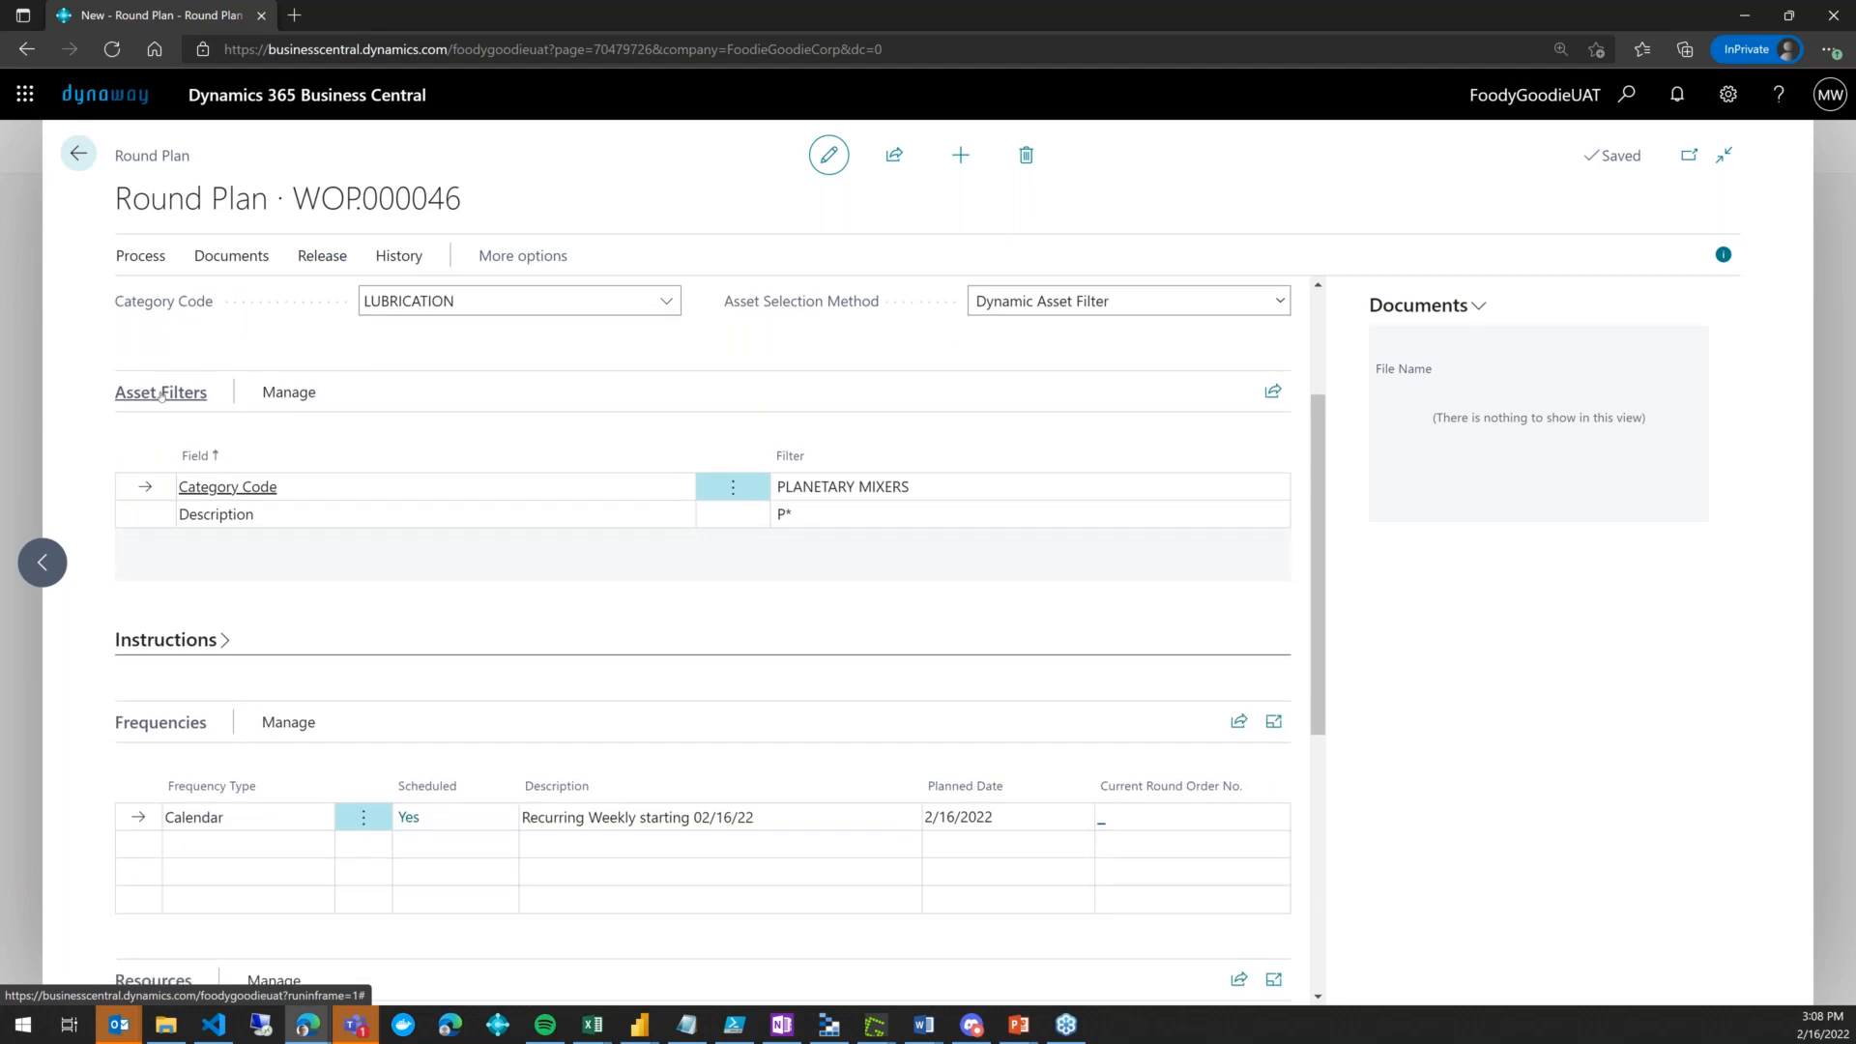
scroll(156, 402, up, 2)
mouse_move(156, 402)
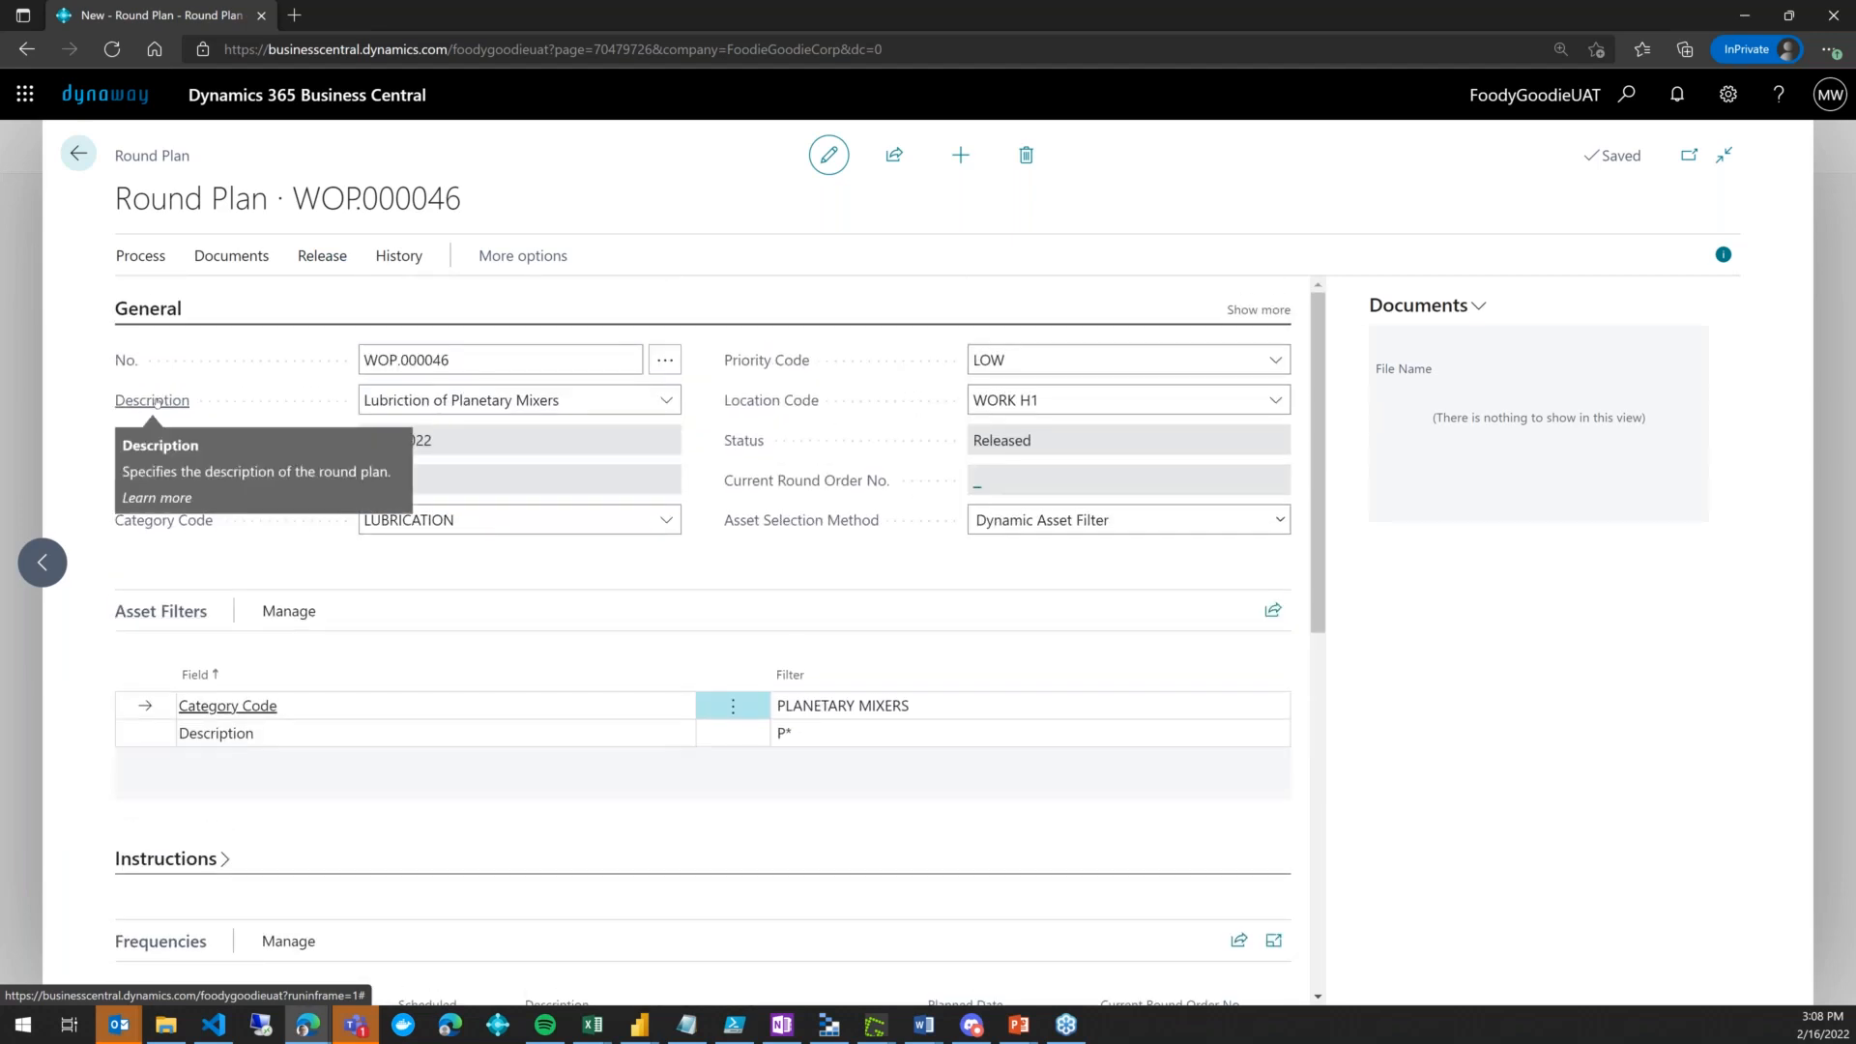
scroll(157, 402, down, 3)
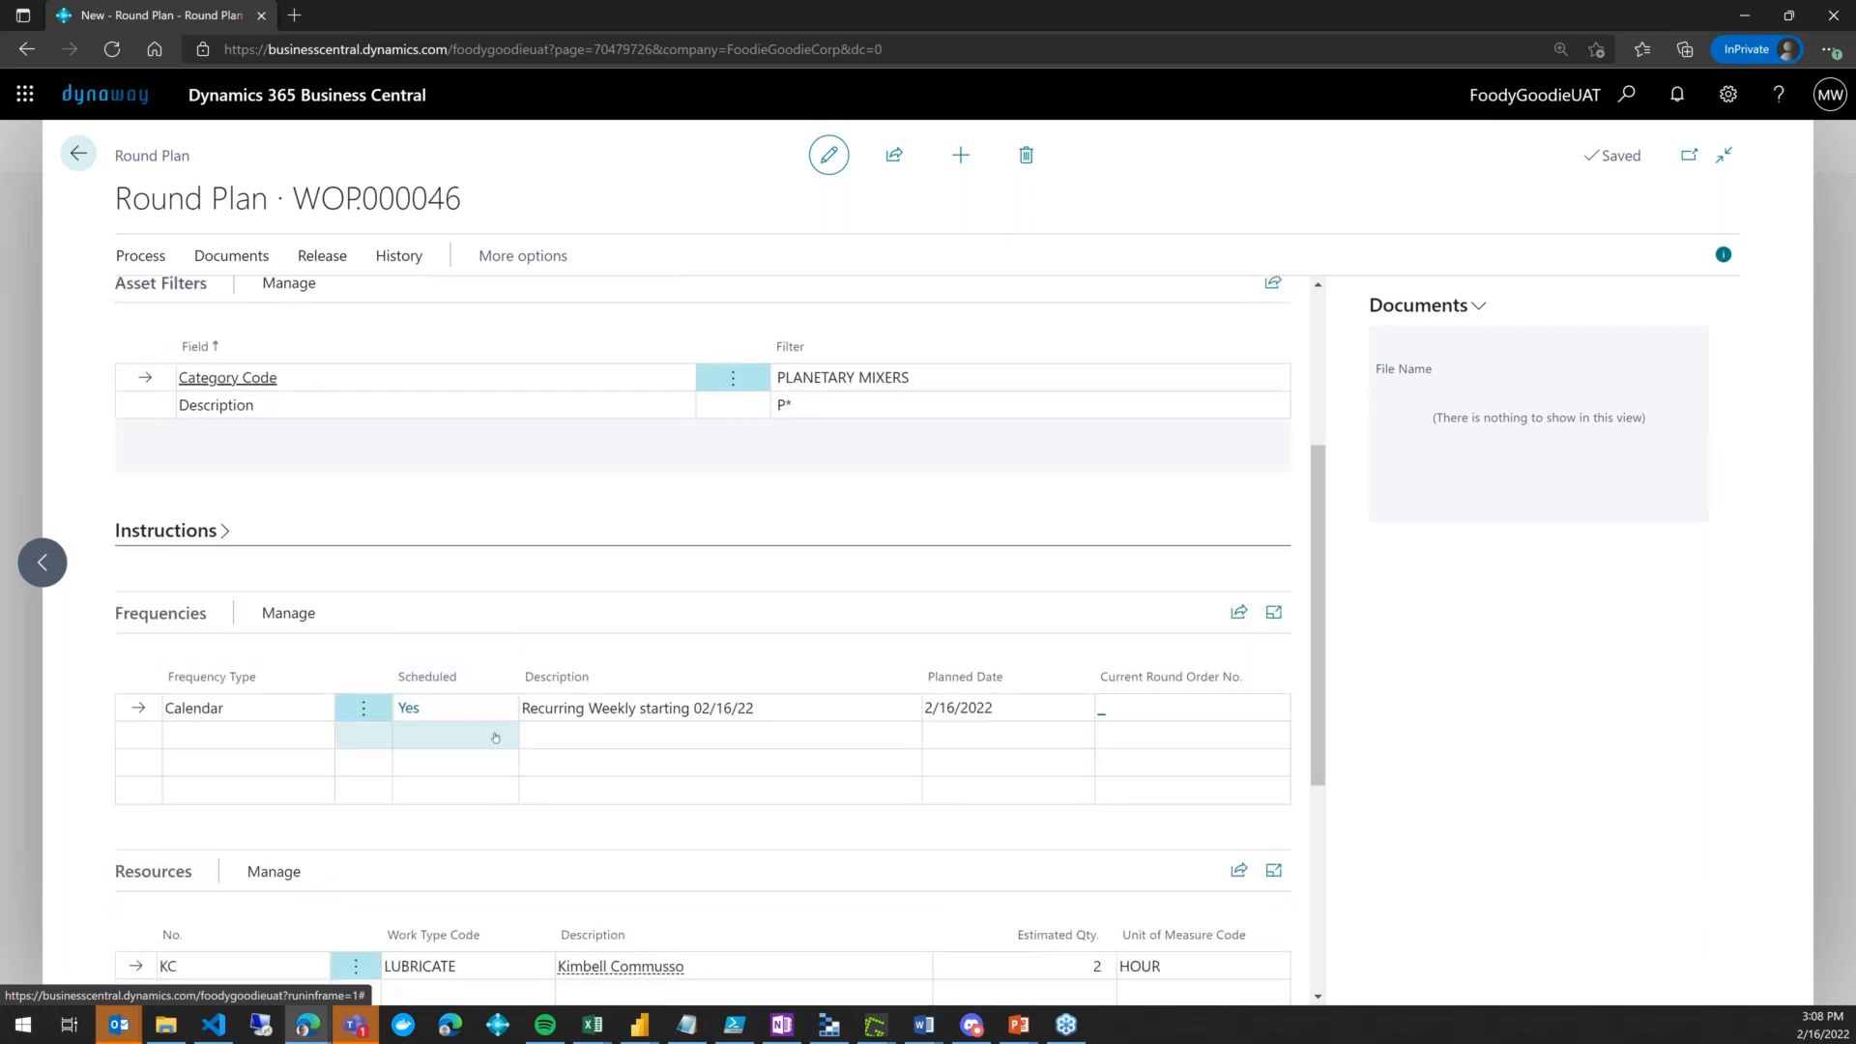
scroll(489, 720, down, 2)
mouse_move(300, 704)
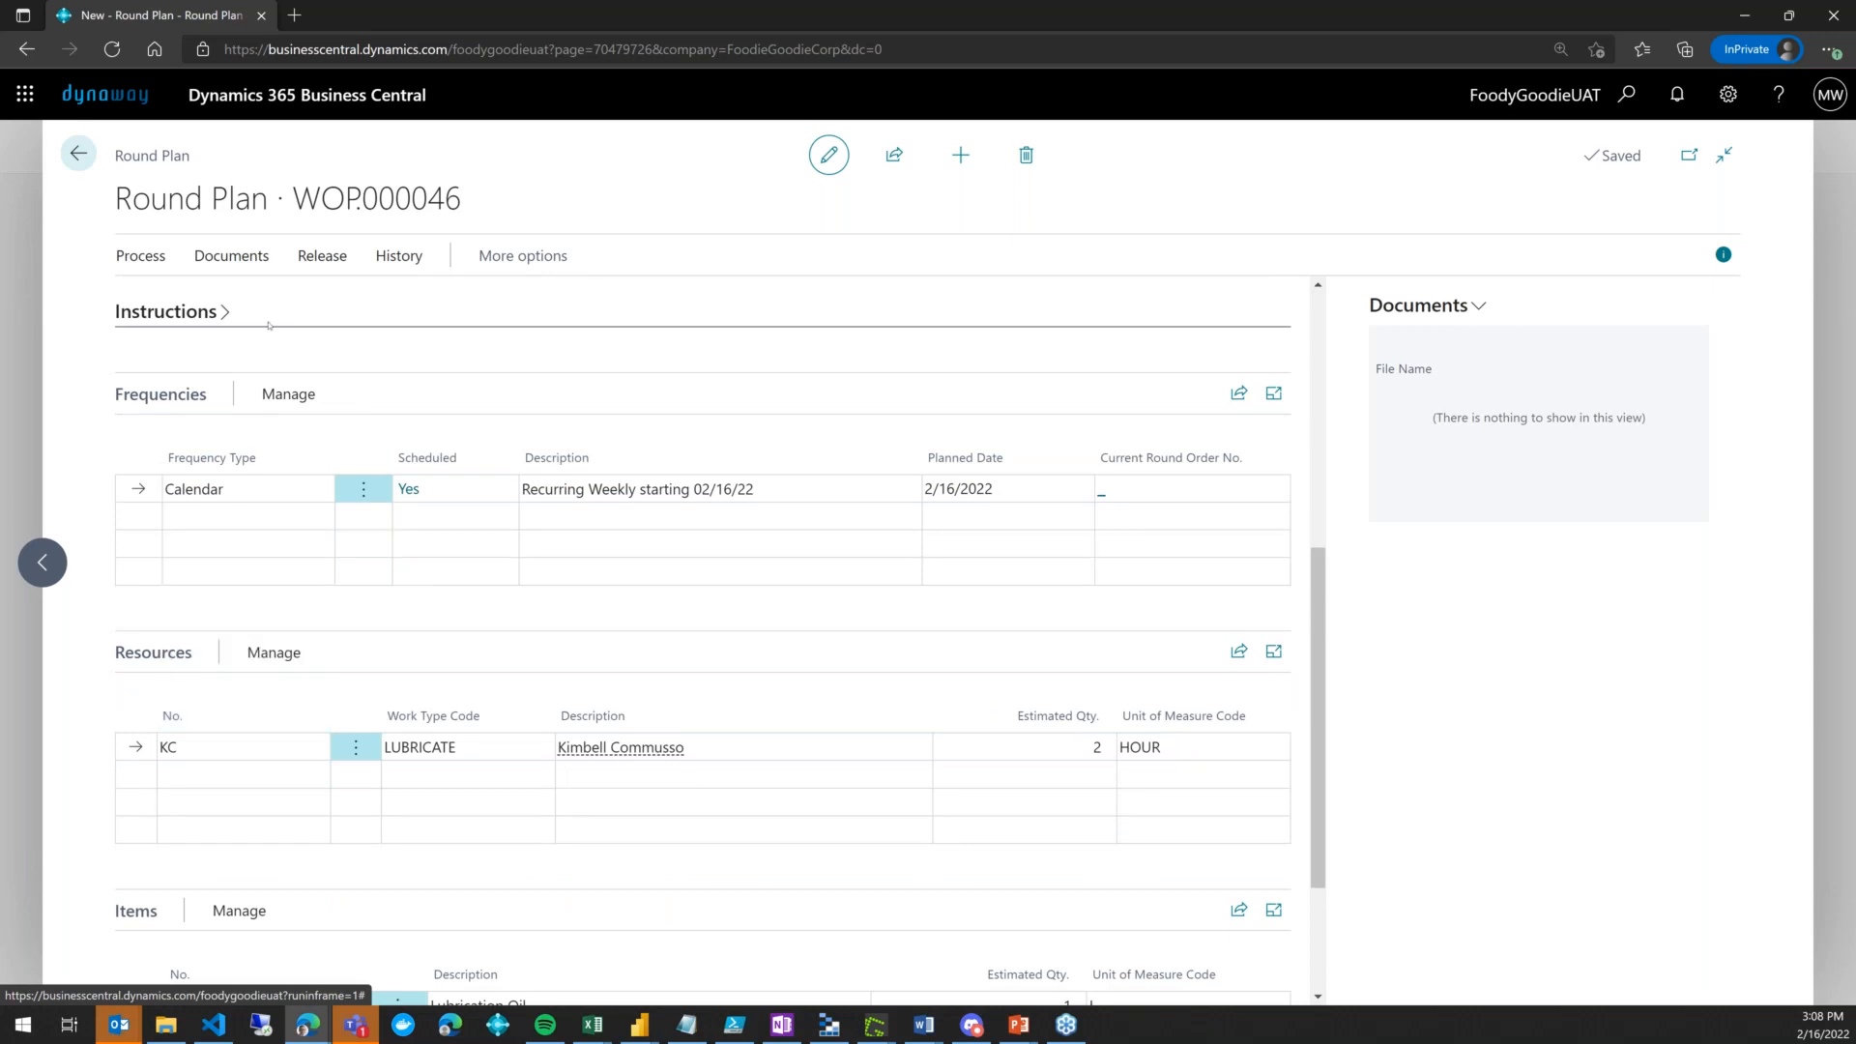
Calculate the plan in the DEFAULT planning worksheet
click(93, 161)
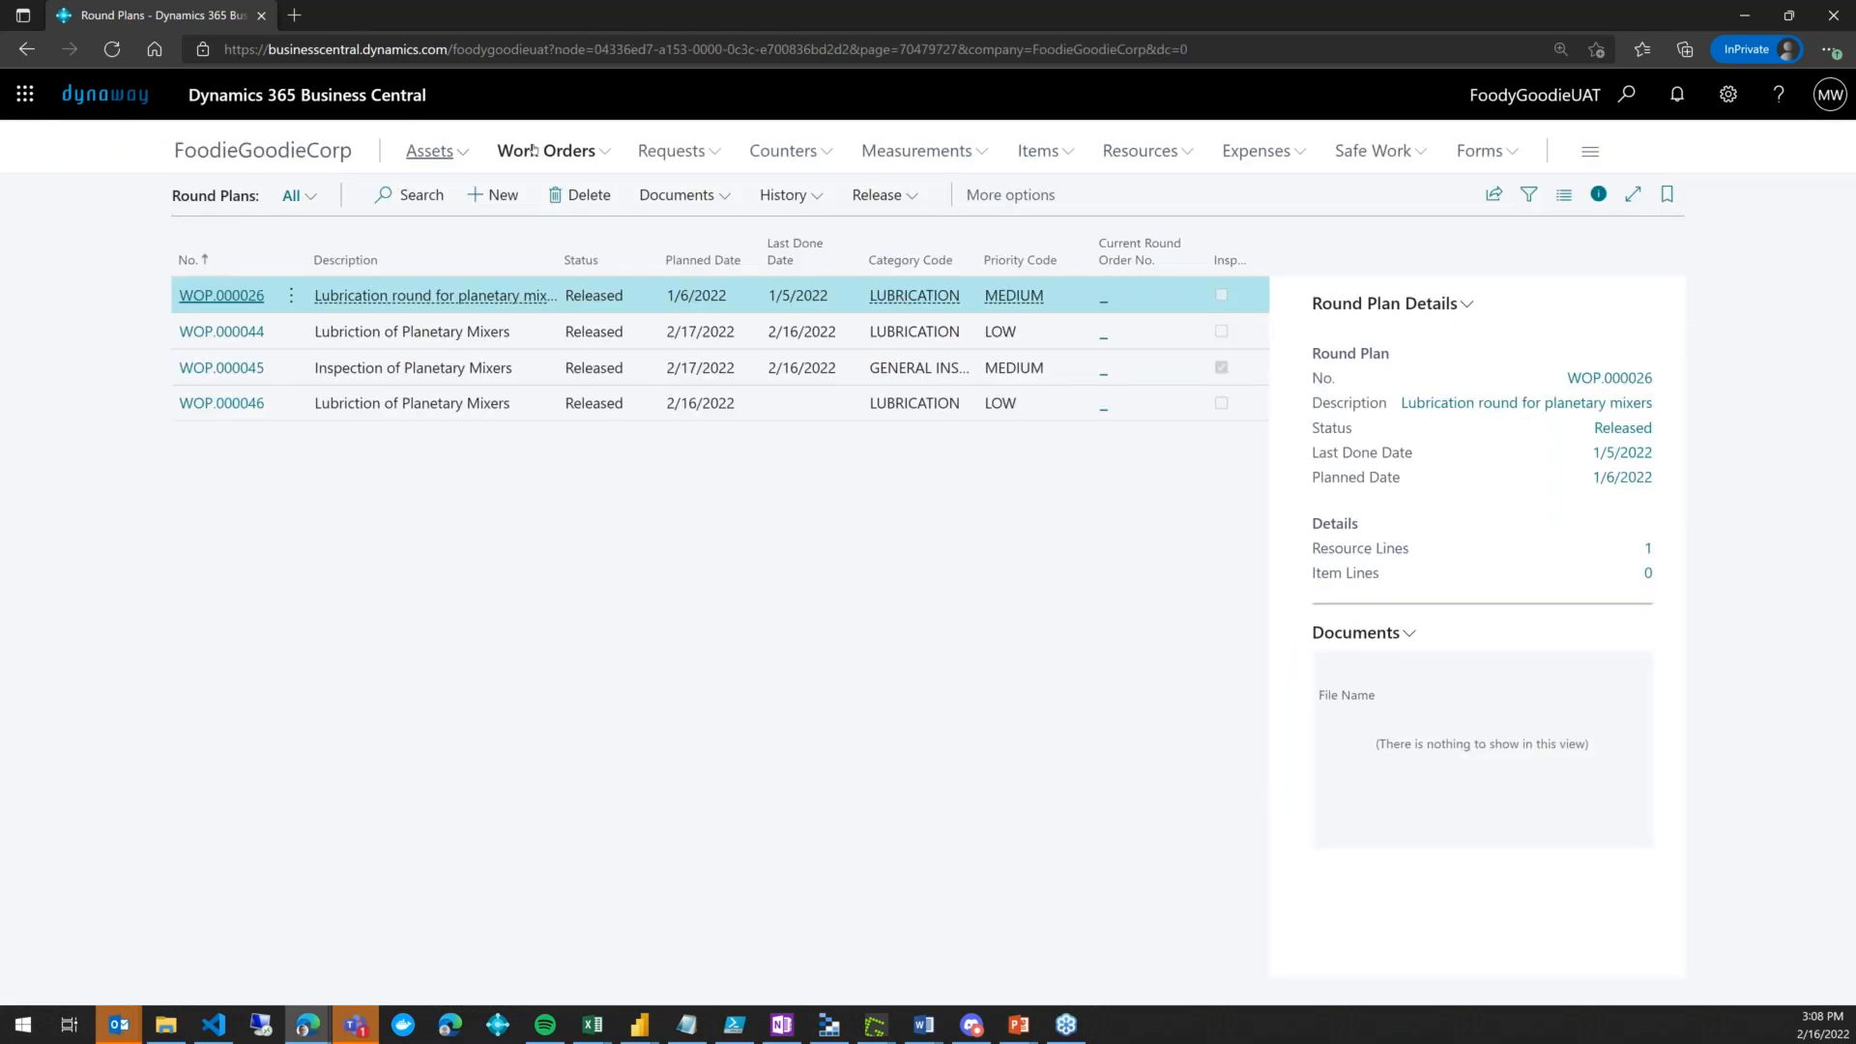
click(546, 152)
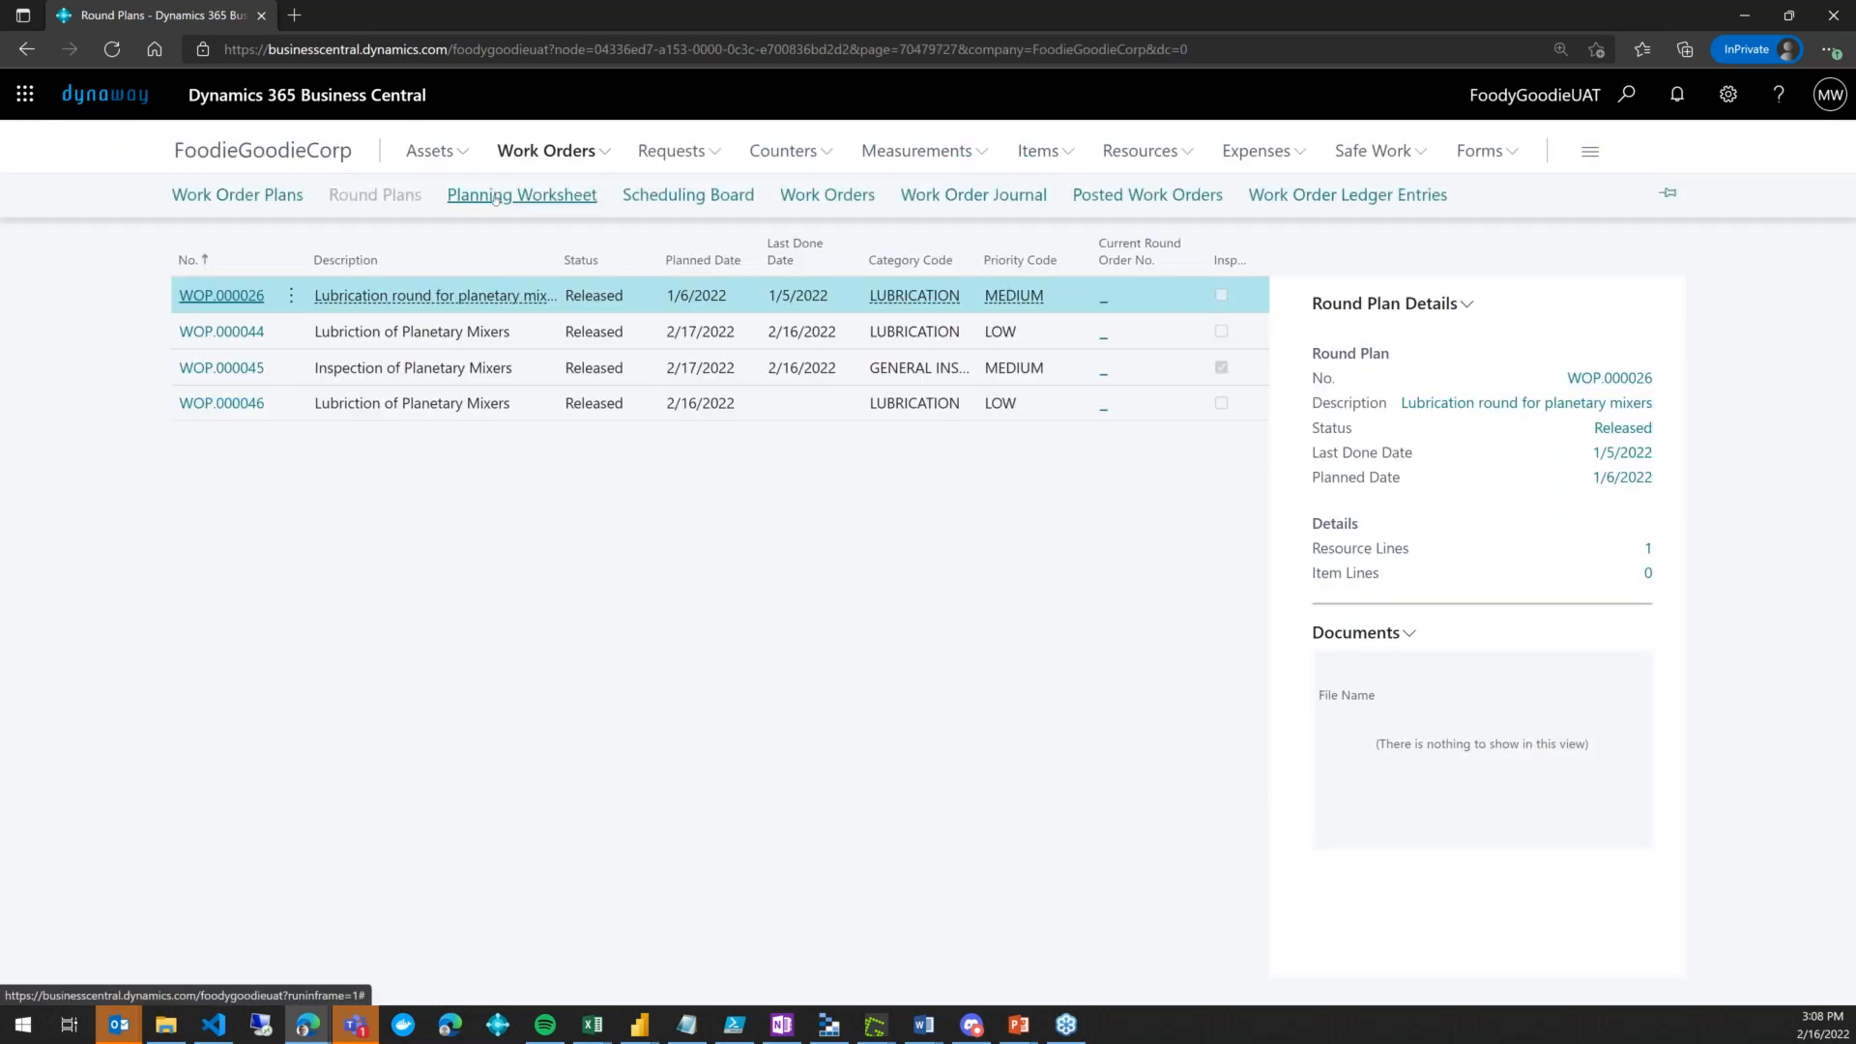
click(495, 198)
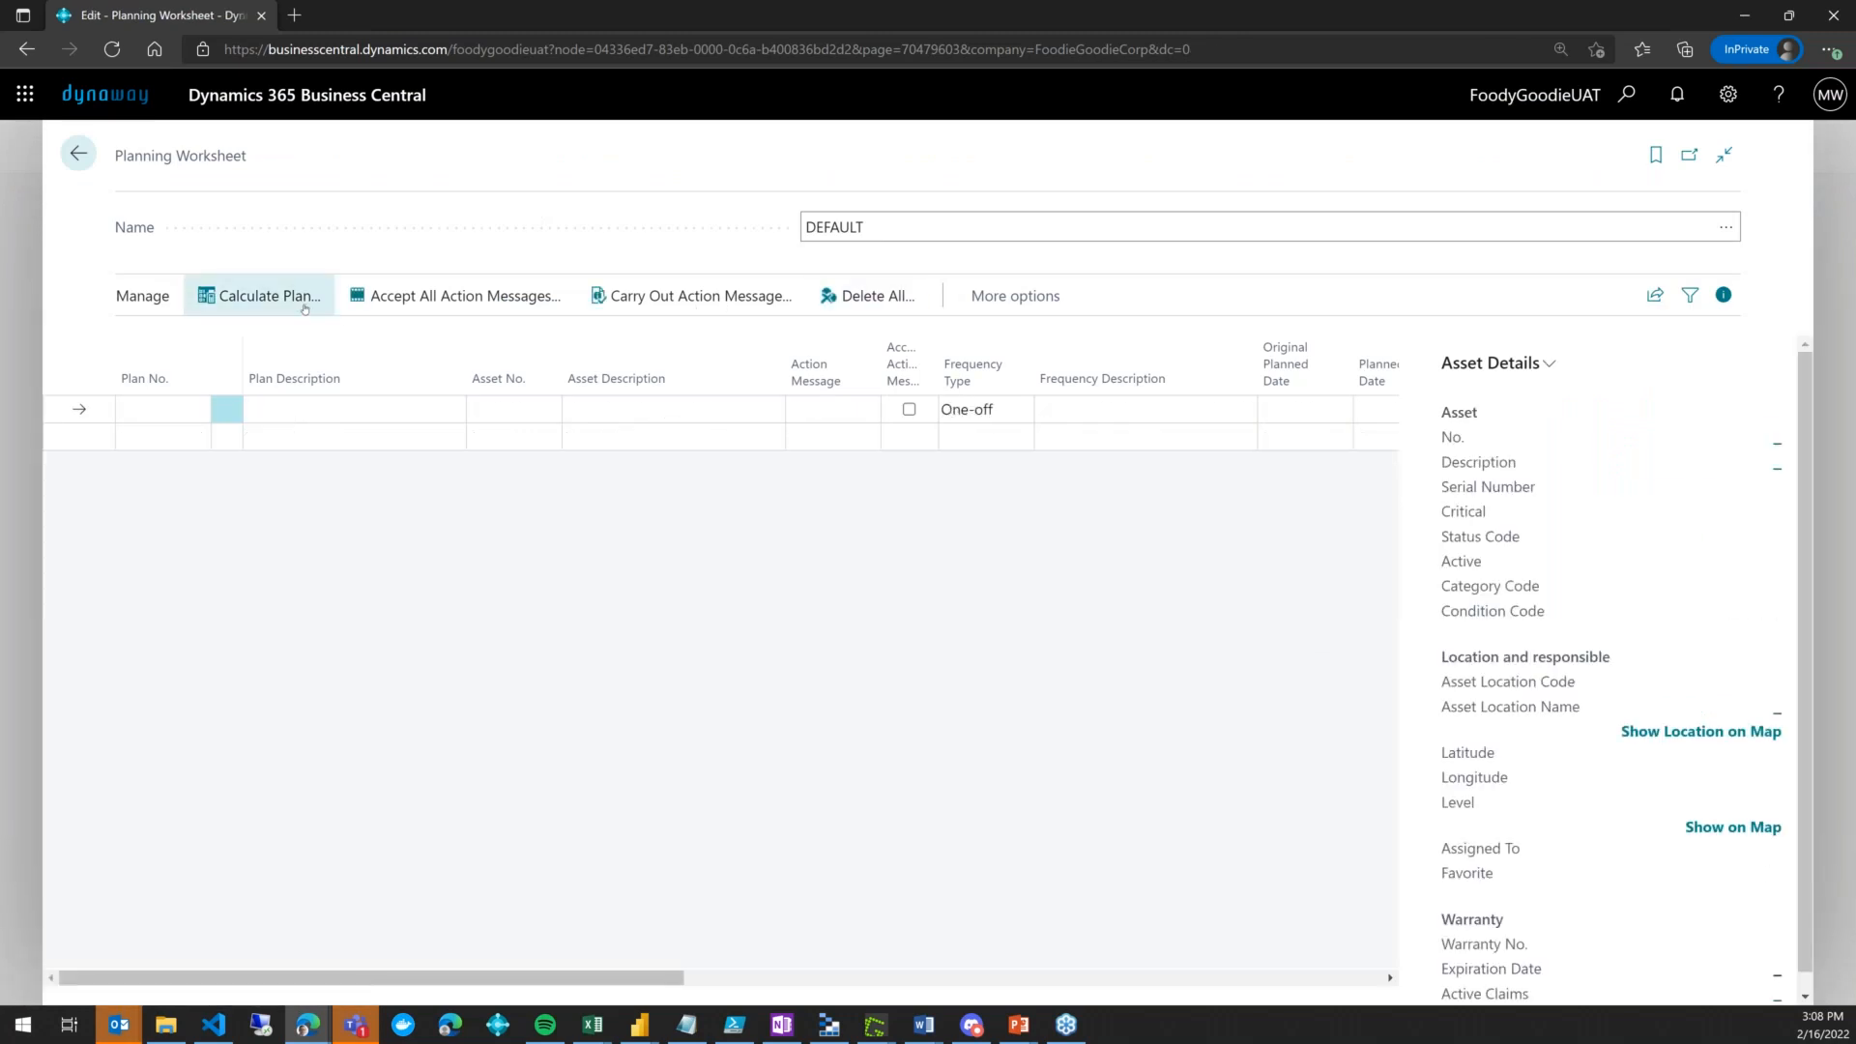
click(270, 295)
click(1050, 816)
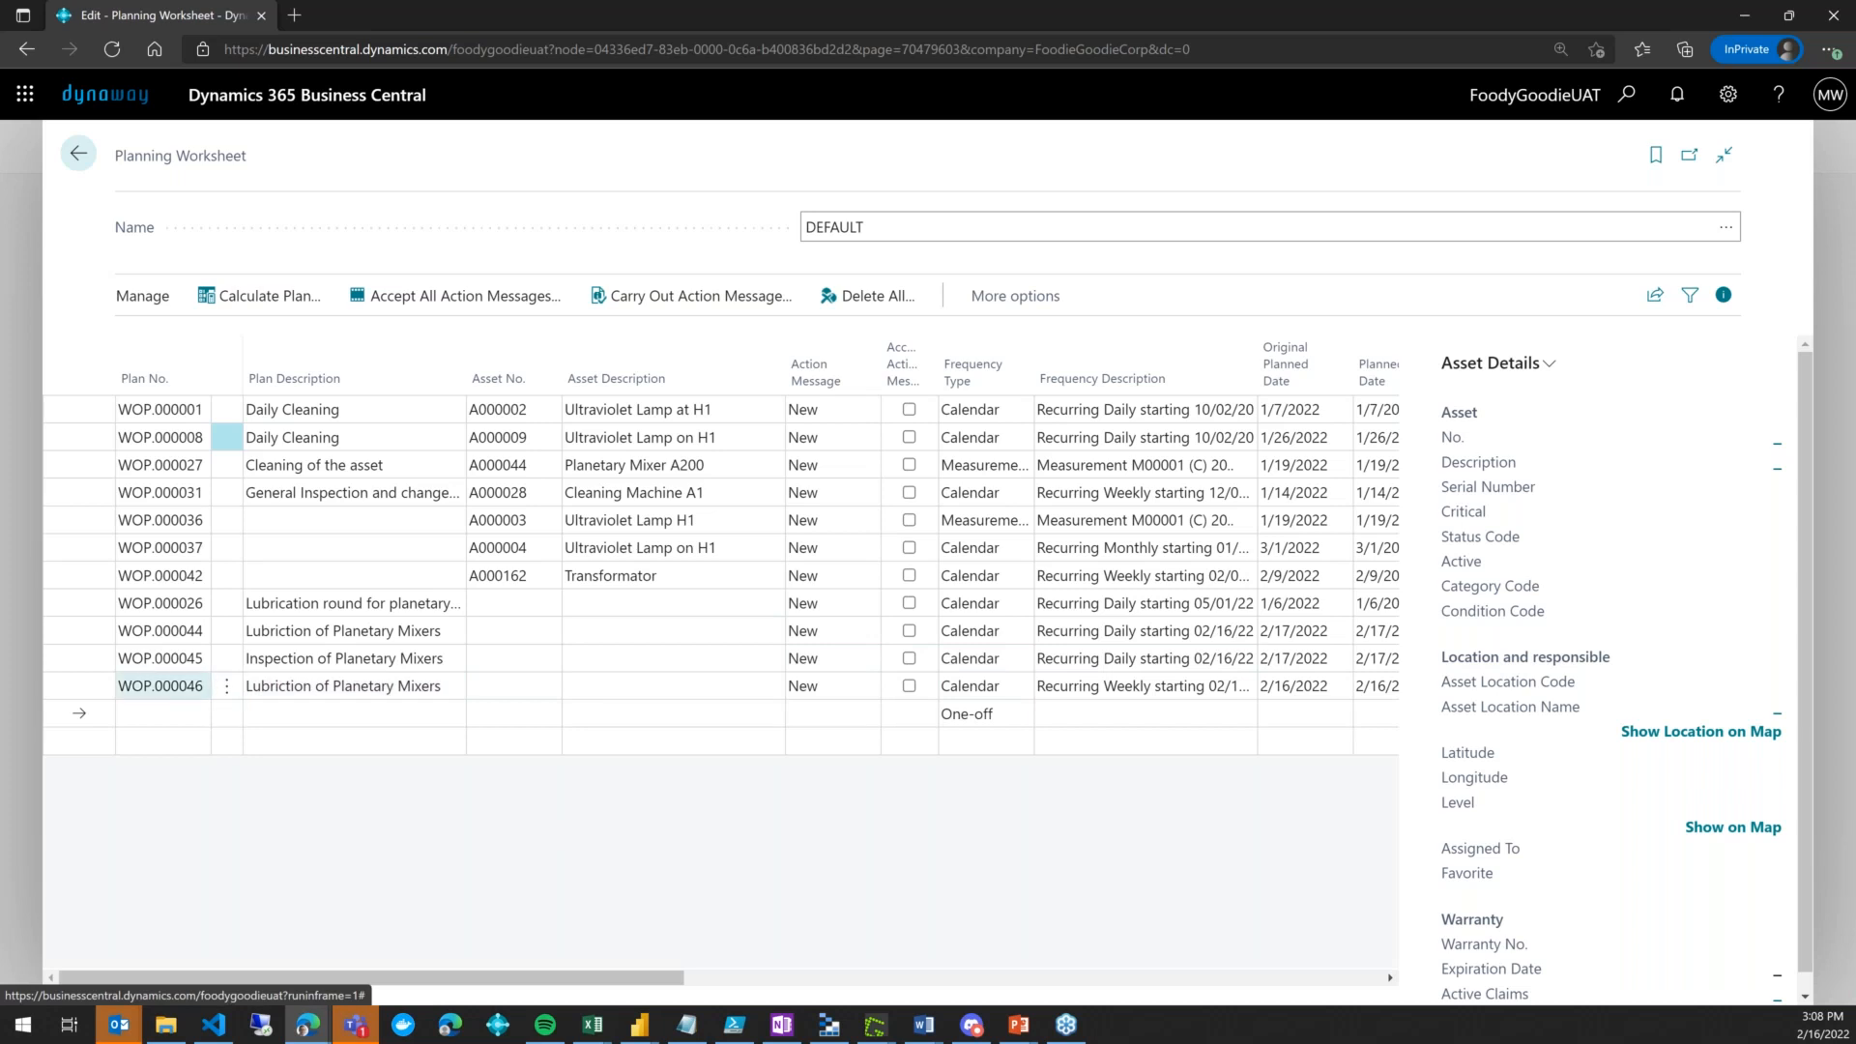
Accept the action message on the WOP.000046 worksheet line and open its planned date for editing
click(190, 690)
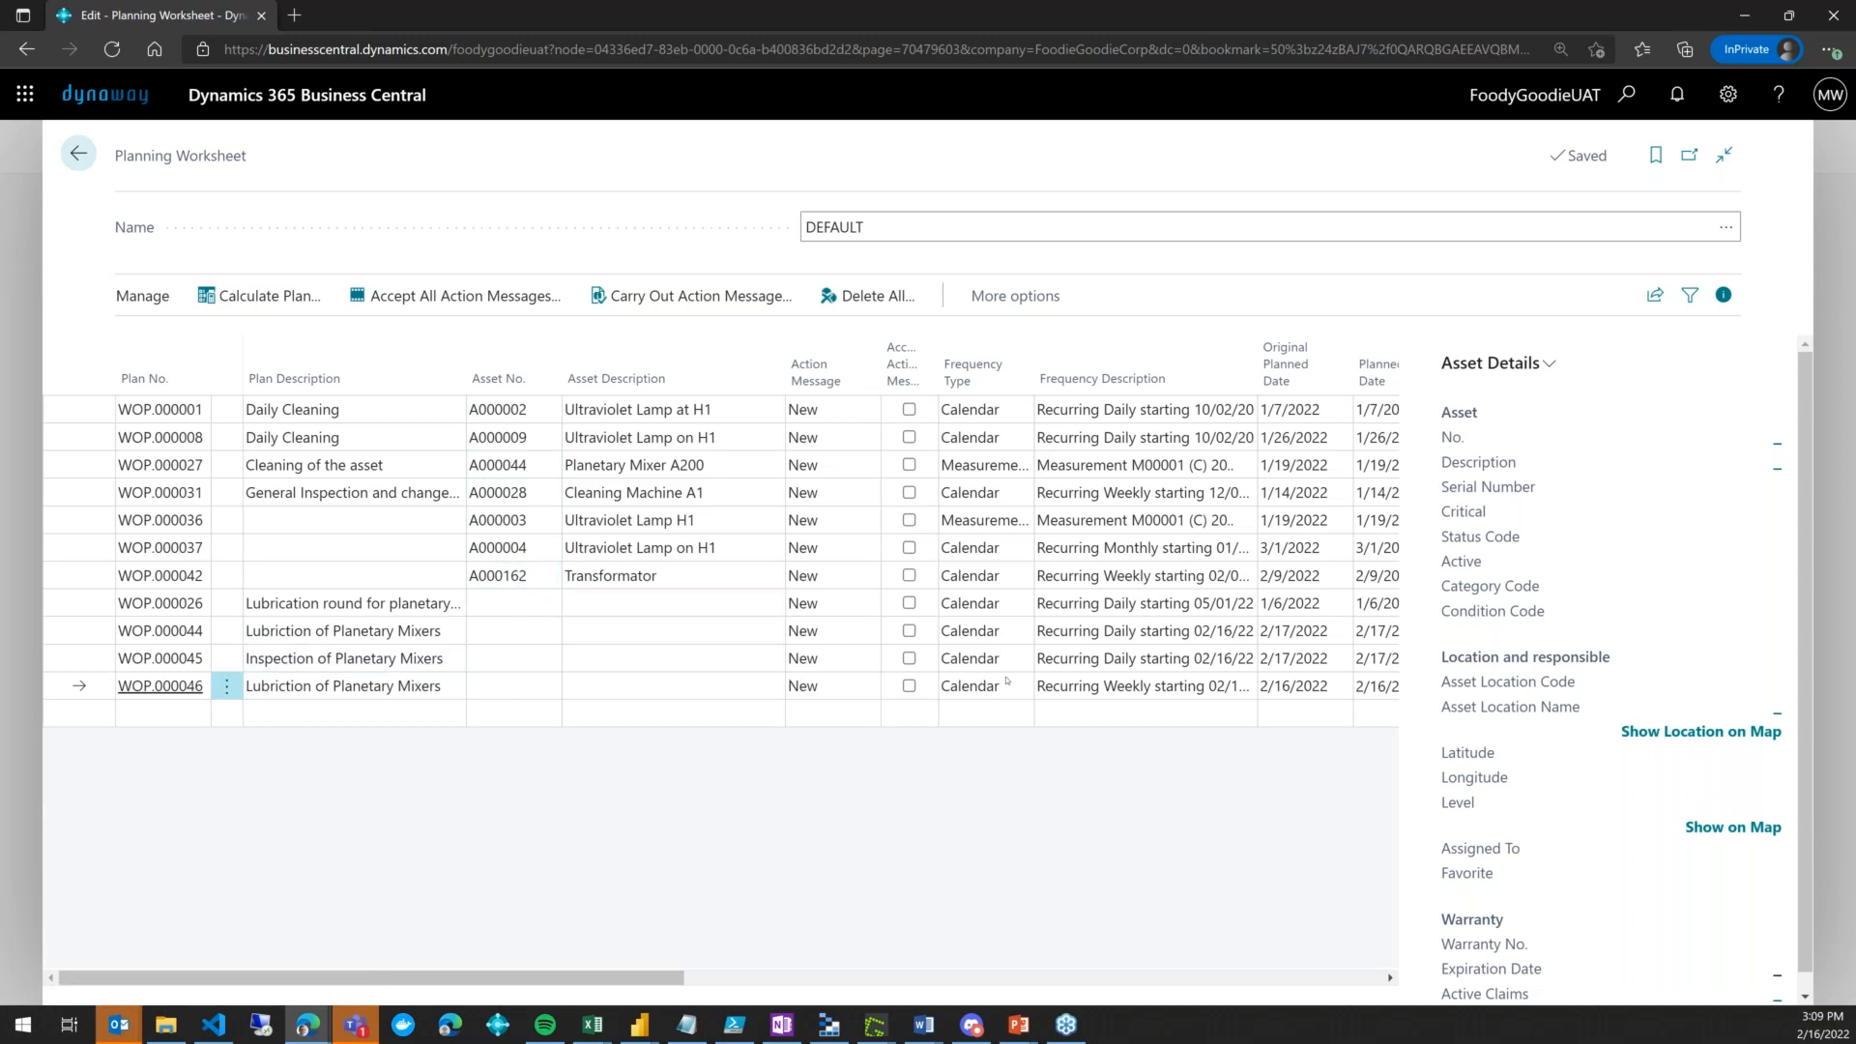
click(294, 689)
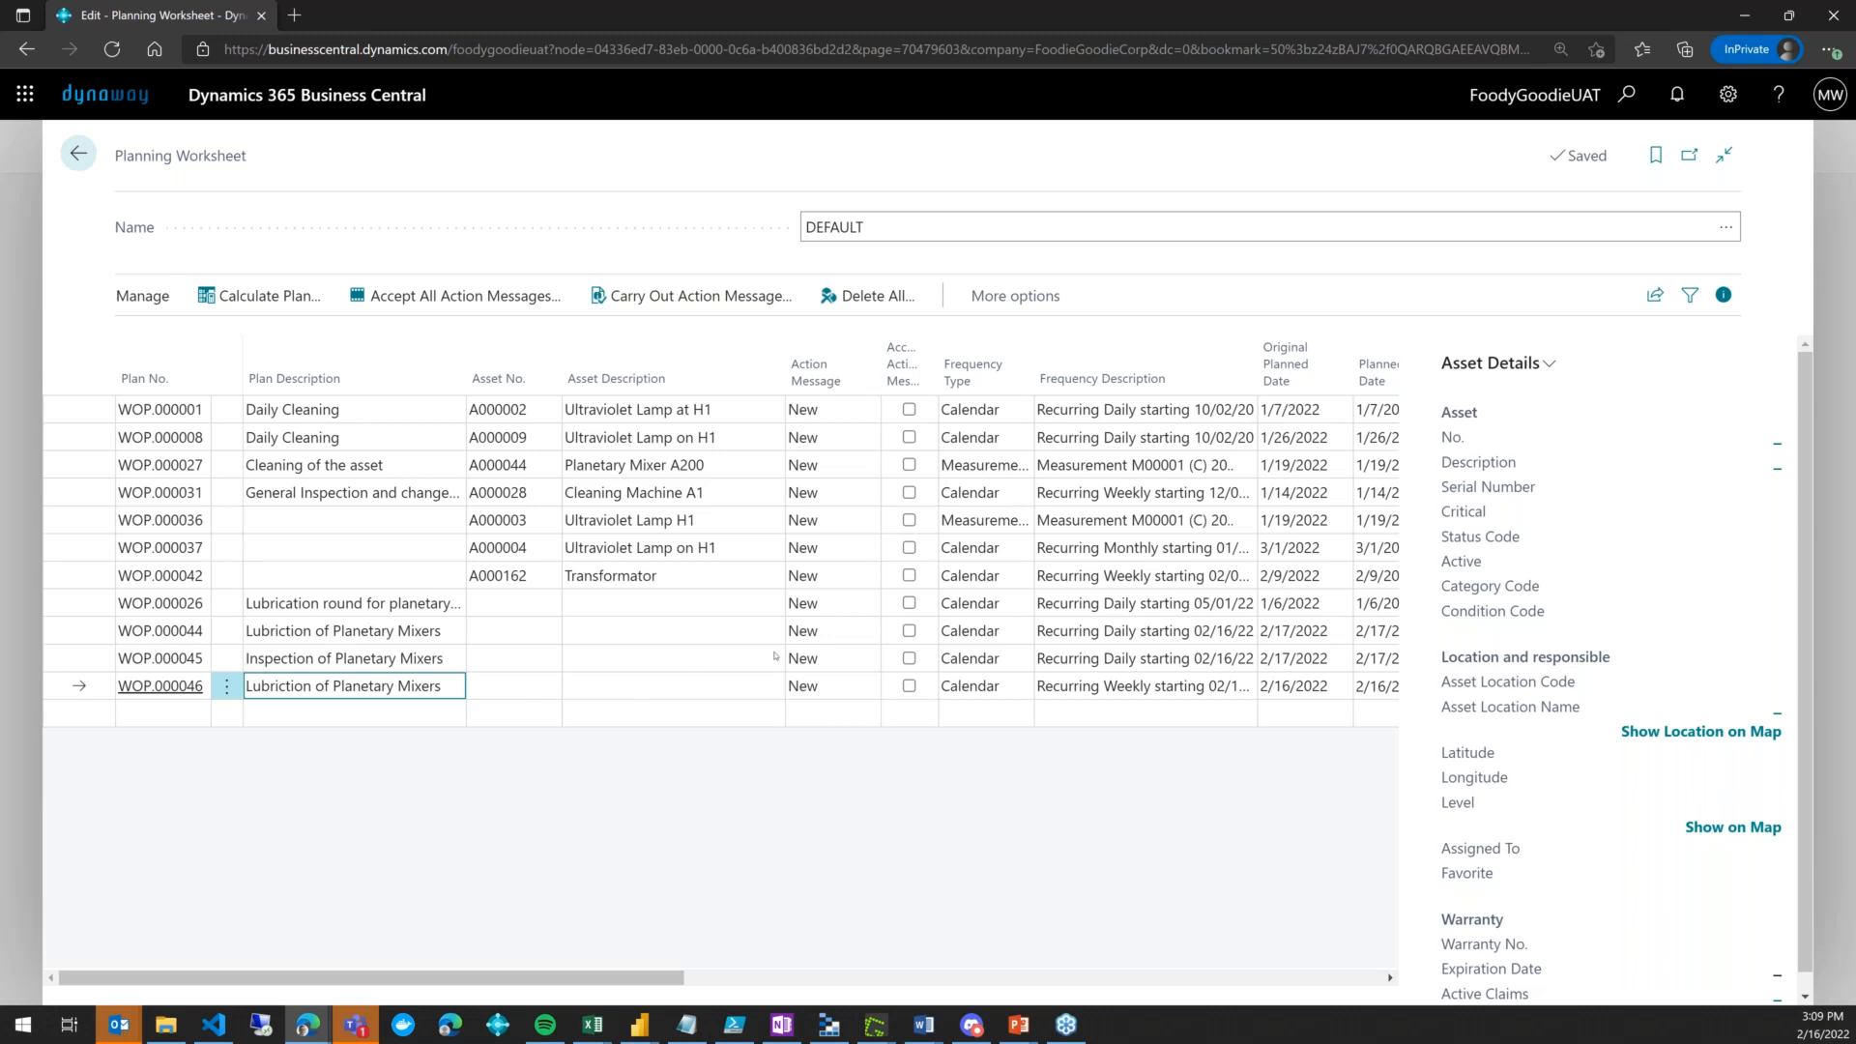
click(908, 685)
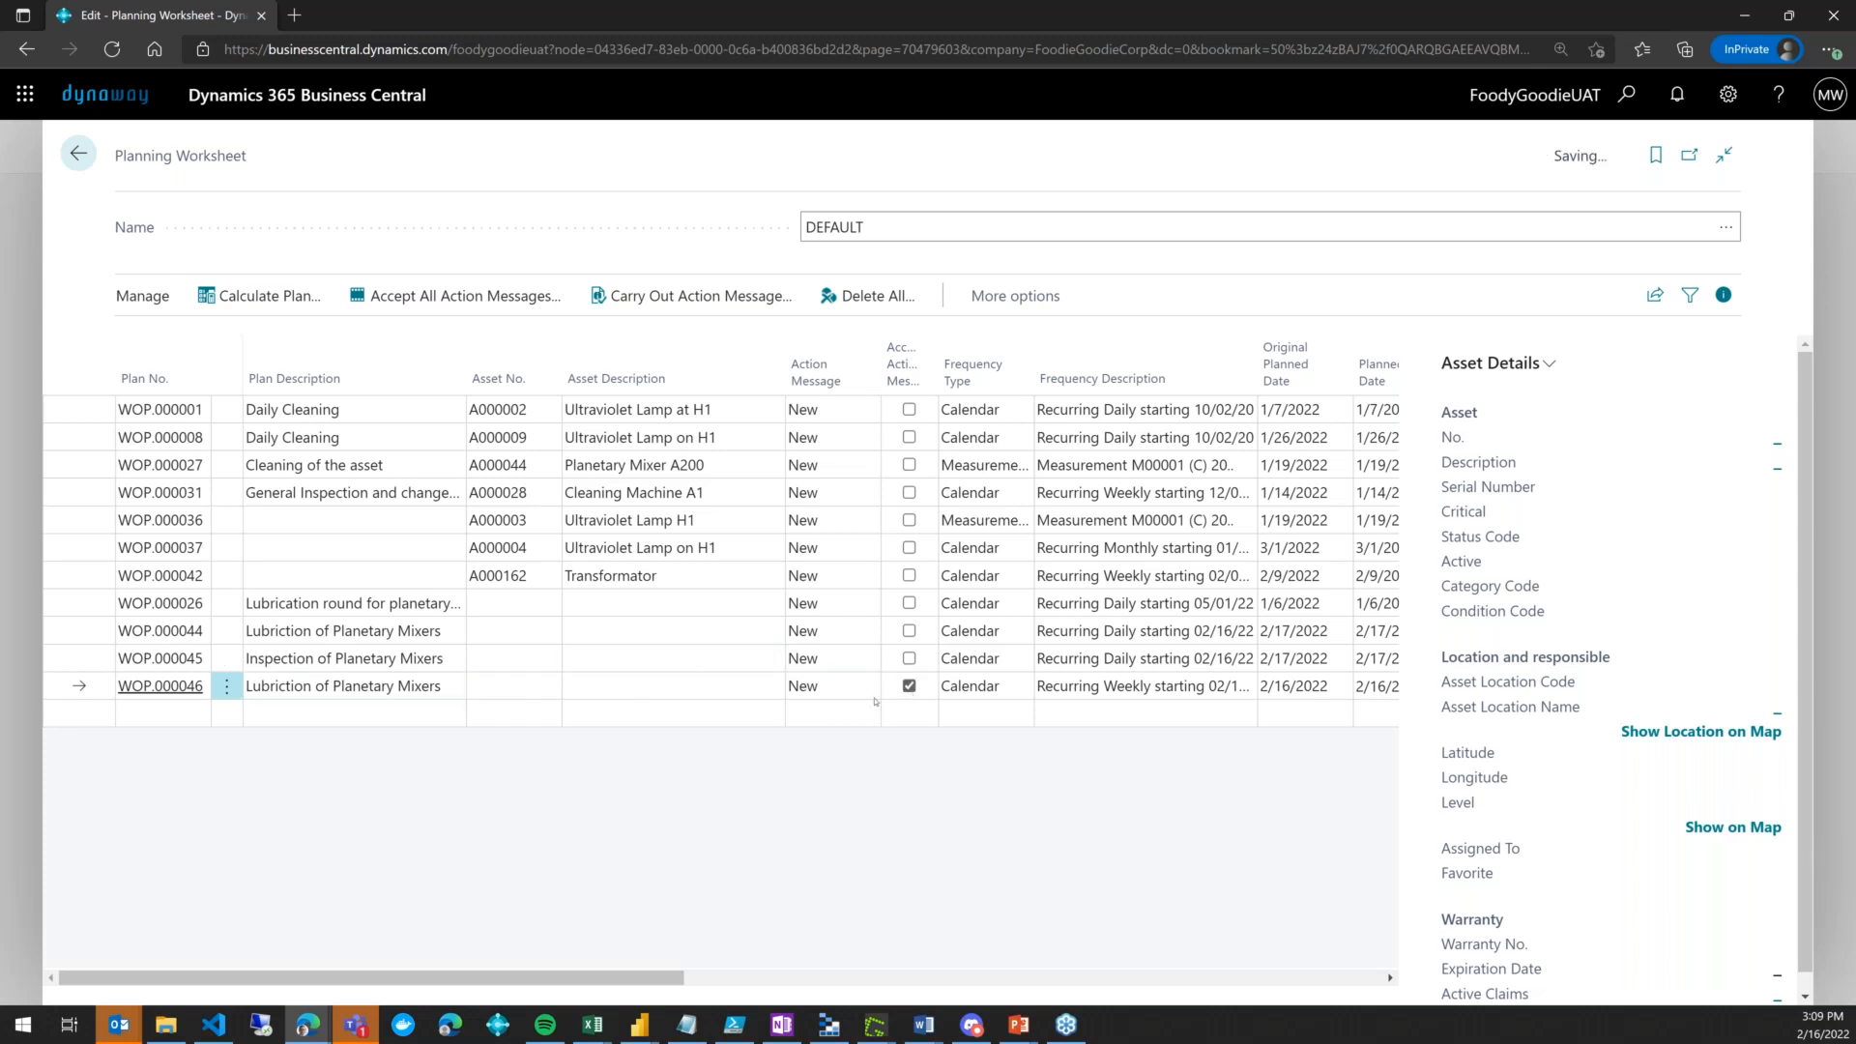
drag(669, 977, 967, 977)
click(759, 686)
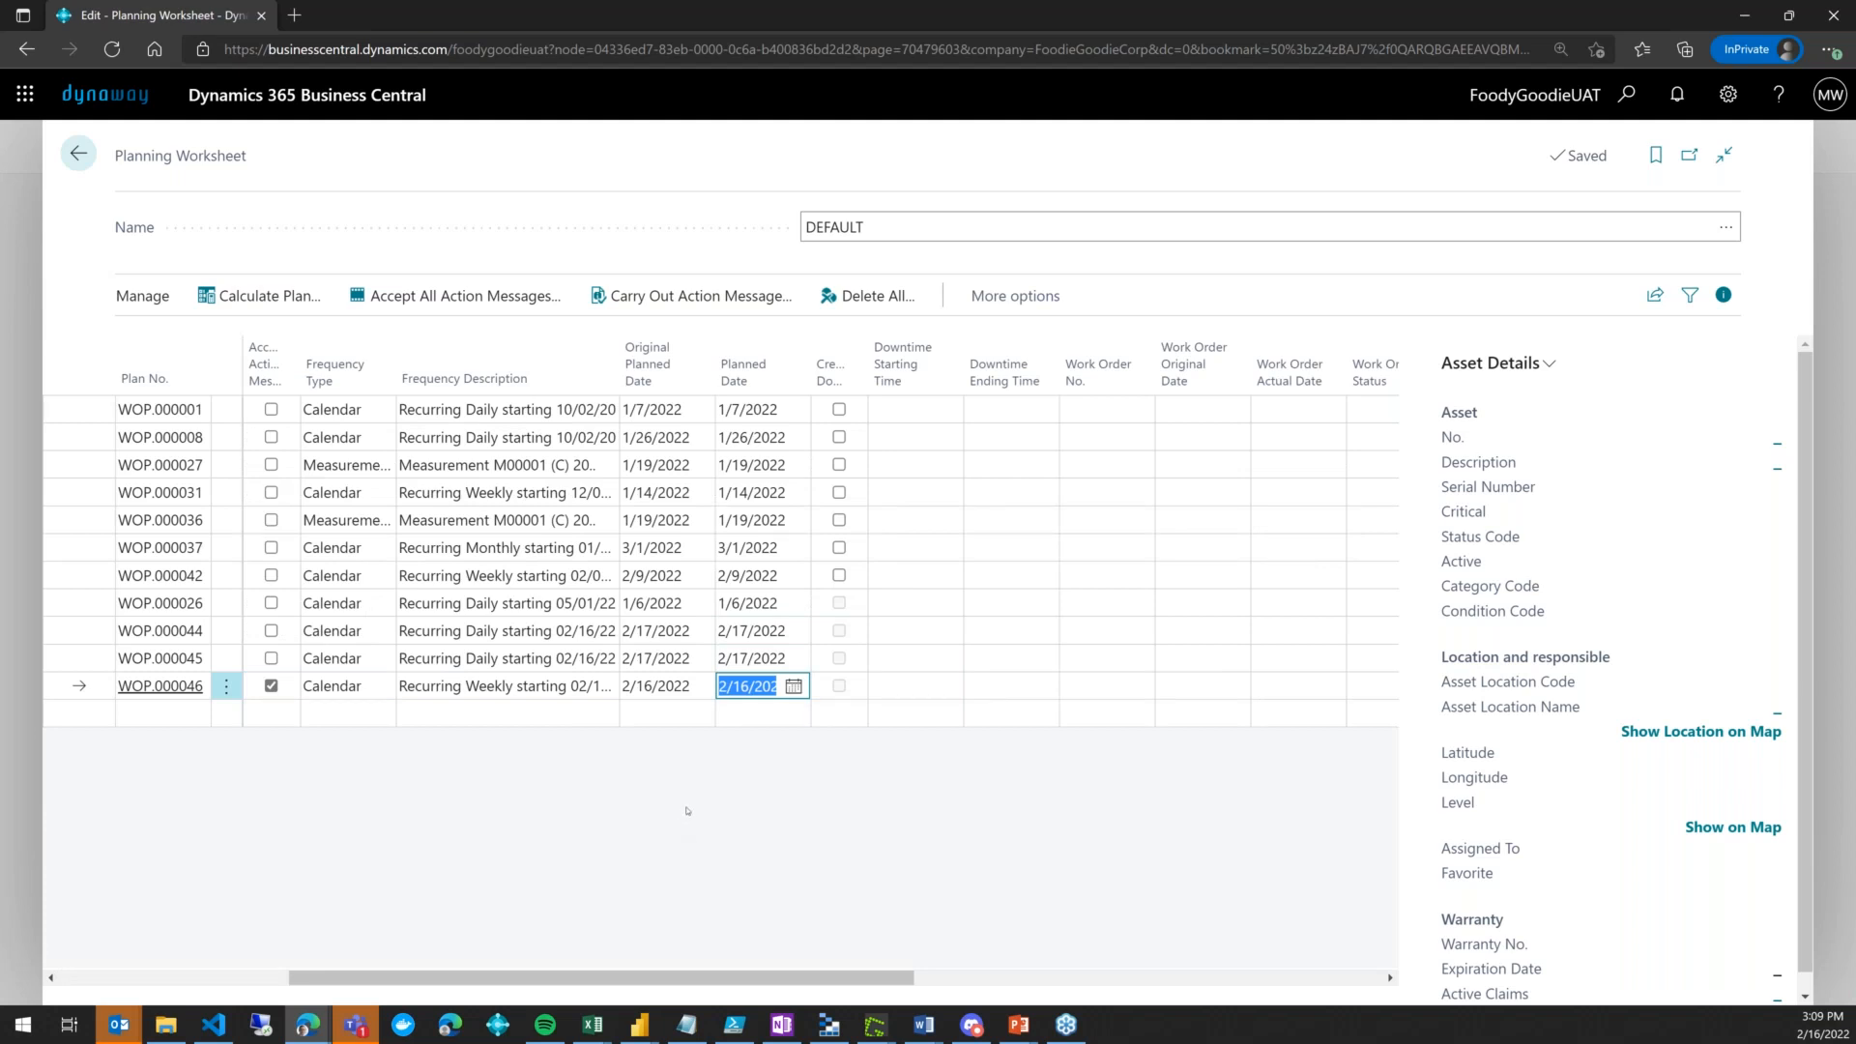
Accept all action messages in the worksheet and clear the acceptance on every line except WOP.000046
click(416, 310)
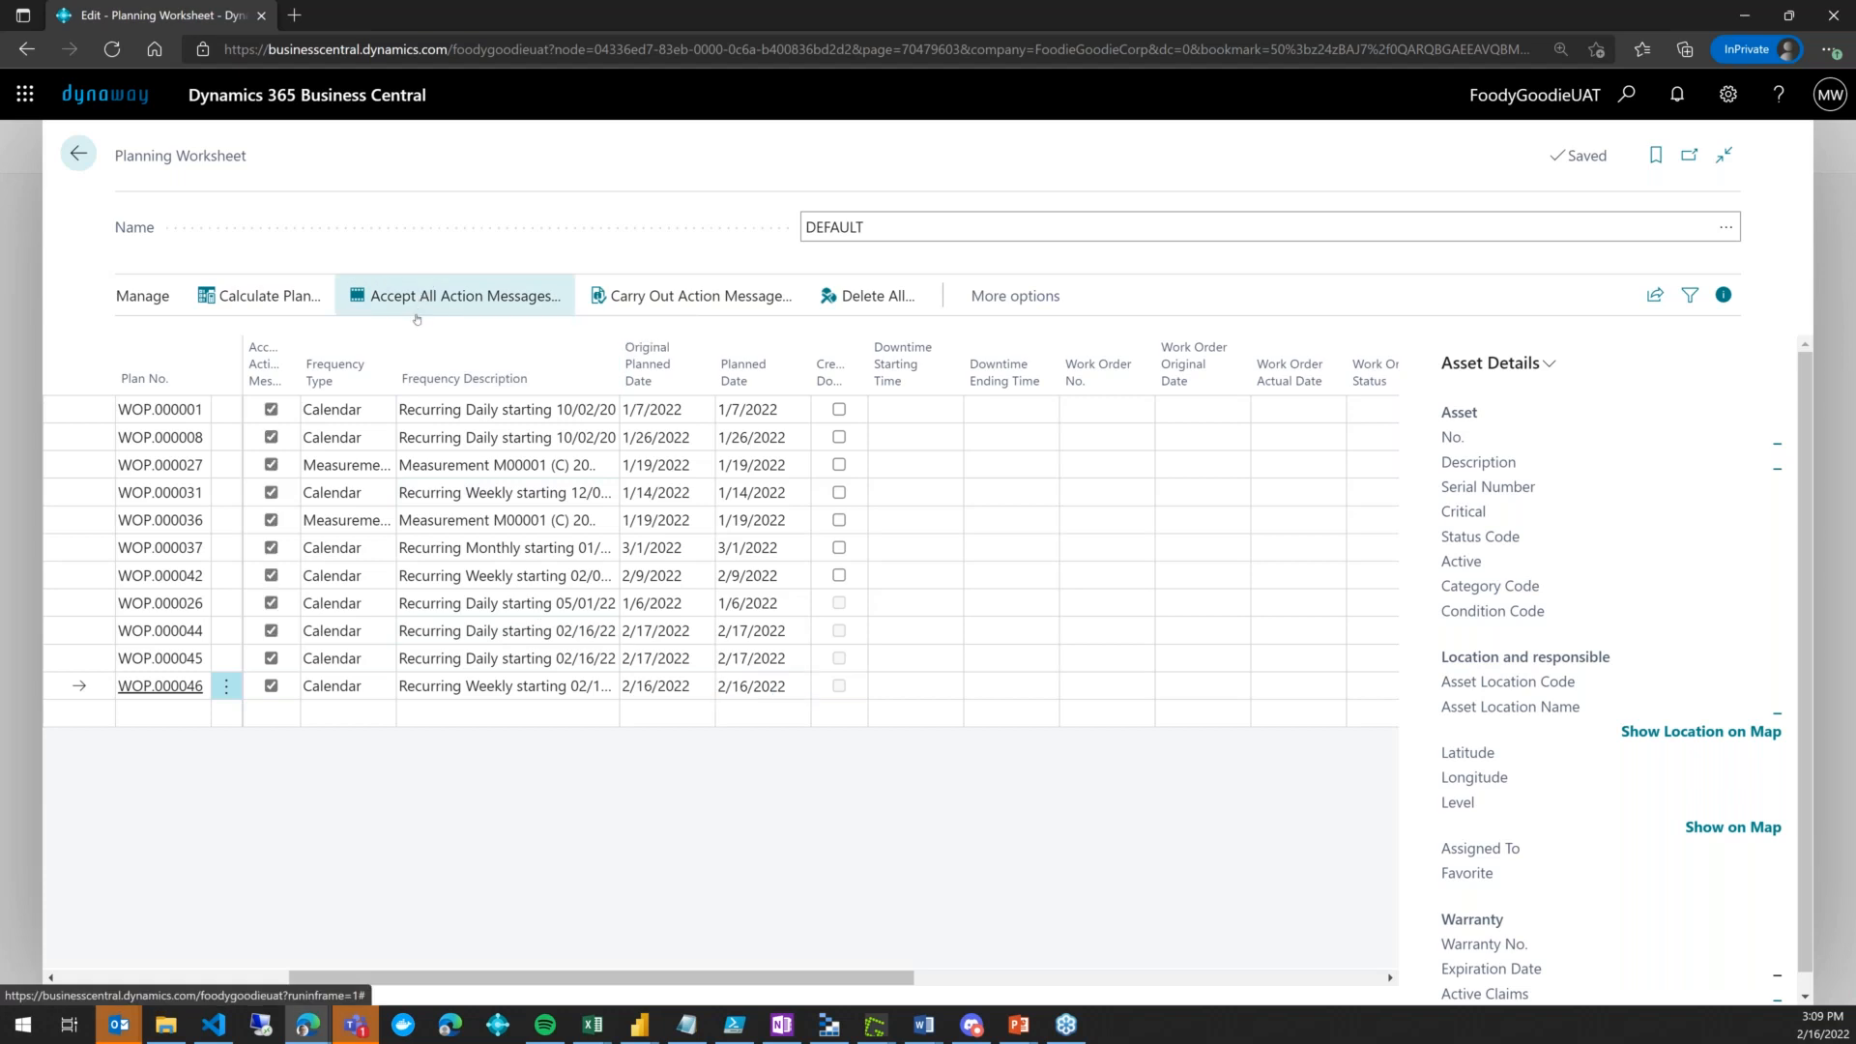
click(272, 410)
click(272, 438)
click(272, 465)
click(272, 492)
click(271, 520)
click(272, 547)
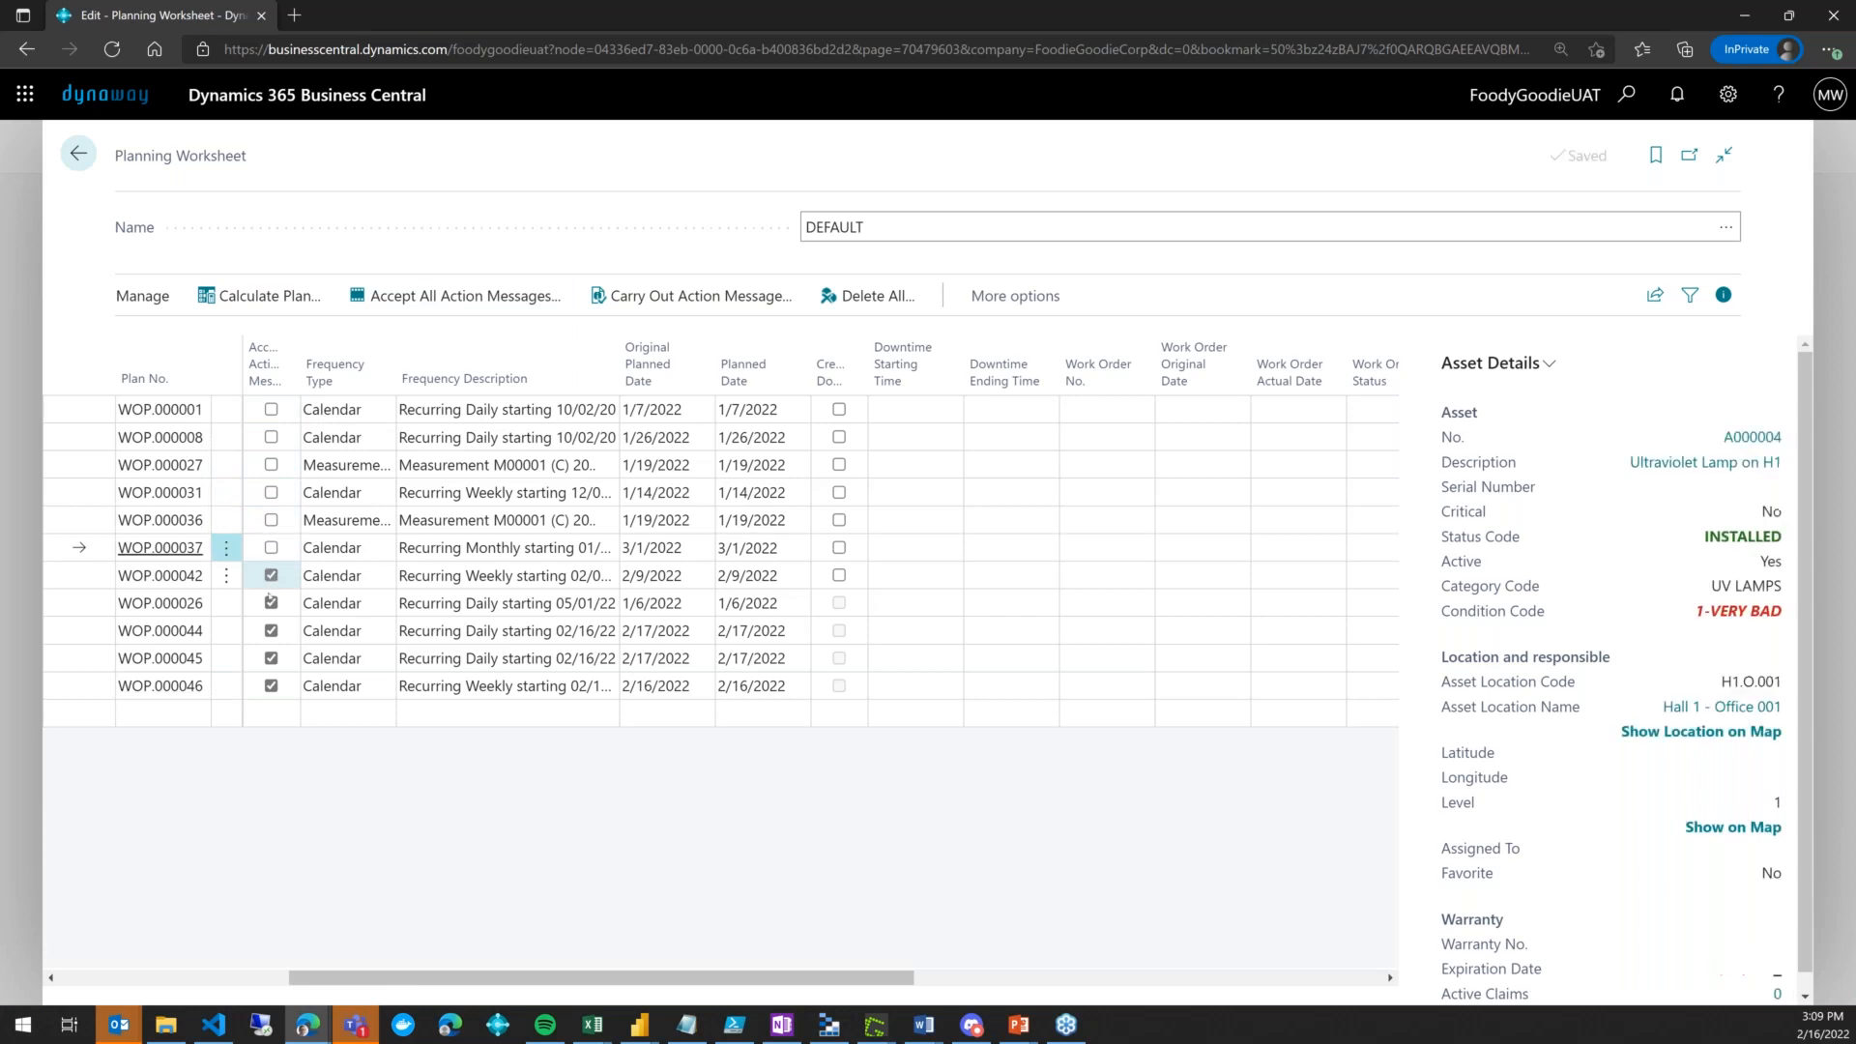
click(272, 575)
click(271, 603)
click(272, 630)
click(272, 660)
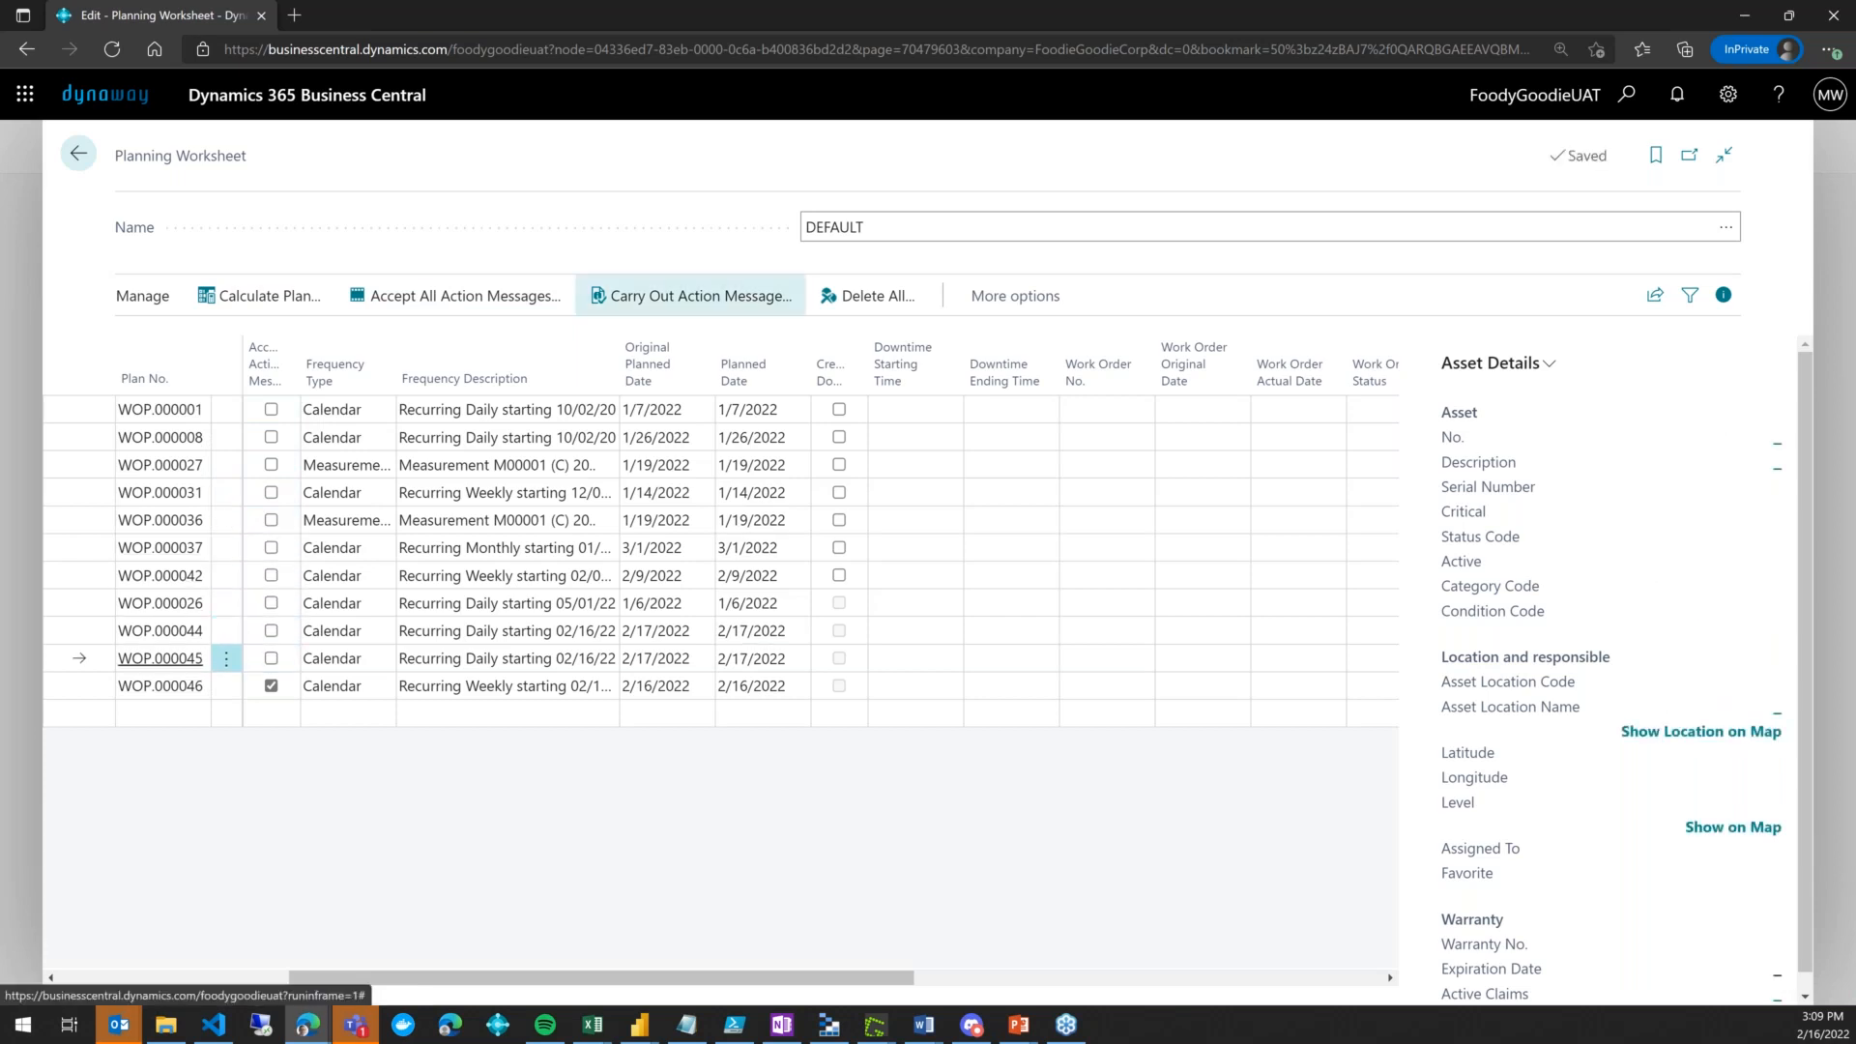
Carry out the accepted action message for WOP.000046 and leave the planning worksheet for the work orders list
click(691, 296)
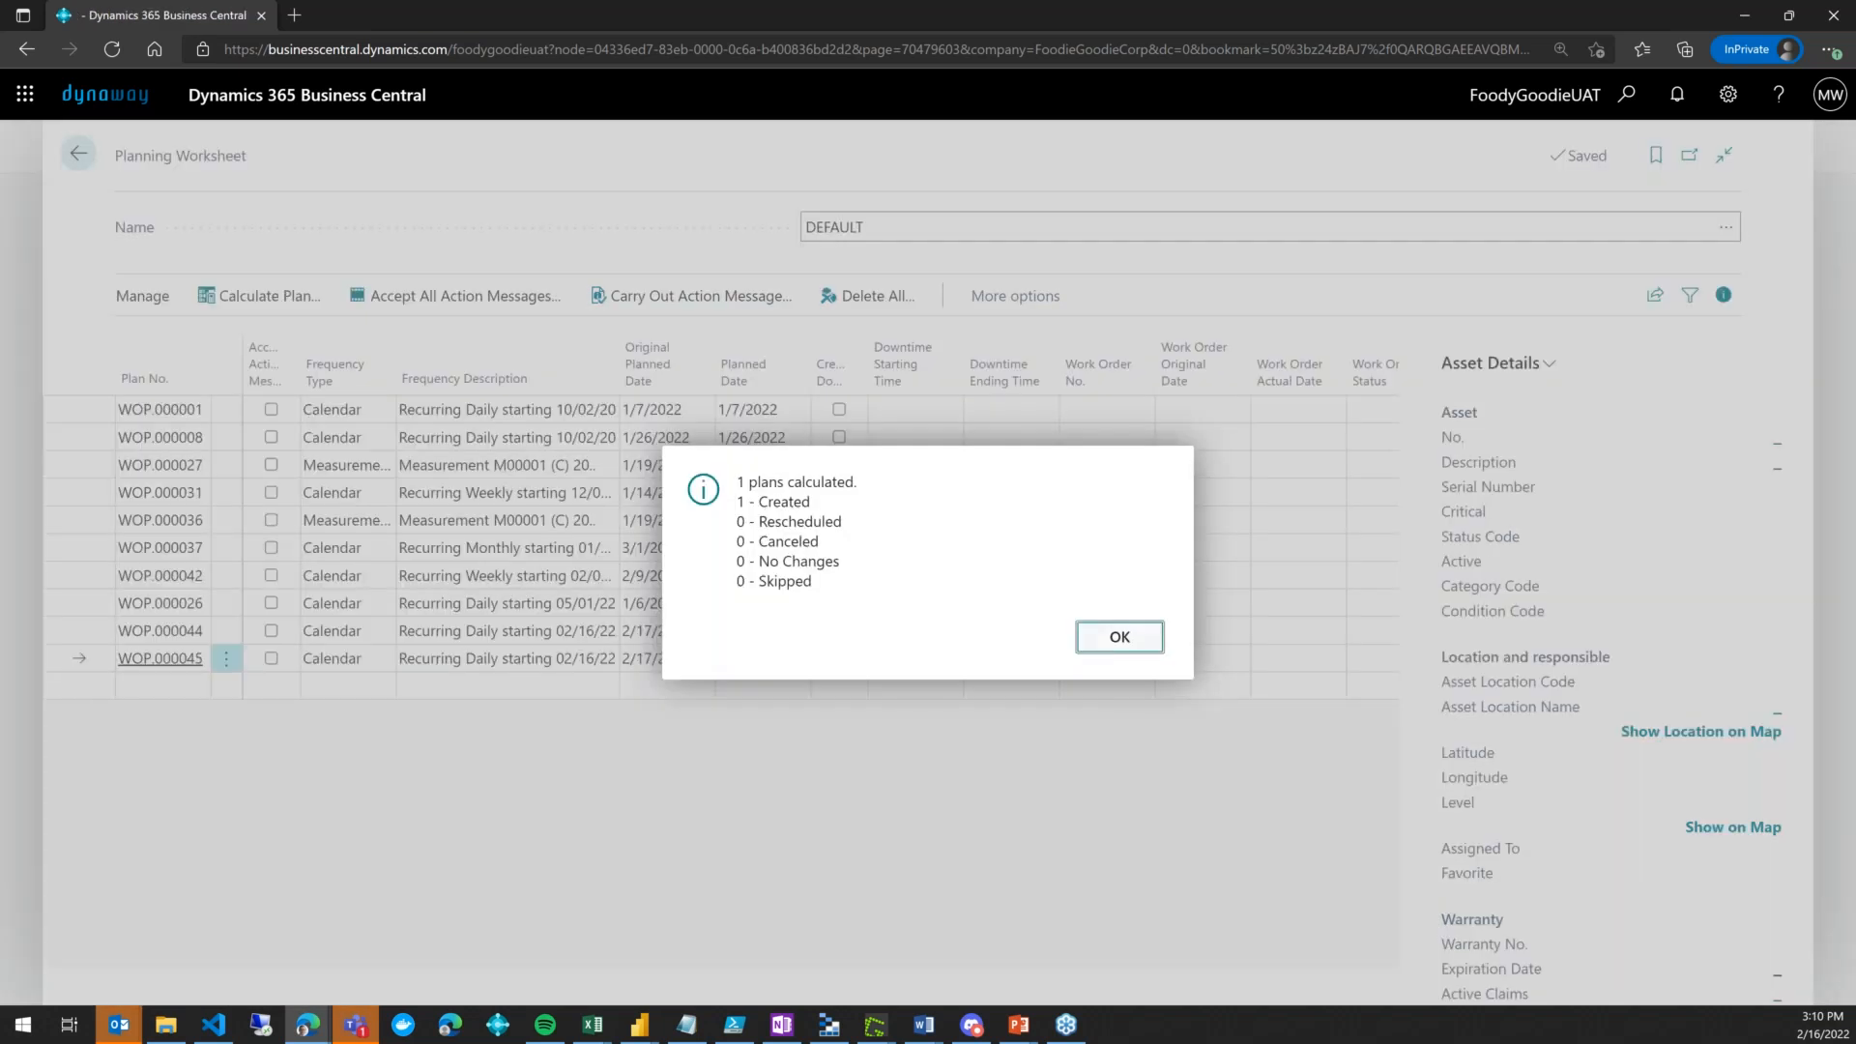
click(1119, 636)
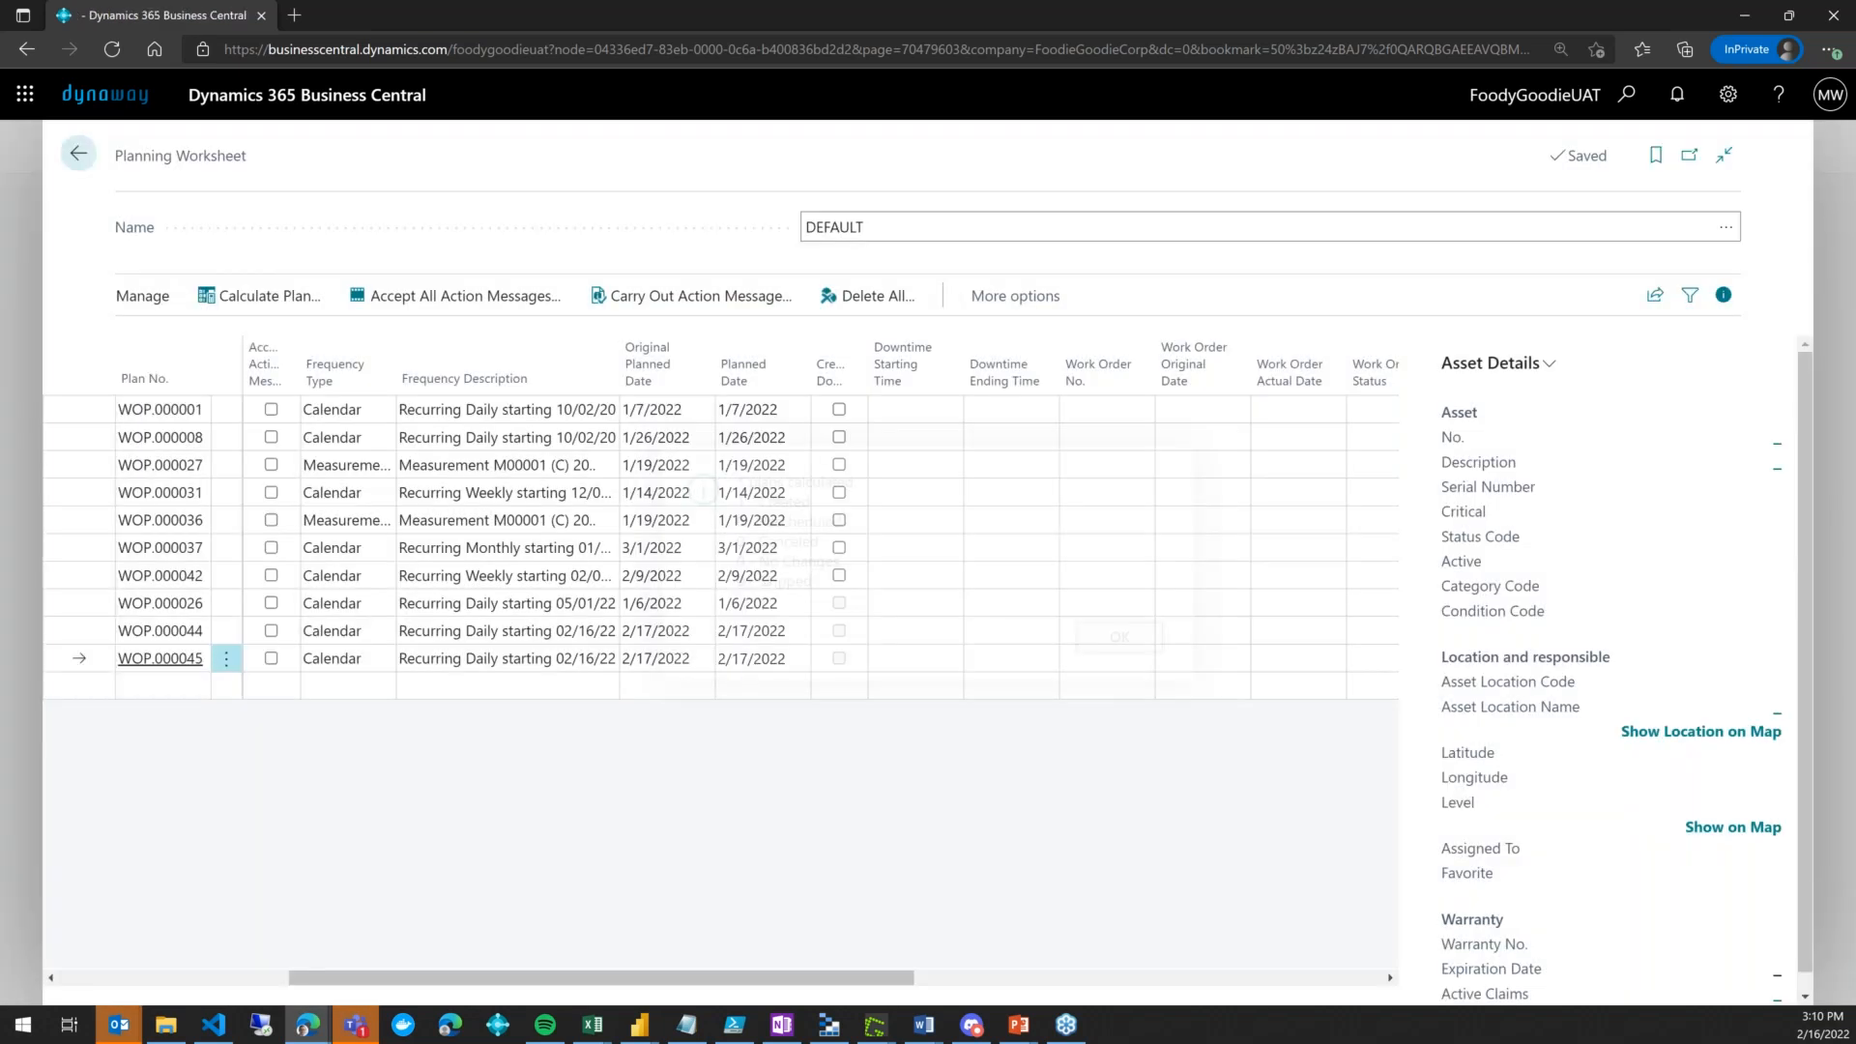
click(72, 157)
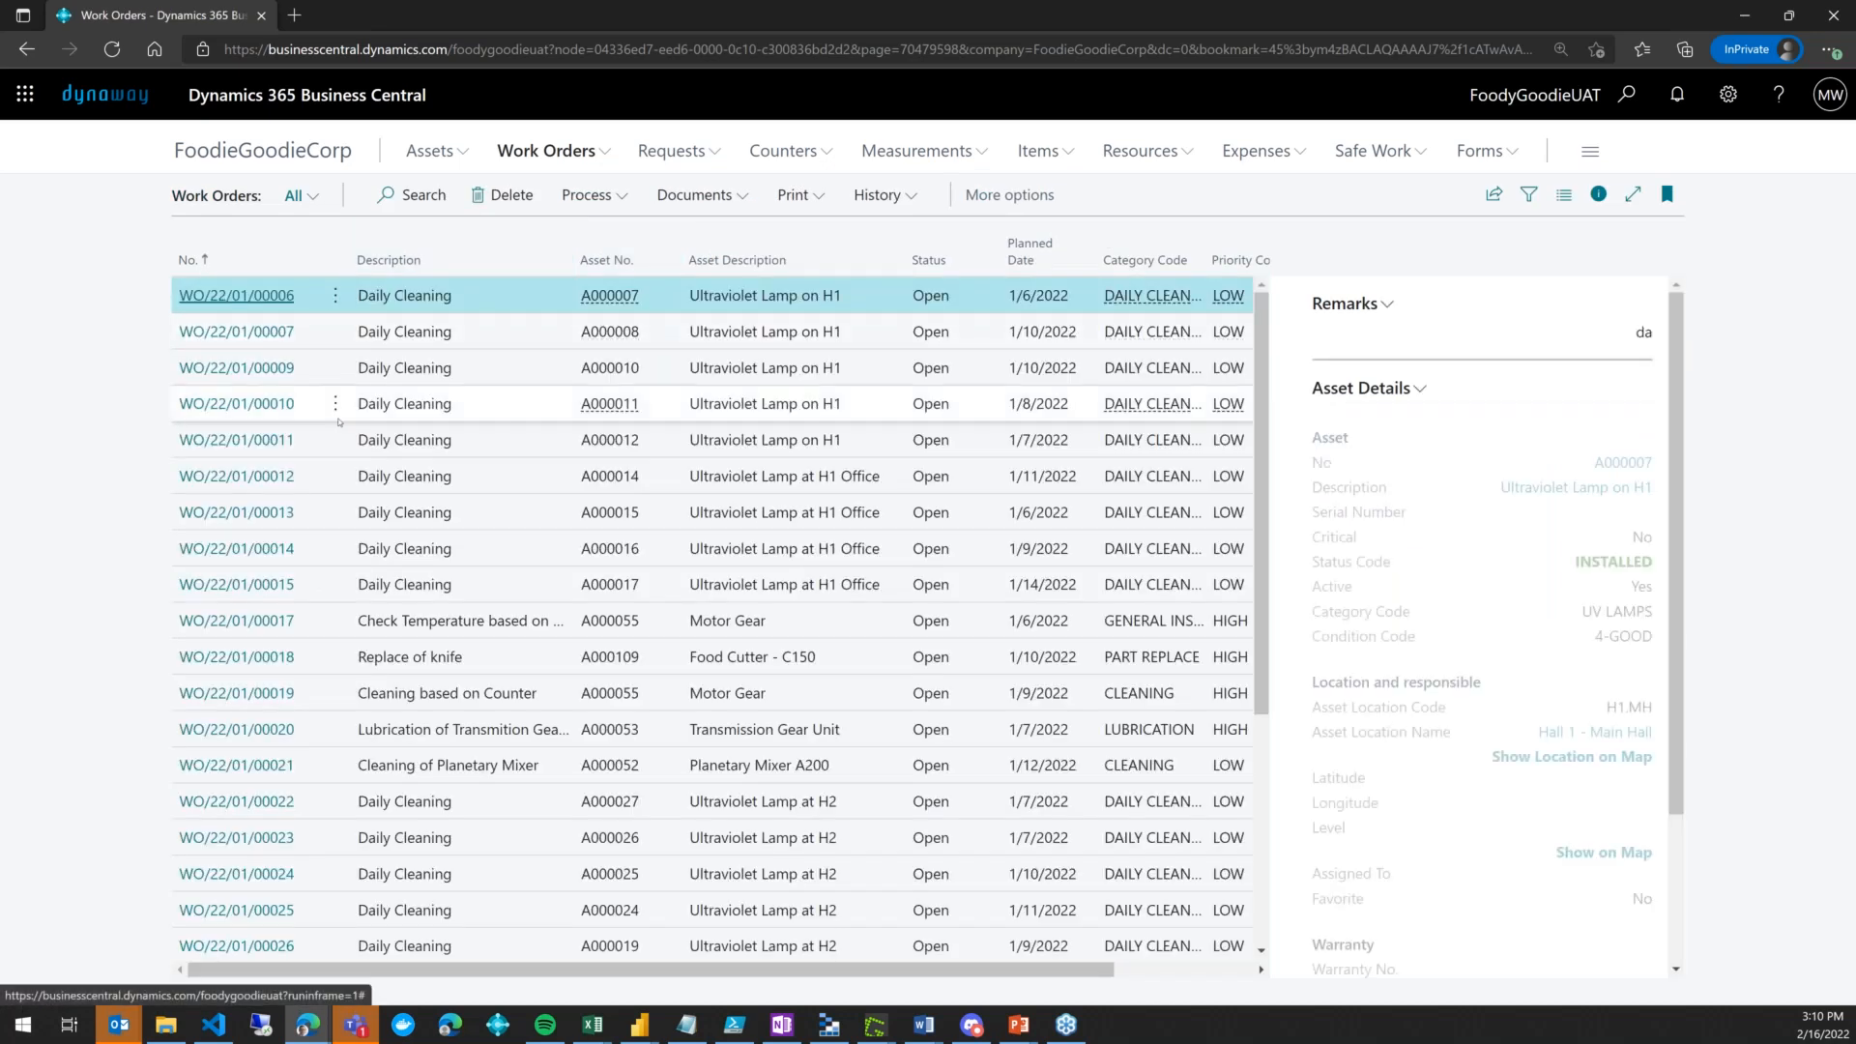
Limit the work orders list to the Round Orders view and open the "Lubriction of Planetary Mixers" order
scroll(290, 416, down, 4)
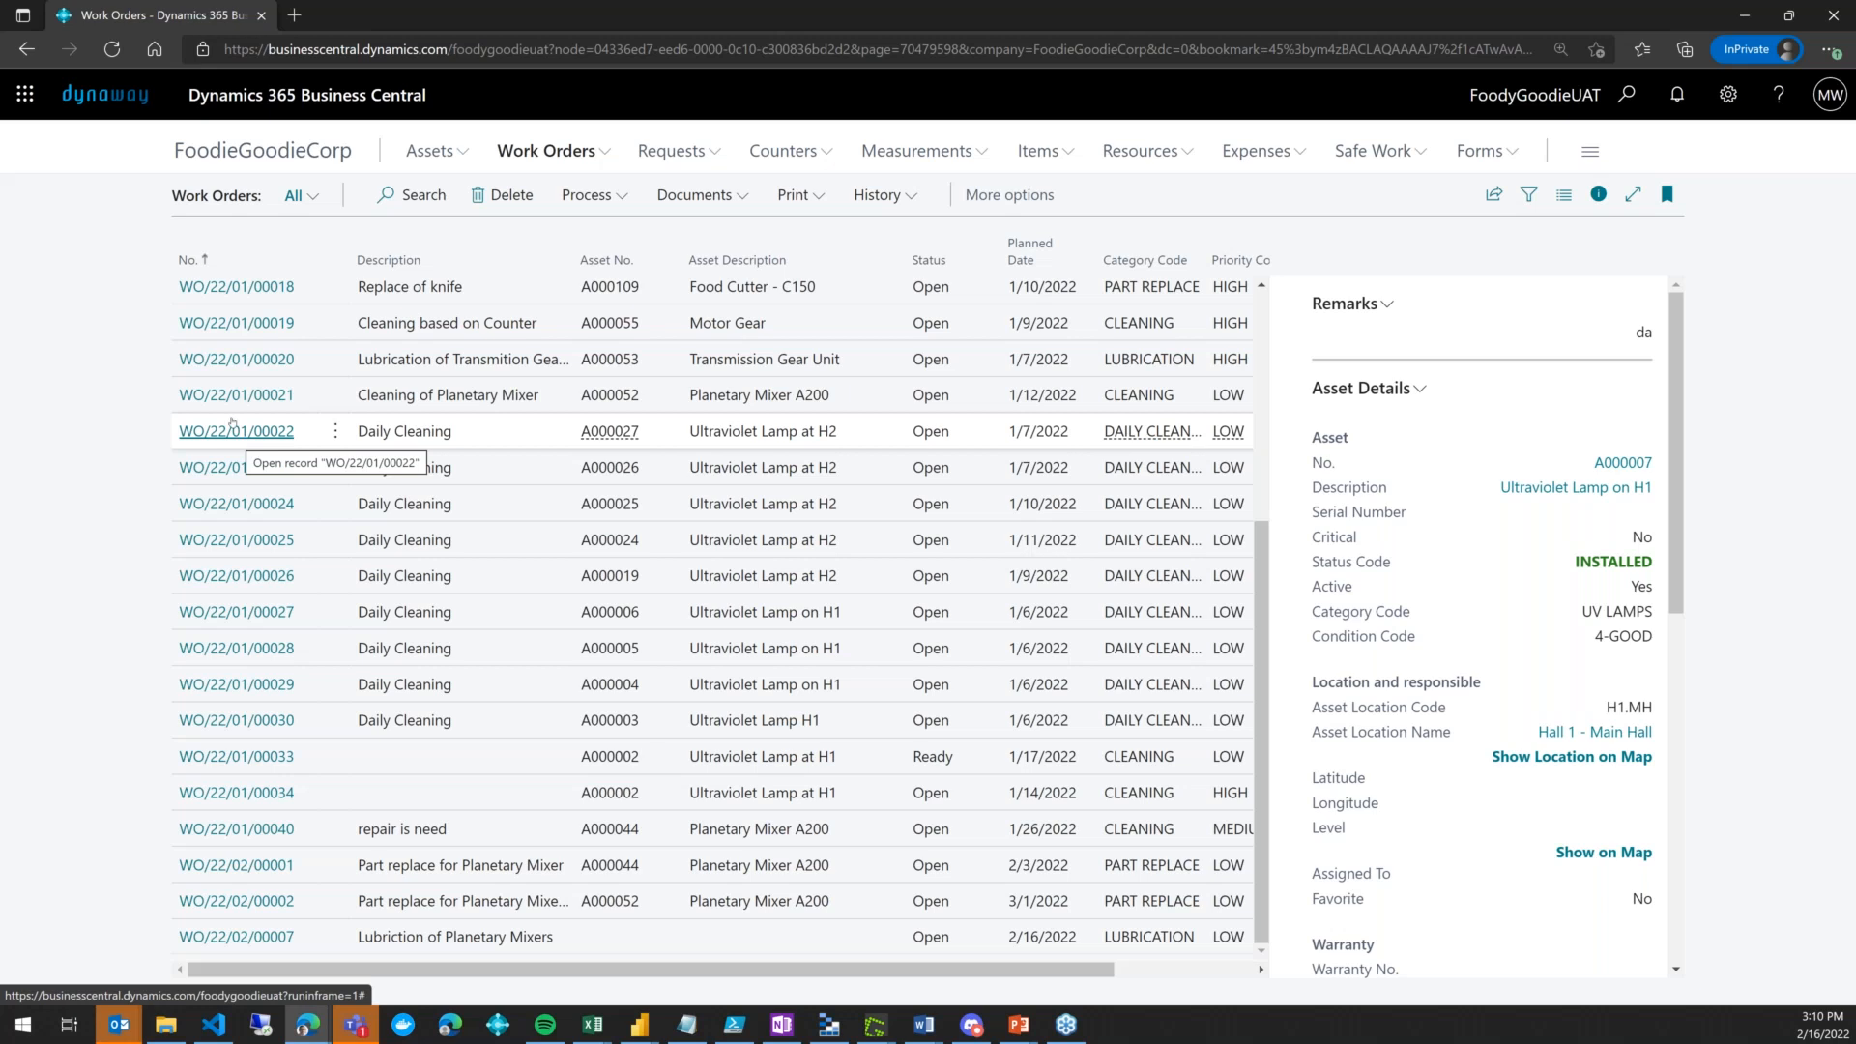
click(298, 192)
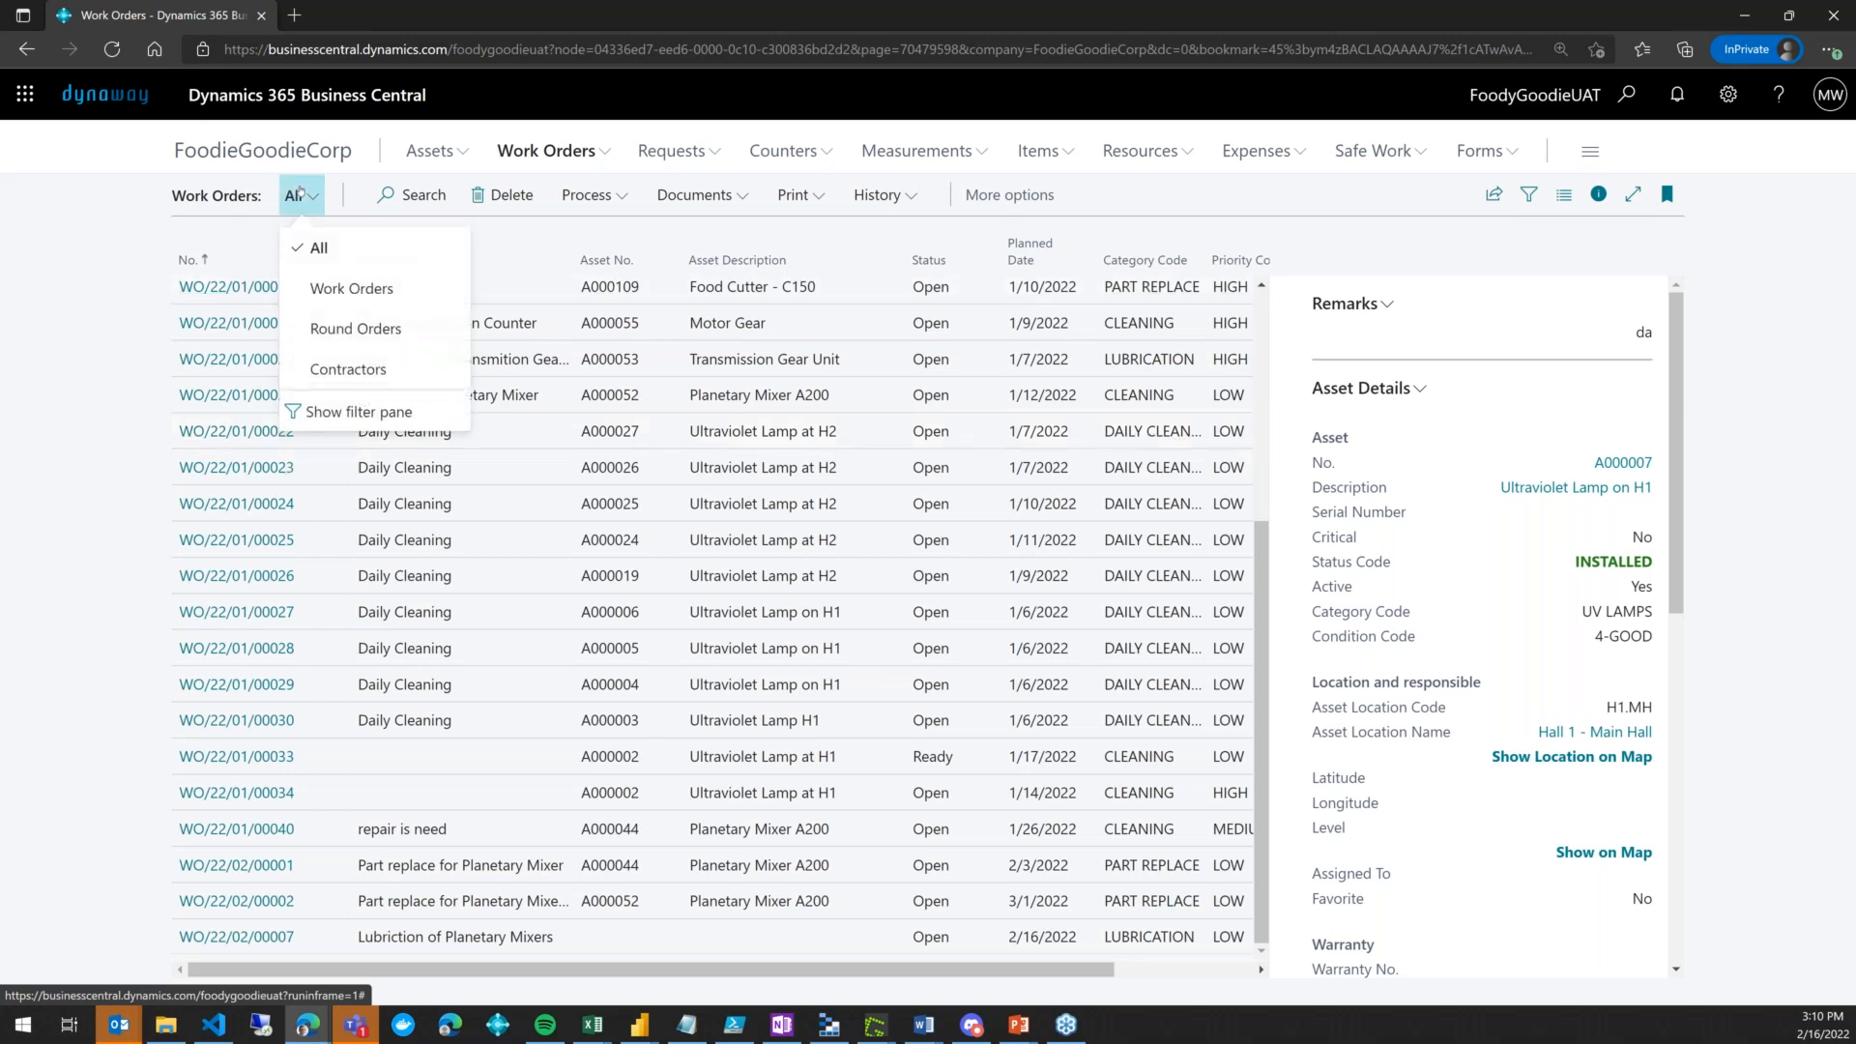
click(408, 325)
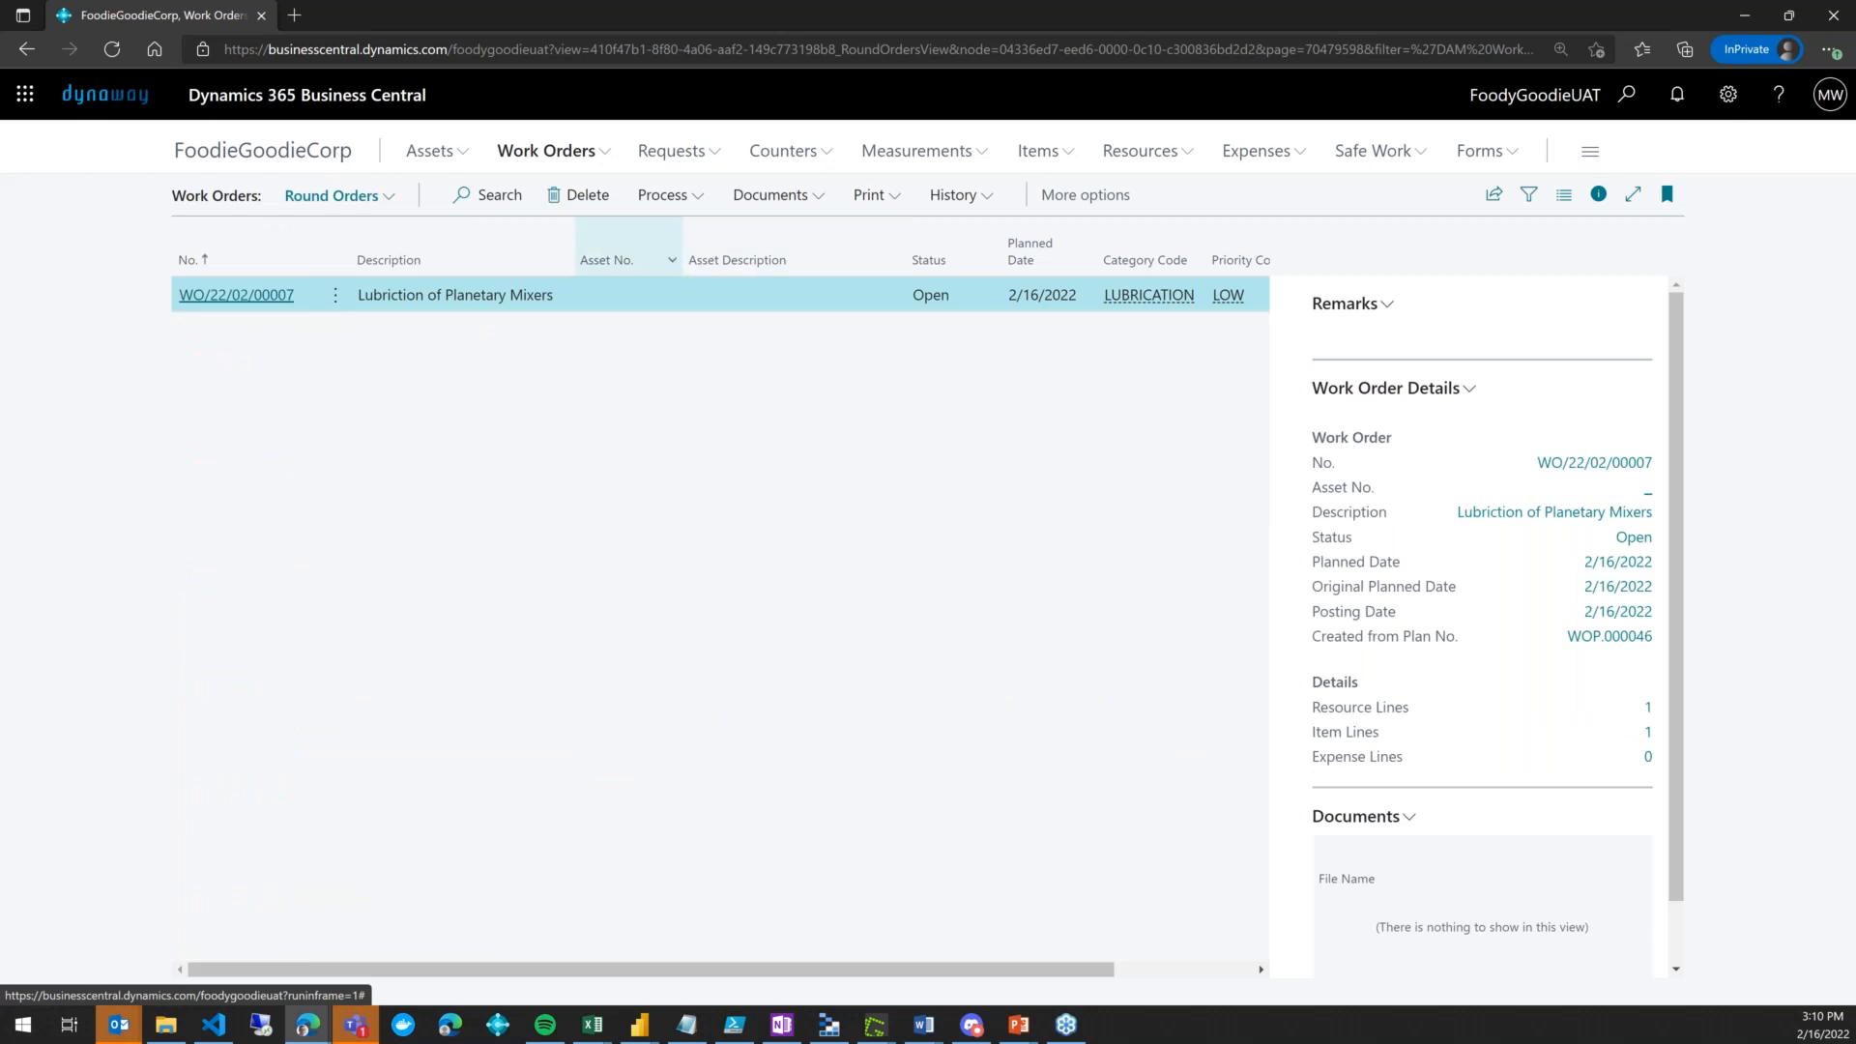
click(236, 296)
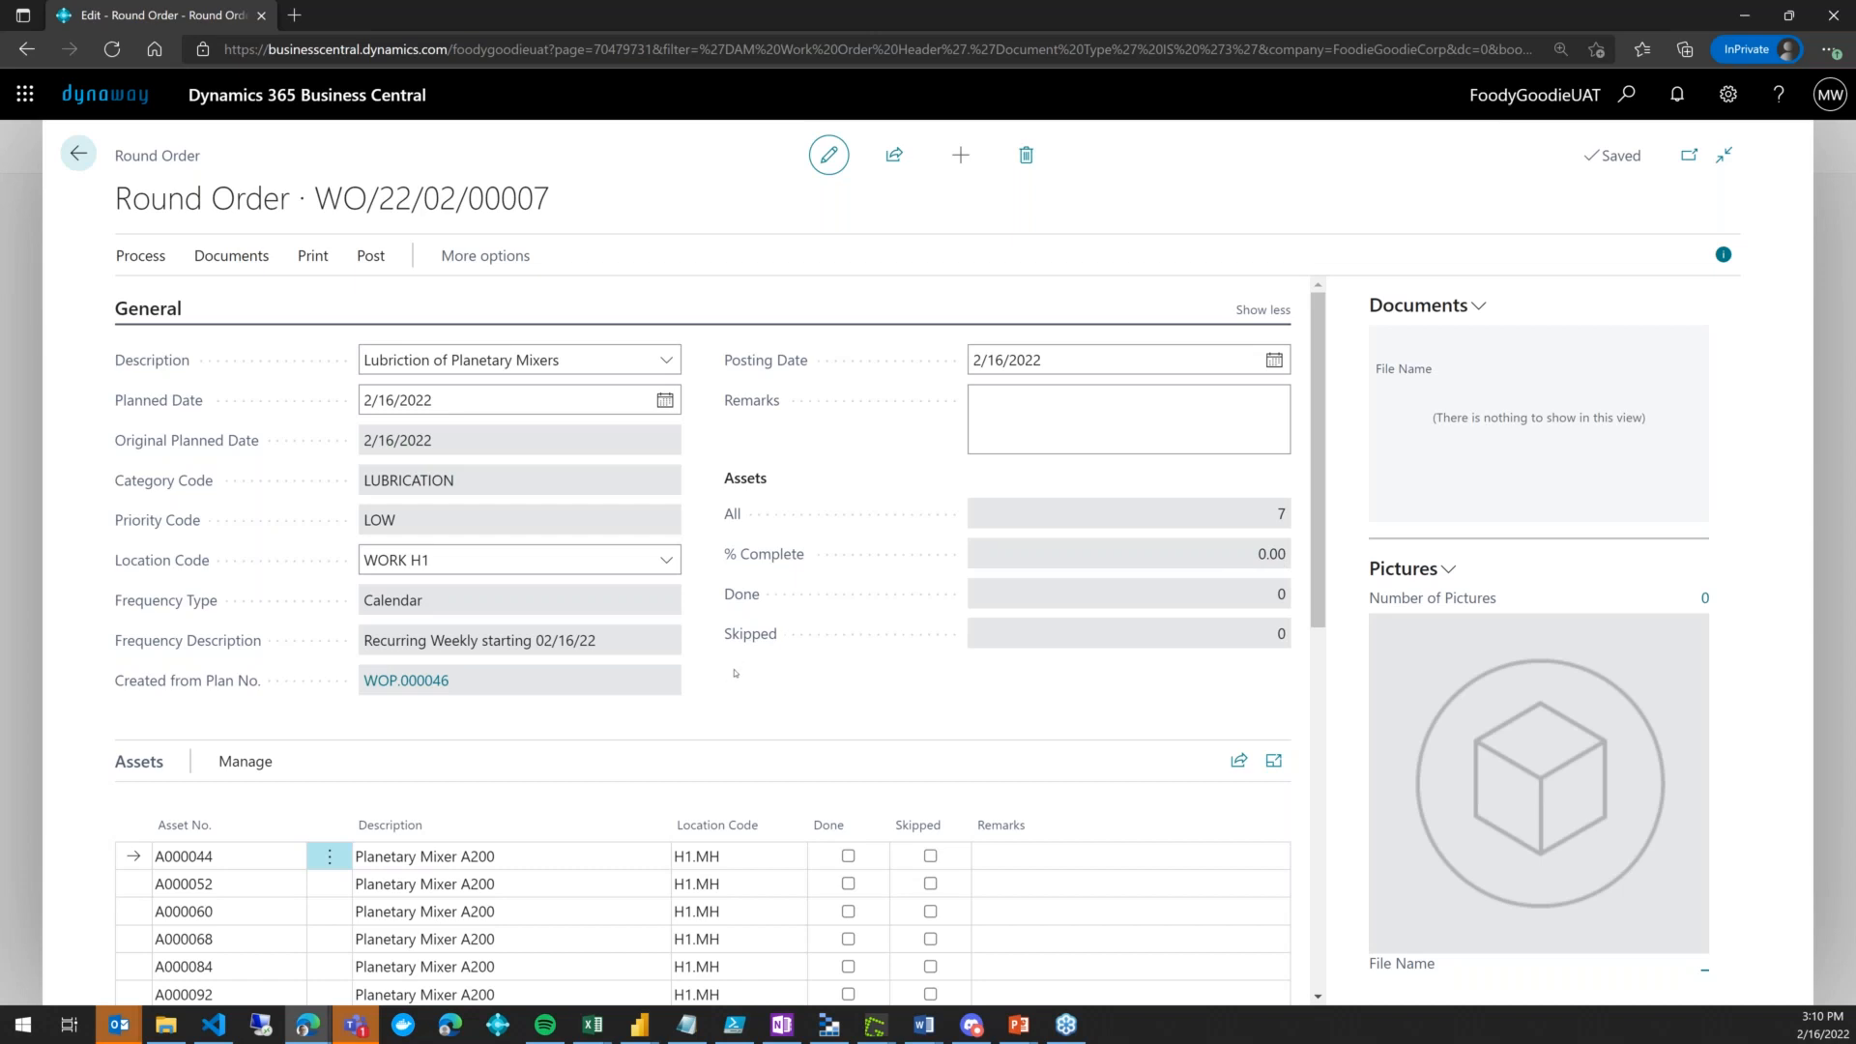
Mark asset A000060 as skipped and all the other planetary mixers in the round order as done
scroll(735, 673, down, 1)
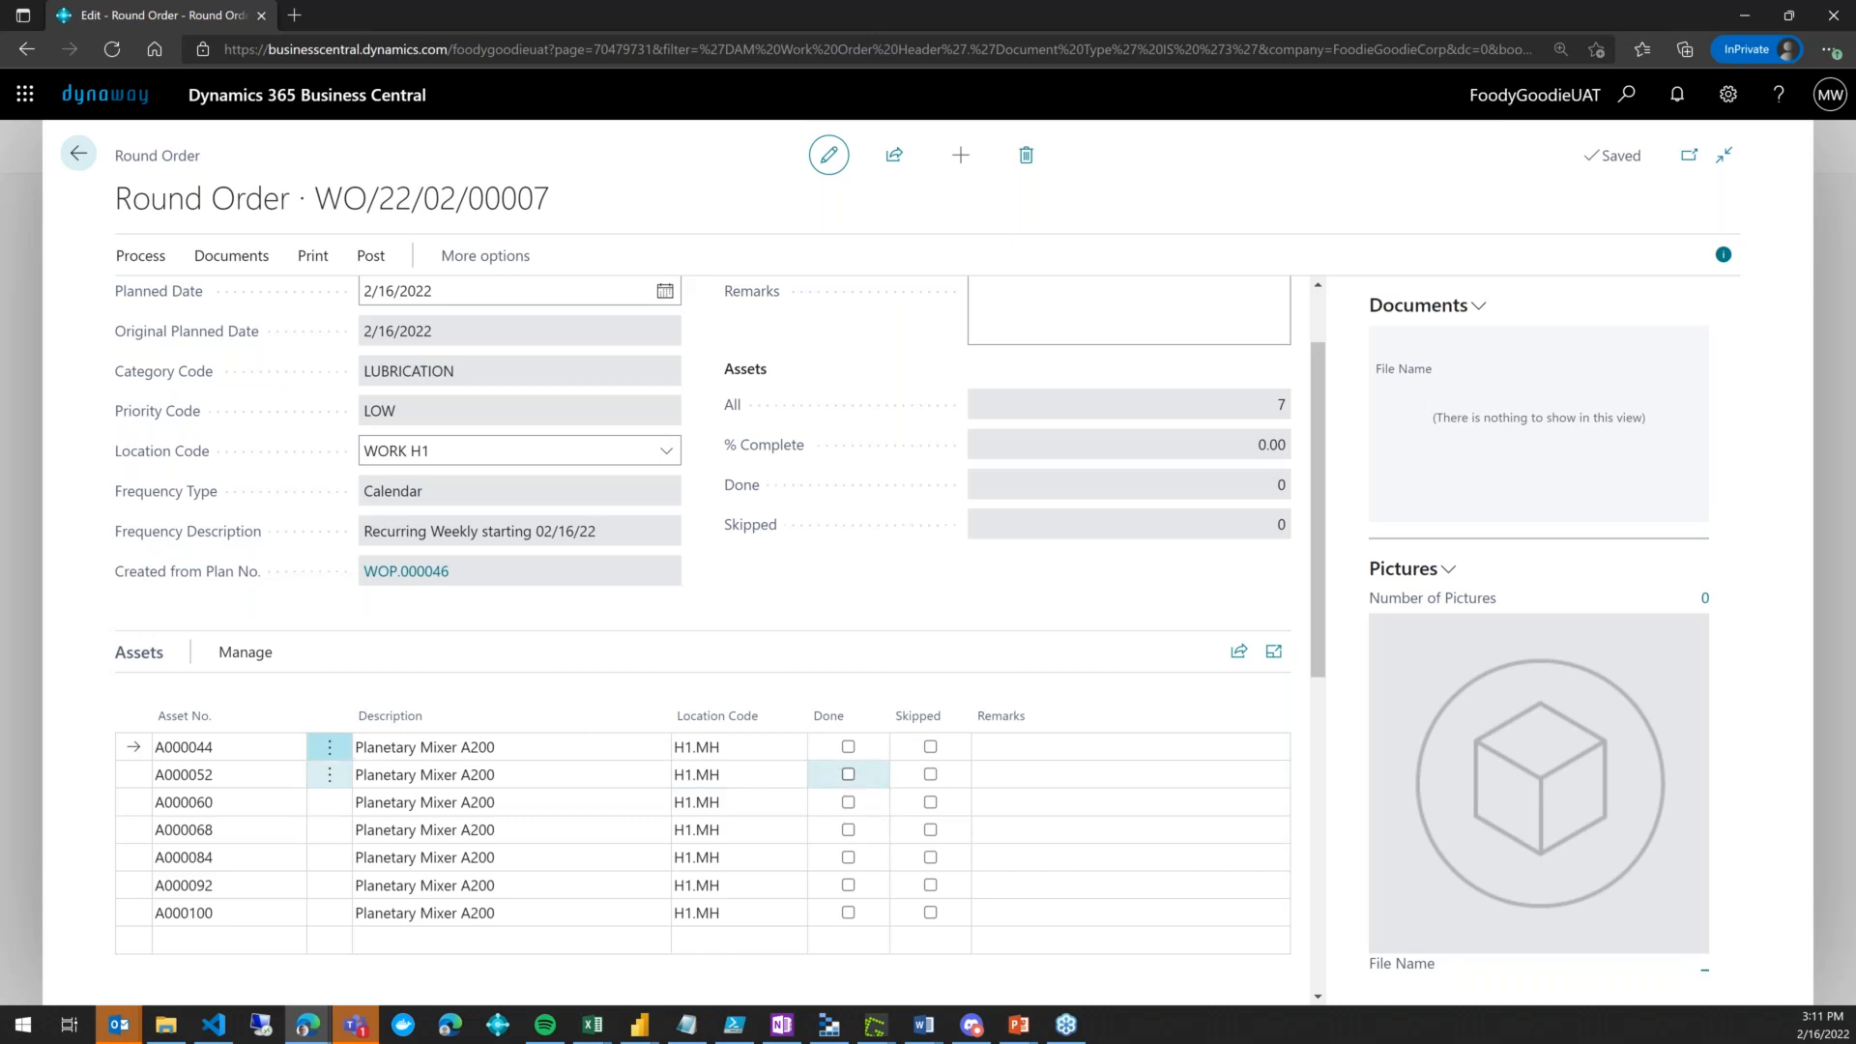
click(847, 746)
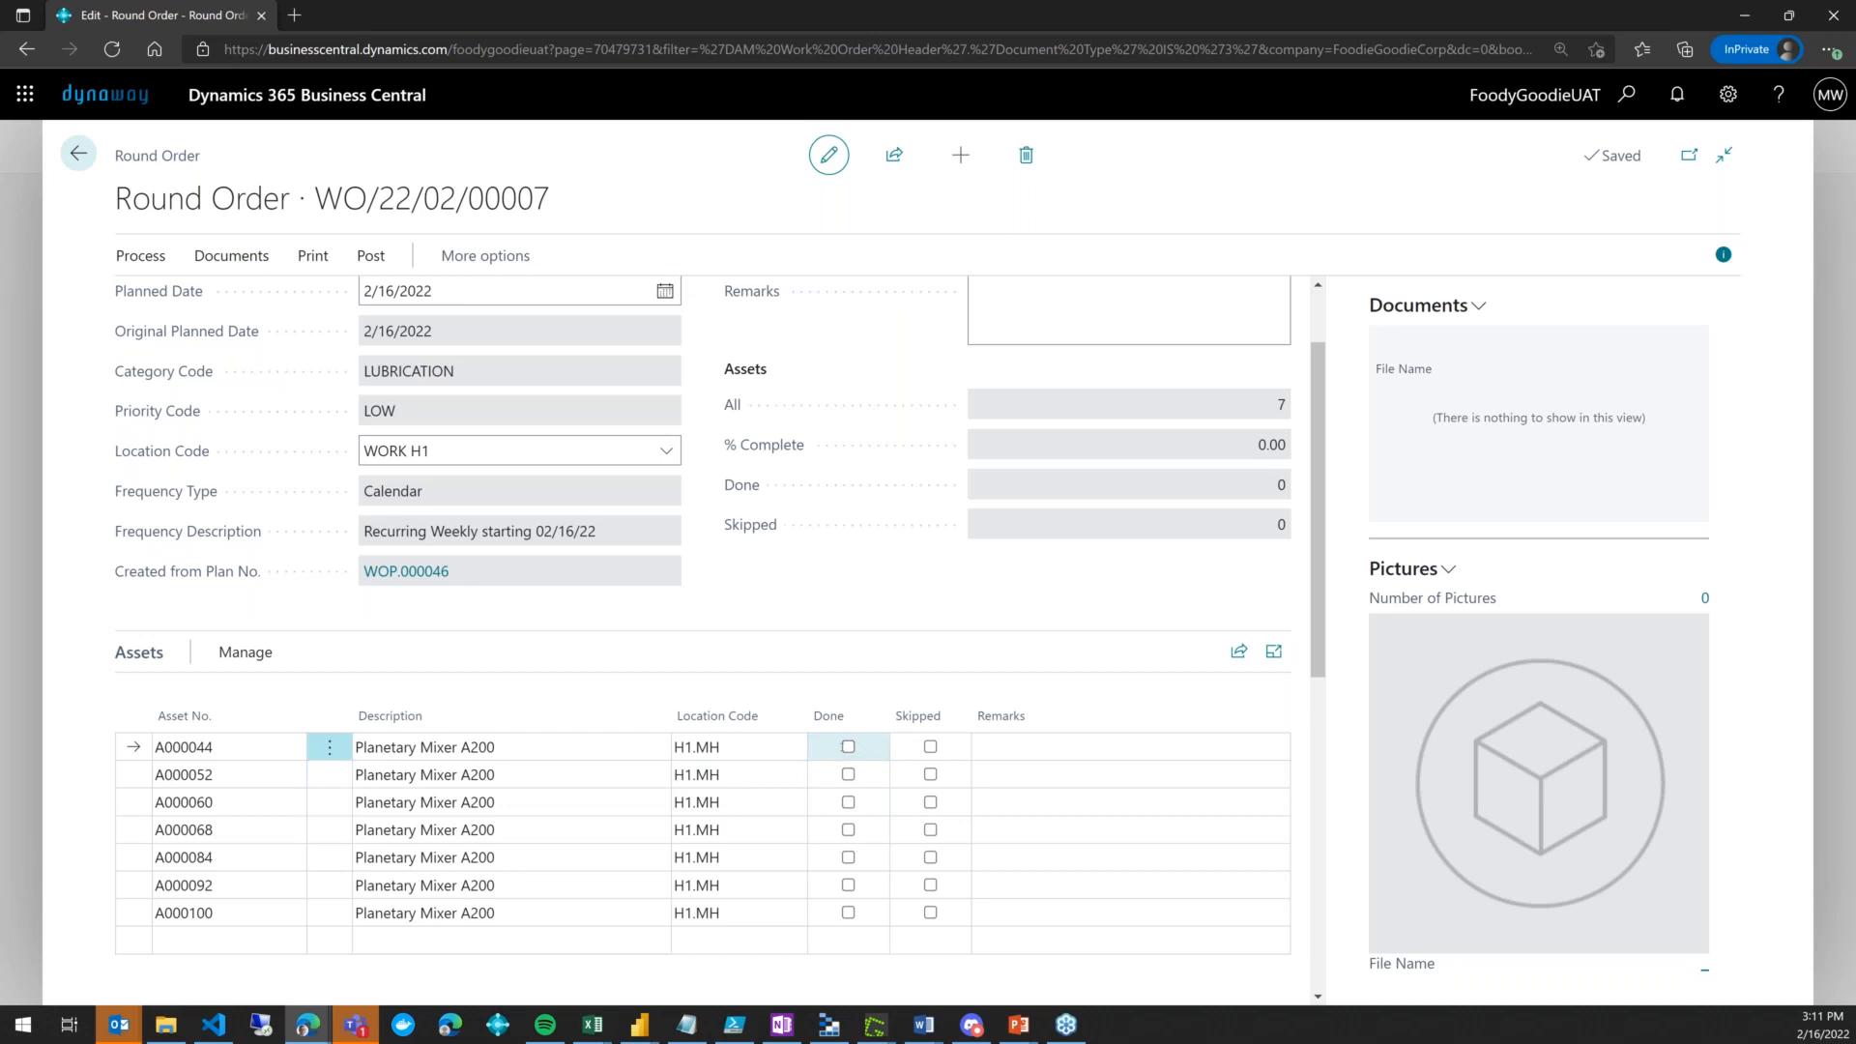
click(847, 774)
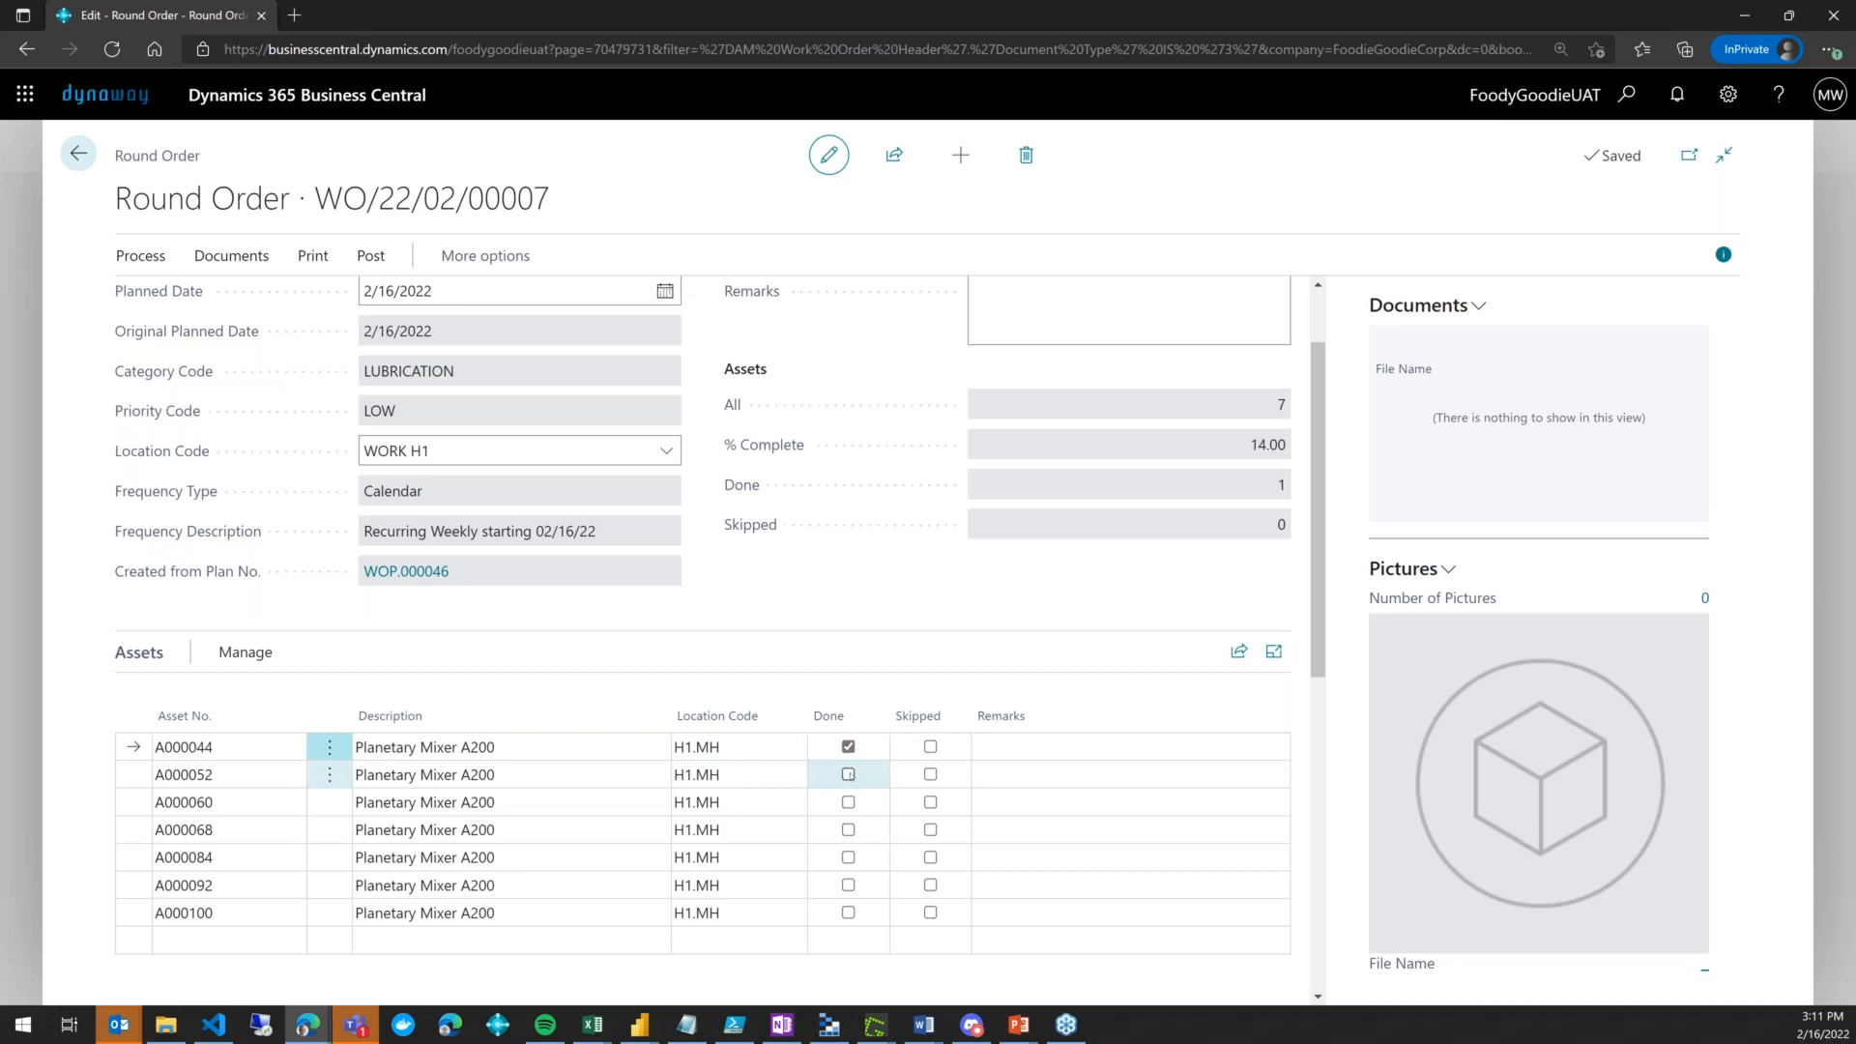
click(930, 802)
click(848, 829)
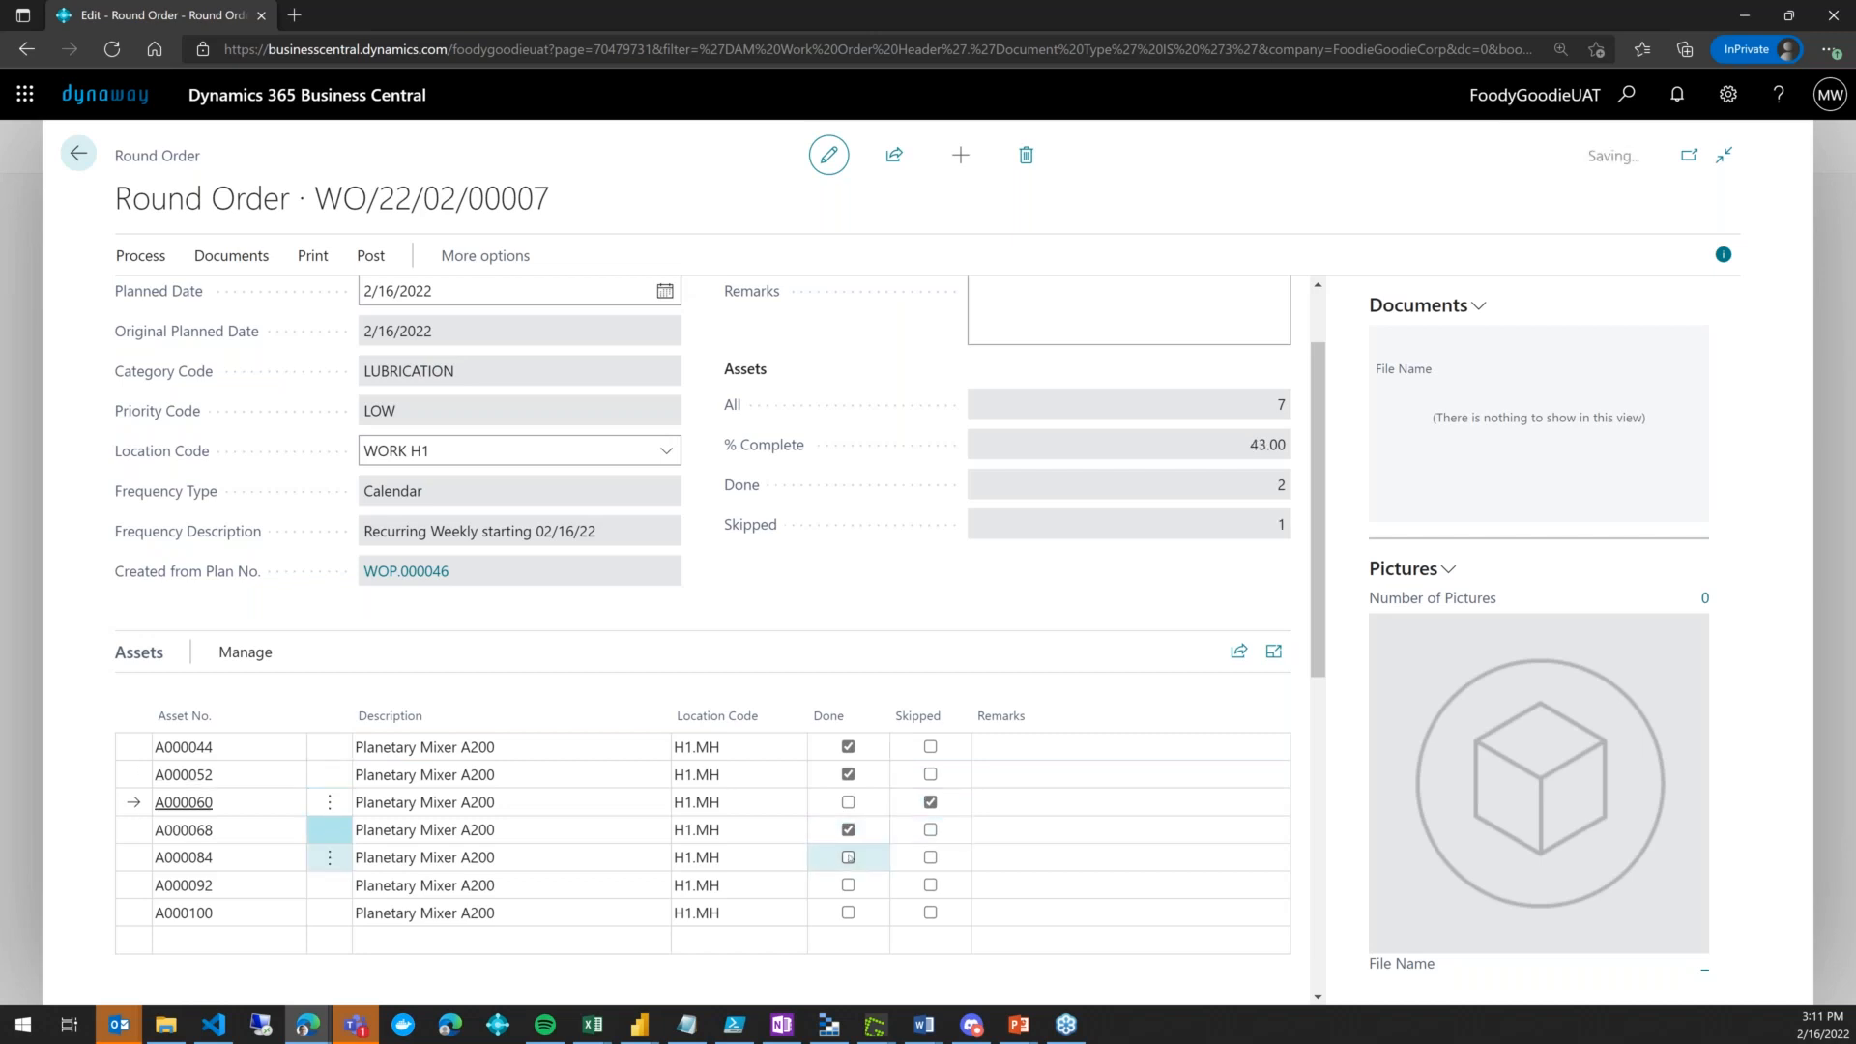
click(847, 857)
click(847, 886)
click(847, 912)
Enter the remark "Mixer was working" for the skipped asset A000060 in the round order
click(1042, 802)
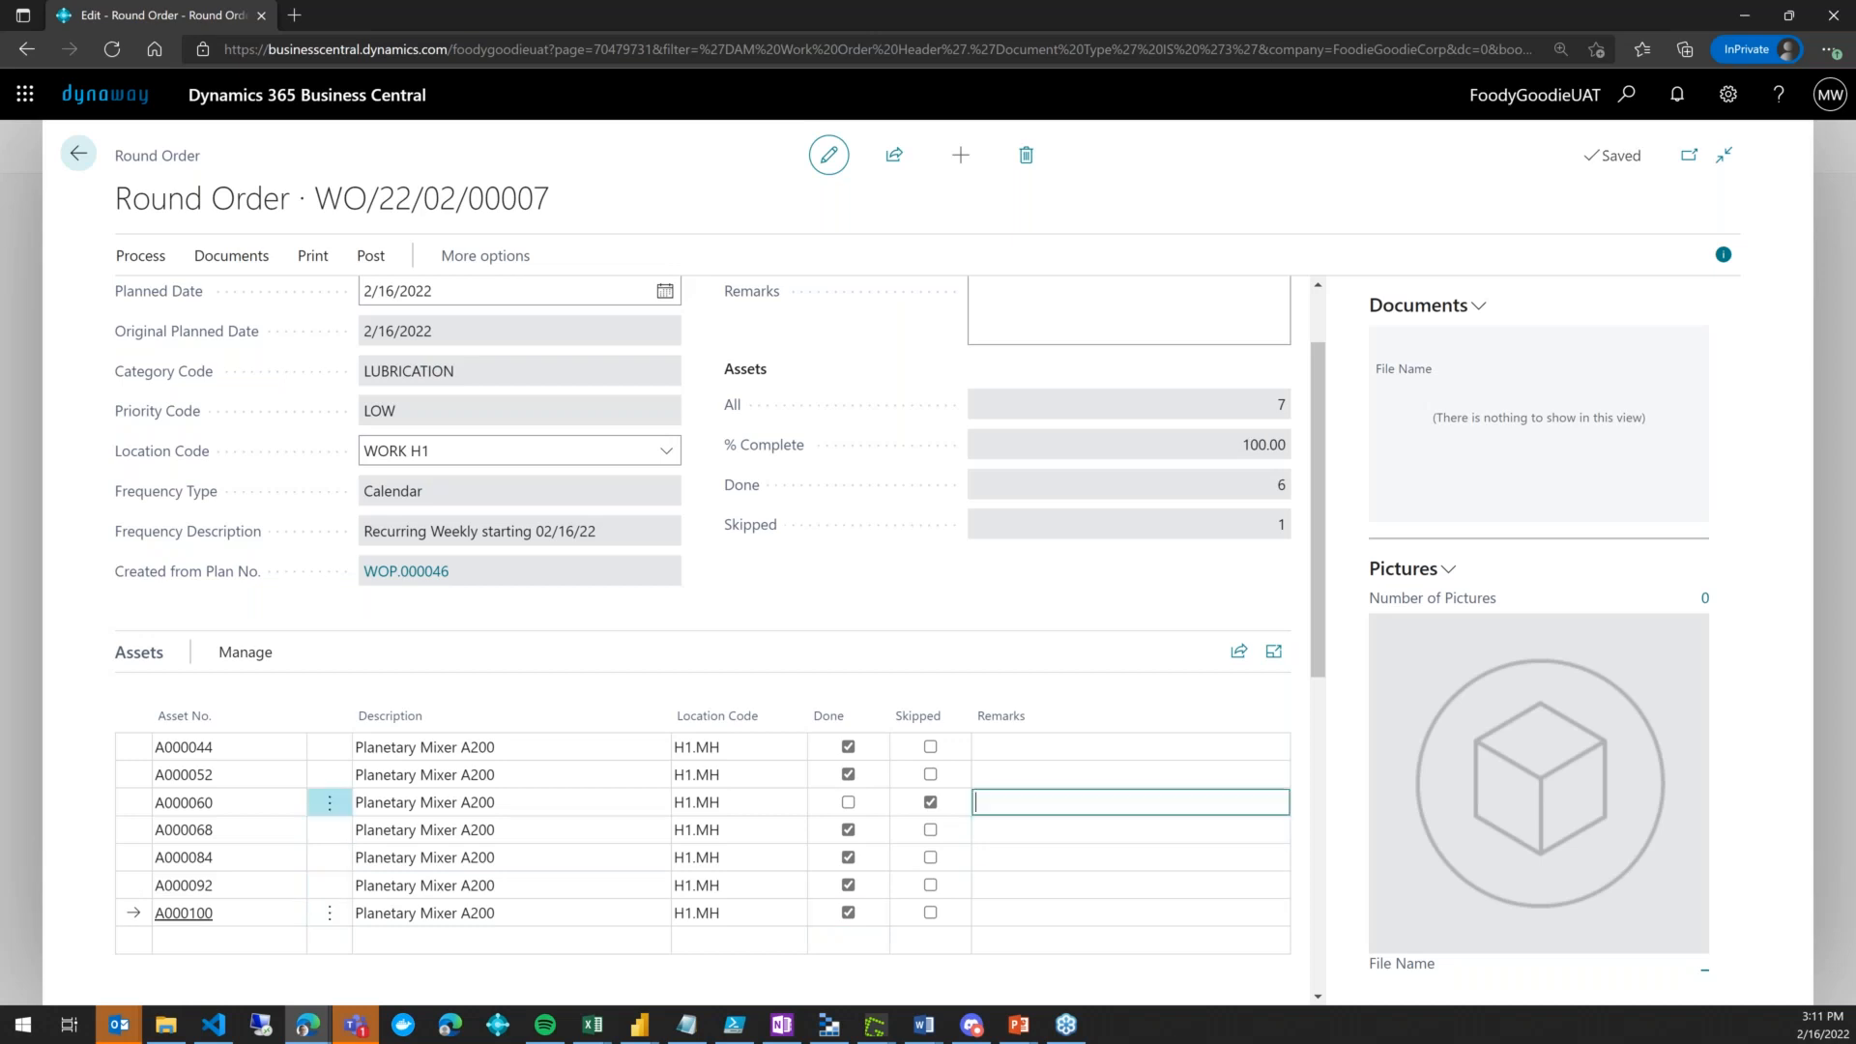
text(P)
text(Mixer was )
text(working)
Review the round order's asset line actions, its resource line for lubrication, and its Lubrication Oil item line
mouse_move(746, 404)
scroll(704, 598, down, 3)
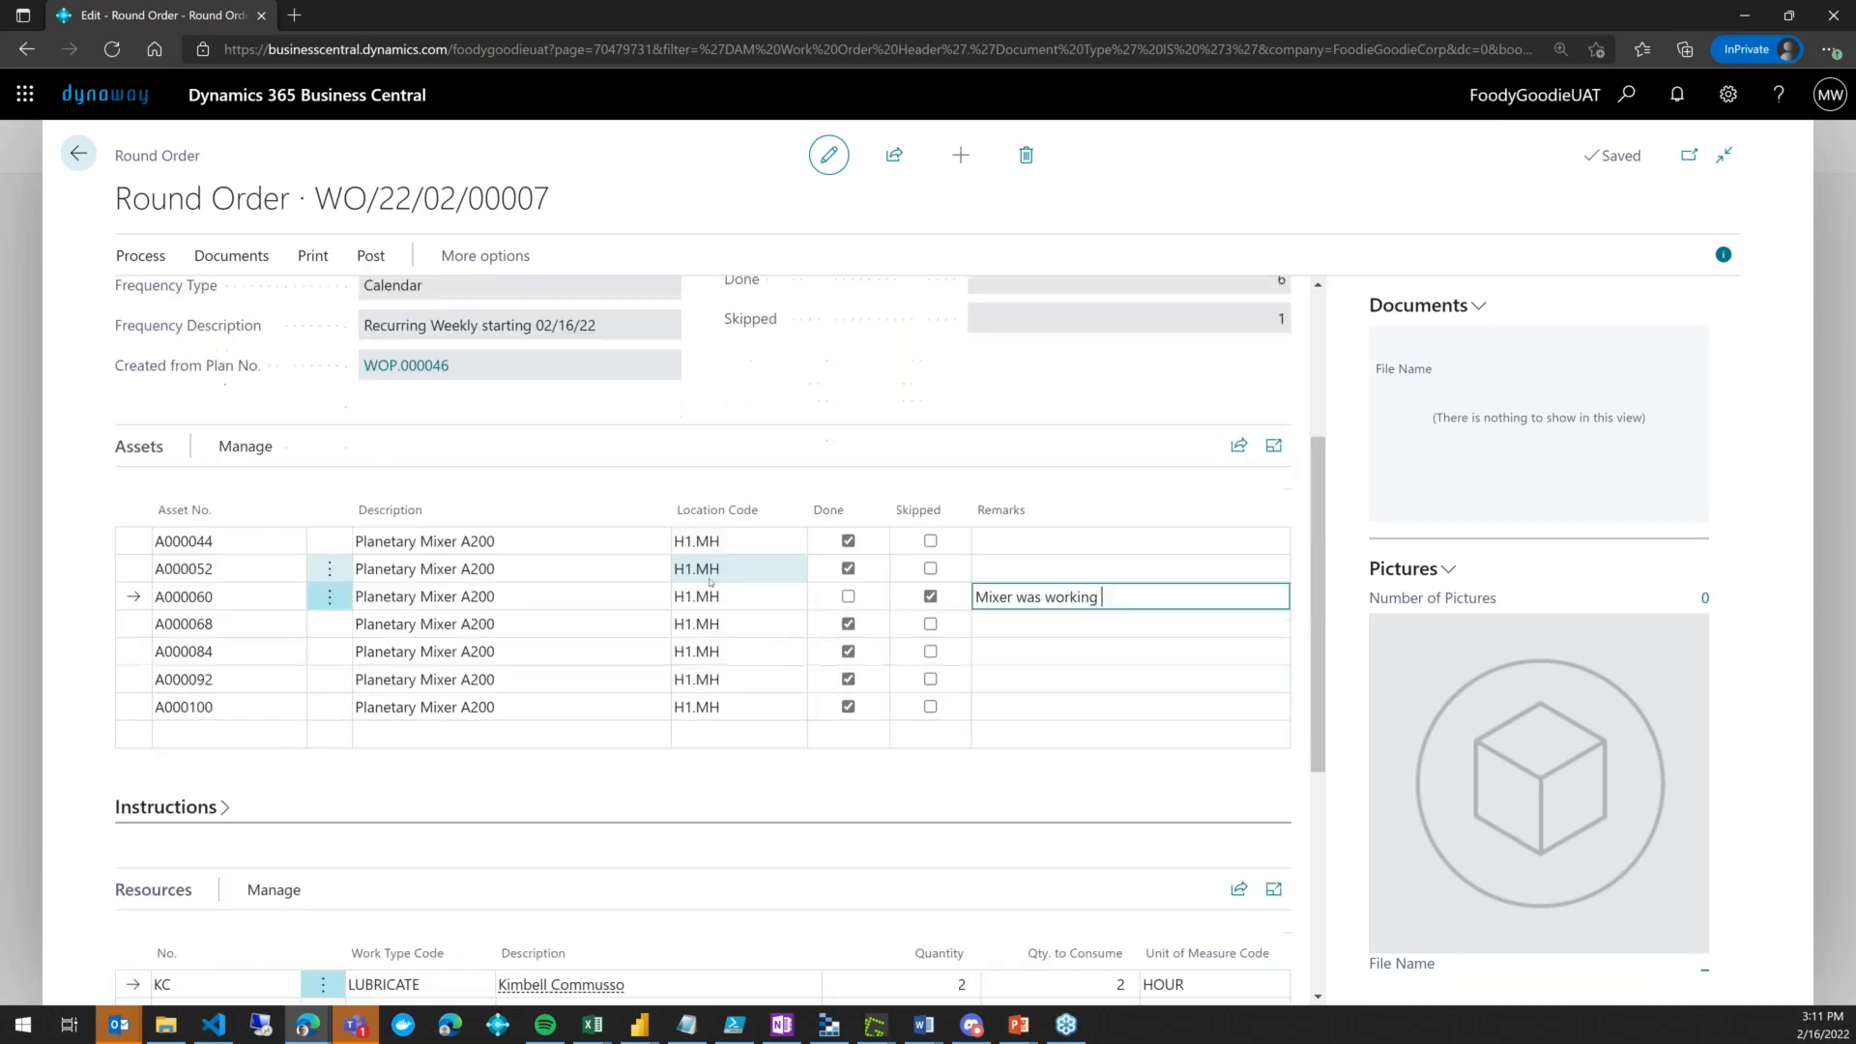
click(253, 431)
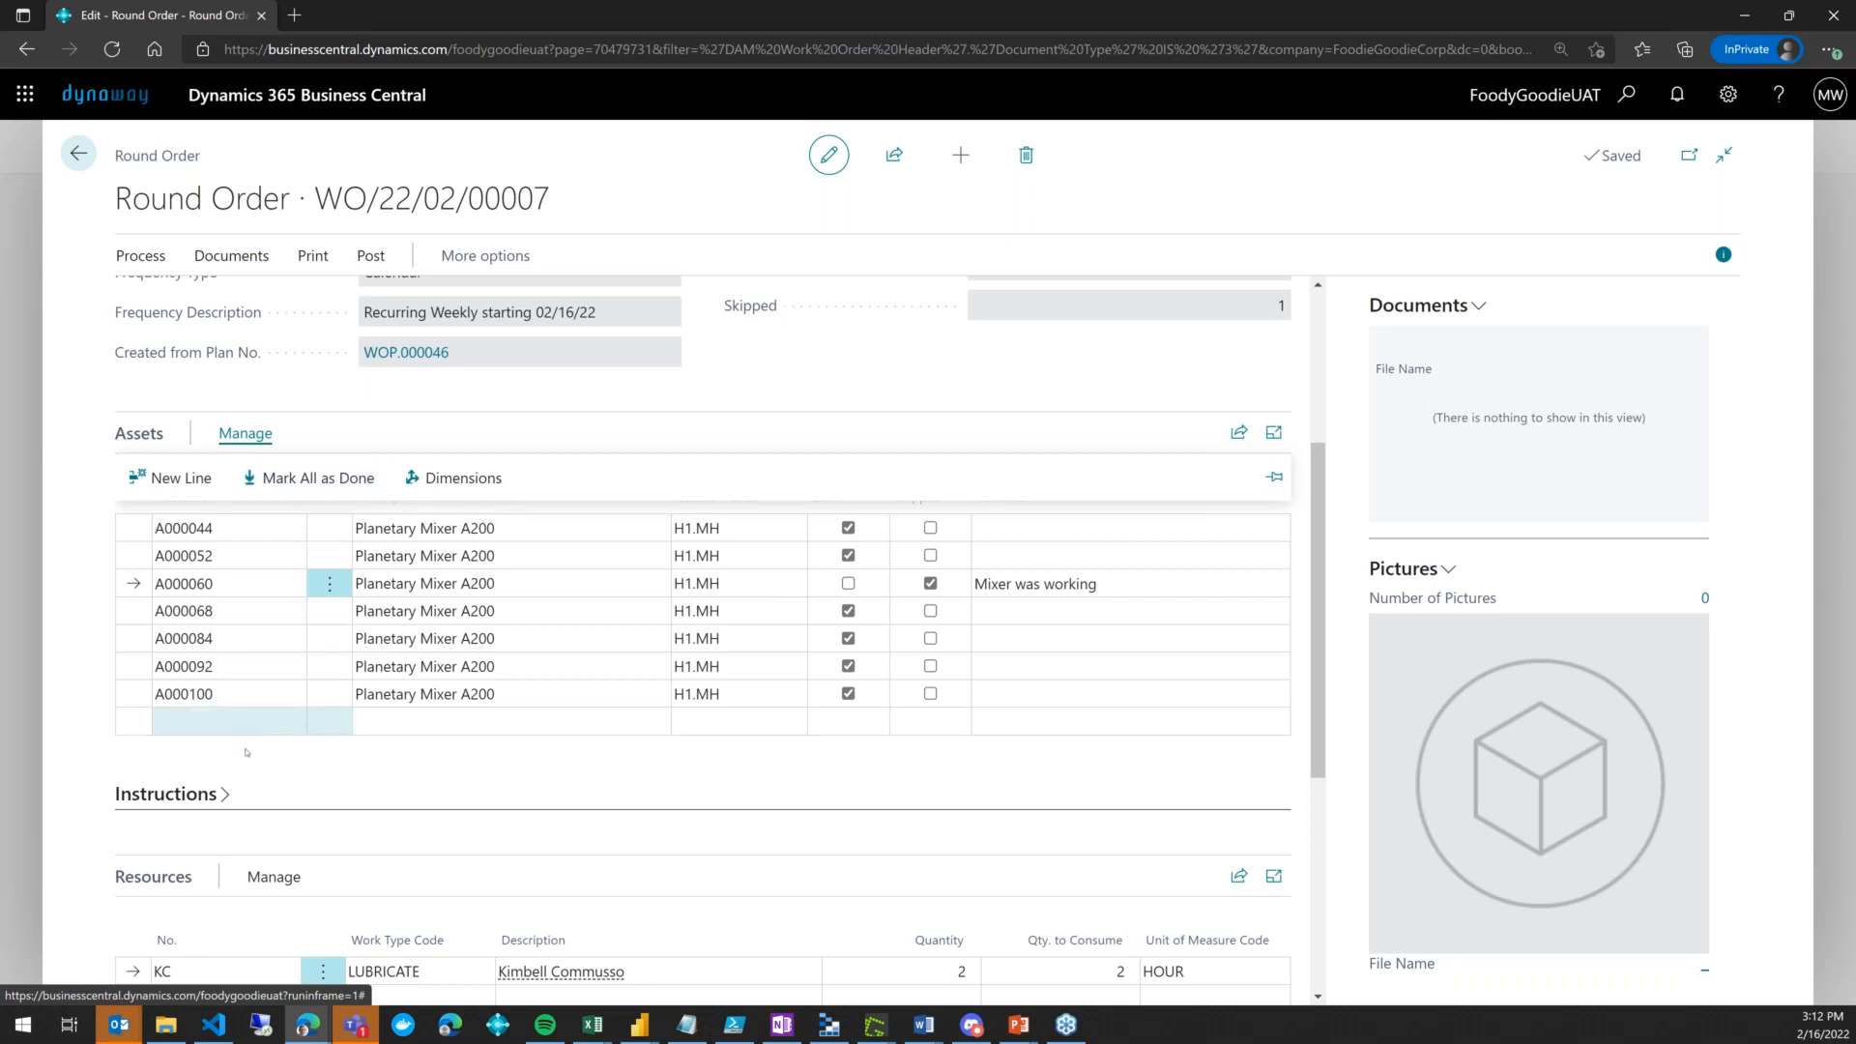
click(285, 729)
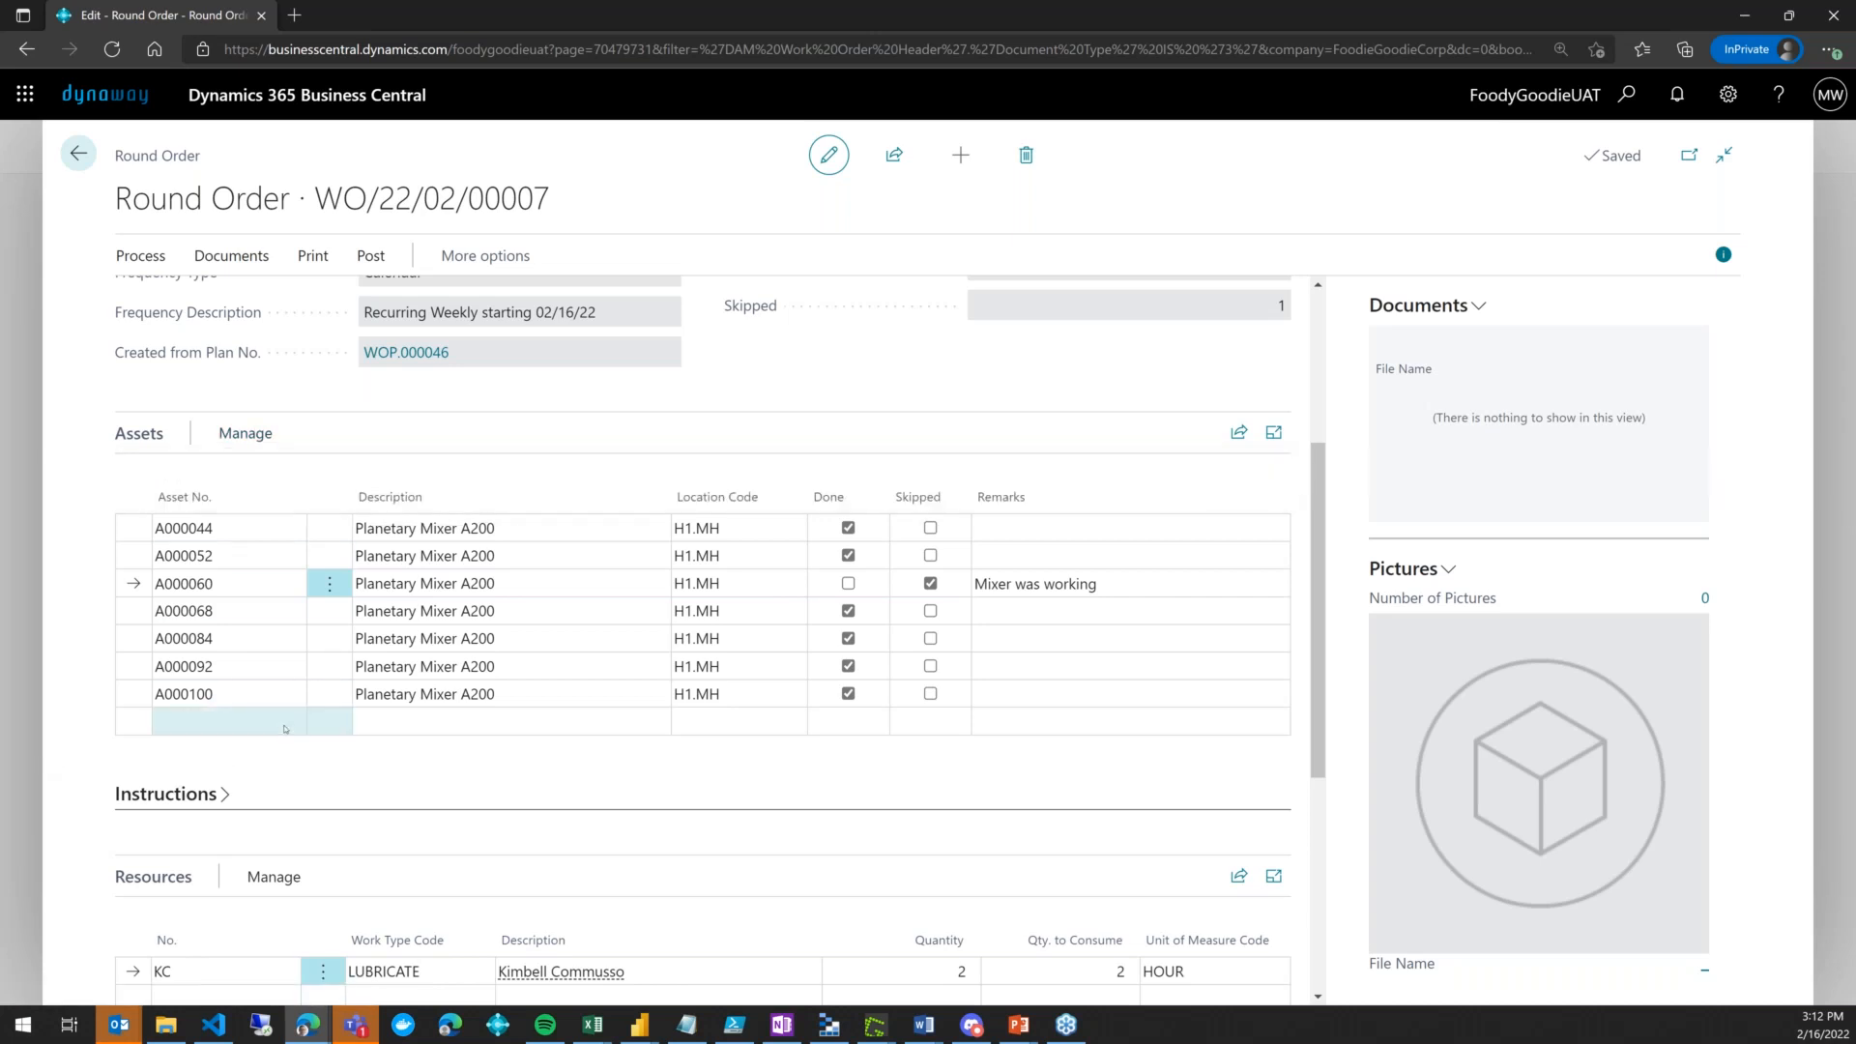
scroll(285, 729, down, 2)
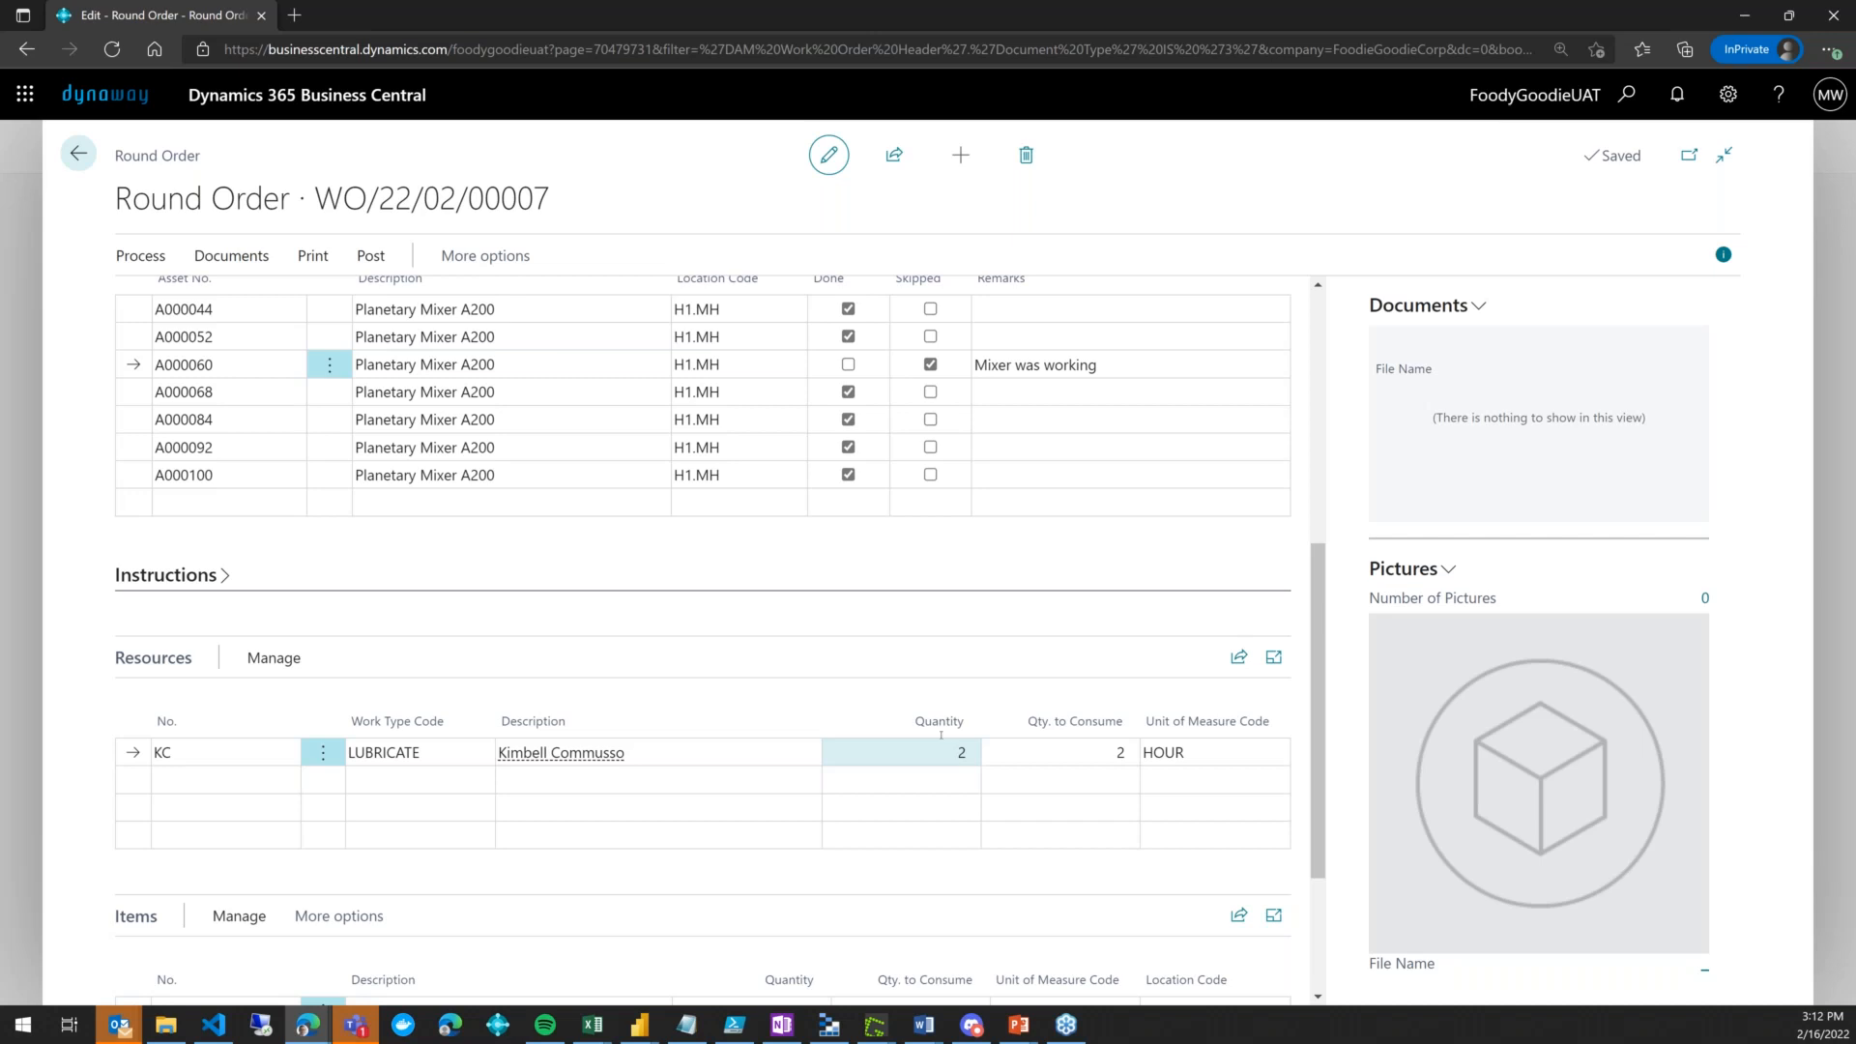
click(908, 755)
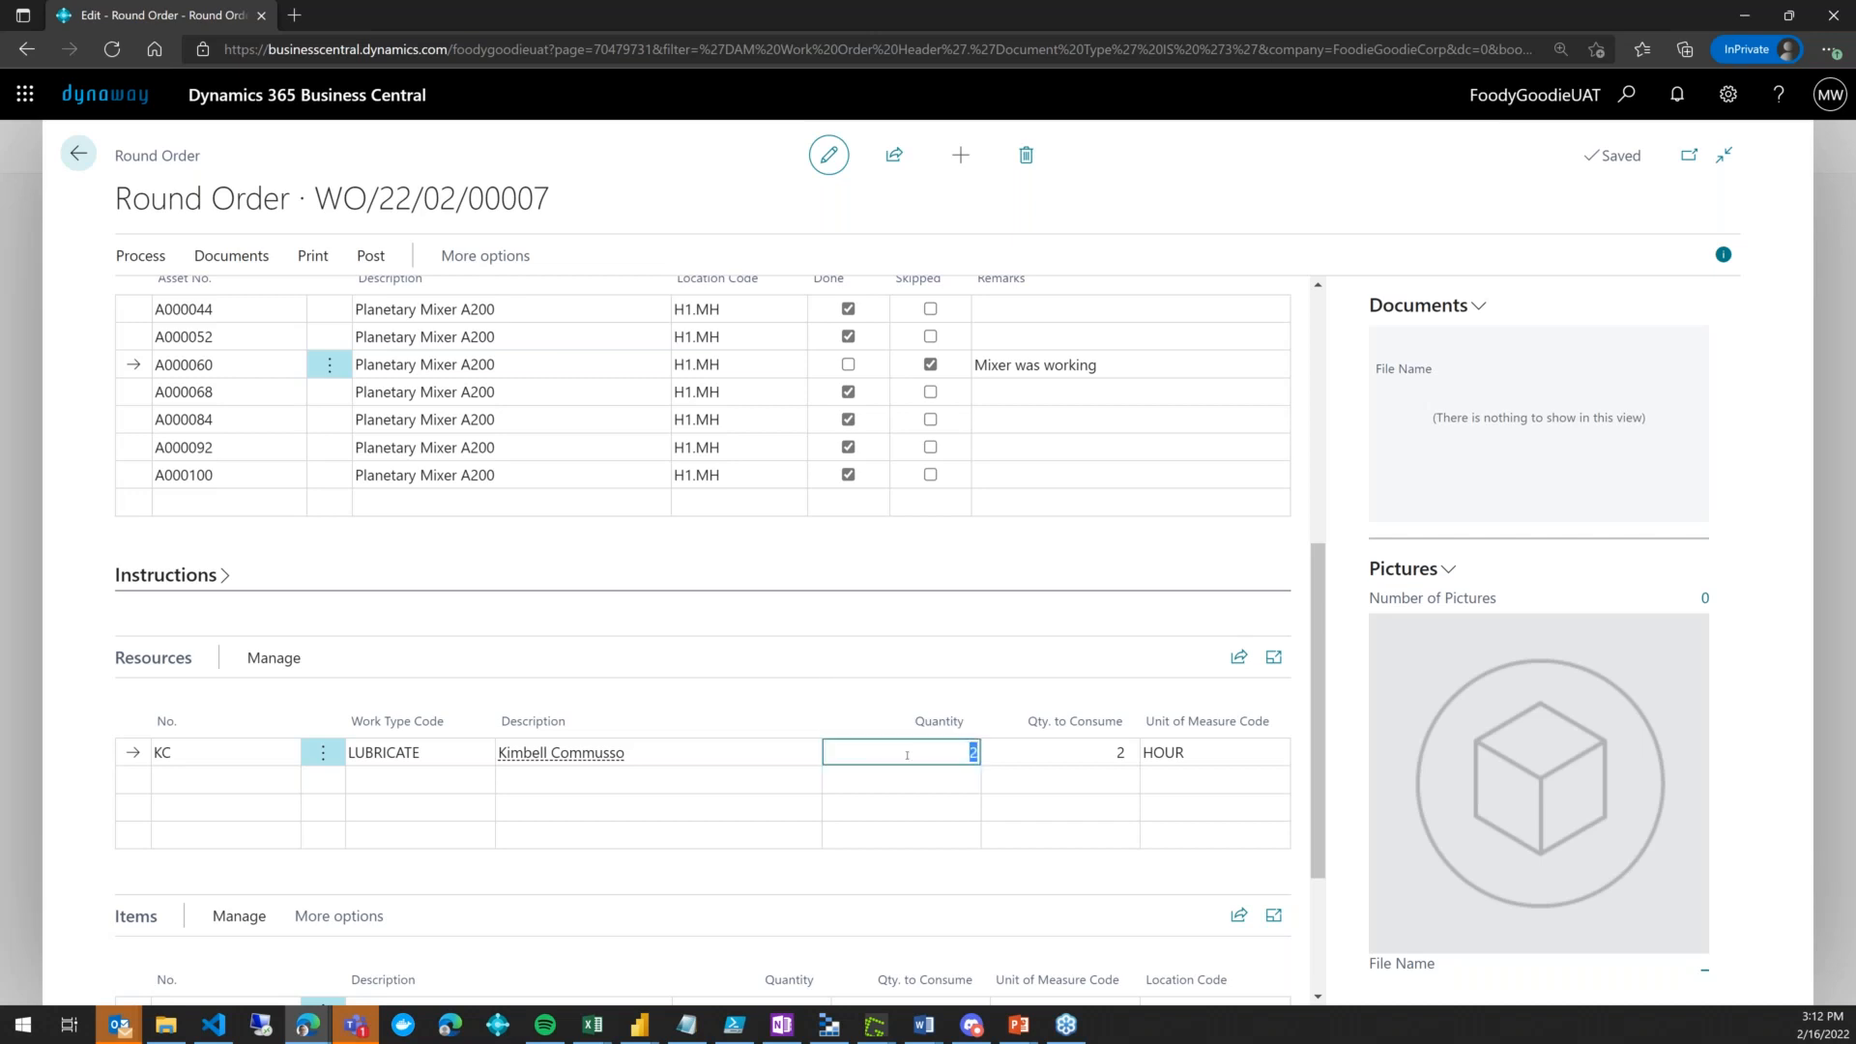
scroll(774, 792, down, 3)
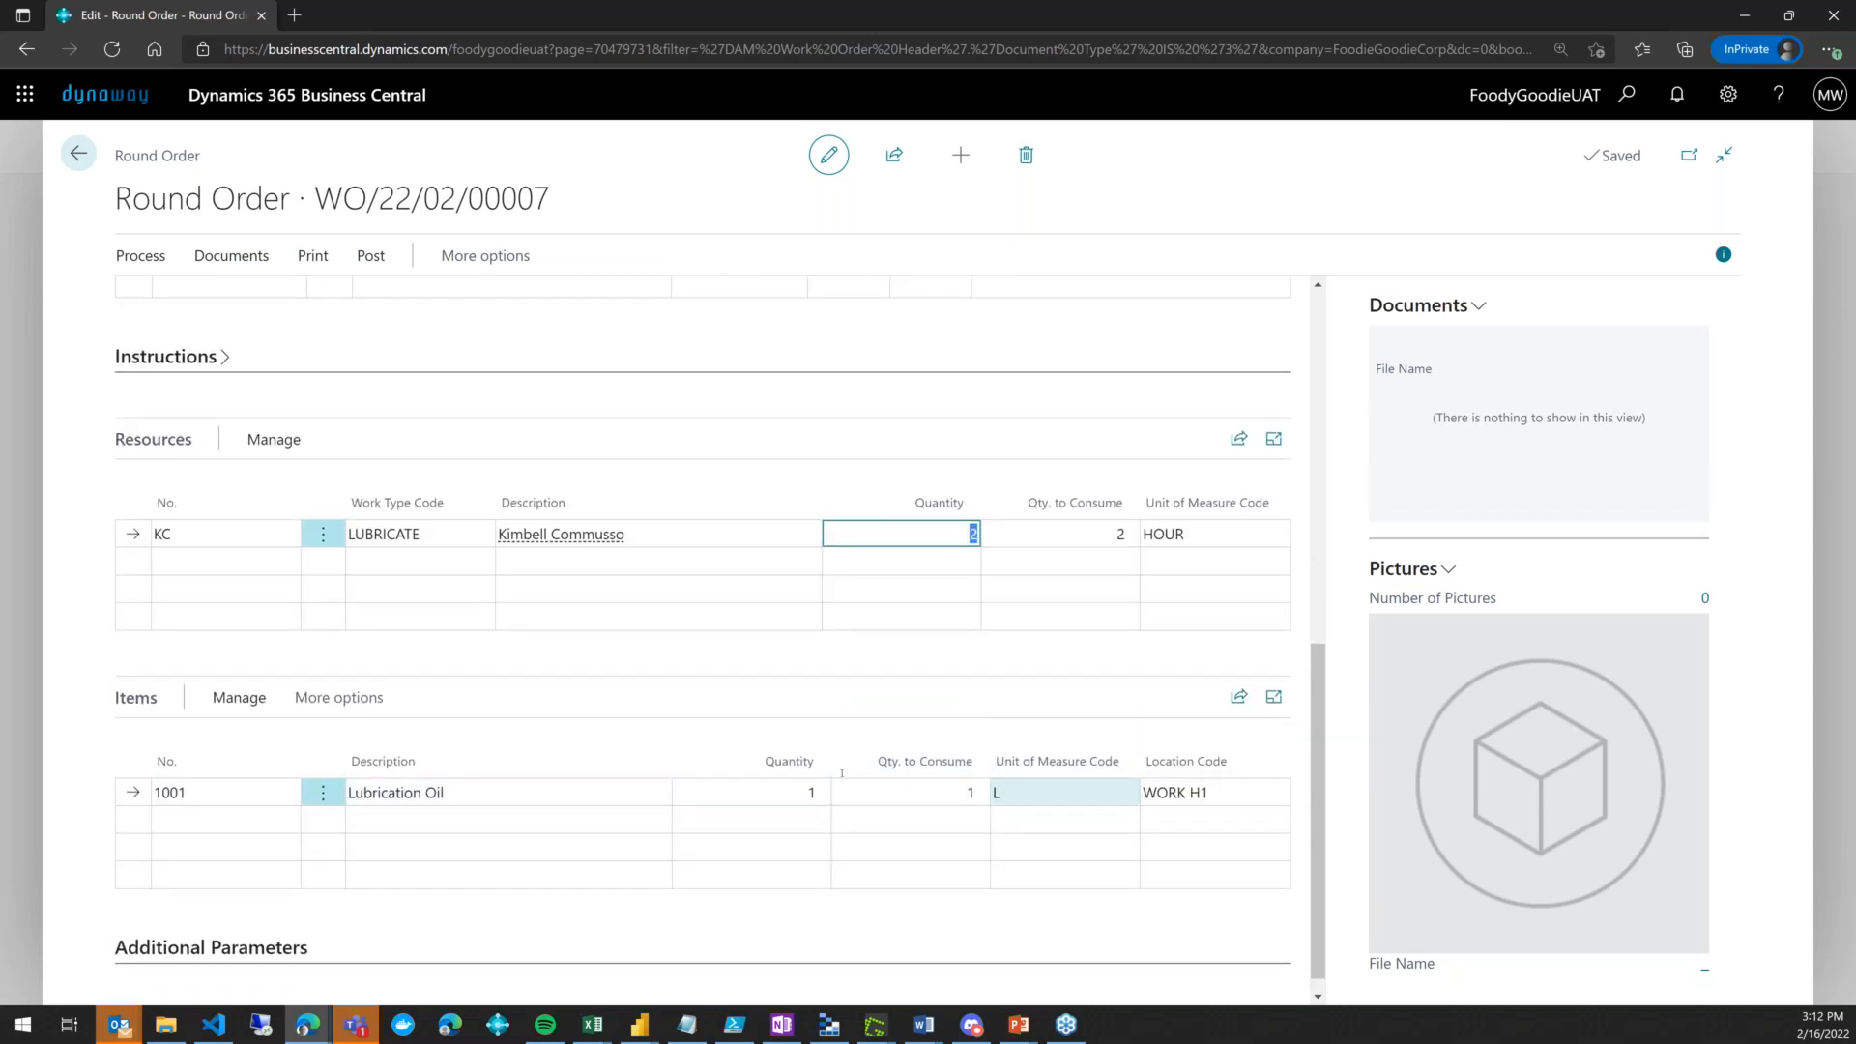
scroll(633, 655, up, 8)
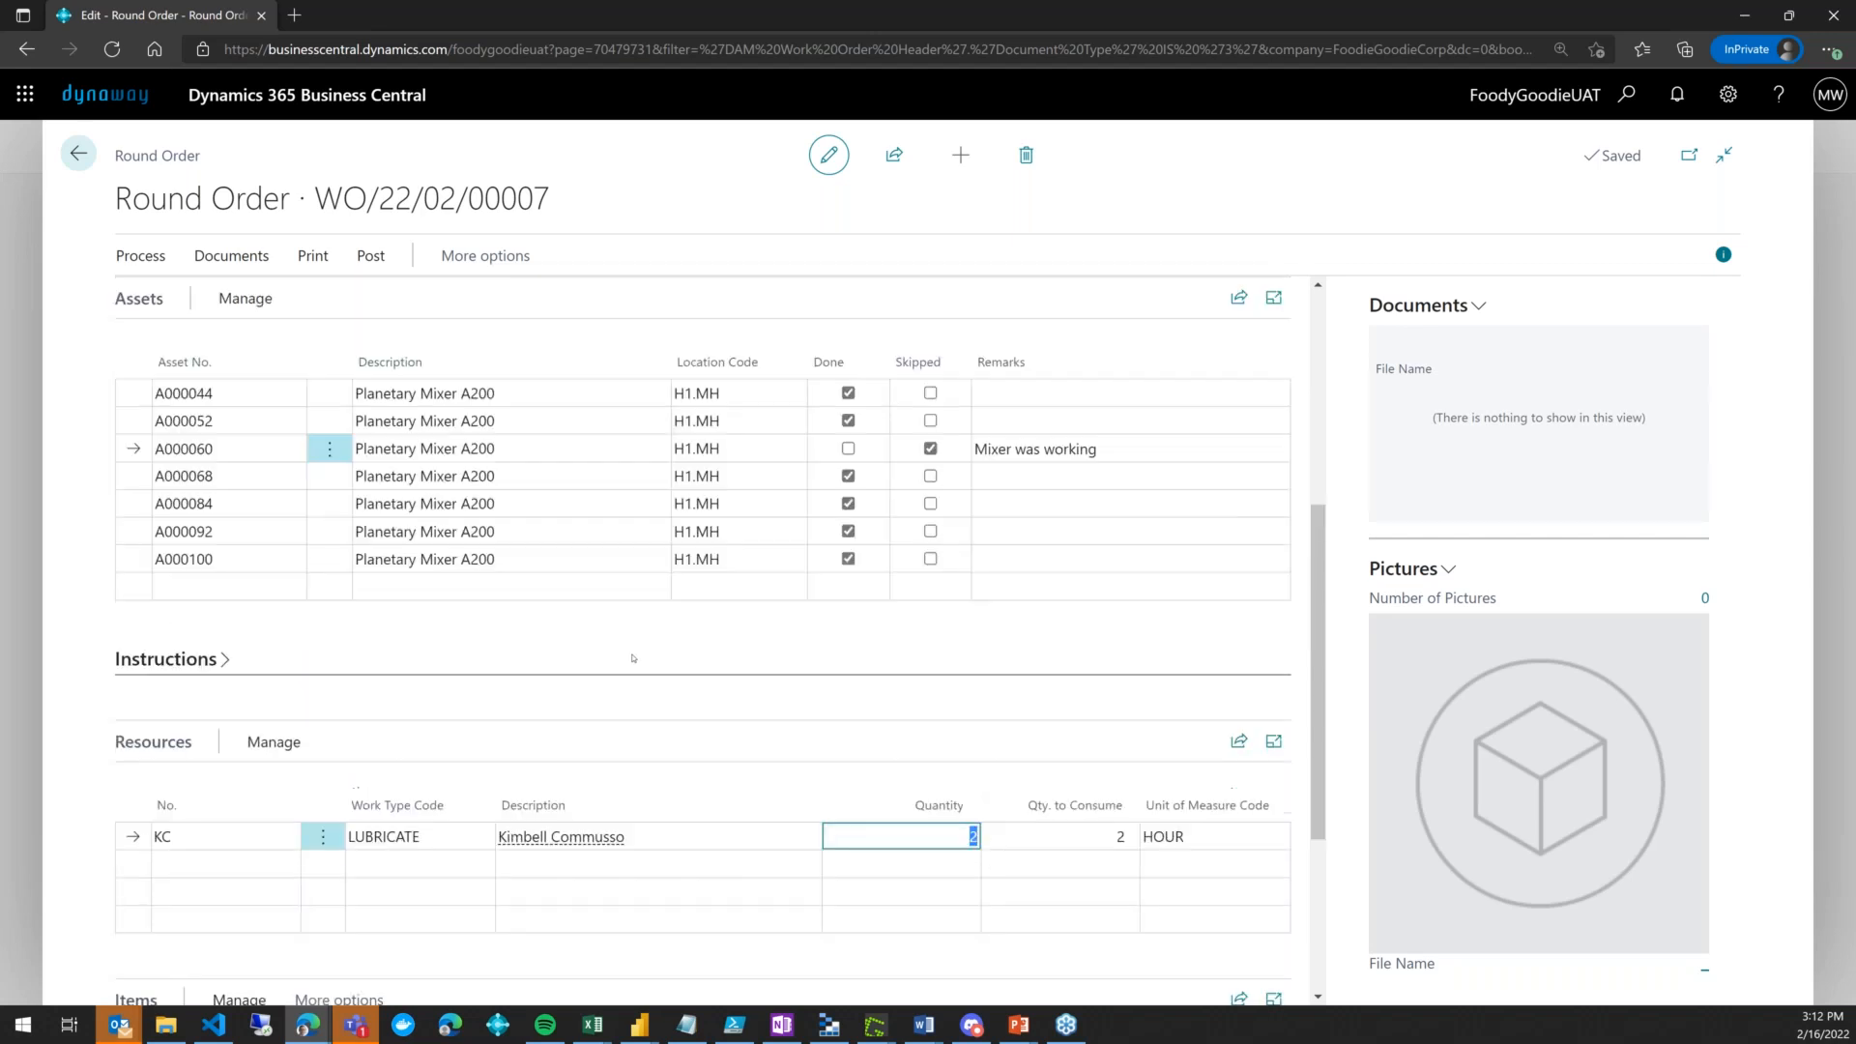
Preview the printable Round Order report for this order and close the preview
click(328, 270)
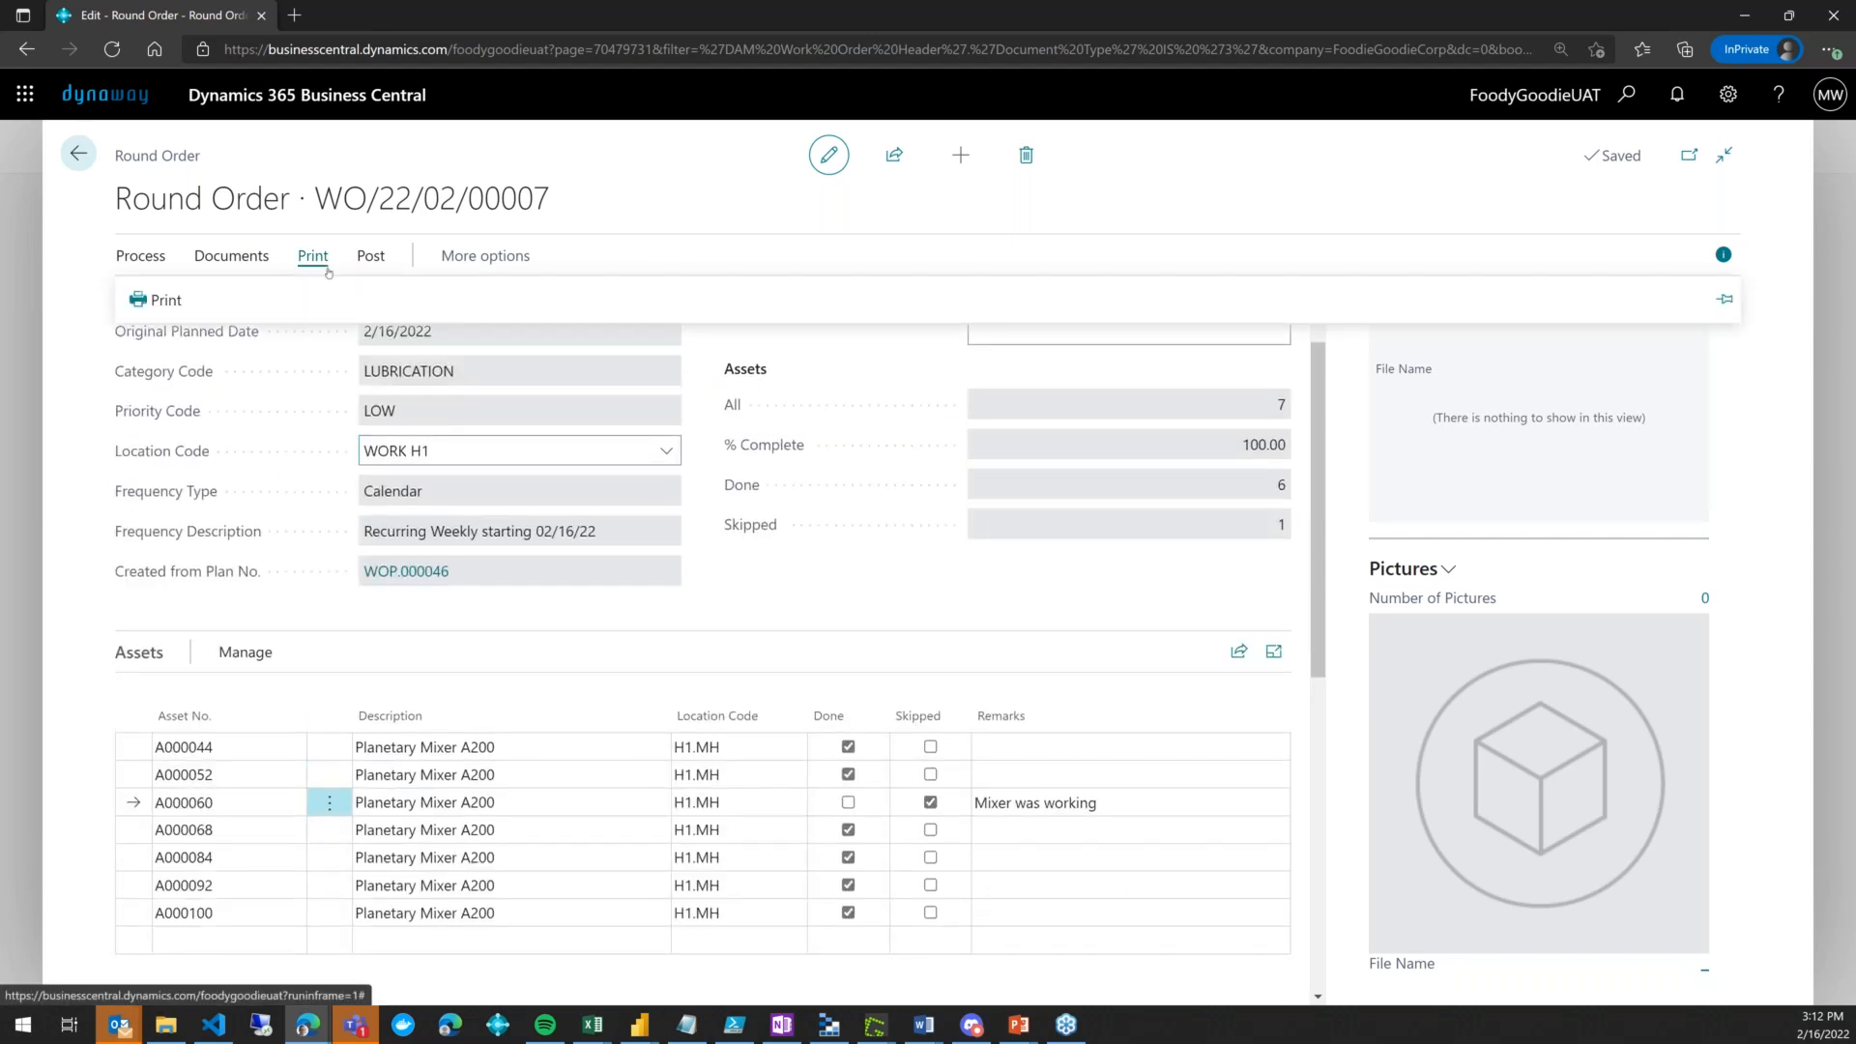
click(183, 300)
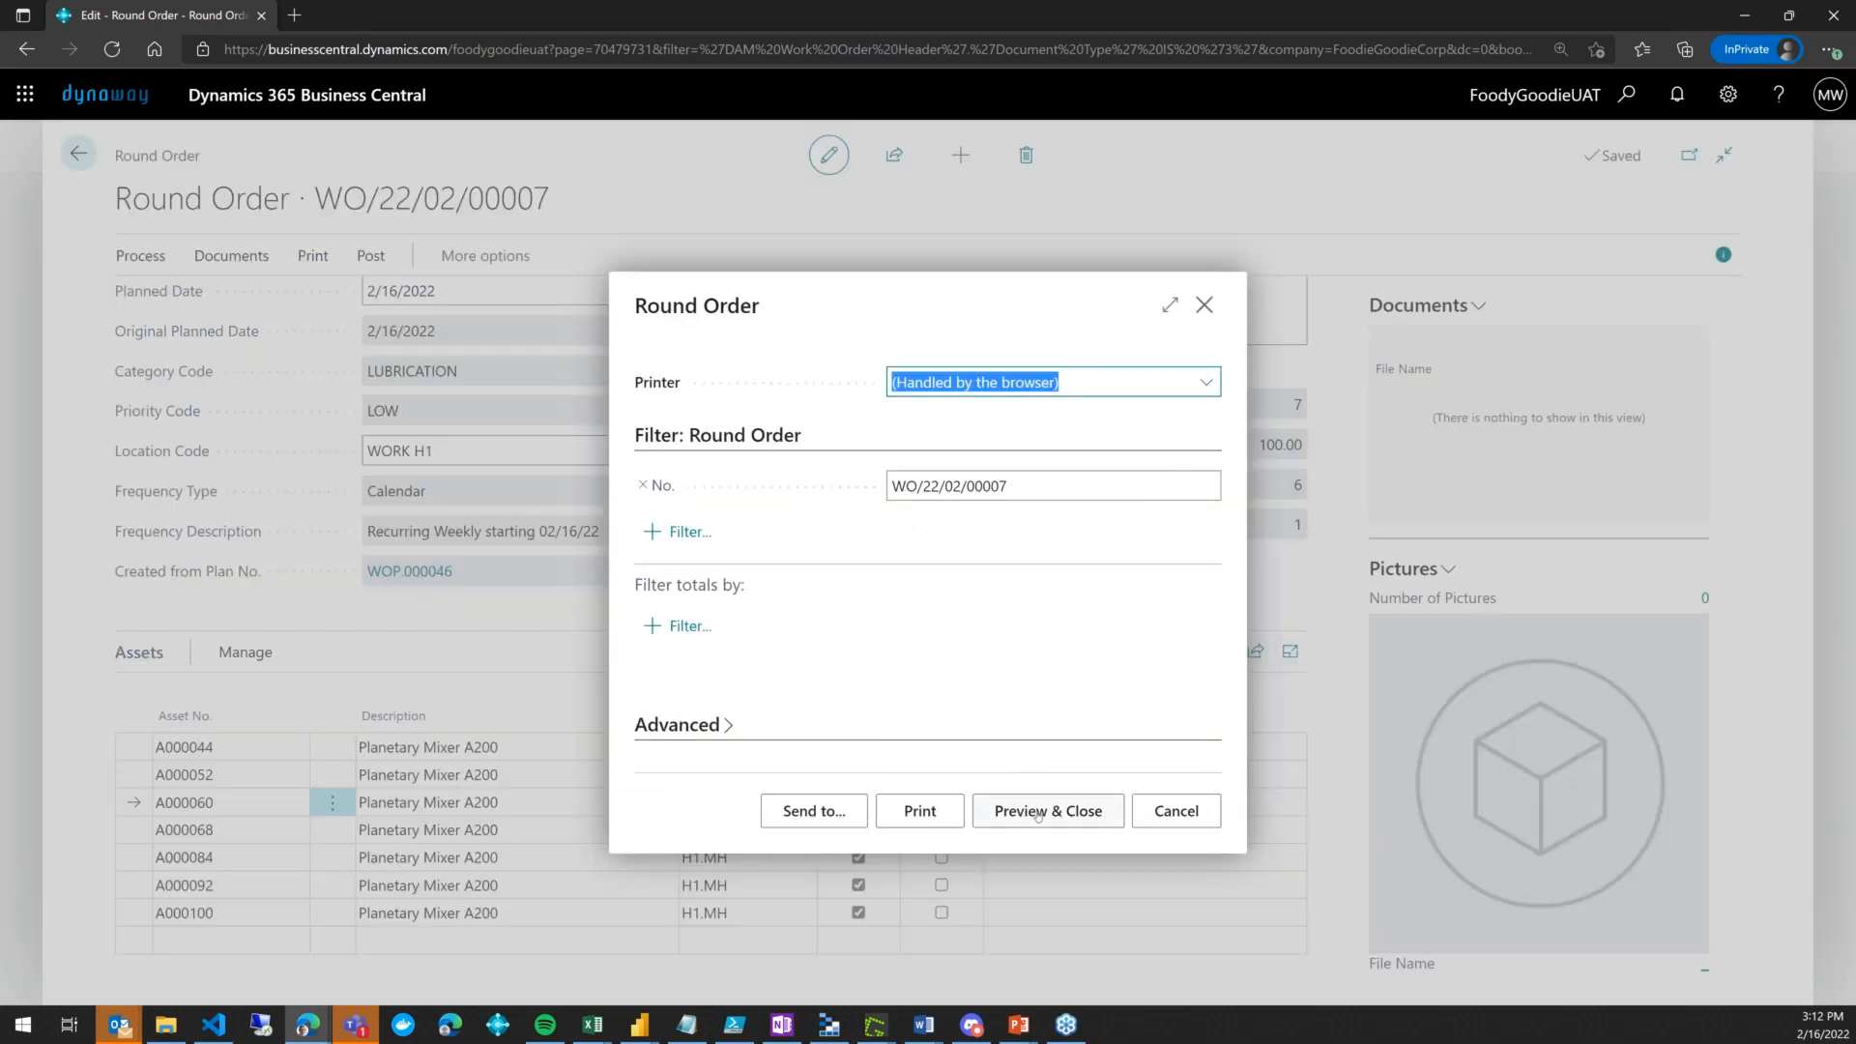
click(1037, 815)
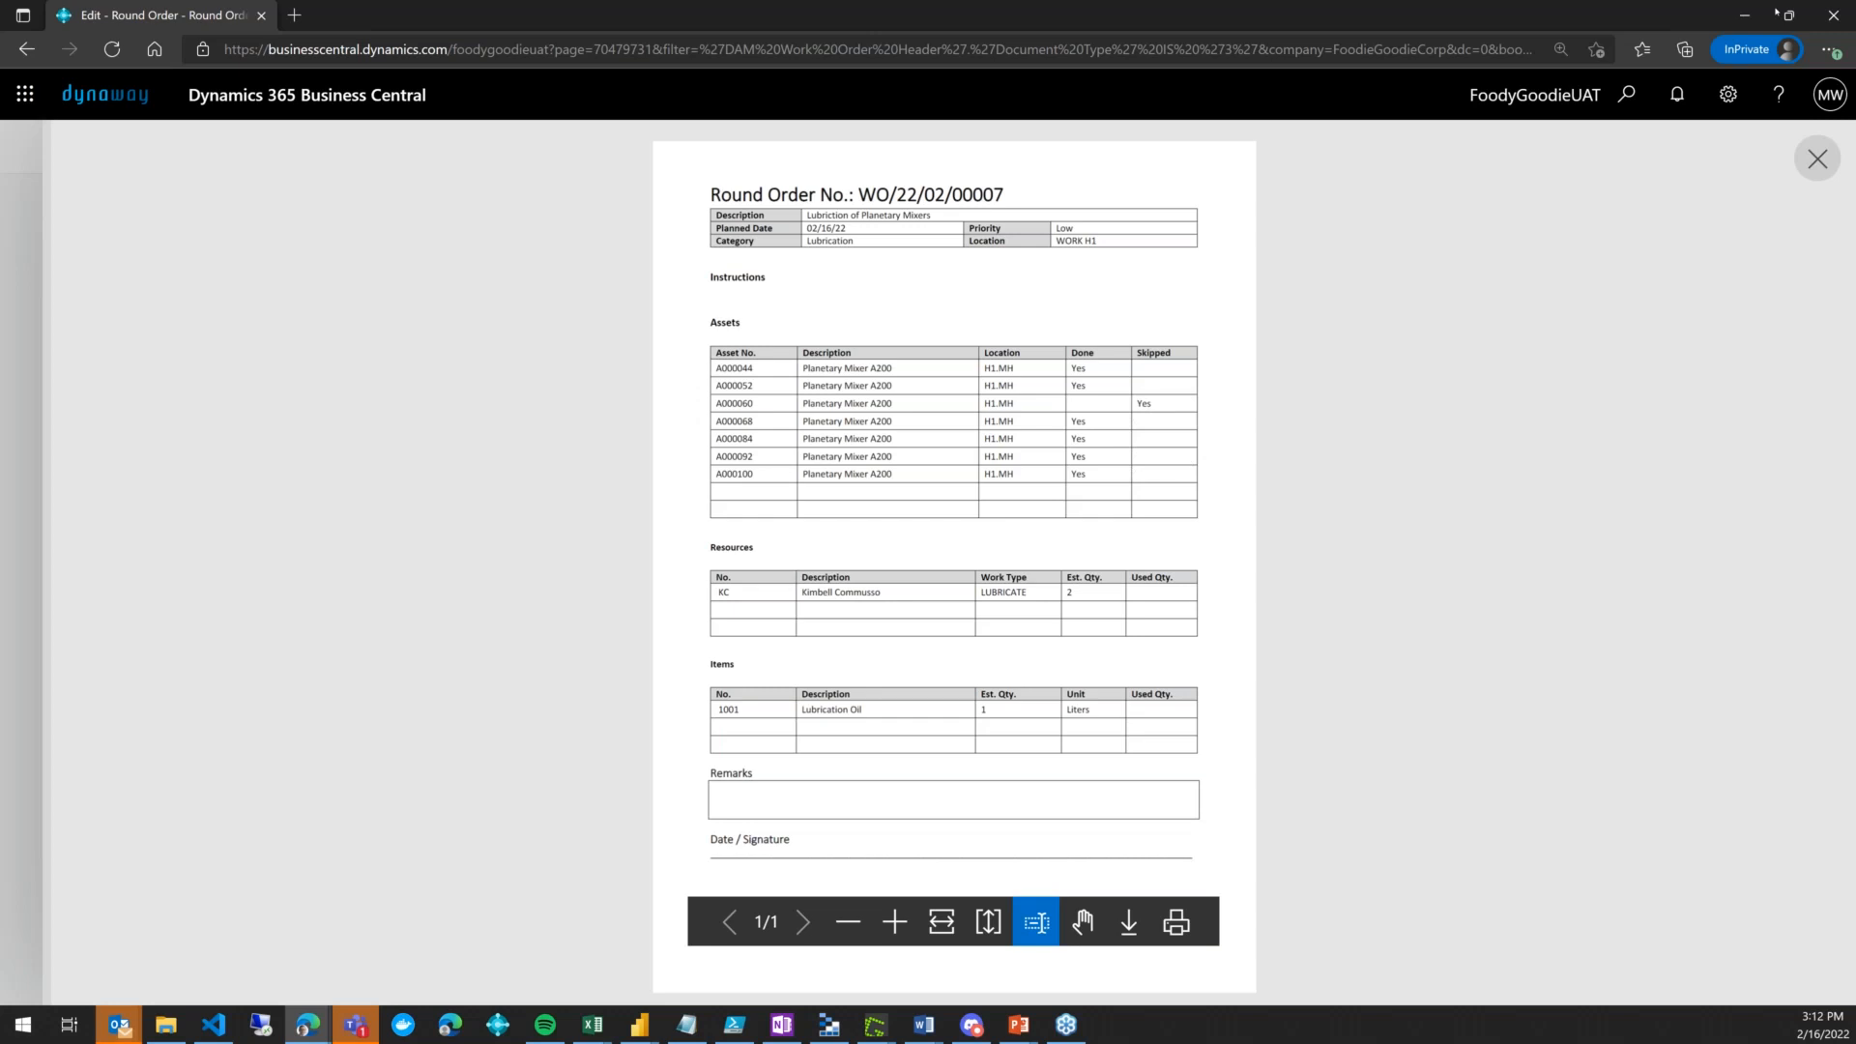
click(1816, 159)
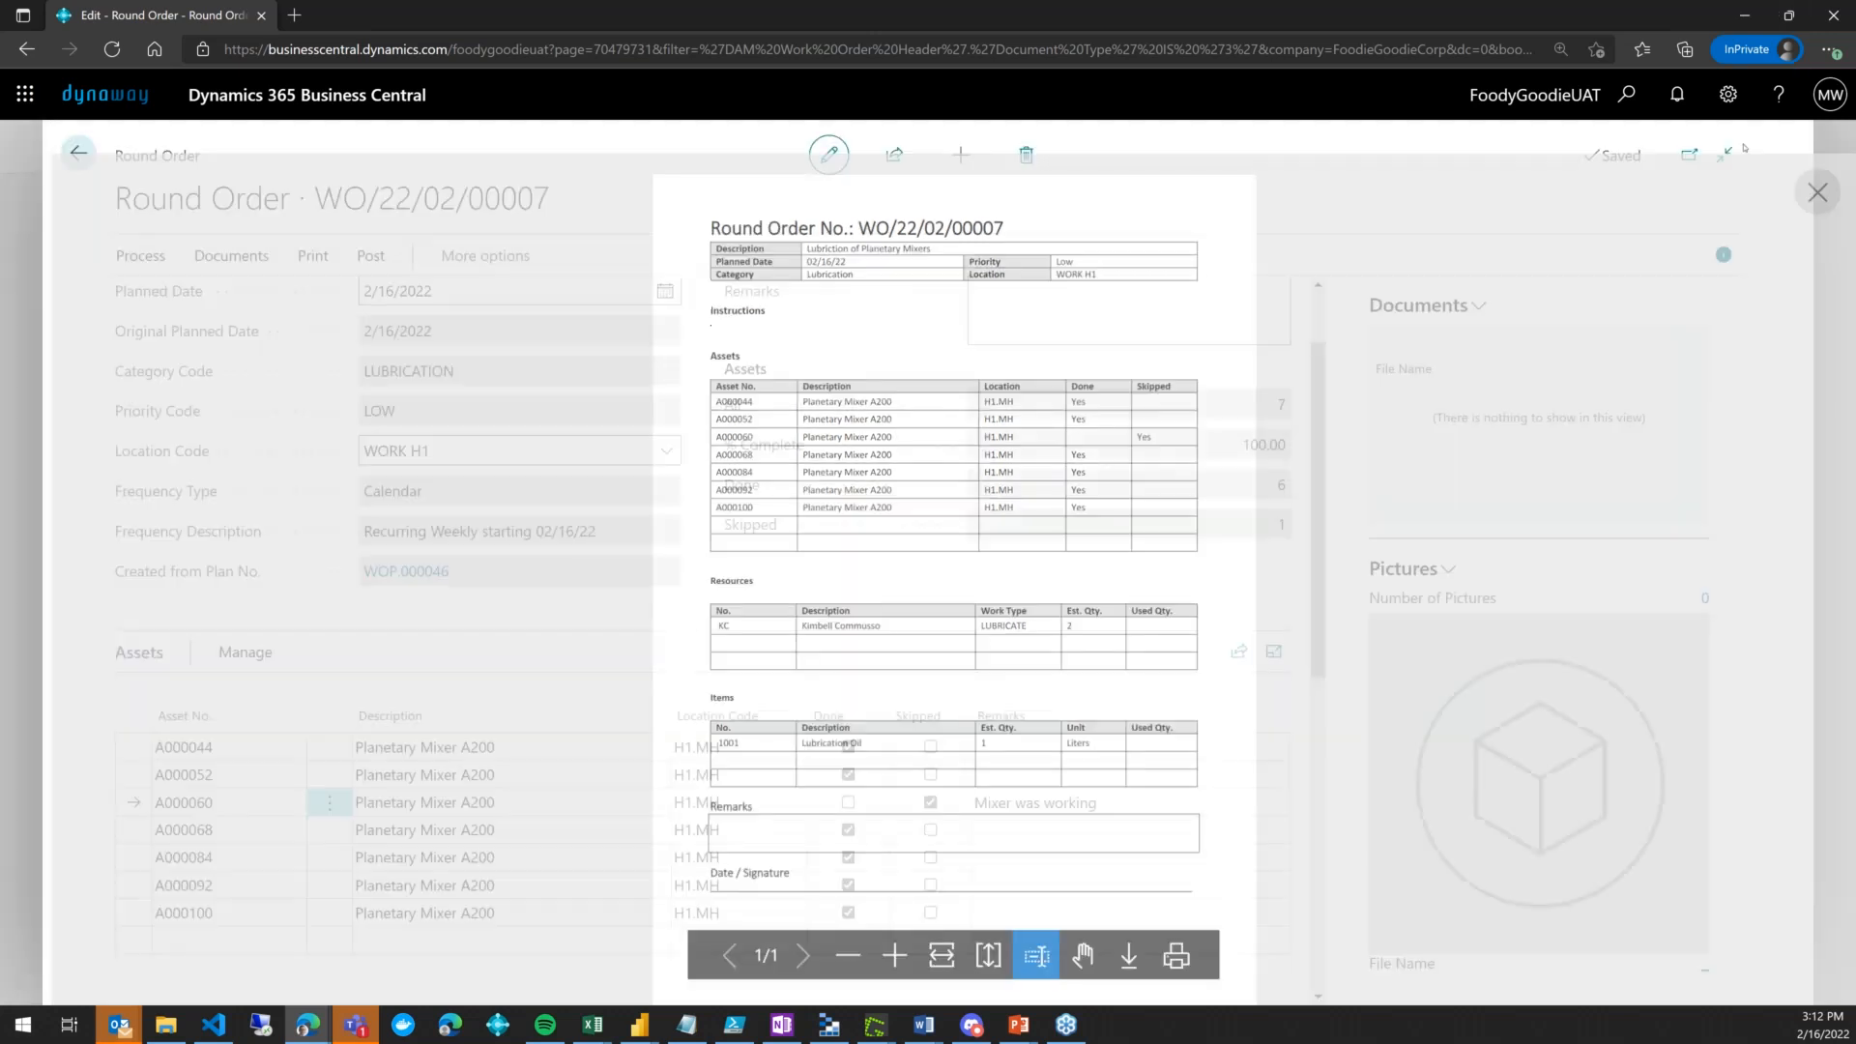
Post and close the round order, and open the work order ledger entries
click(370, 255)
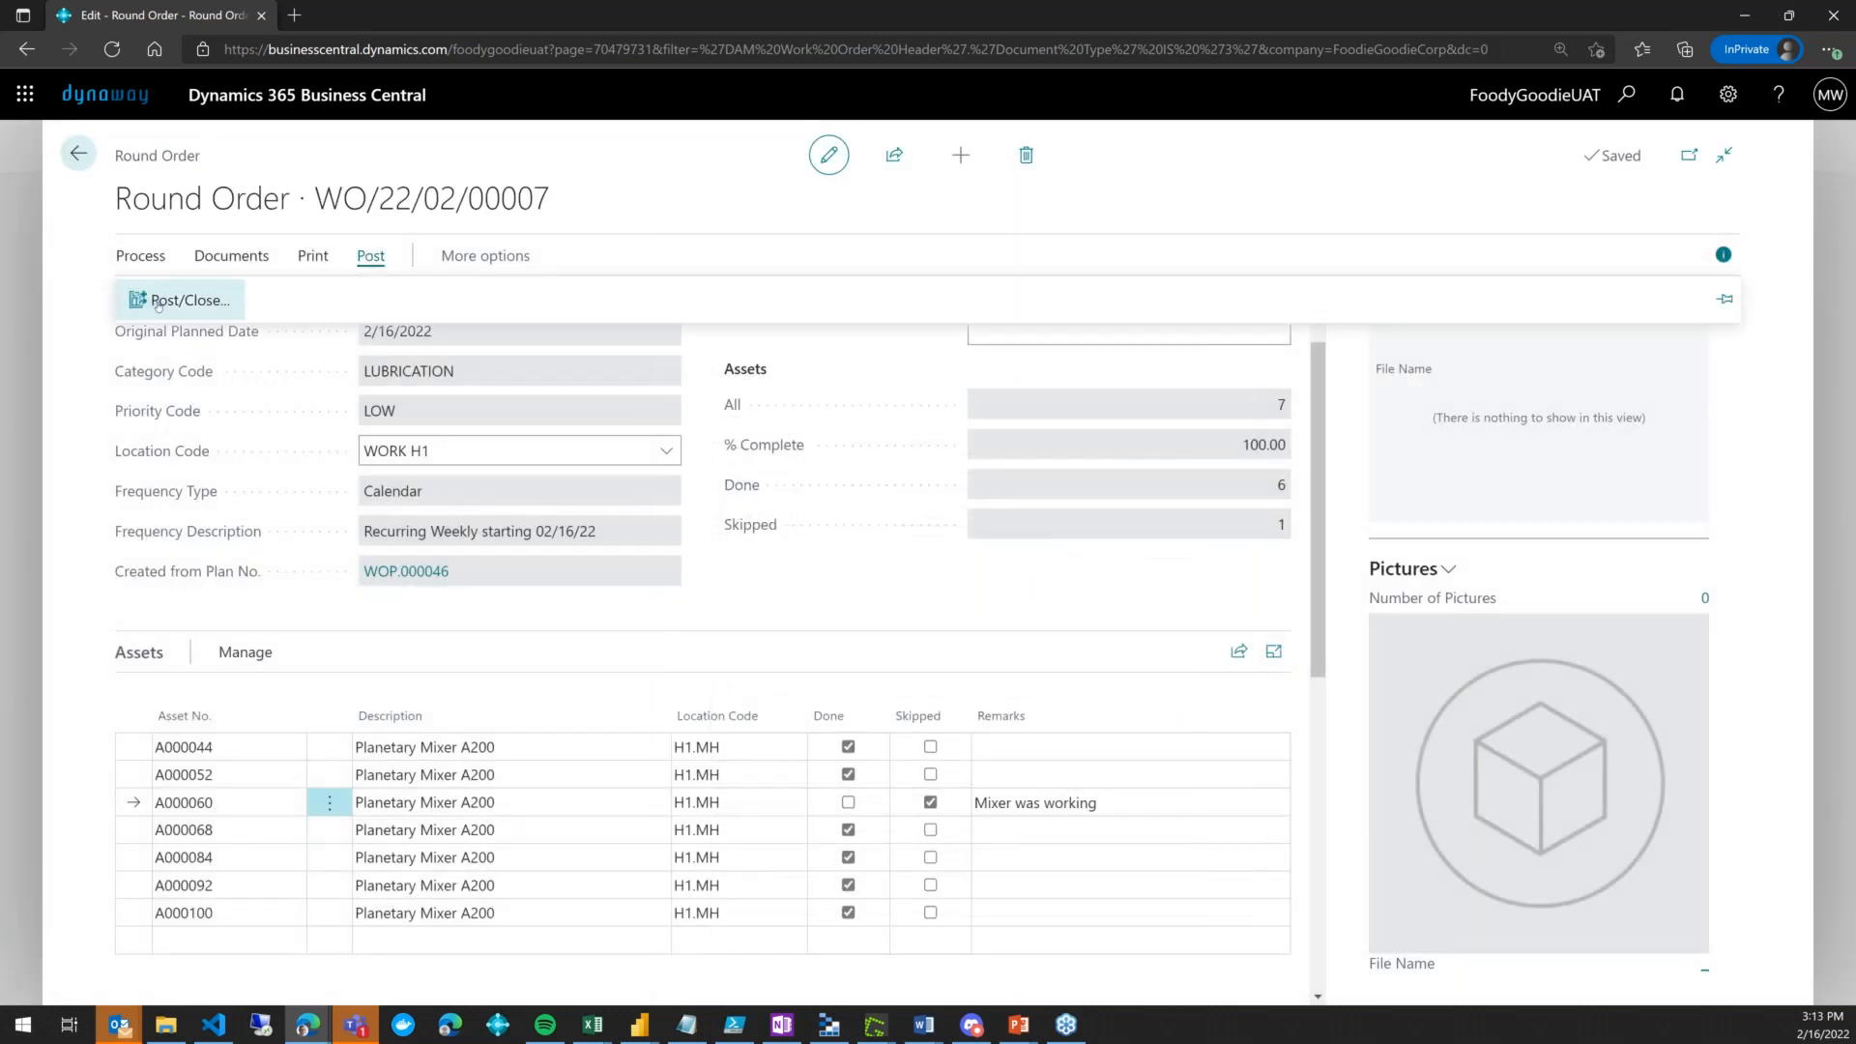
click(158, 301)
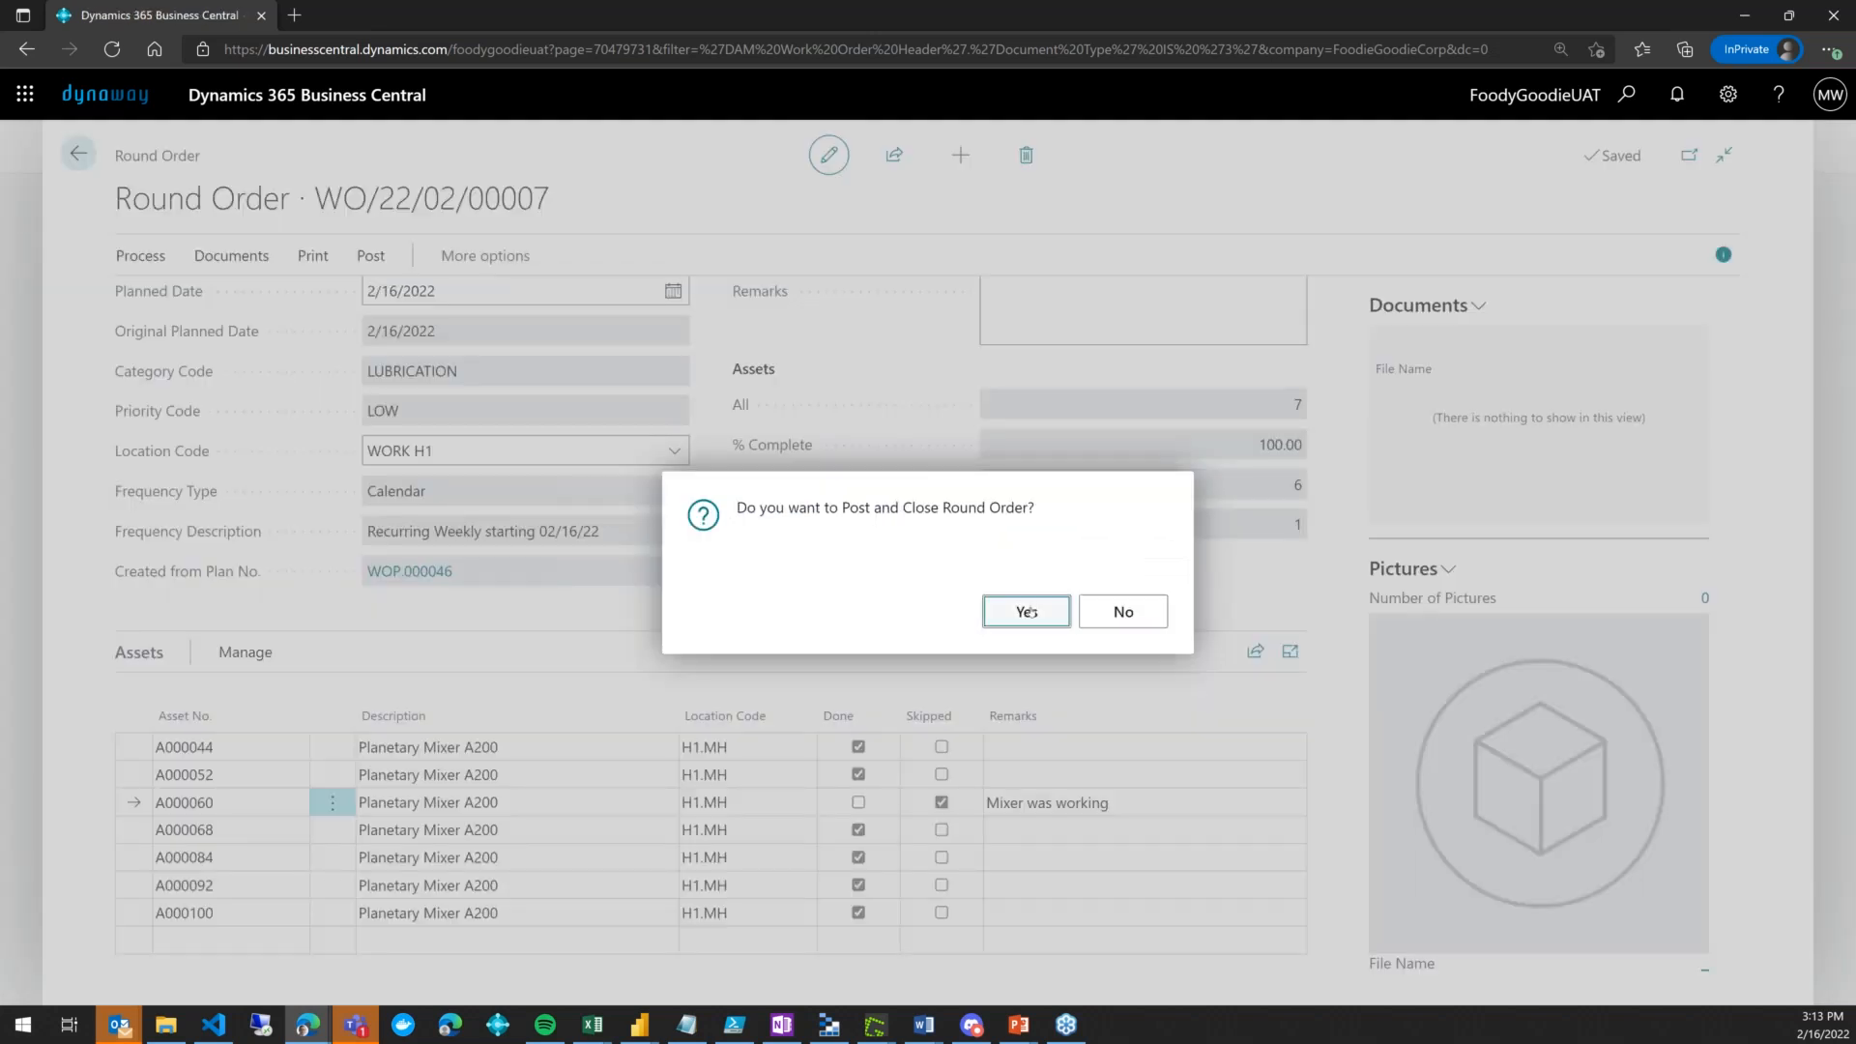
click(1027, 611)
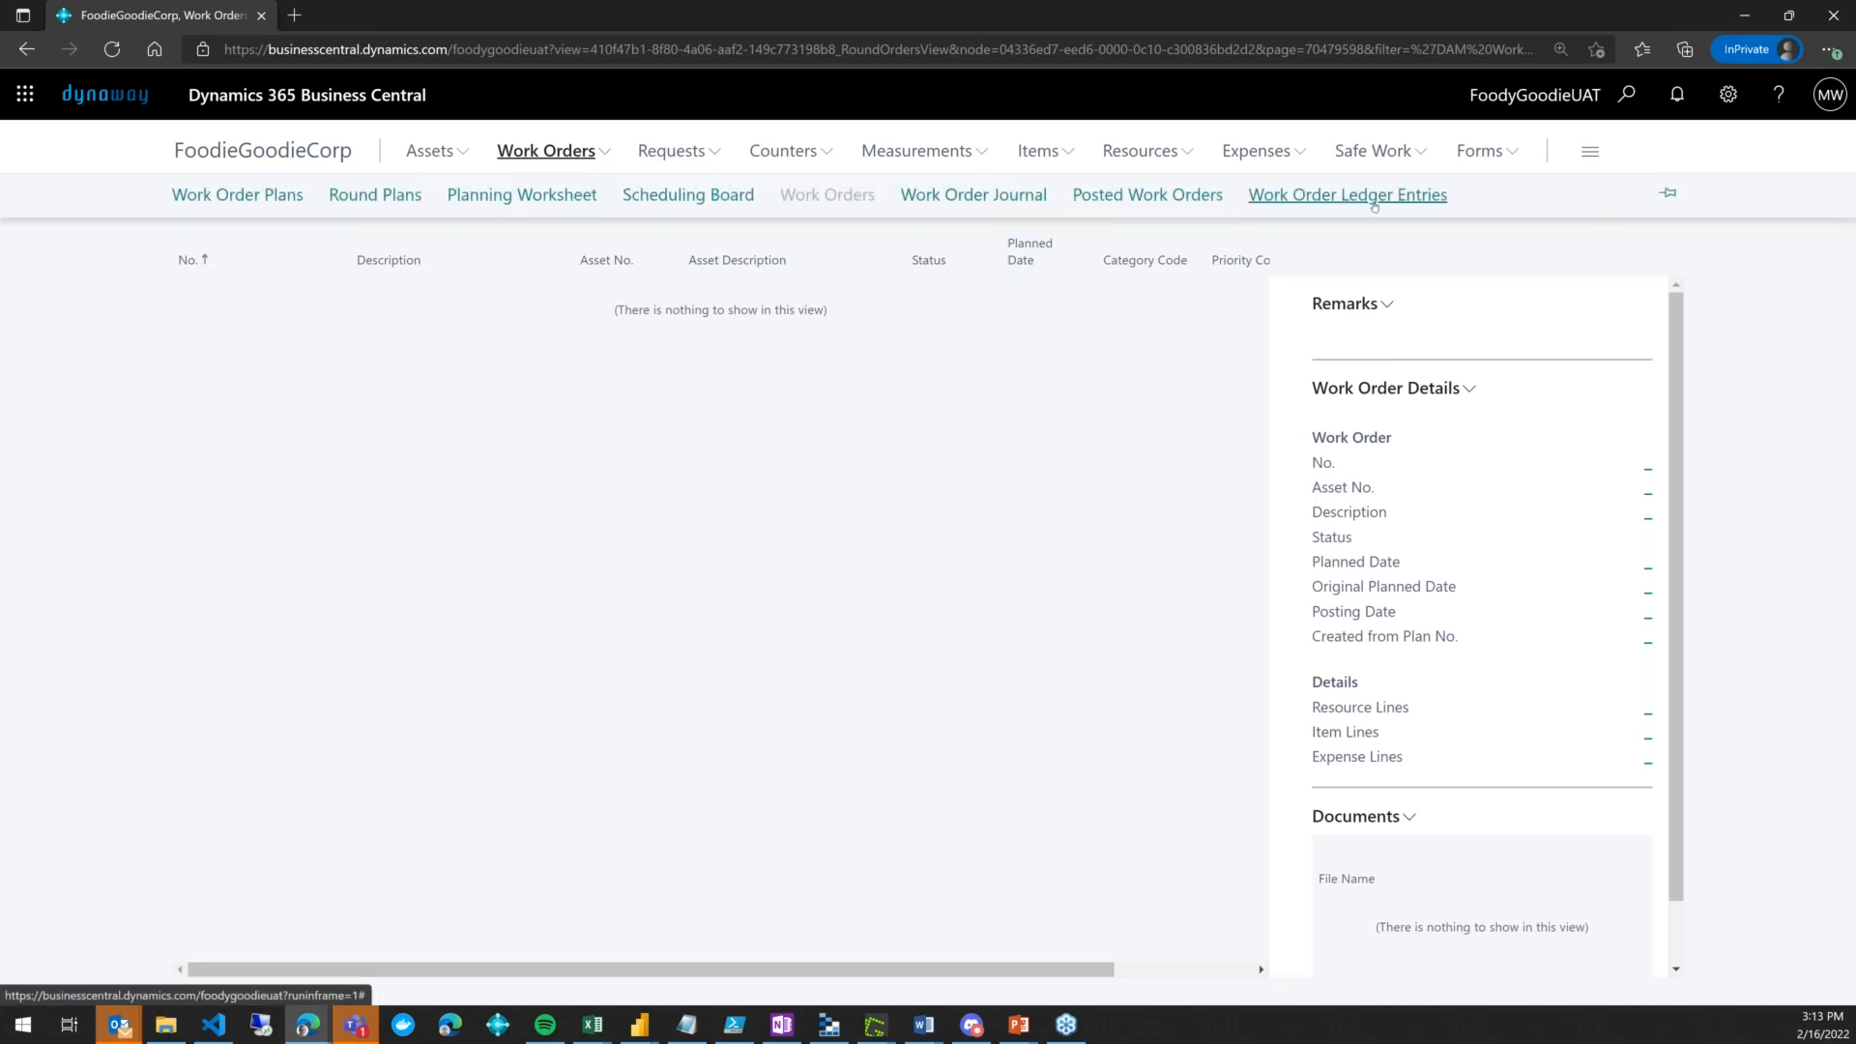
click(1373, 203)
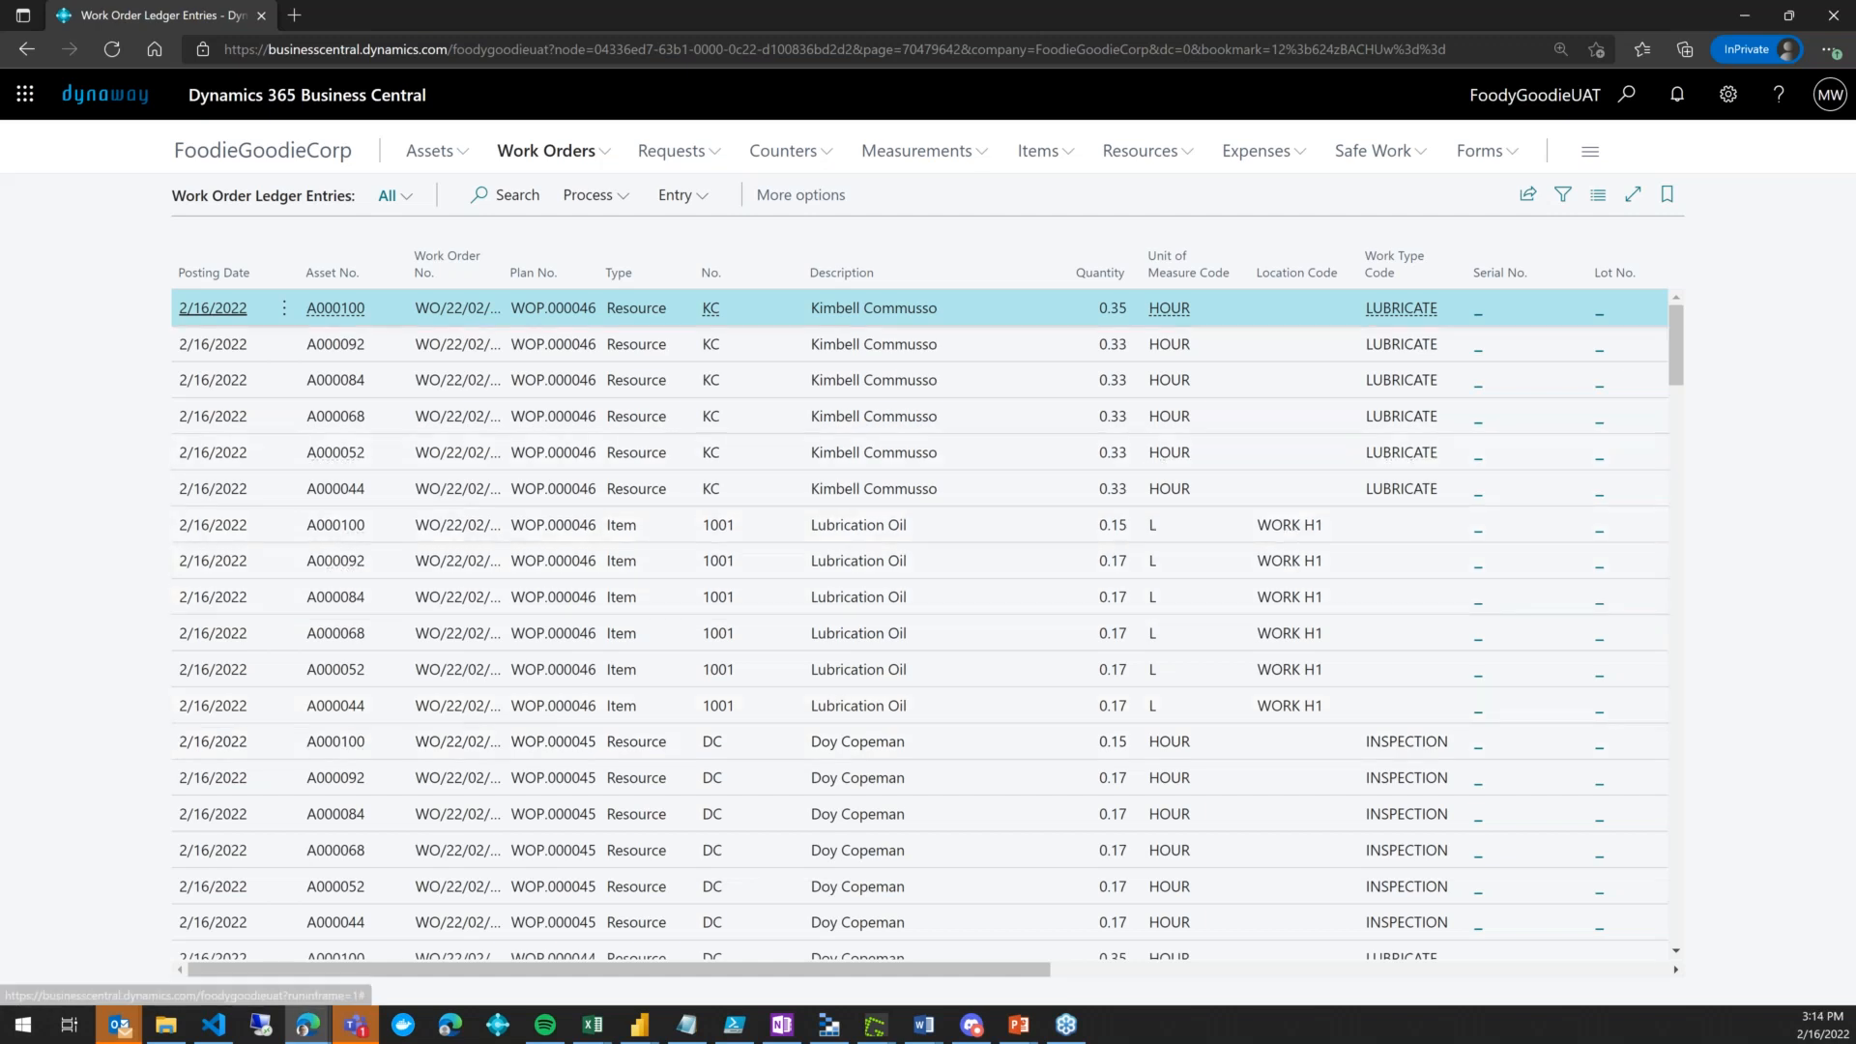
Open the round plan WOP.000045, "Inspection of Planetary Mixers", from the round plans list
click(533, 150)
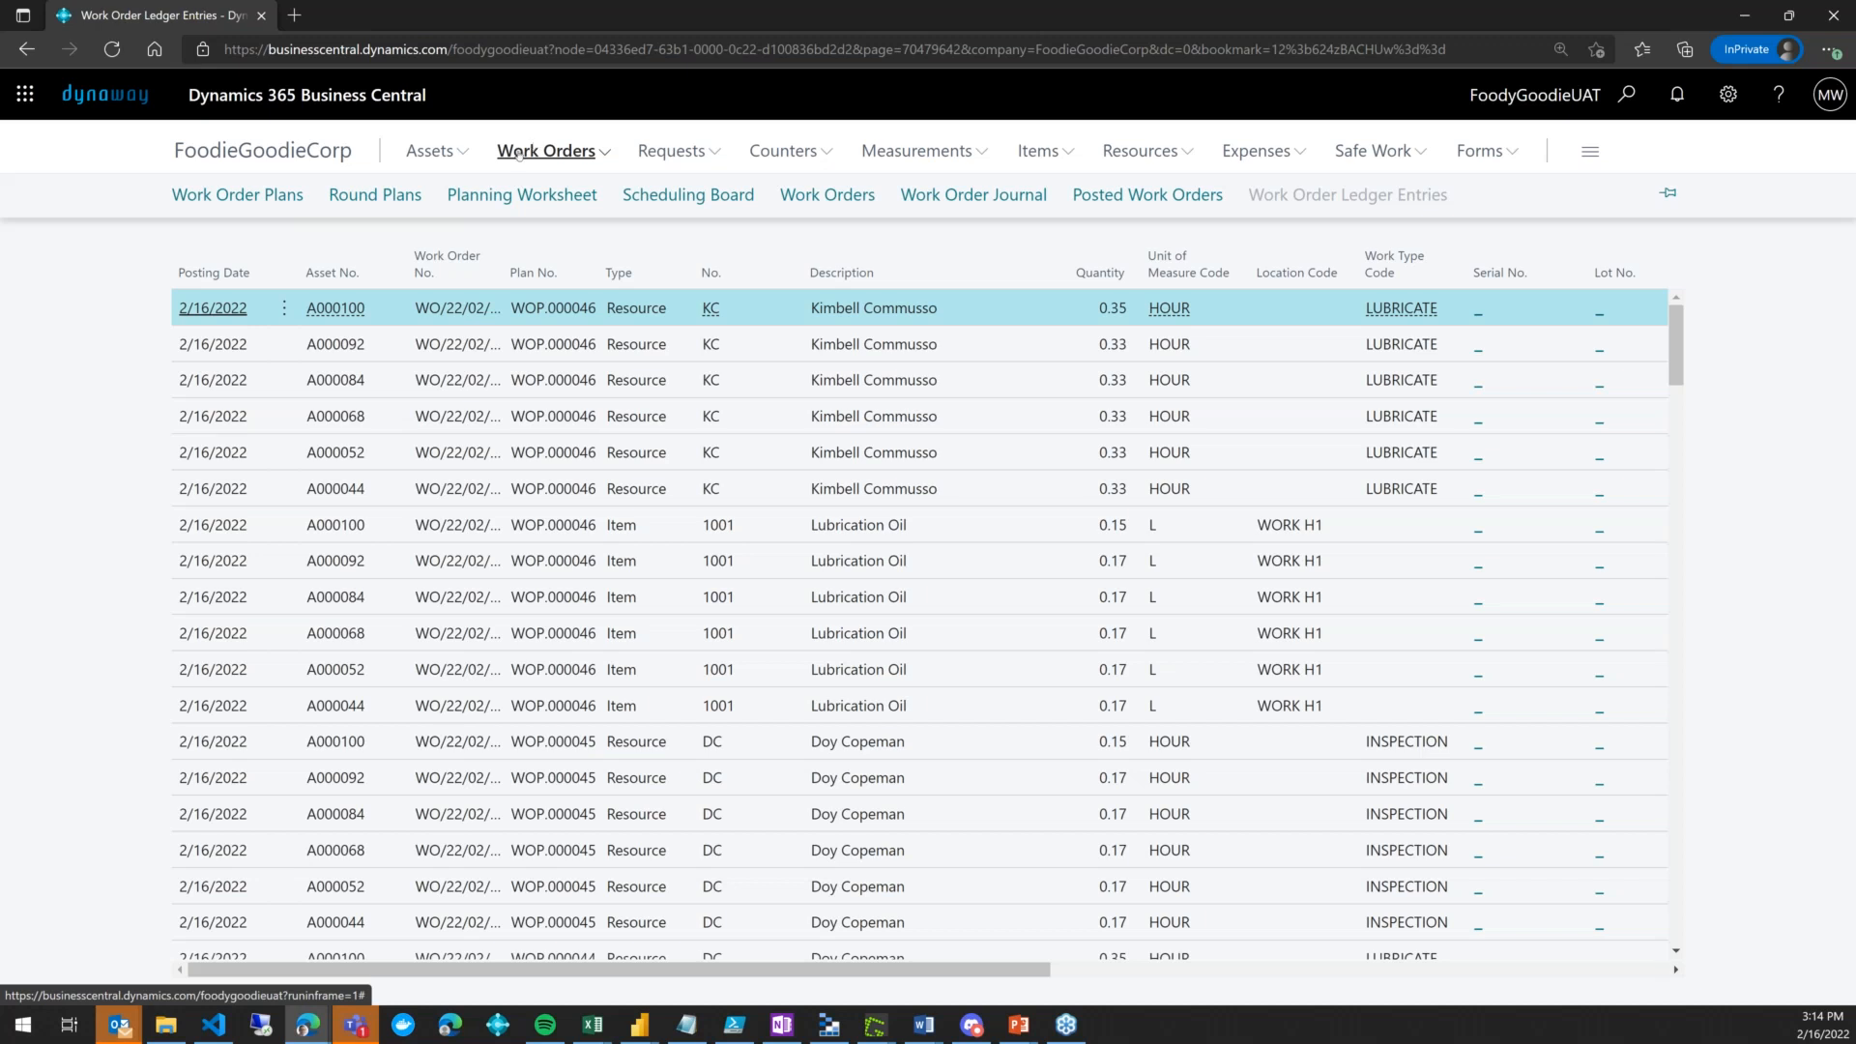
click(410, 191)
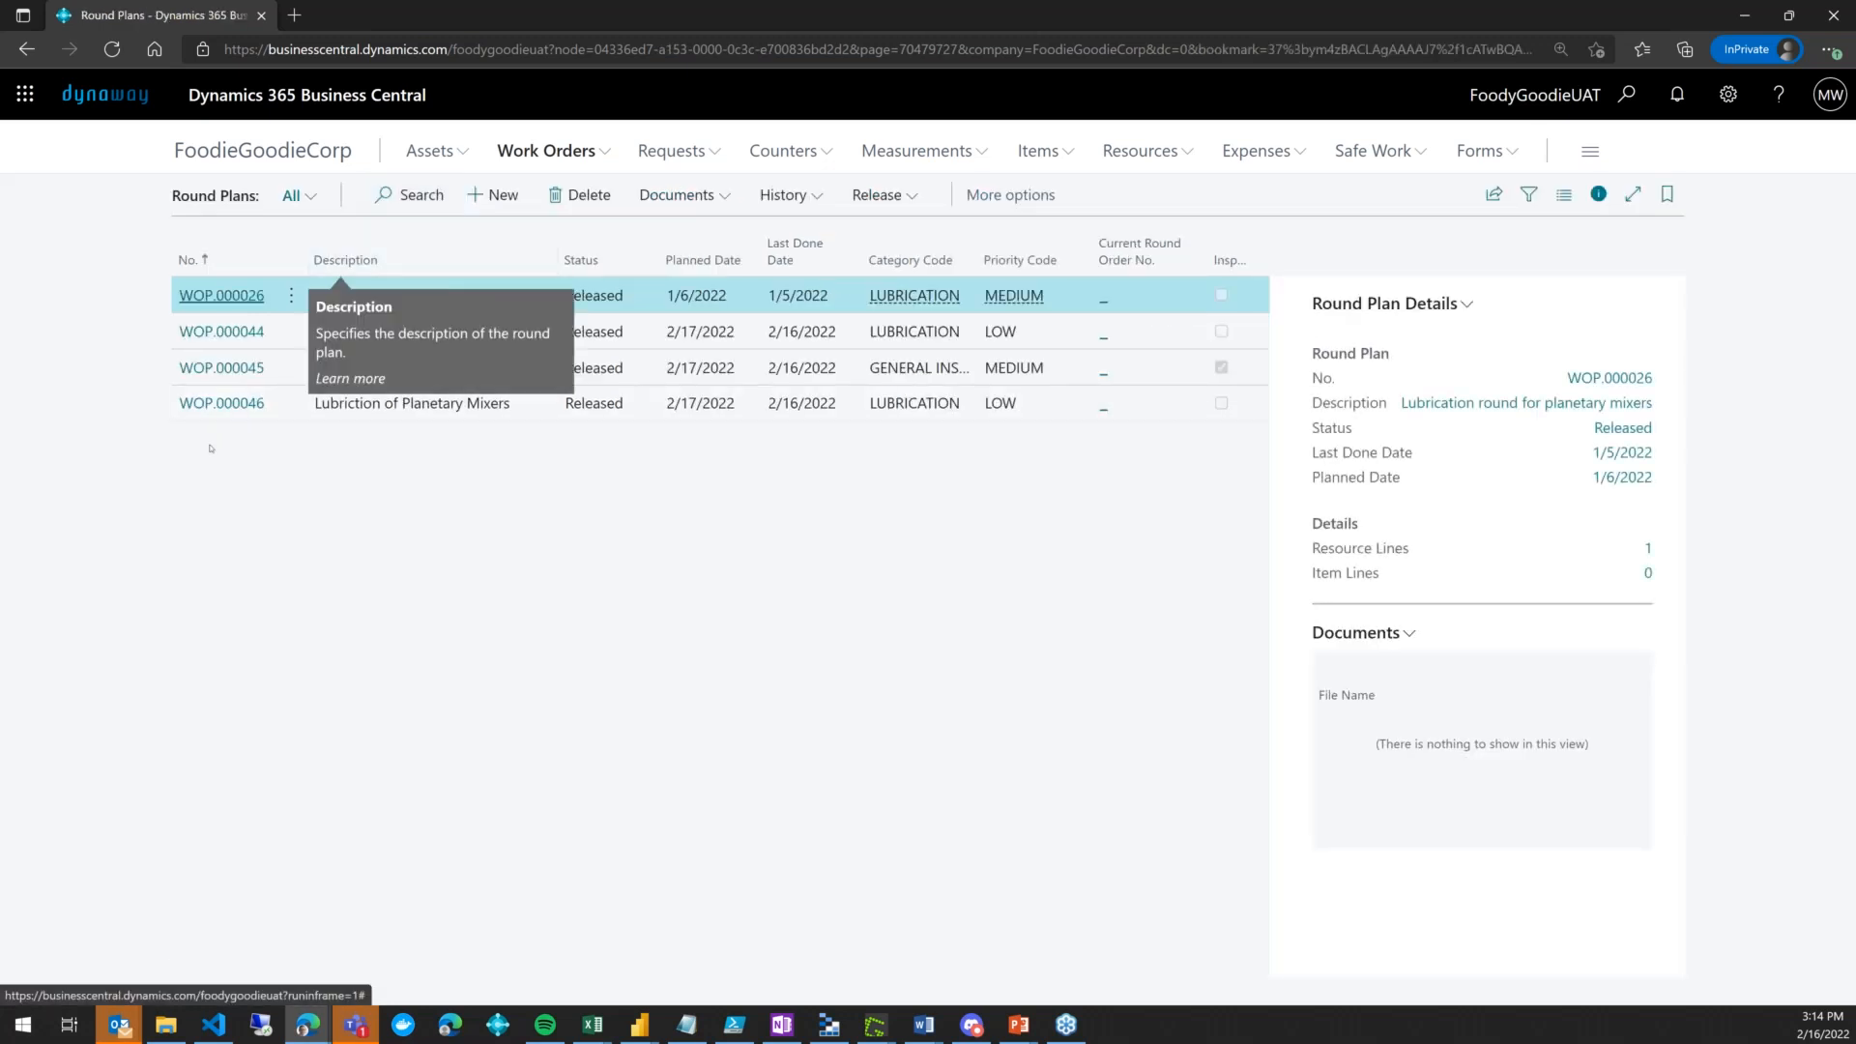
click(236, 369)
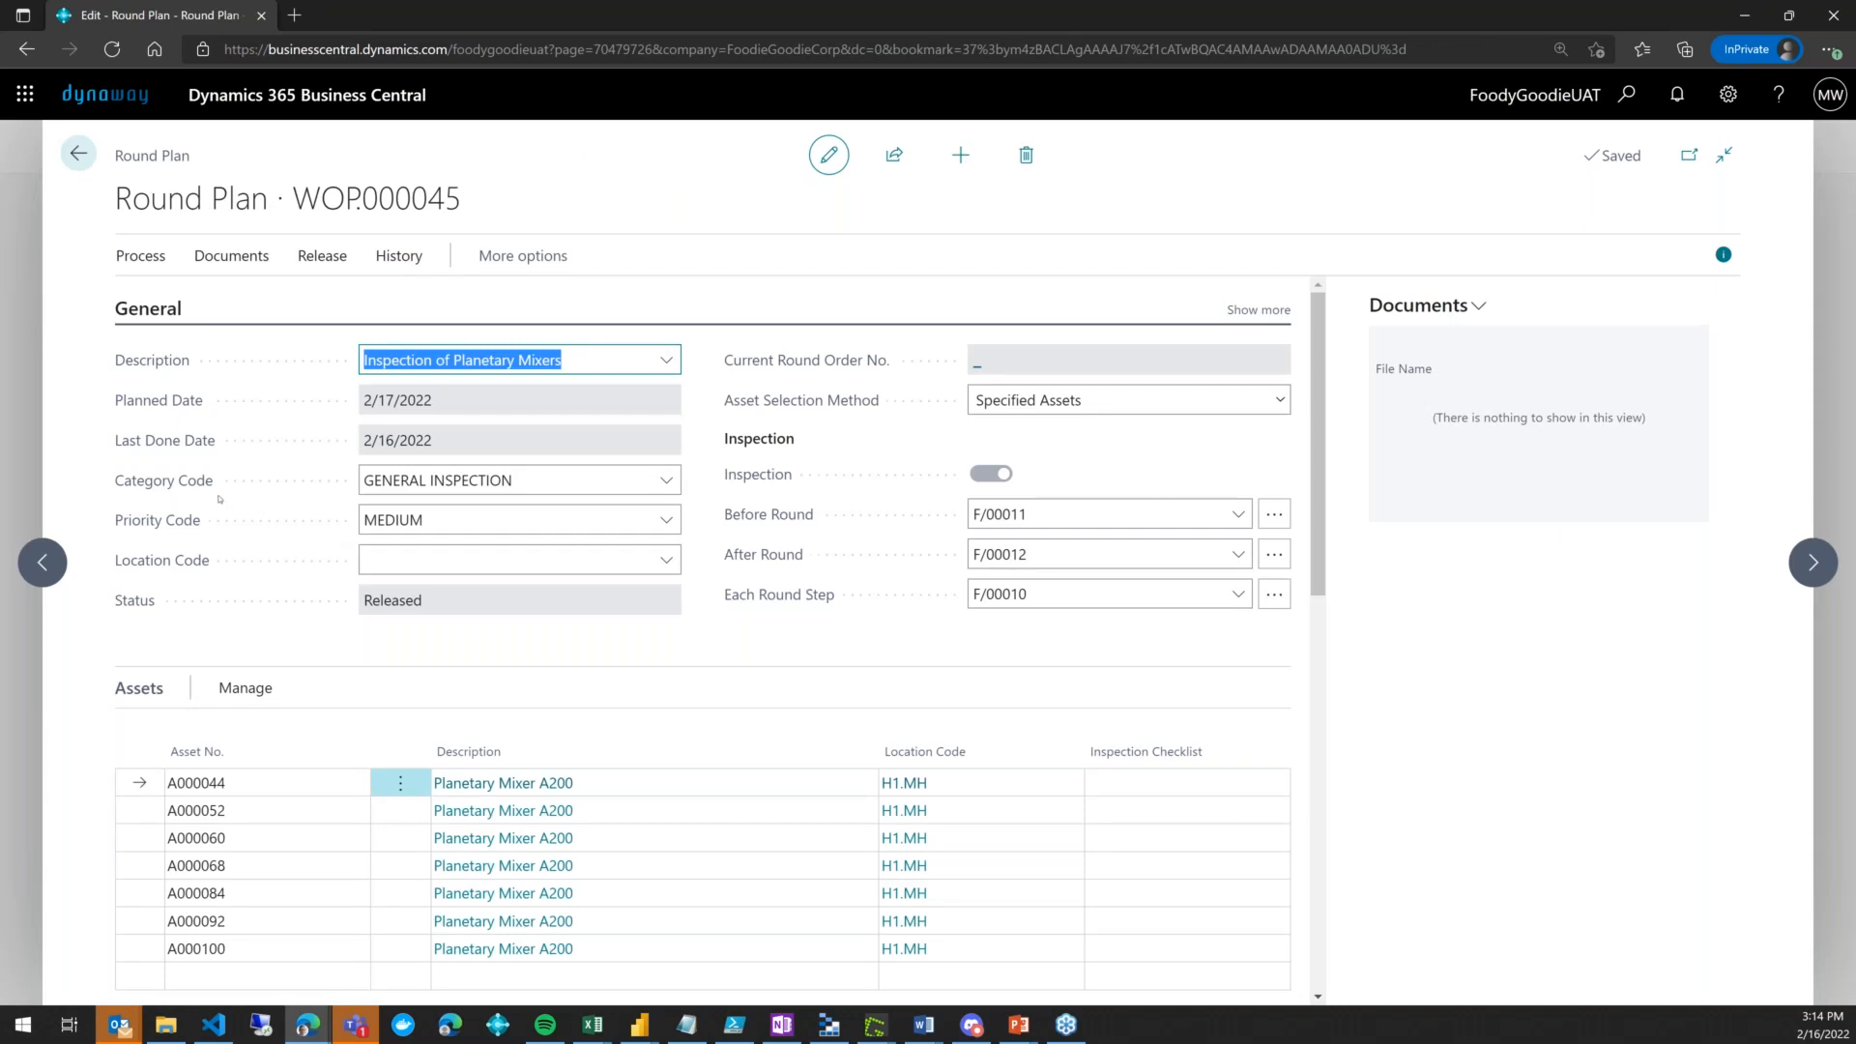
Examine the inspection form defaults on the GENERAL INSPECTION work order category's card, and return to the round plan
mouse_move(217, 489)
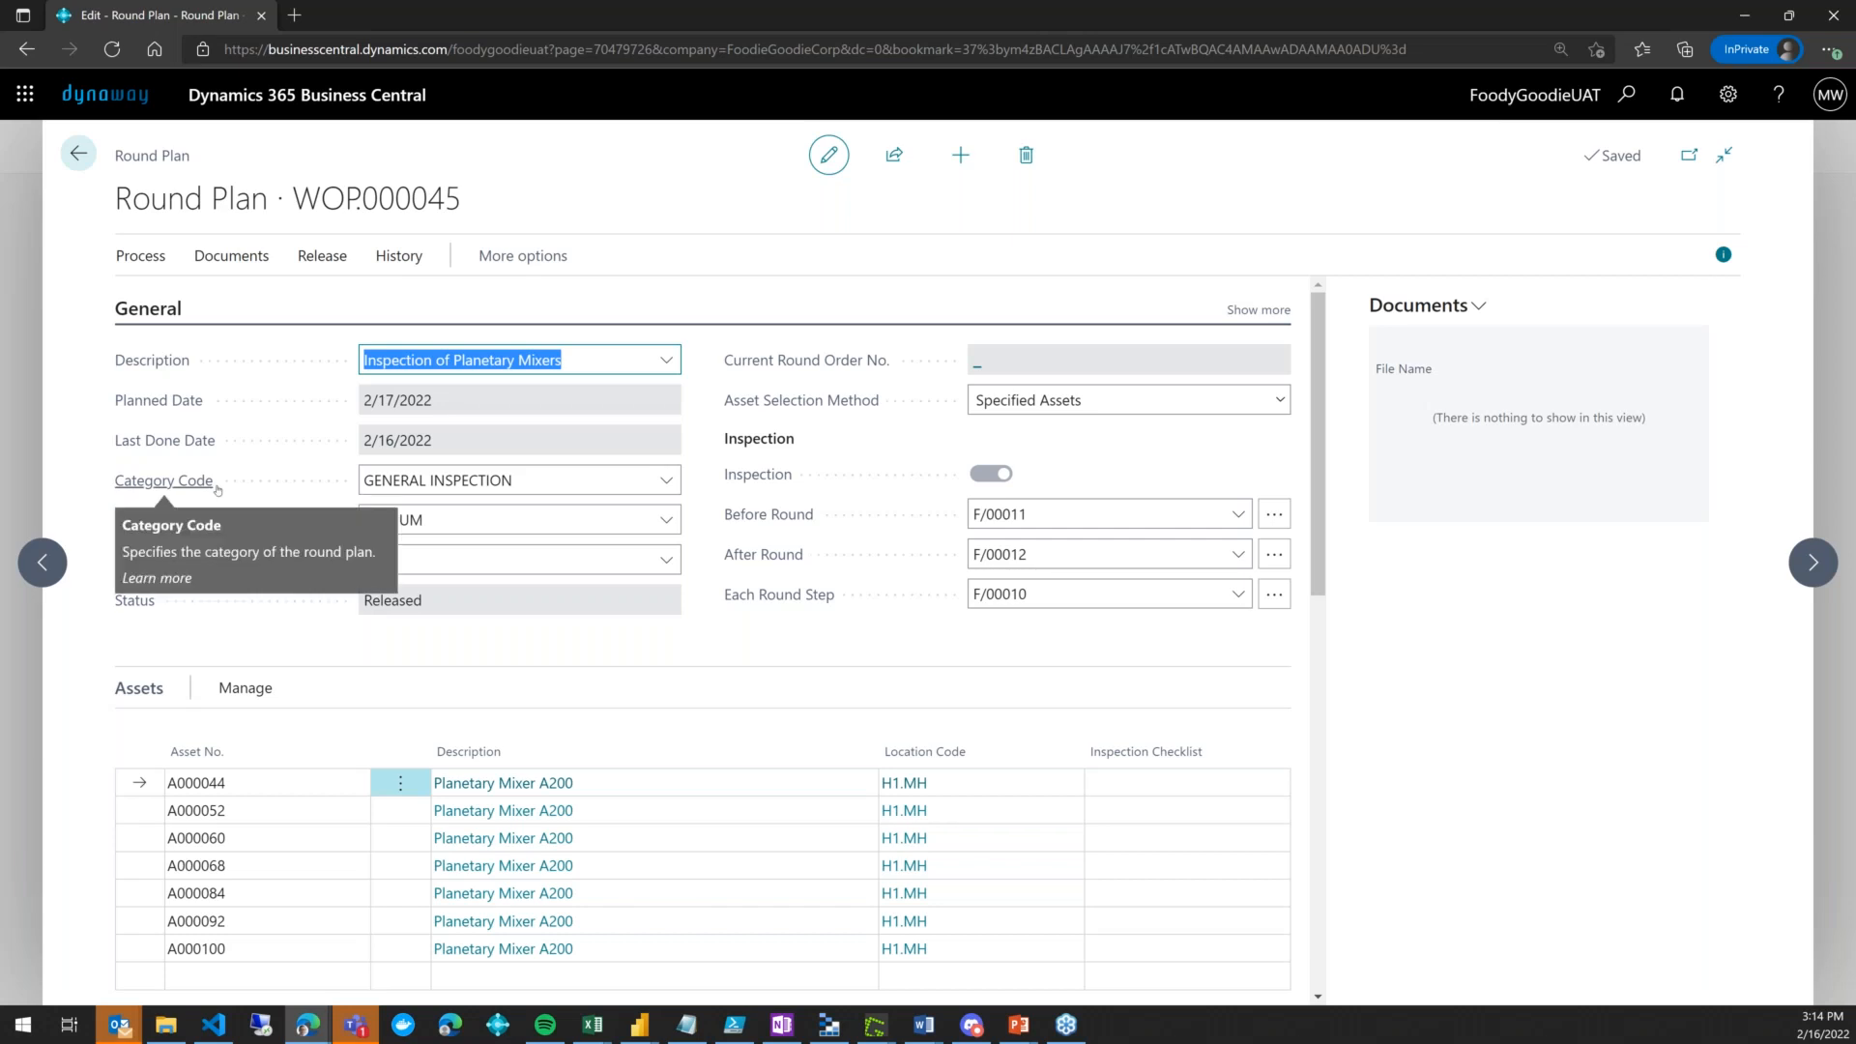
click(672, 486)
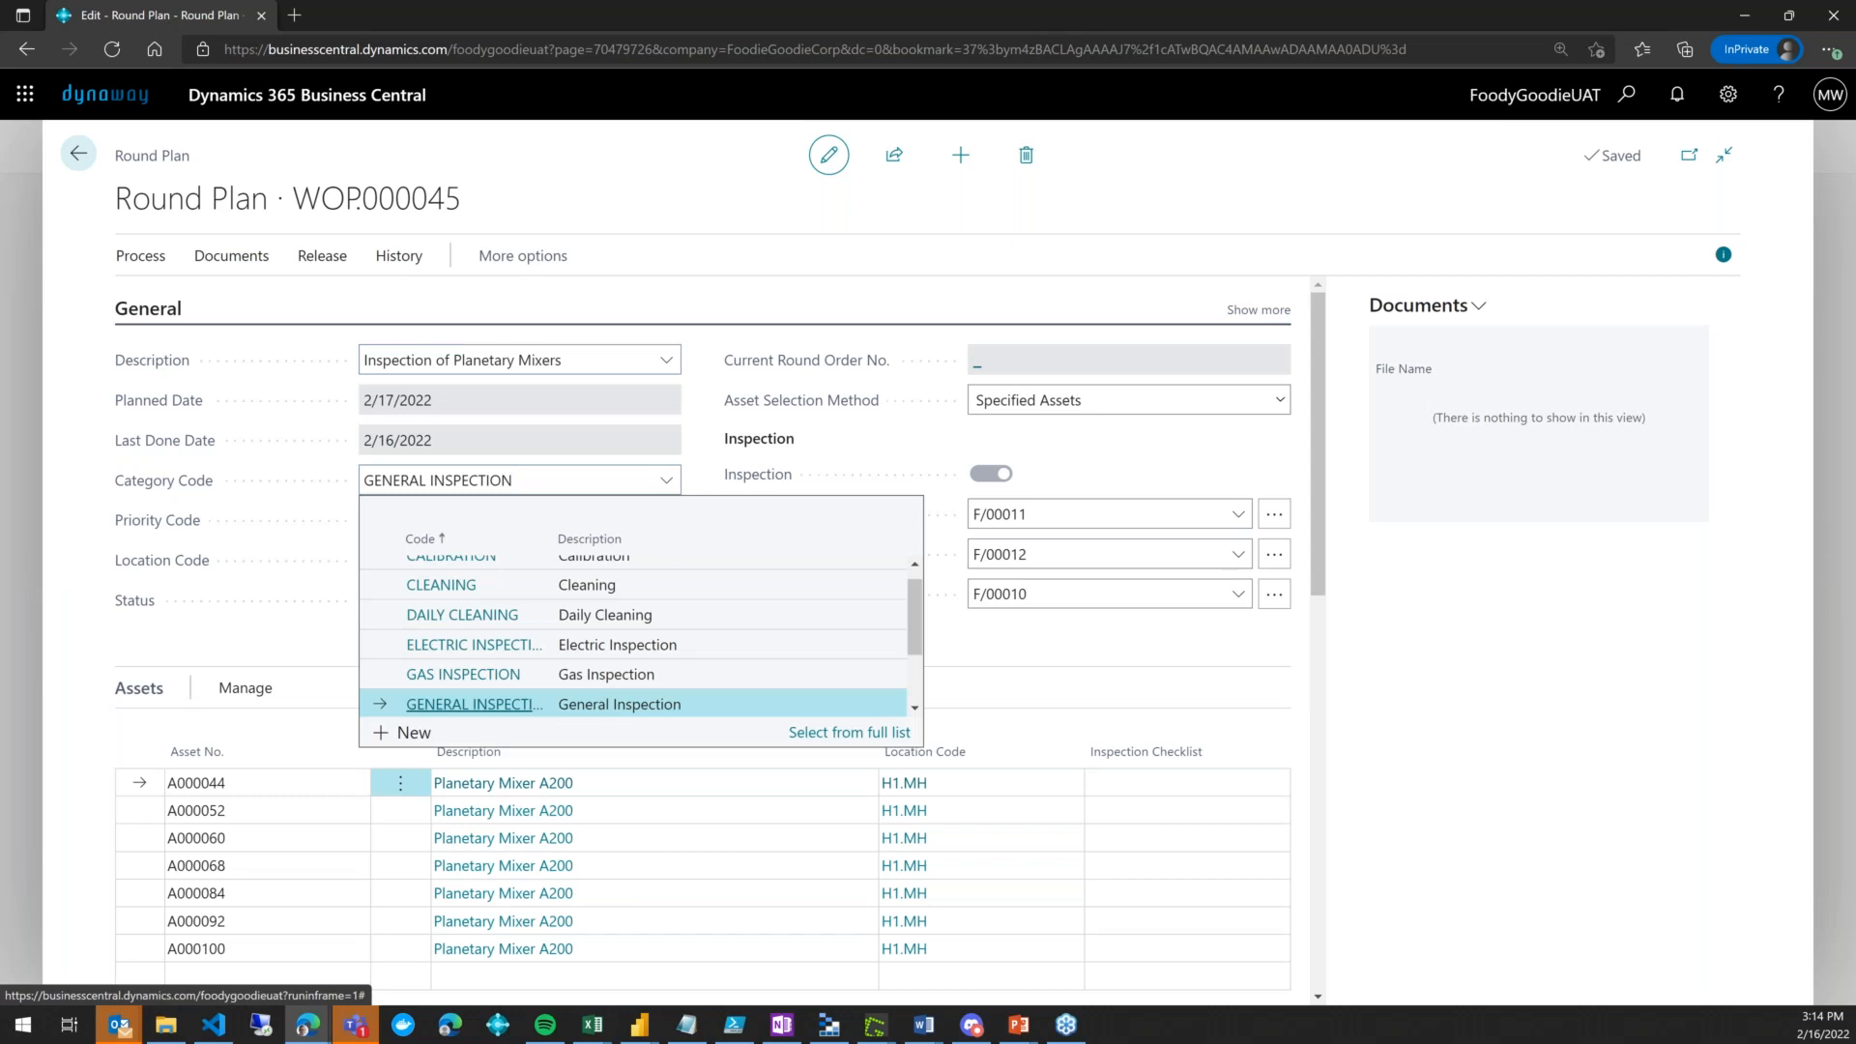
click(849, 731)
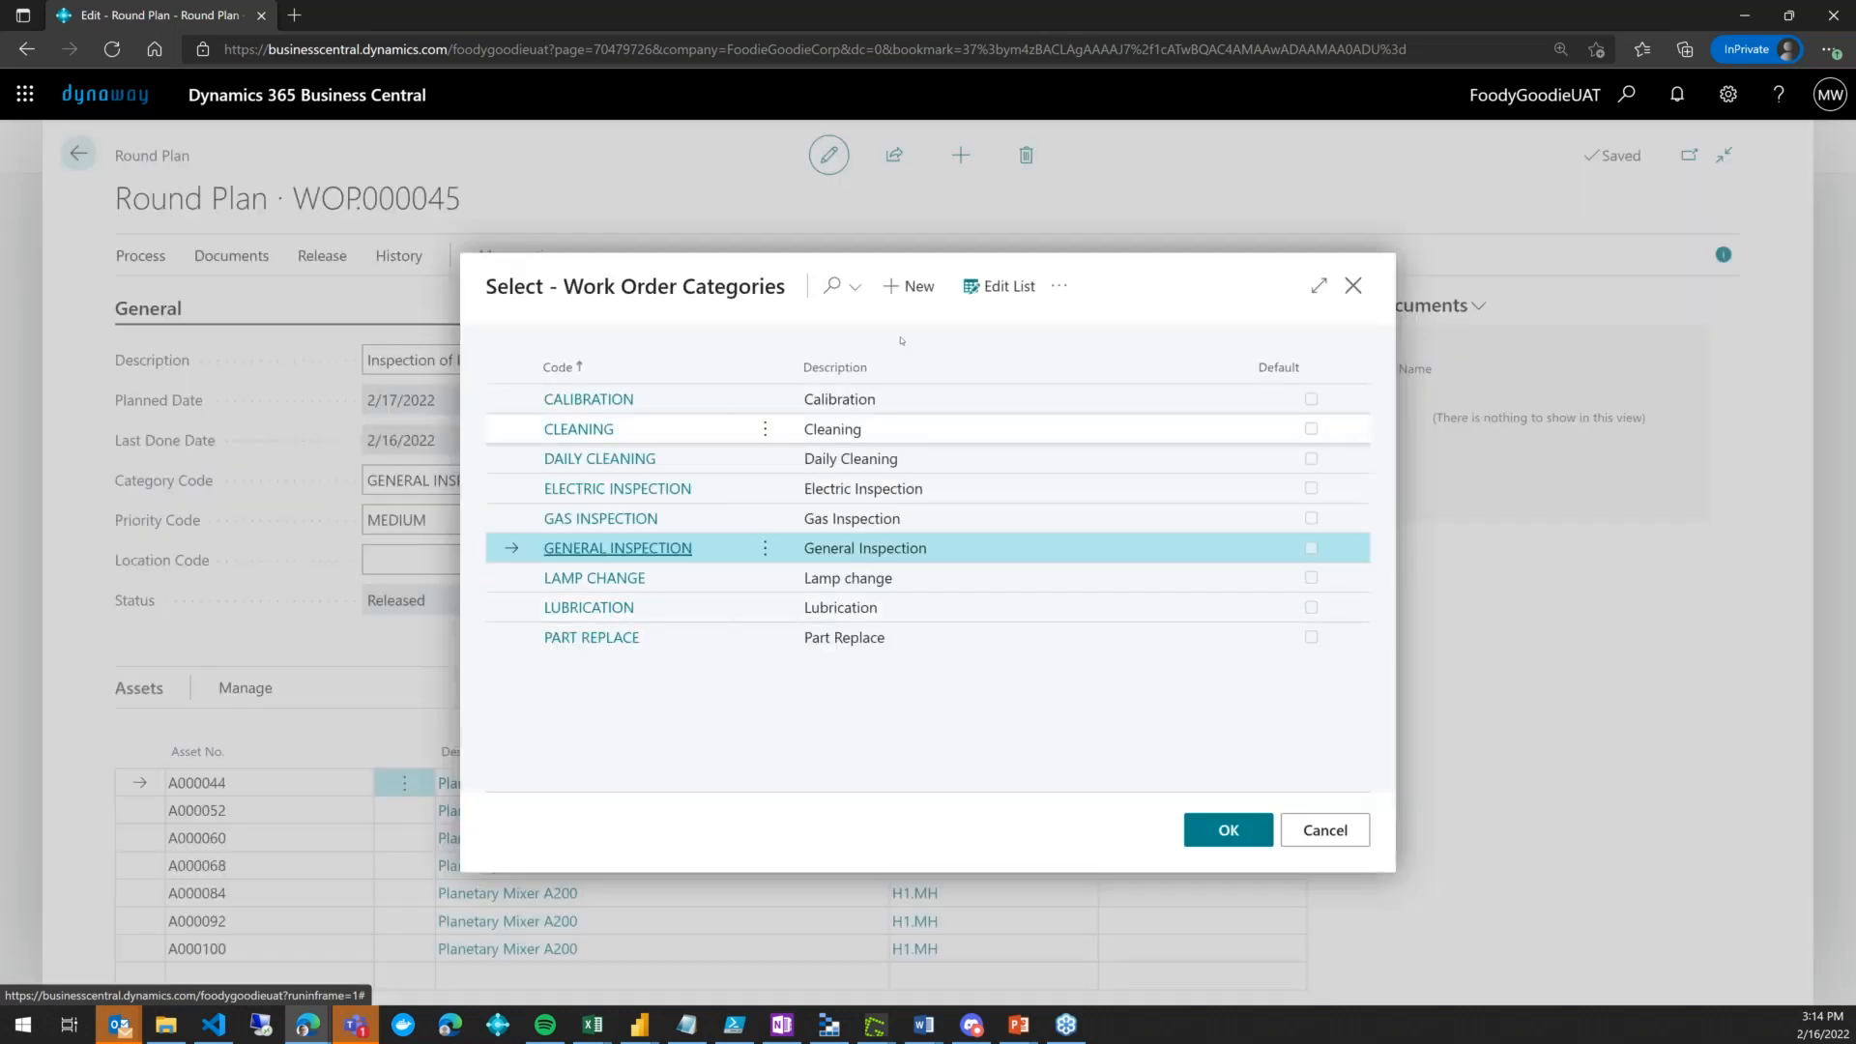
click(1060, 288)
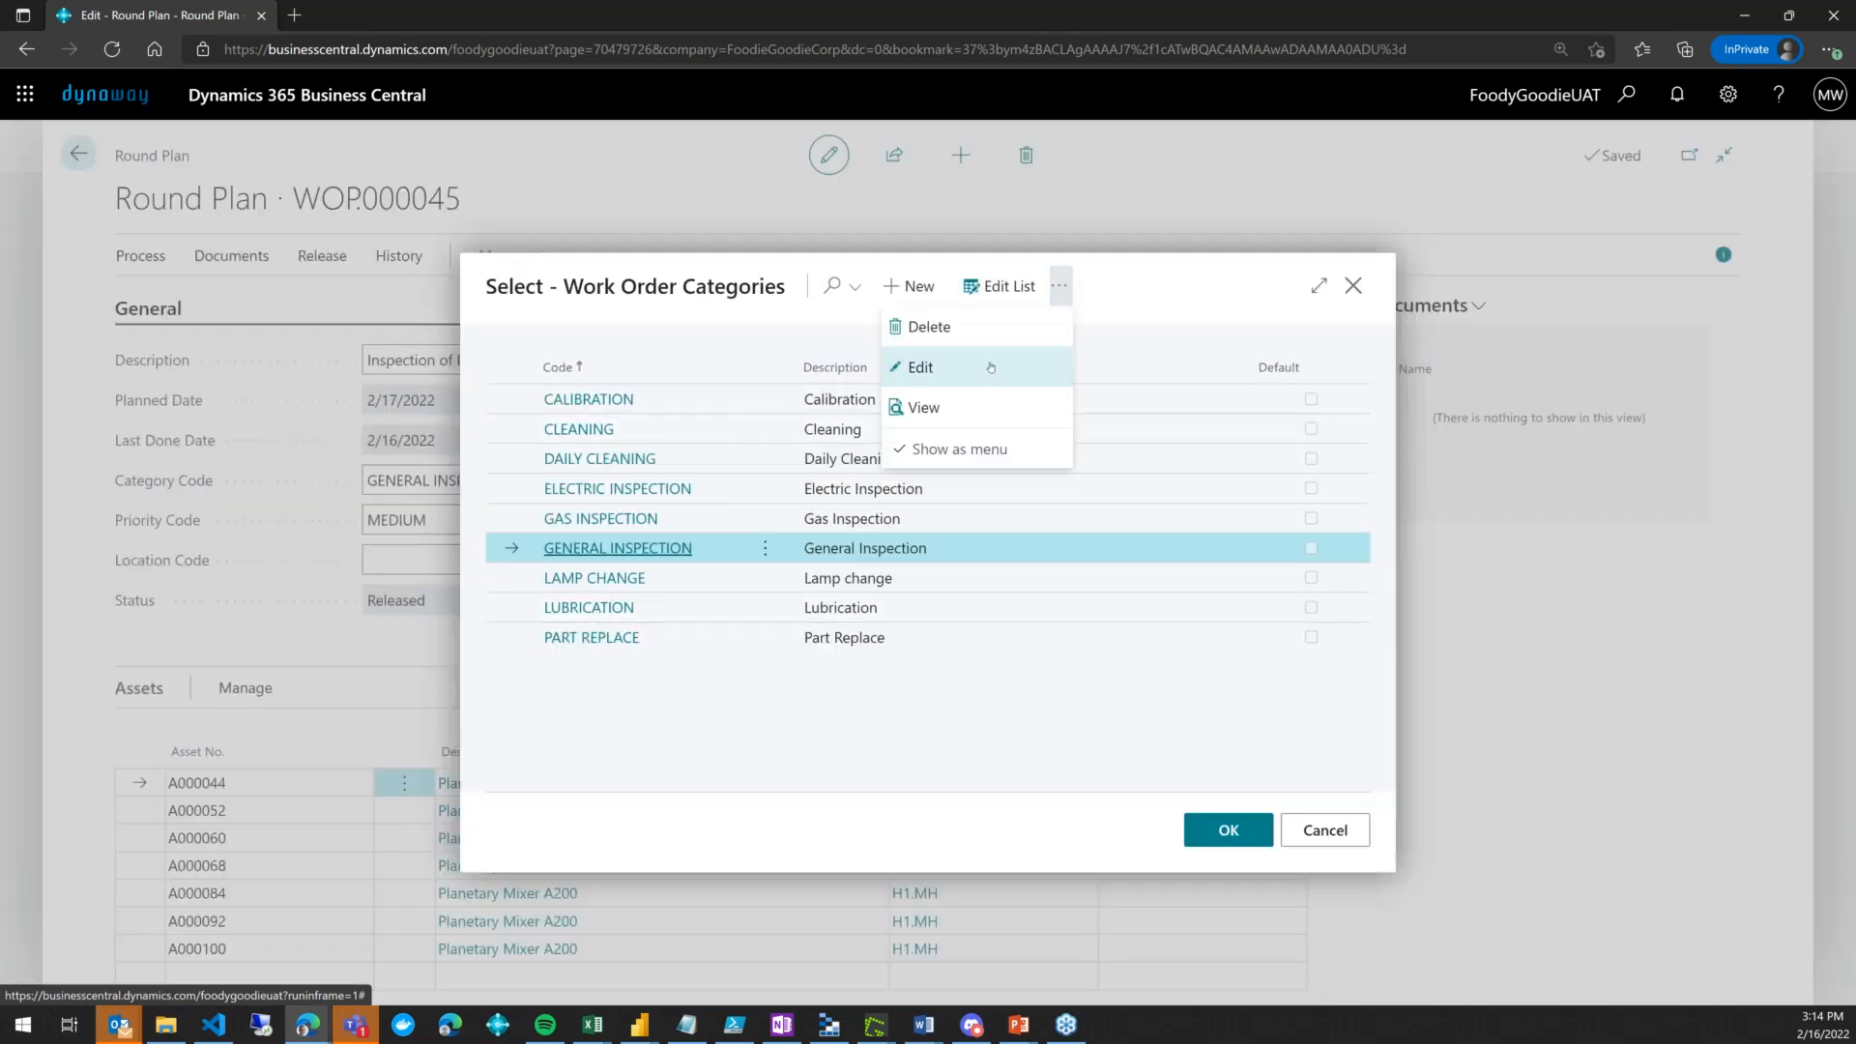
click(918, 367)
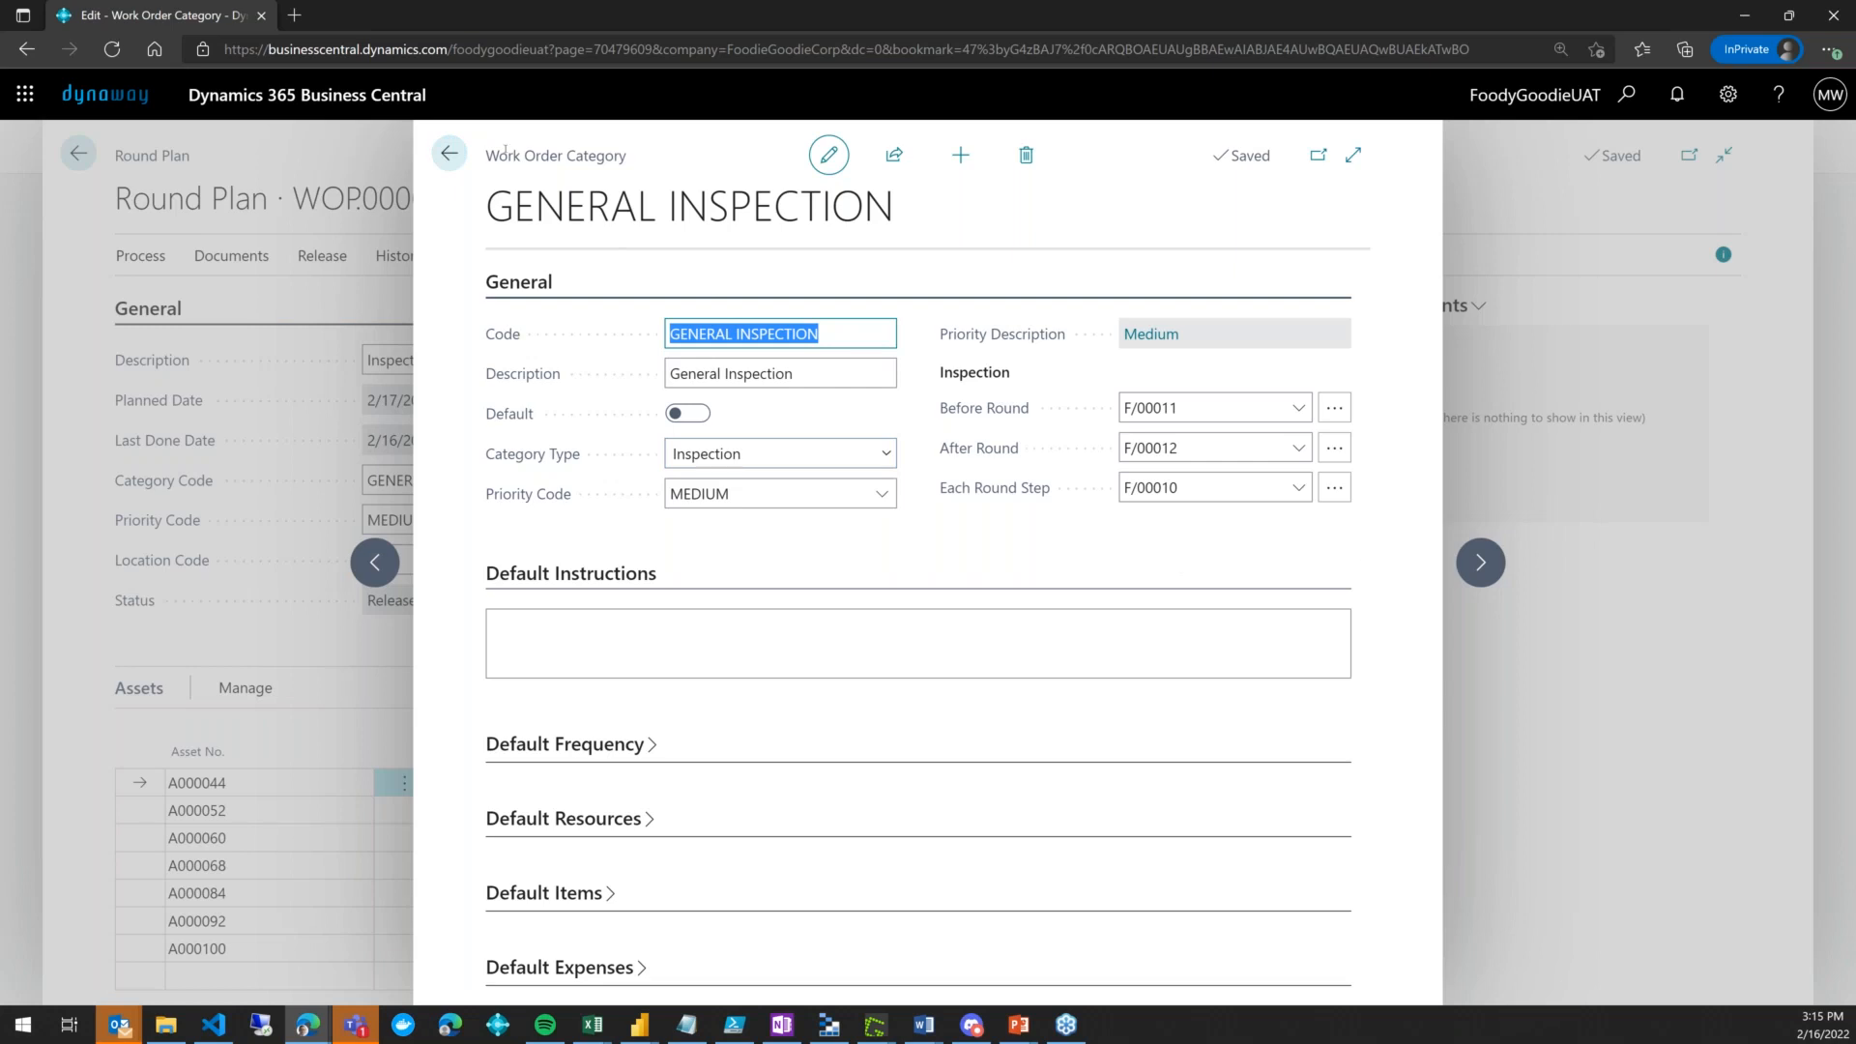
click(452, 156)
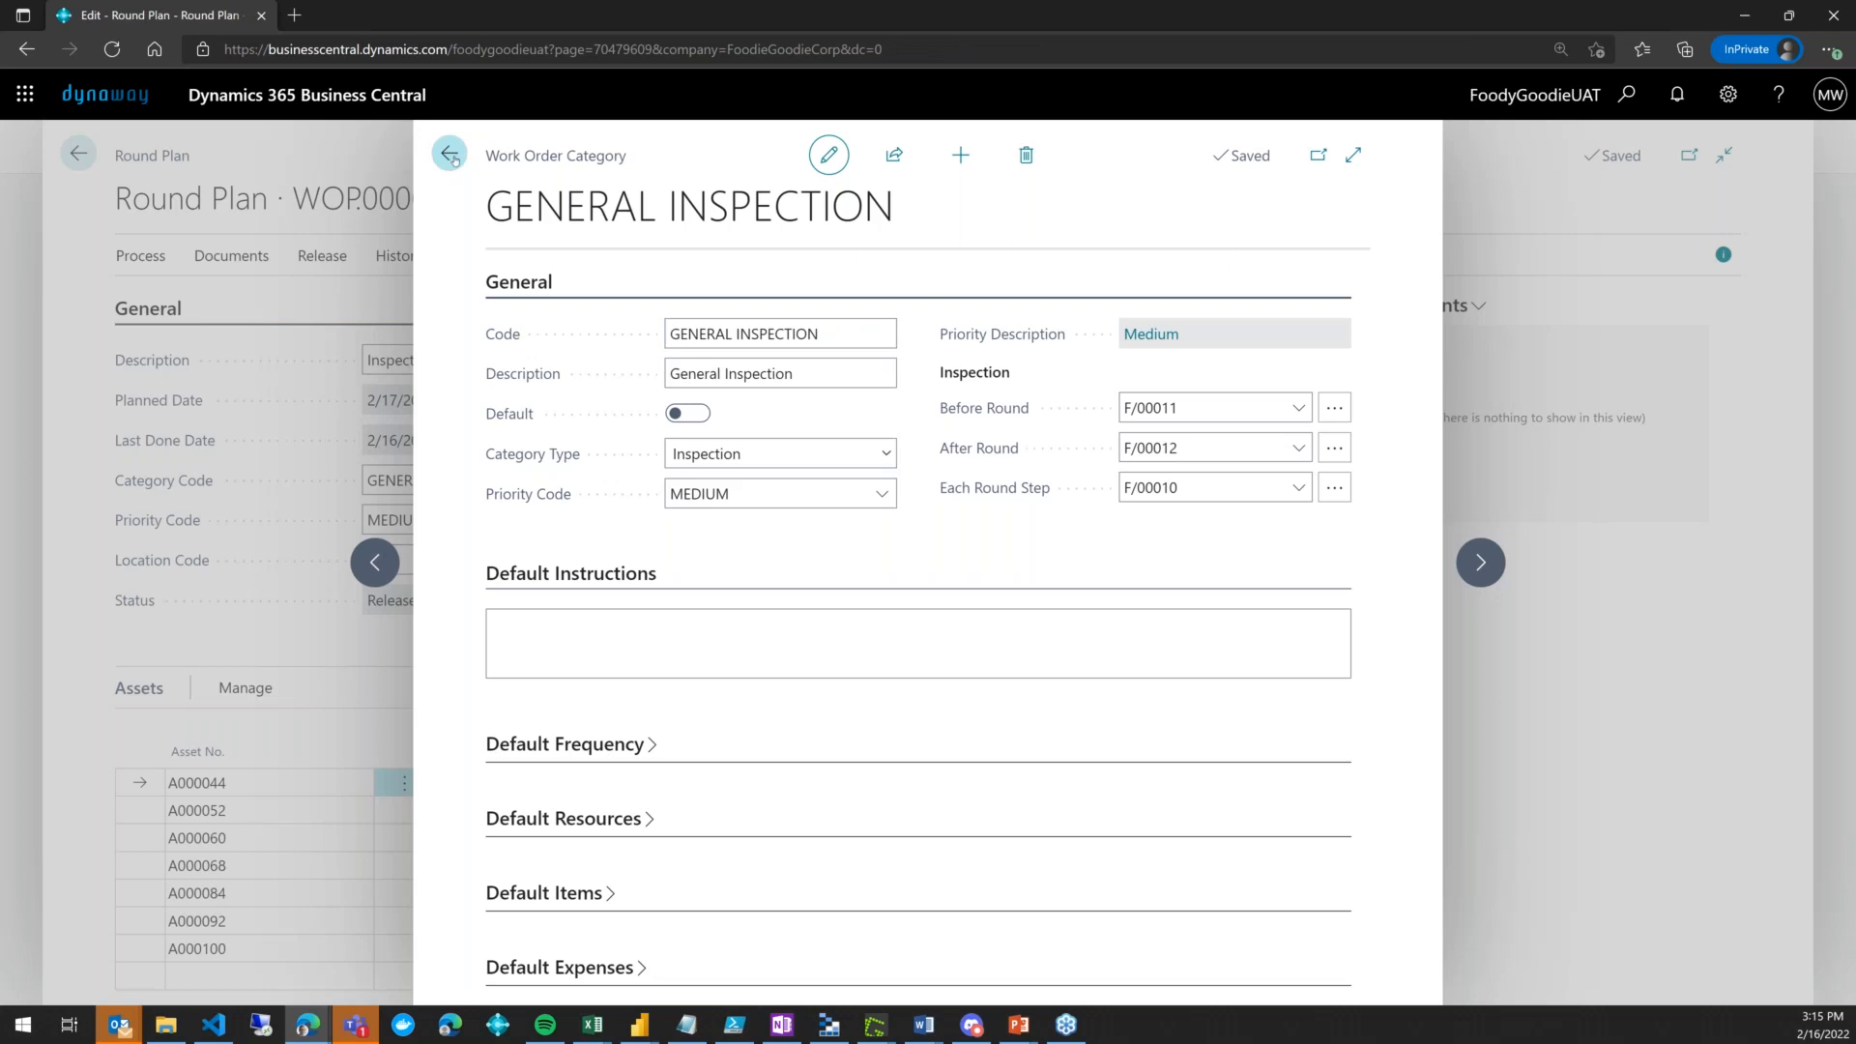
click(452, 156)
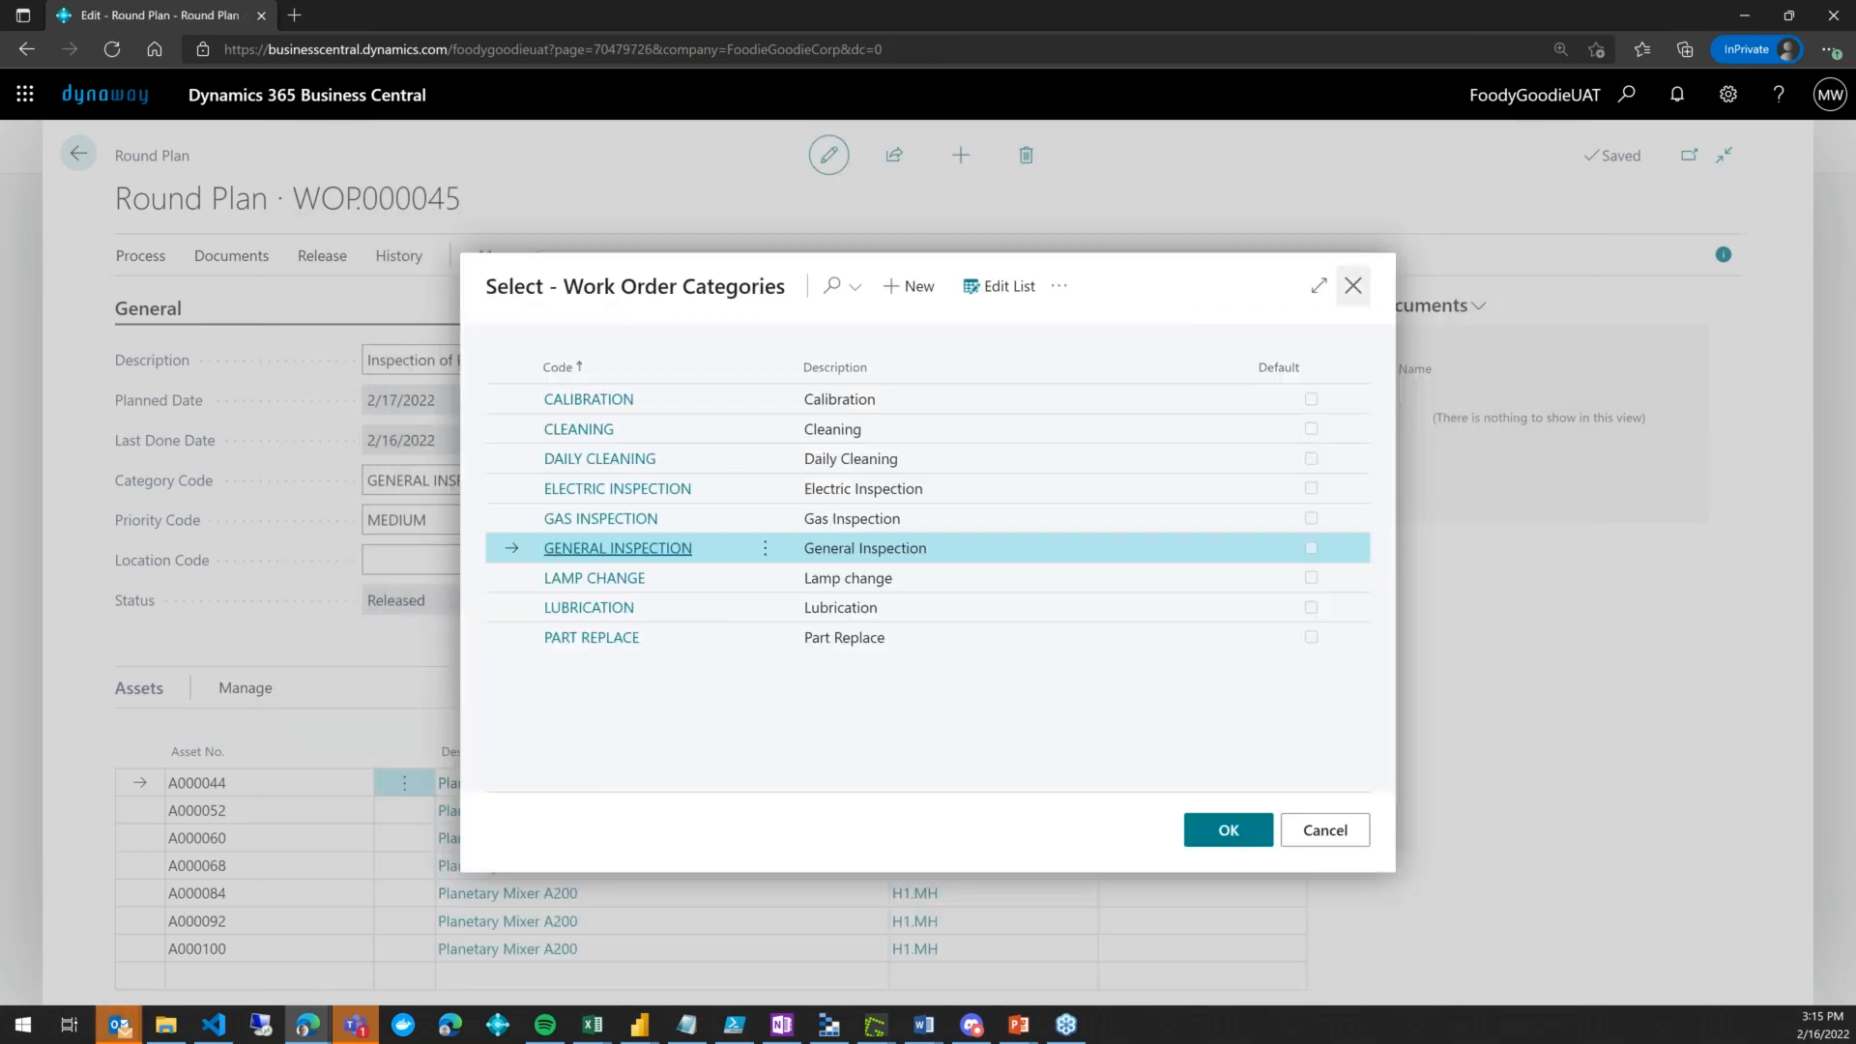
click(1353, 286)
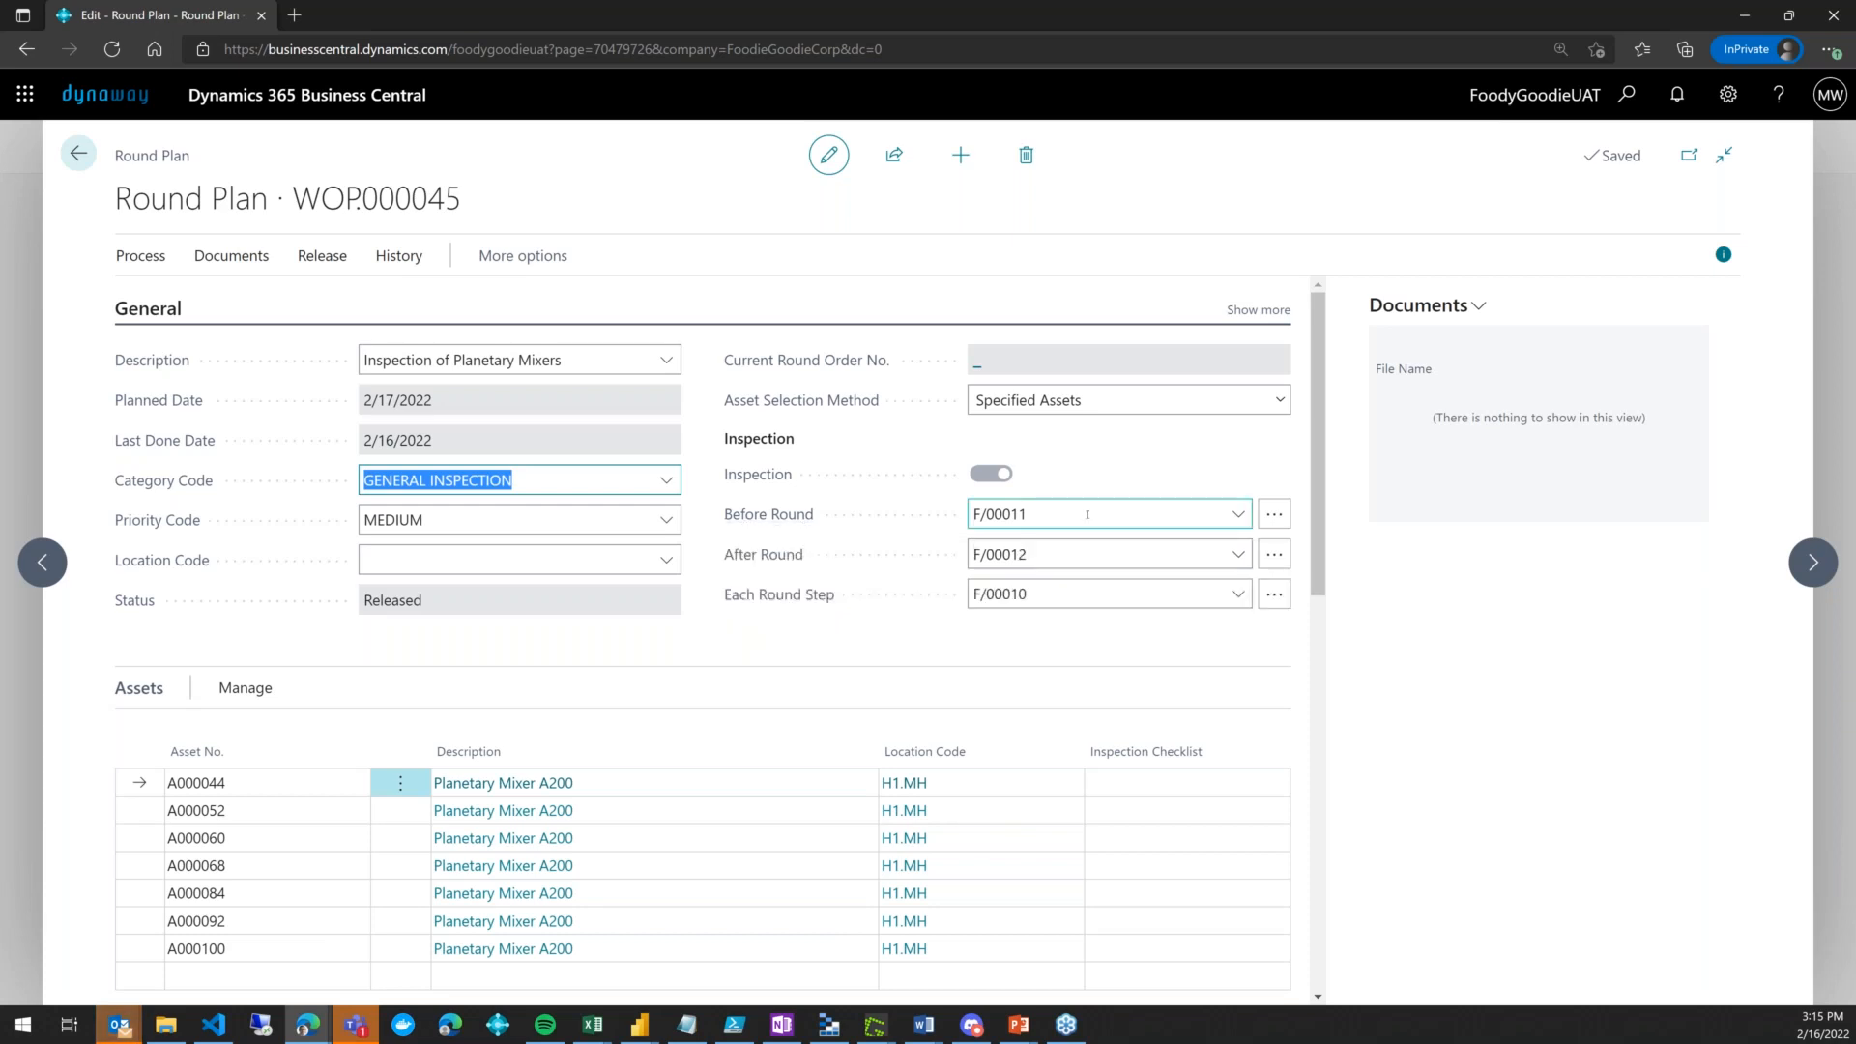
Preview the plan's Before Round inspection form F/00011 in full and close it
click(1044, 513)
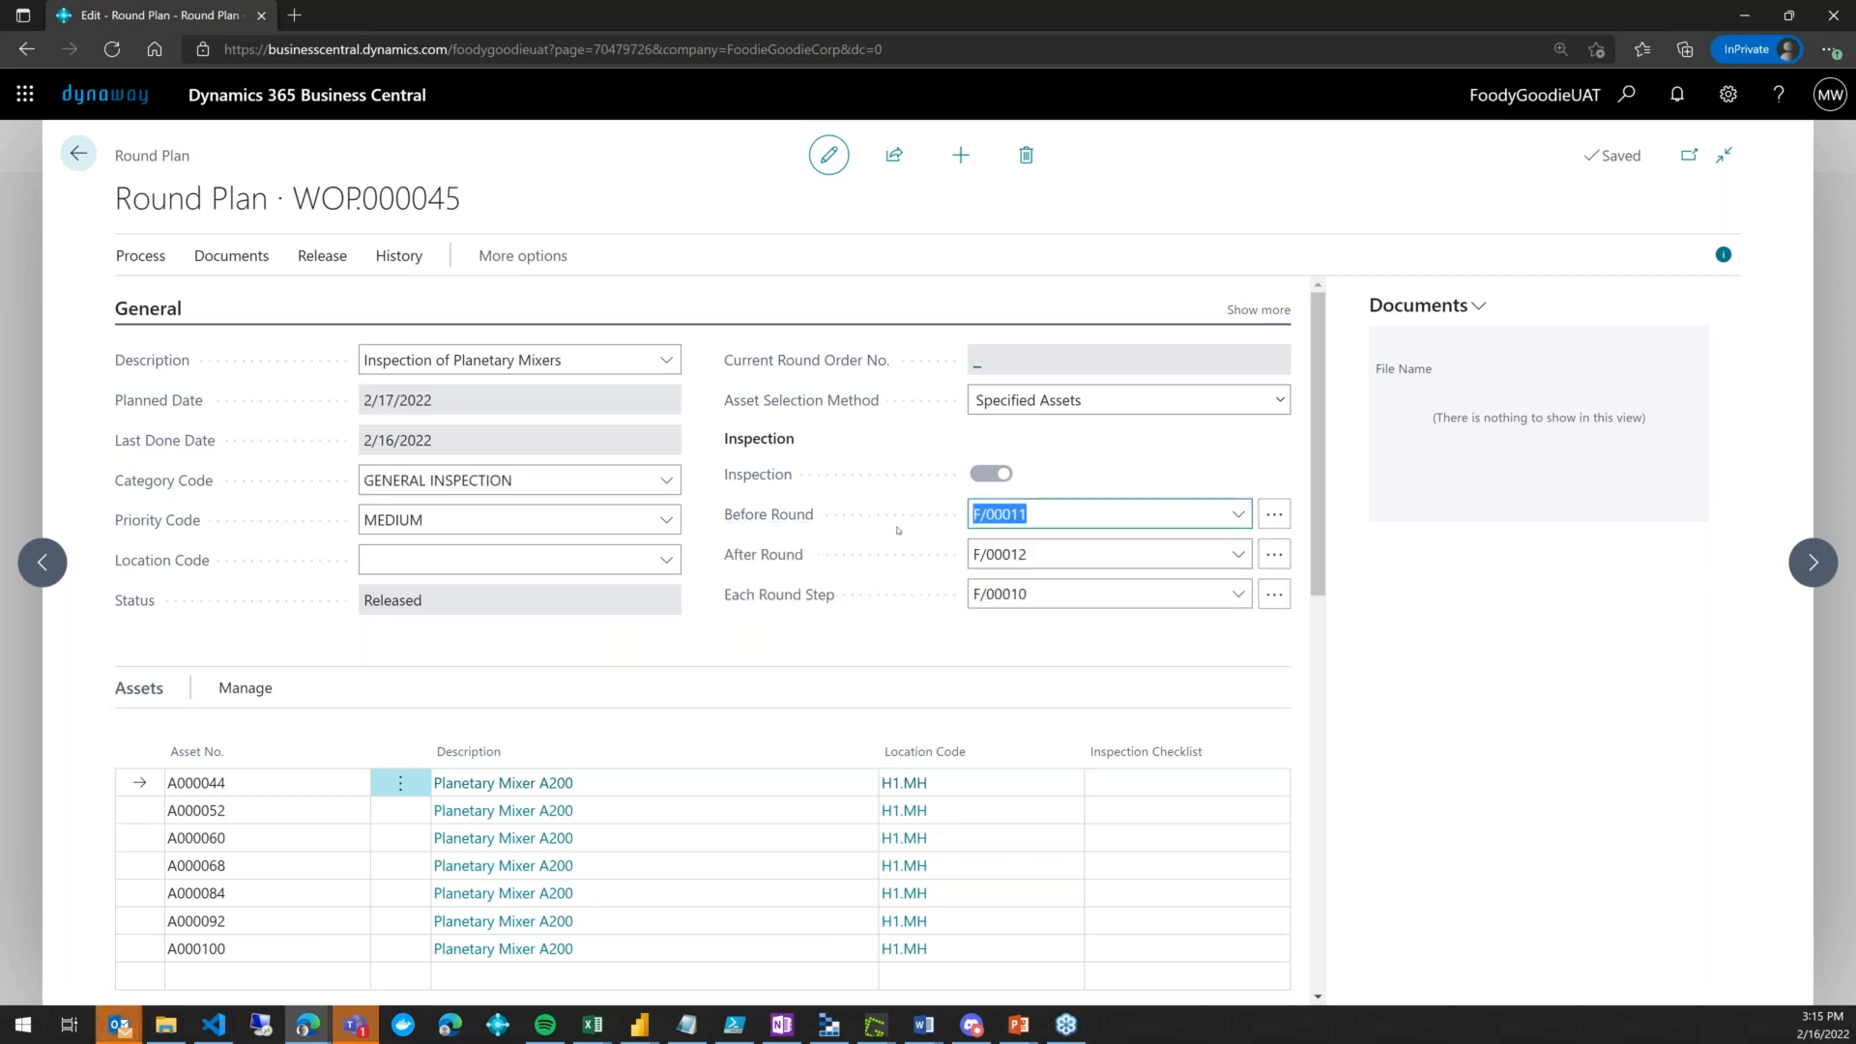
click(1273, 509)
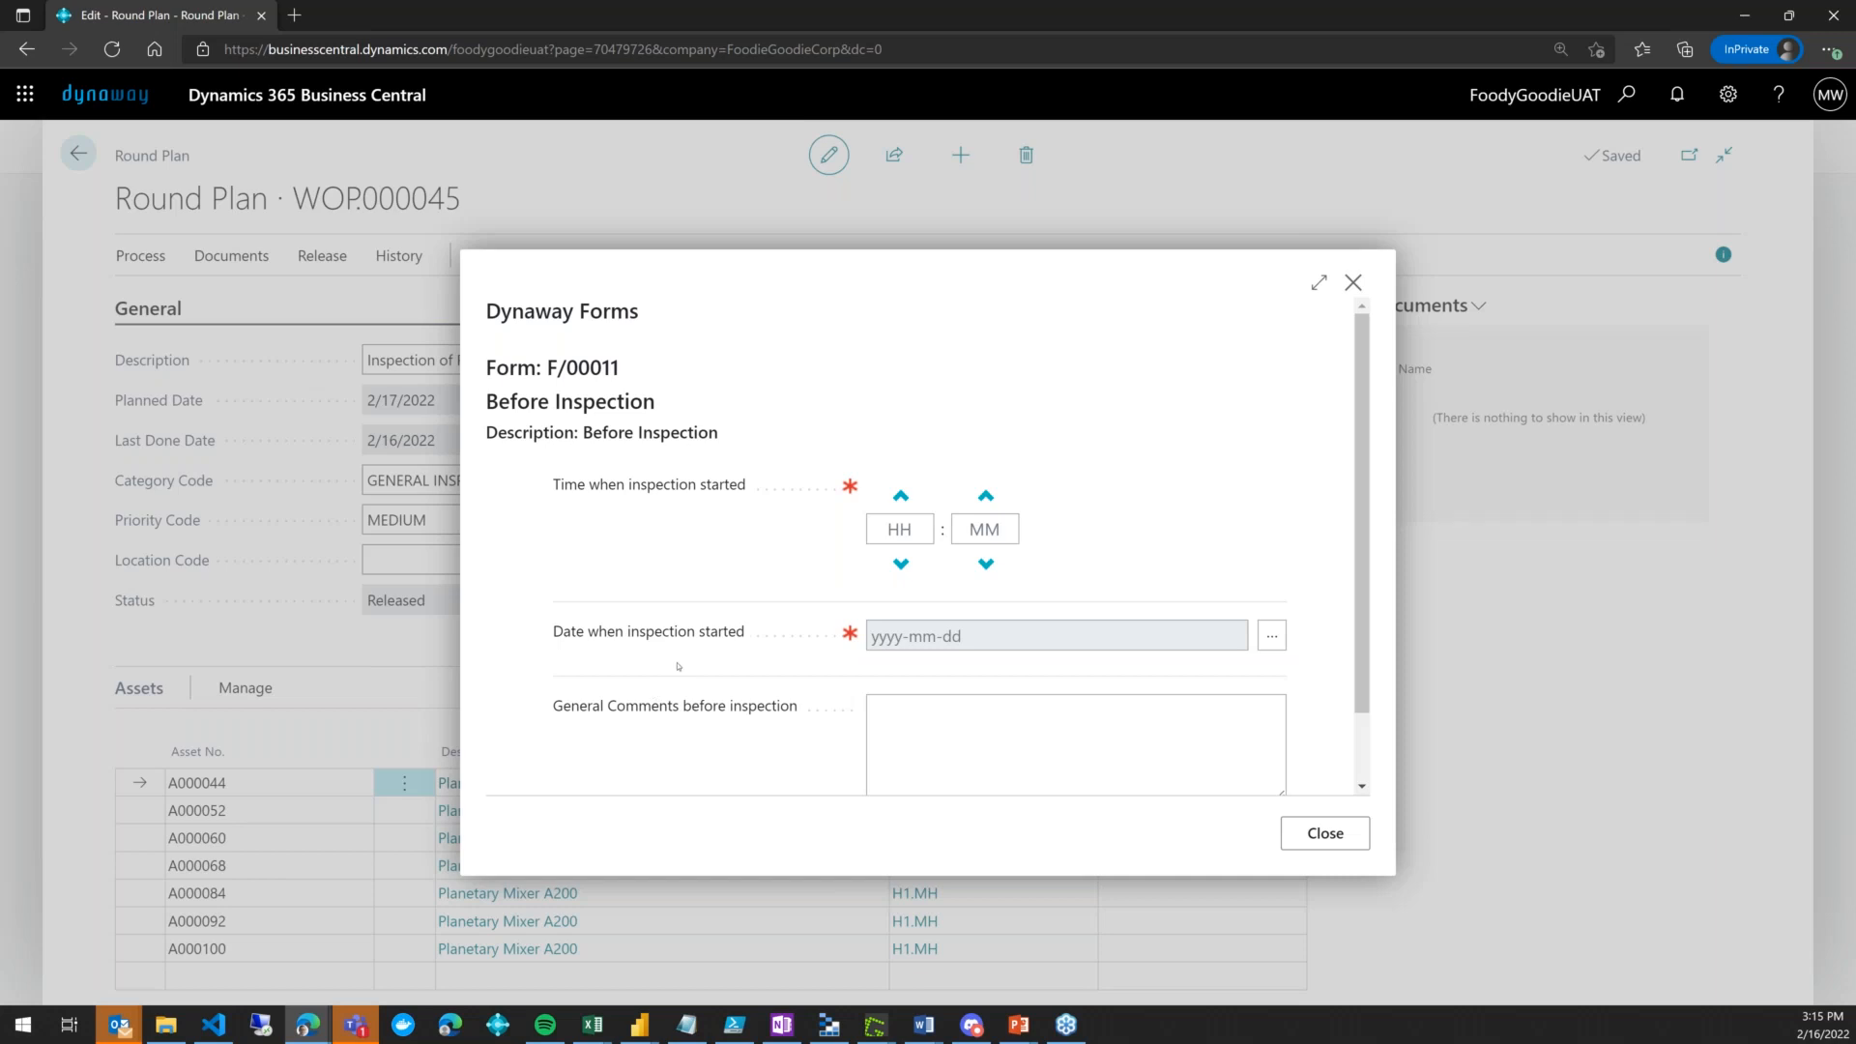
scroll(680, 661, down, 1)
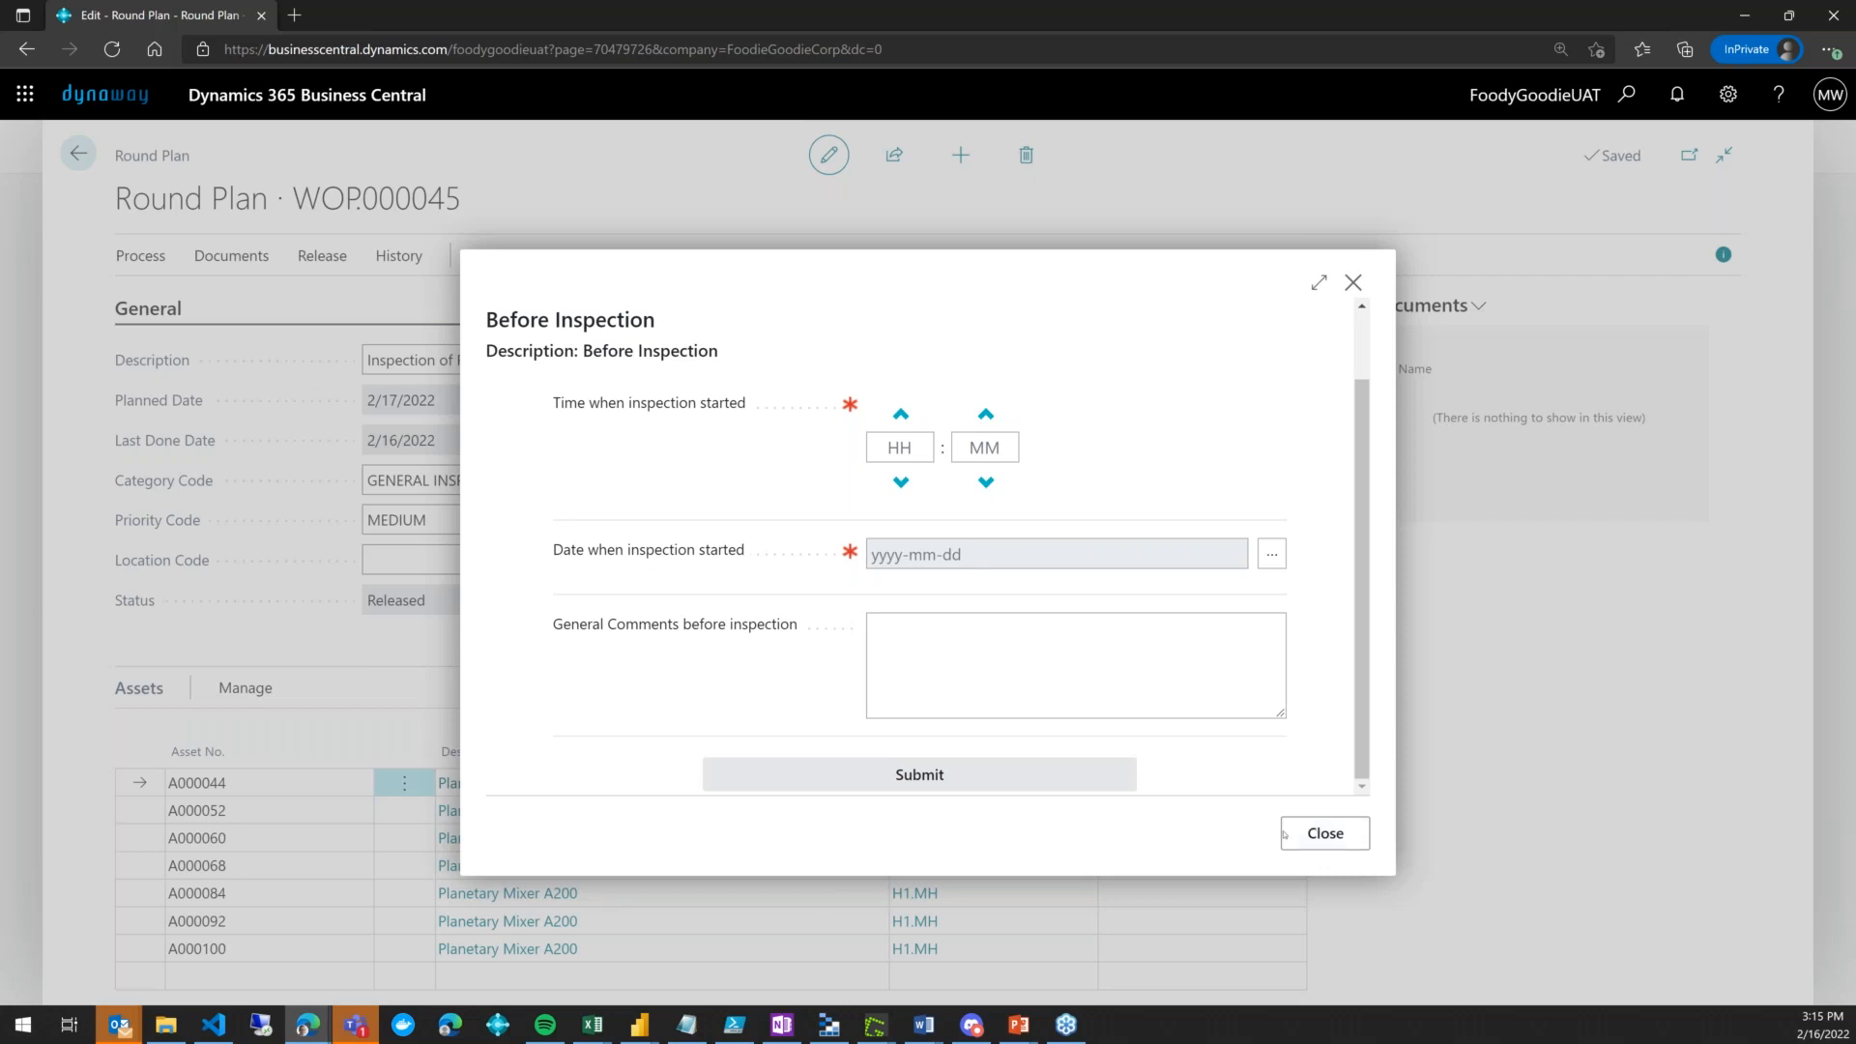
click(1304, 834)
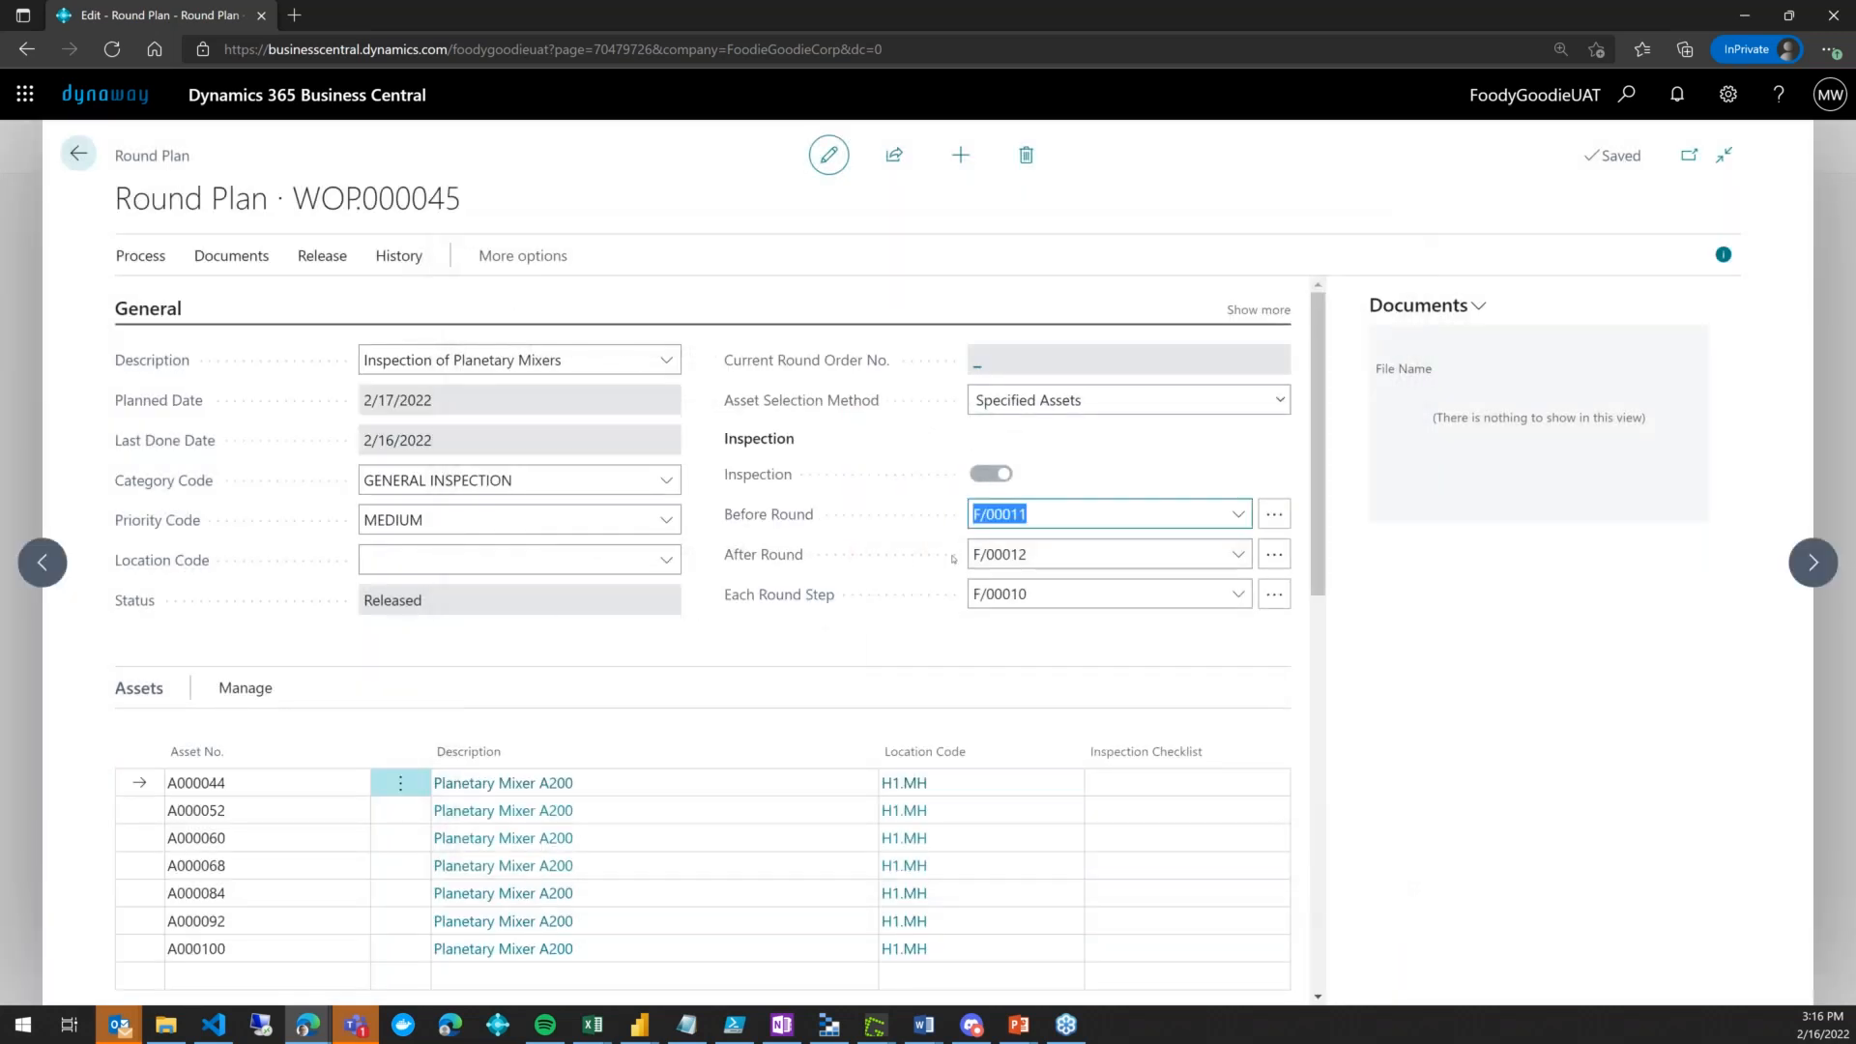
Preview the plan's After Round form F/00012 and Each Round Step form F/00010, closing each one
click(1265, 562)
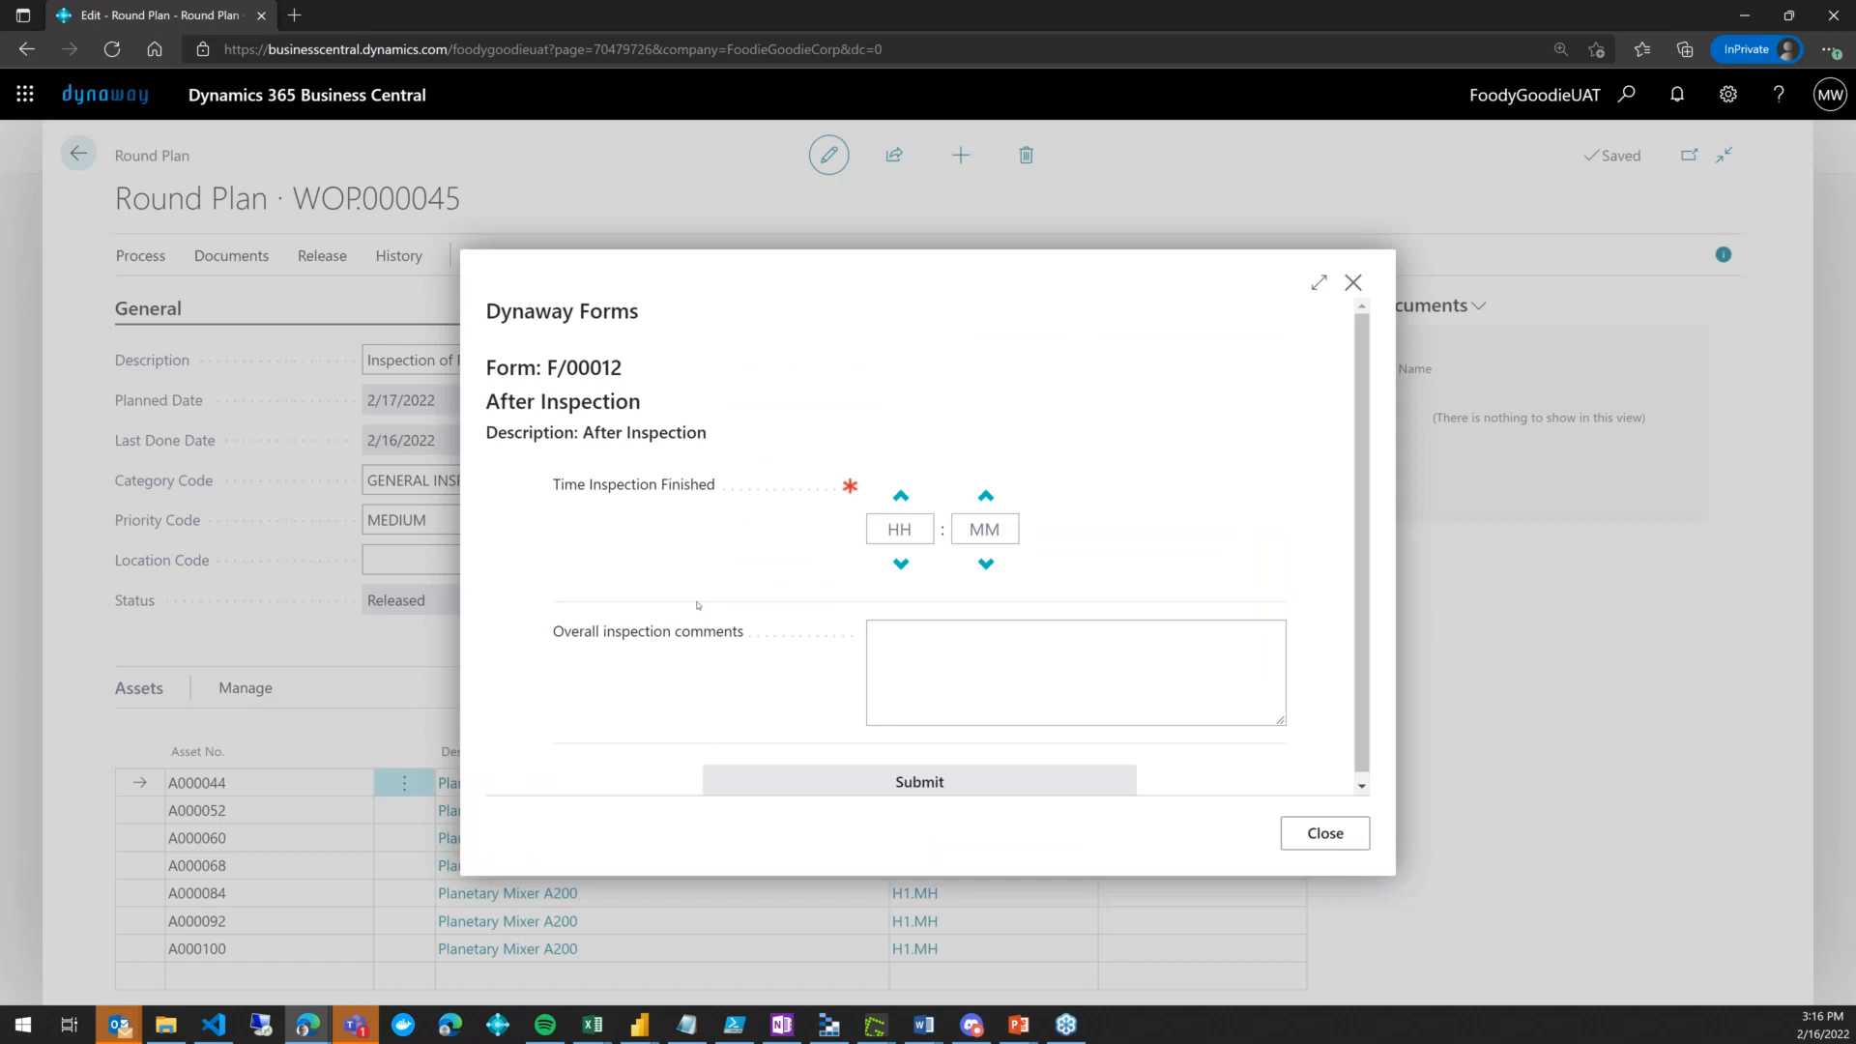
click(1339, 842)
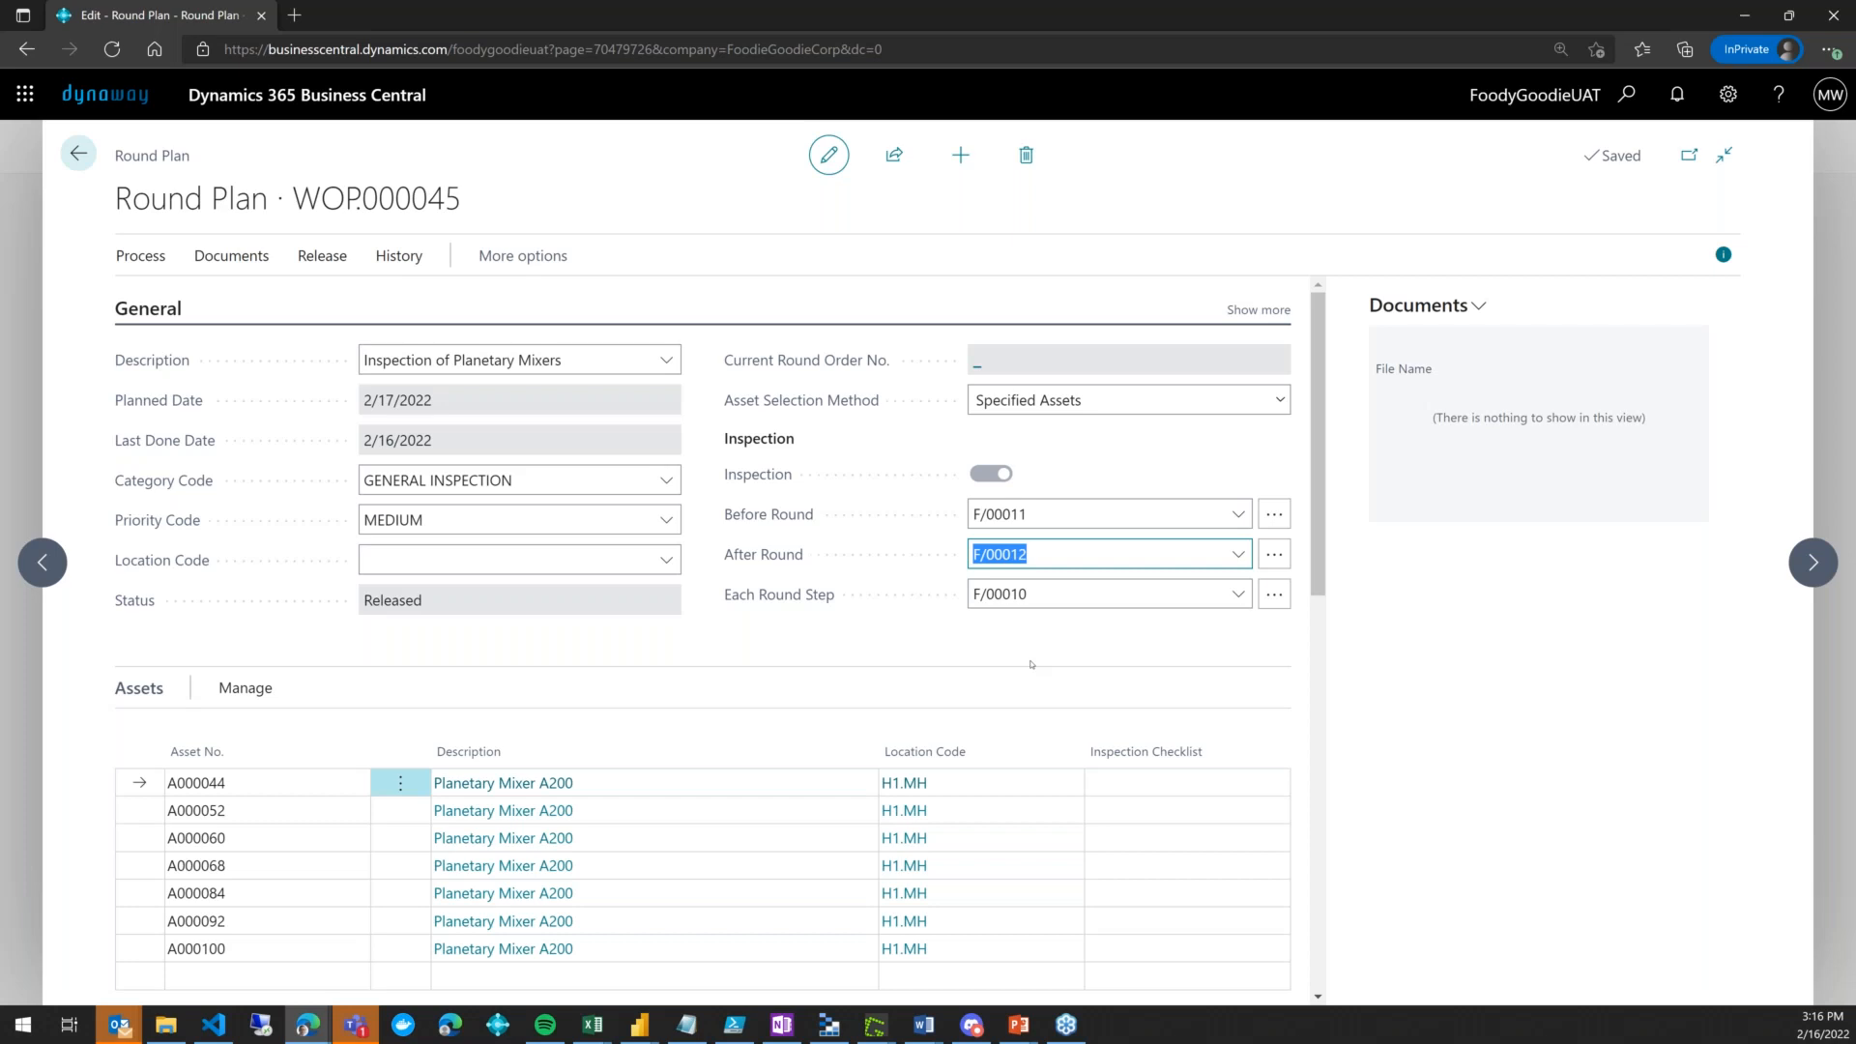
click(1272, 605)
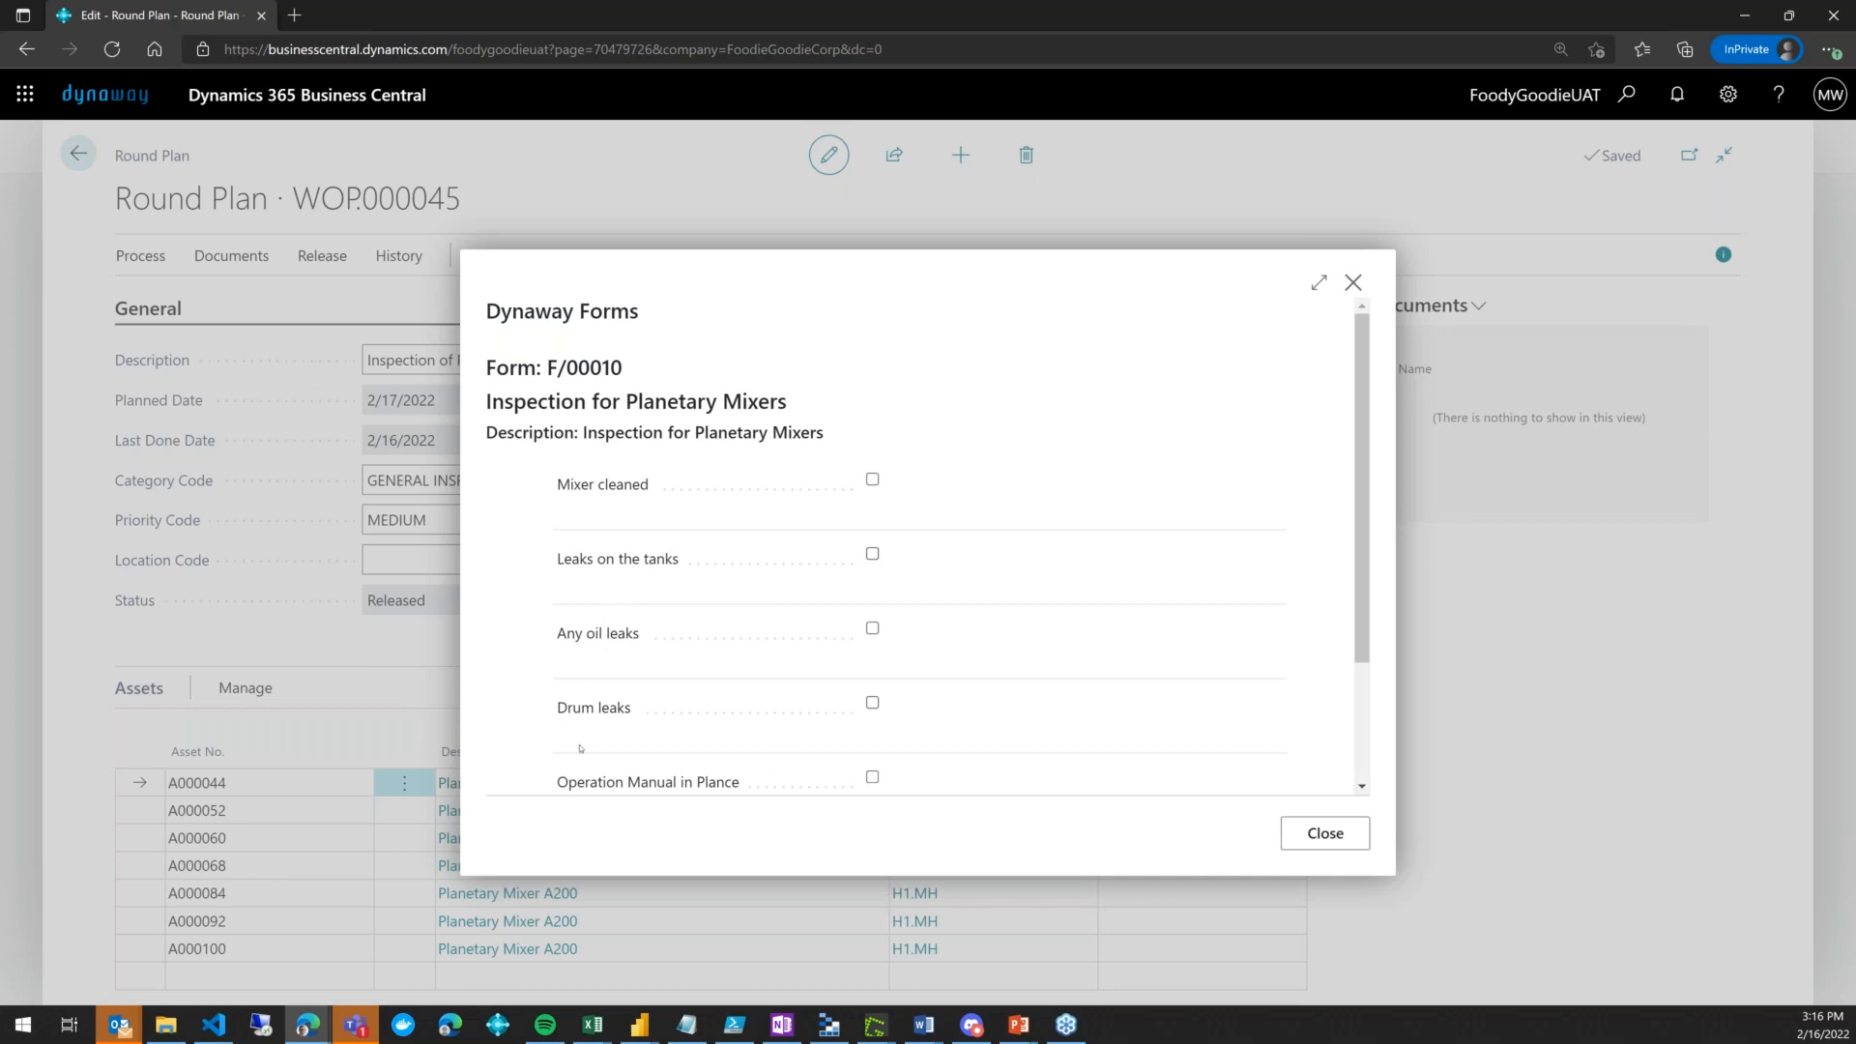
scroll(580, 715, down, 2)
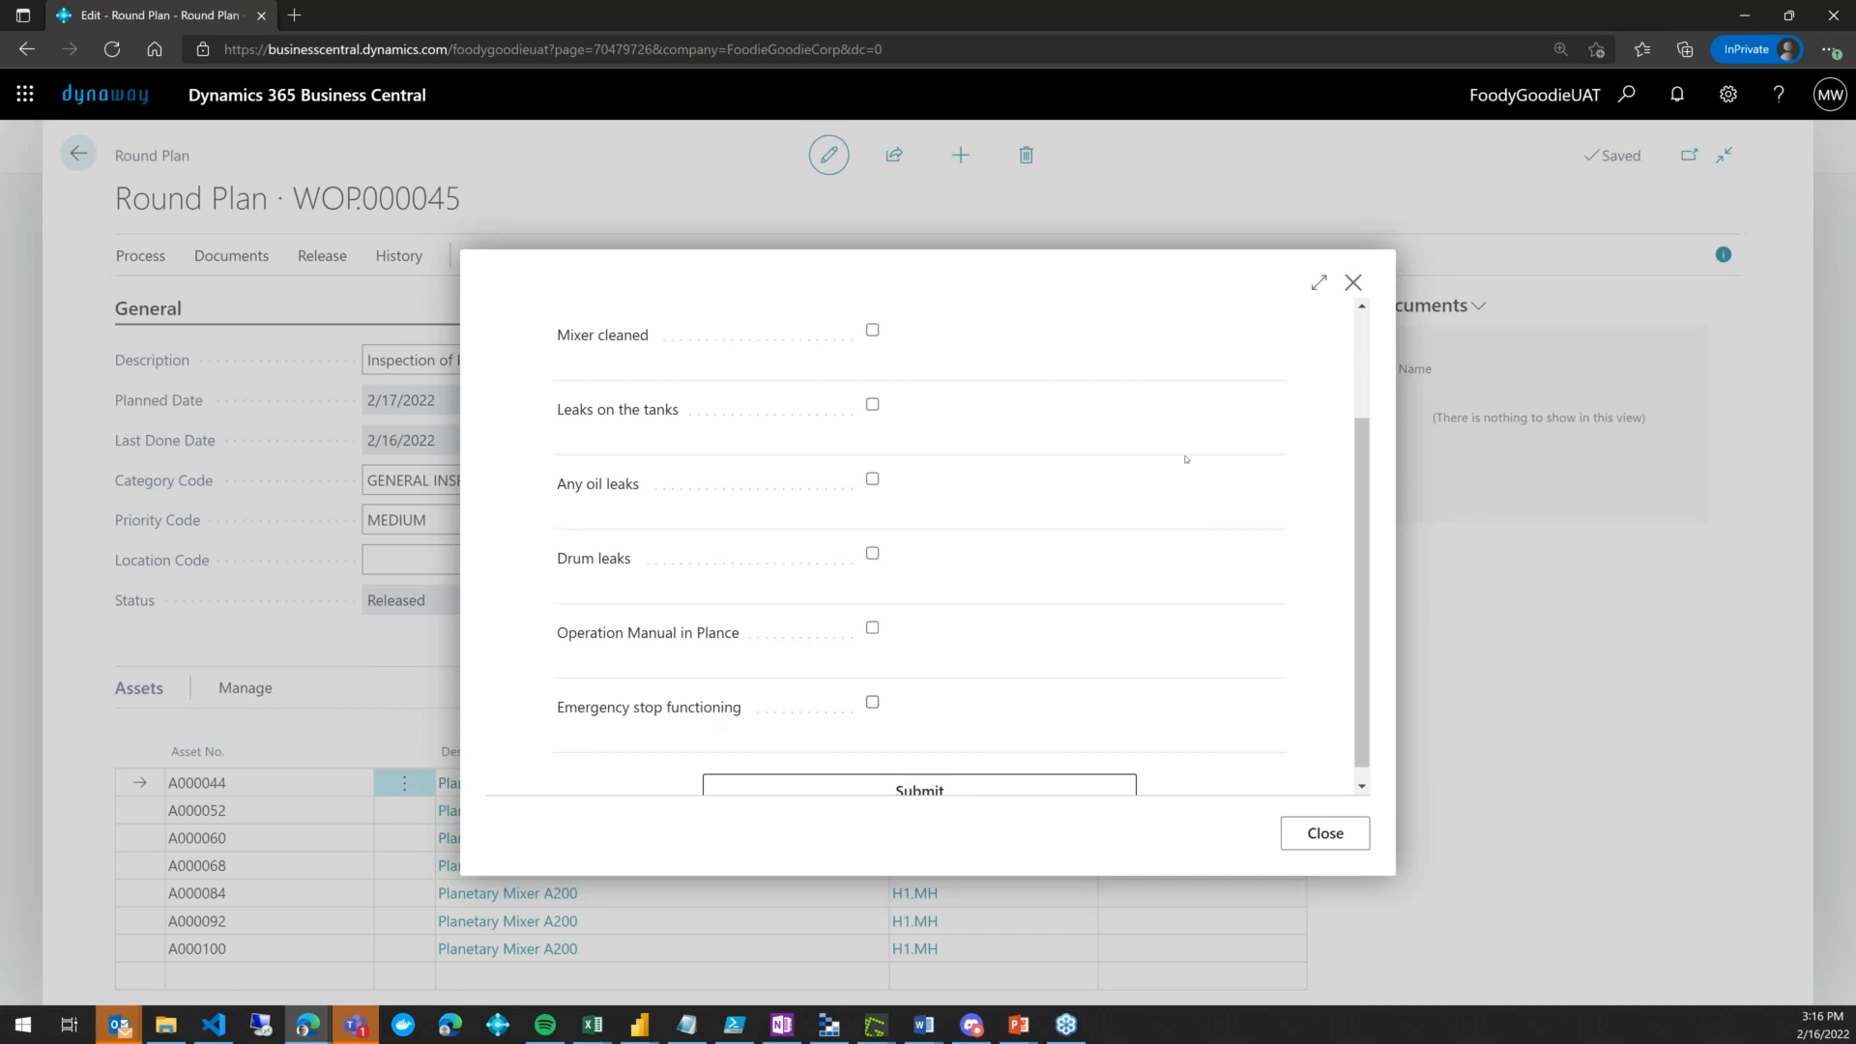
click(1307, 827)
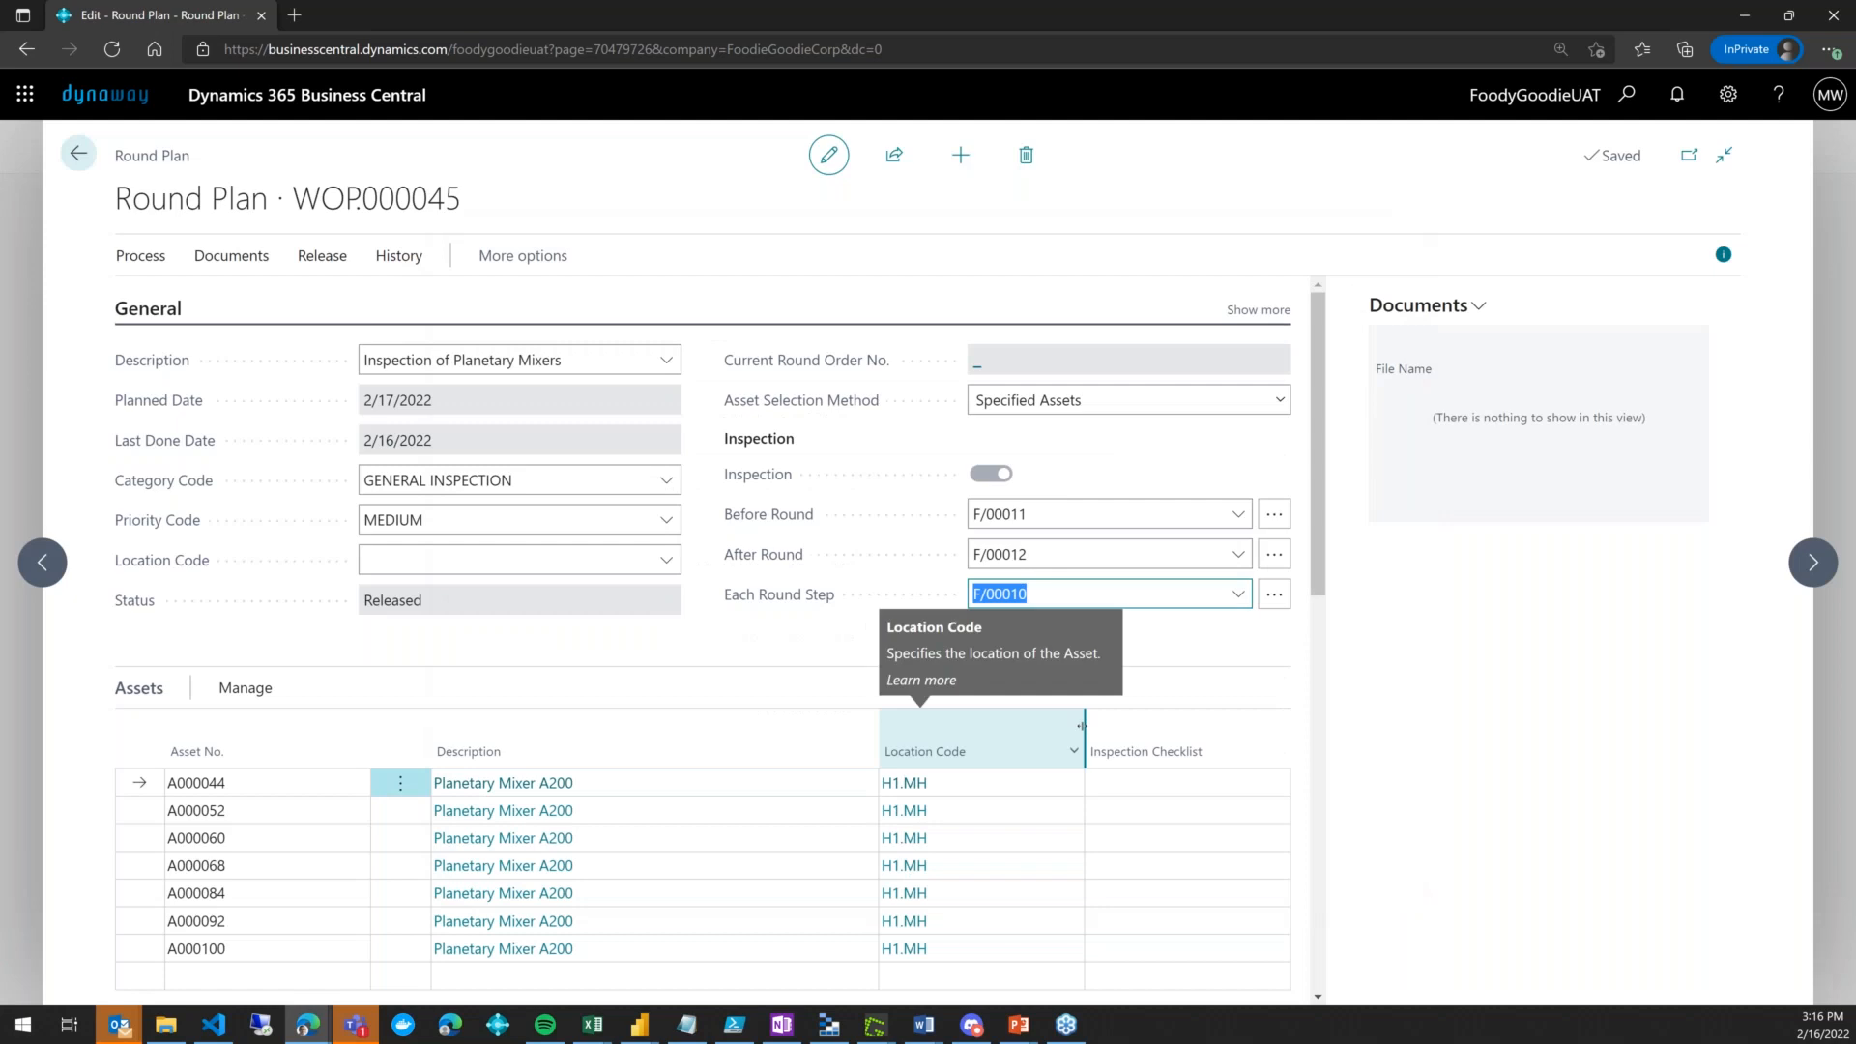
Examine the plan's asset lines, calendar frequency and resources sections
click(1227, 659)
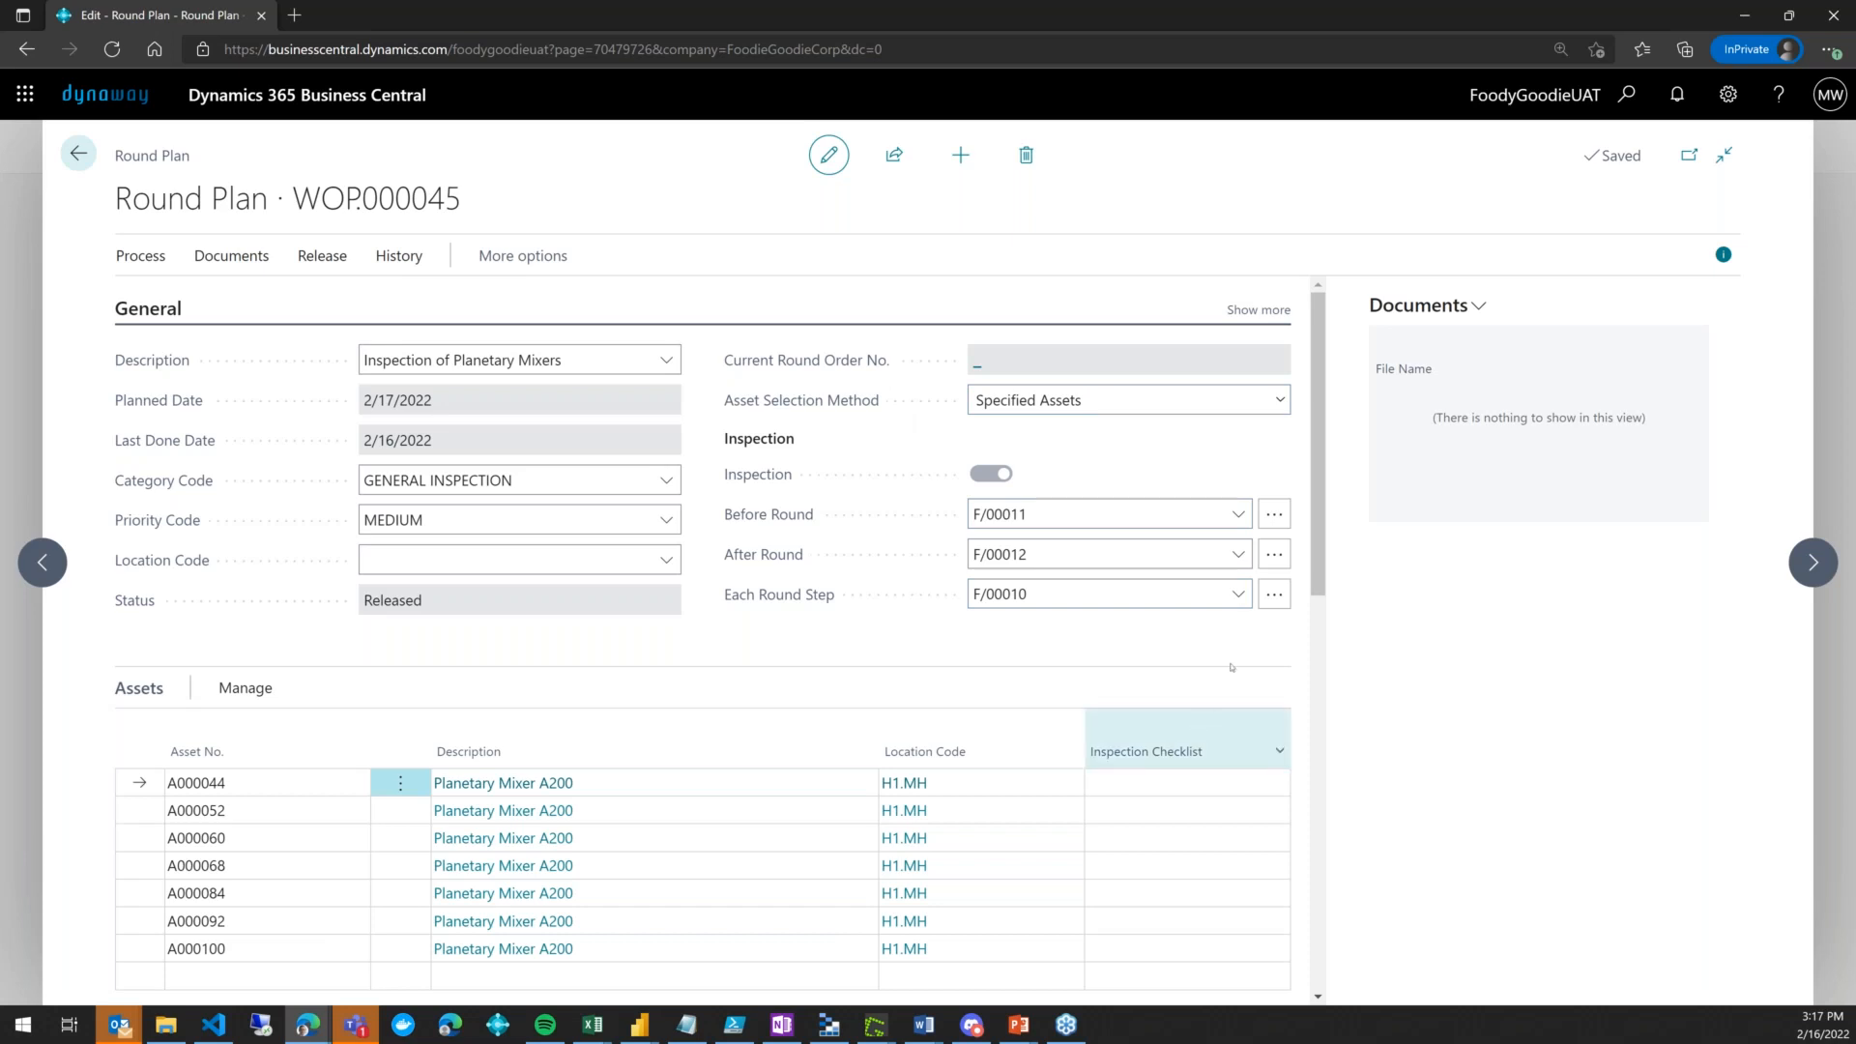
scroll(1251, 734, down, 2)
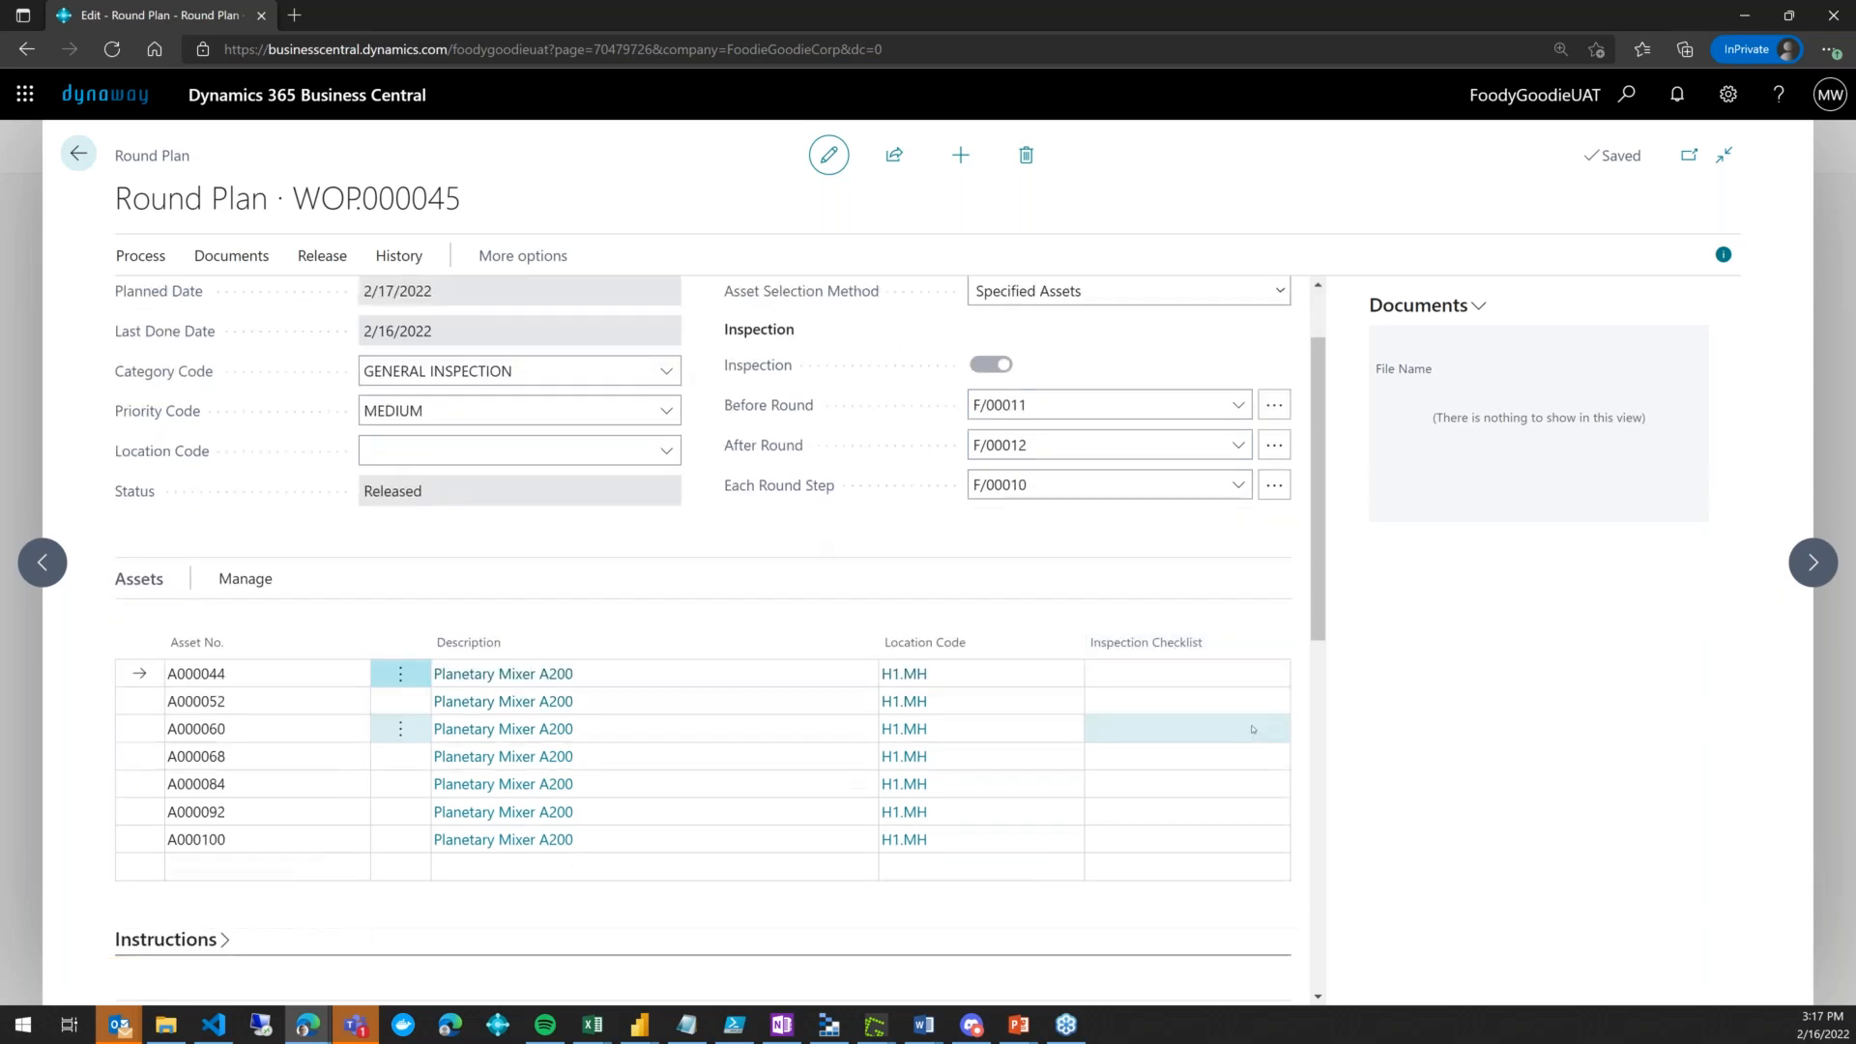
click(779, 491)
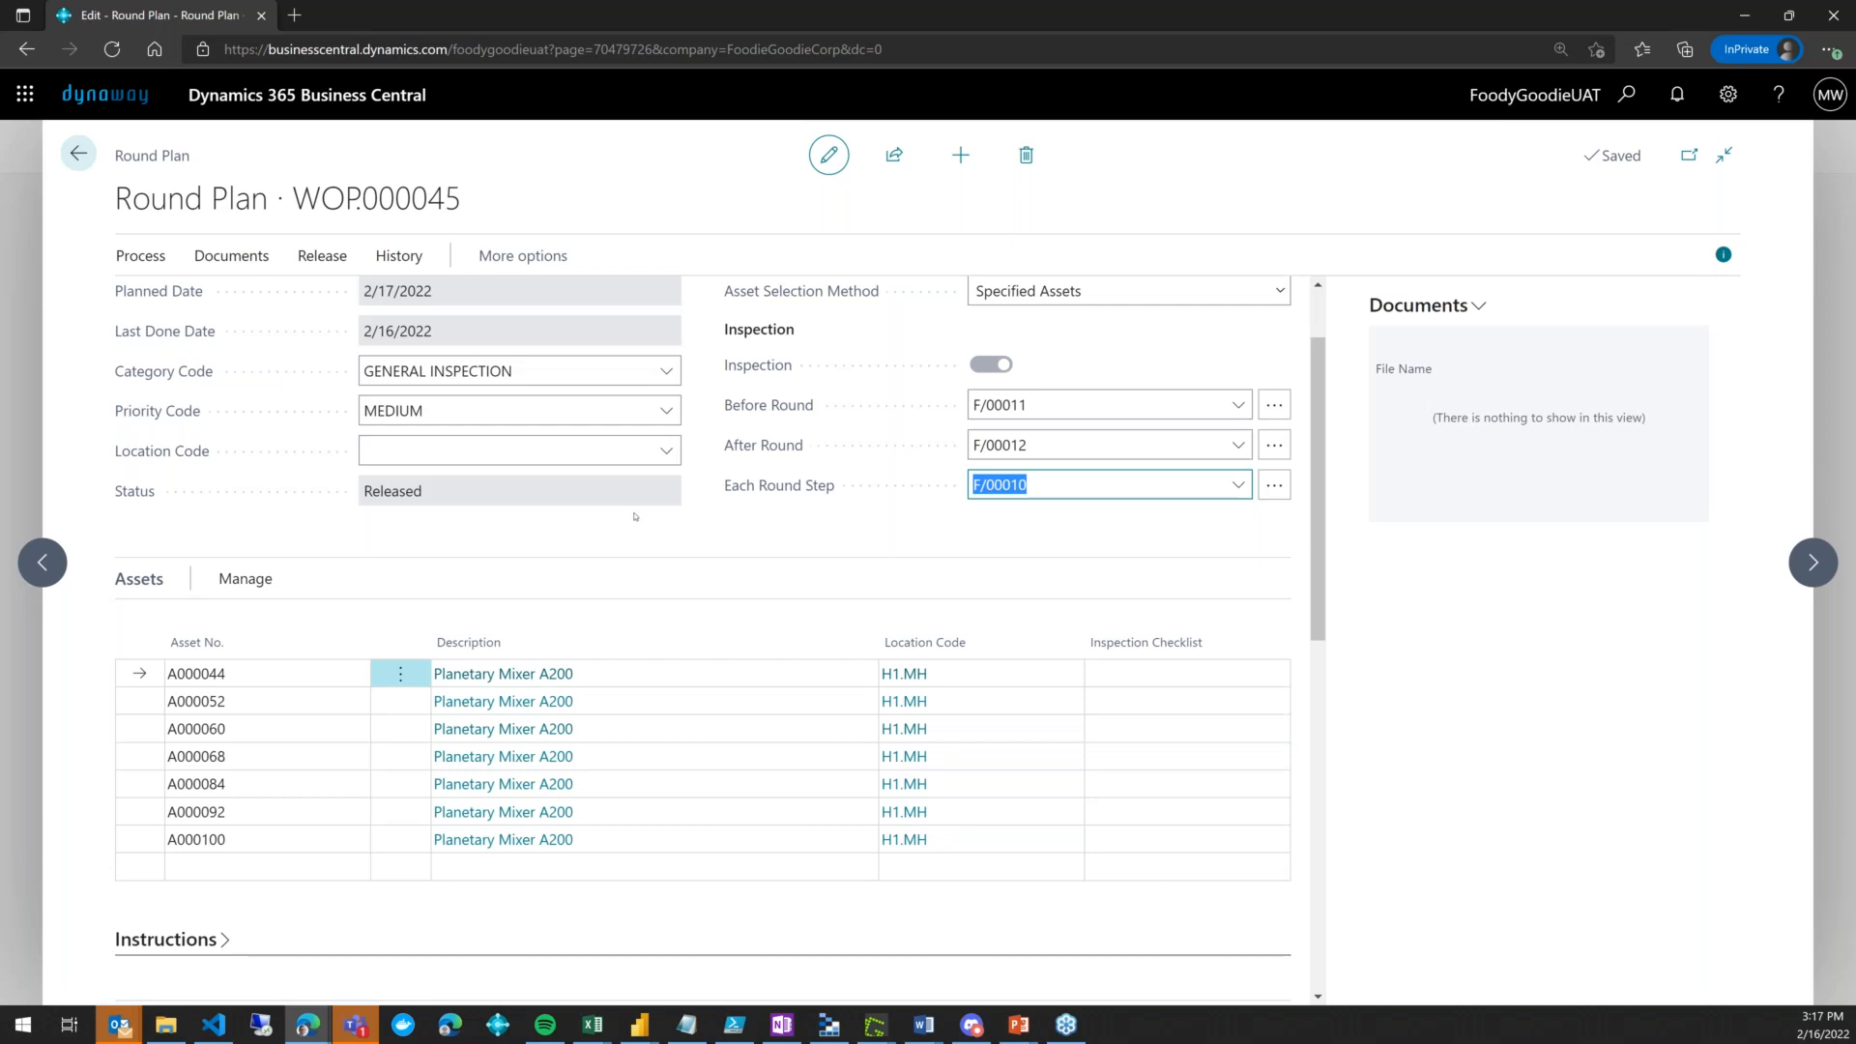
scroll(634, 516, down, 3)
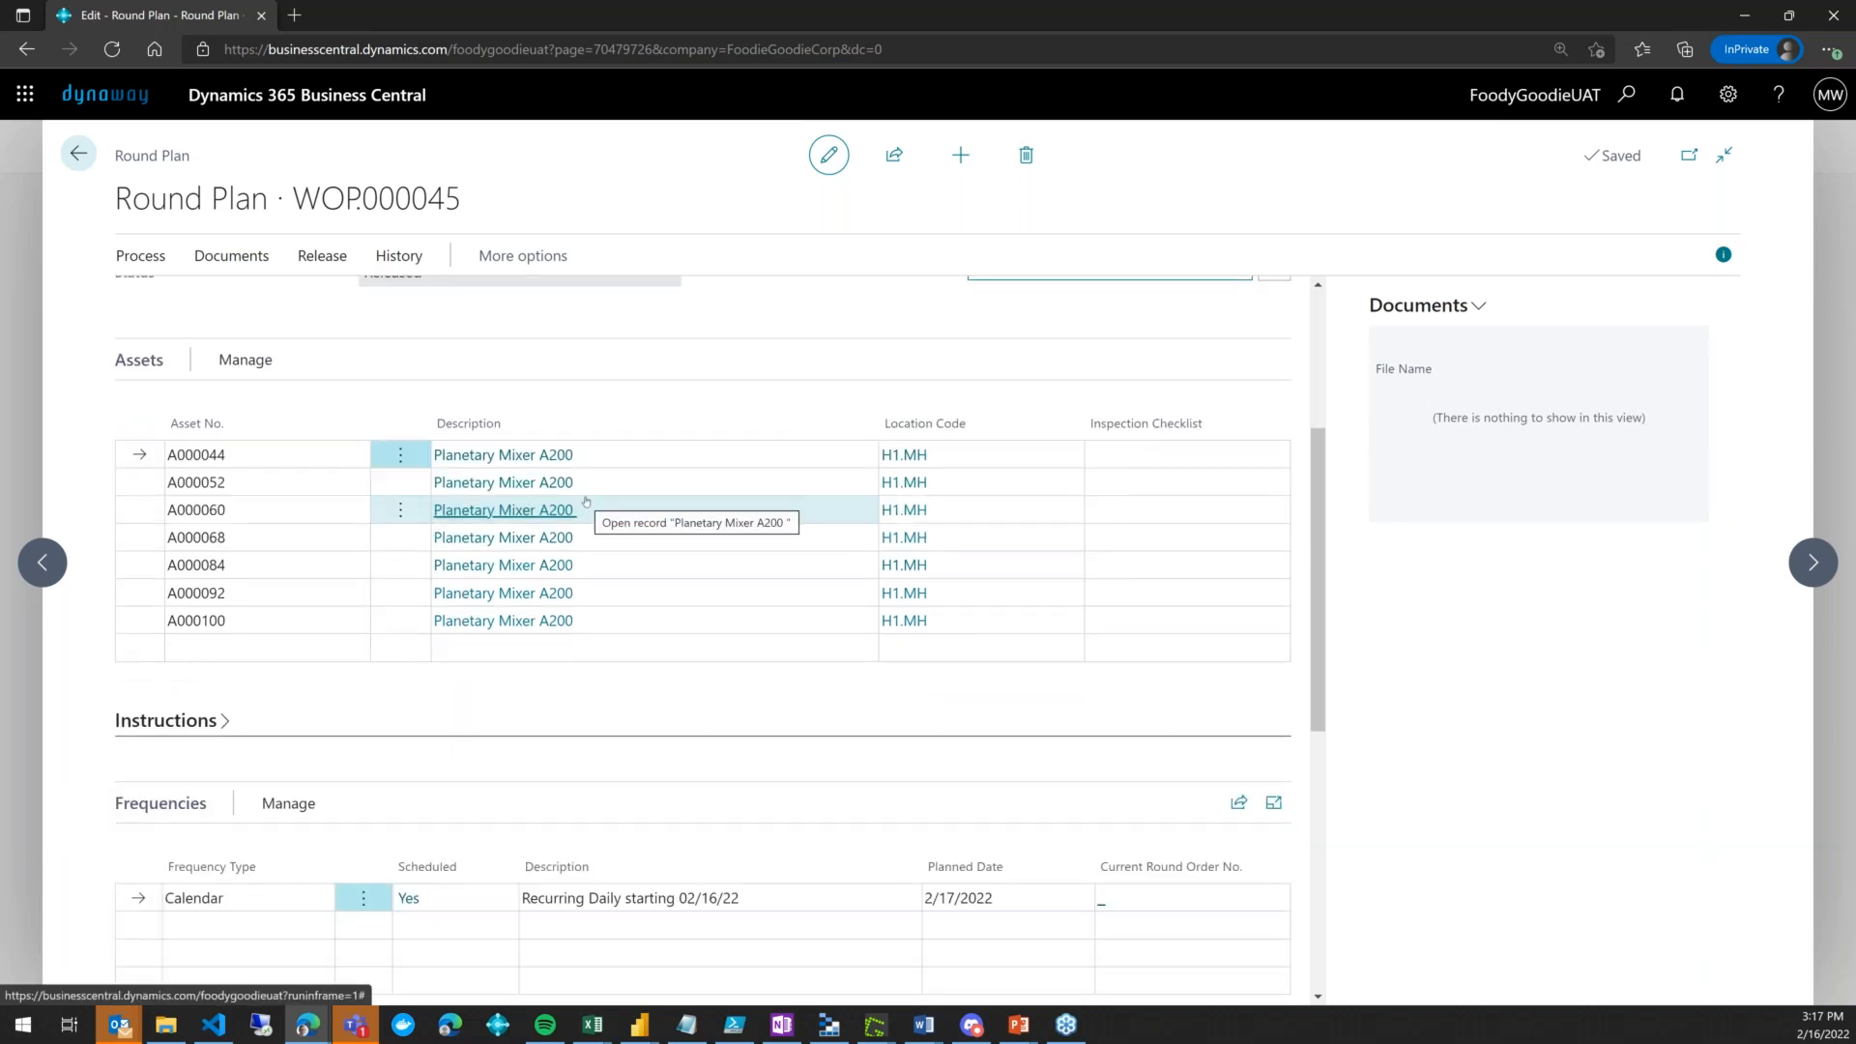
scroll(581, 508, down, 3)
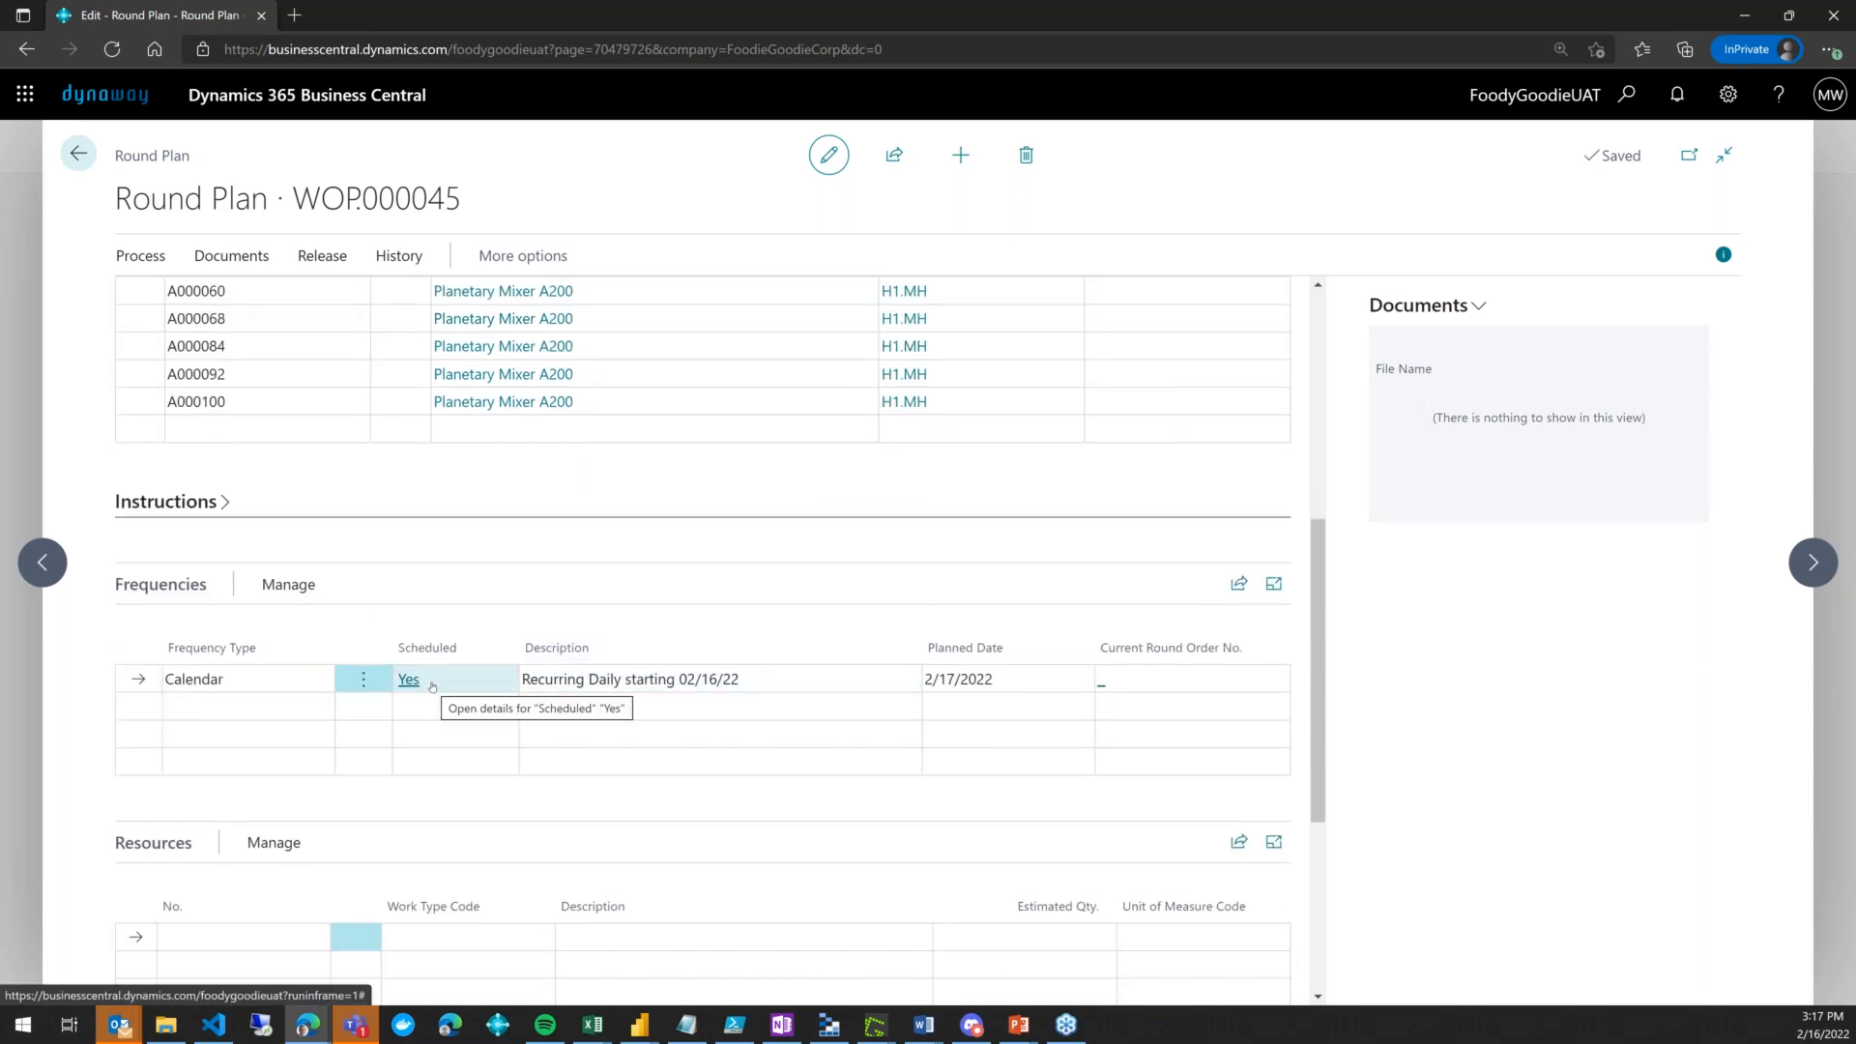
scroll(290, 701, down, 3)
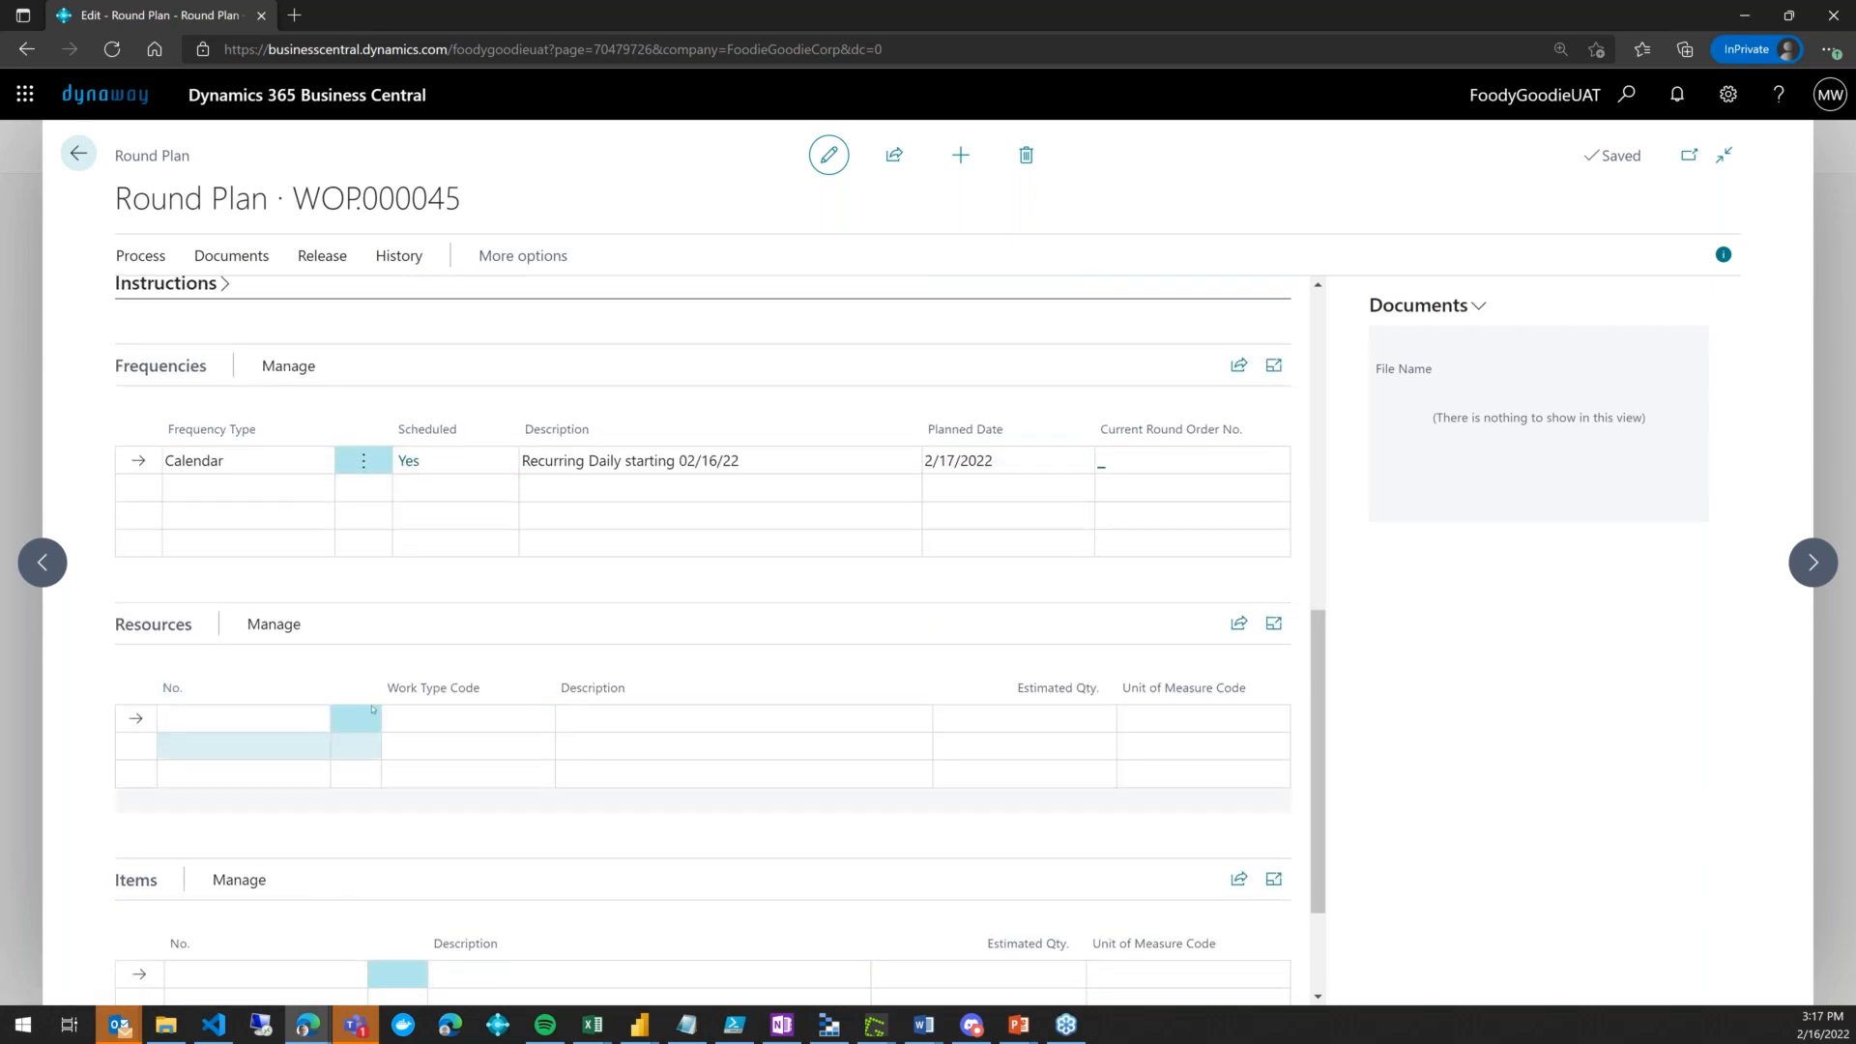
scroll(443, 677, up, 2)
scroll(443, 677, up, 8)
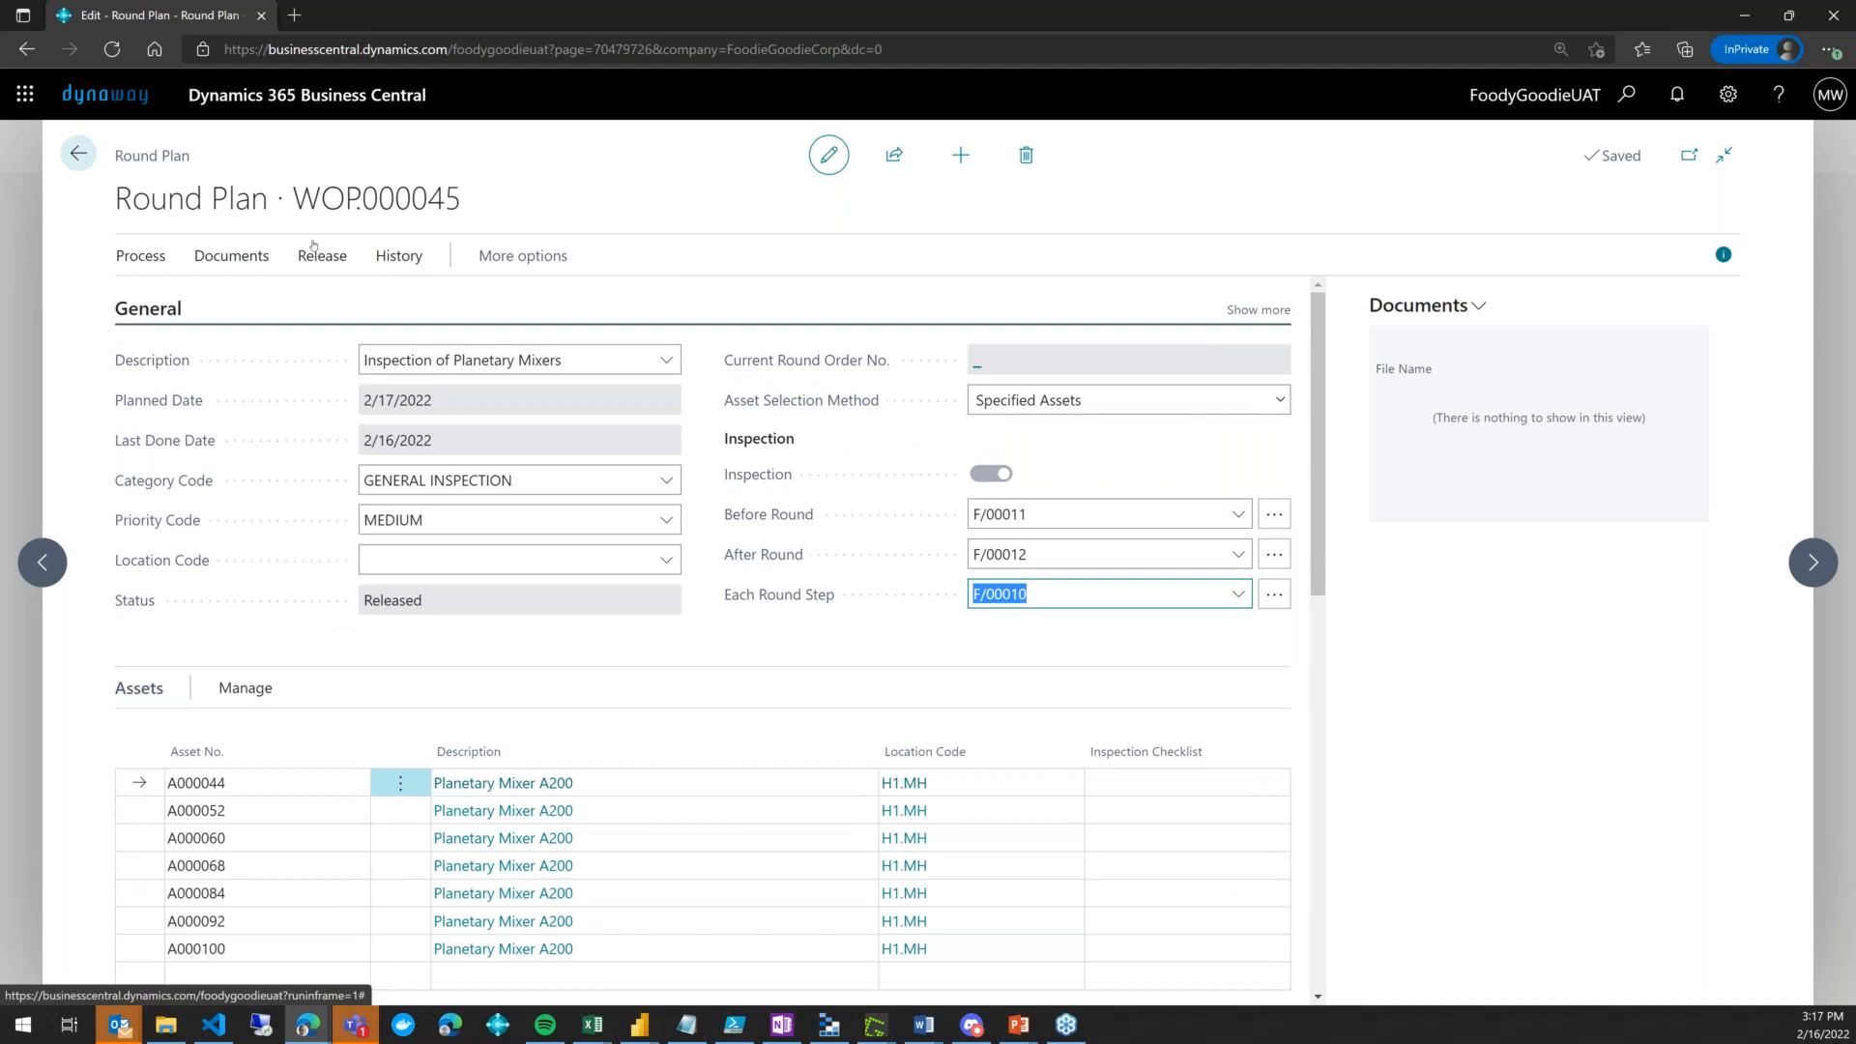
Accept the planning worksheet's action message for WOP.000045, "Inspection of Planetary Mixers", and carry it out to create the order
click(74, 157)
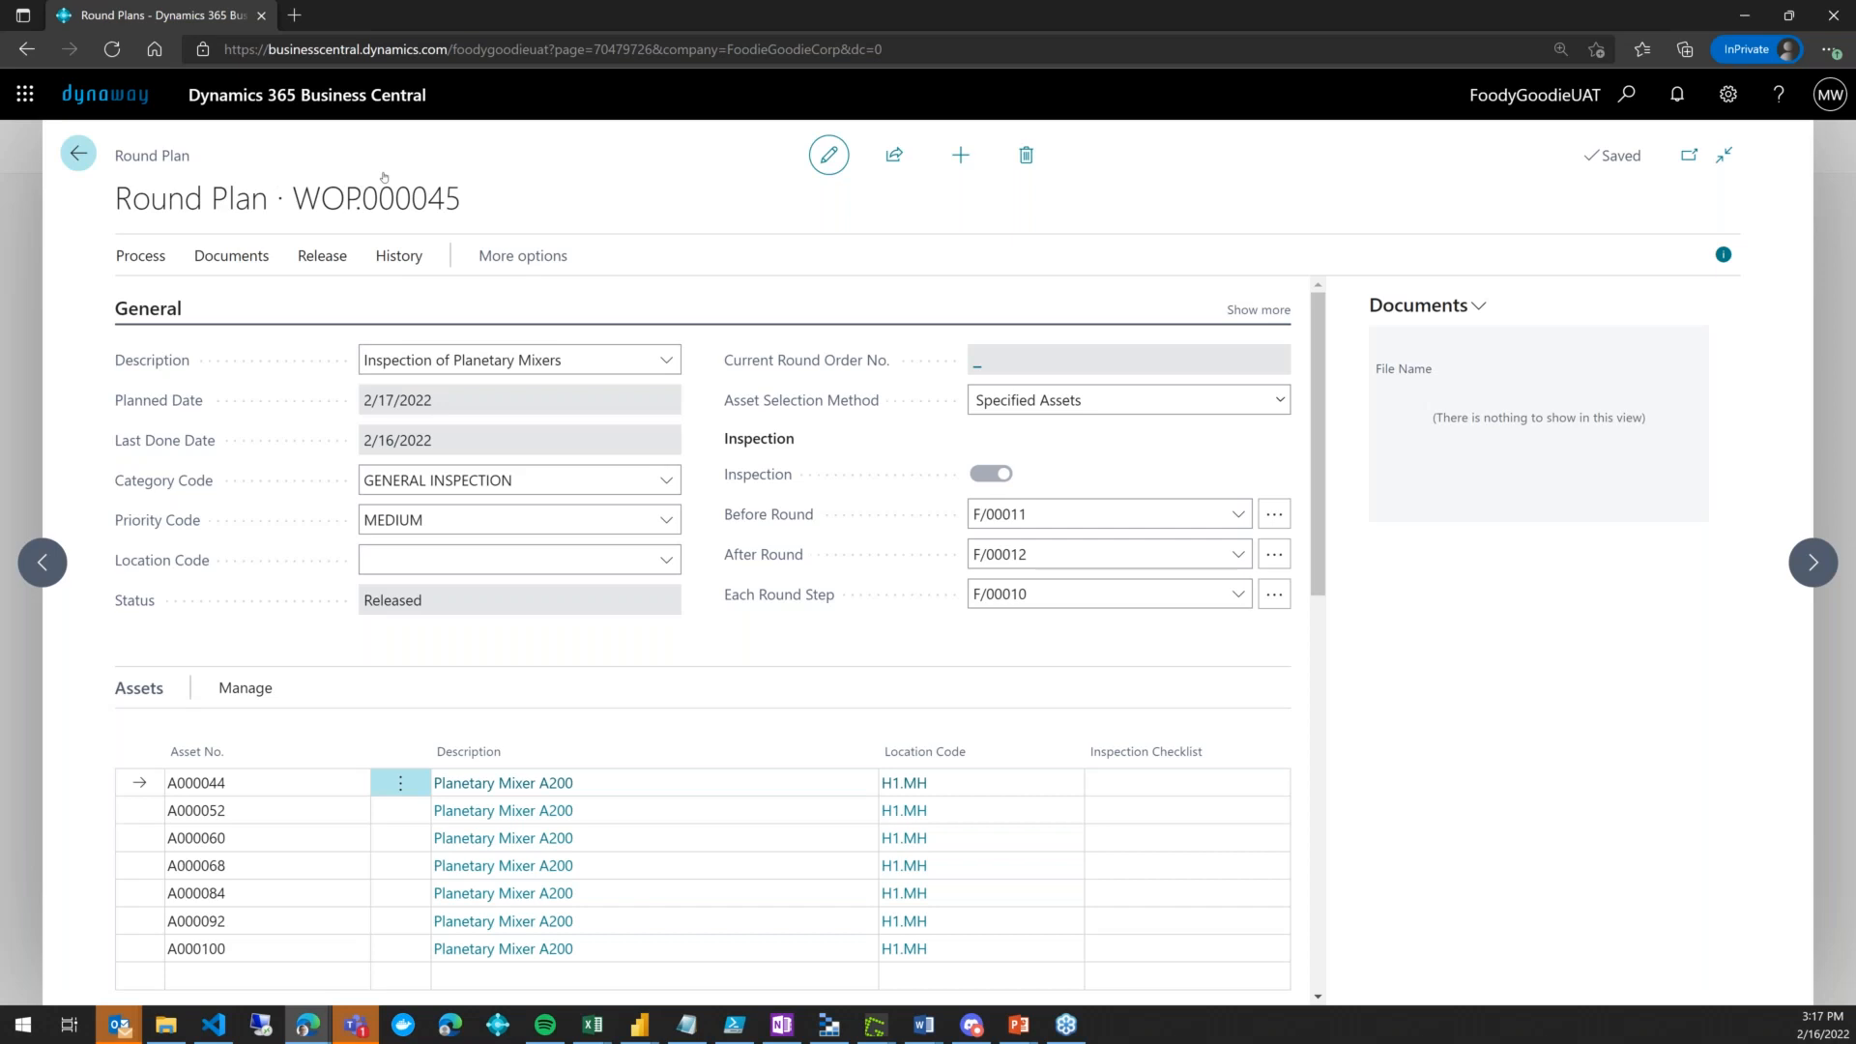
click(546, 151)
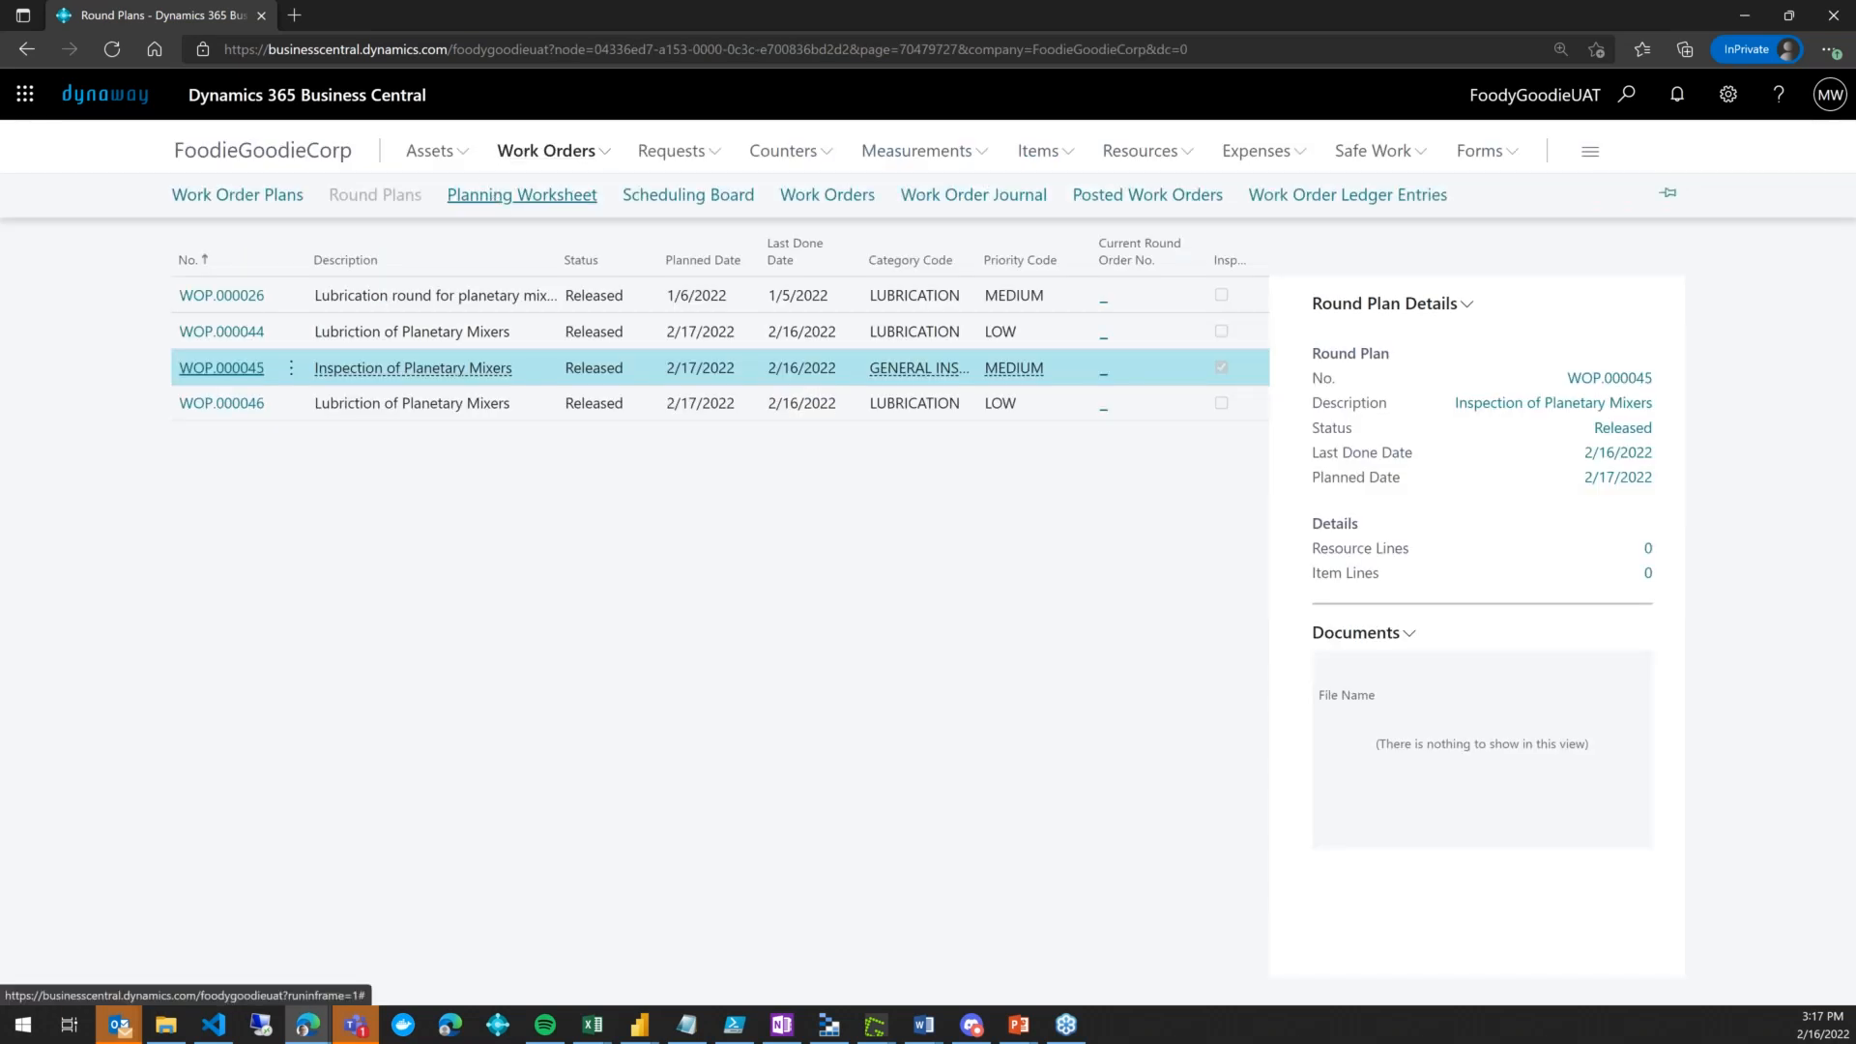
click(495, 195)
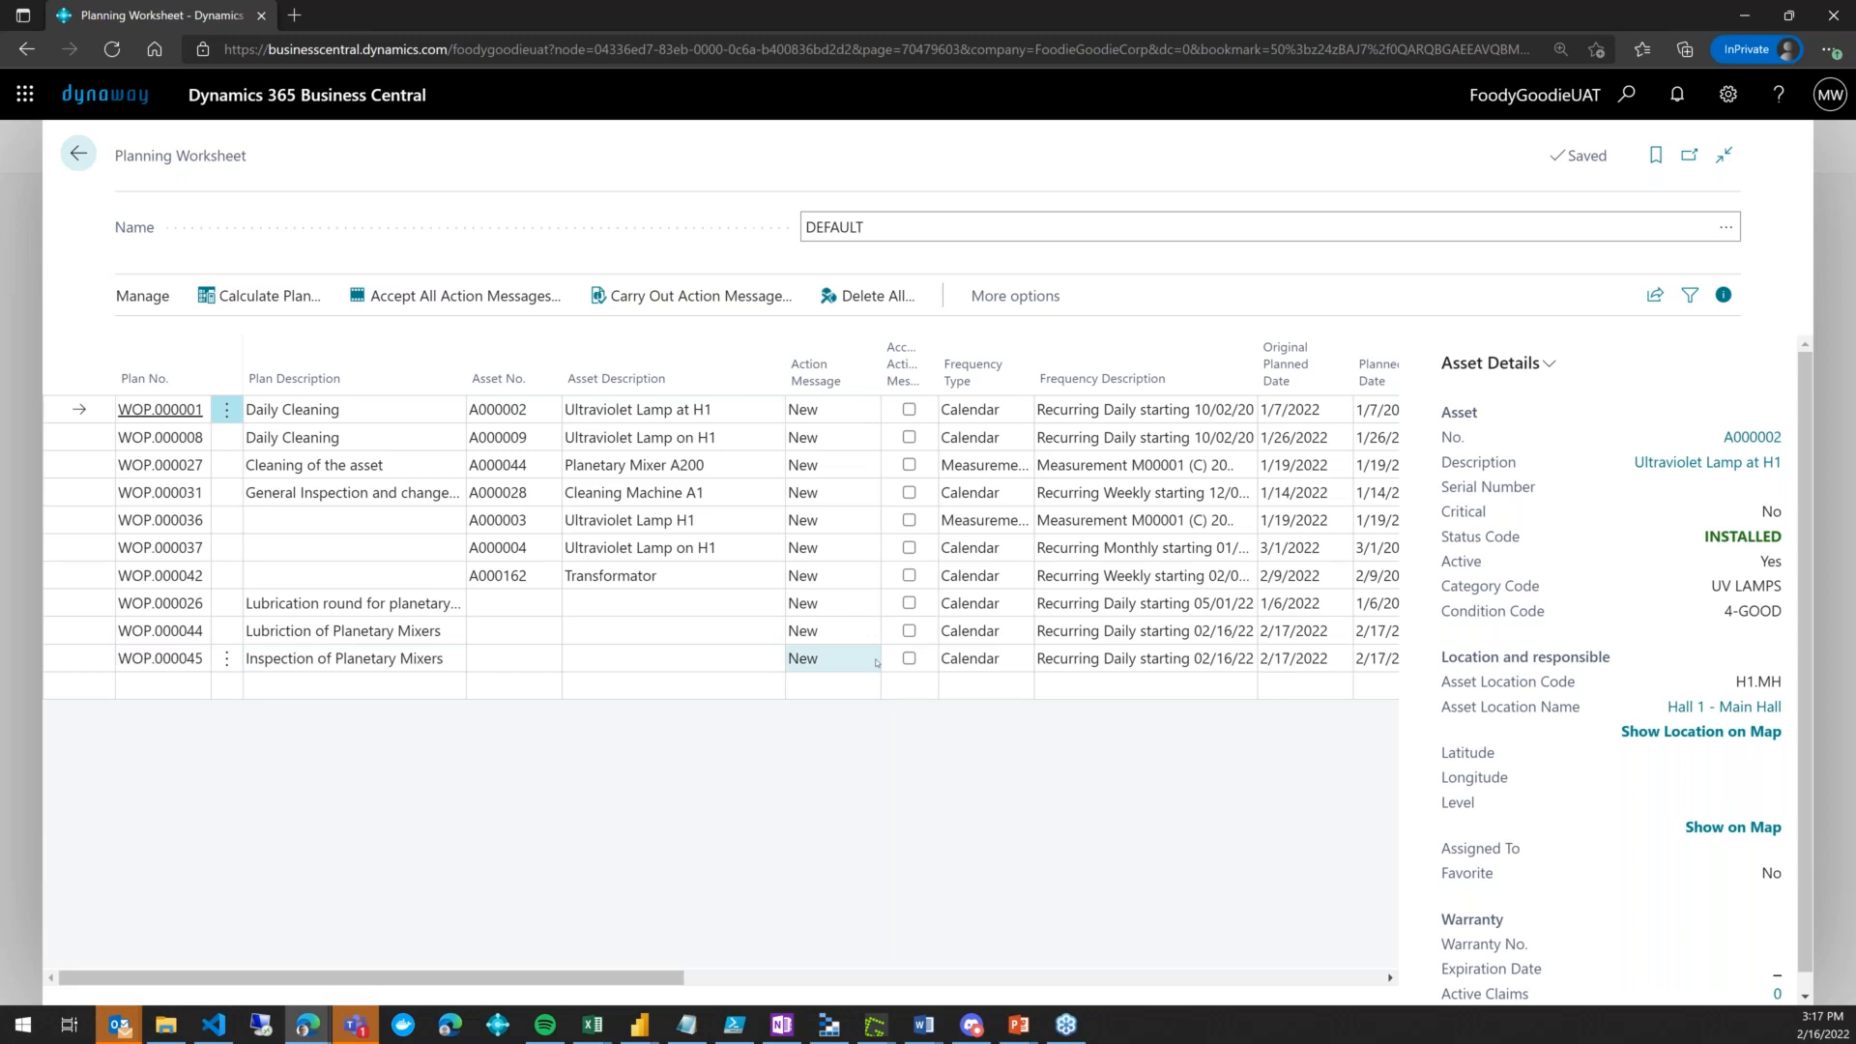
click(909, 658)
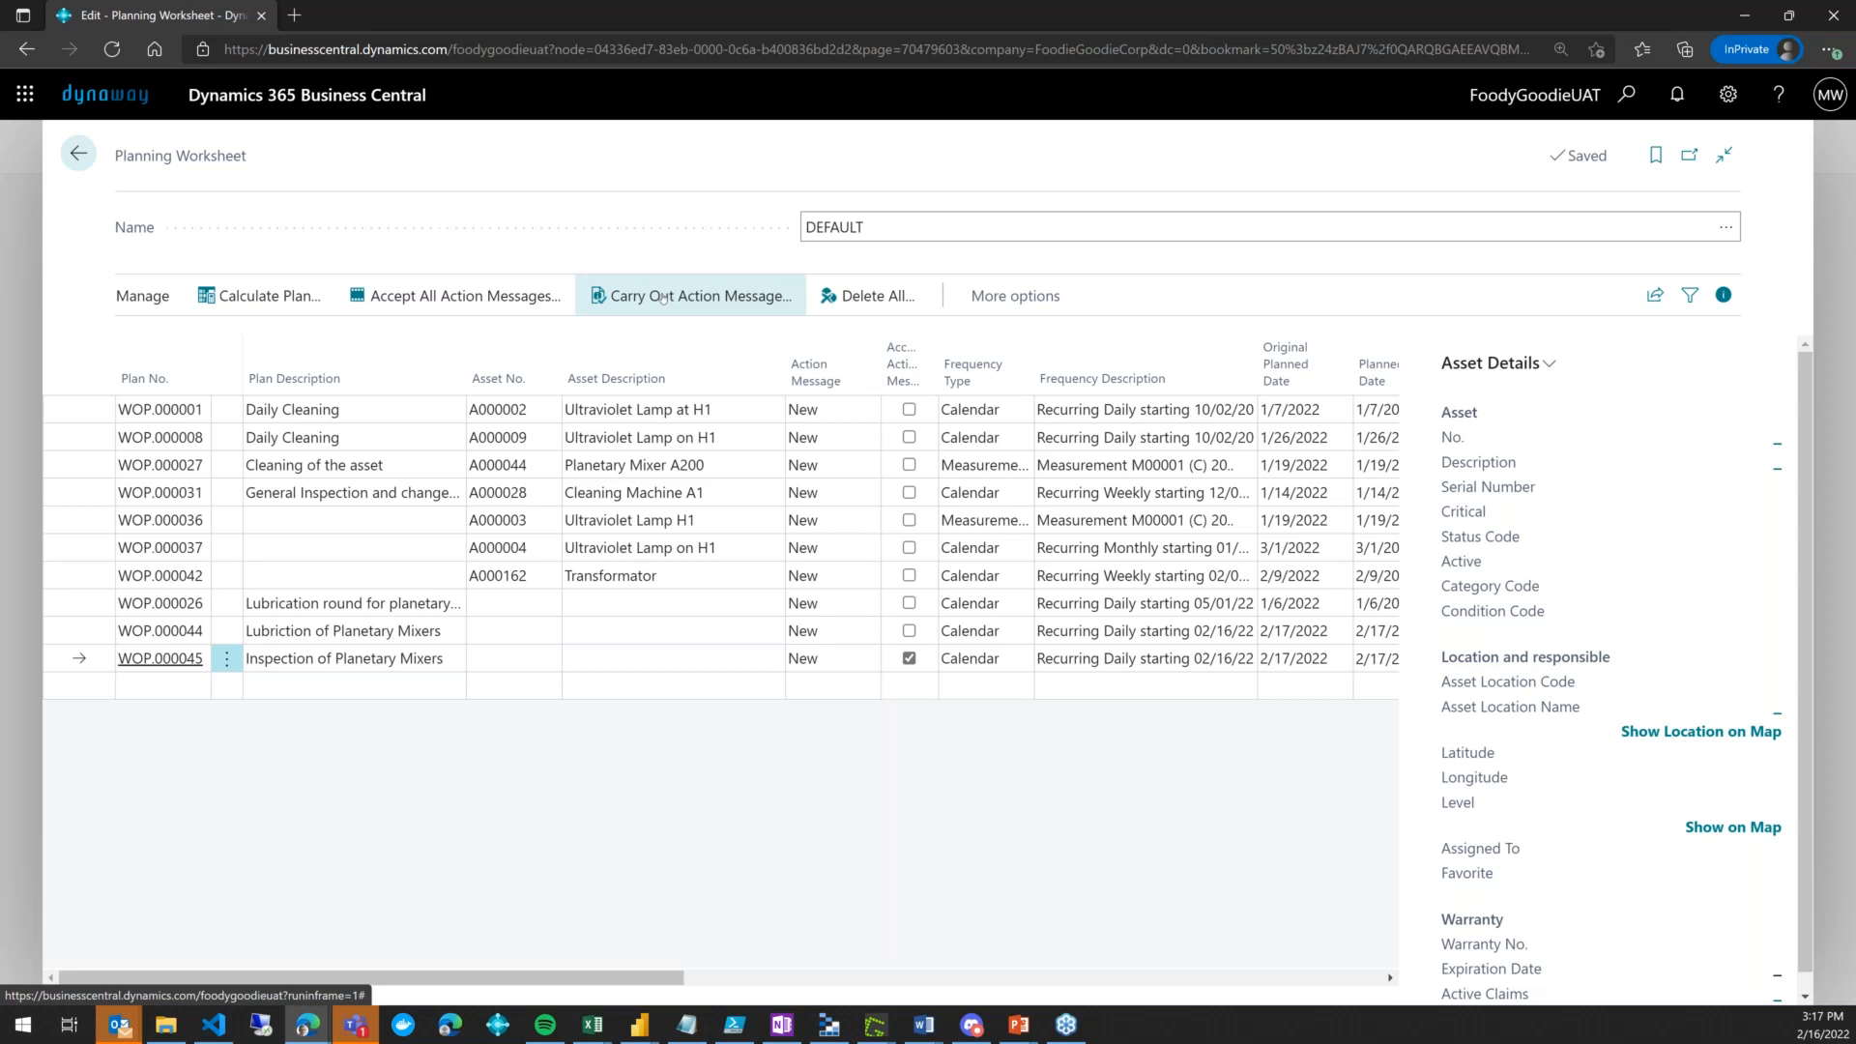
click(684, 300)
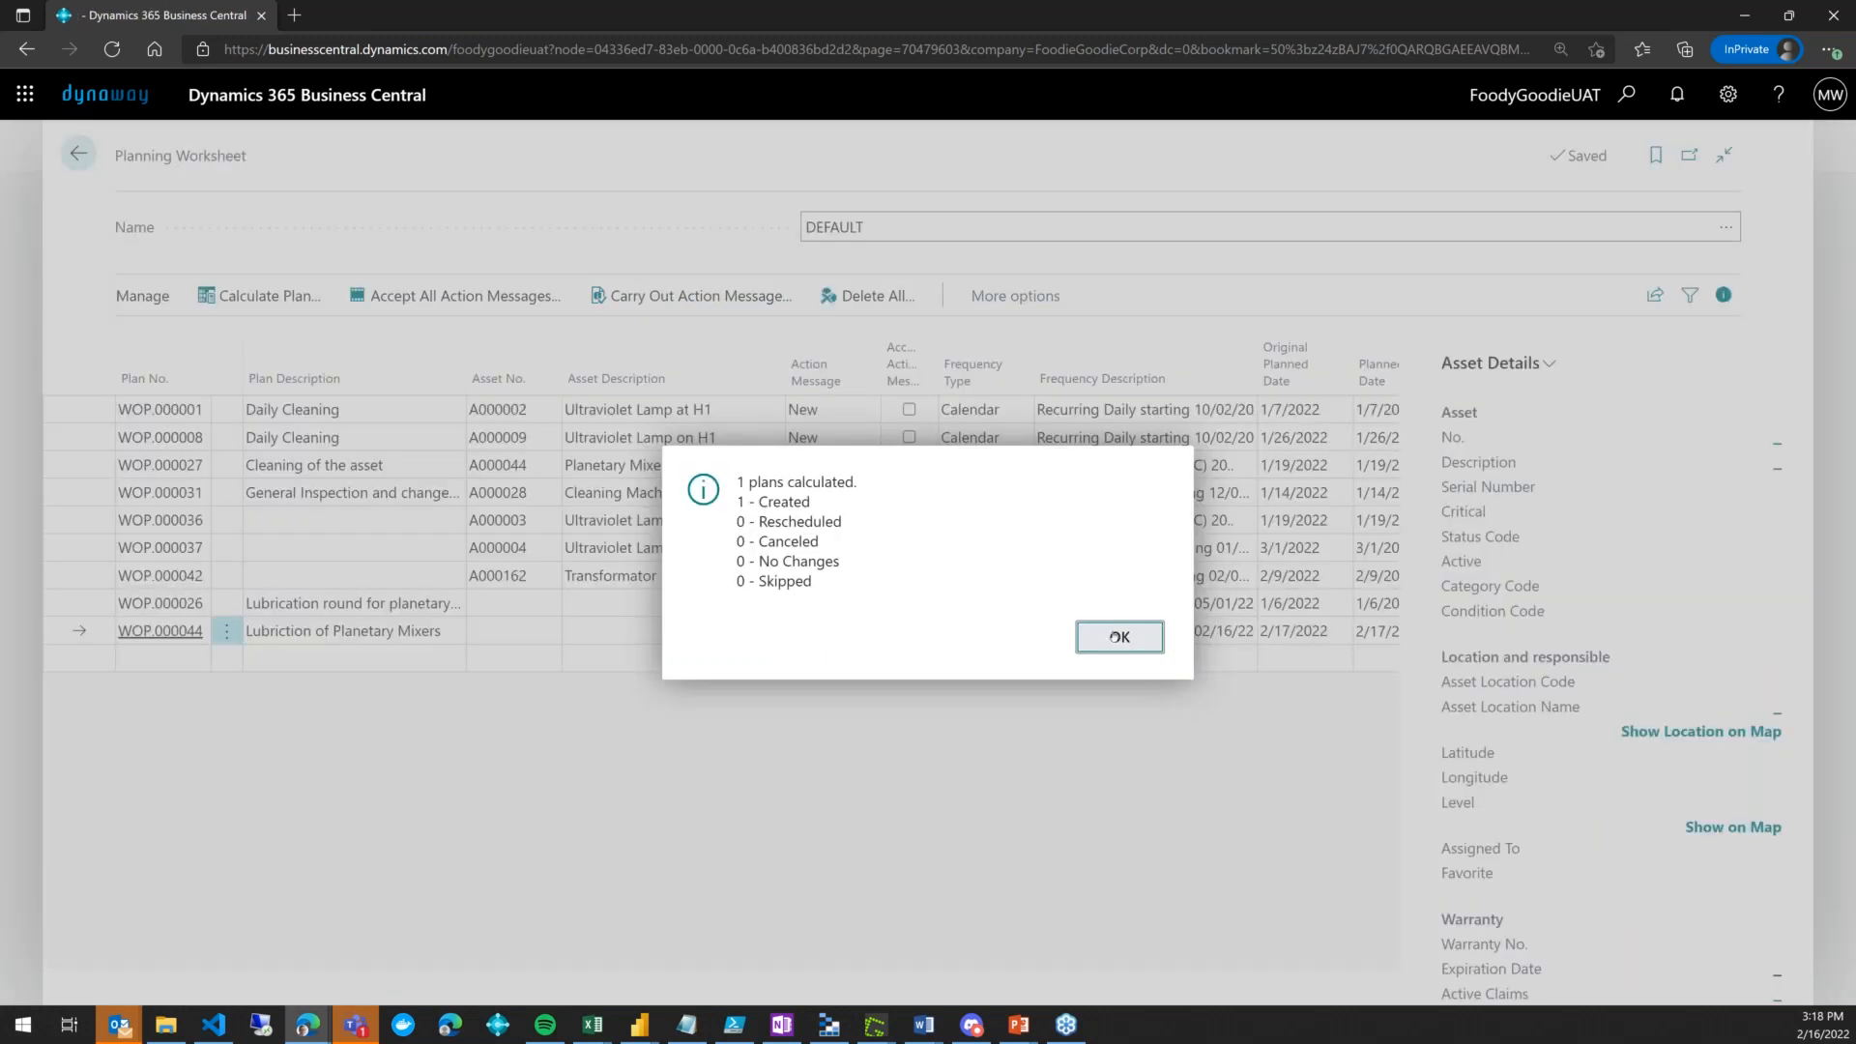
click(1120, 636)
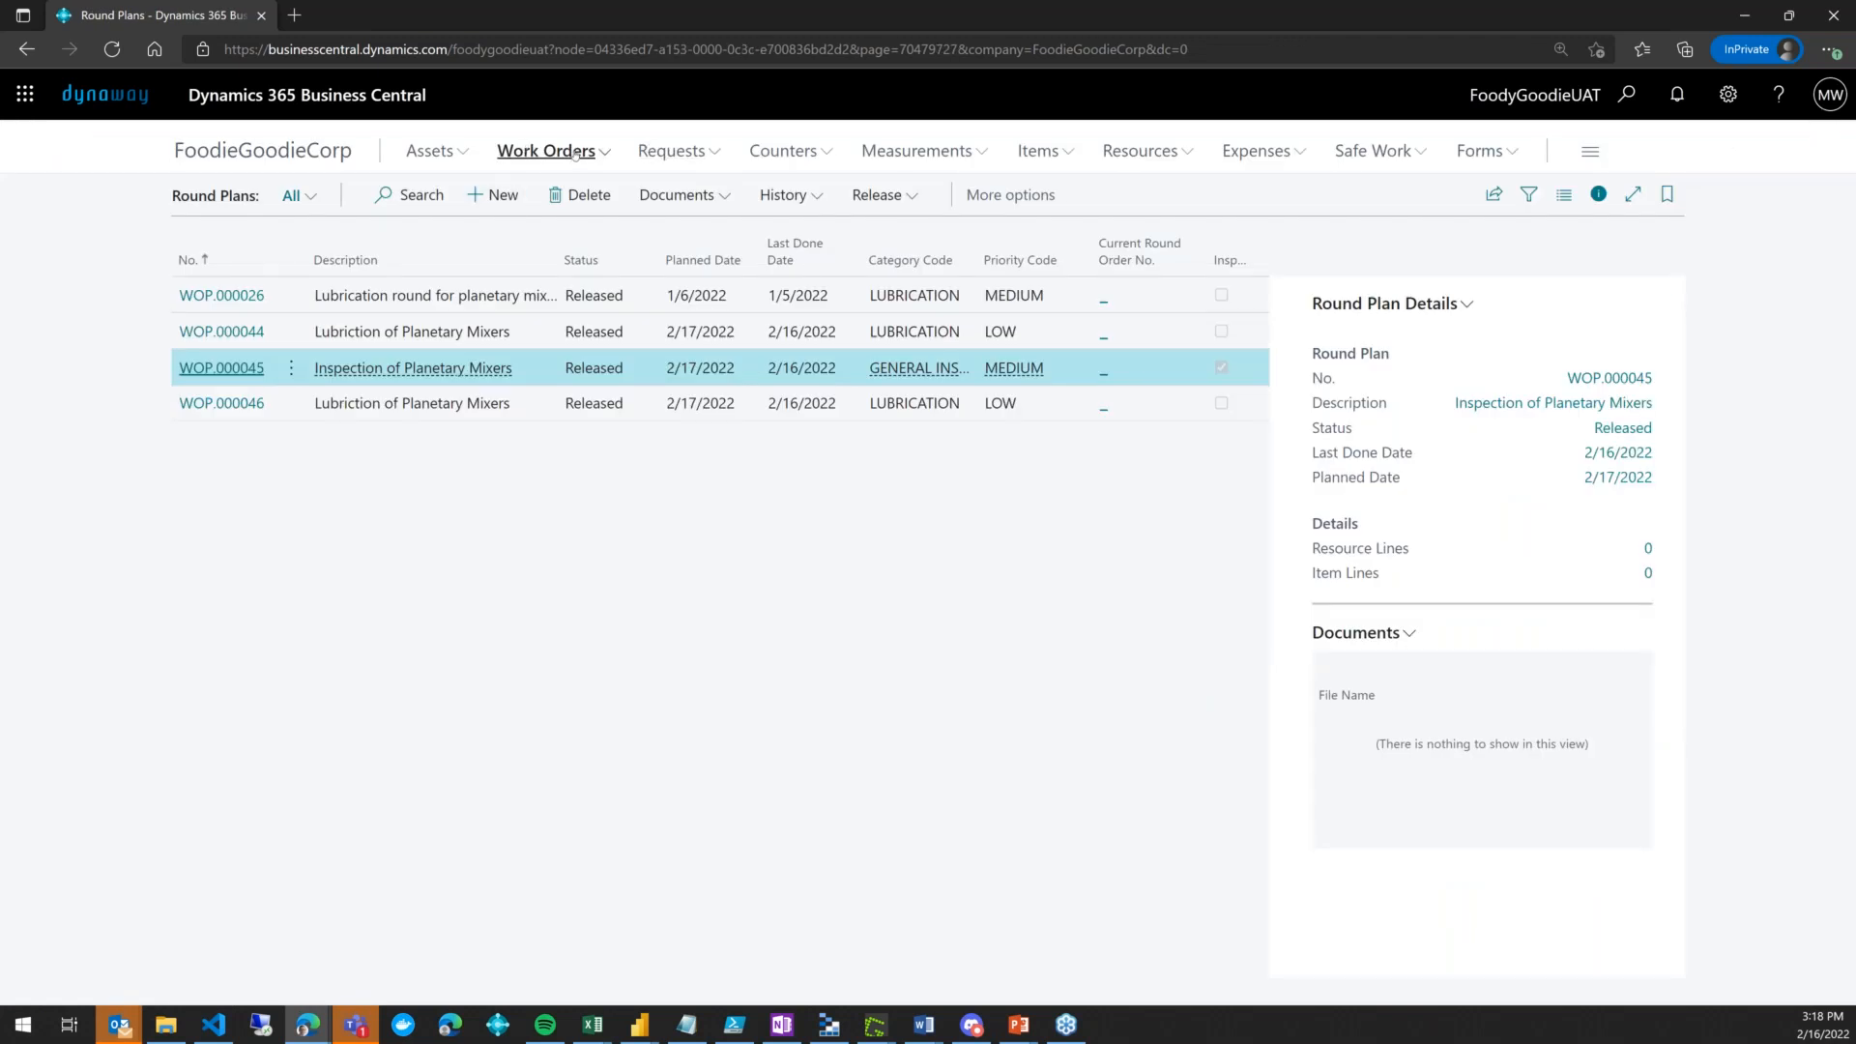
Filter the work orders to Round Orders and open the "Inspection of Planetary Mixers" order WO/22/02/00008
click(576, 153)
click(833, 196)
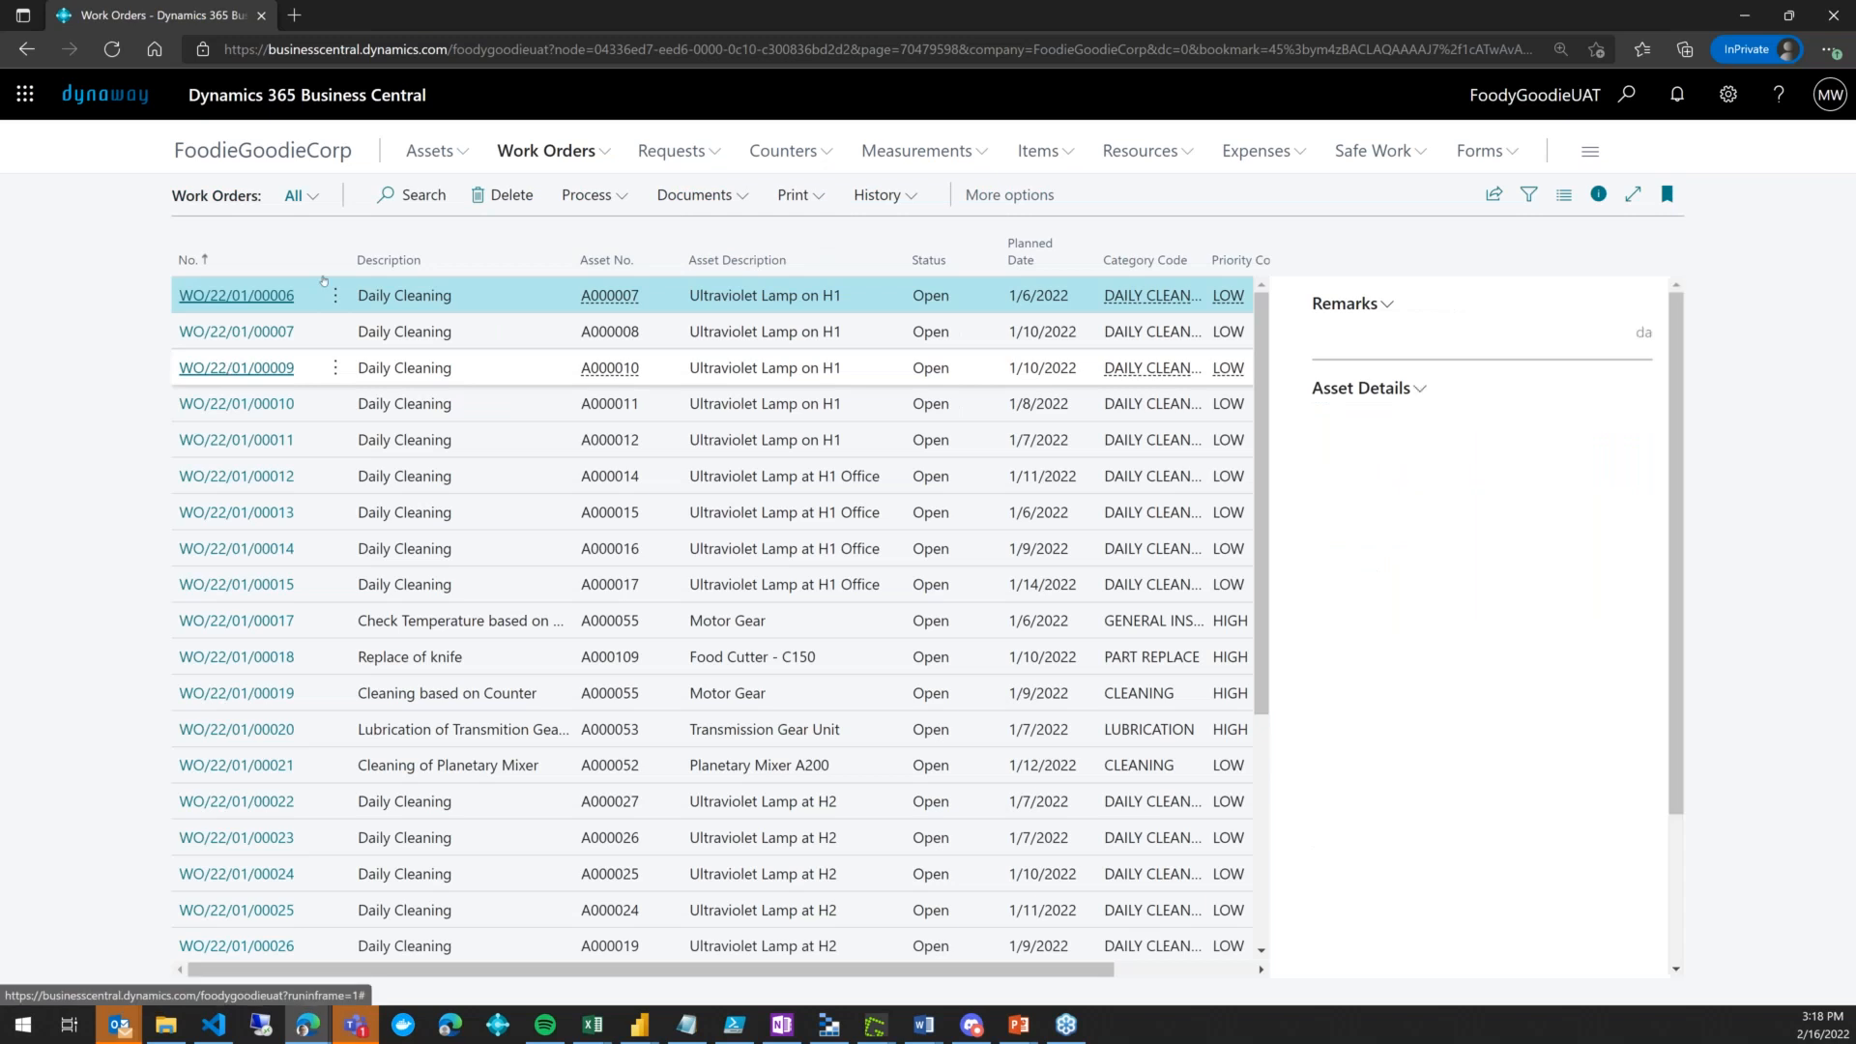
click(298, 196)
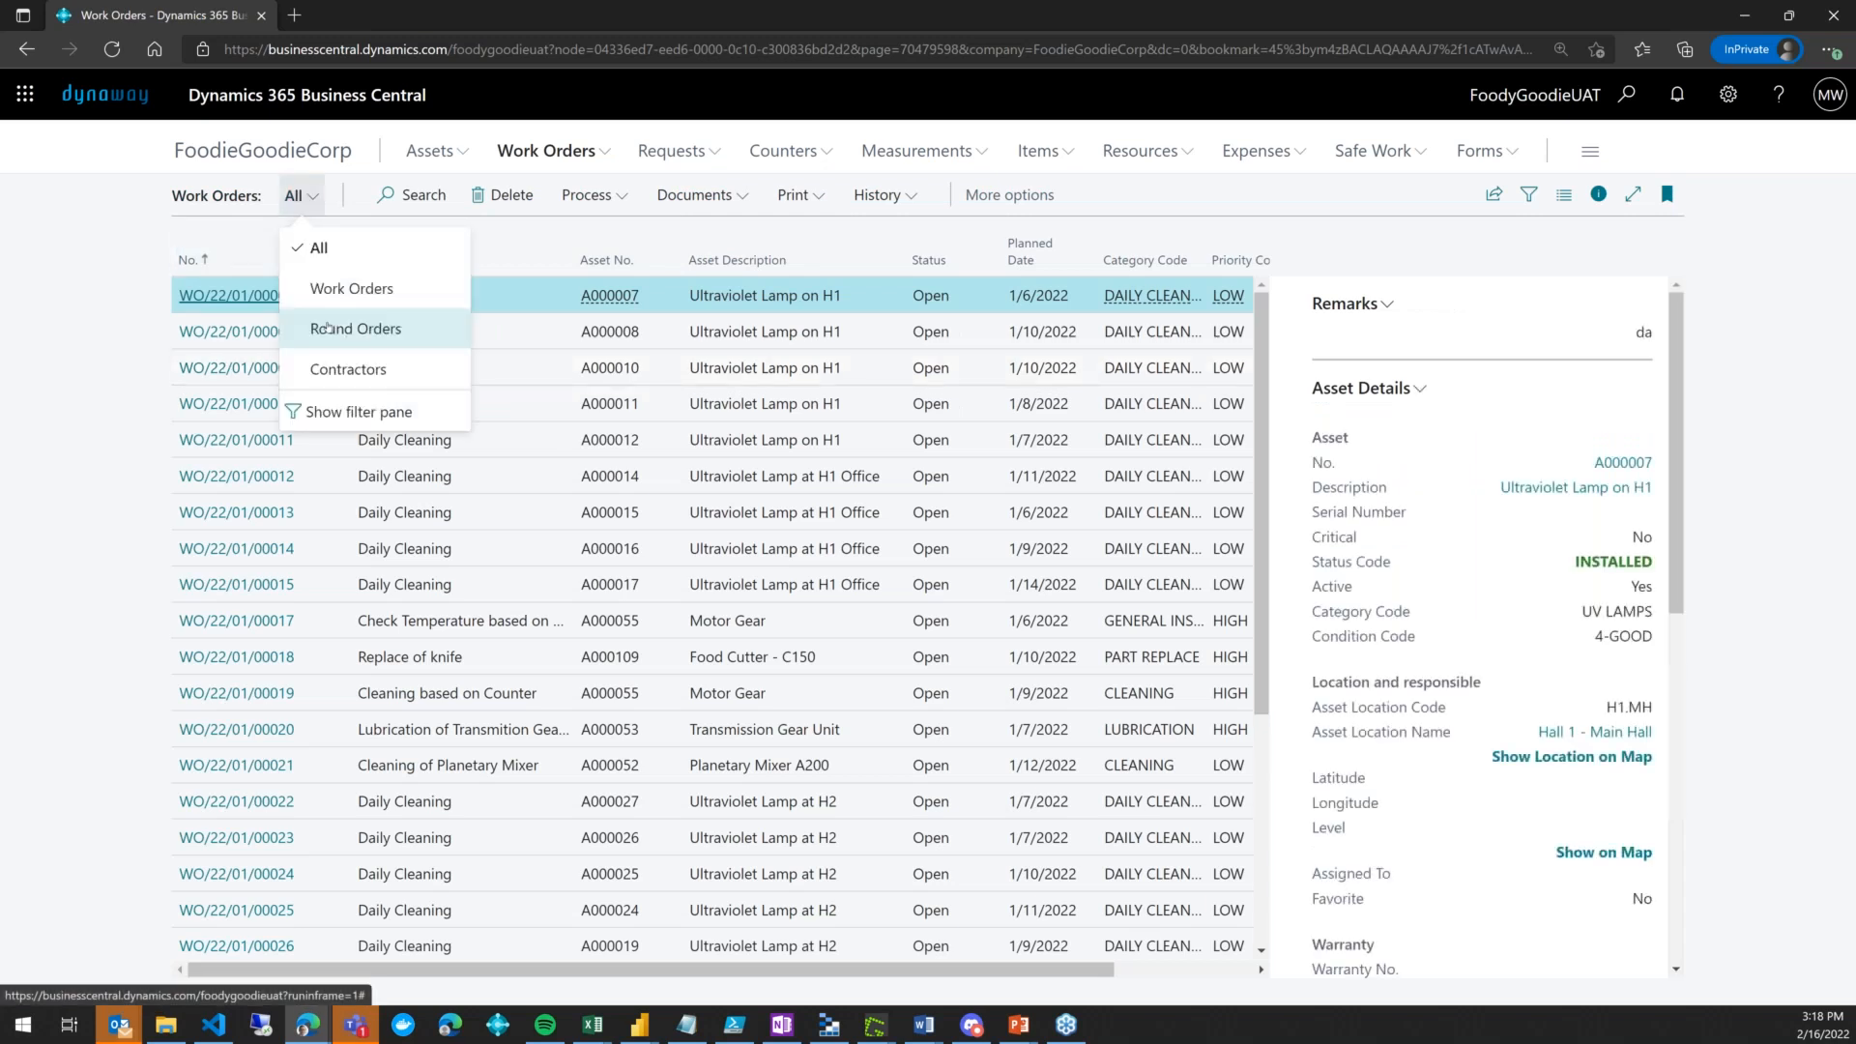
click(336, 327)
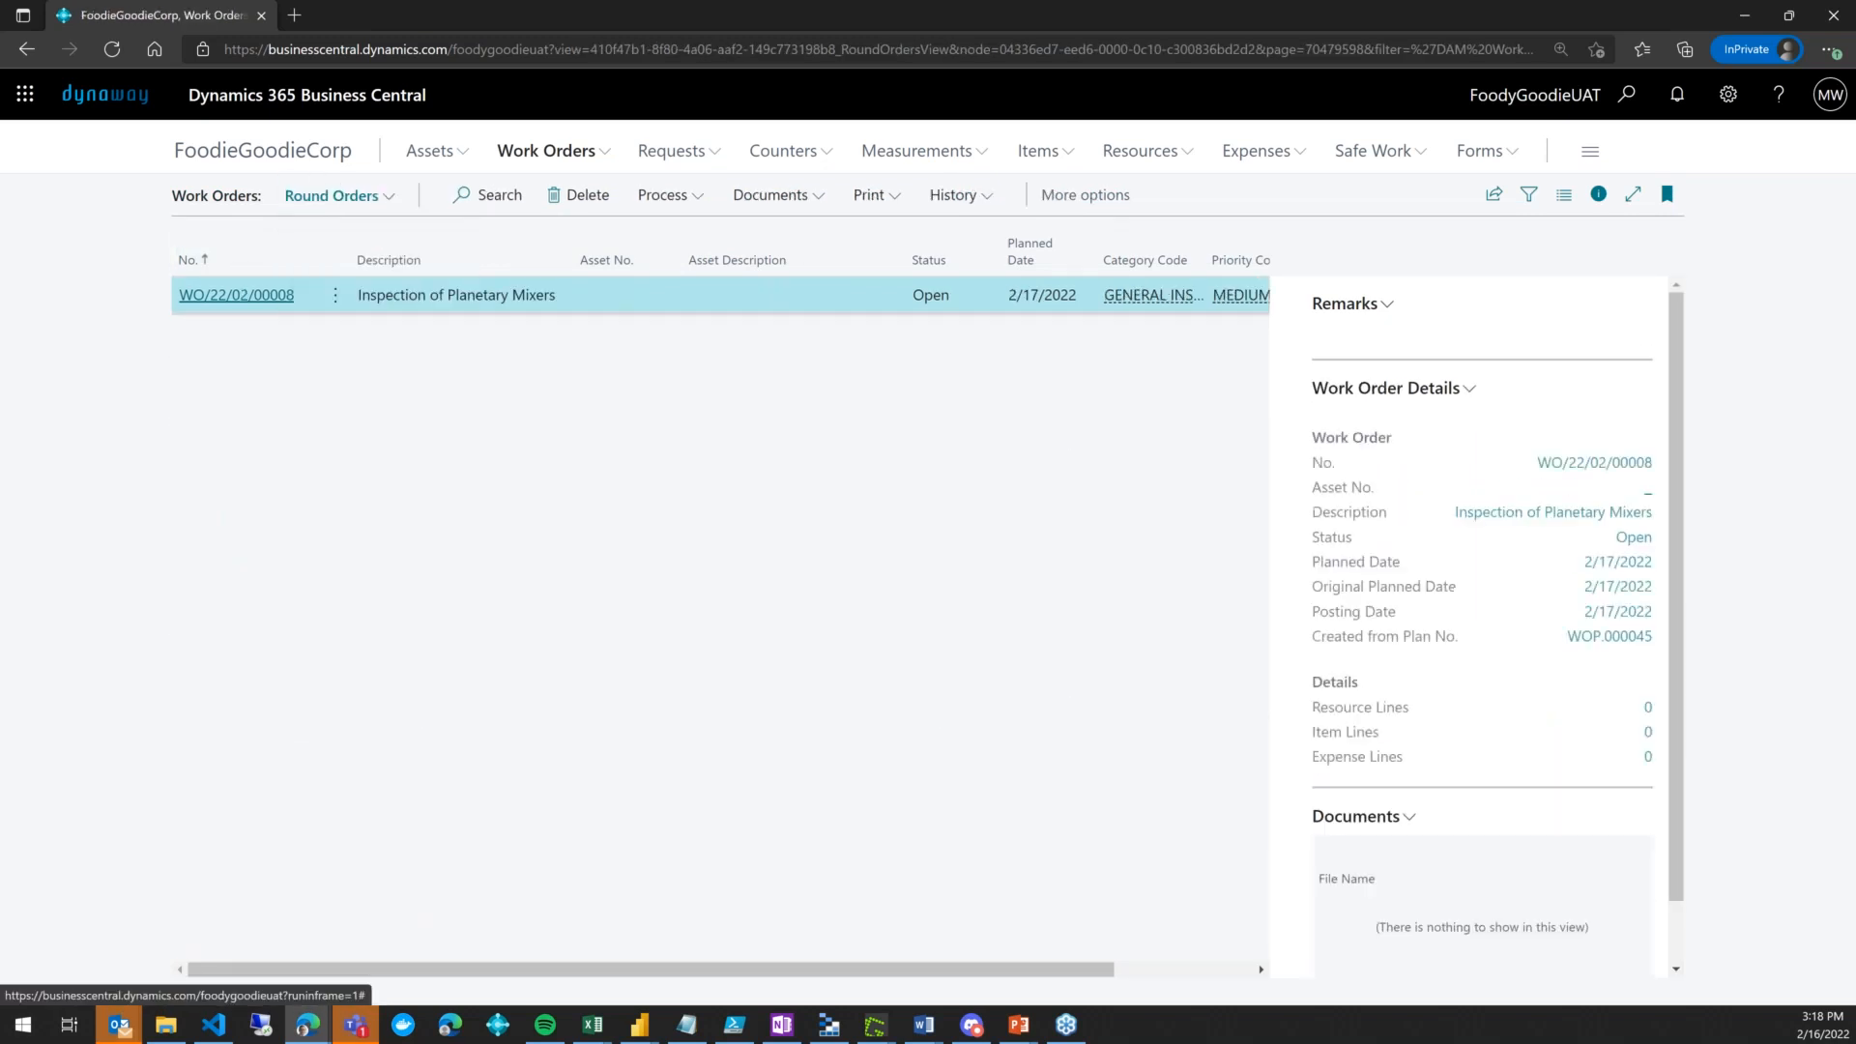
click(287, 302)
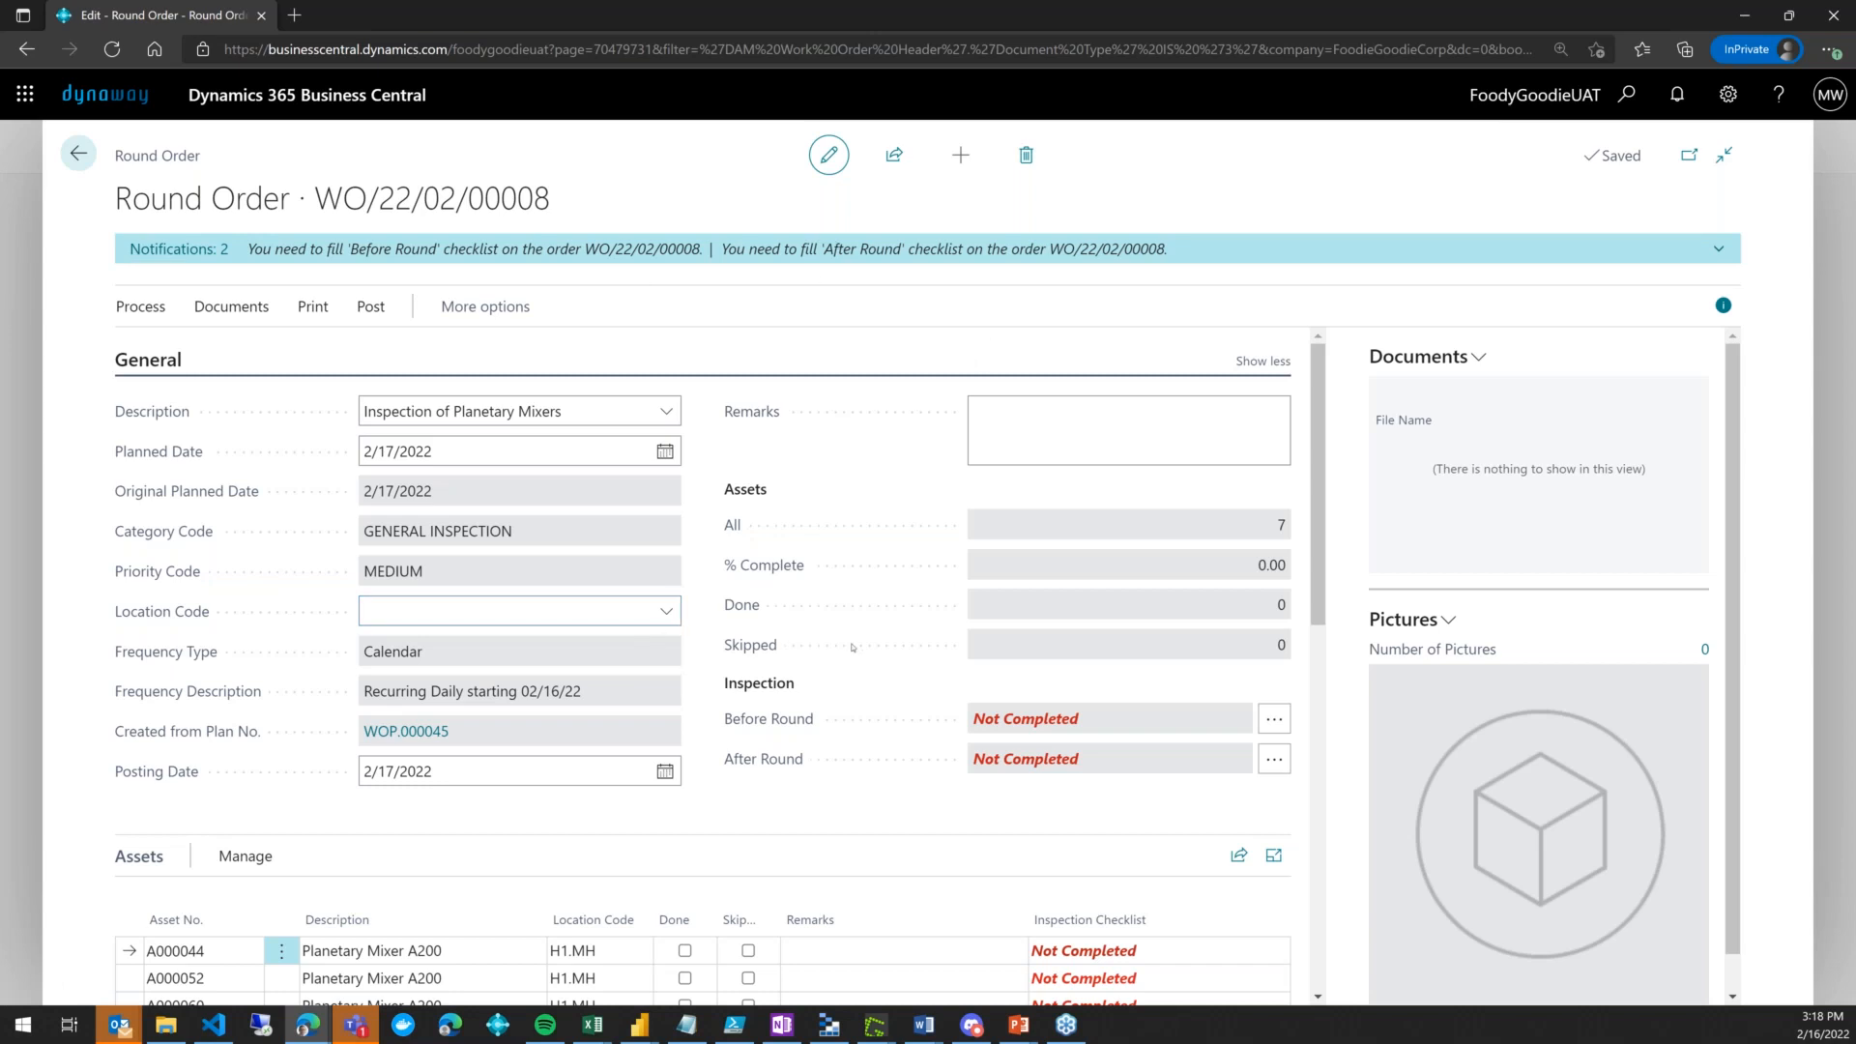
Fill in and submit the order's Before Round form with start time 16:30 and start date 2022-02-16
scroll(852, 646, down, 3)
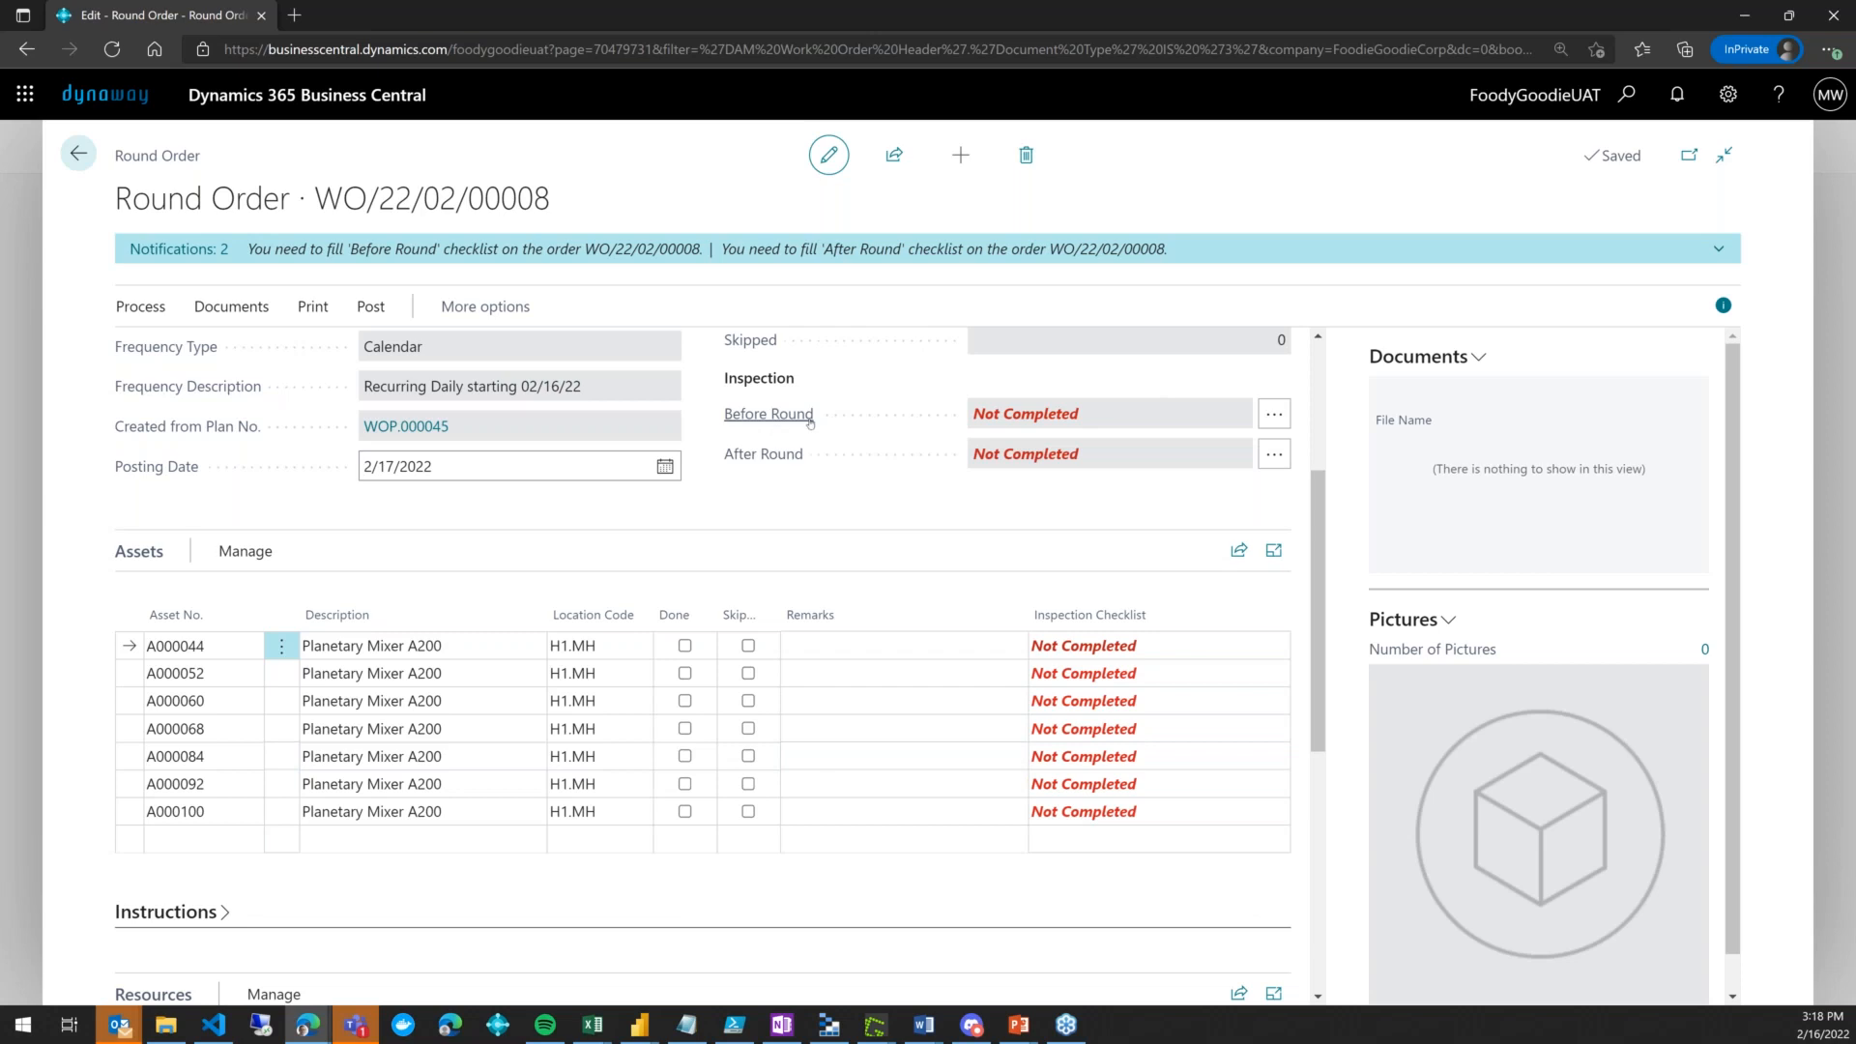
click(830, 164)
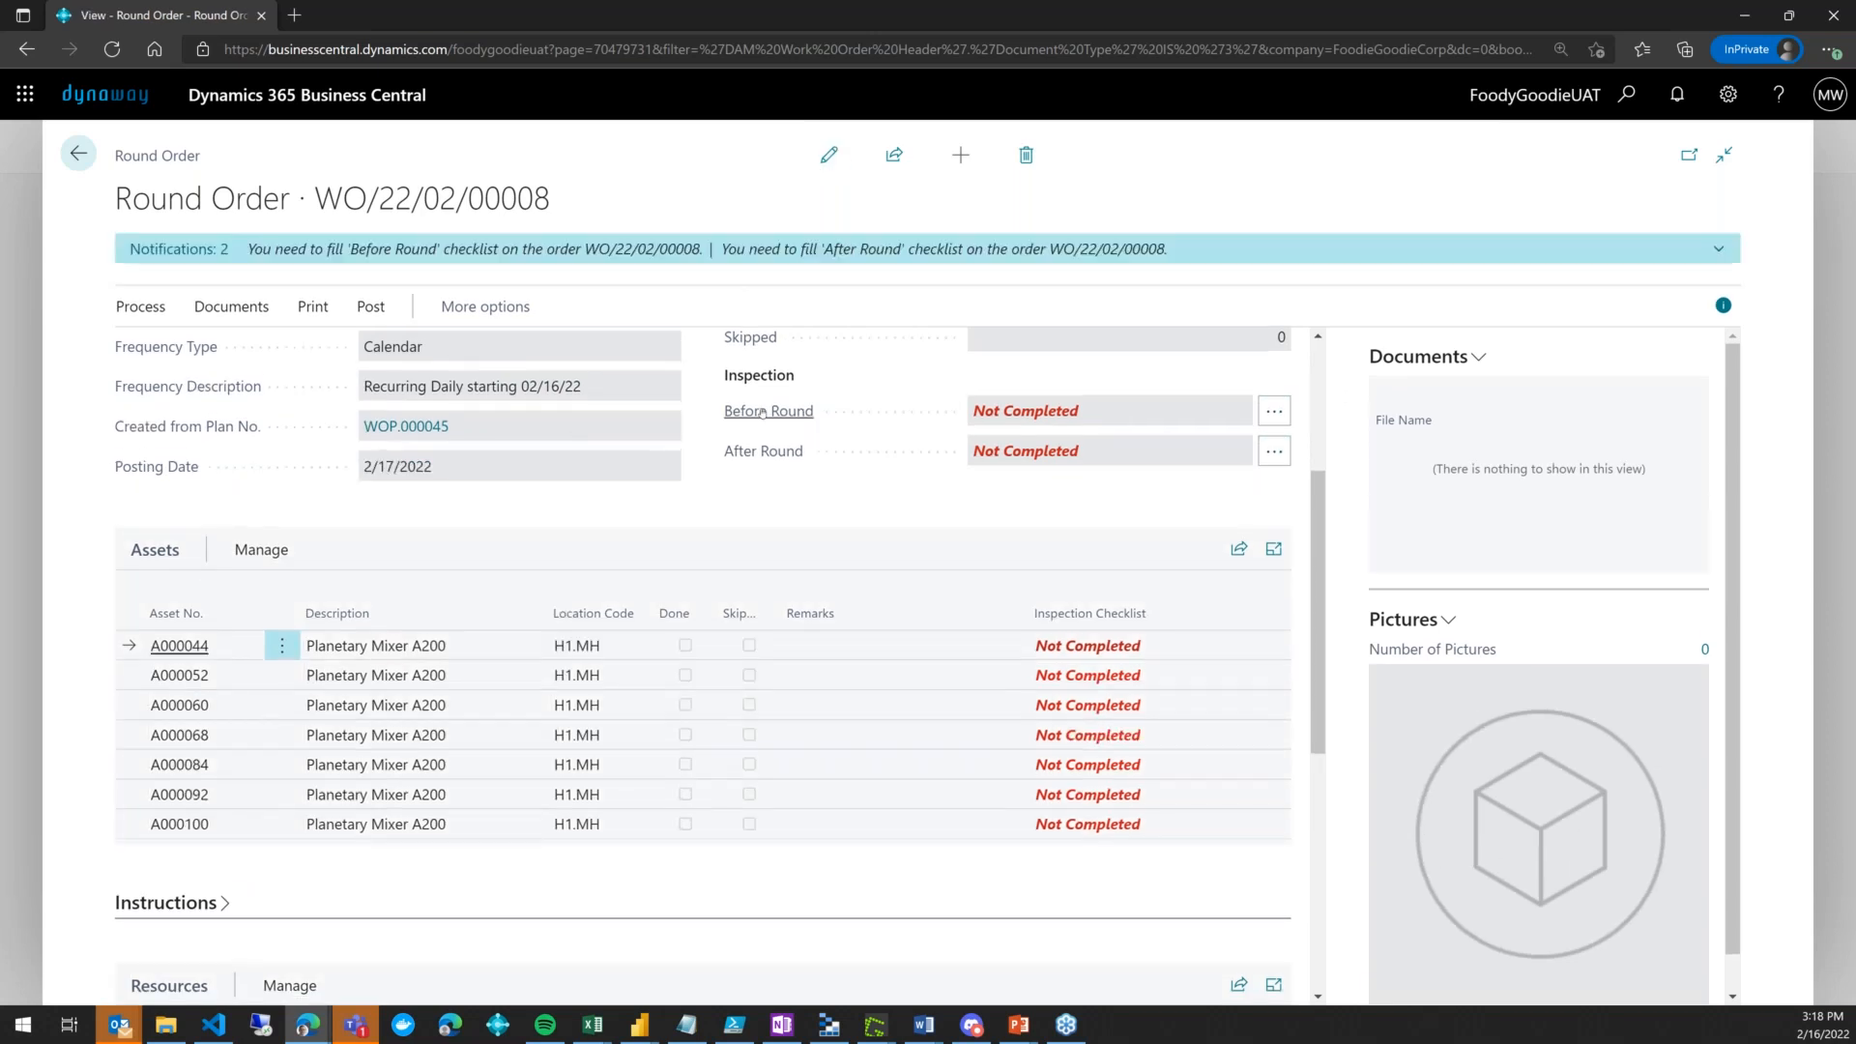
click(1274, 411)
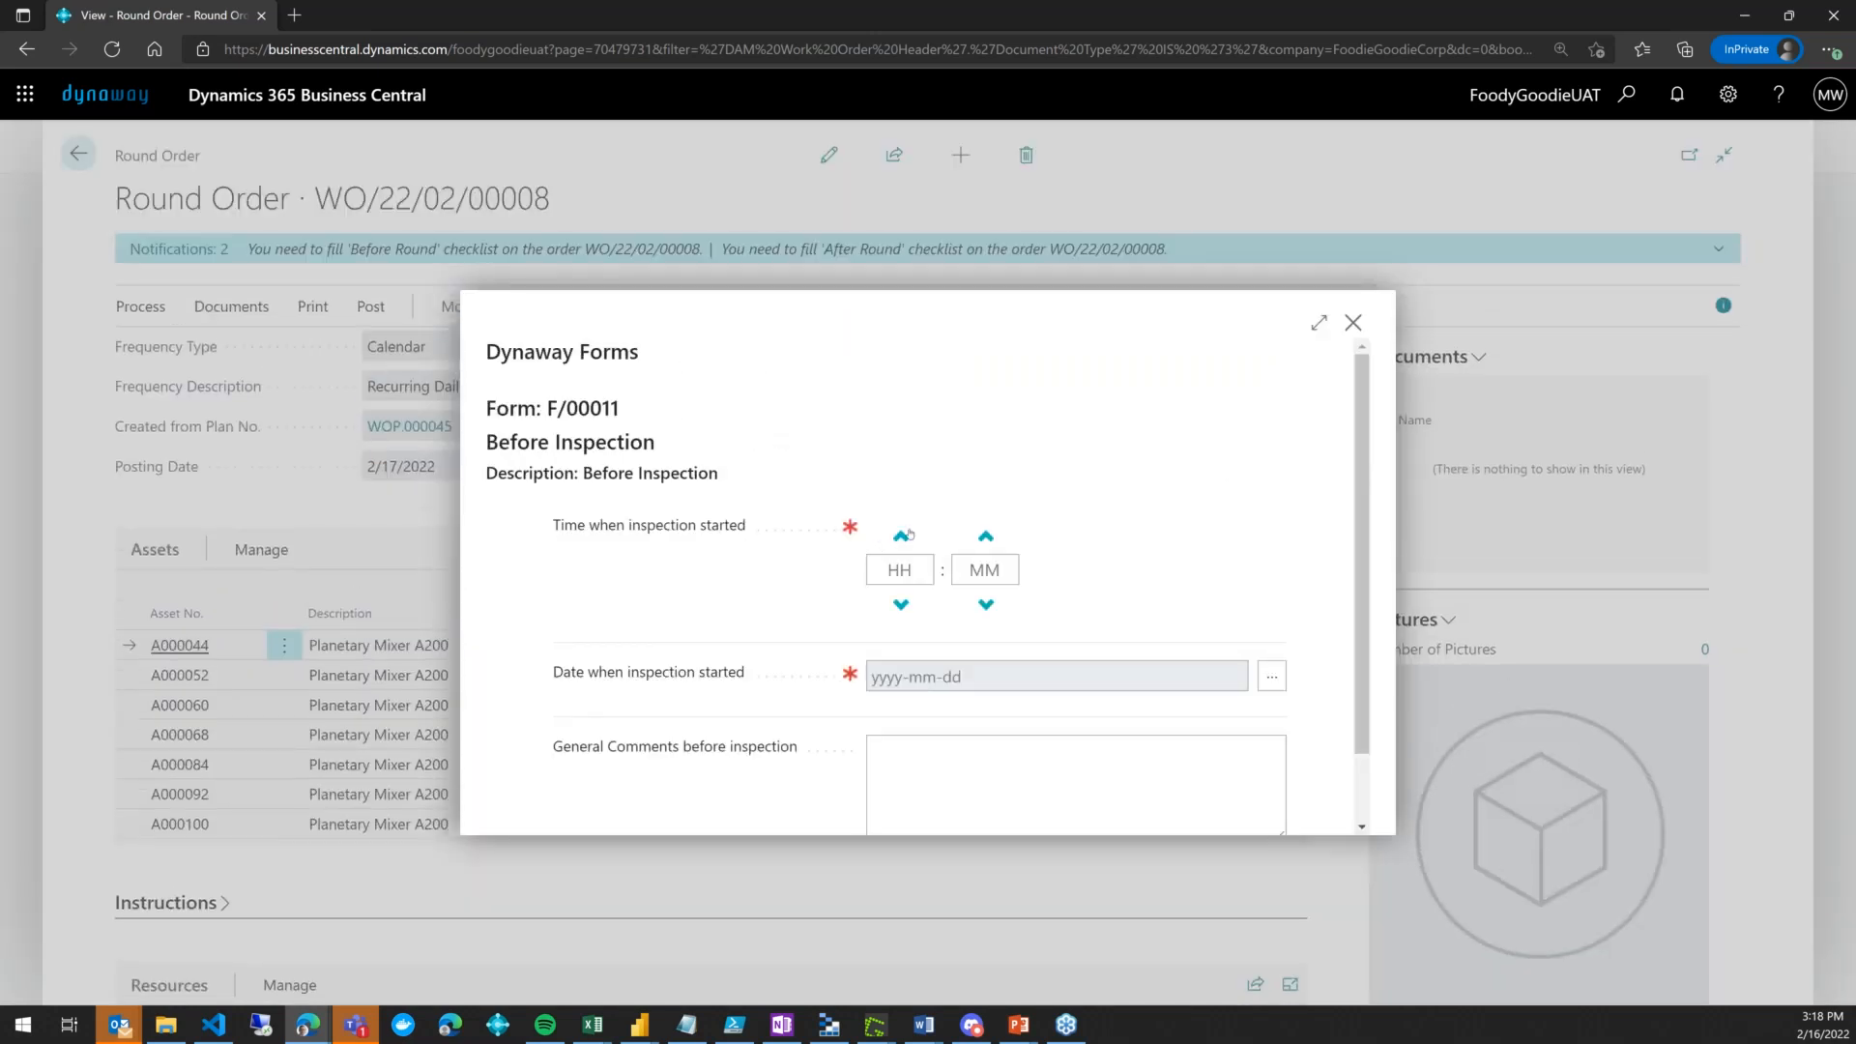
click(909, 574)
text(16)
click(984, 570)
text(30)
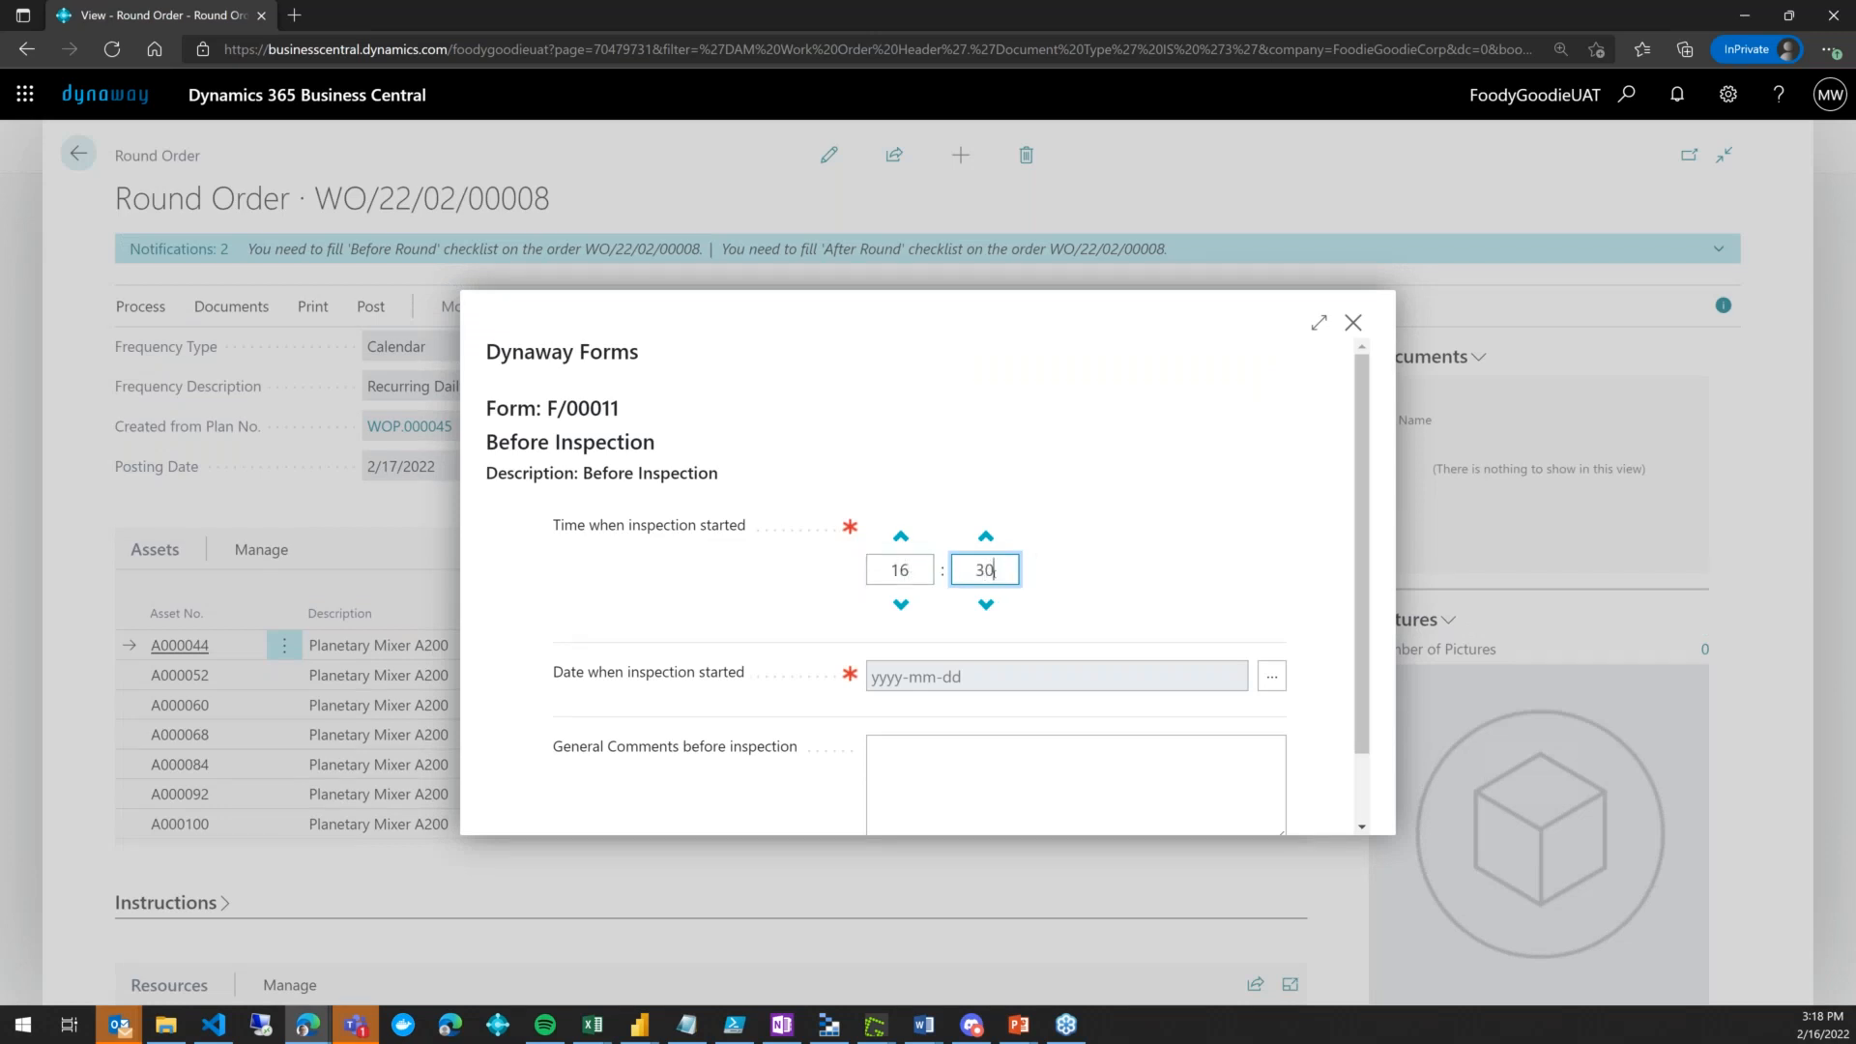
click(1270, 673)
click(960, 534)
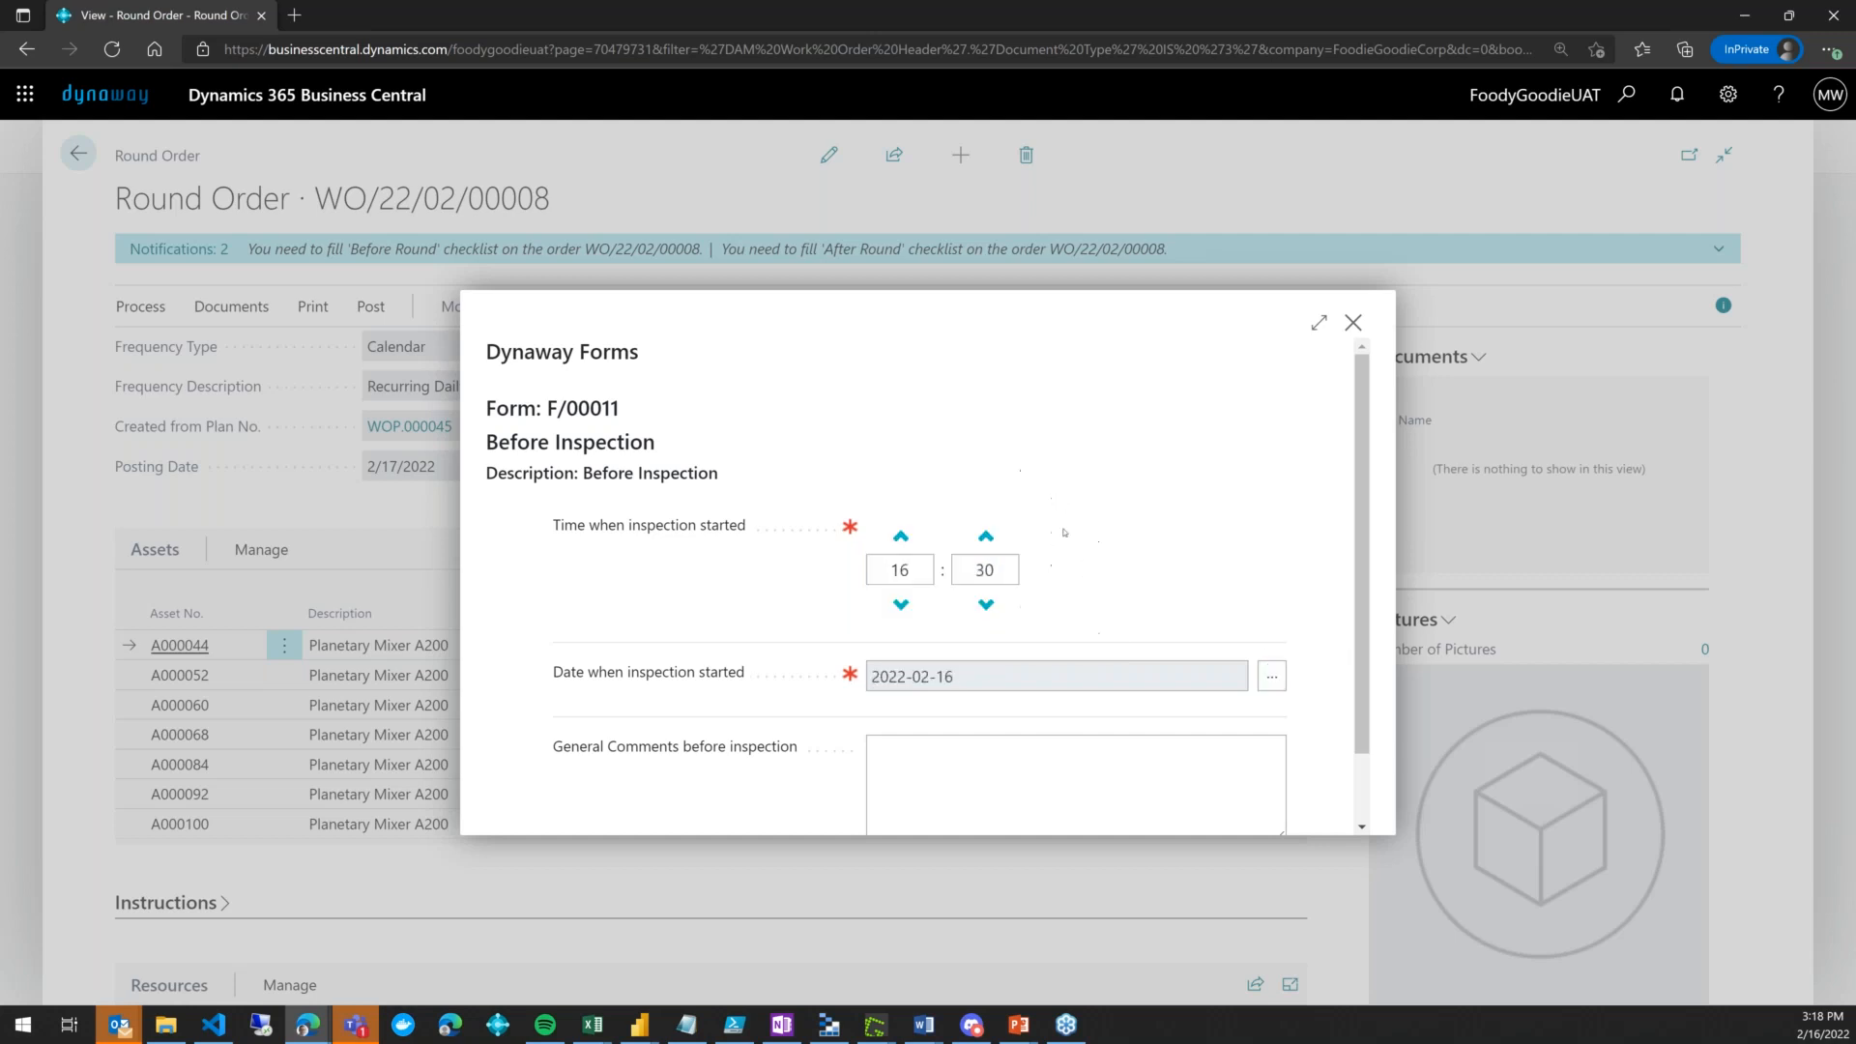
scroll(1225, 509, down, 1)
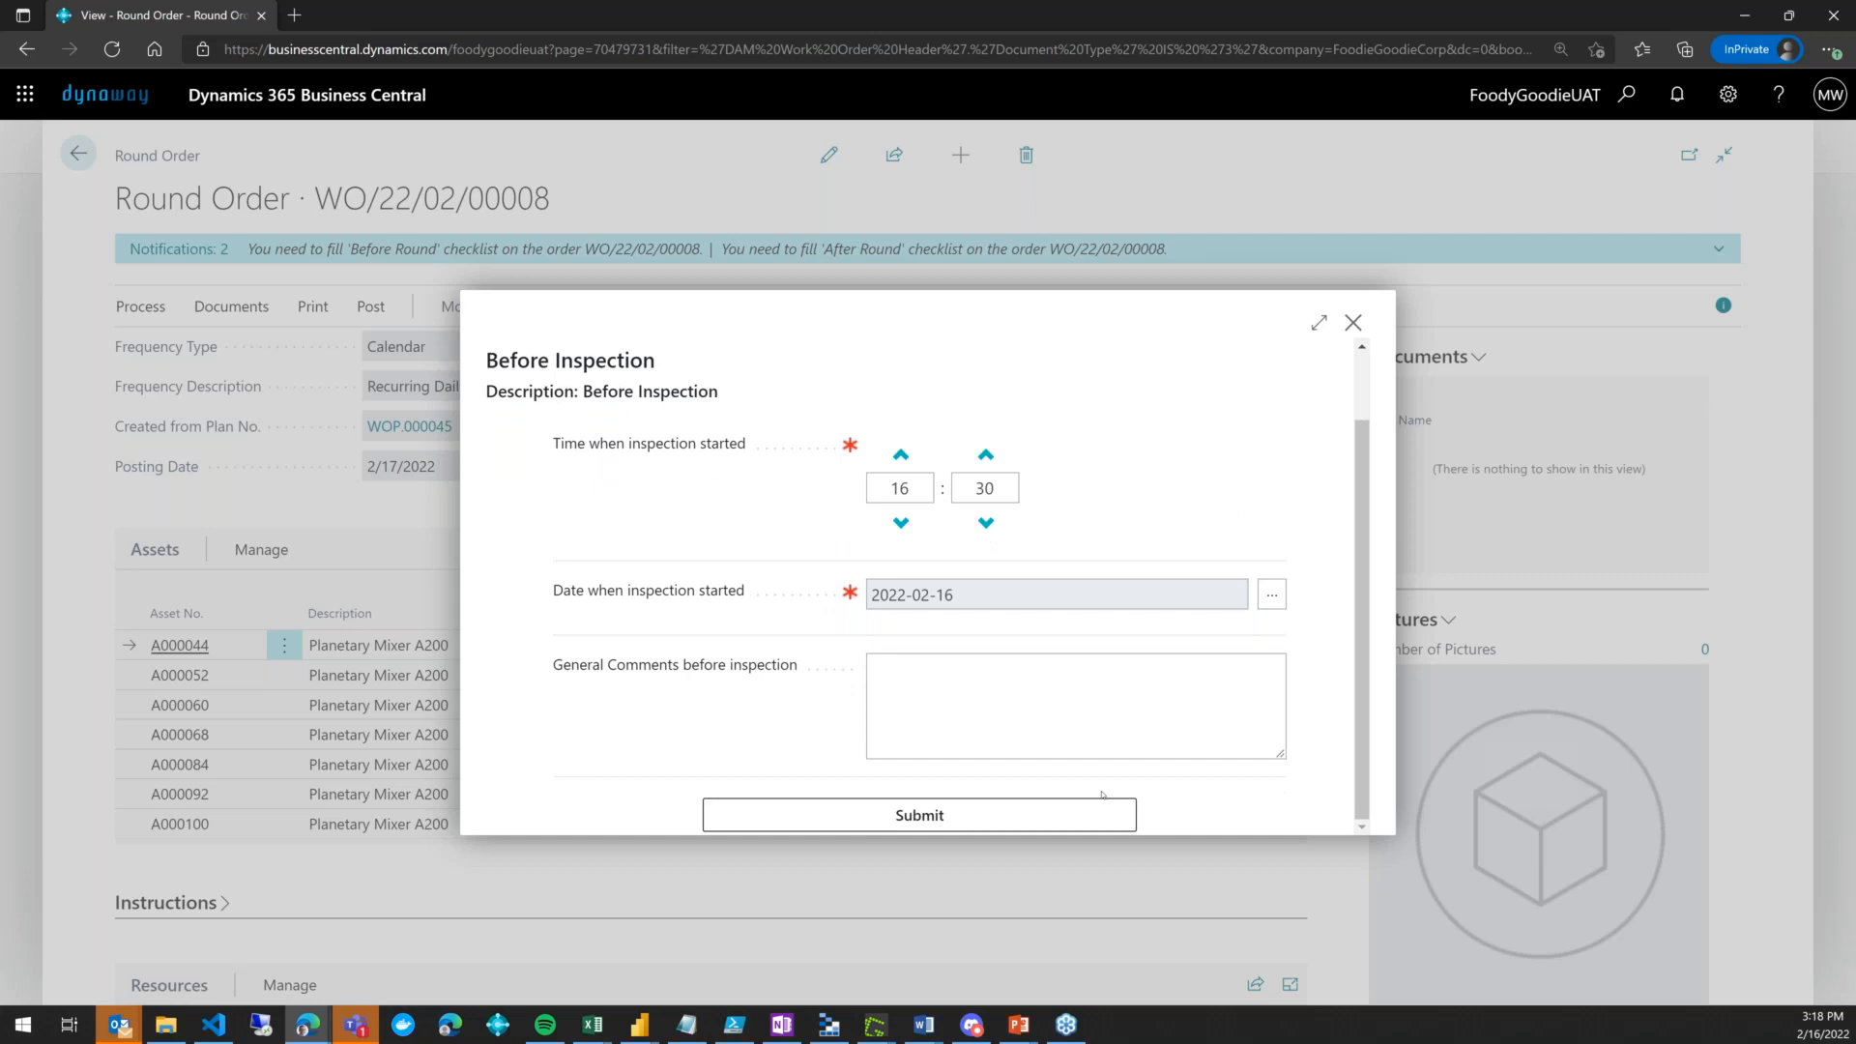
click(1089, 818)
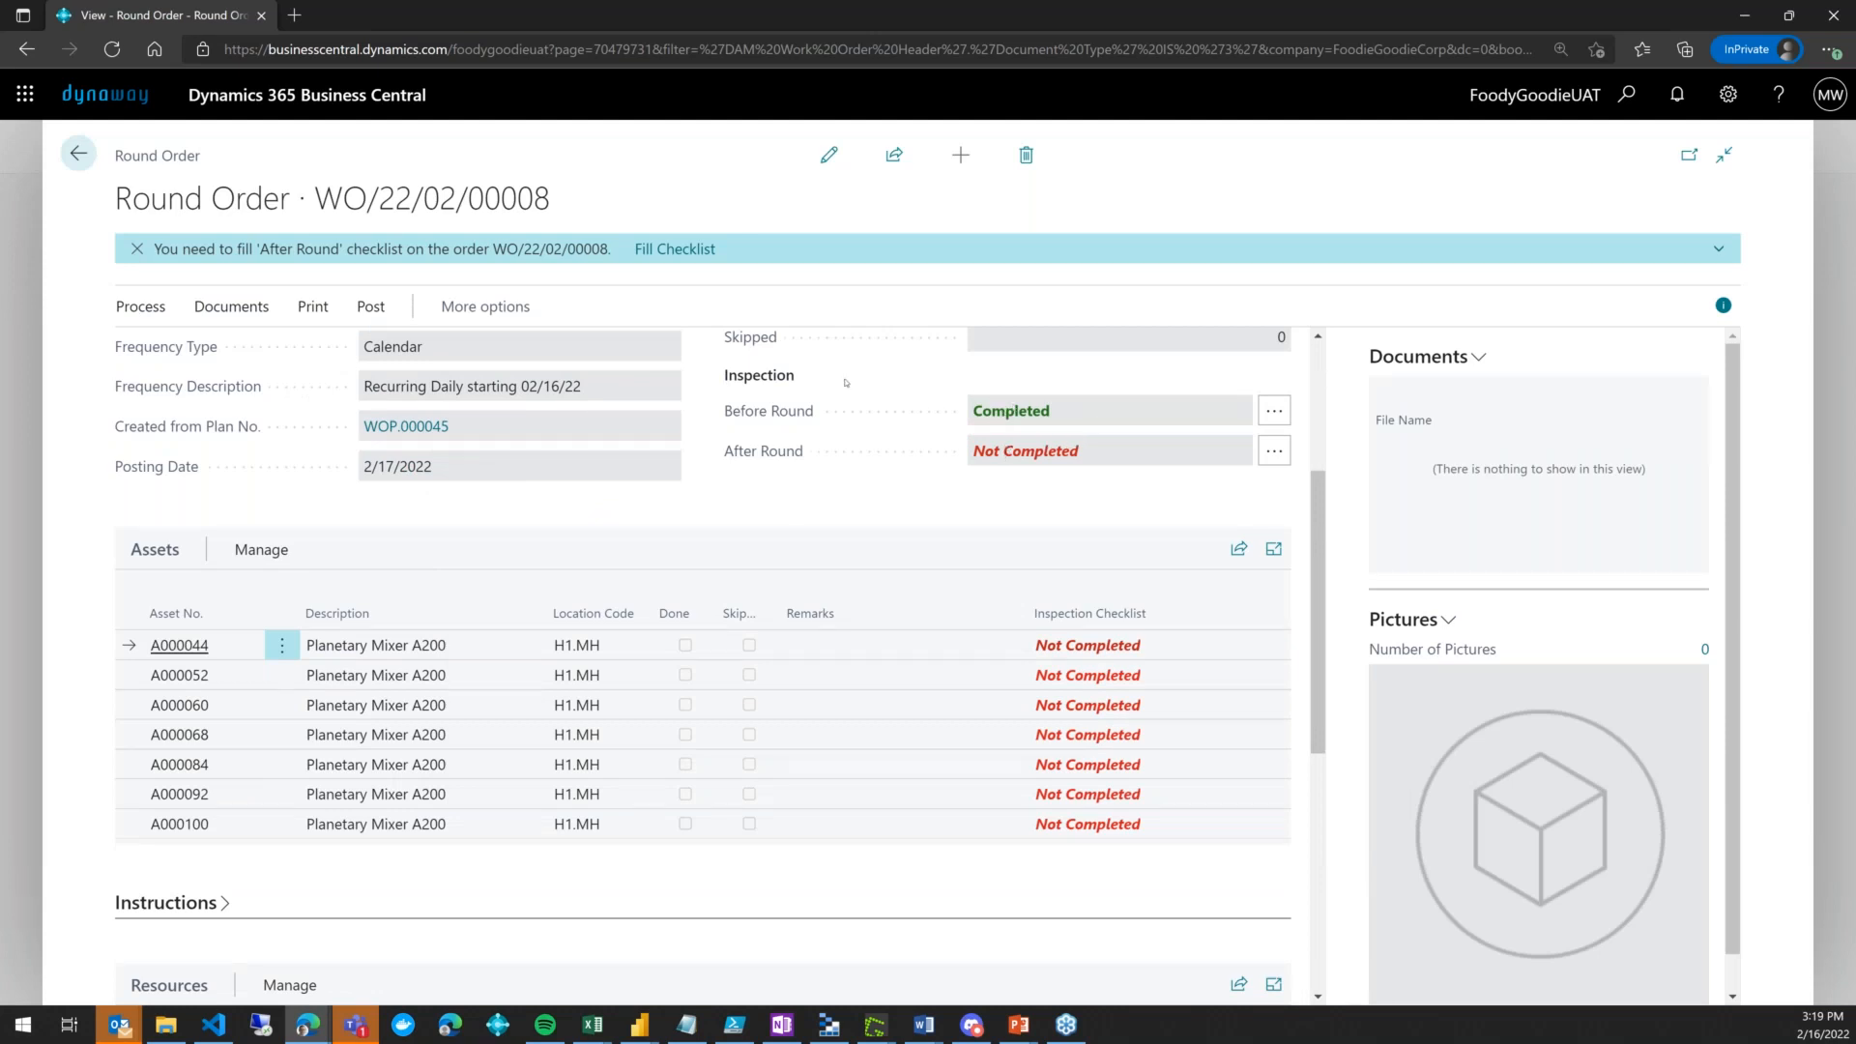
Fill in and submit asset A000044's inspection checklist, ticking Mixer cleaned, Drum leaks, Operation Manual in Plance and Emergency stop functioning
click(1108, 654)
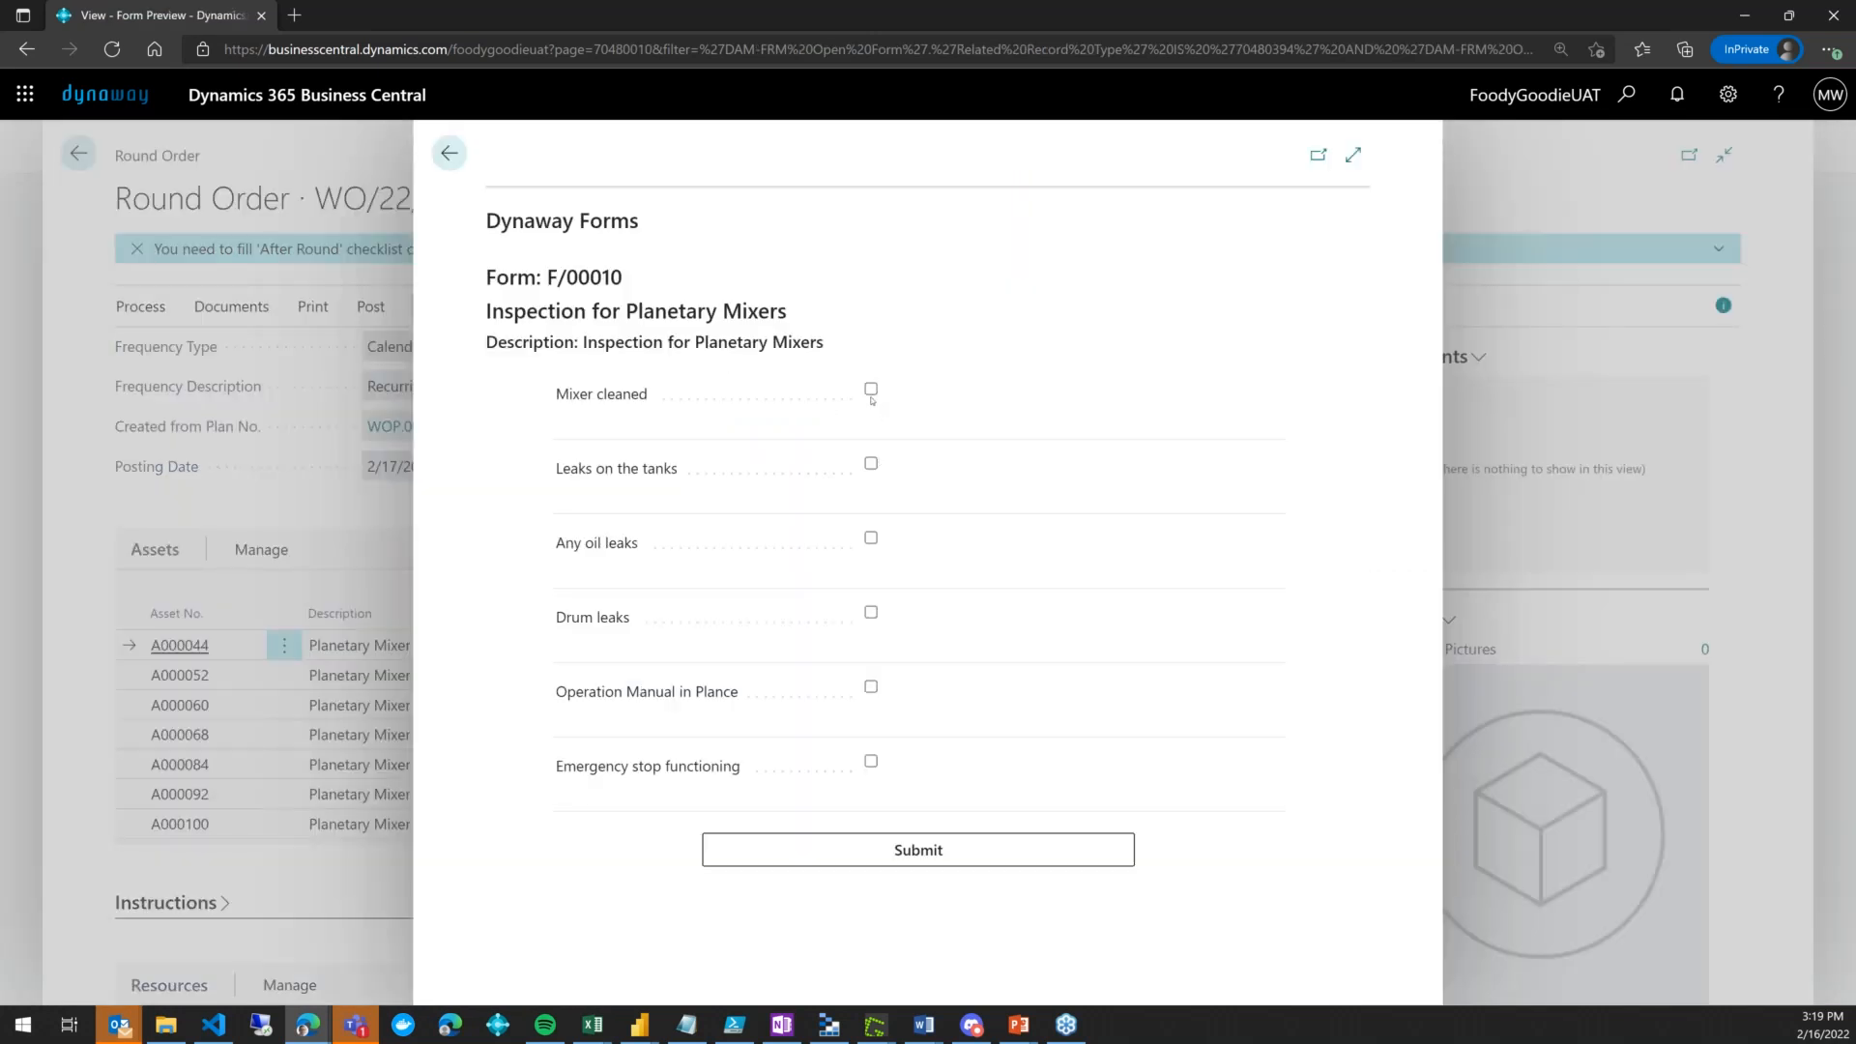
click(870, 391)
click(871, 537)
click(873, 539)
click(872, 618)
click(871, 688)
click(870, 762)
click(955, 868)
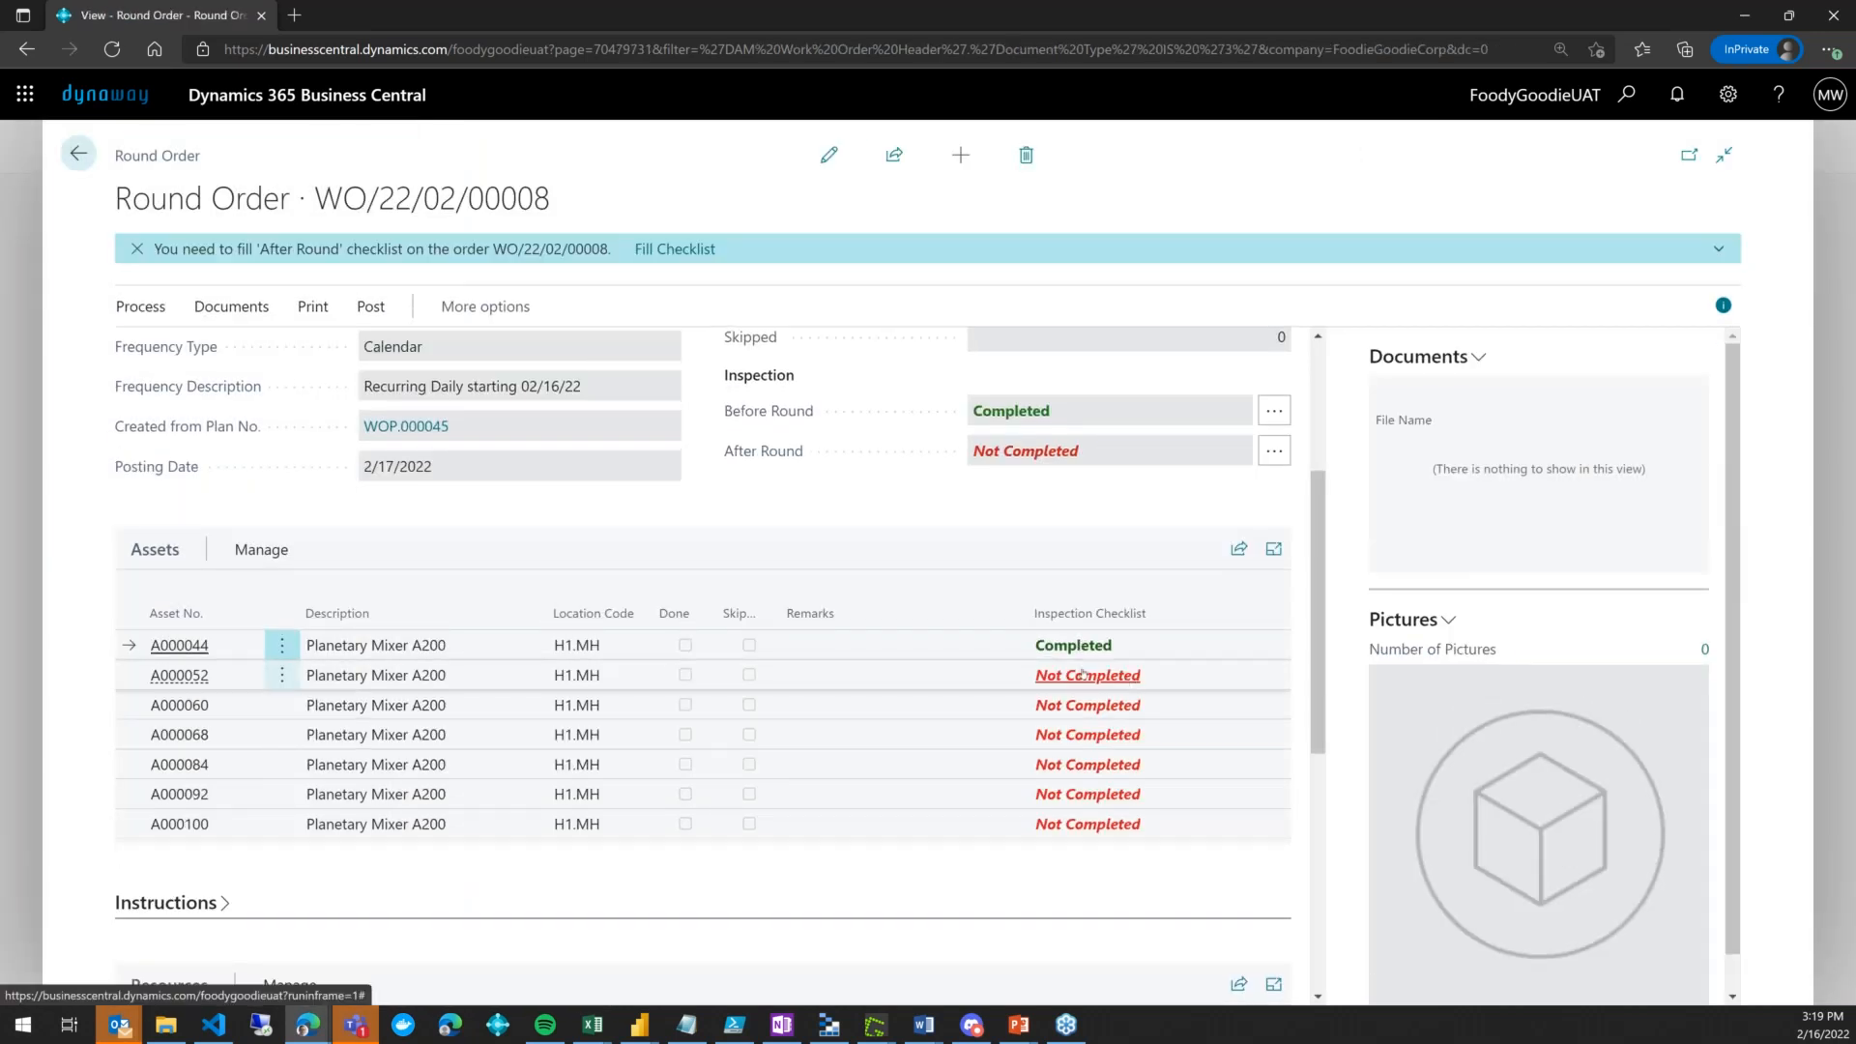
Mark asset A000052 as skipped in the round order with the remark "This asset is not working and is in workshop"
click(828, 155)
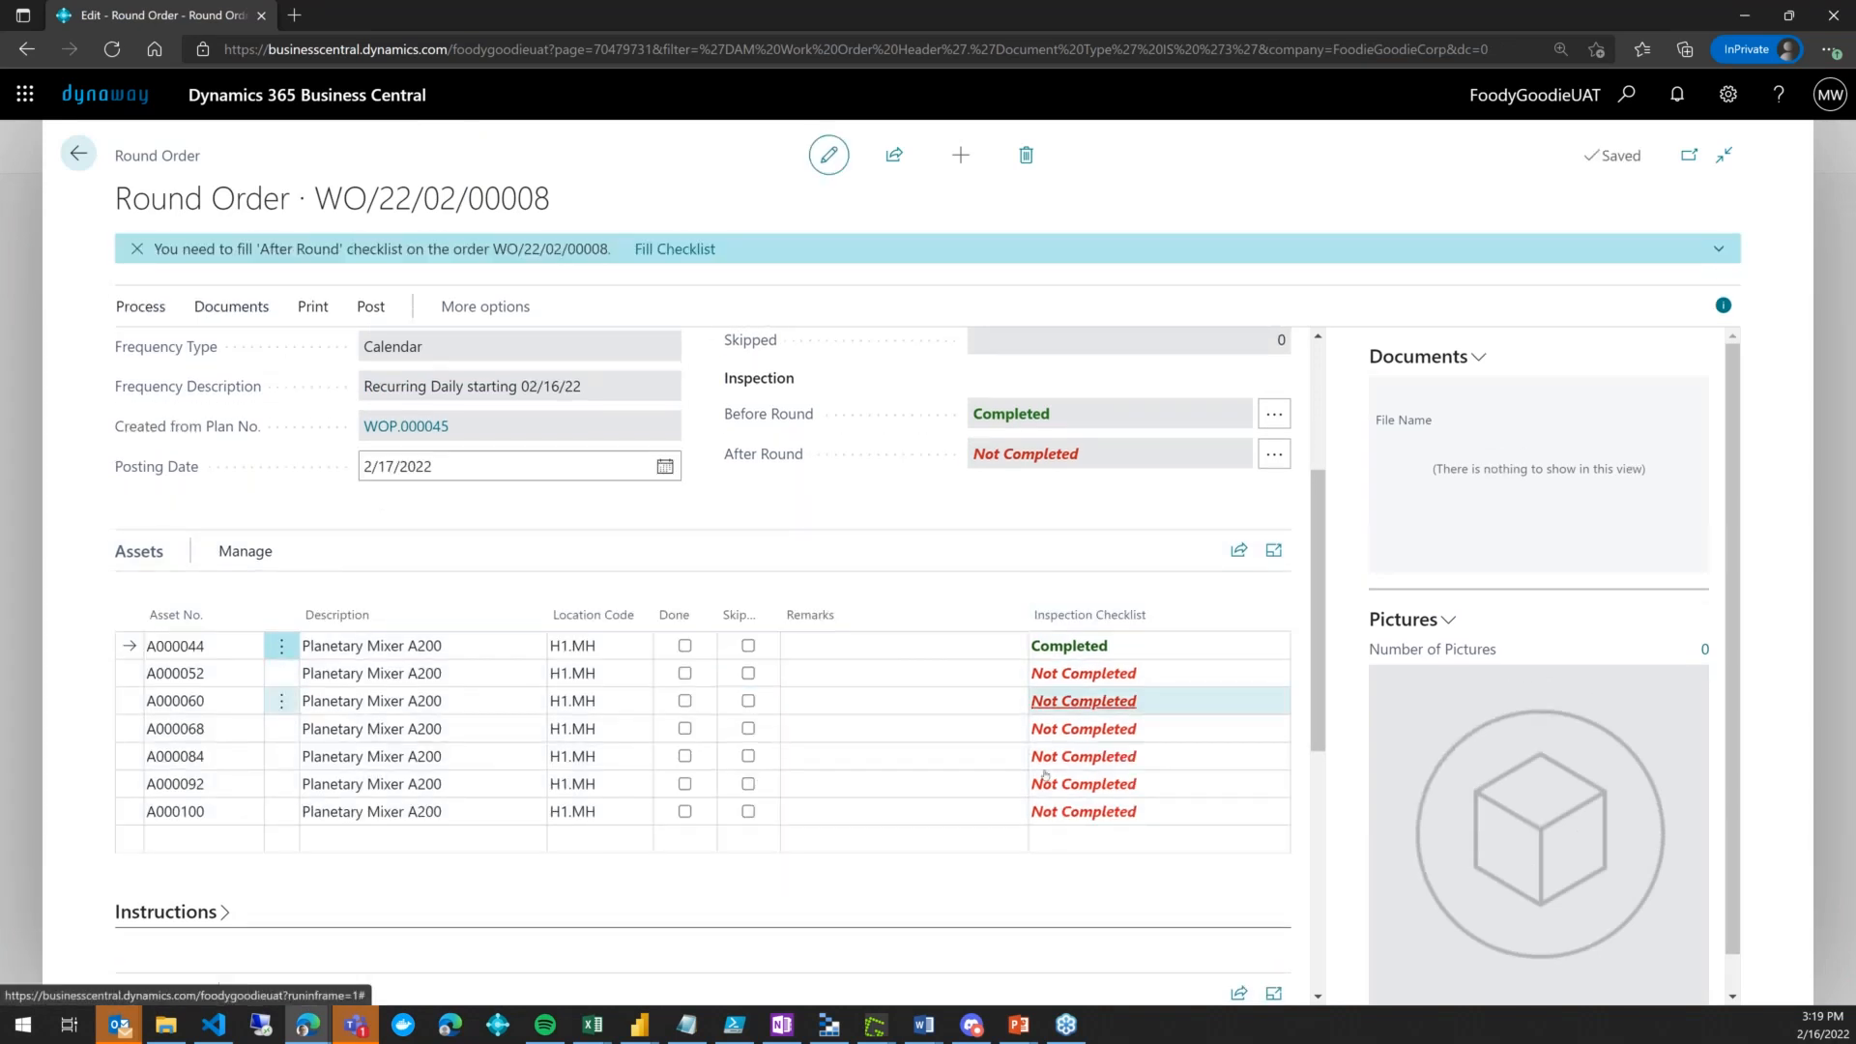
click(748, 672)
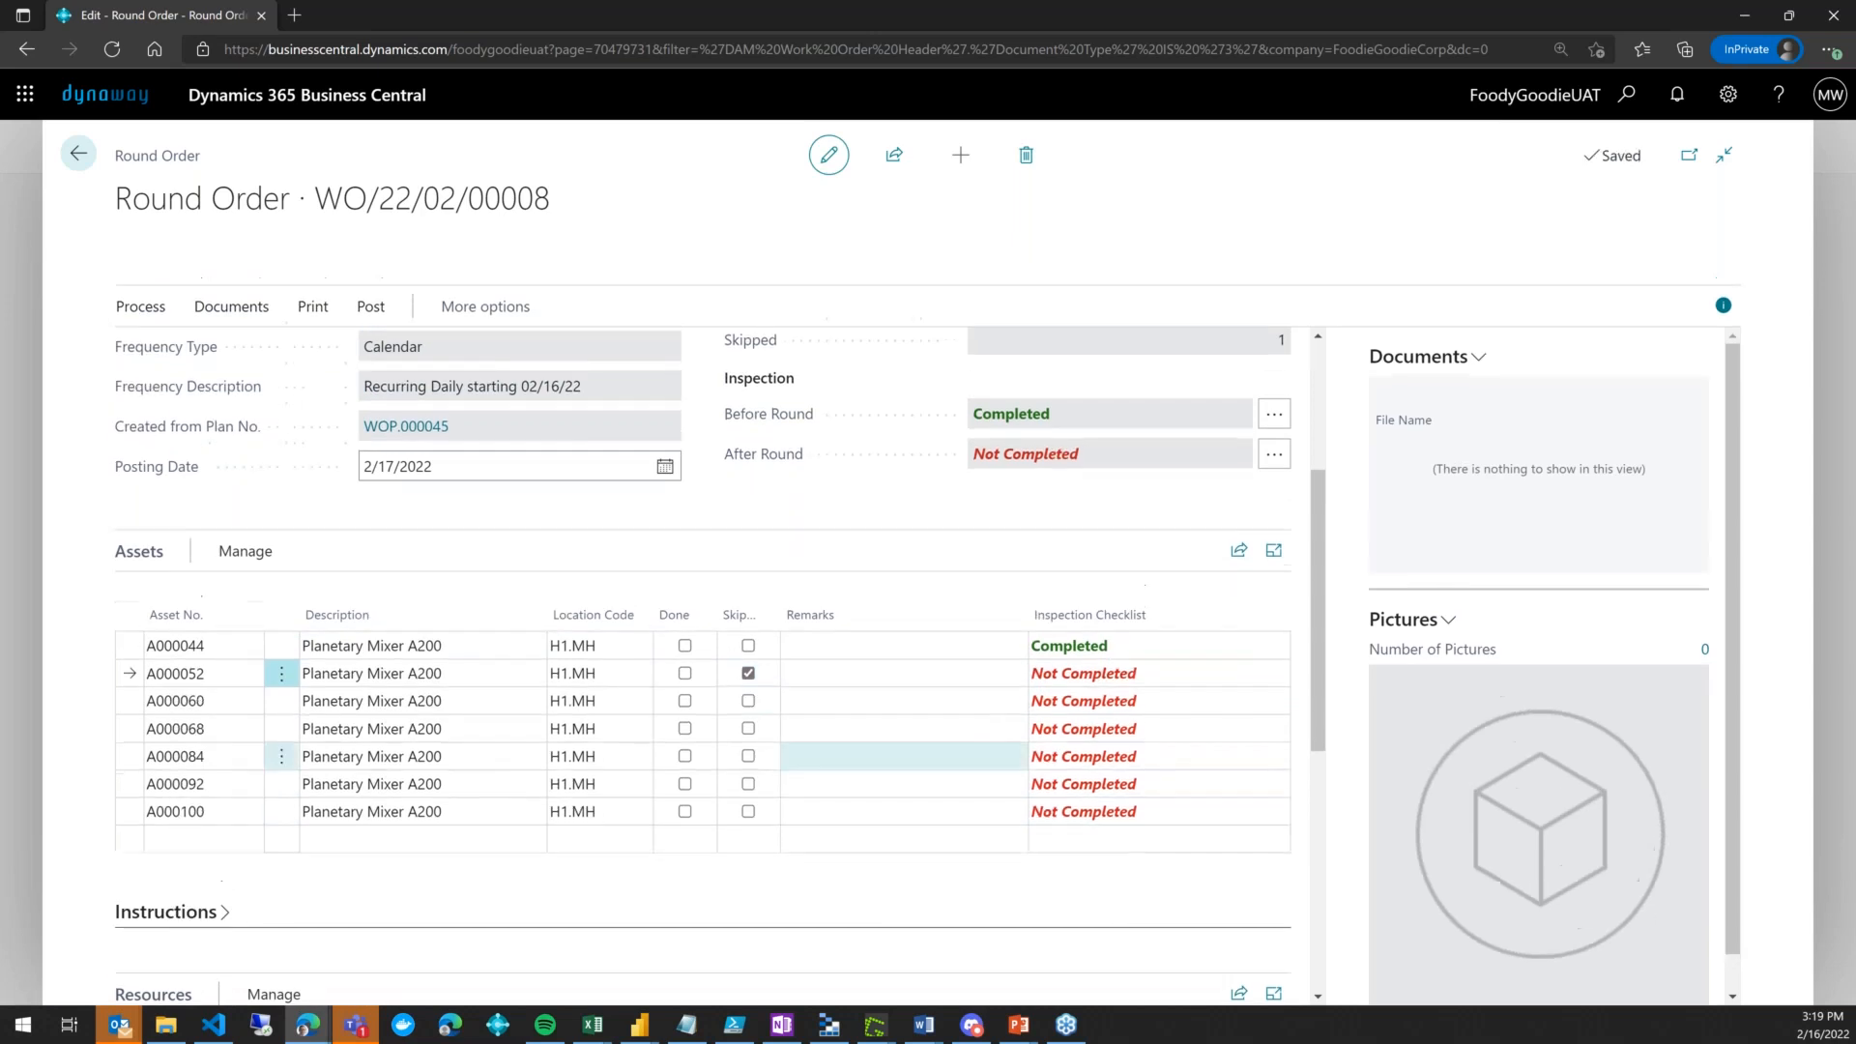
click(933, 674)
text(This asset )
text(is not )
text(working)
text( and is in)
text( workshop)
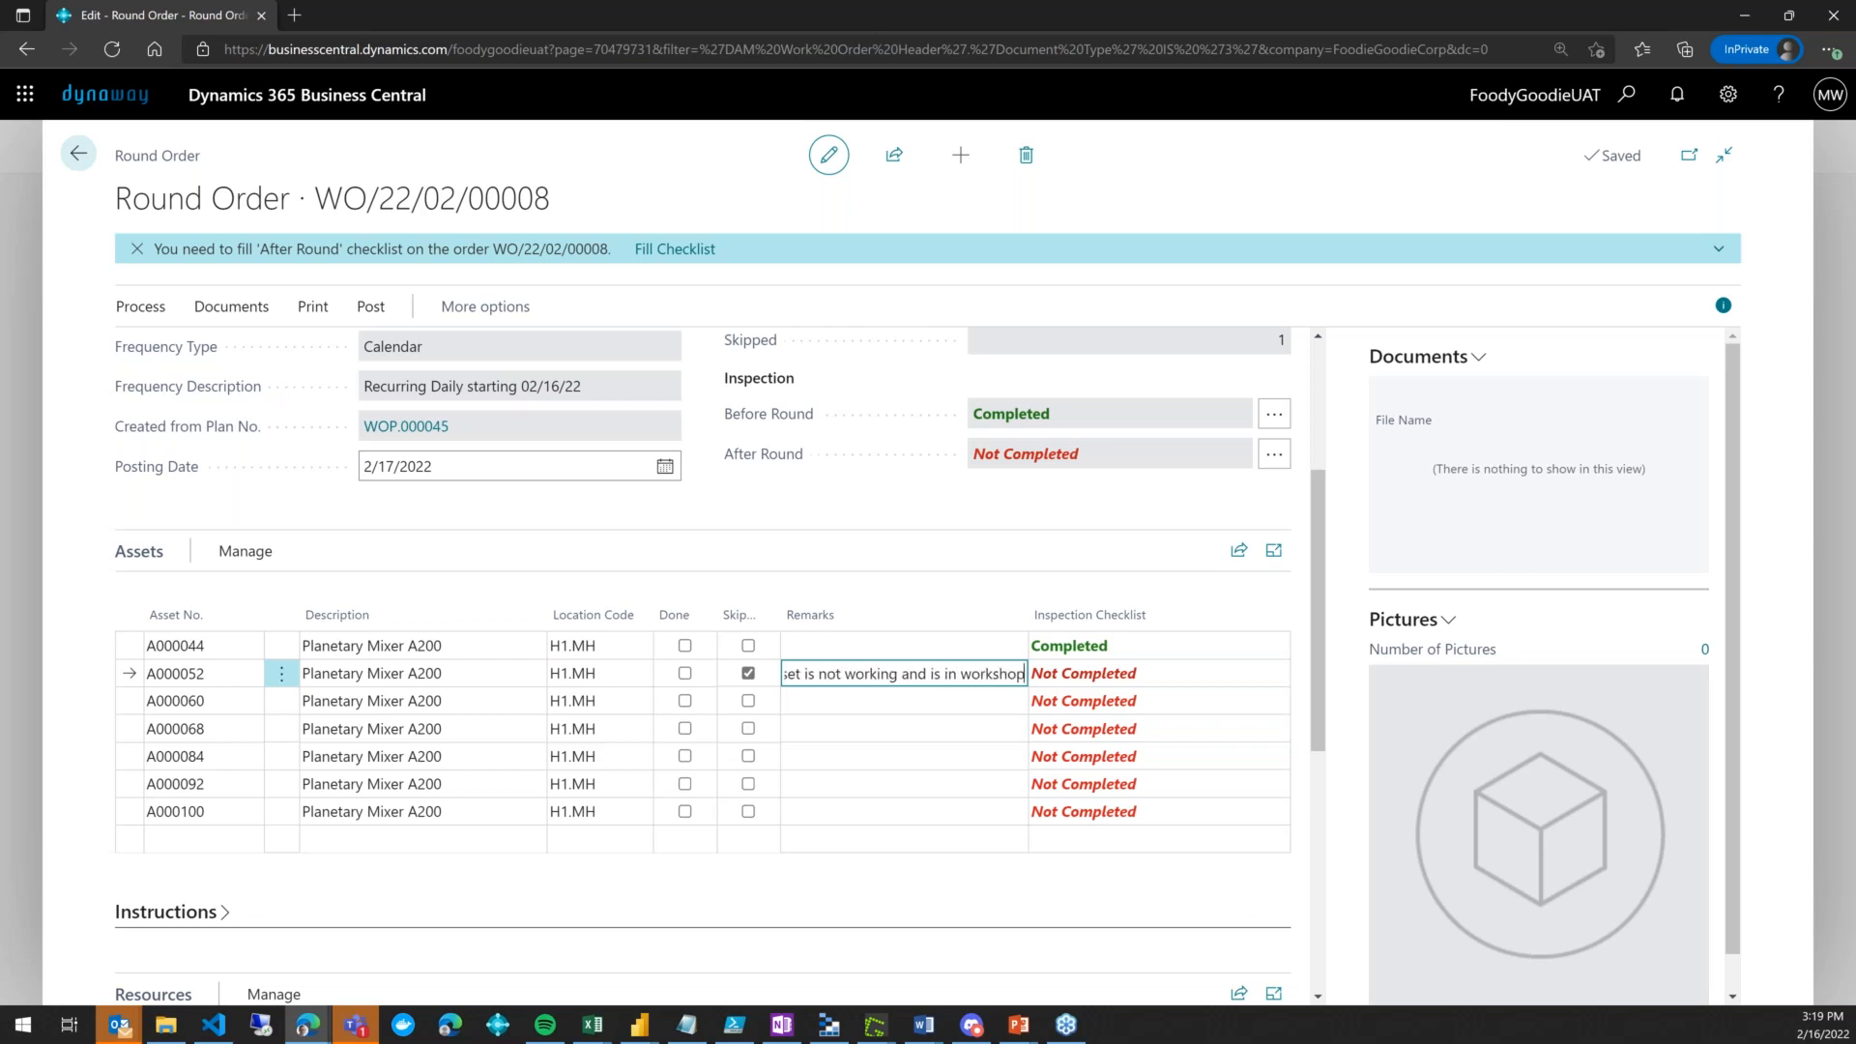
Submit A000060's inspection checklist with nothing ticked, and A000068's with Leaks on the tanks ticked
click(1090, 700)
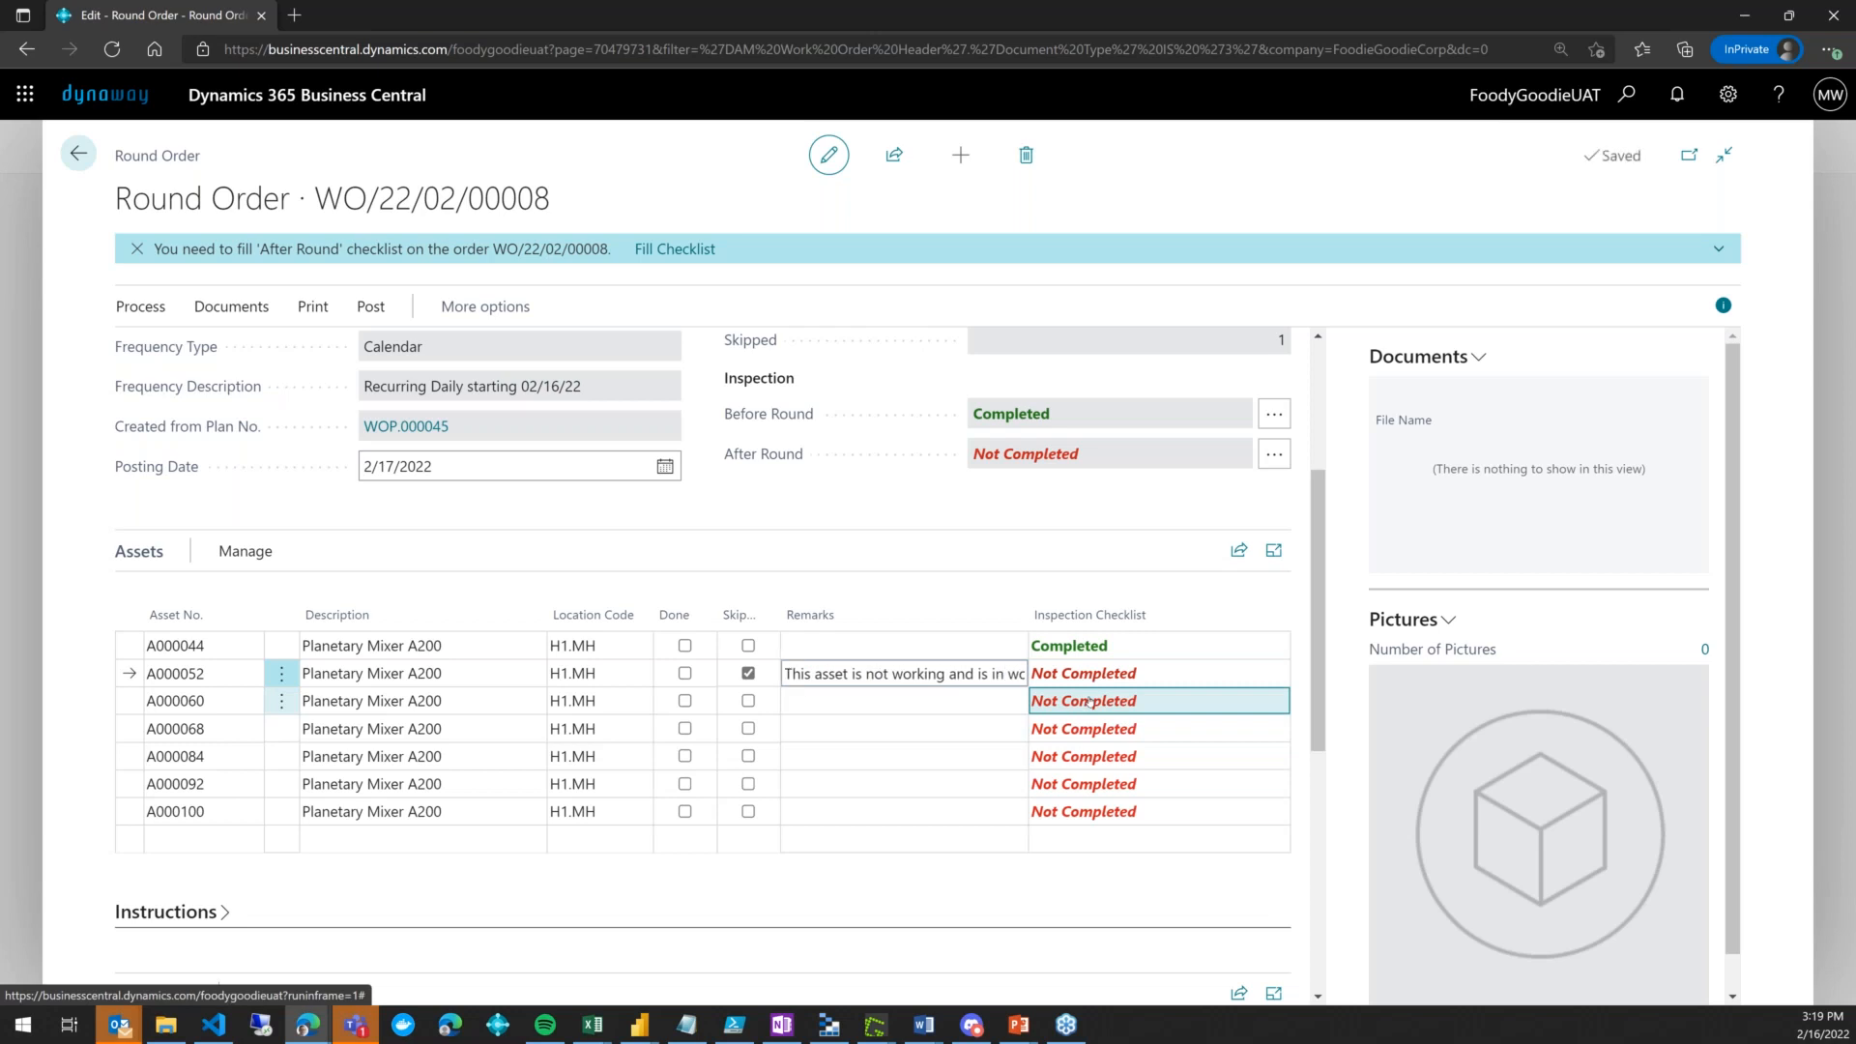
click(1089, 701)
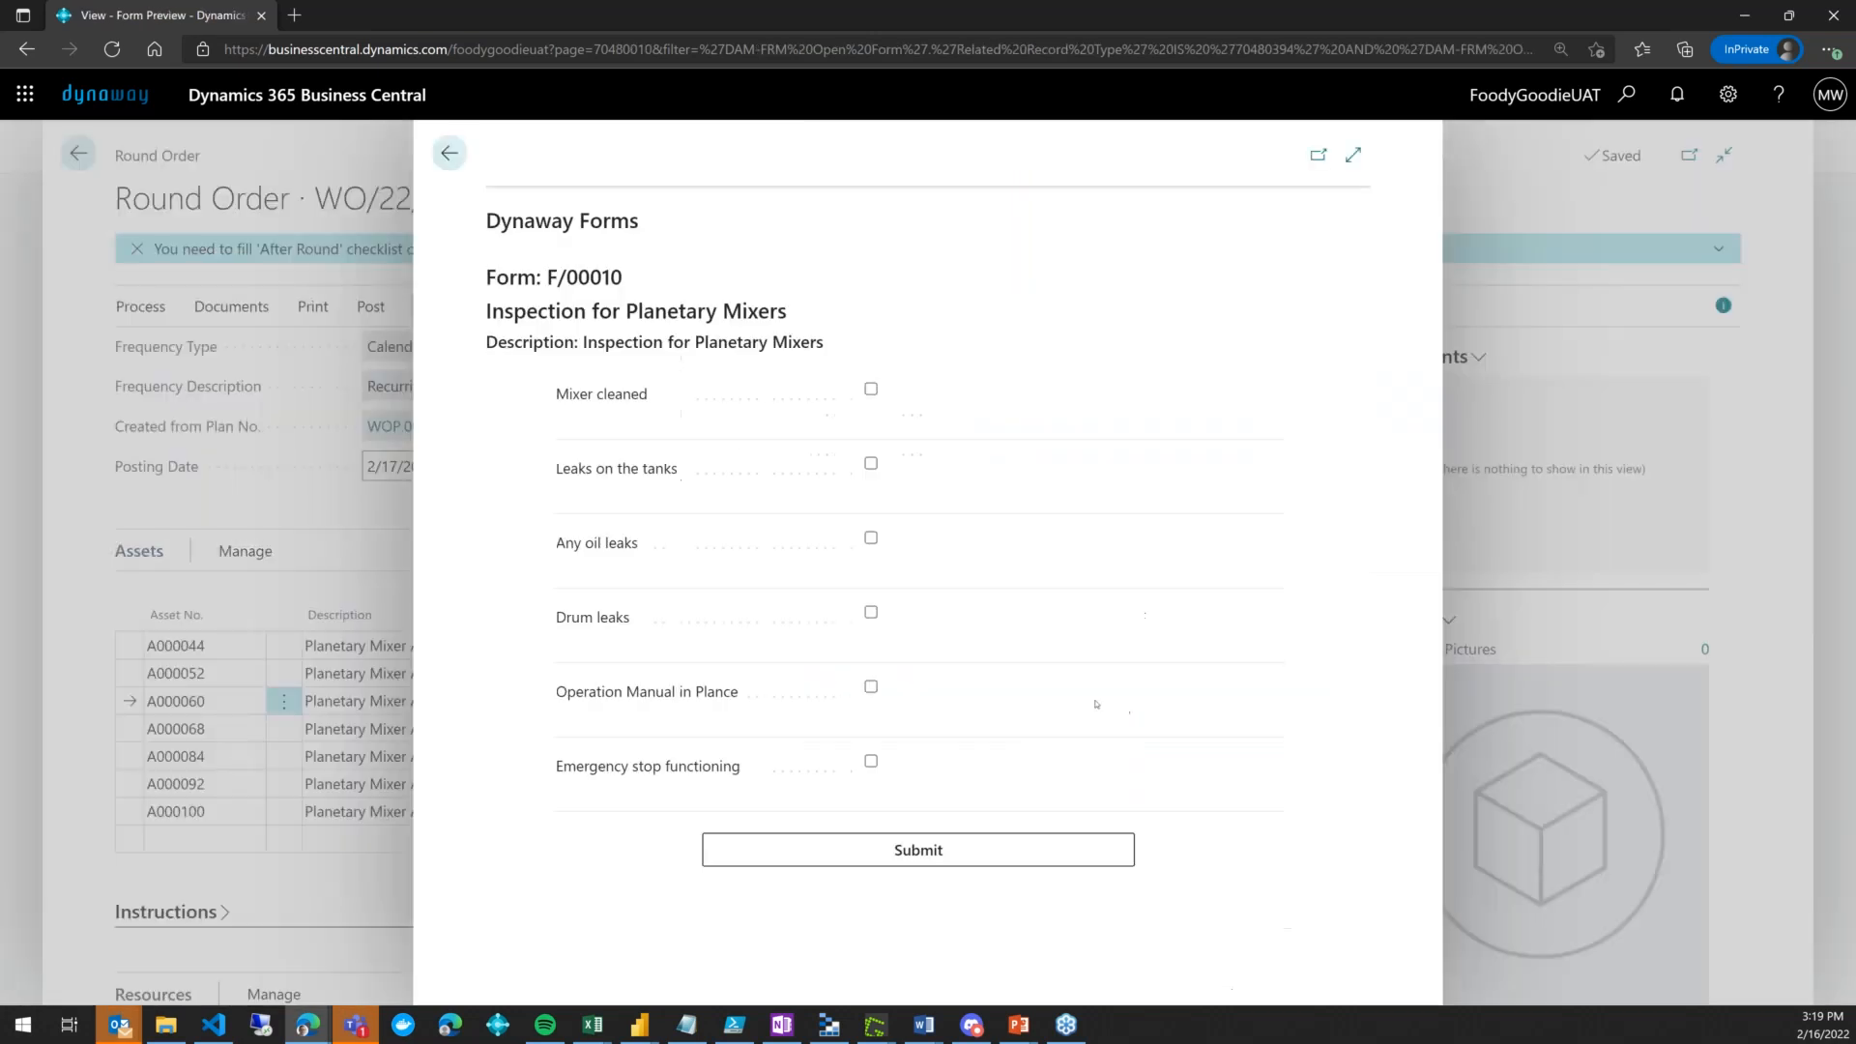
click(977, 861)
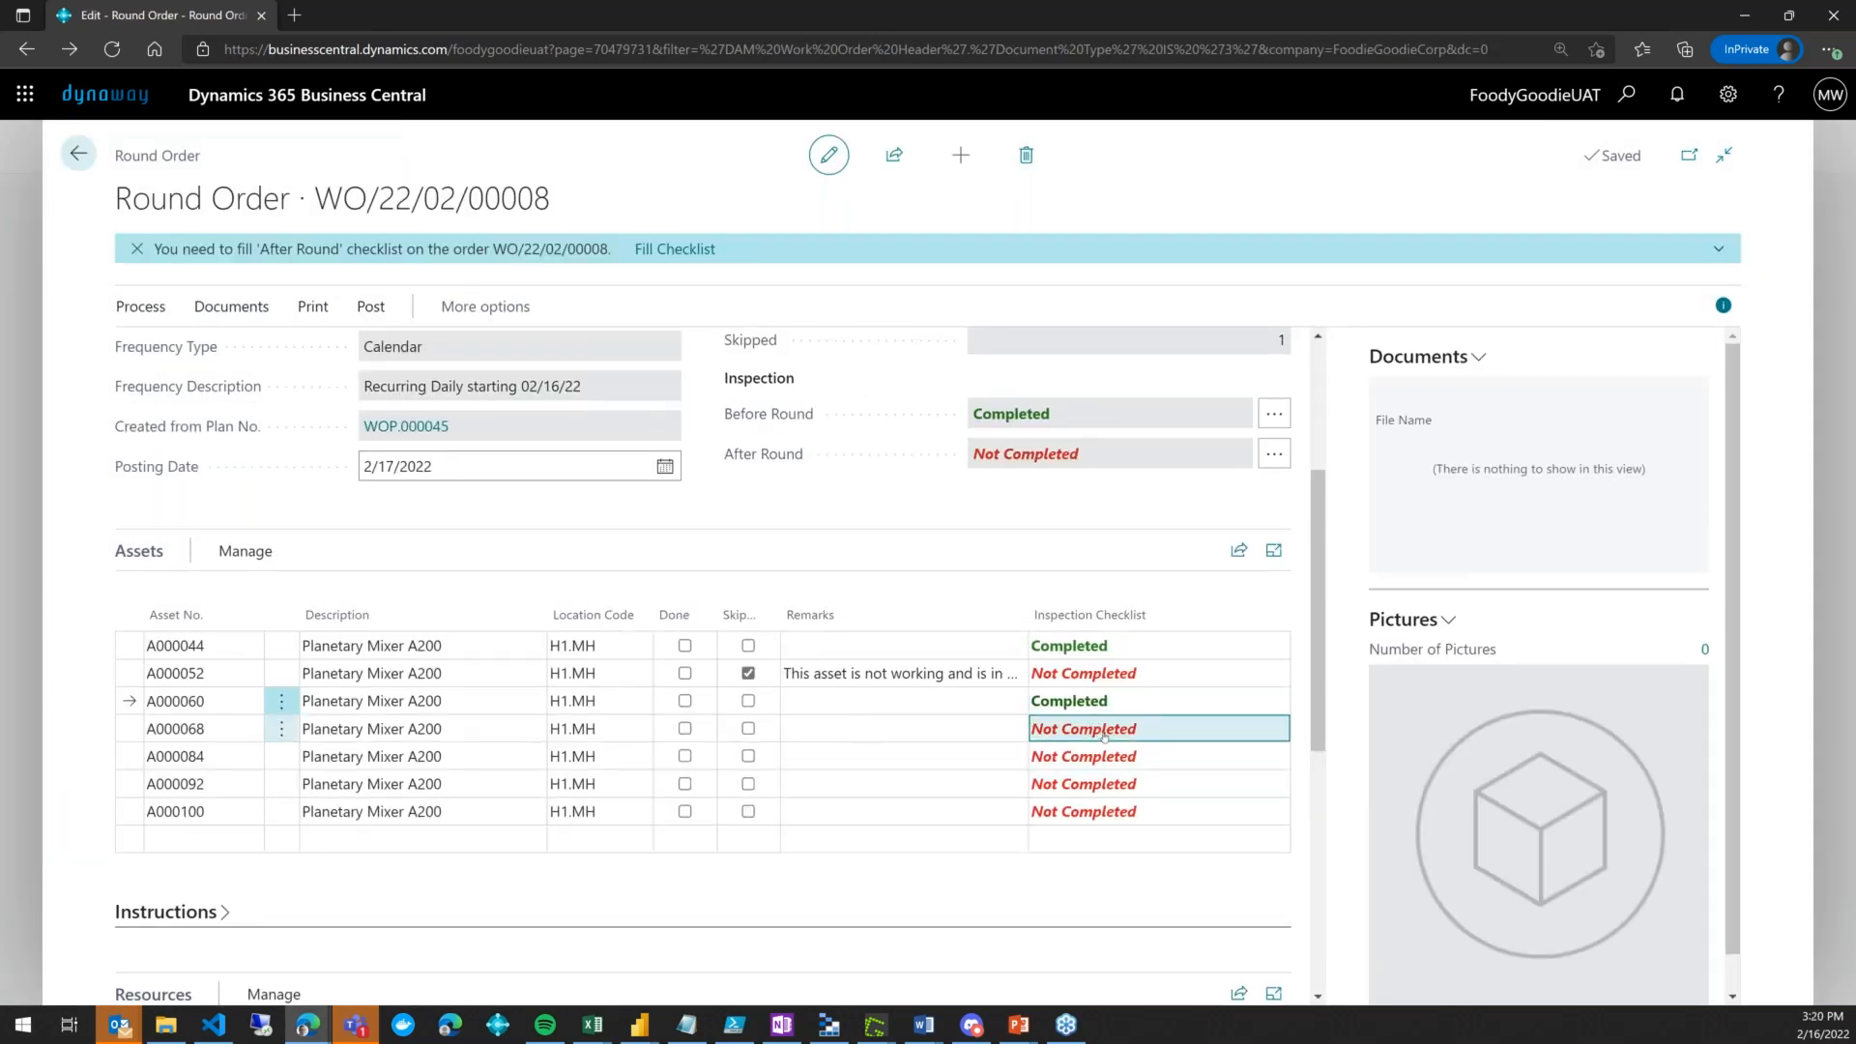
click(1104, 731)
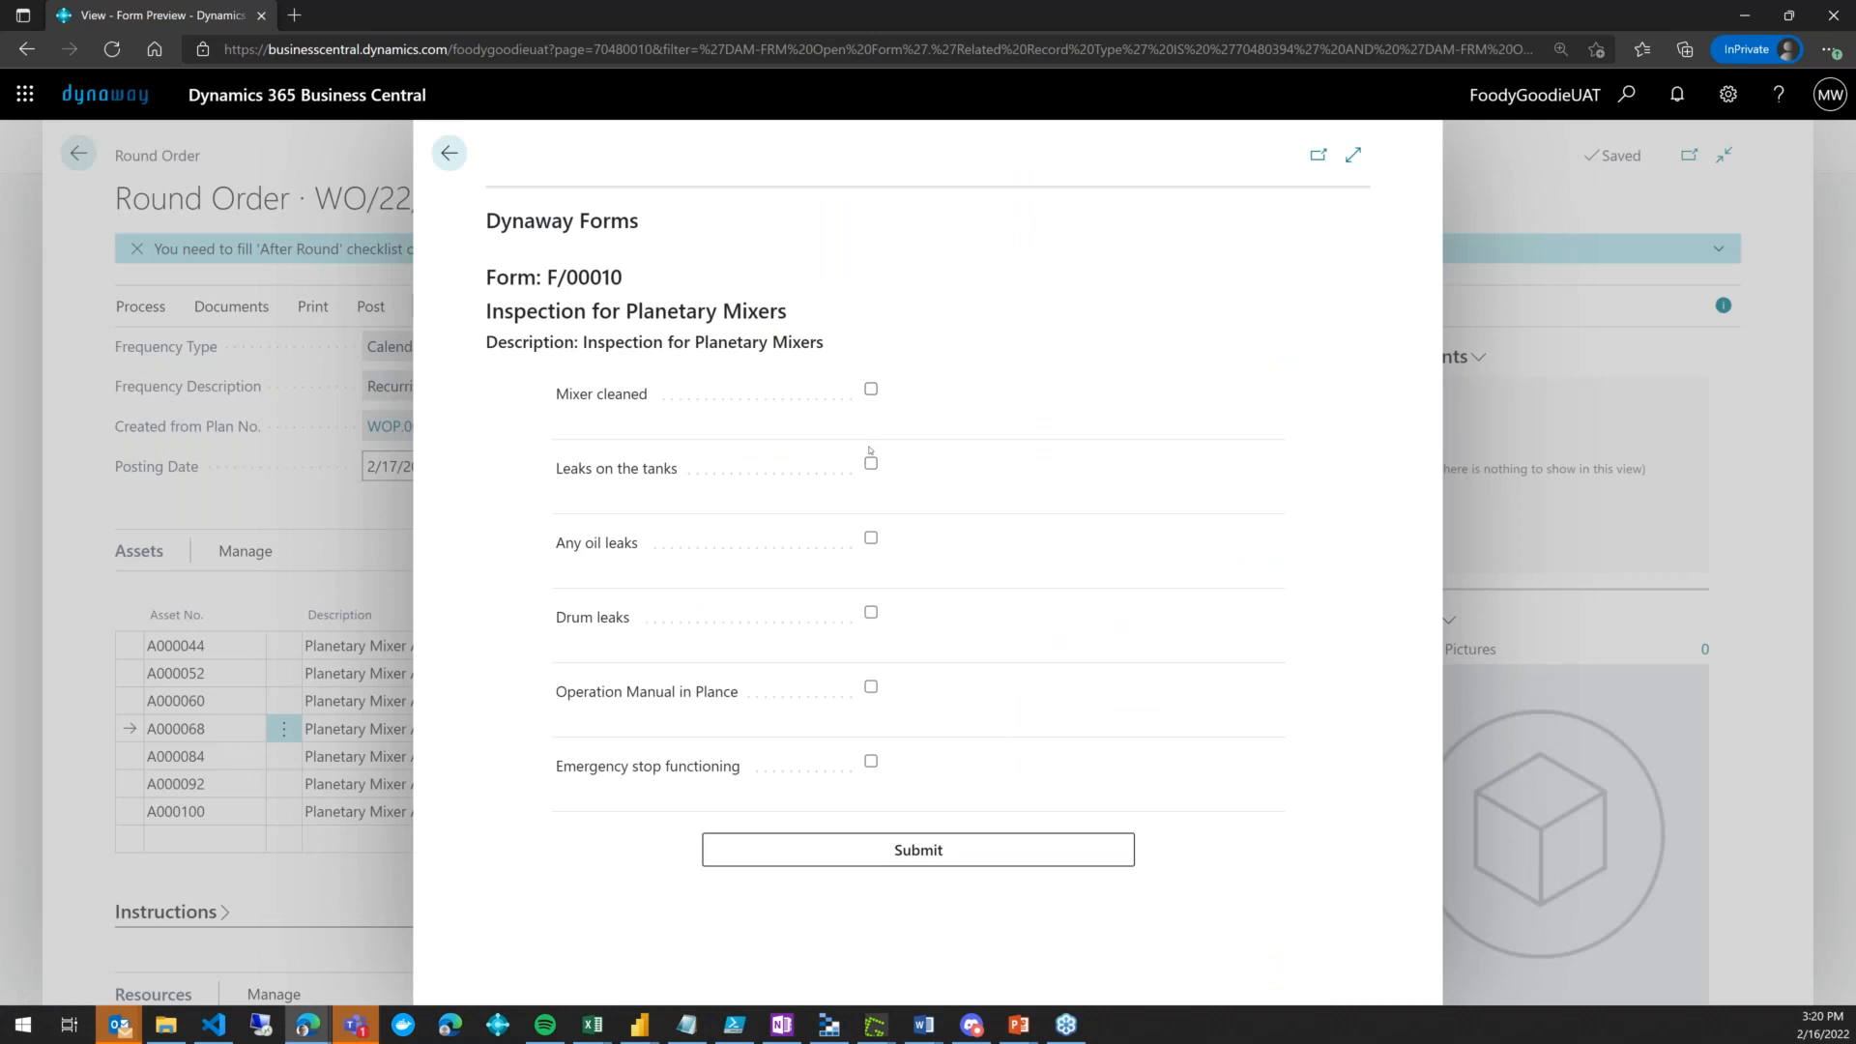
click(871, 463)
click(986, 853)
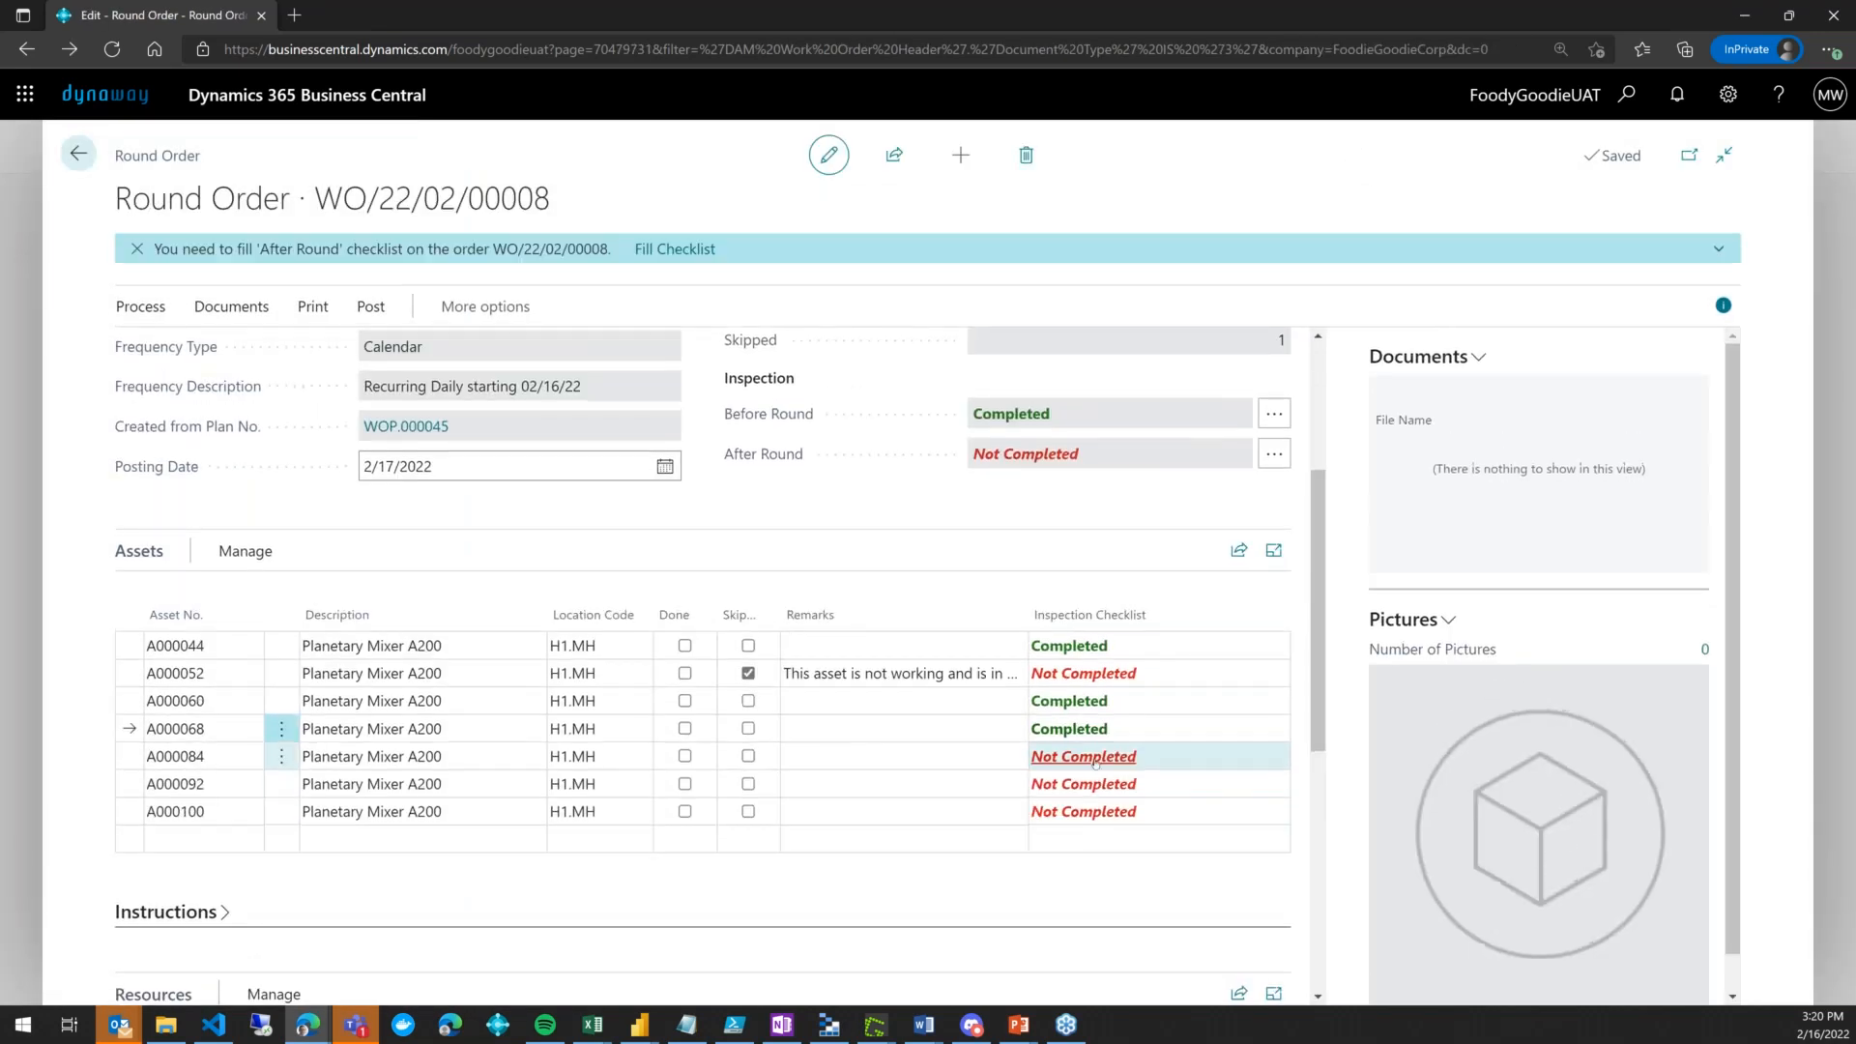
Fill in and submit asset A000084's inspection checklist, ticking Operation Manual in Plance and Emergency stop functioning
click(1082, 756)
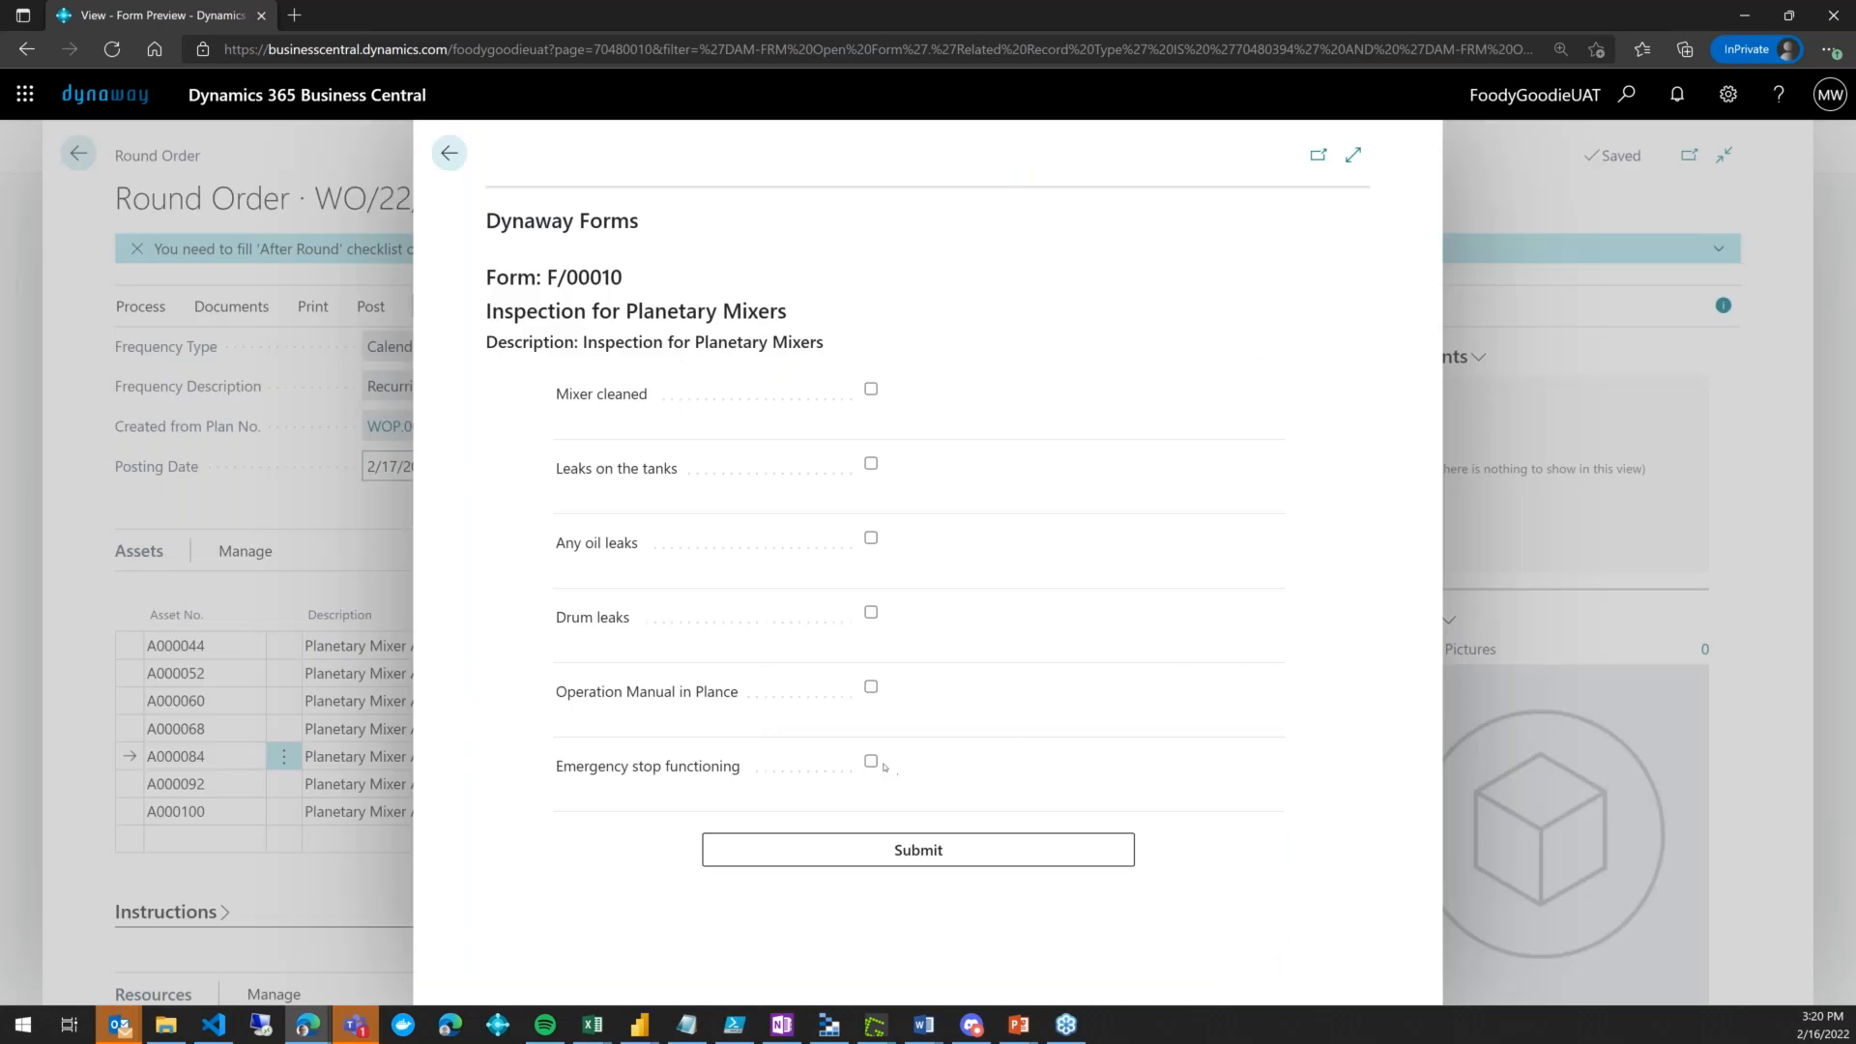
click(871, 686)
click(870, 762)
click(866, 846)
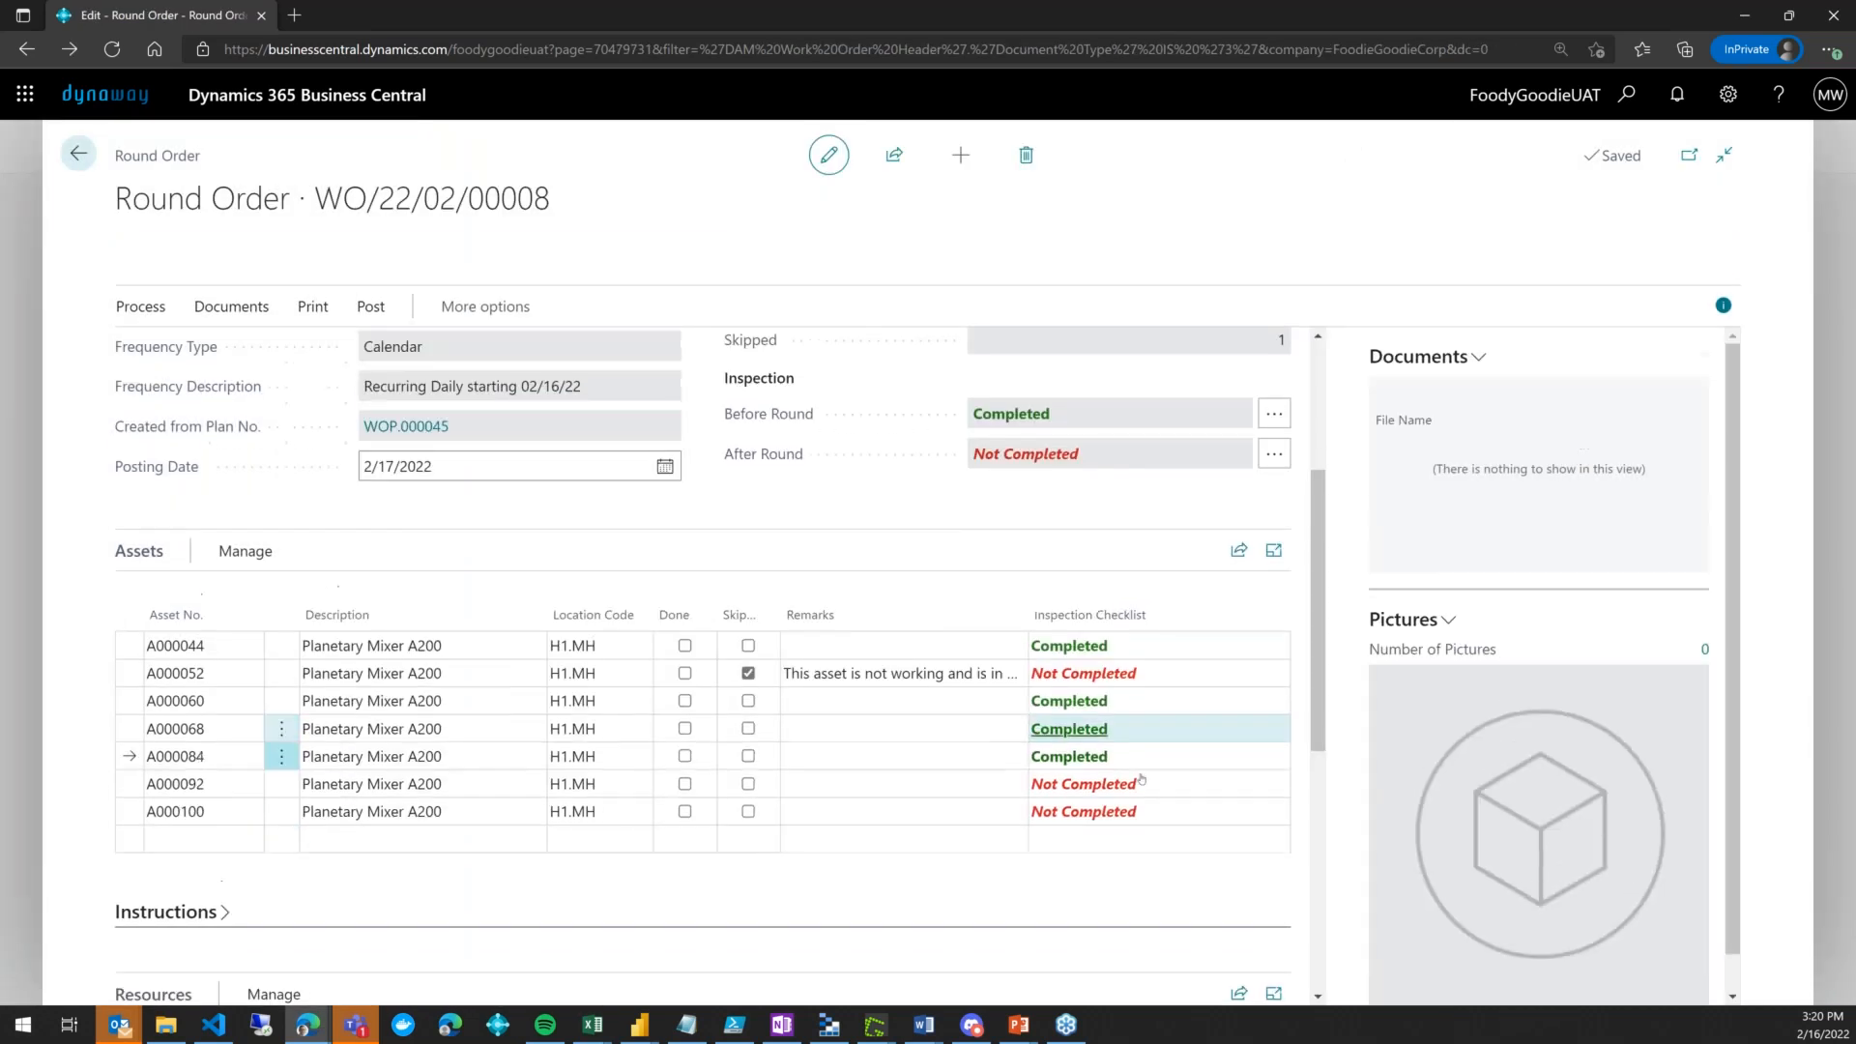
Submit the inspection checklists of assets A000092 and A000100 with nothing ticked
click(1129, 787)
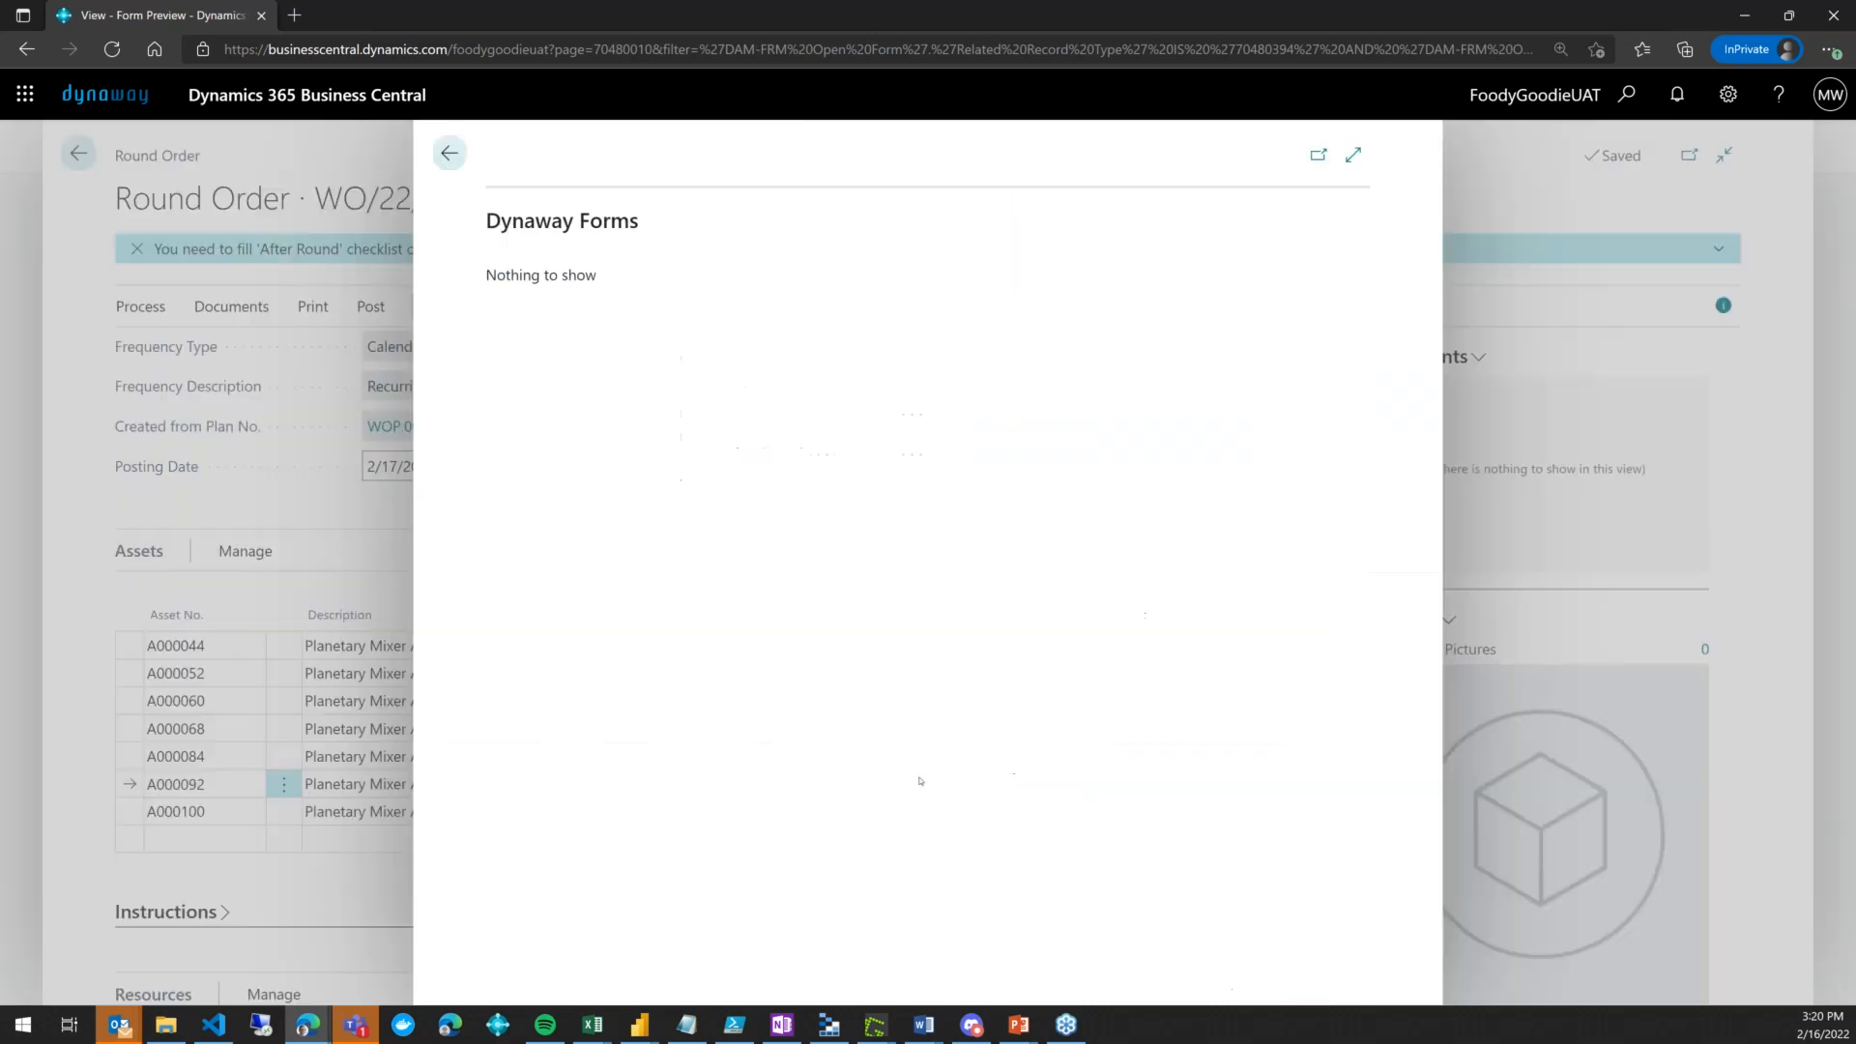
click(968, 837)
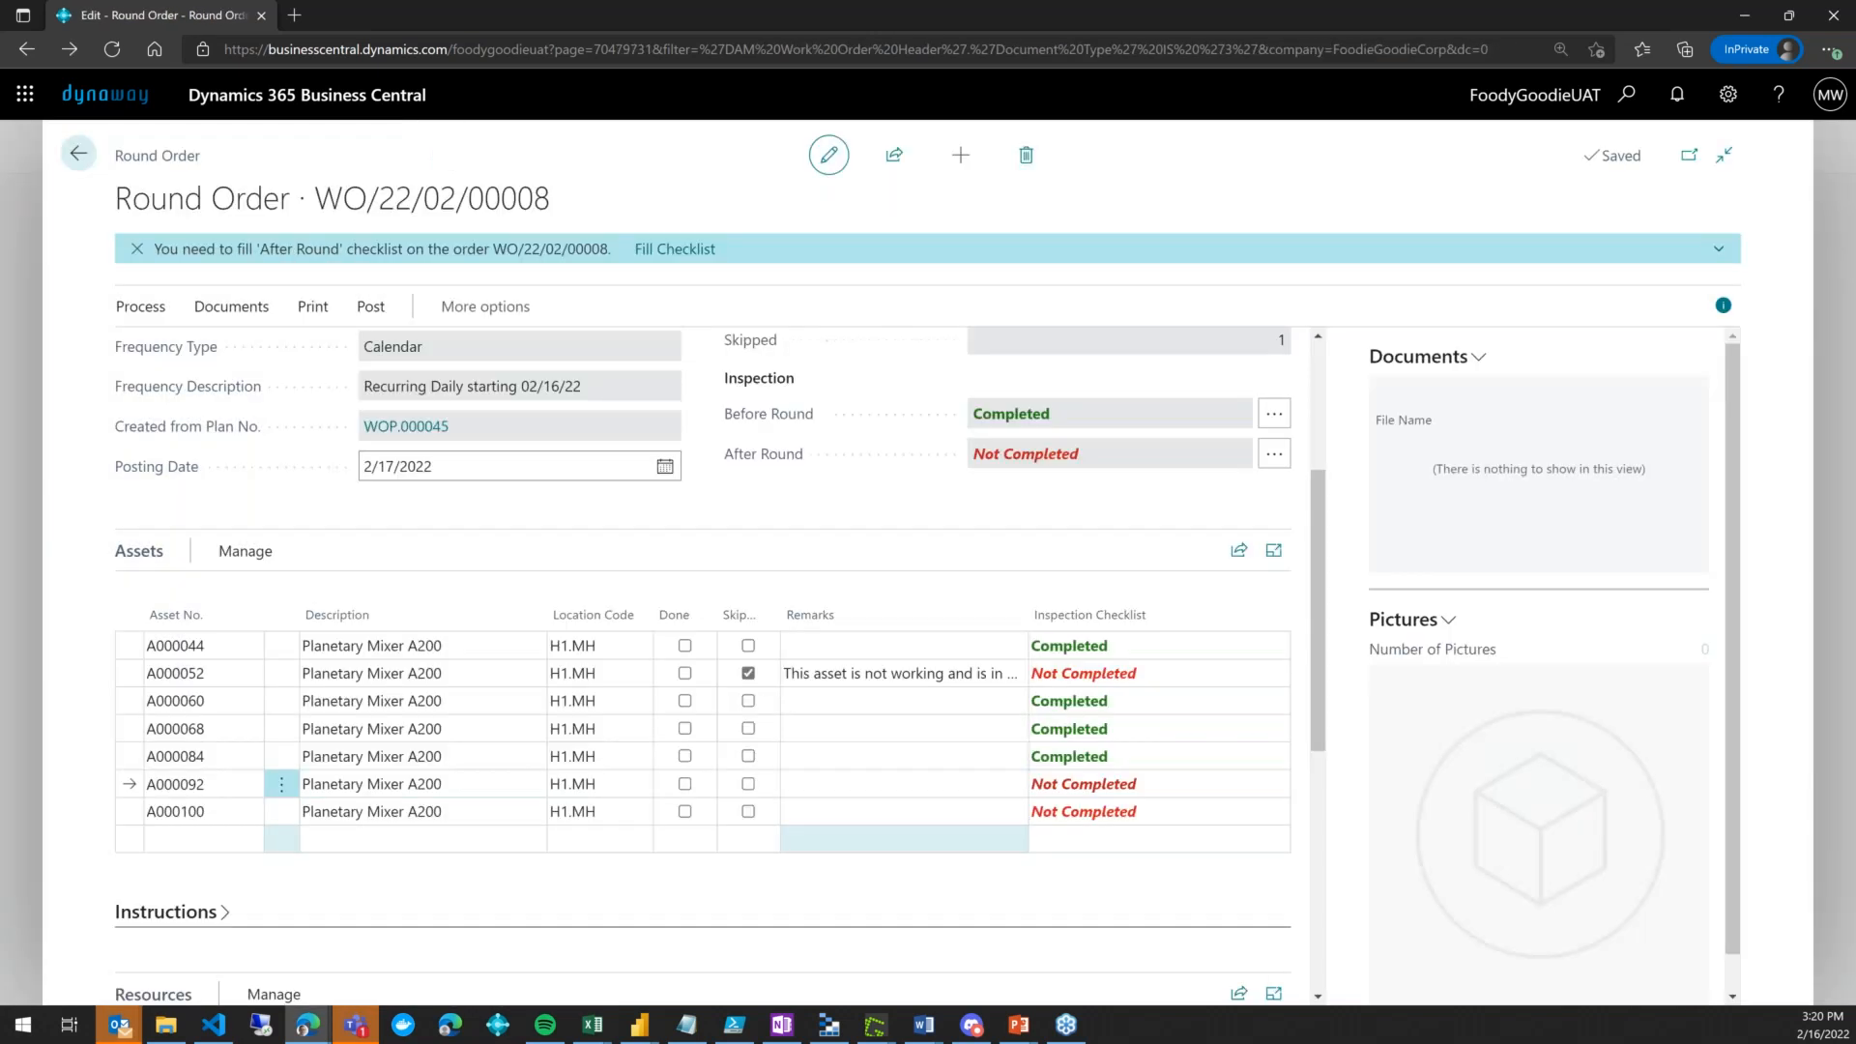
click(1082, 784)
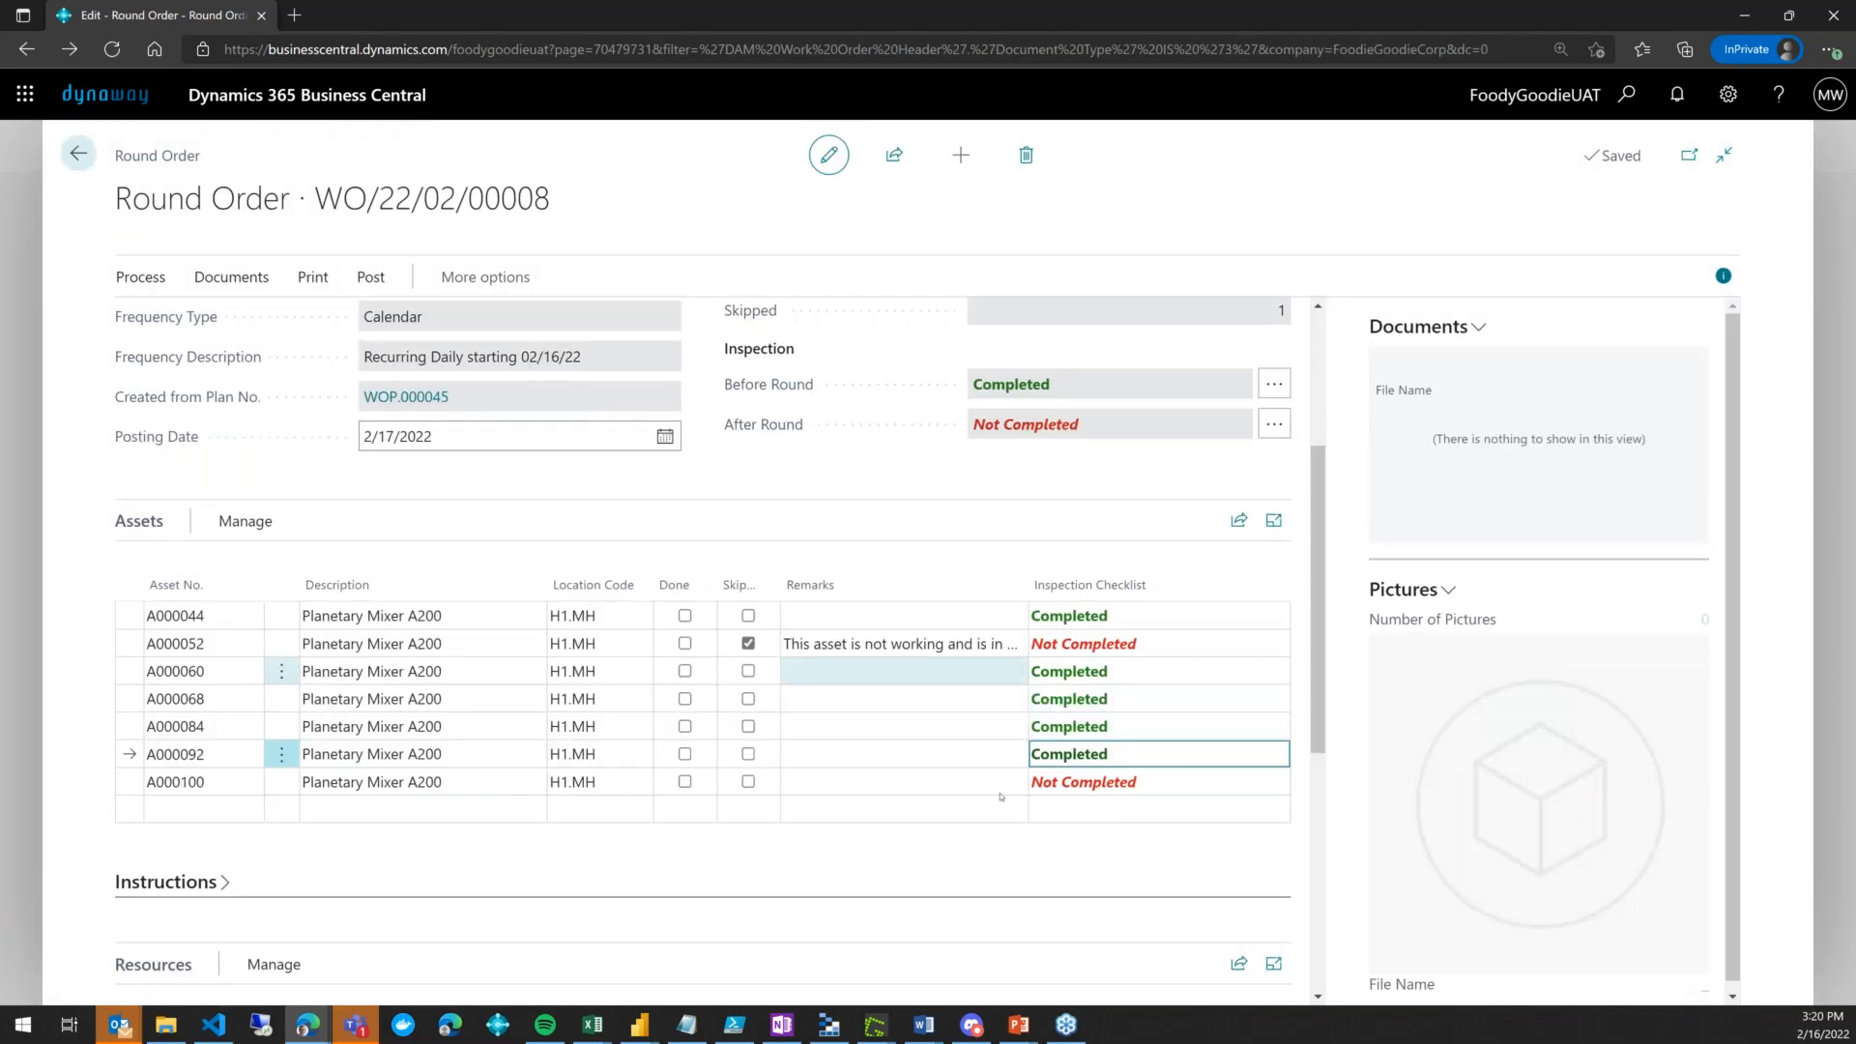
click(1096, 813)
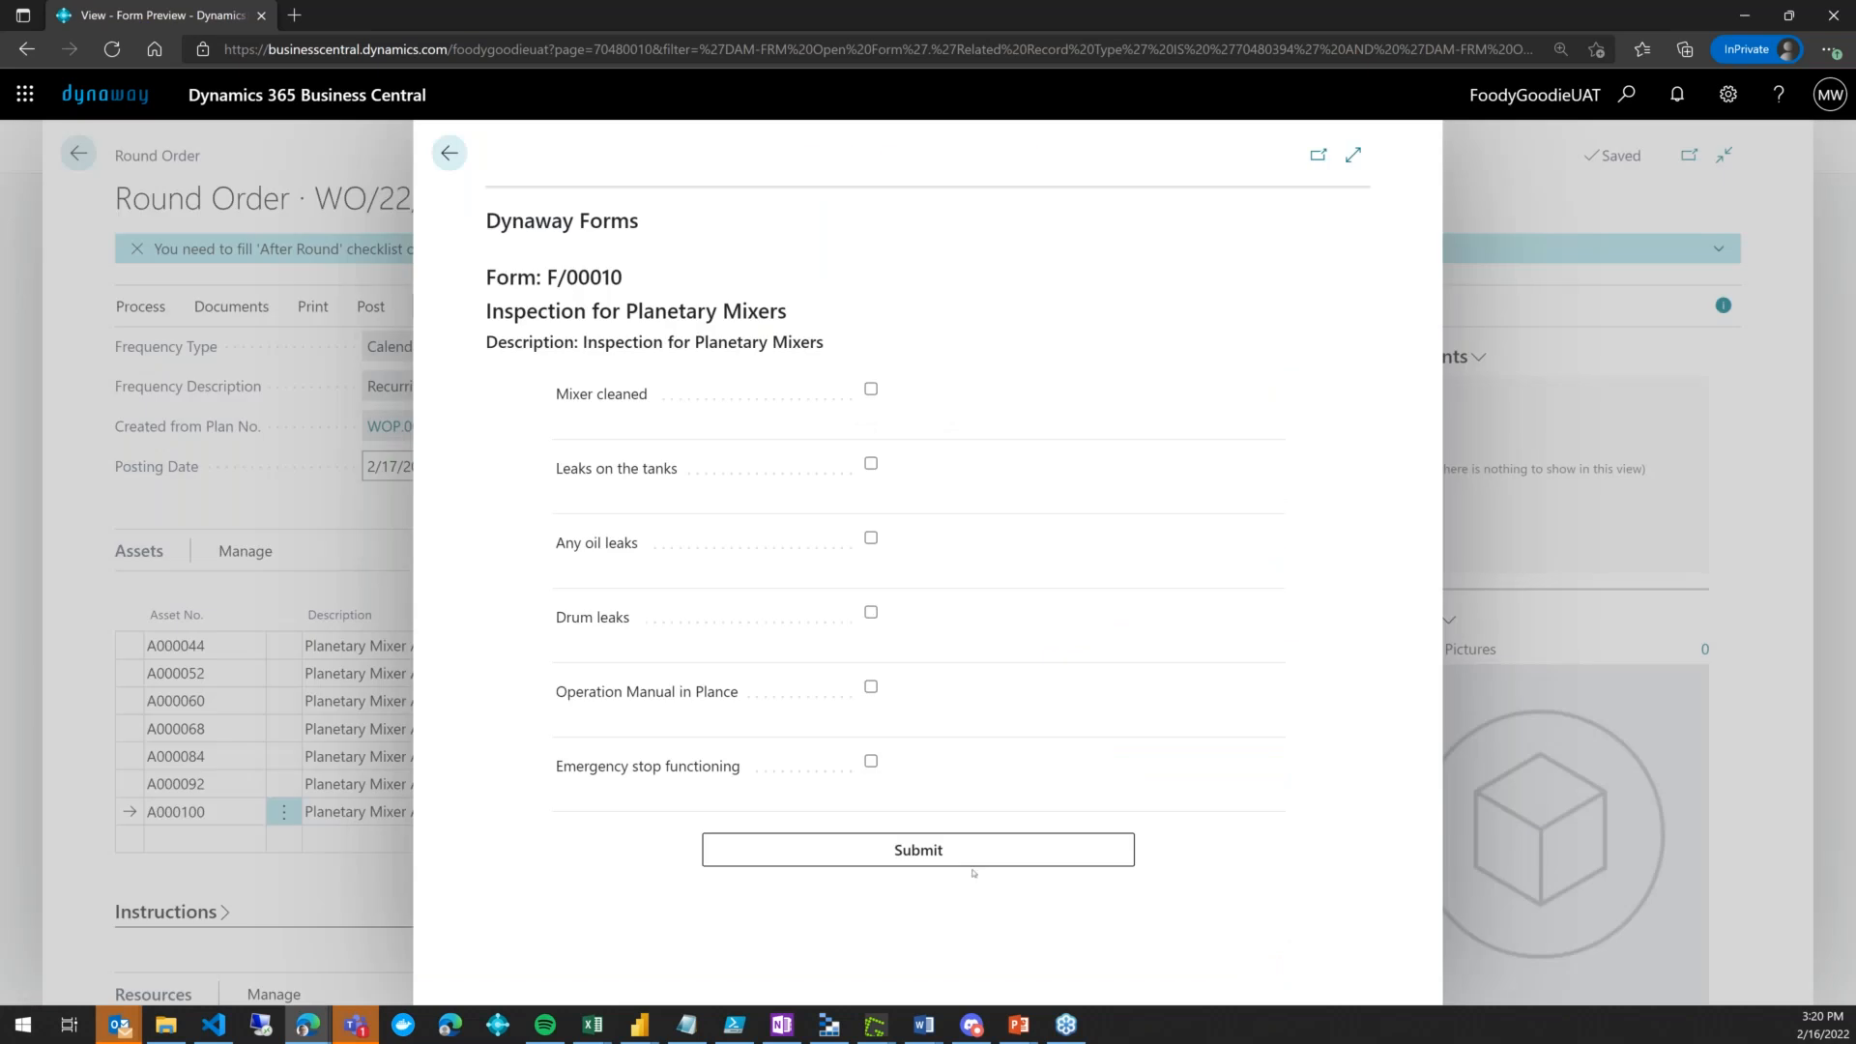
click(972, 863)
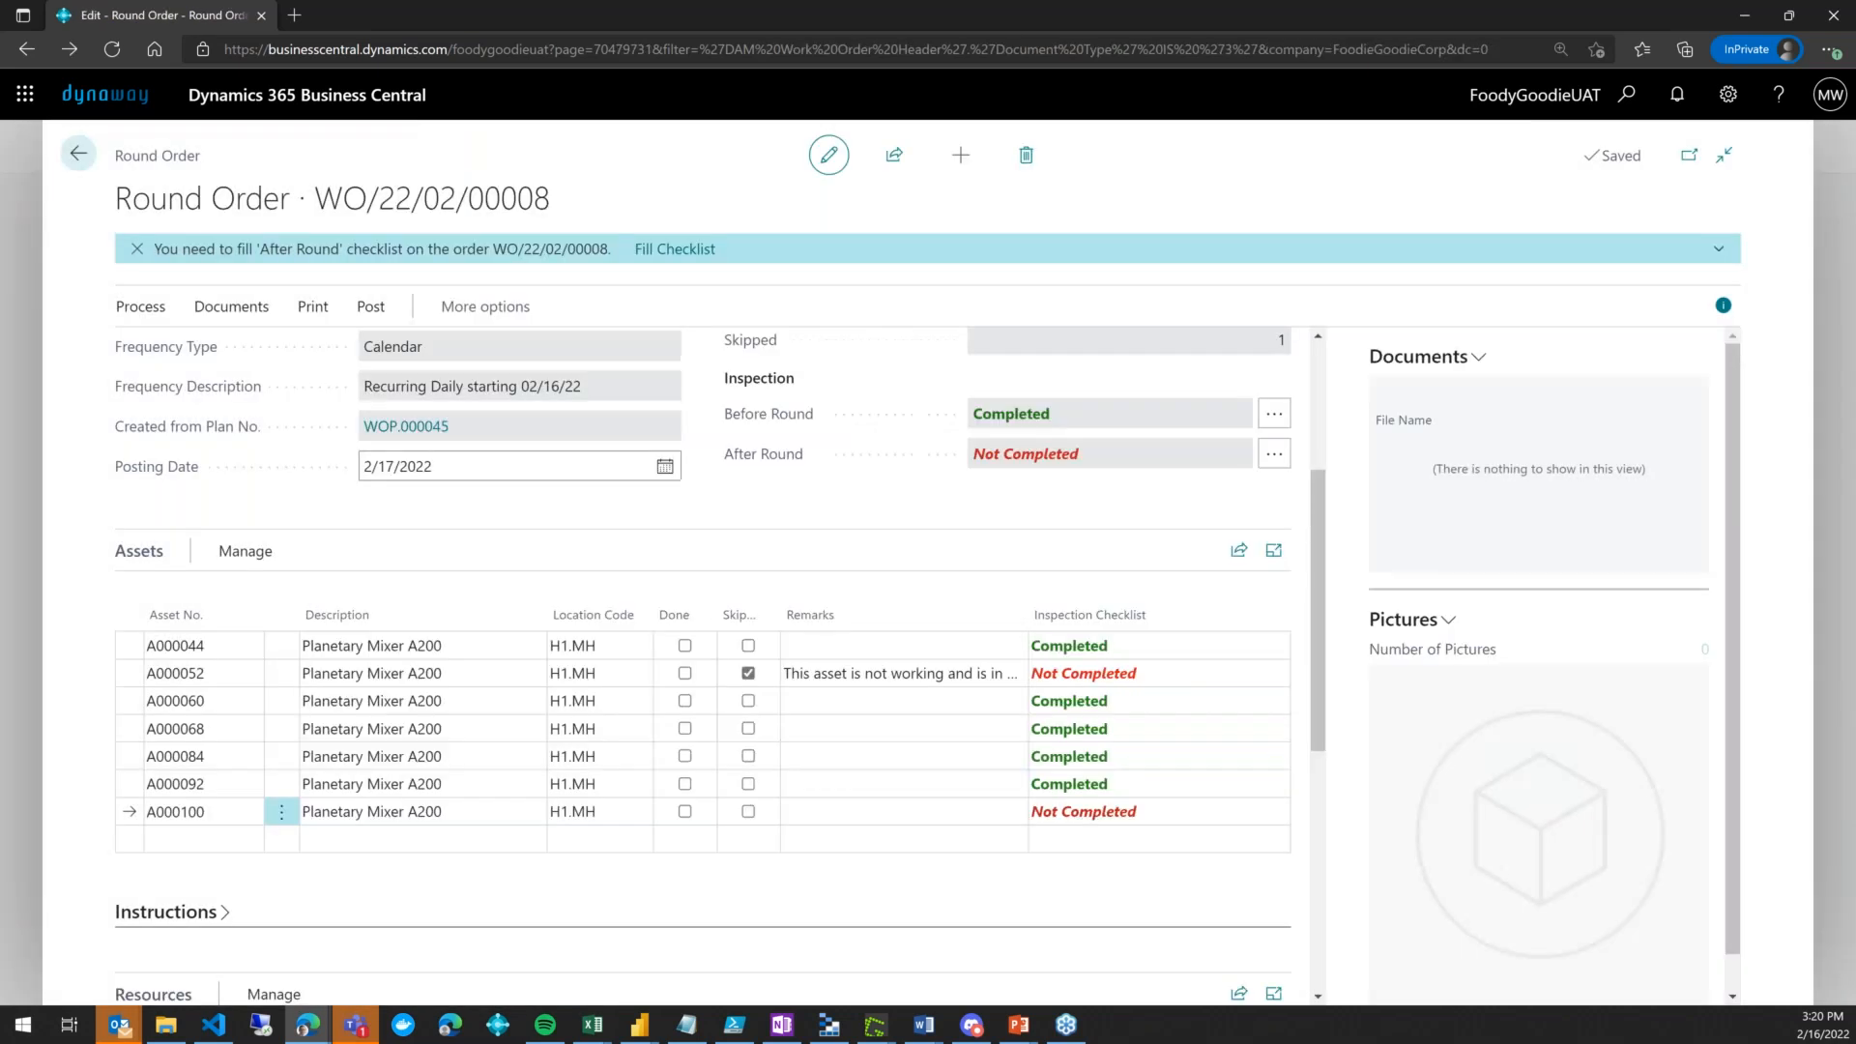
Mark assets A000044, A000060, A000068, A000084, A000092 and A000100 as done in the round order
click(684, 645)
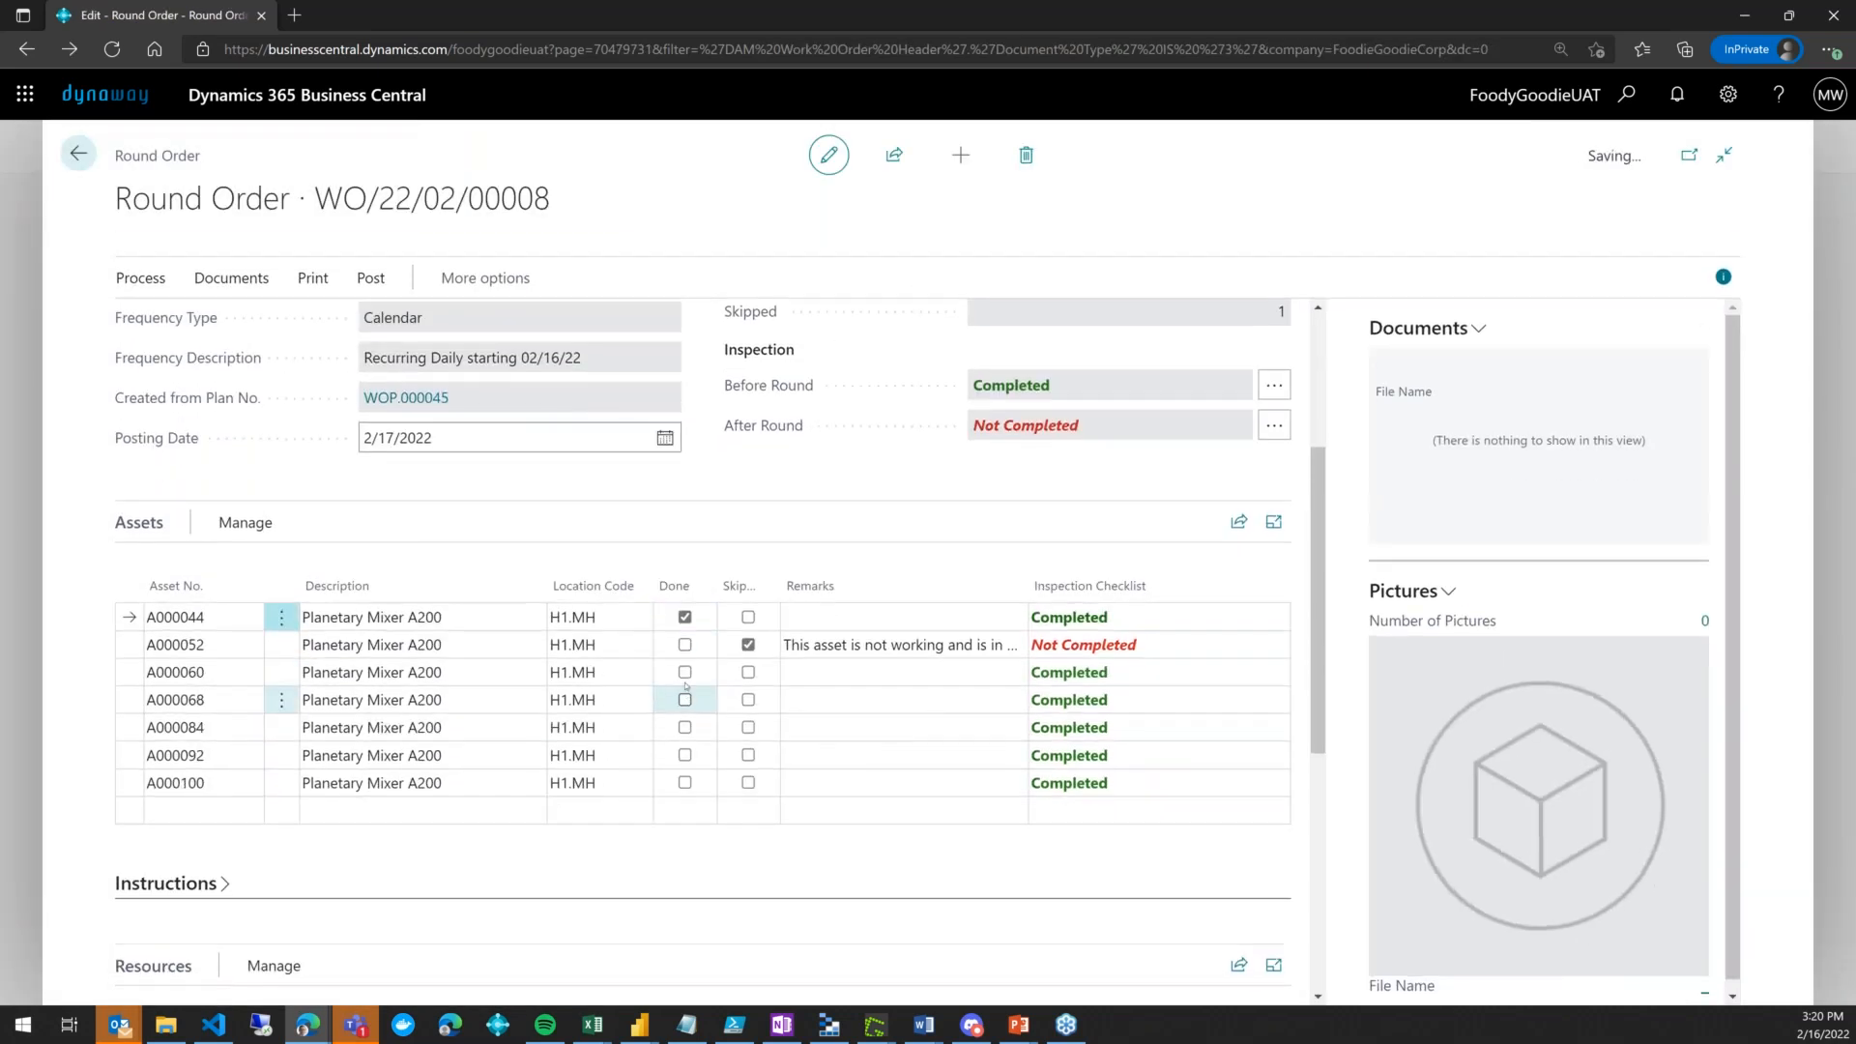
click(685, 700)
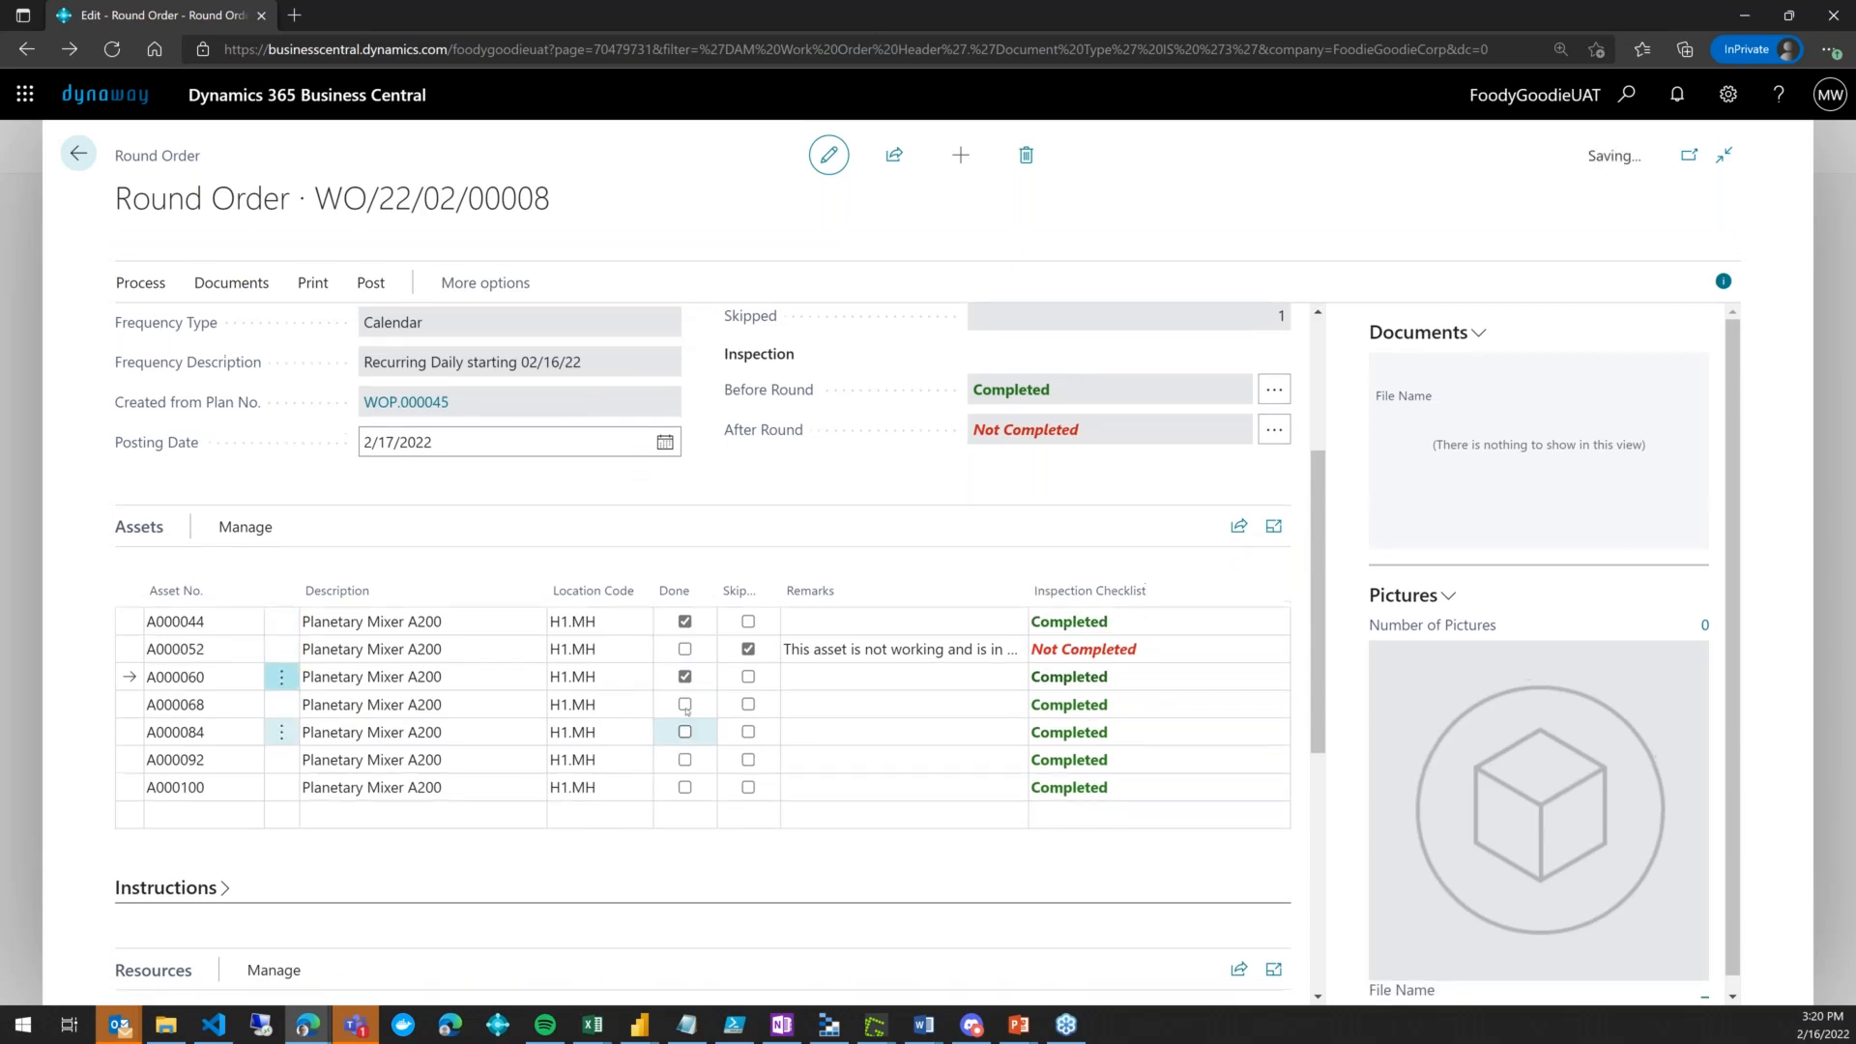
click(684, 728)
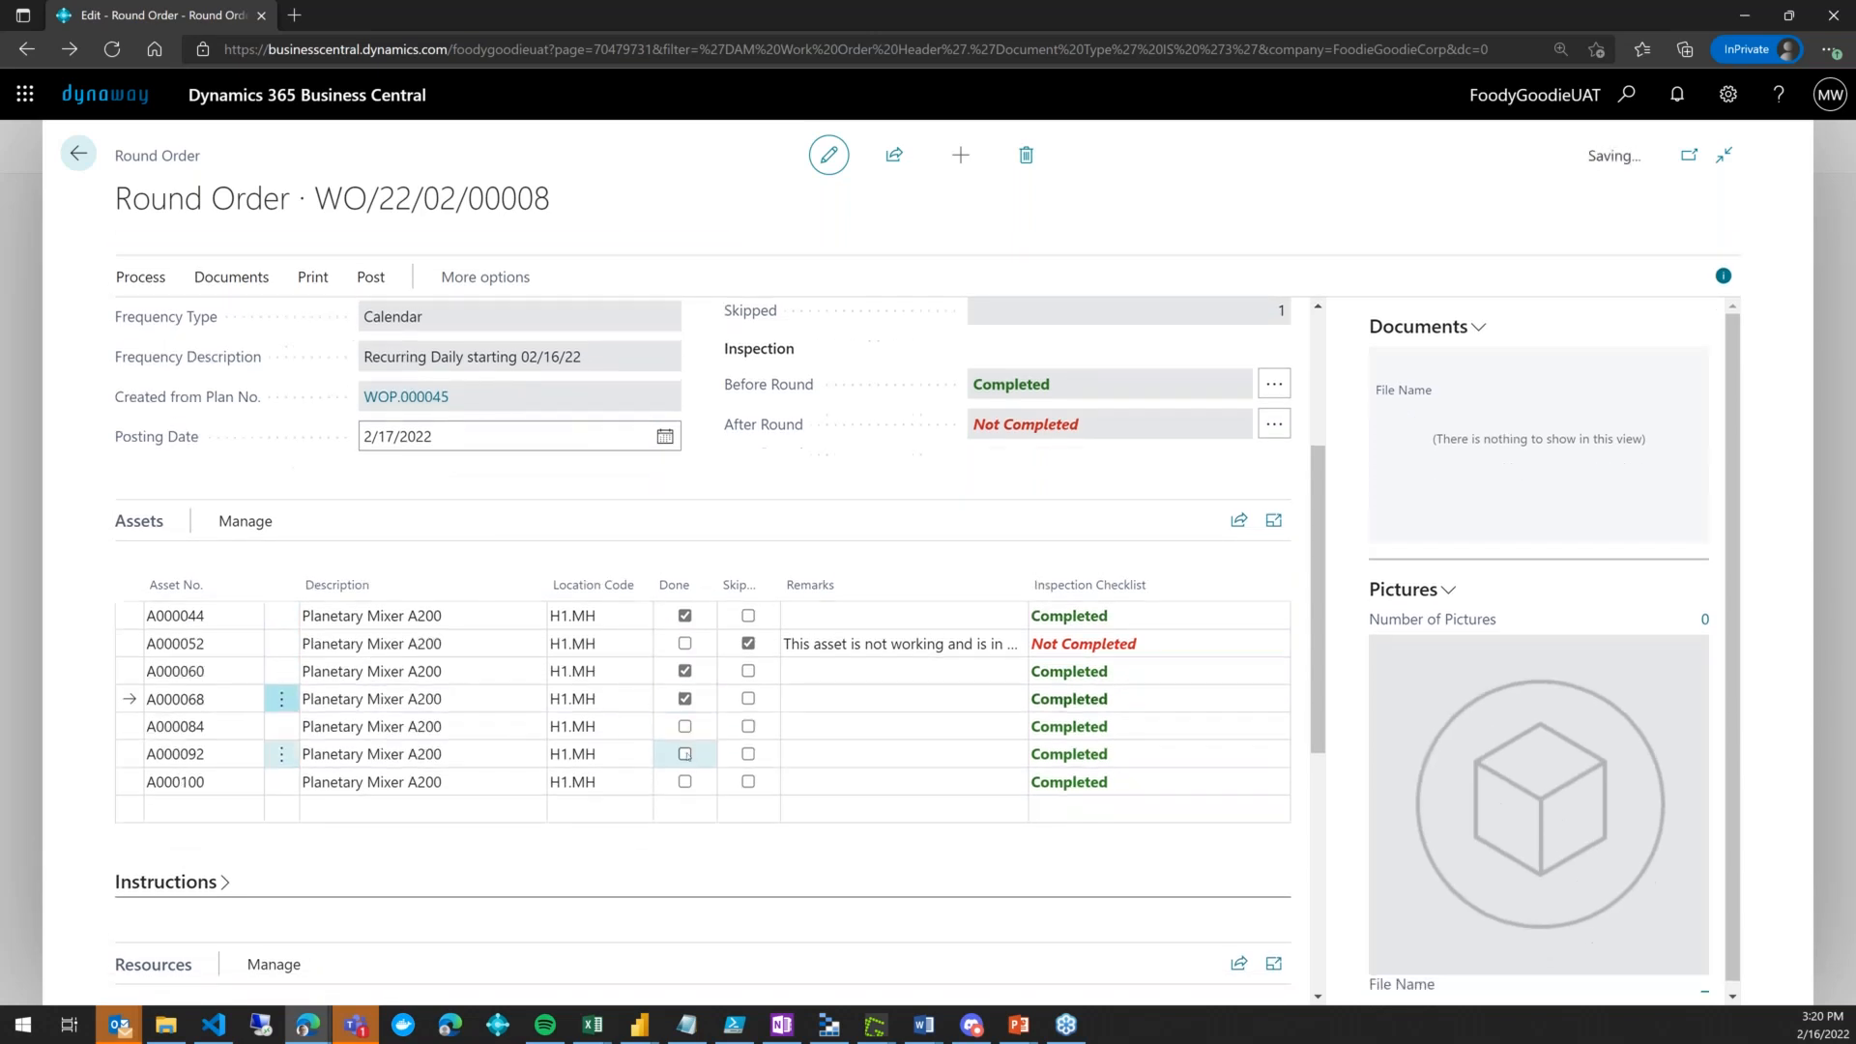
click(685, 756)
click(684, 782)
click(684, 782)
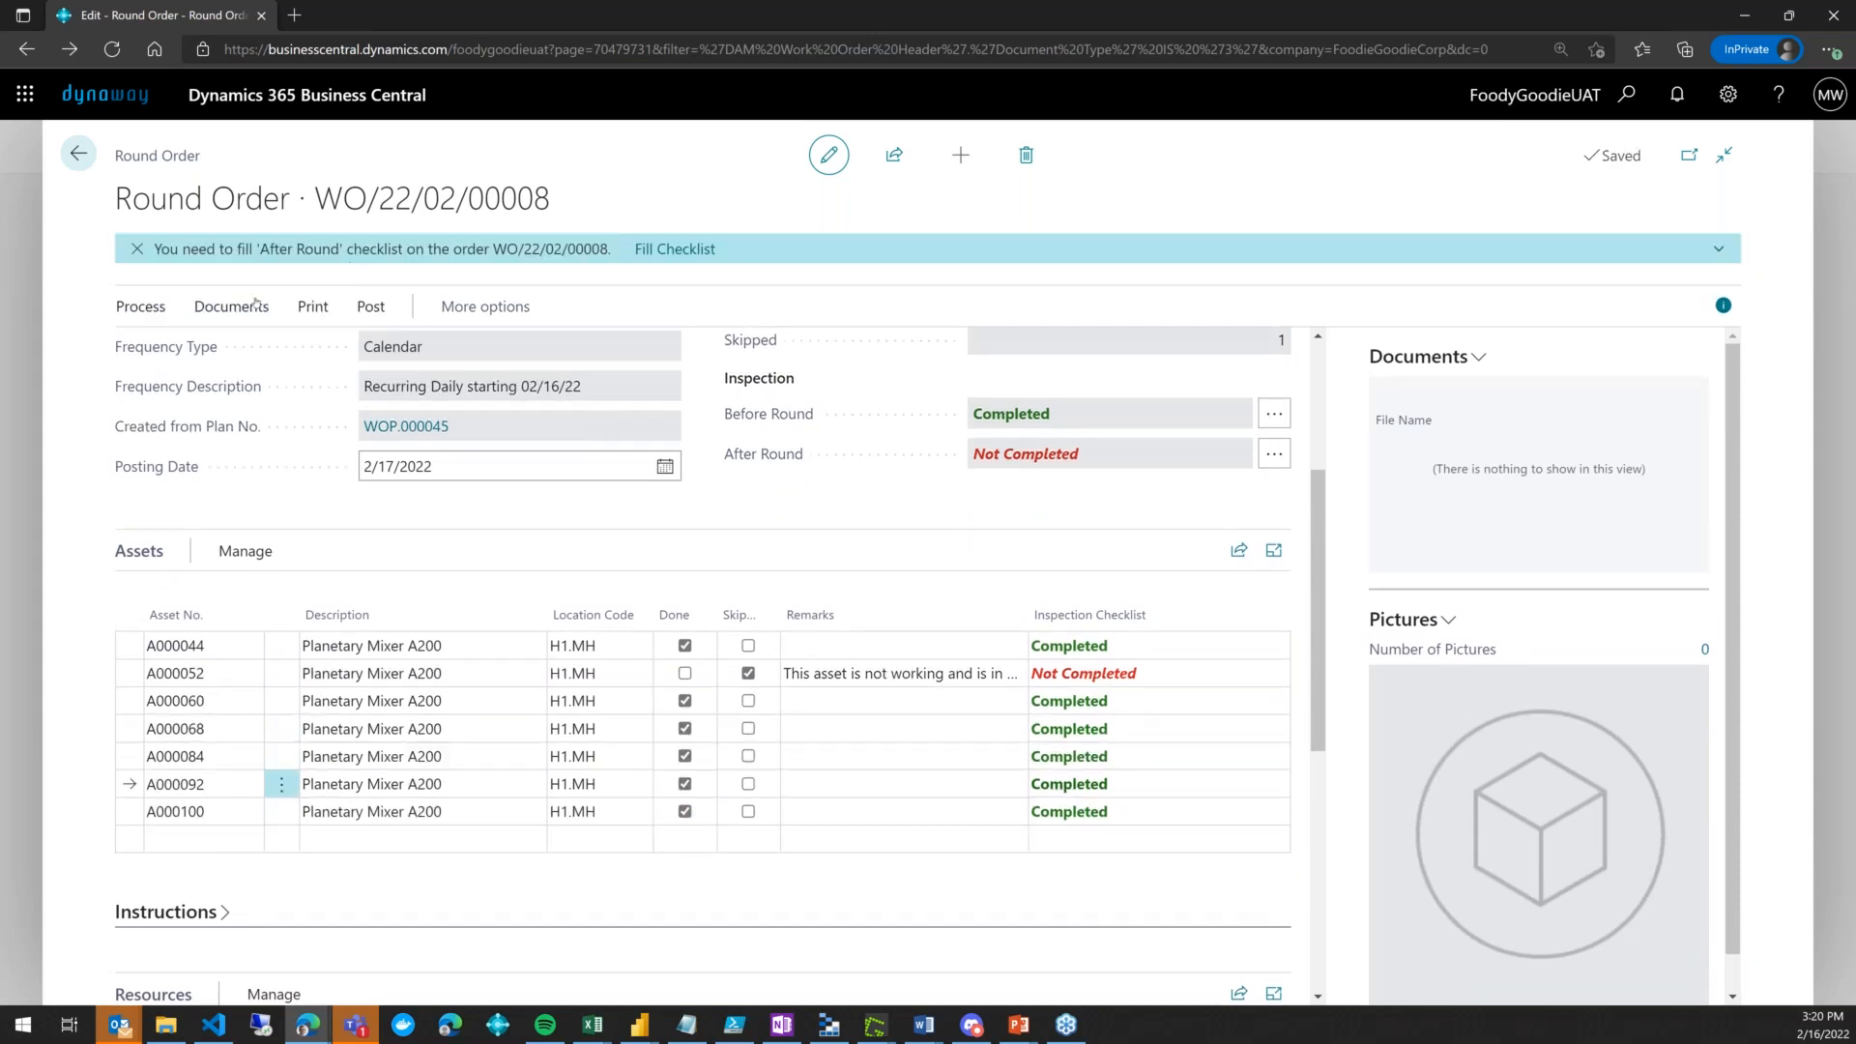
Fill in the round order's After Round form with inspection finished time 17:00 and submit it without comments
click(354, 307)
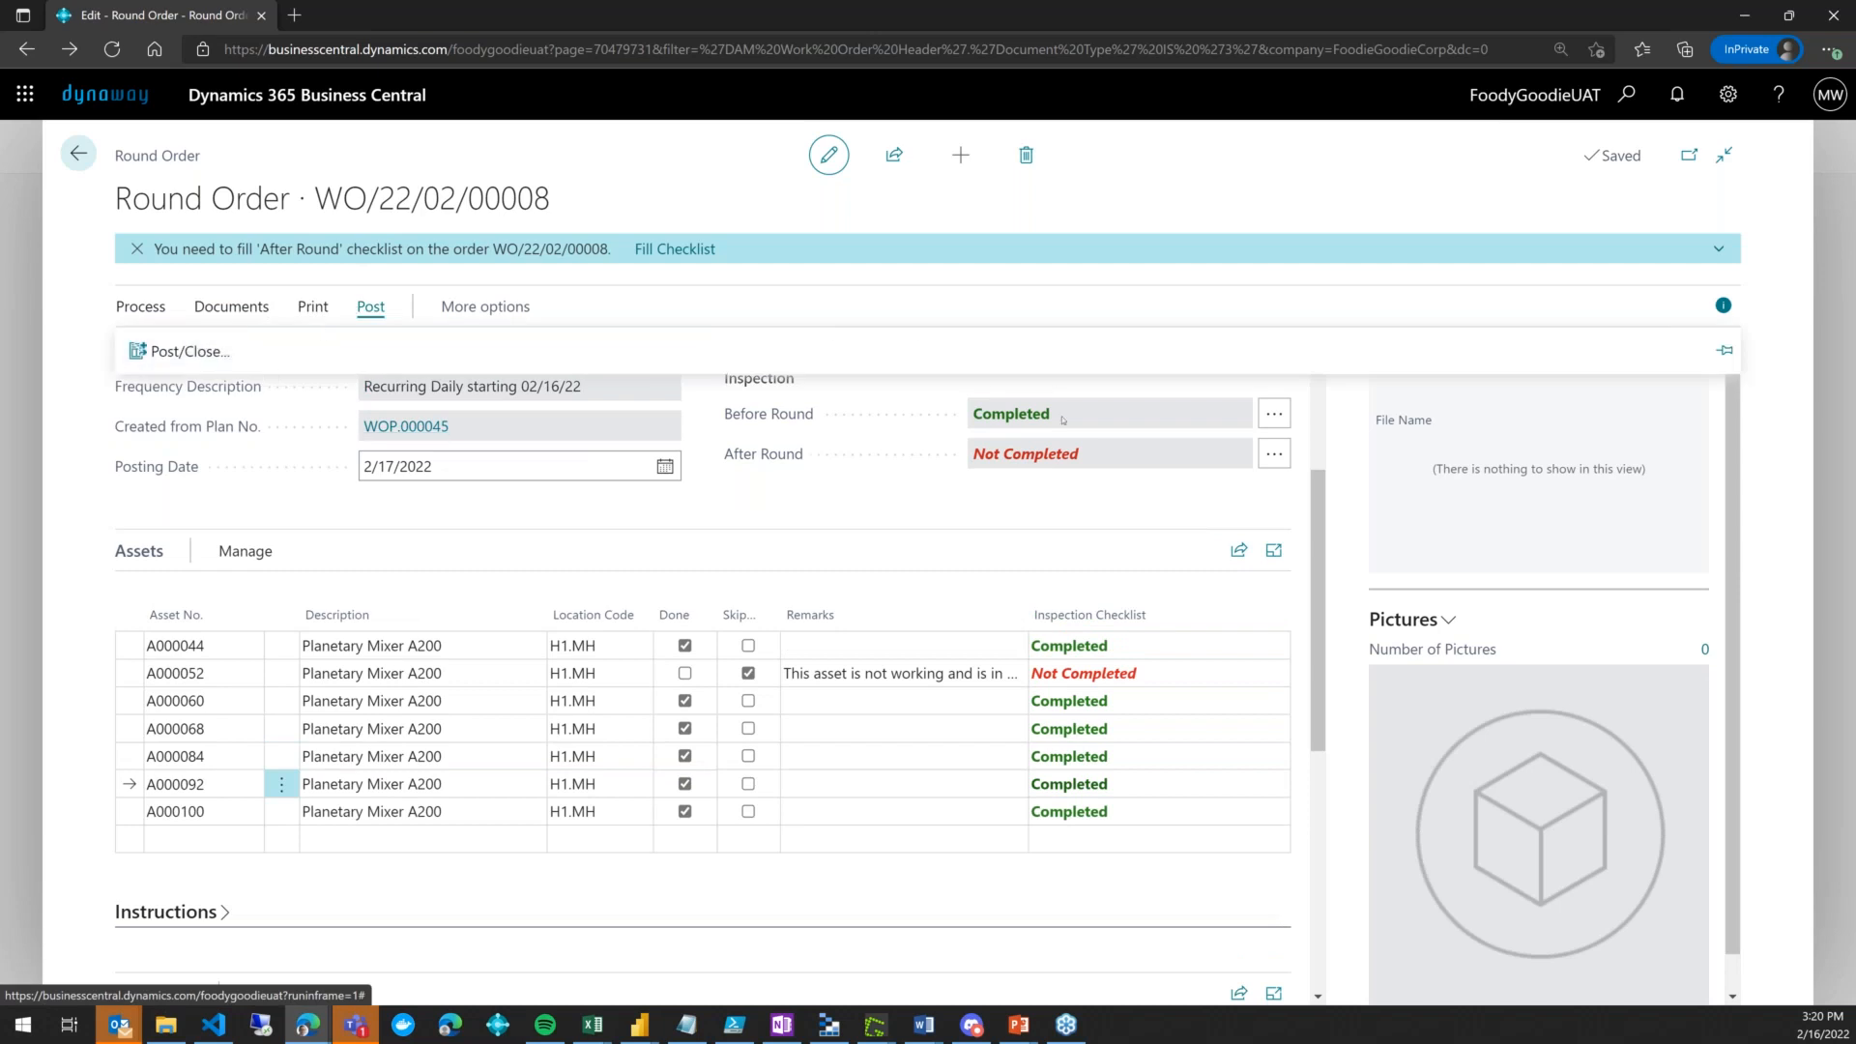
click(1274, 453)
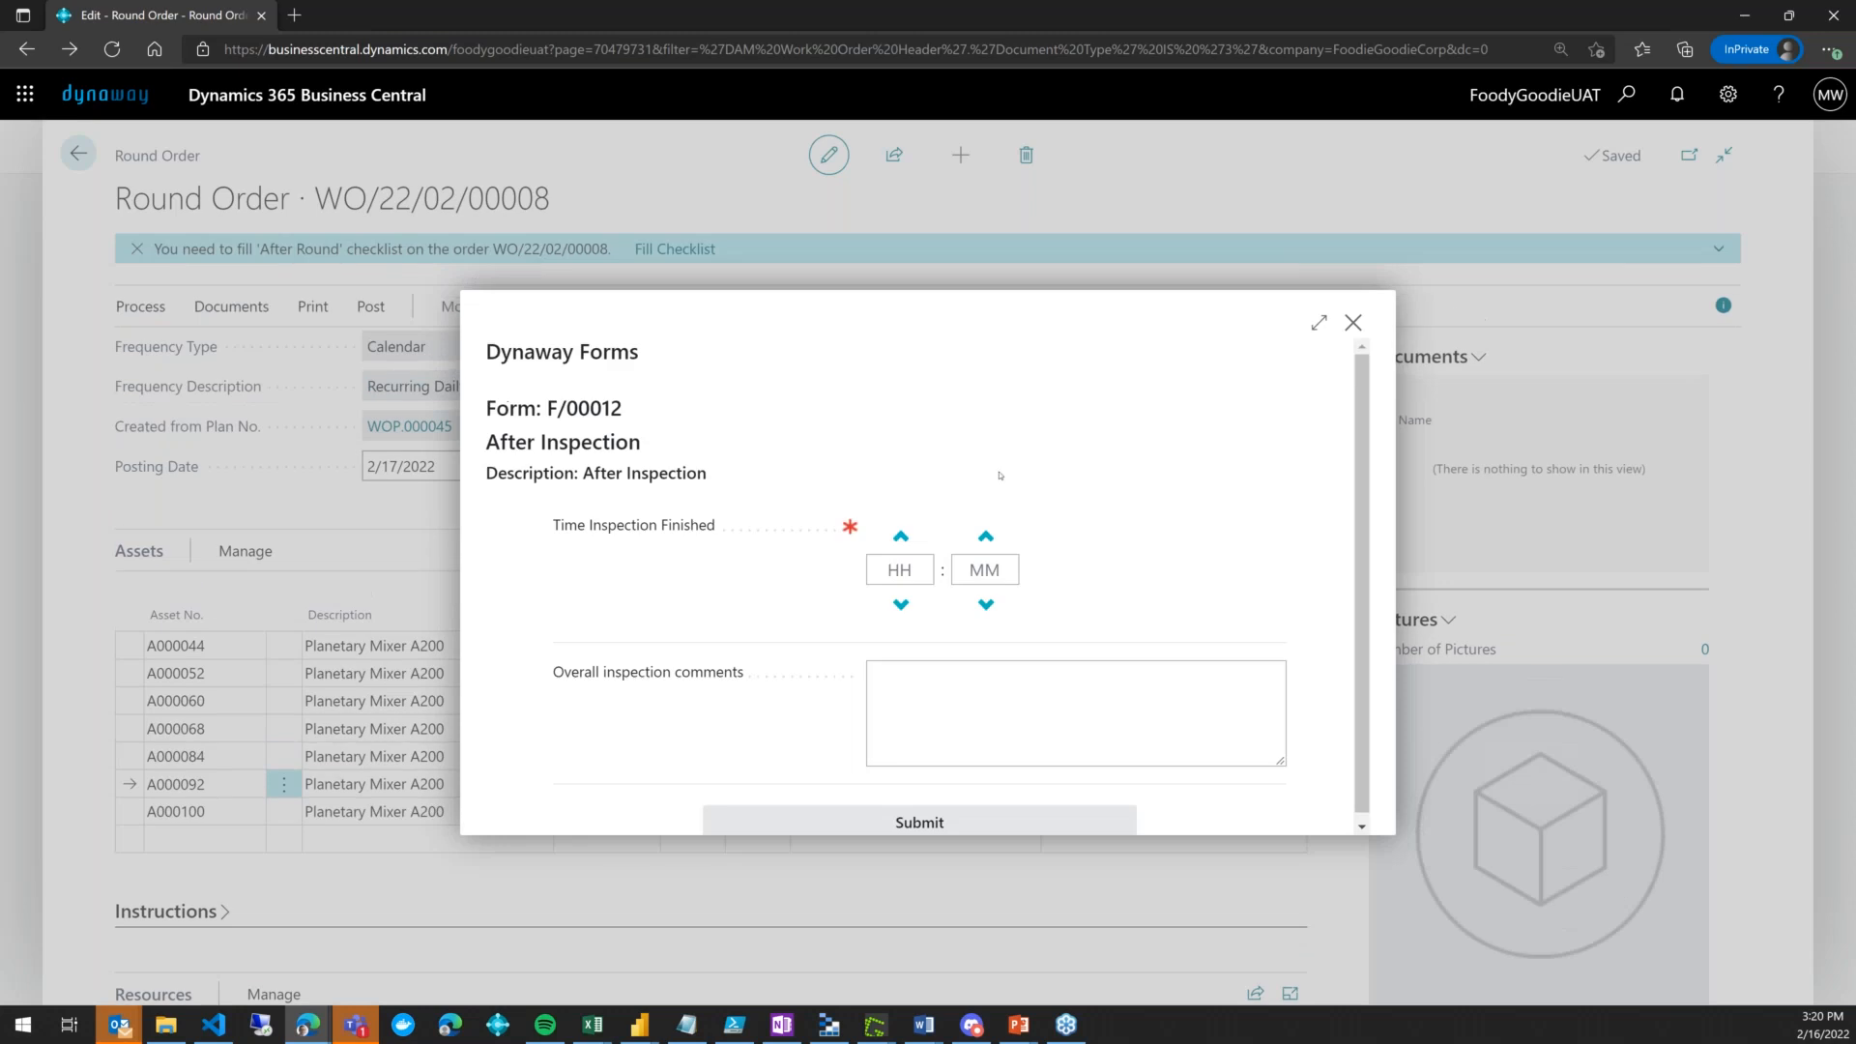
click(901, 535)
double_click(910, 570)
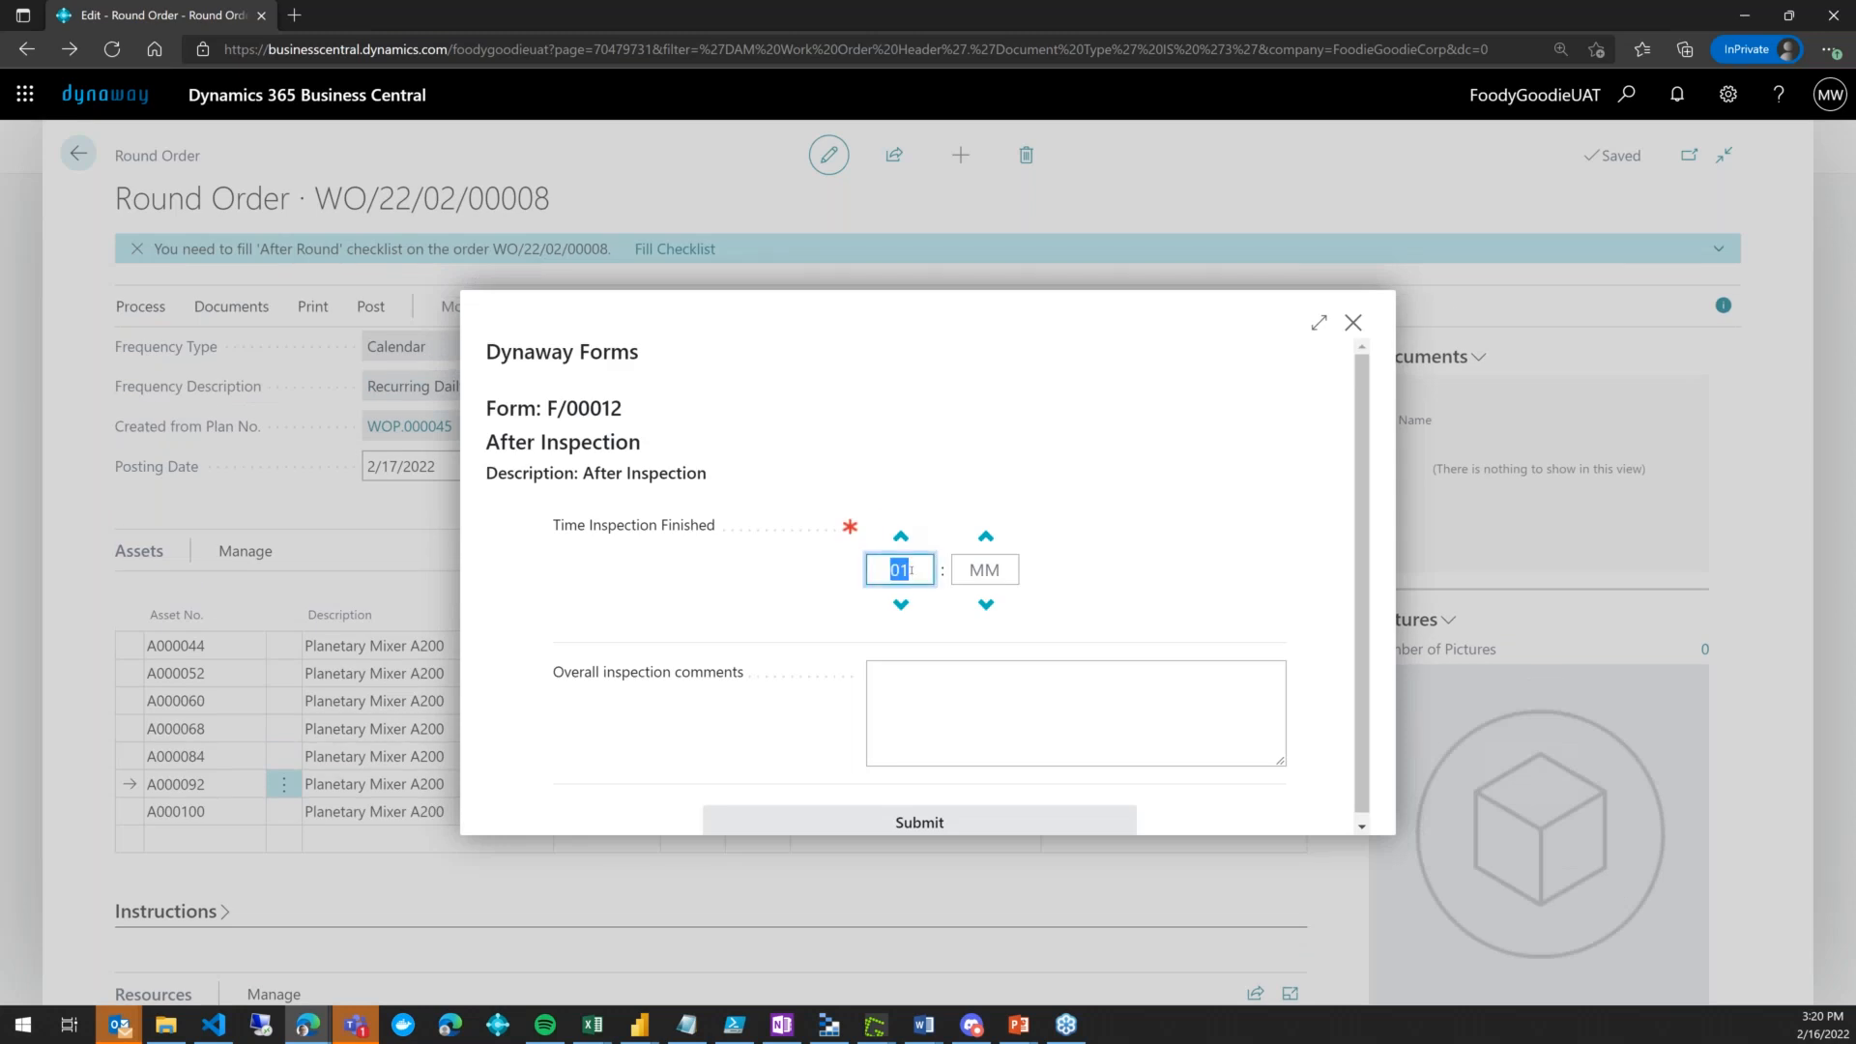
text(17)
click(984, 569)
text(00)
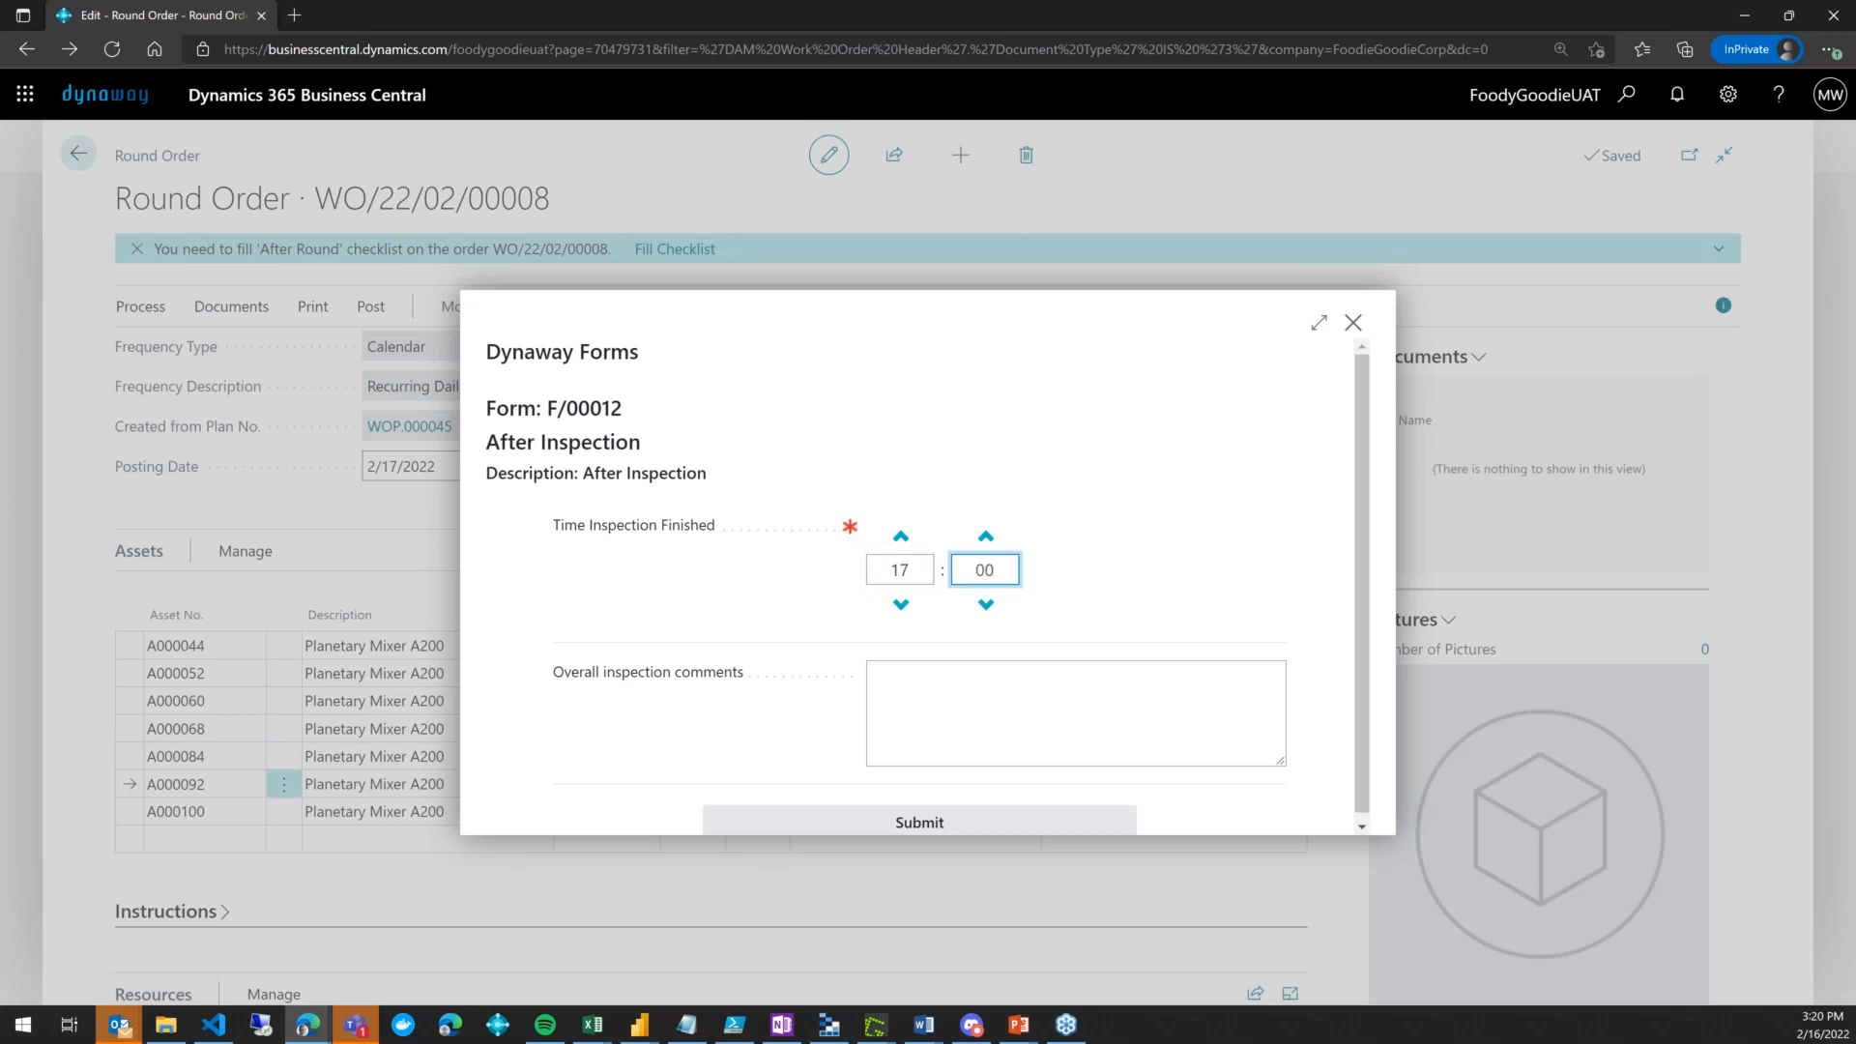
click(977, 822)
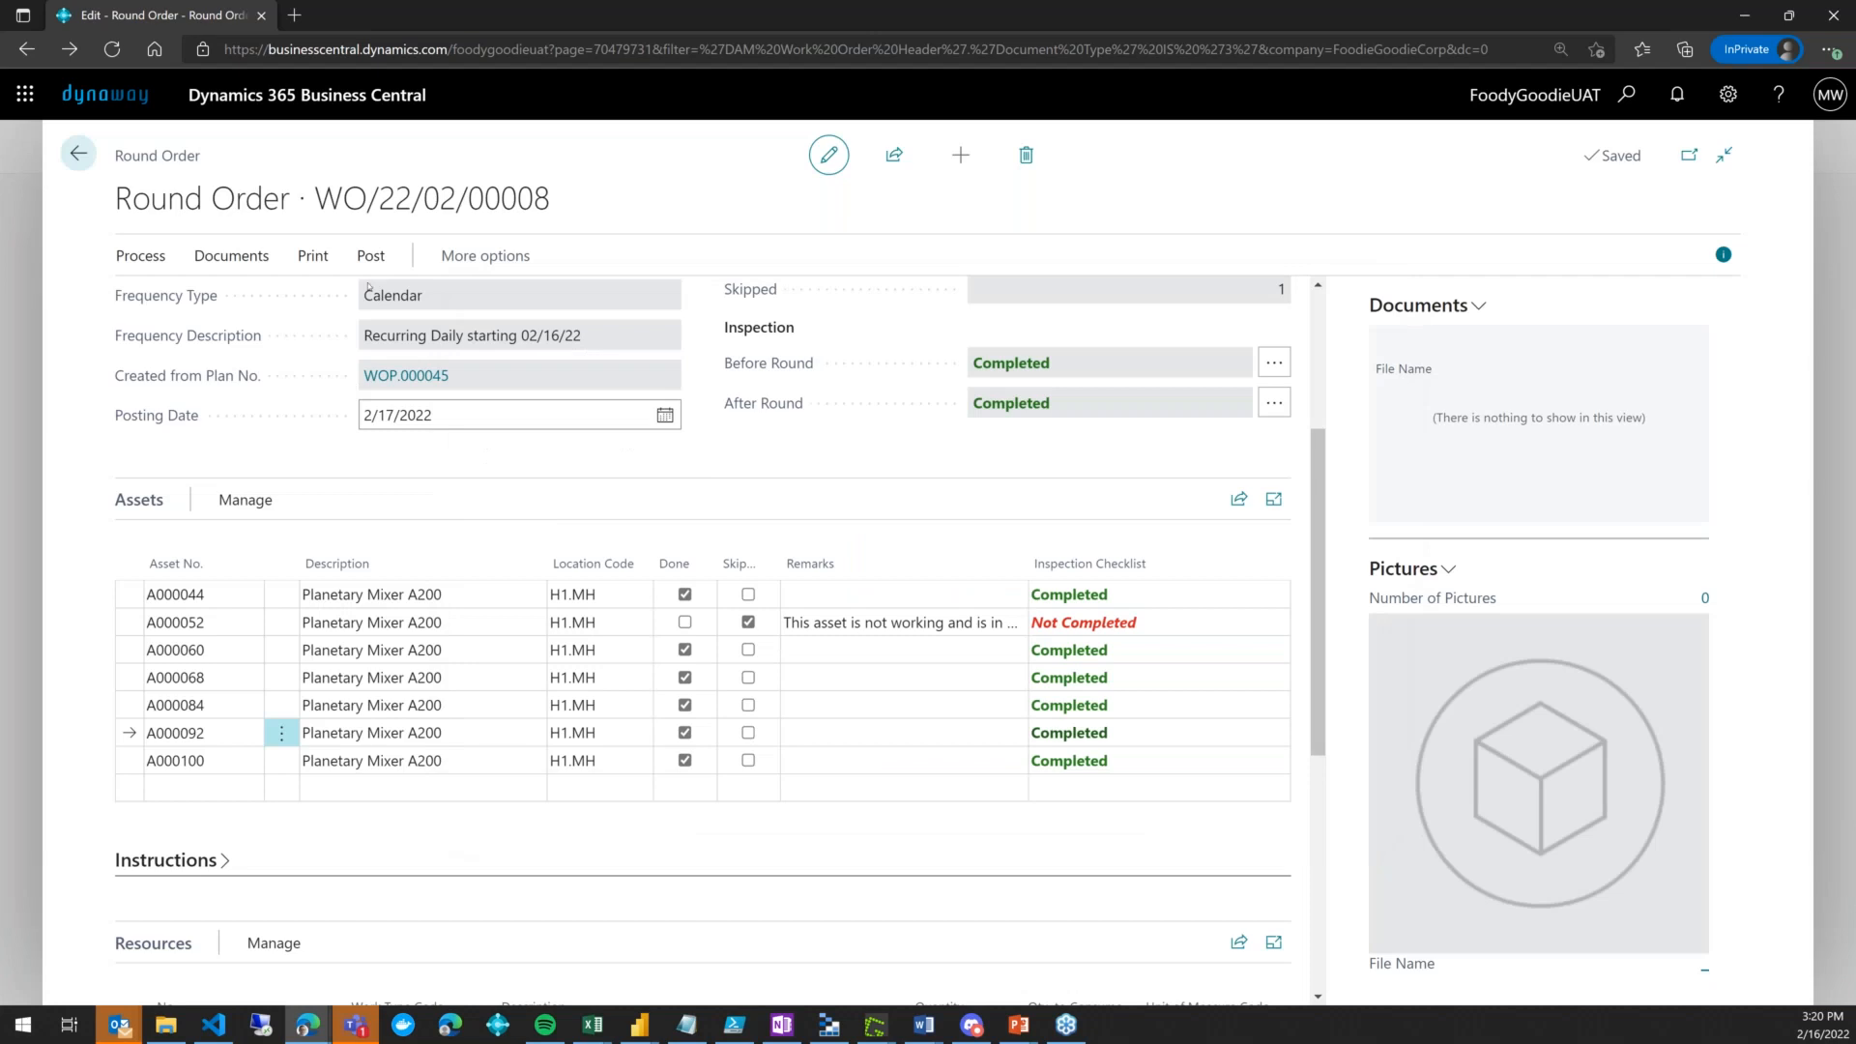
click(370, 255)
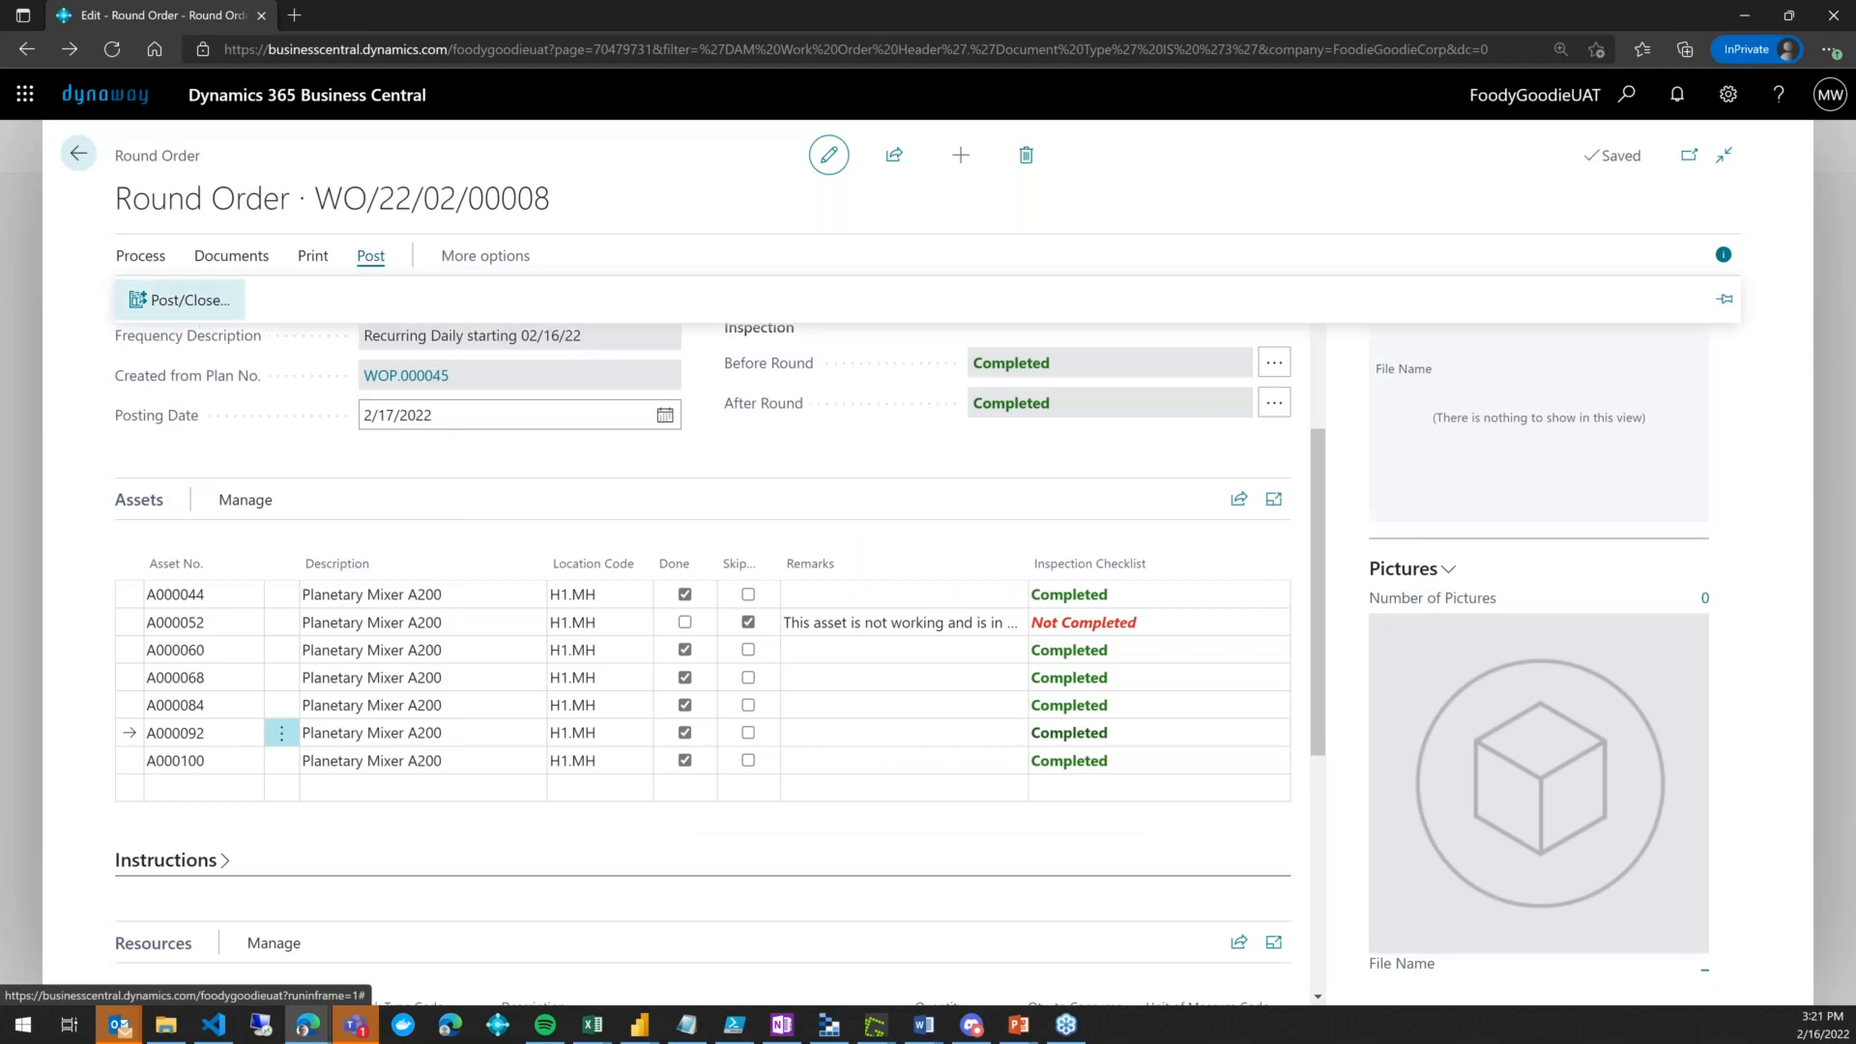
click(201, 302)
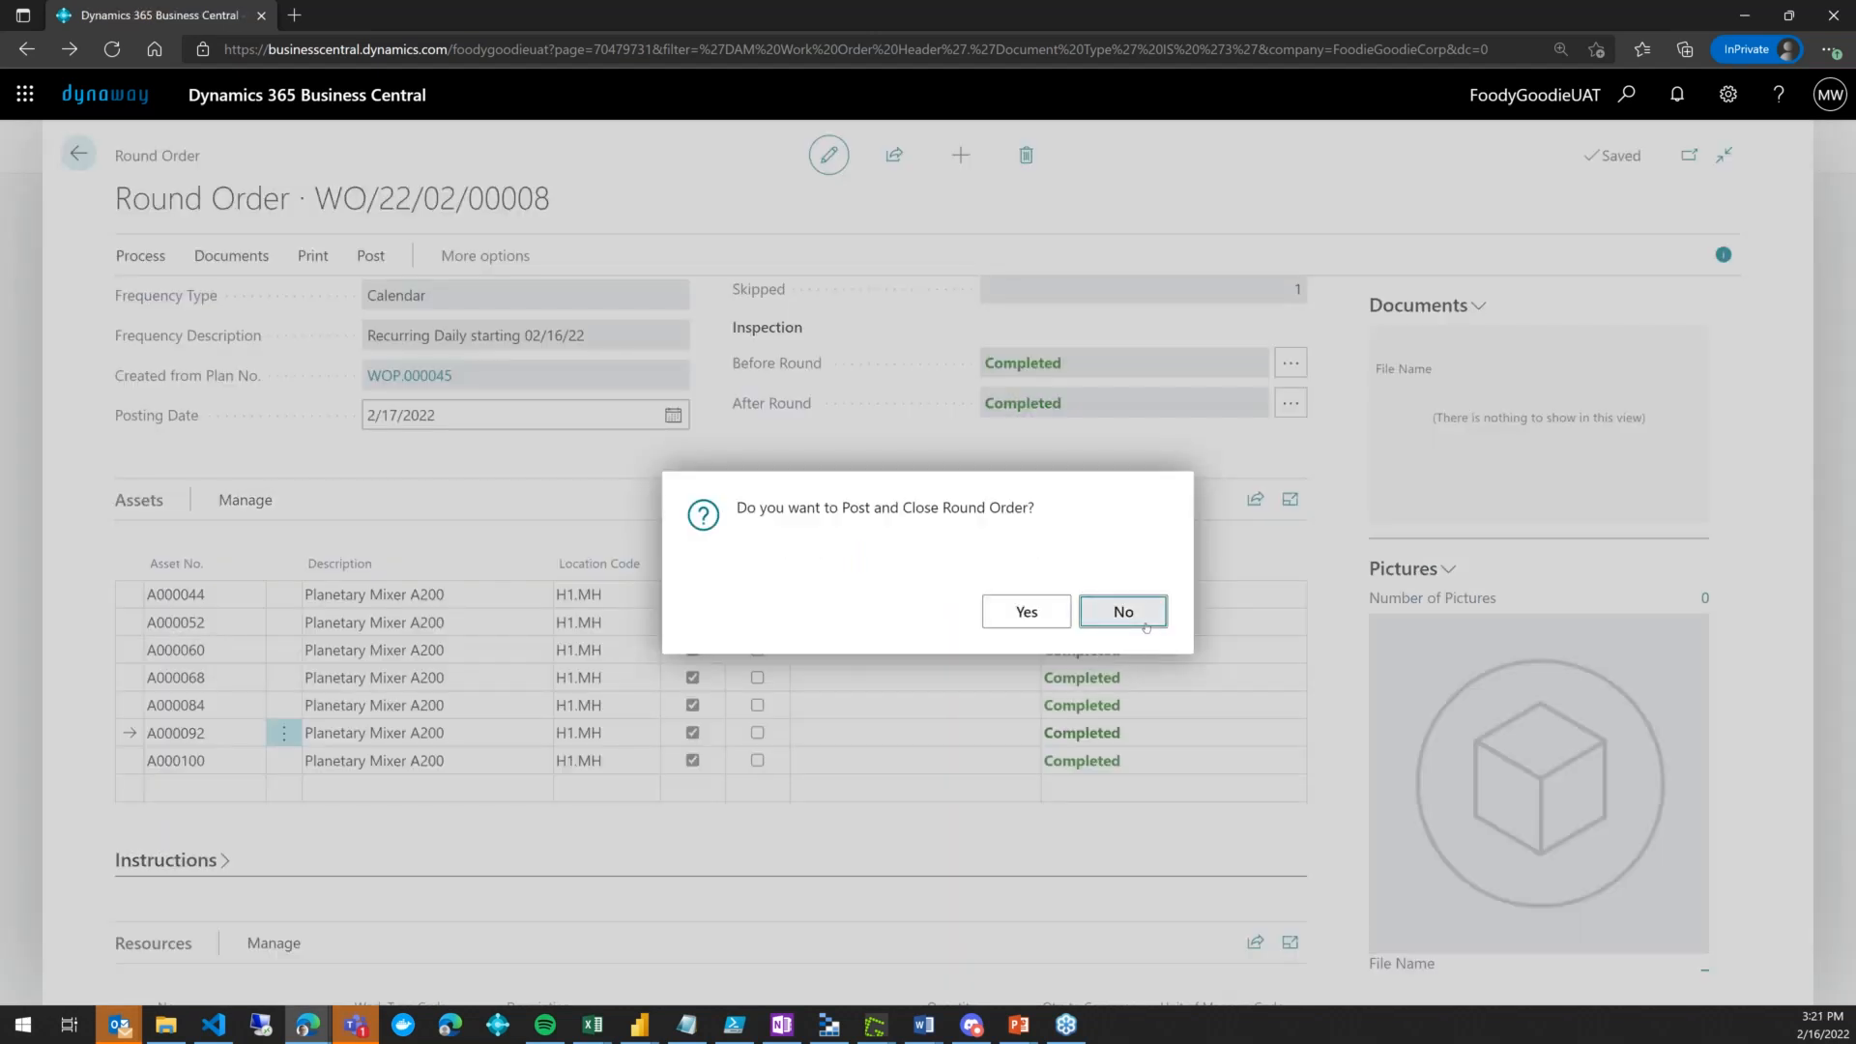
click(1146, 627)
Add resource DC to the round order's resource lines with a quantity of 1 hour
scroll(290, 541, down, 5)
click(288, 515)
click(287, 520)
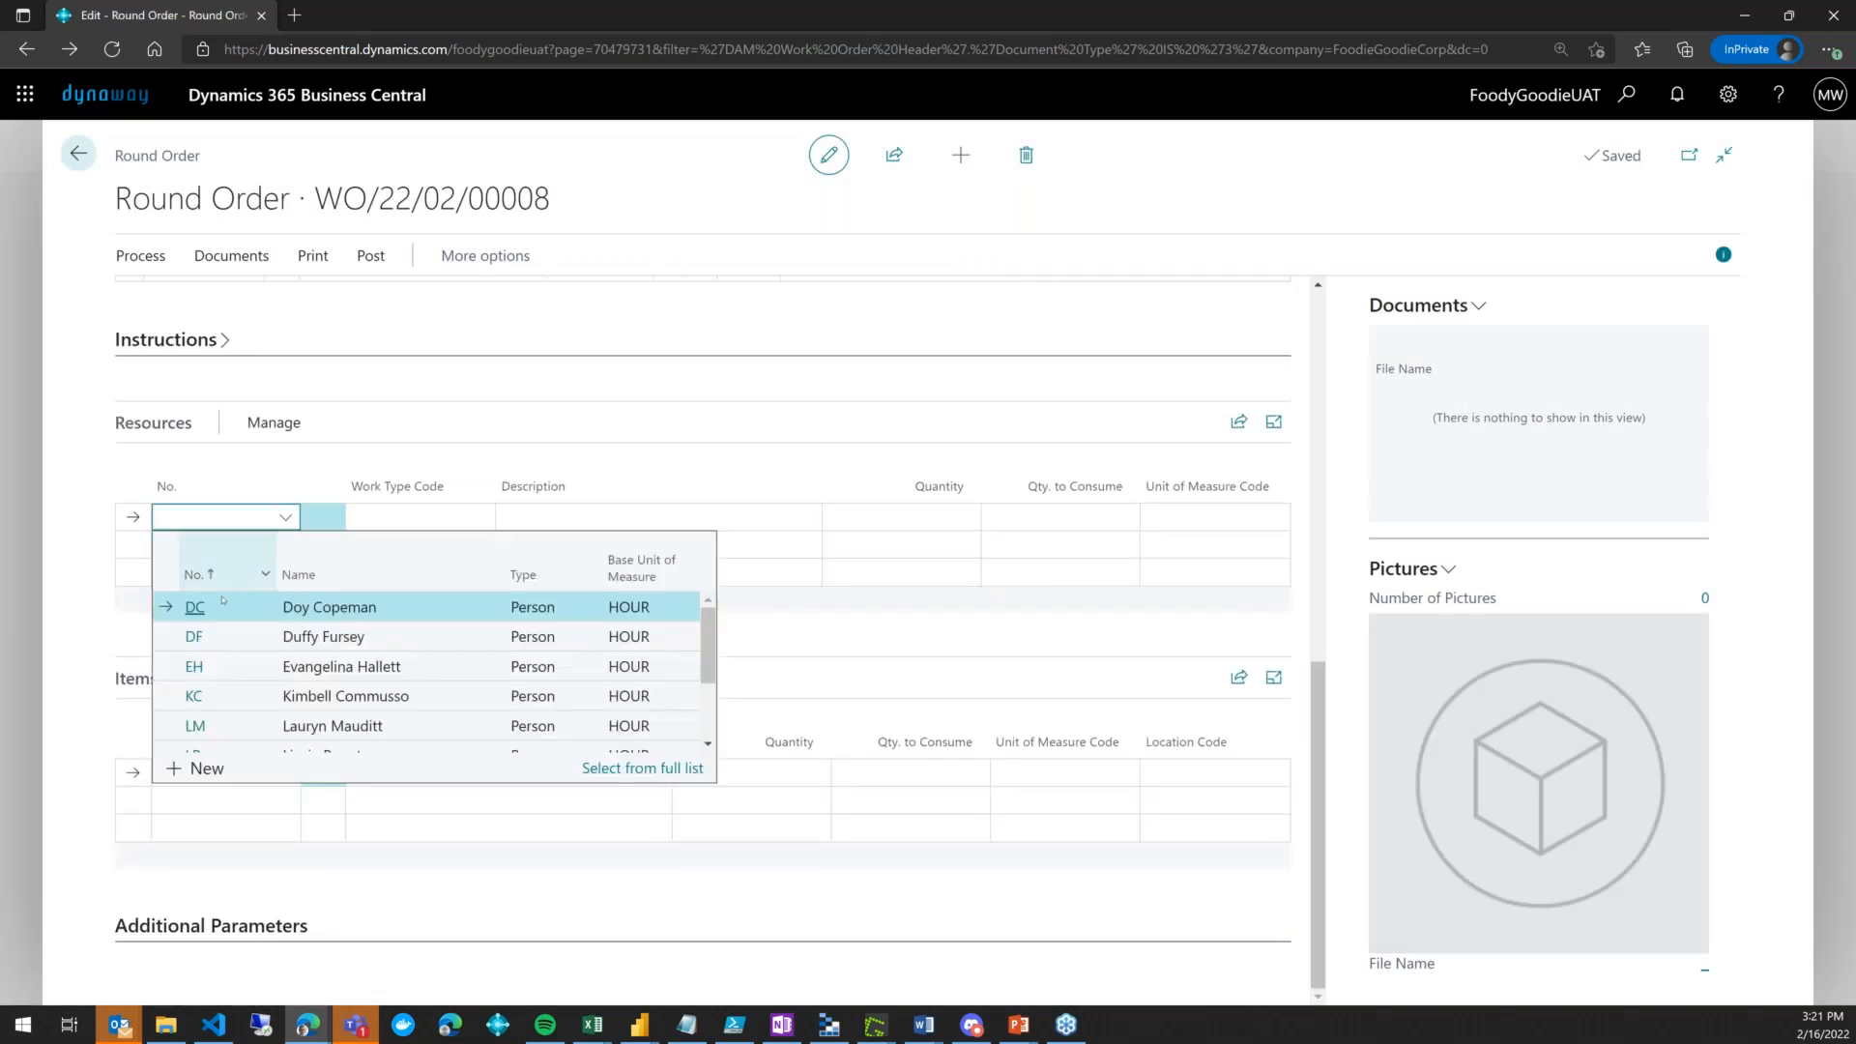
click(242, 600)
click(889, 517)
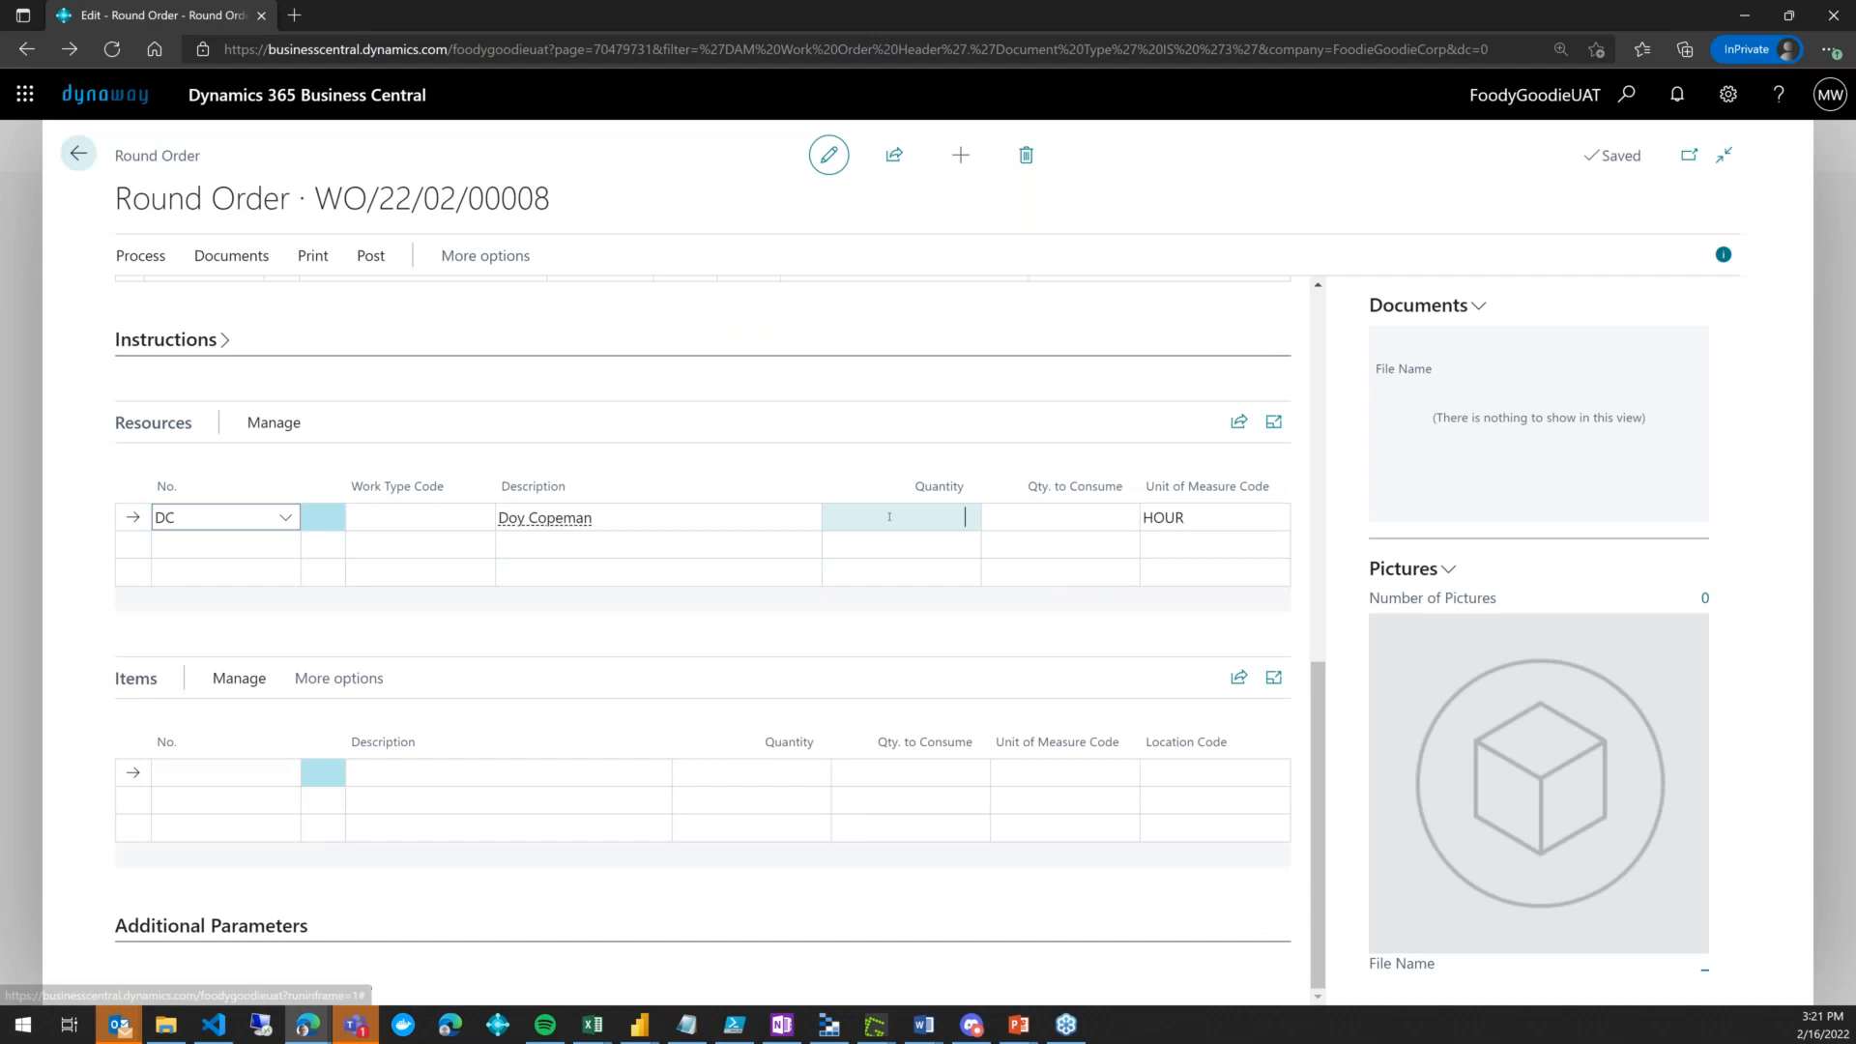
text(1)
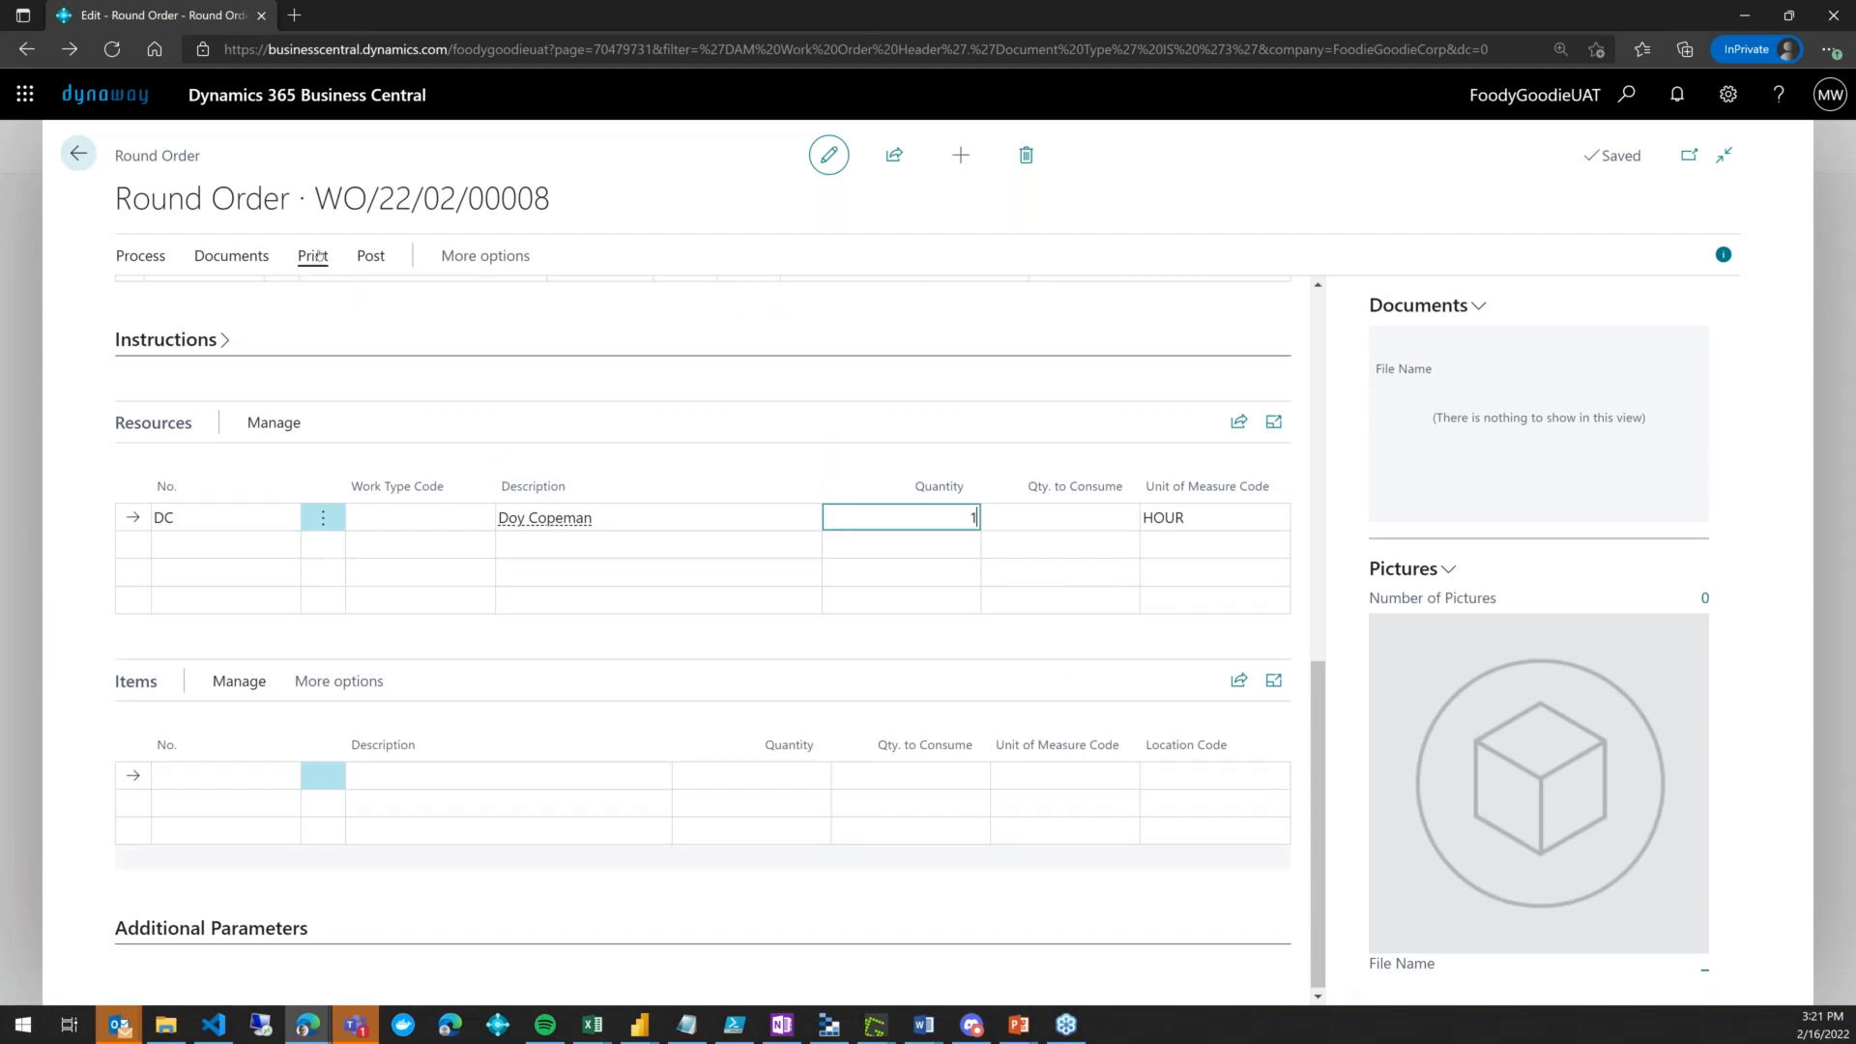
Post and close round order WO/22/02/00008, accepting the confirmation
click(372, 256)
click(184, 300)
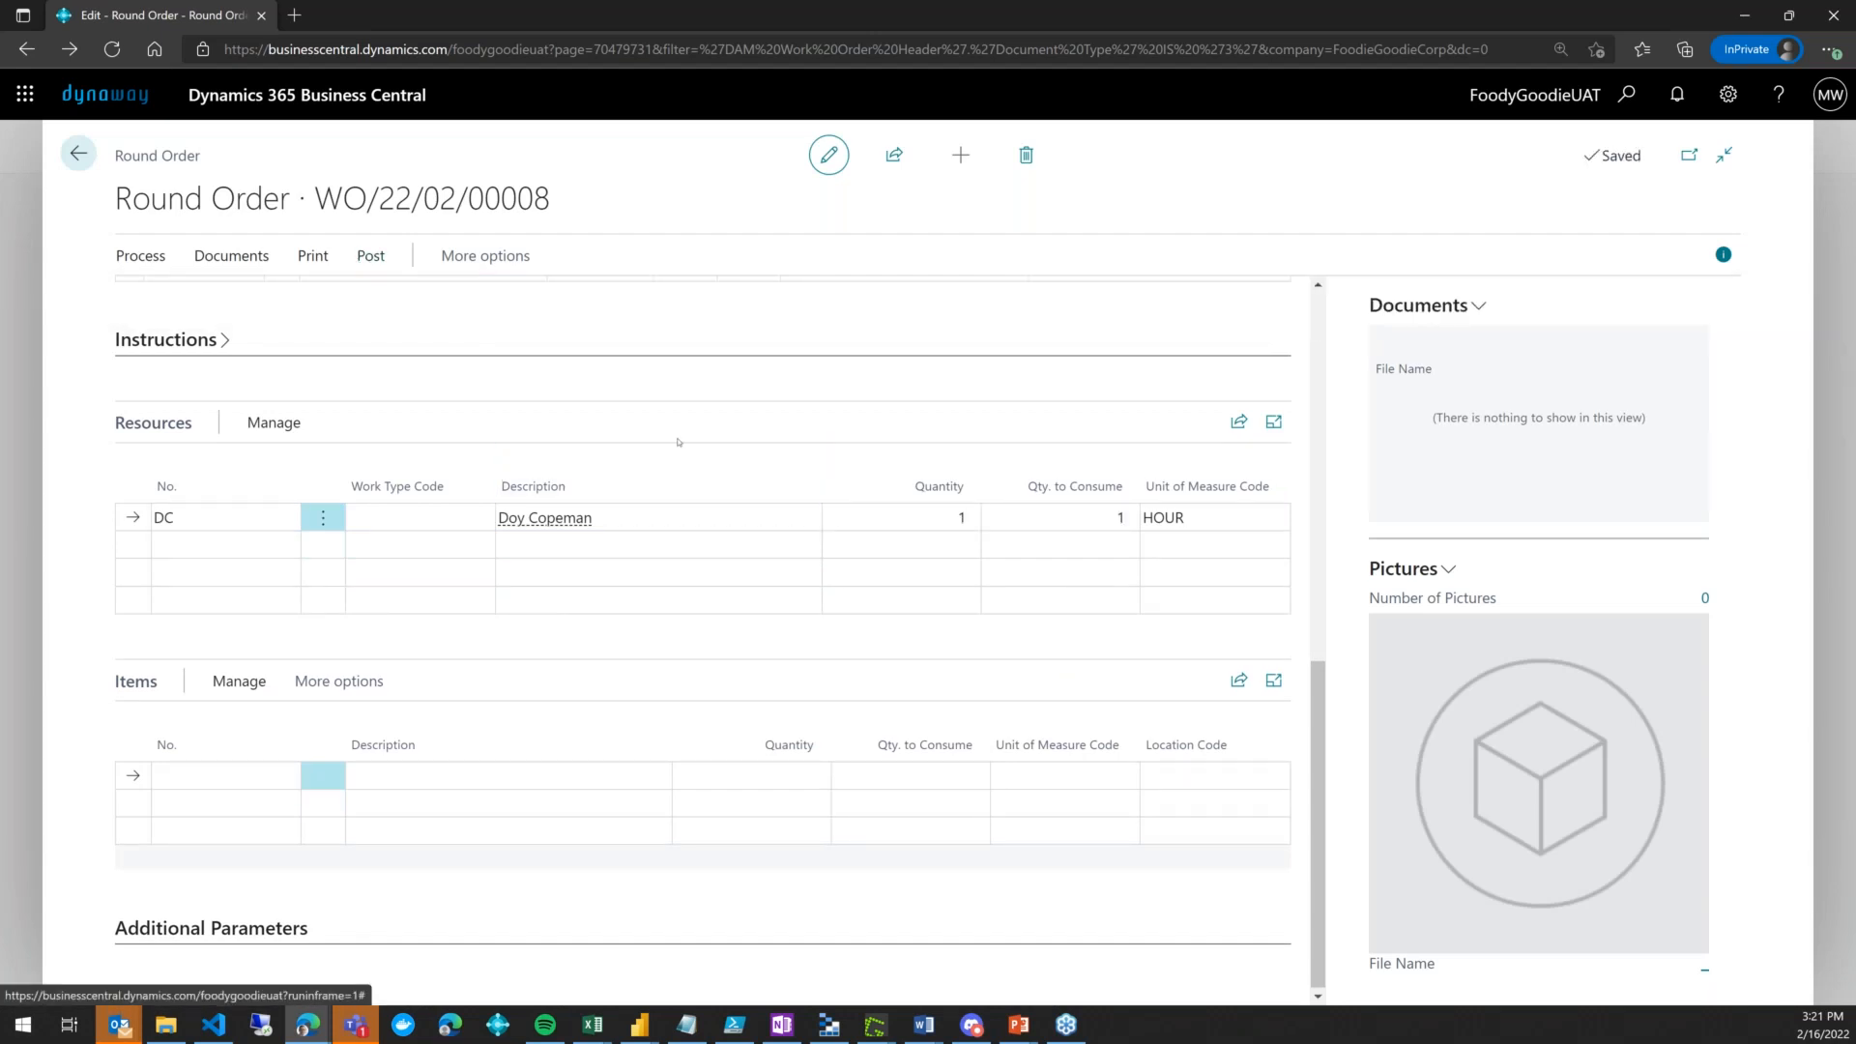
click(984, 600)
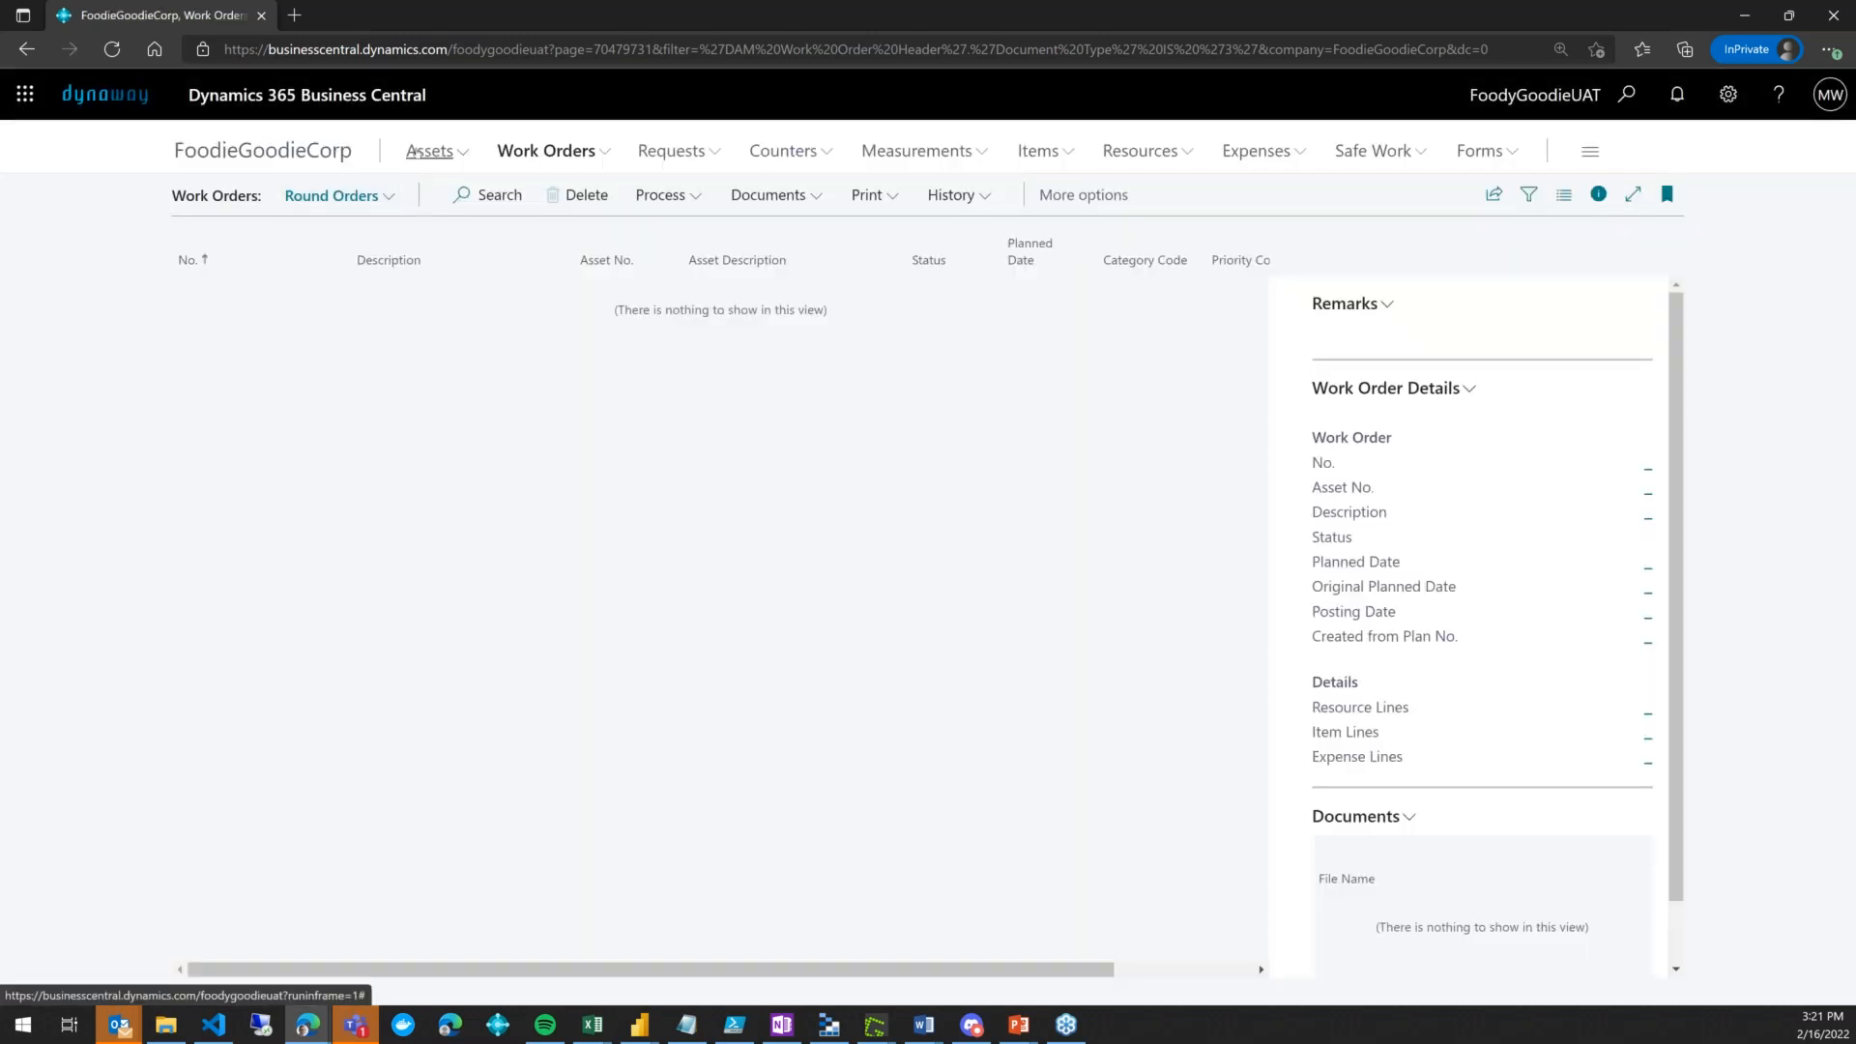
Search the company's asset list for "Plan" and open the card of Planetary Mixer A200, asset A000044
click(309, 153)
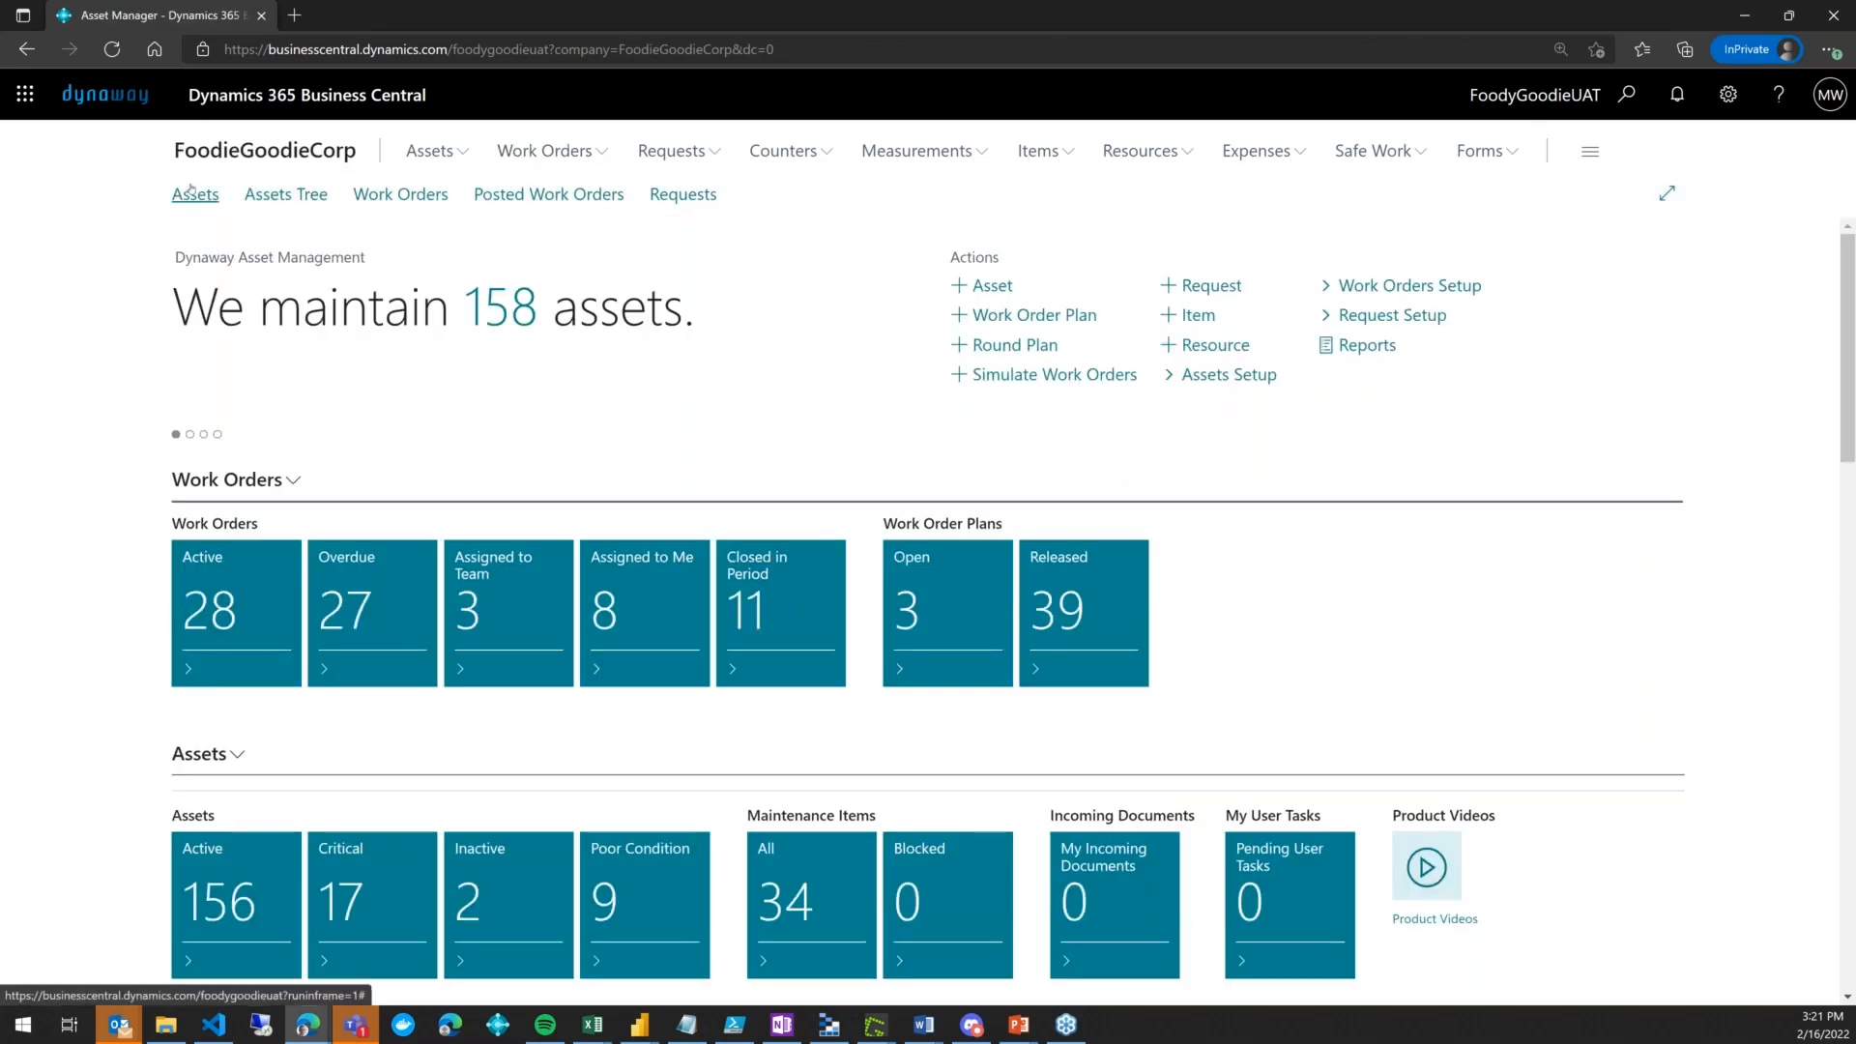
click(203, 196)
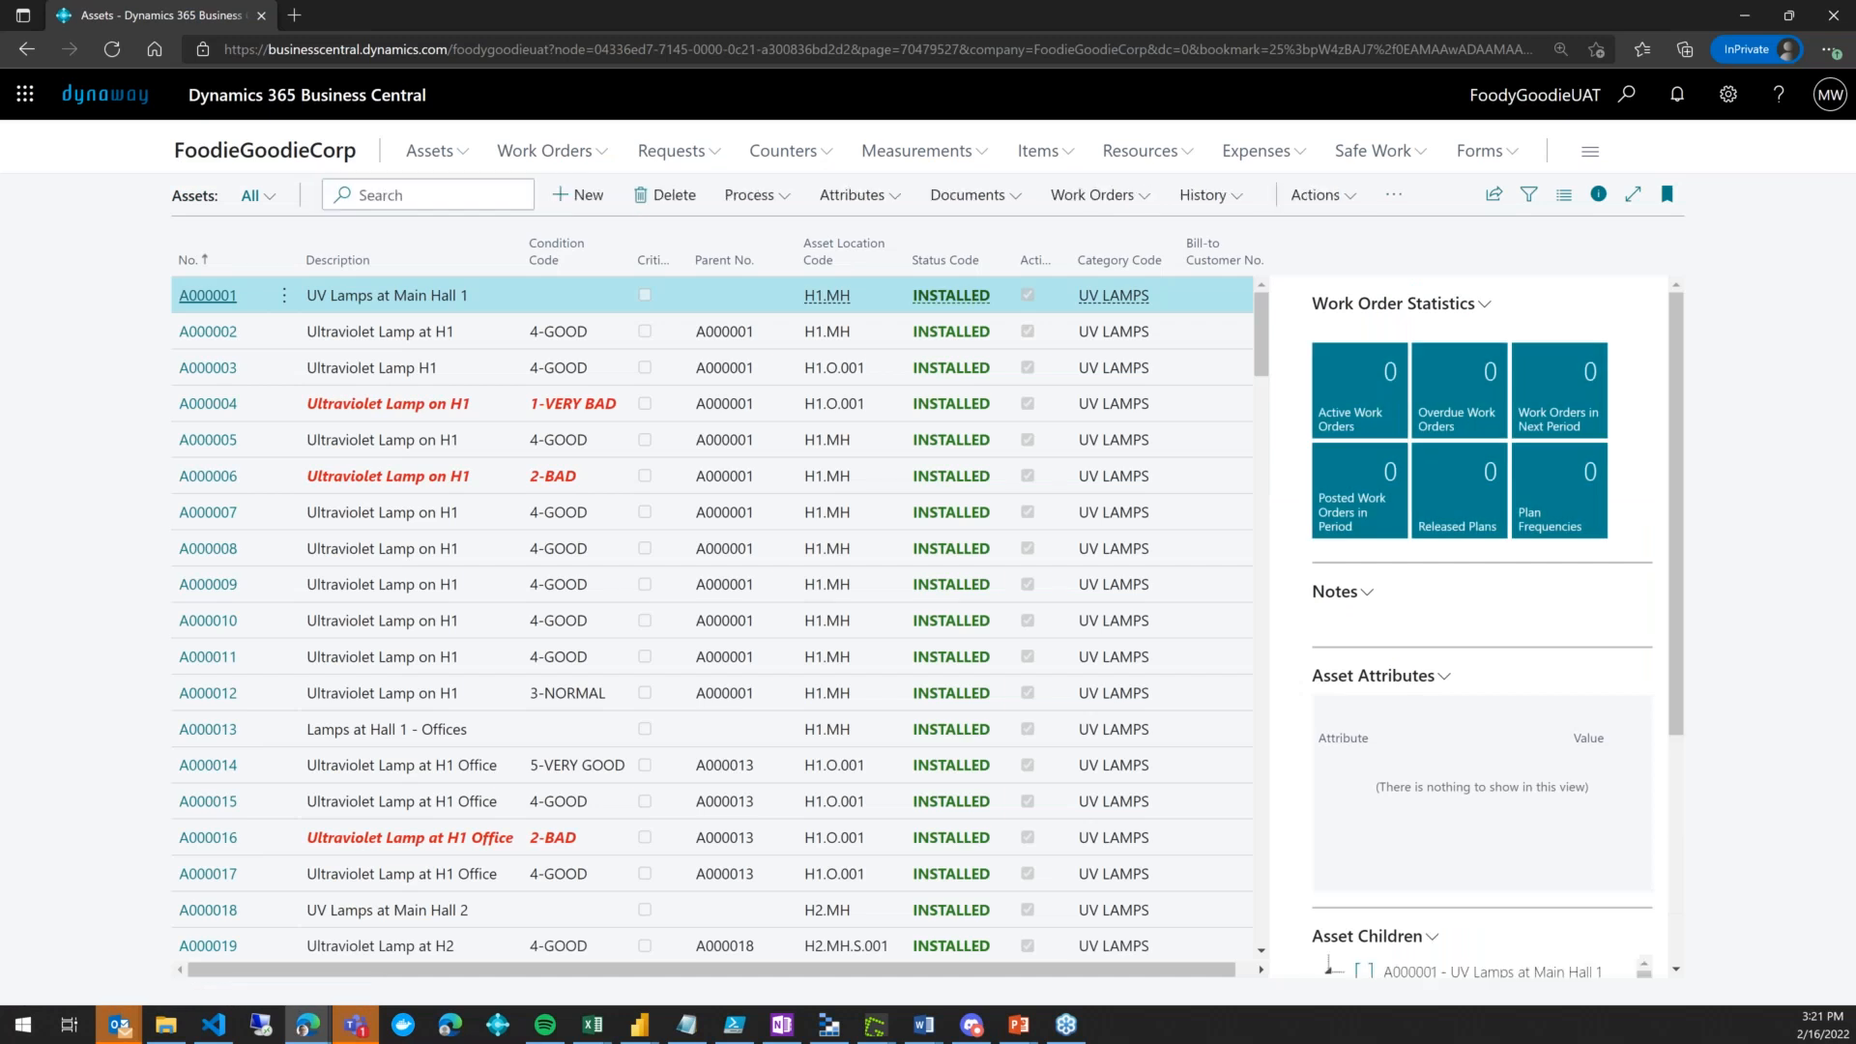
text(Plan)
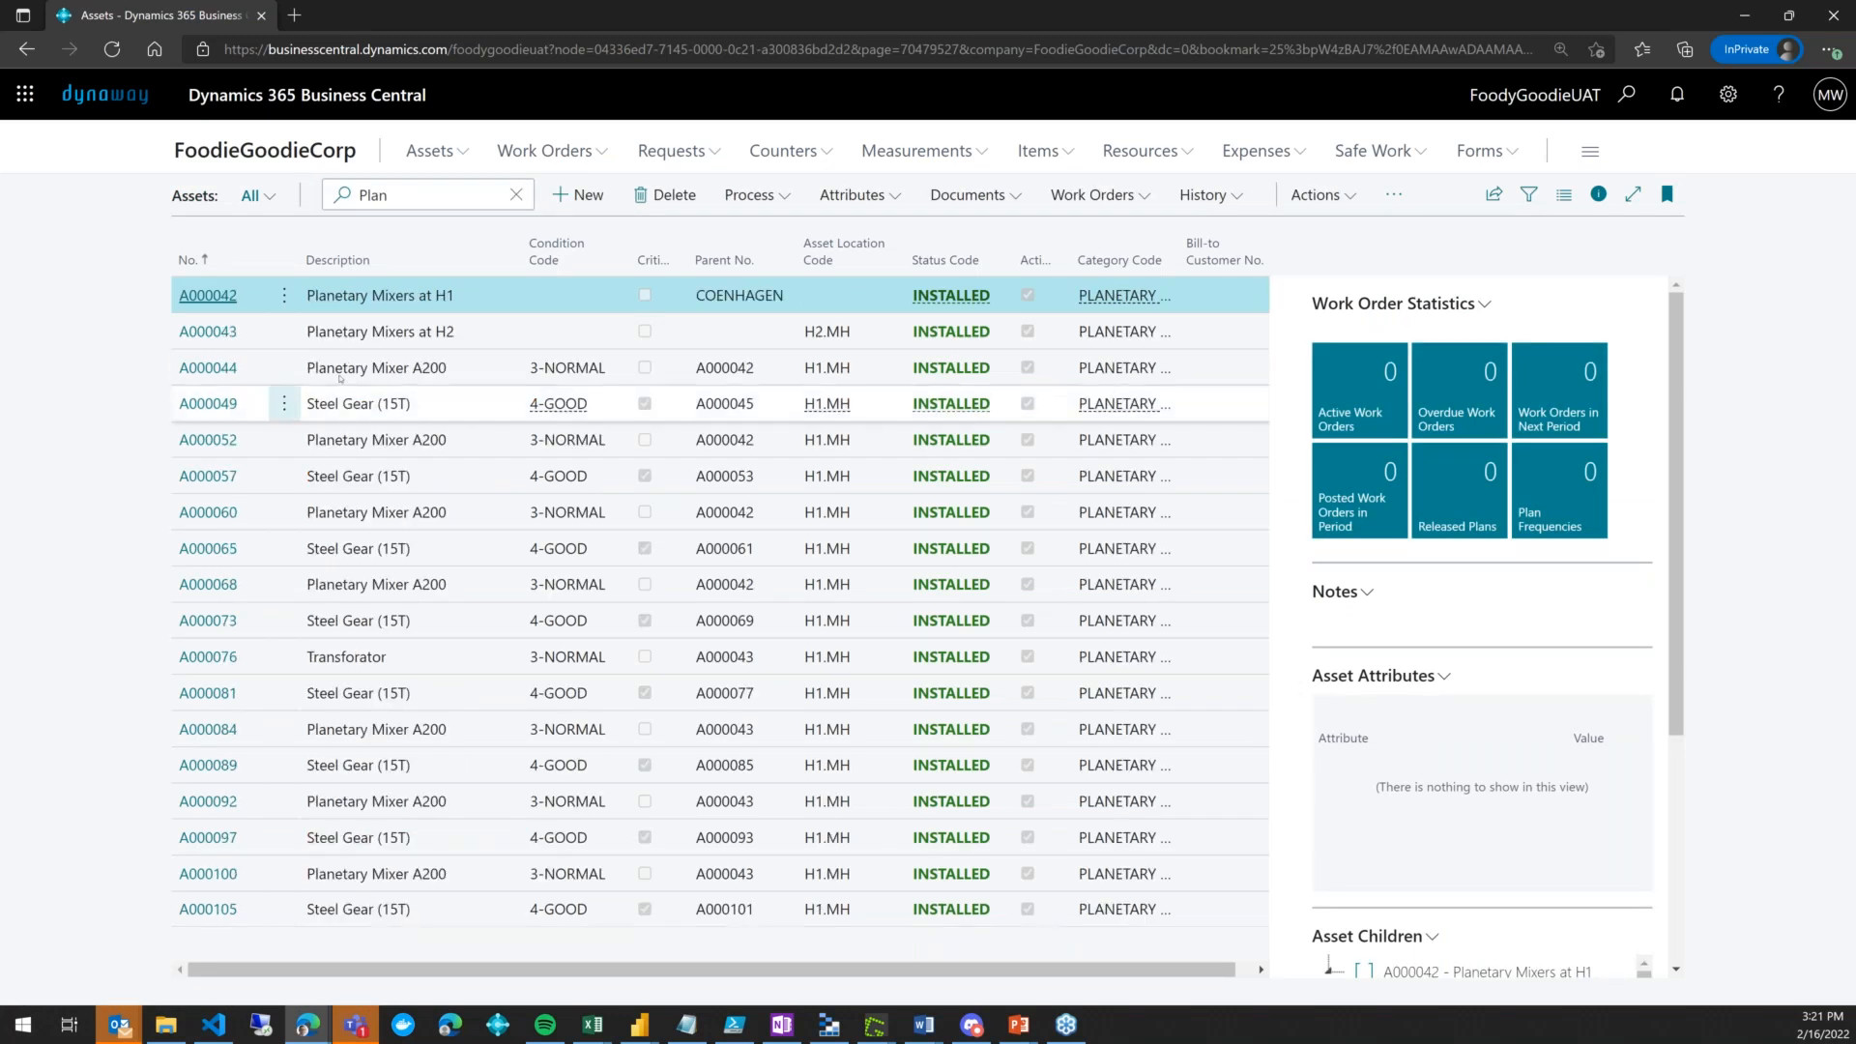
click(208, 368)
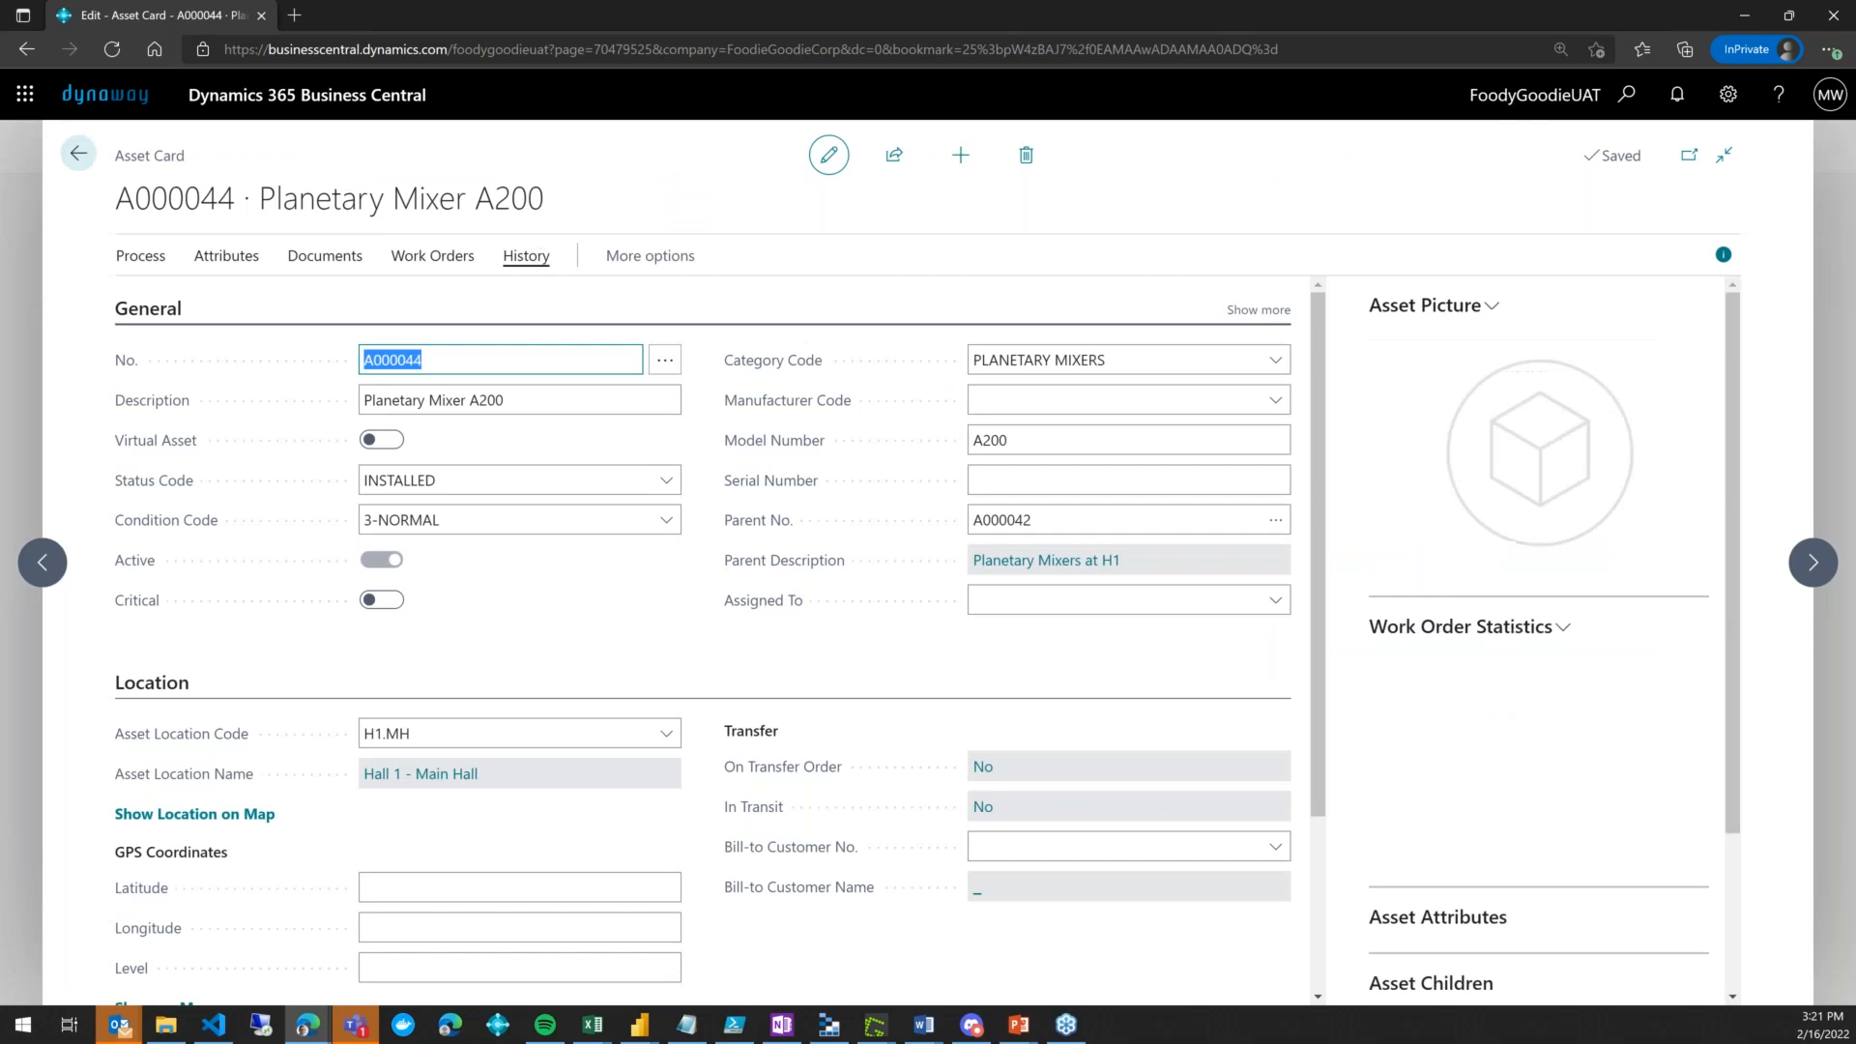
Open the forms of asset A000044 and review the answers of the first completed inspection for the asset
click(667, 259)
click(707, 255)
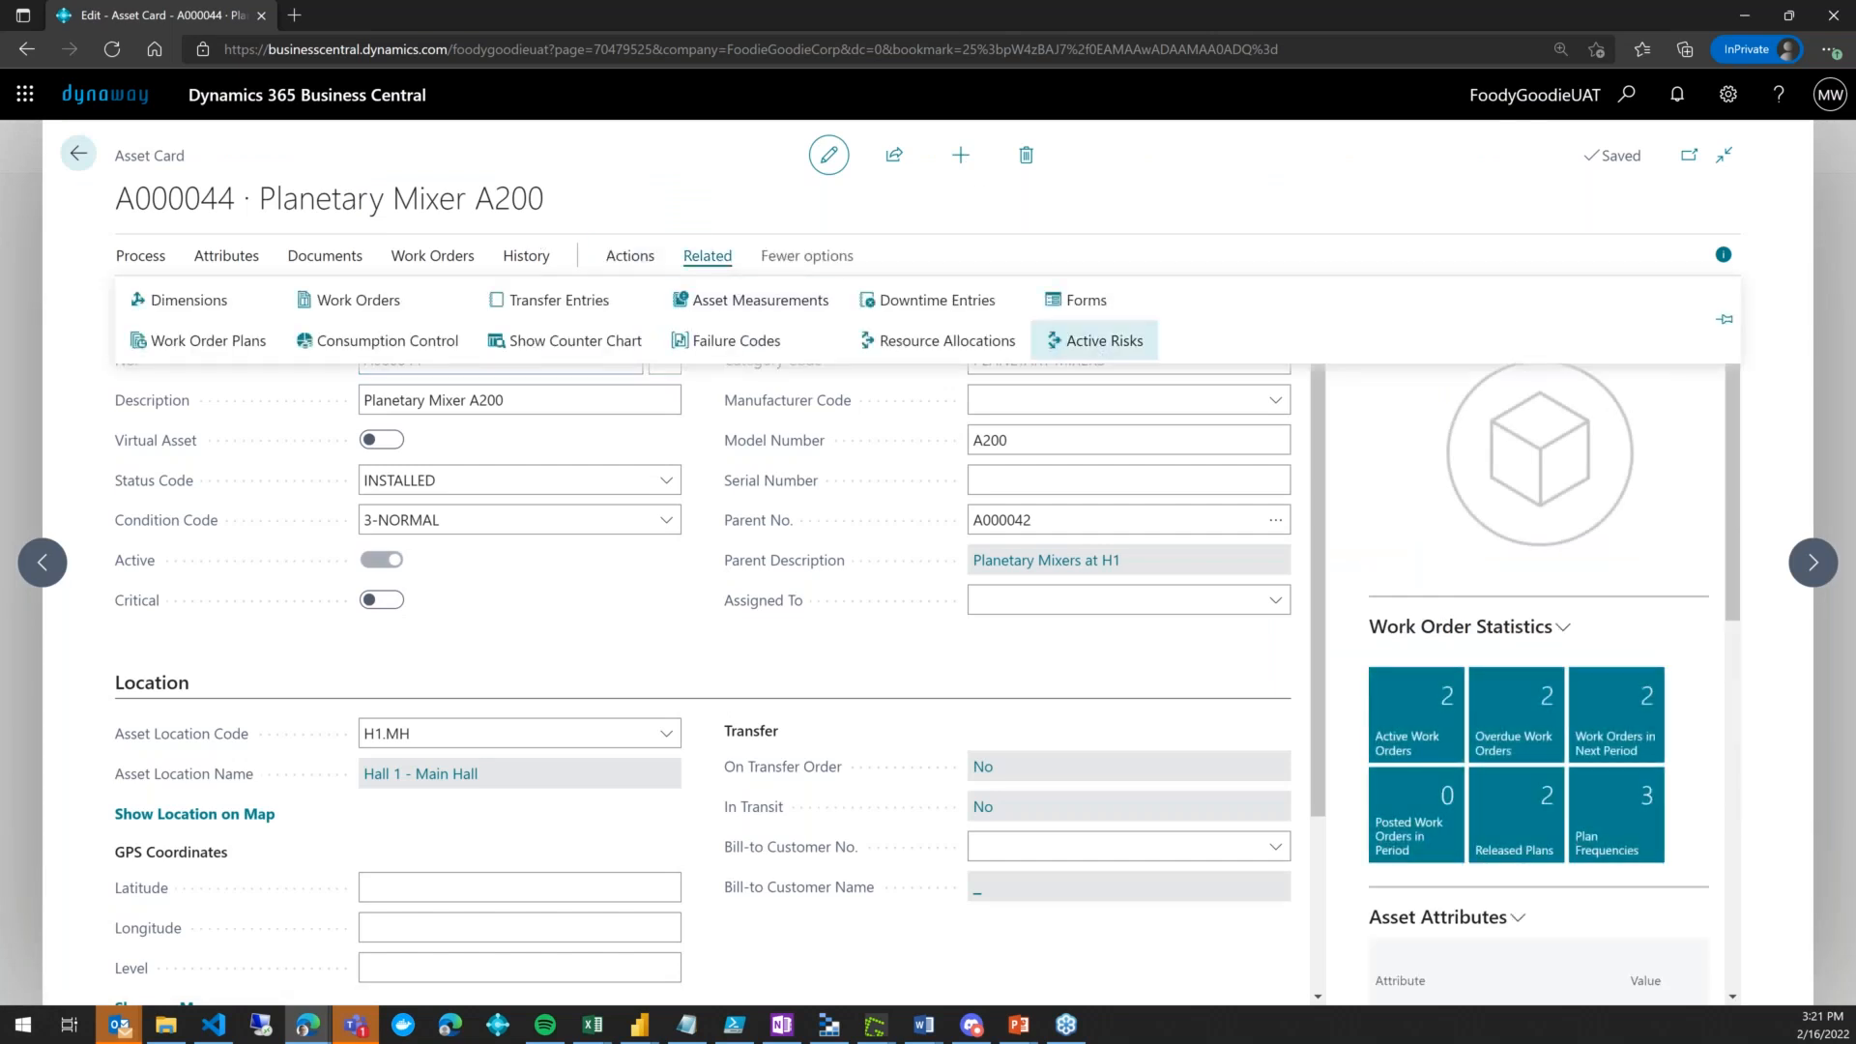
click(1100, 304)
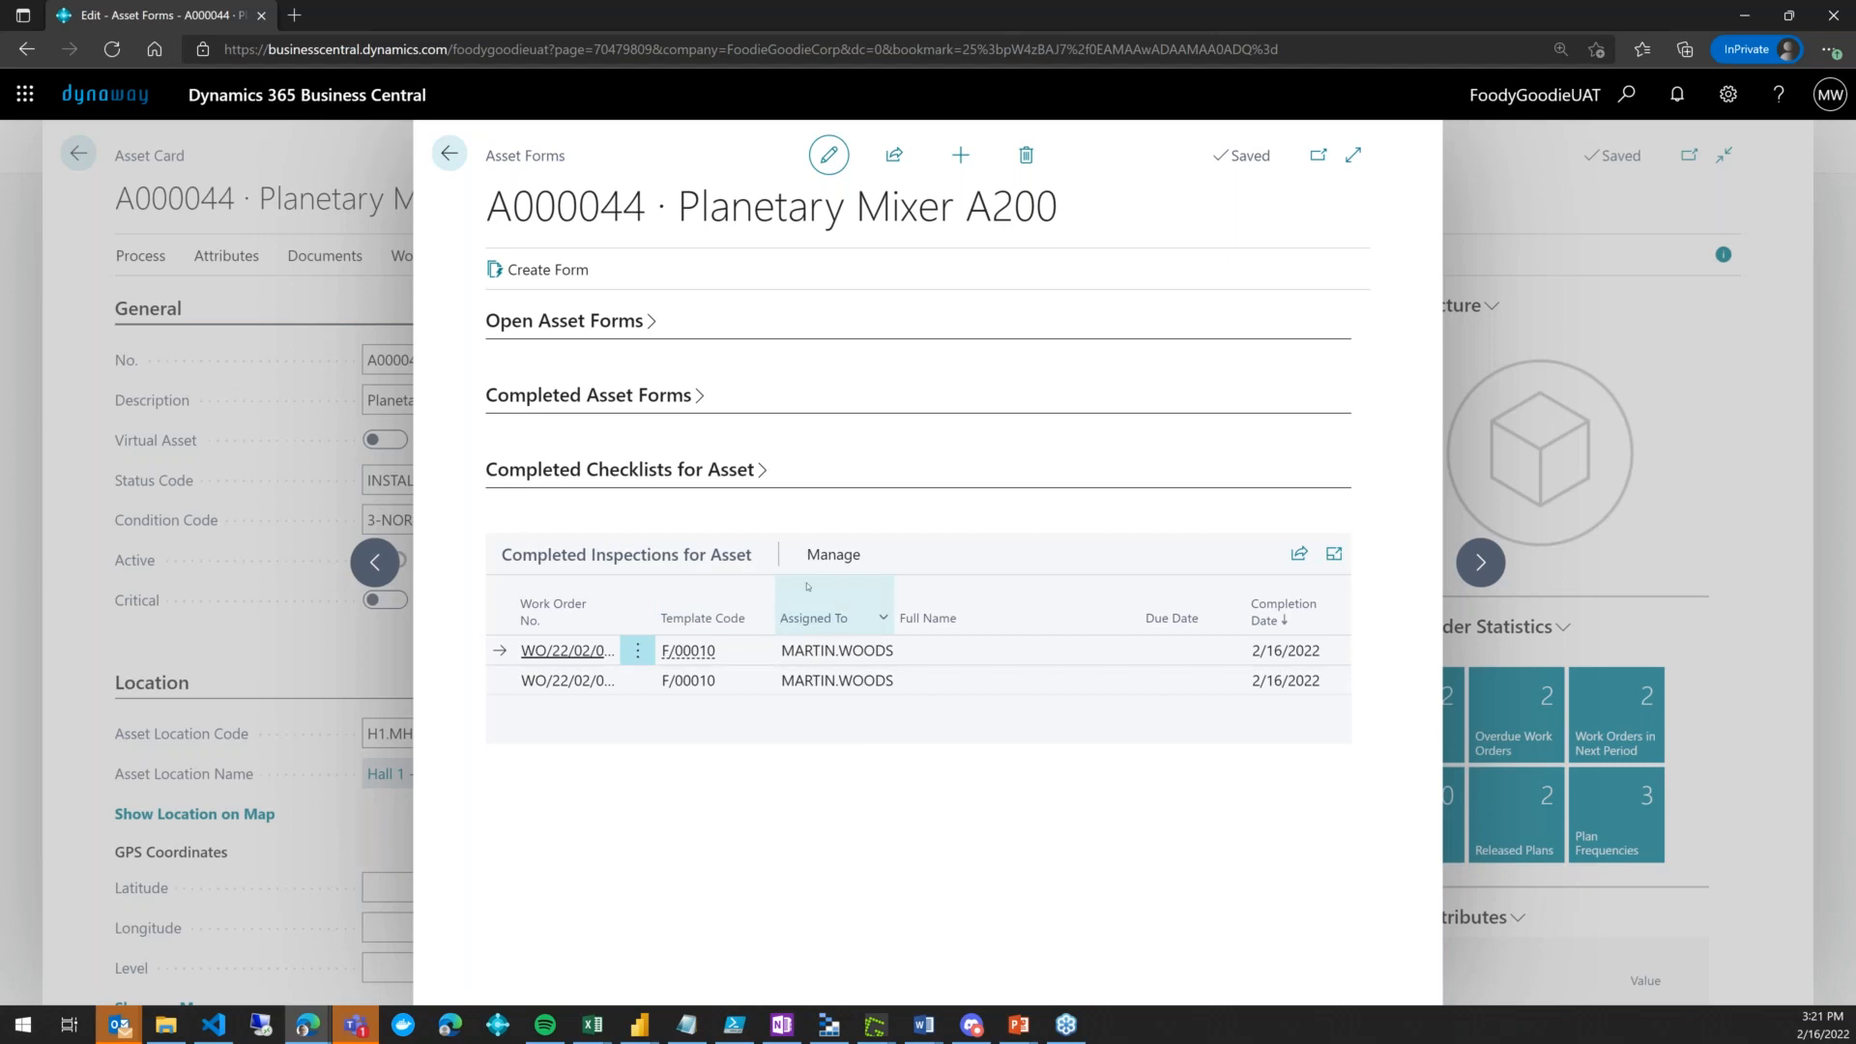
click(833, 554)
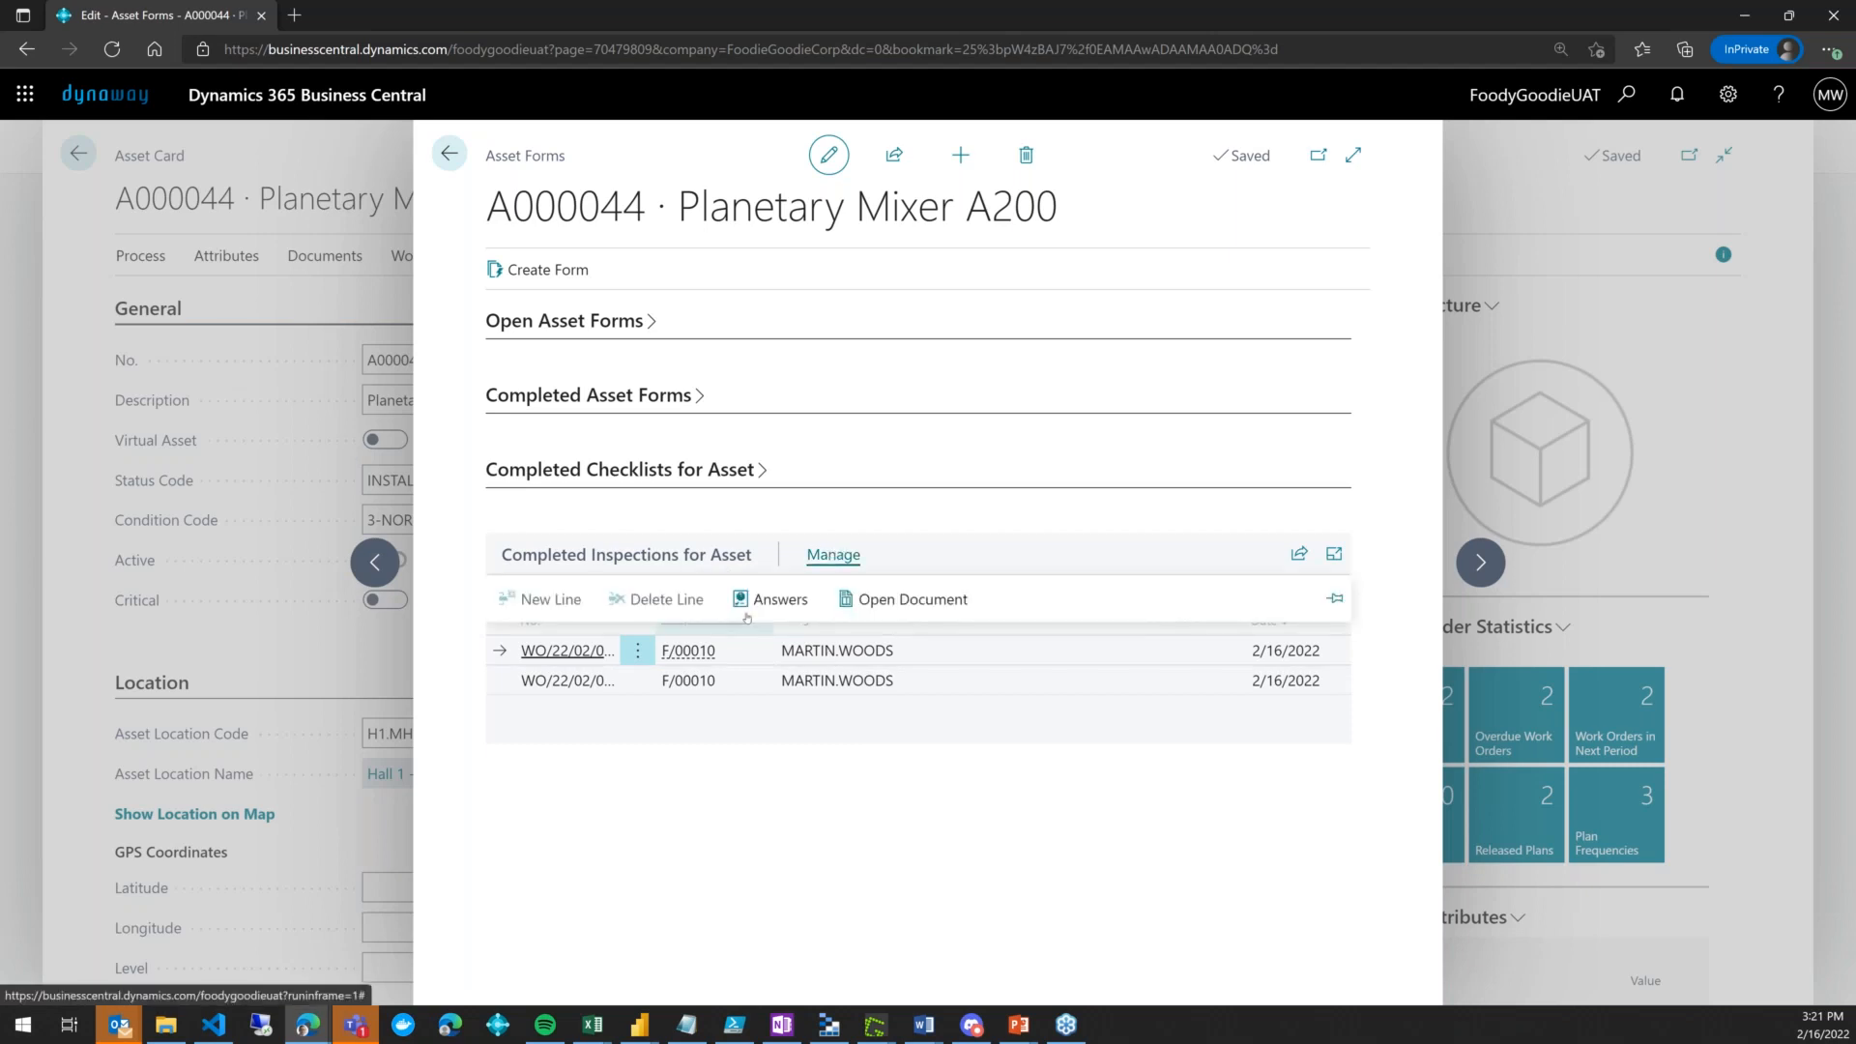
click(747, 608)
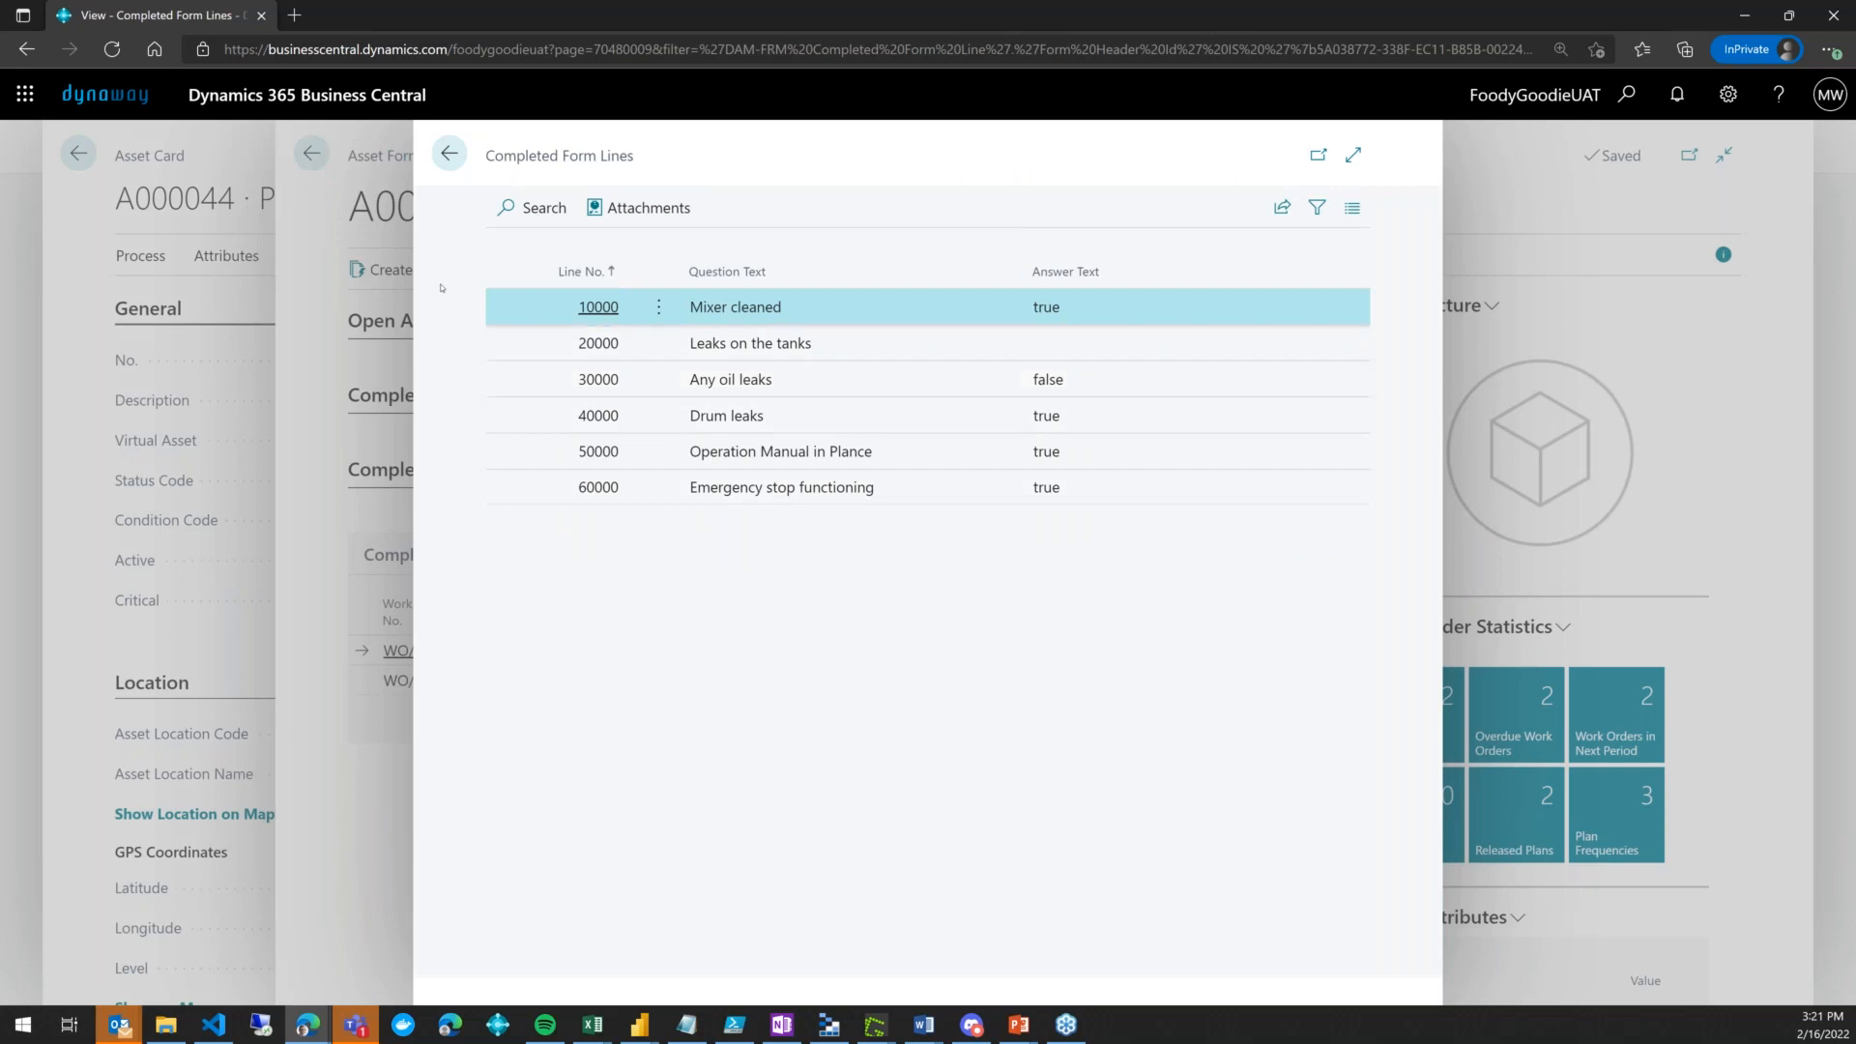
click(449, 154)
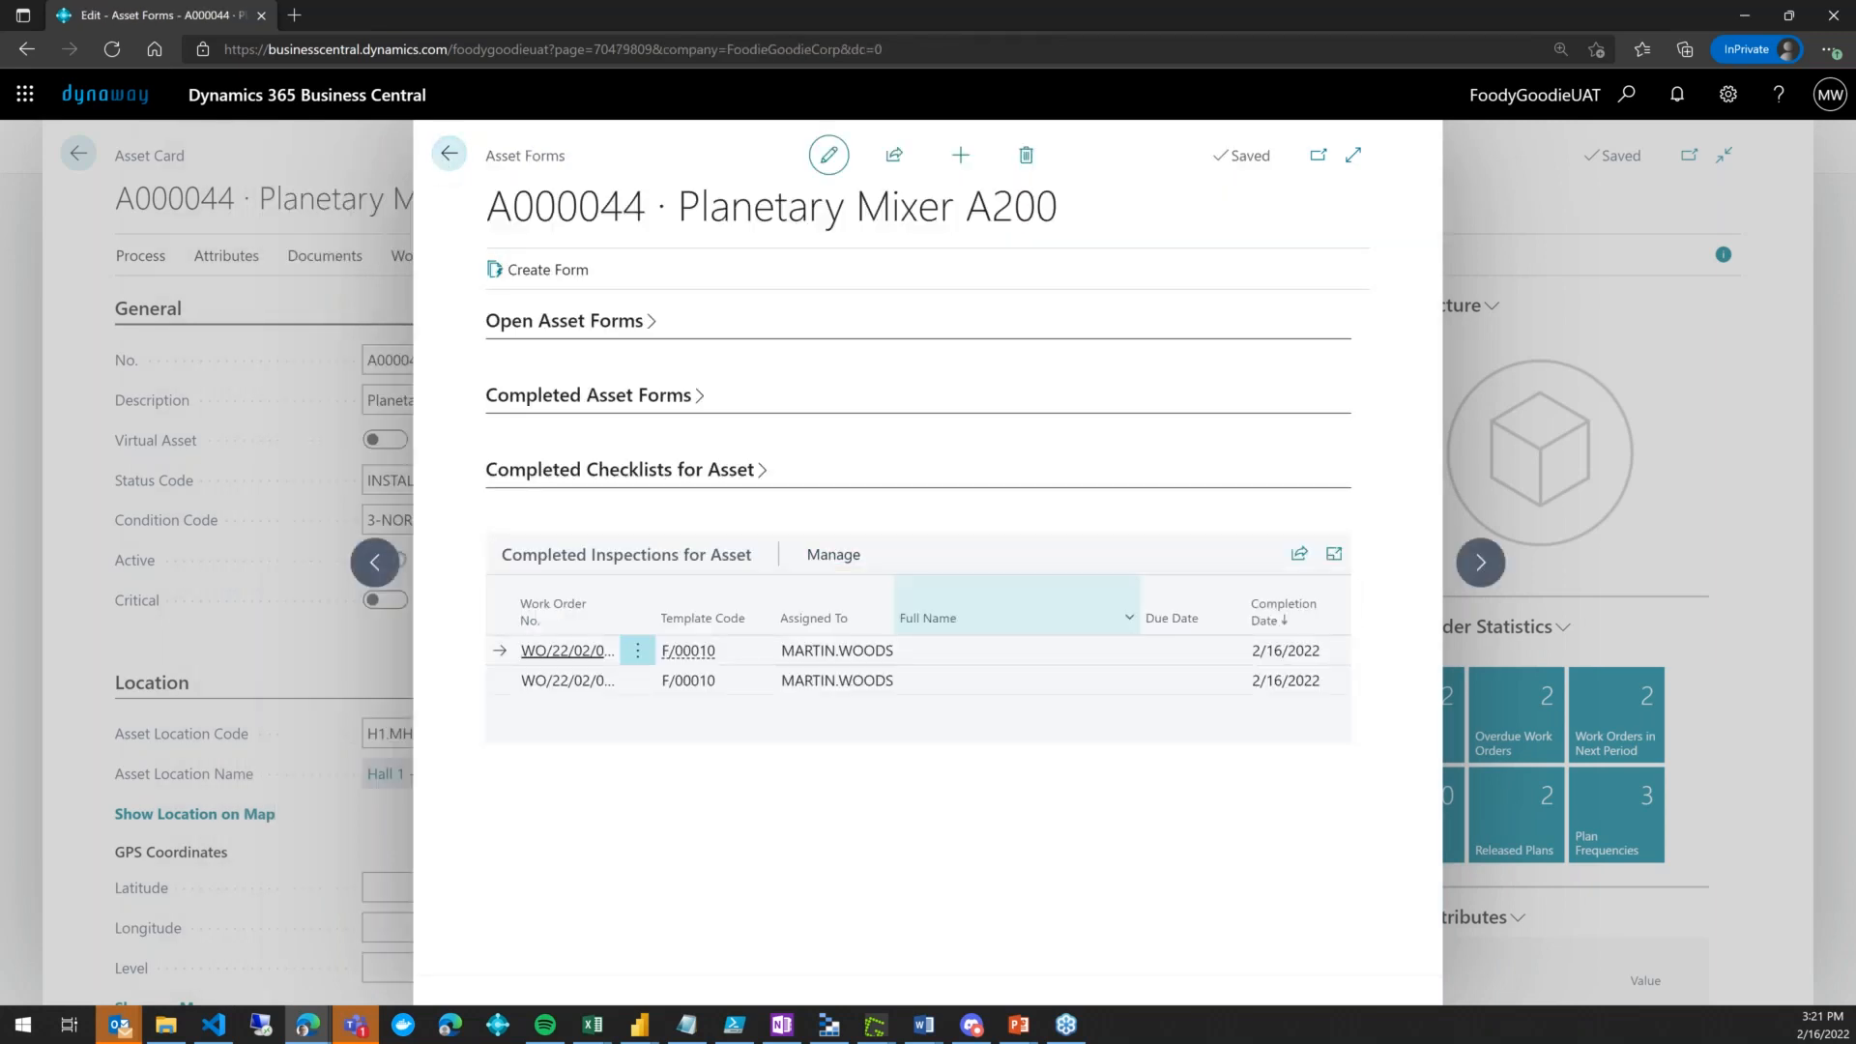
Open posted round order WO/22/02/00008 from the first completed inspection and review the completed inspection checklist of asset A000044
click(566, 651)
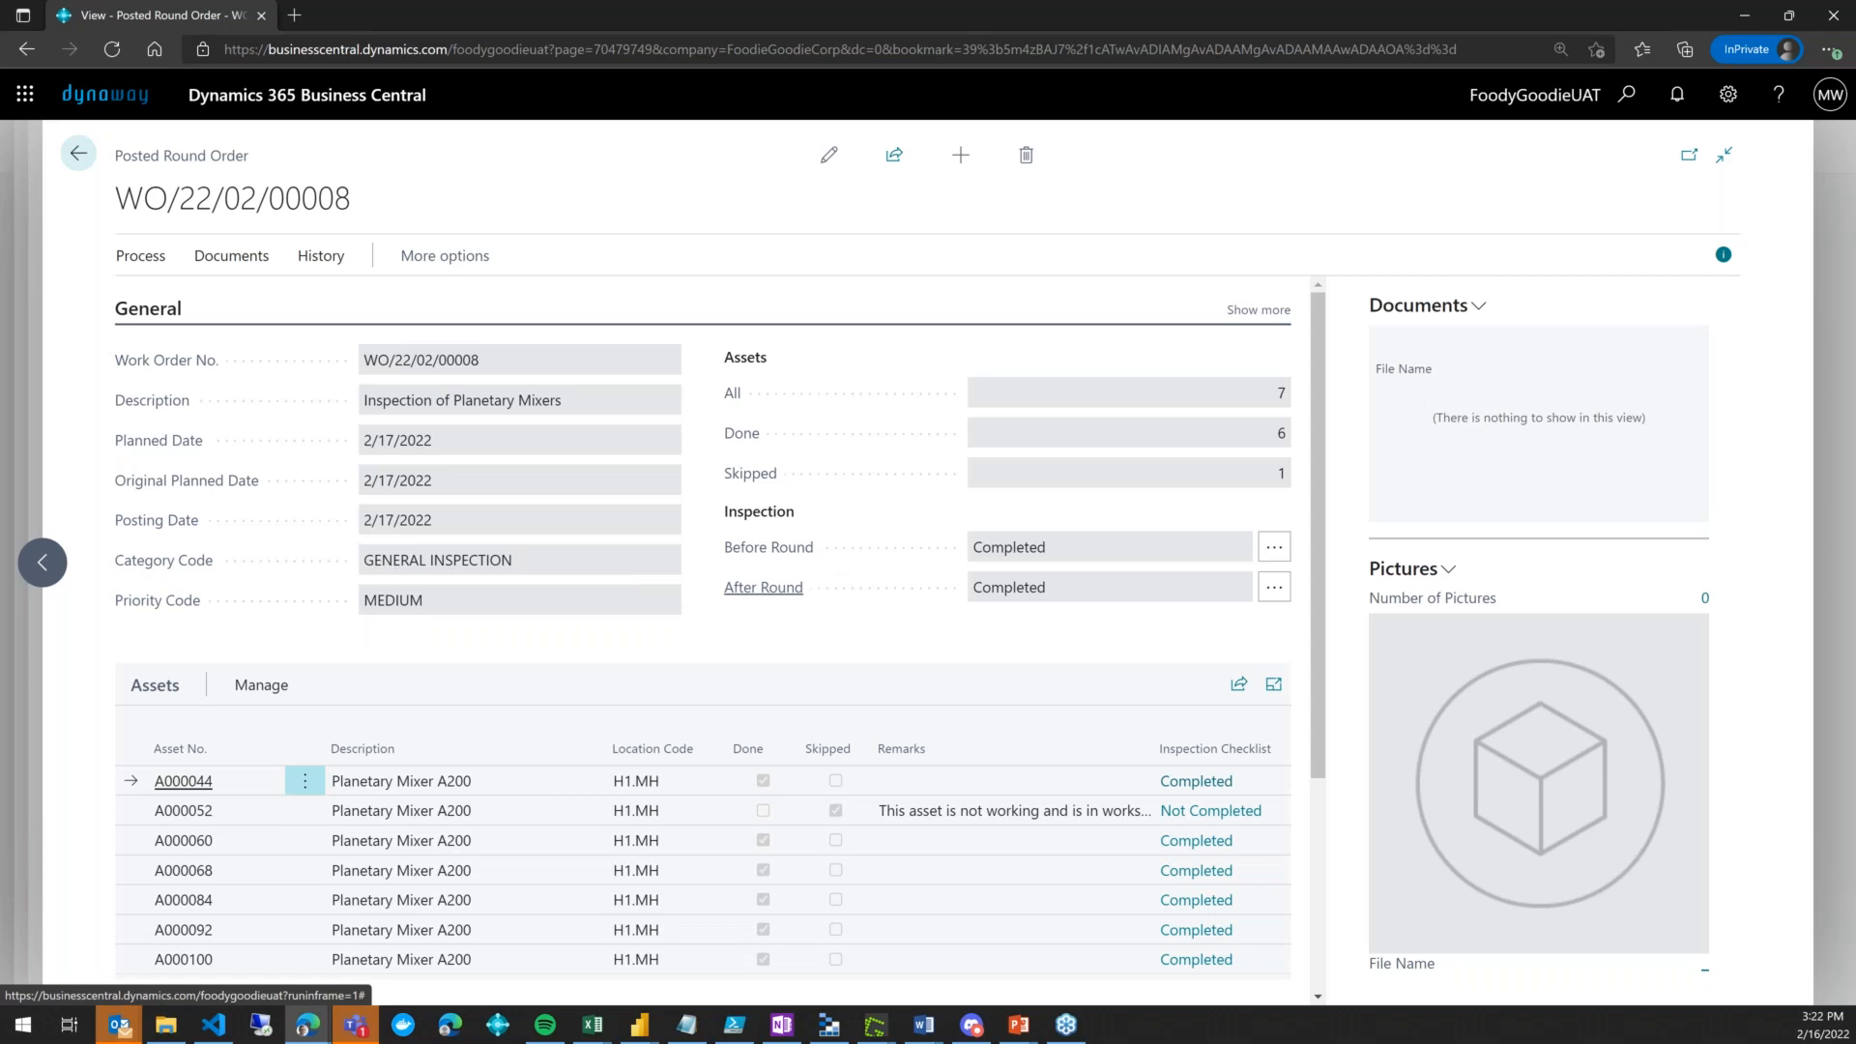
scroll(967, 676, down, 2)
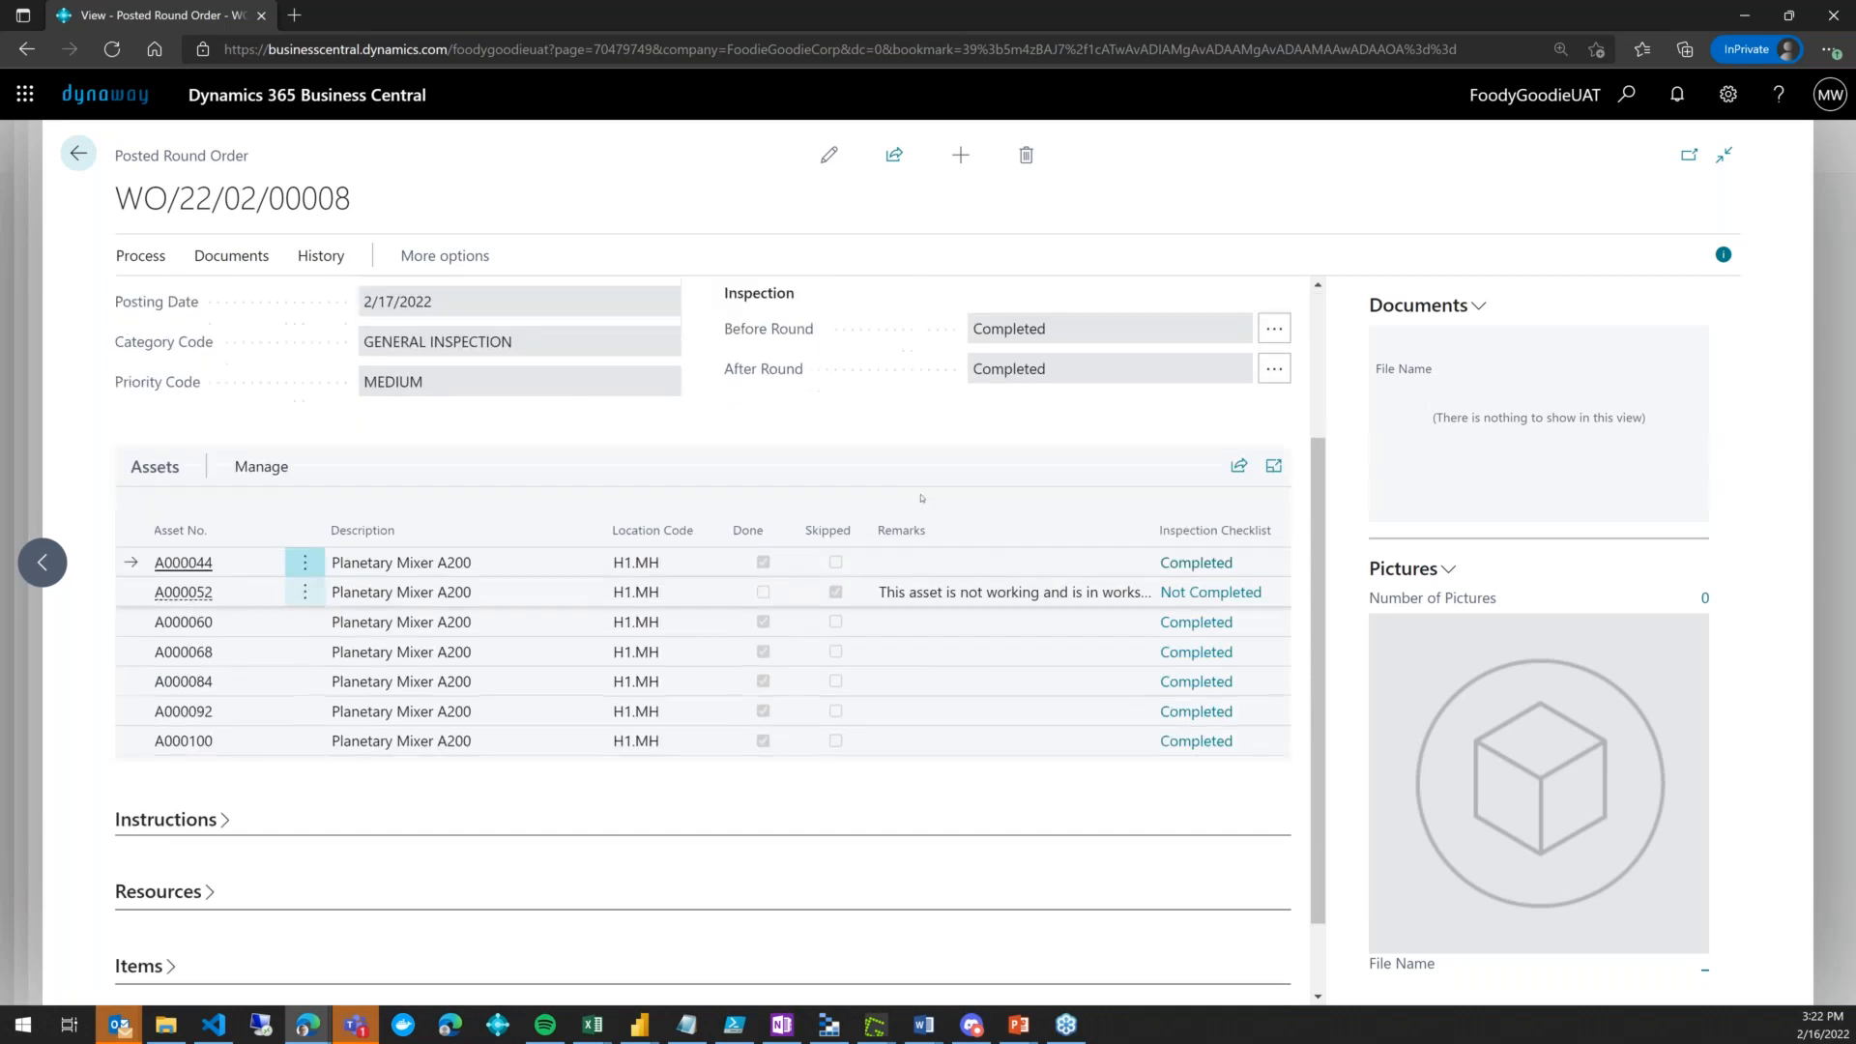
click(1192, 563)
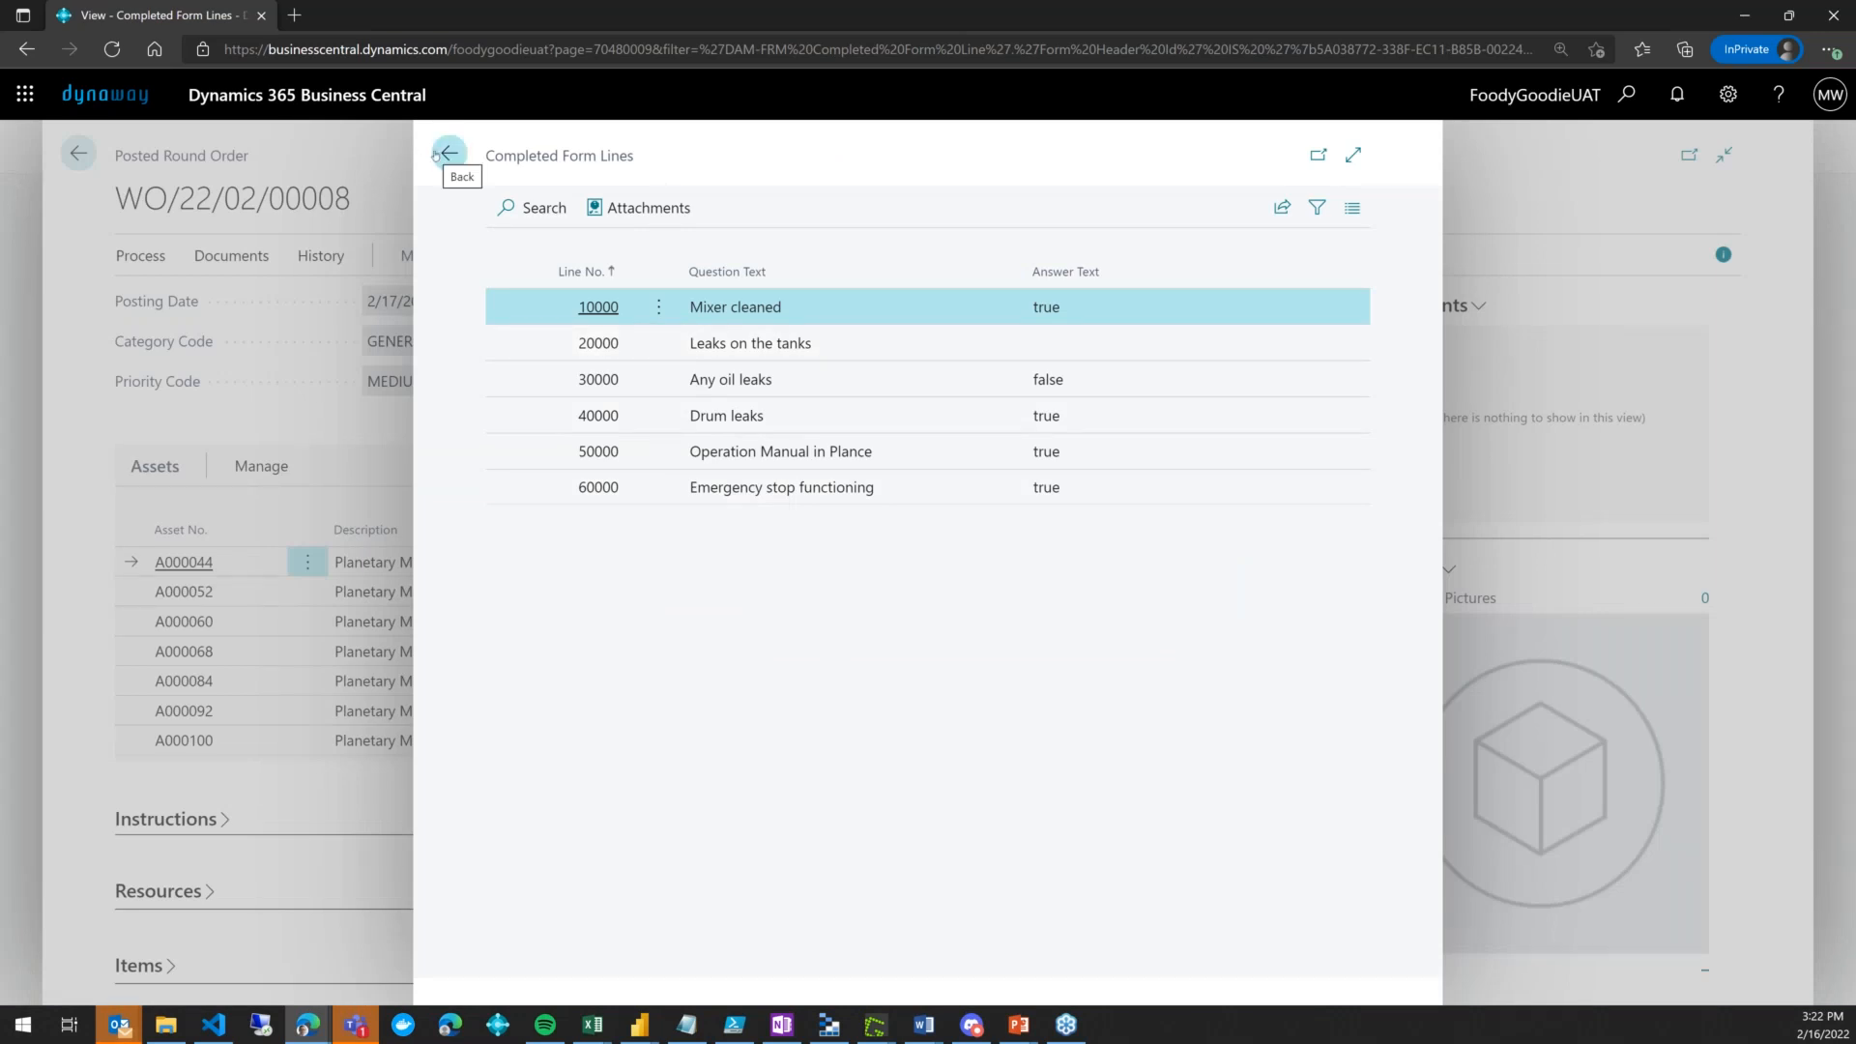
click(447, 154)
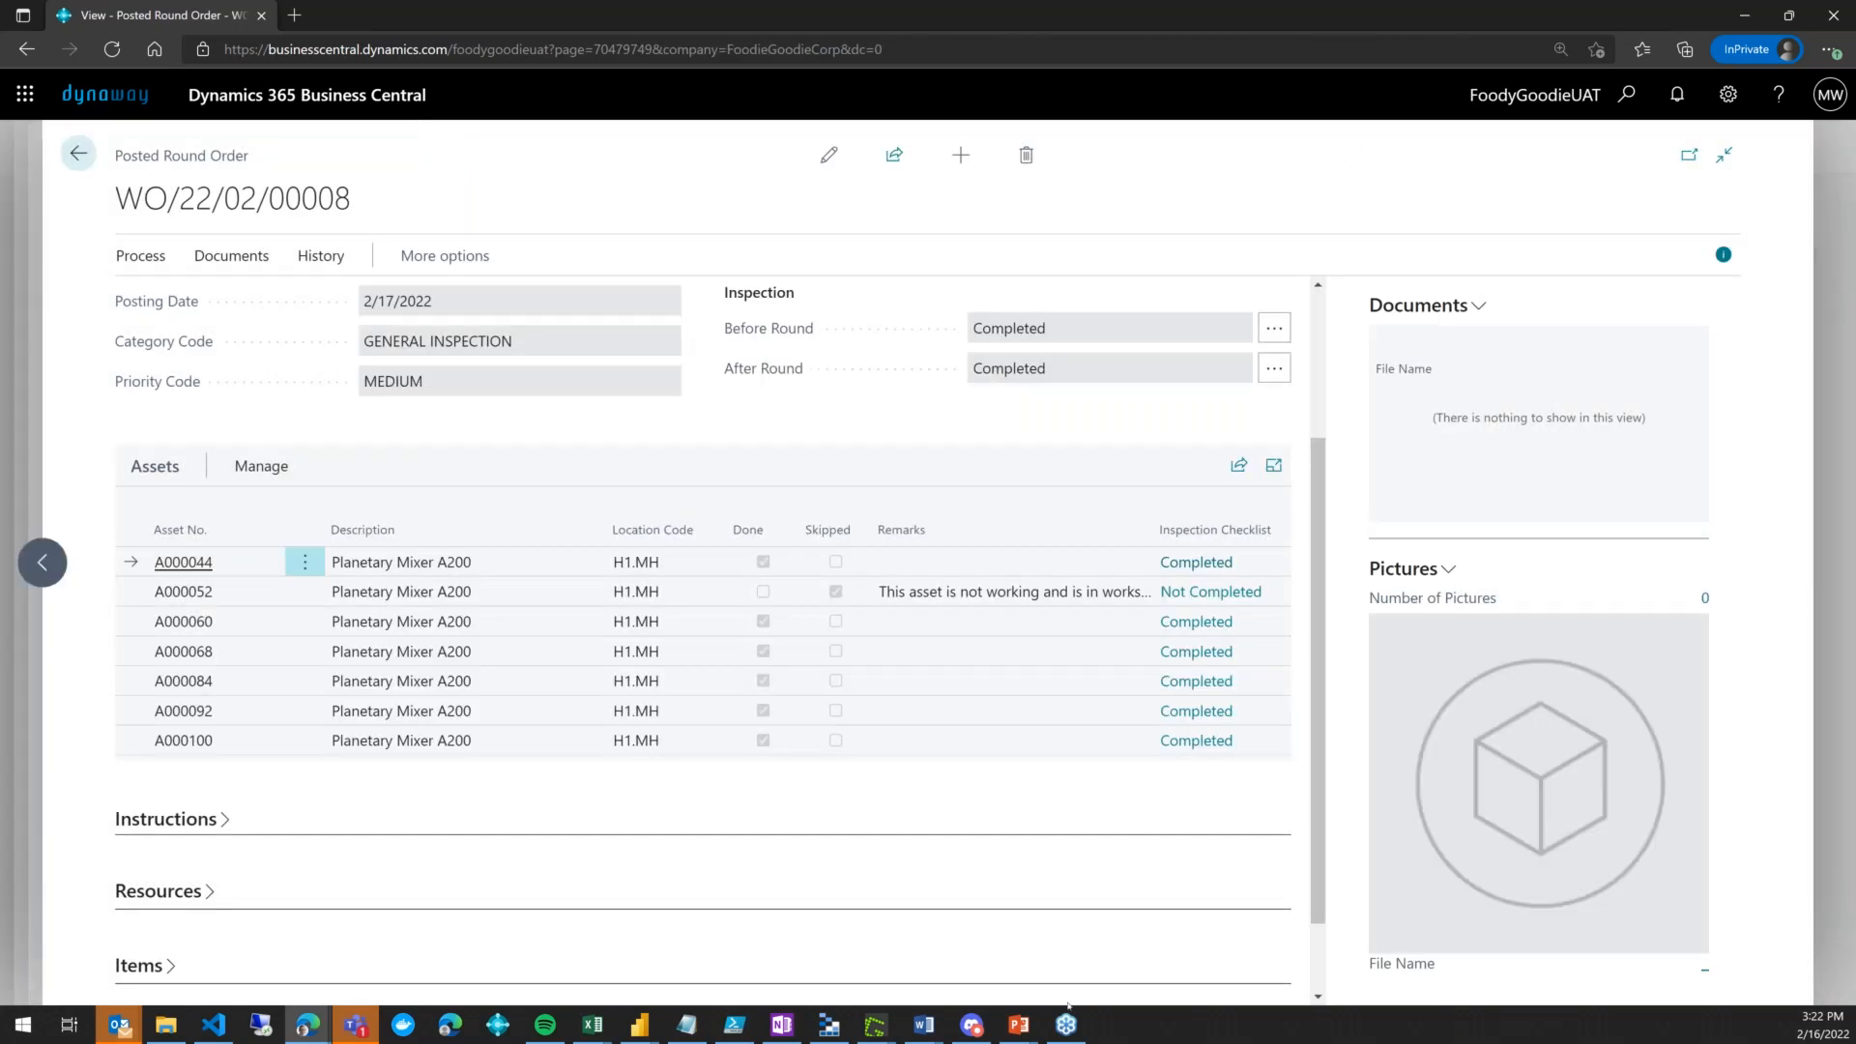
Switch to the running PowerPoint slide show and advance to the "What's next?" slide
mouse_move(1018, 1024)
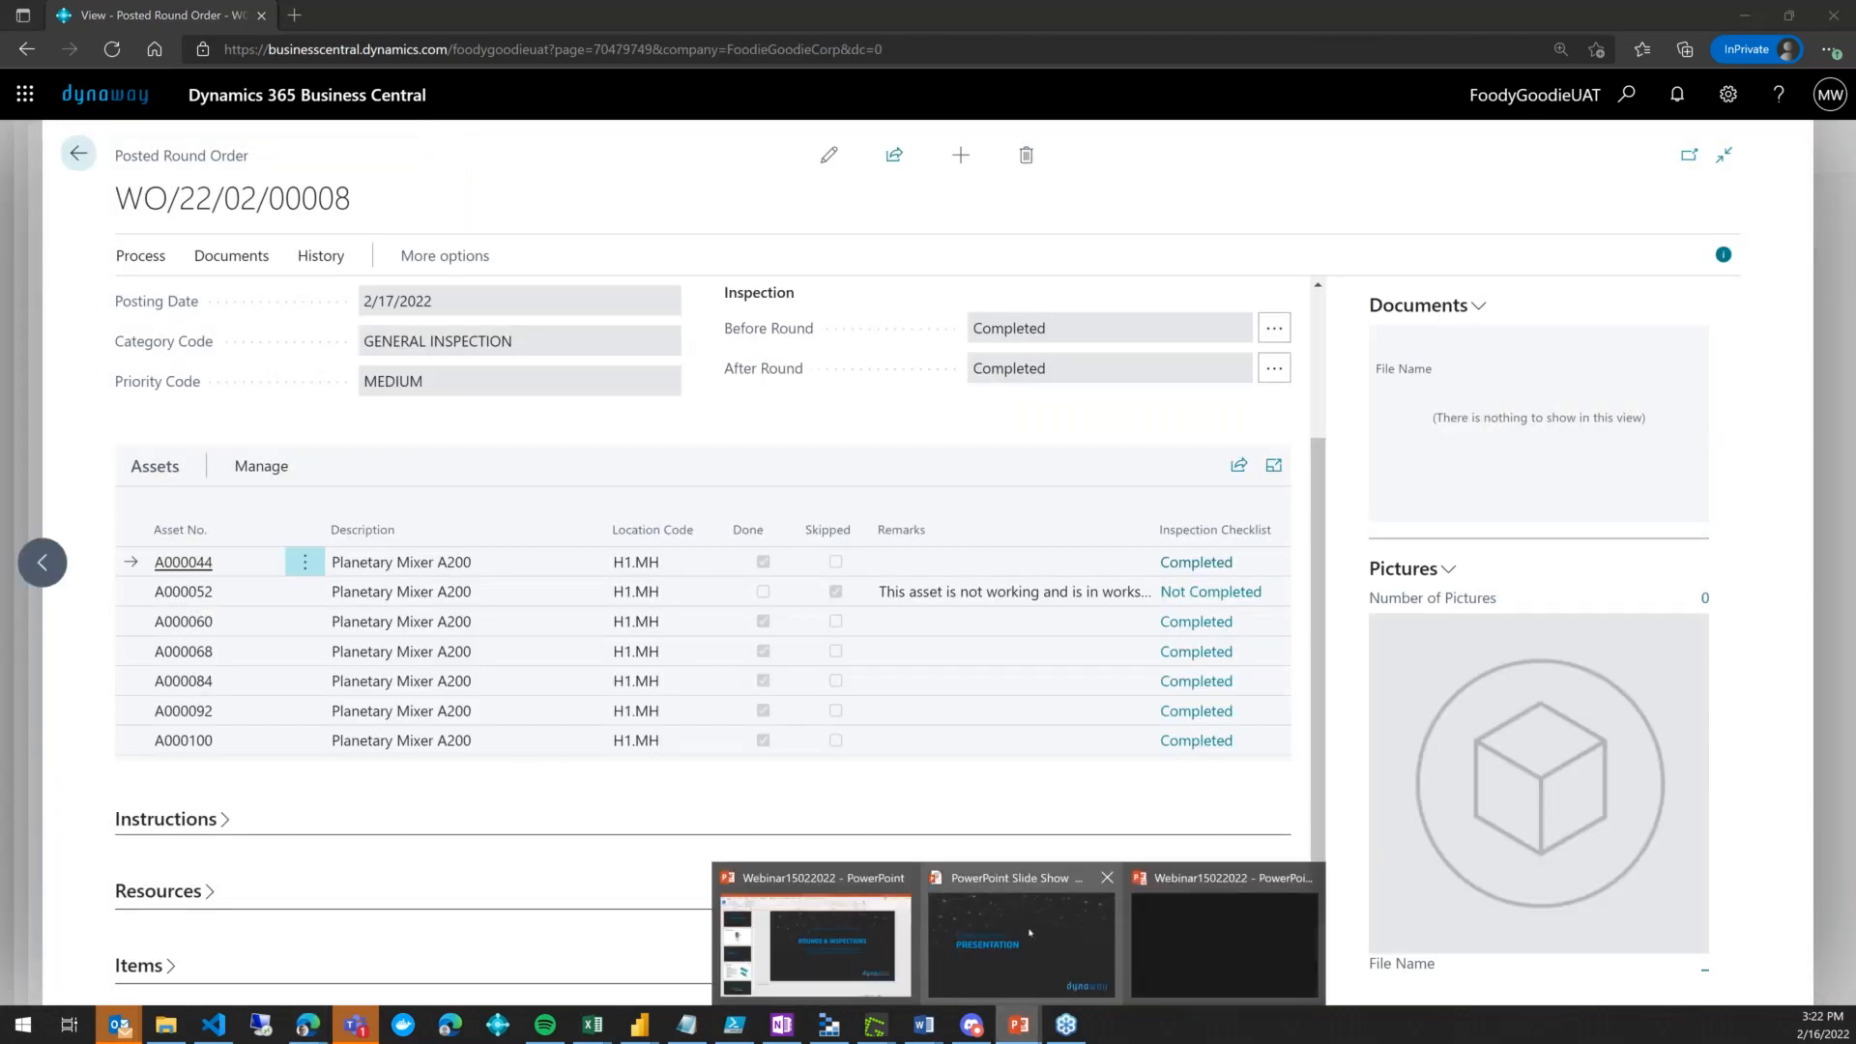
click(1029, 933)
click(1035, 583)
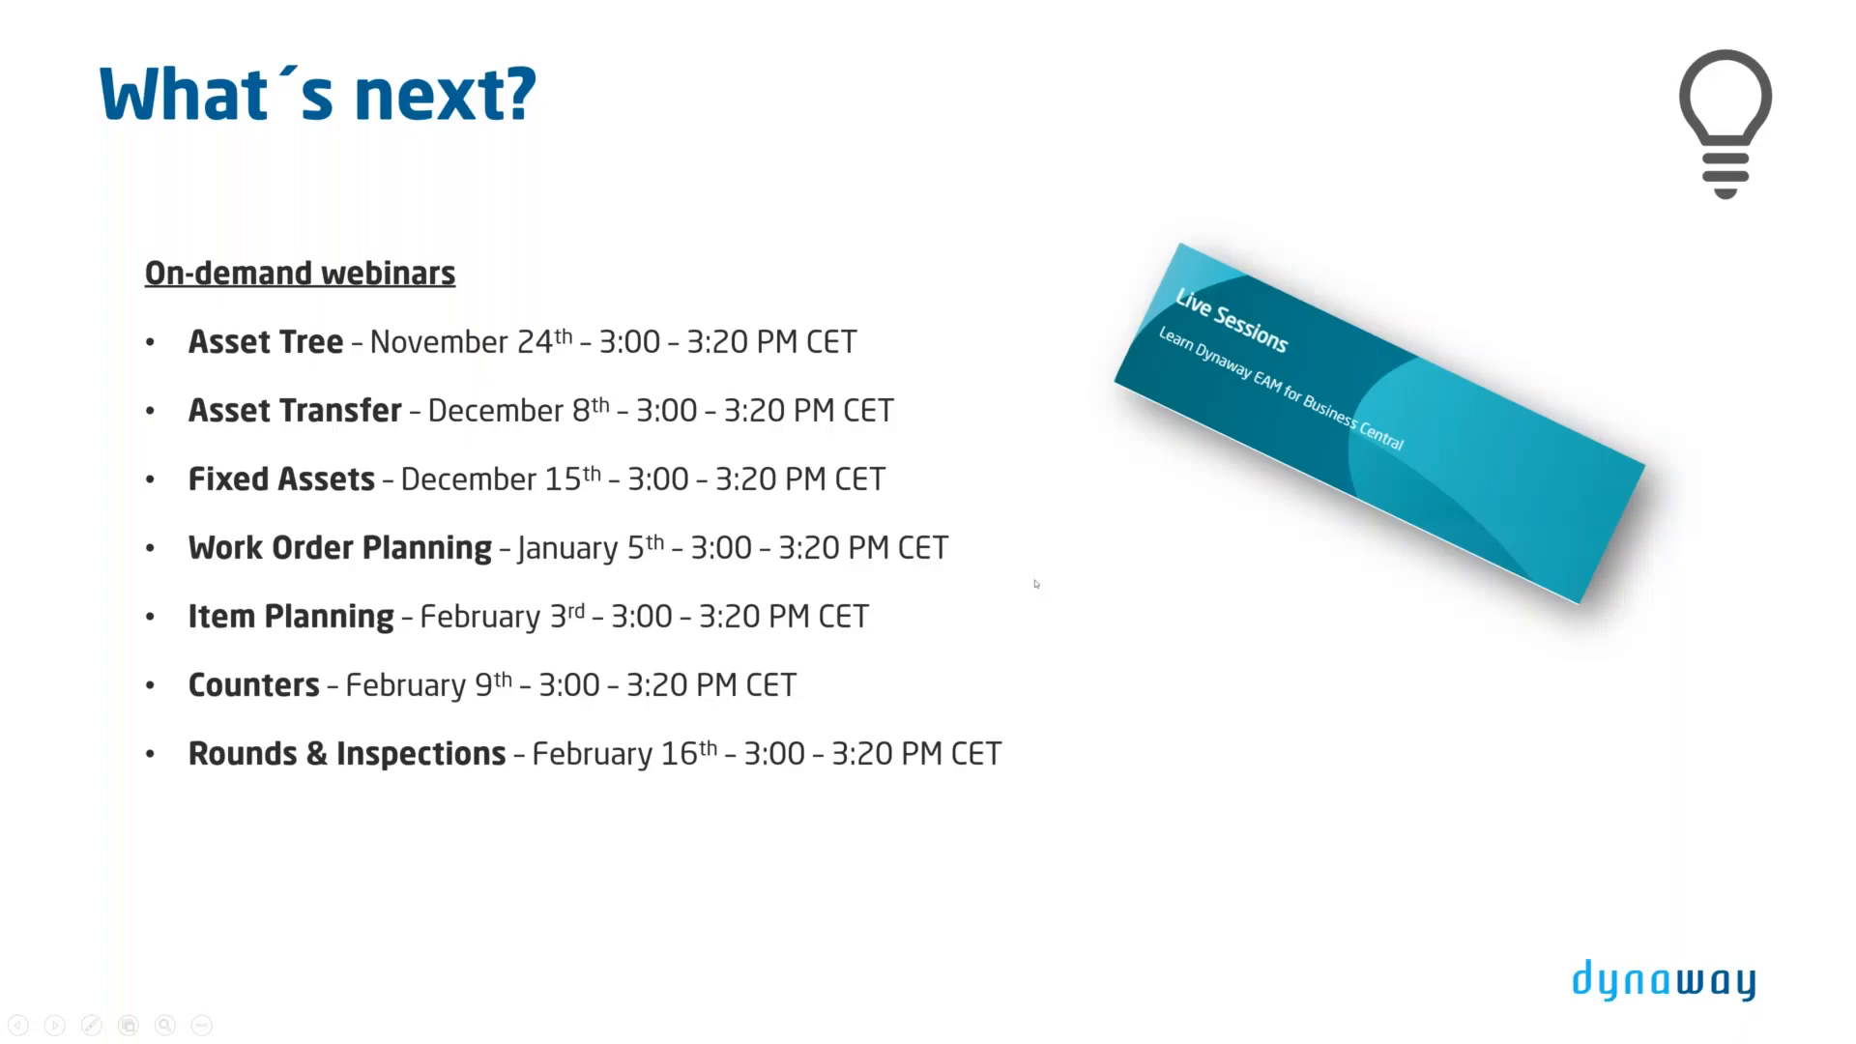